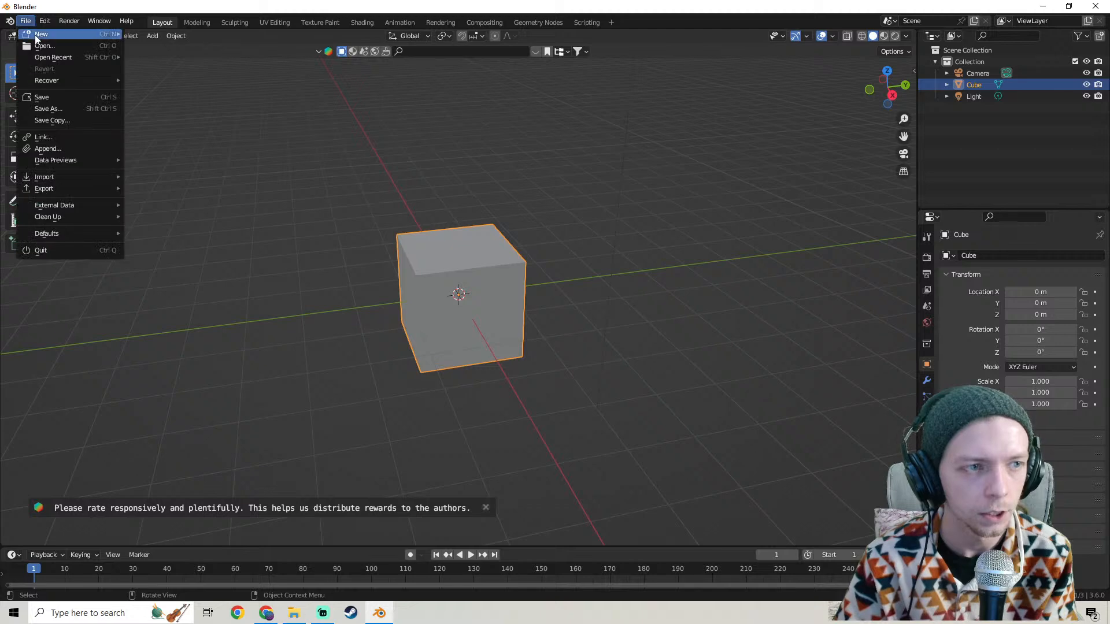
Open the recent file SylvanHarefolkIdle.blend and bring the character into view.
{"action": "mouse_move", "coordinate": [62, 59]}
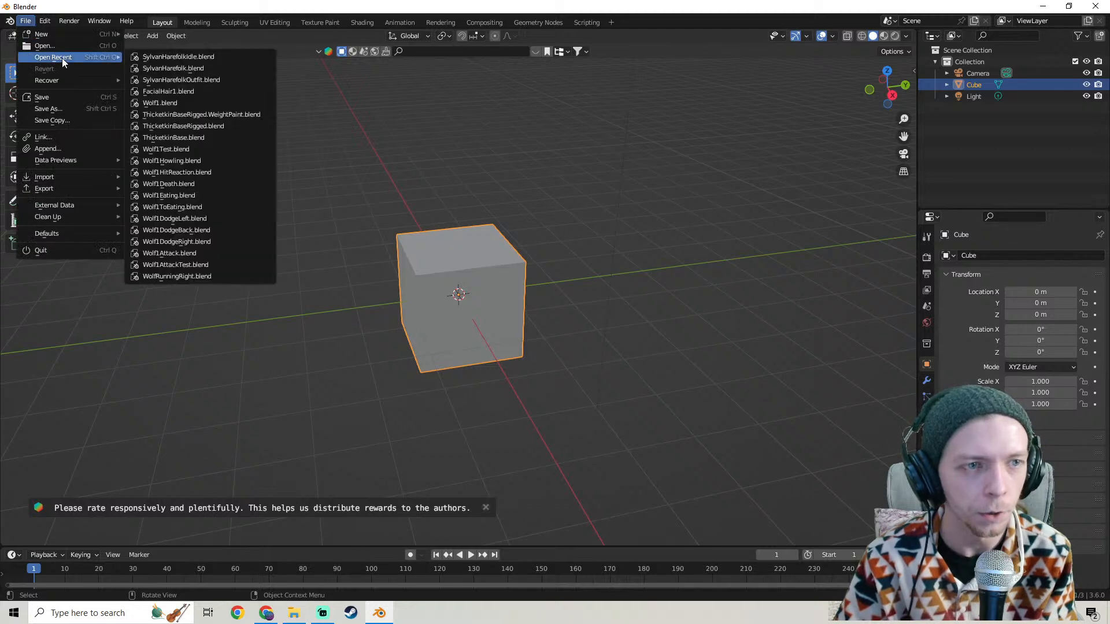
{"action": "left_click", "coordinate": [196, 57]}
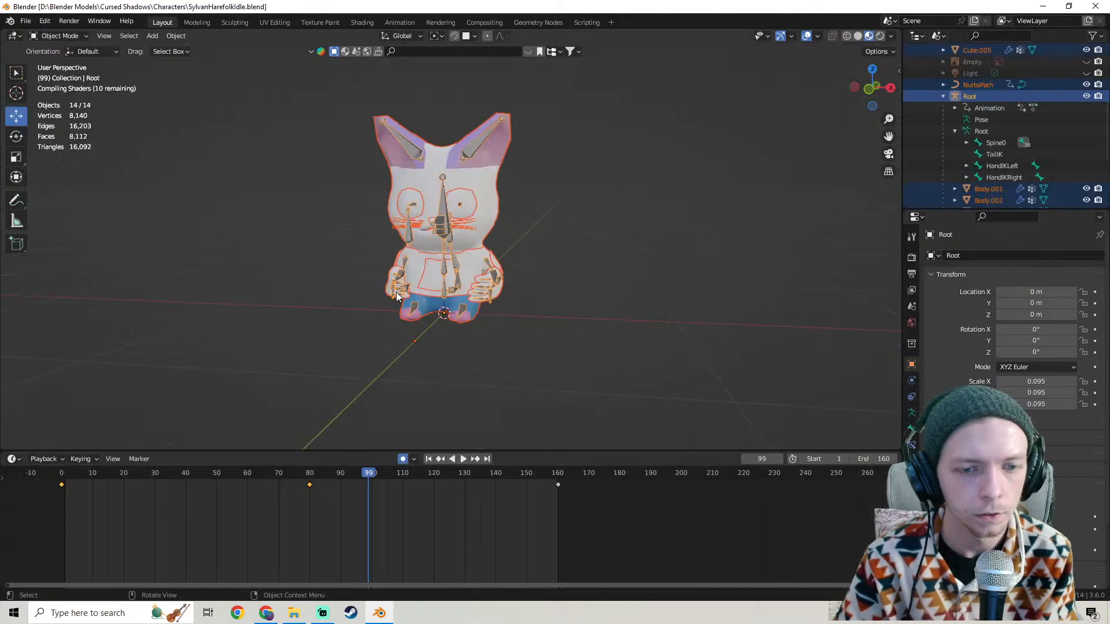
{"action": "middle_click_drag", "start_coordinate": [390, 306], "coordinate": [416, 317]}
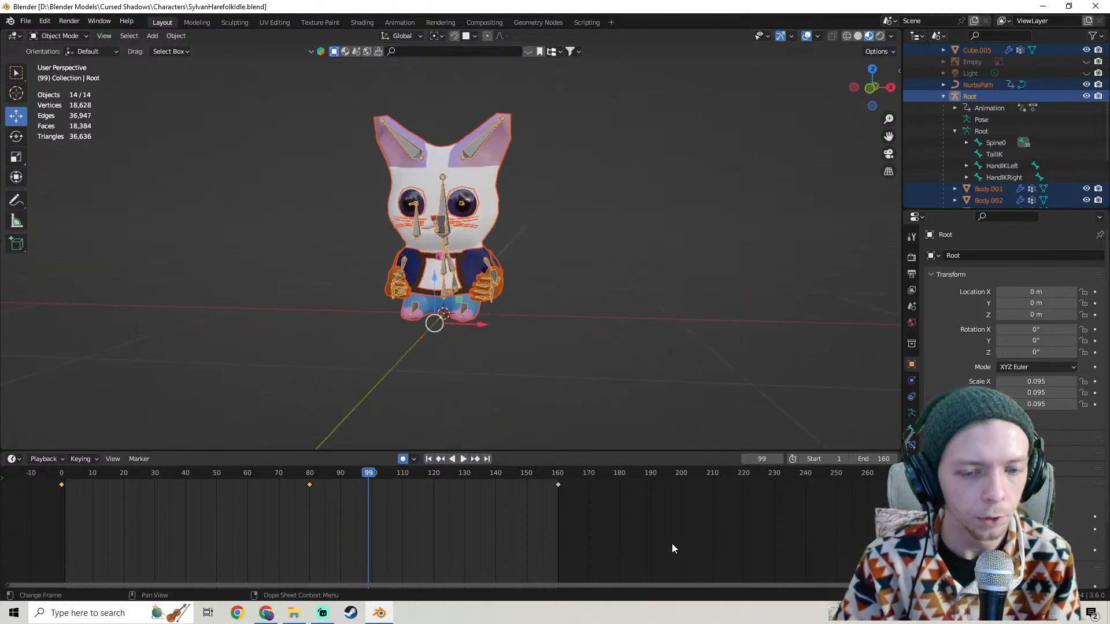
{"action": "left_click_drag", "start_coordinate": [615, 511], "coordinate": [319, 519]}
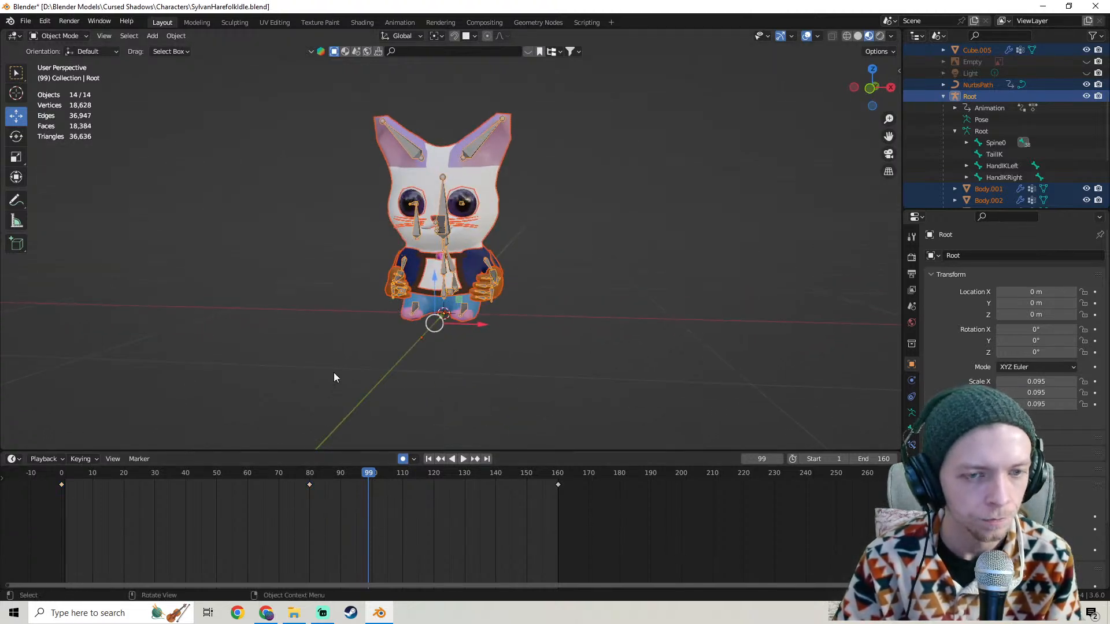
{"action": "middle_click_drag", "start_coordinate": [334, 372], "coordinate": [359, 401], "text": "shift"}
{"action": "left_click_drag", "start_coordinate": [683, 536], "coordinate": [202, 532]}
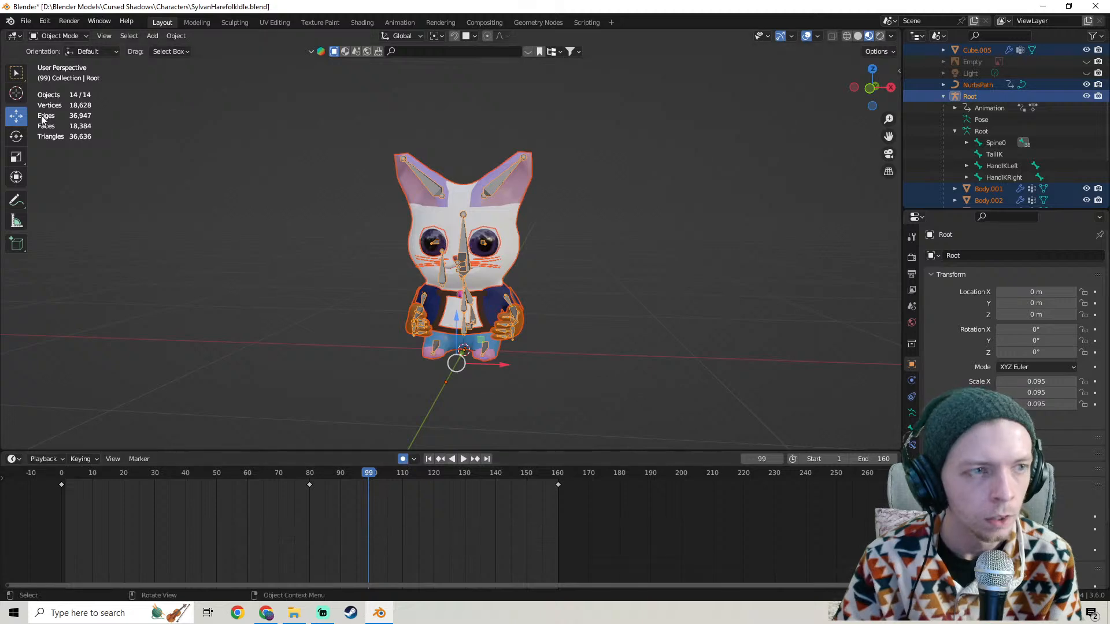
Save the scene as a new file named SylvanHarefolkBaseAnim.blend in the Characters folder.
{"action": "left_click", "coordinate": [25, 26]}
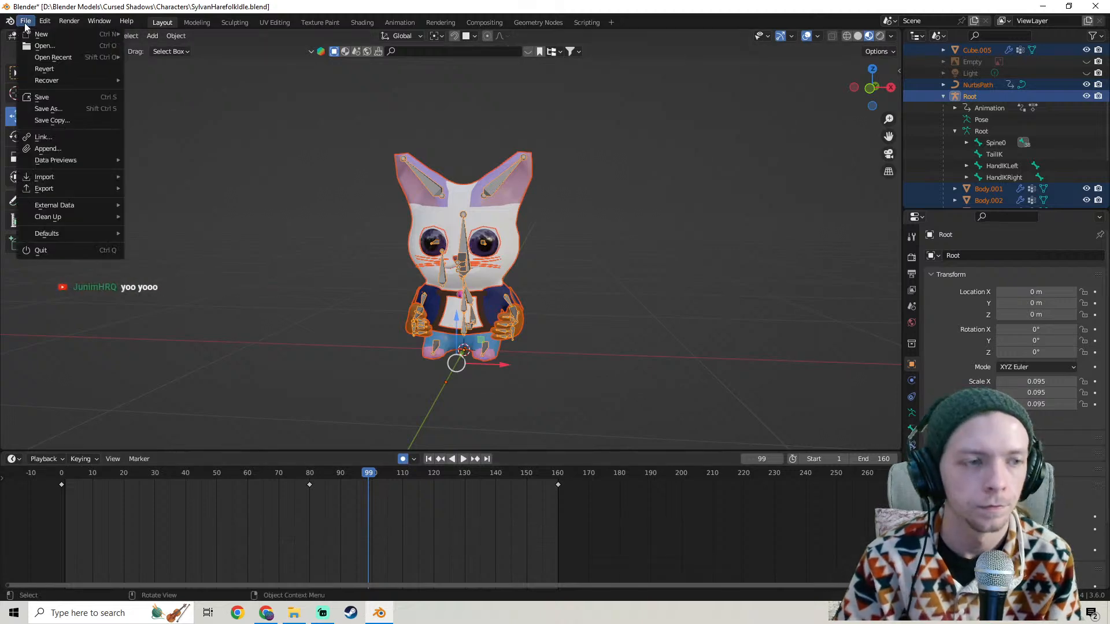
{"action": "left_click", "coordinate": [60, 110]}
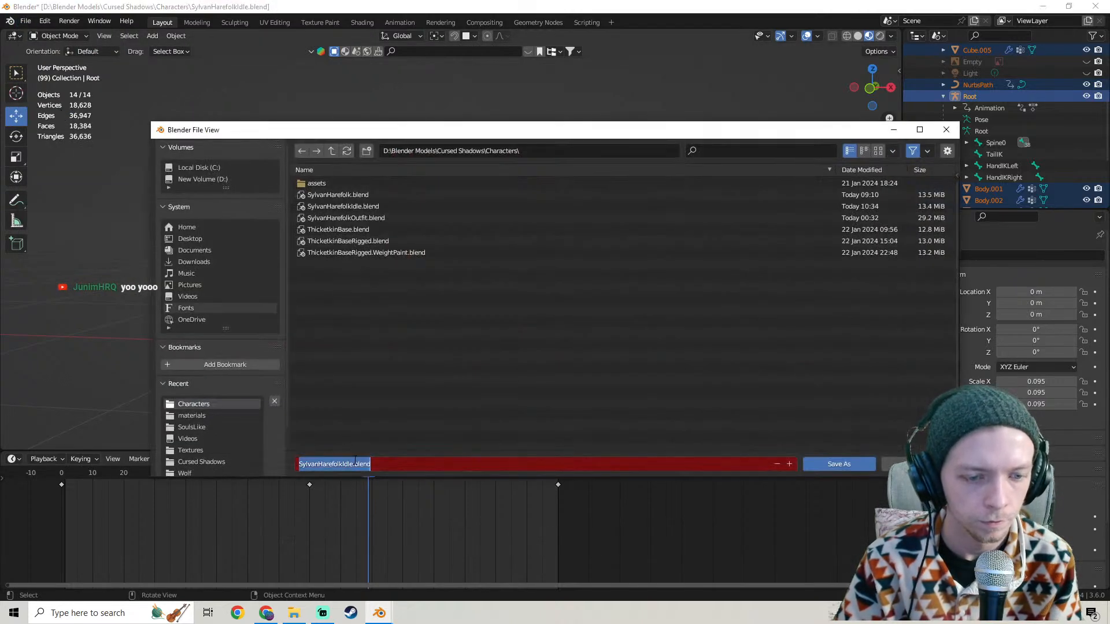
{"action": "left_click", "coordinate": [356, 463]}
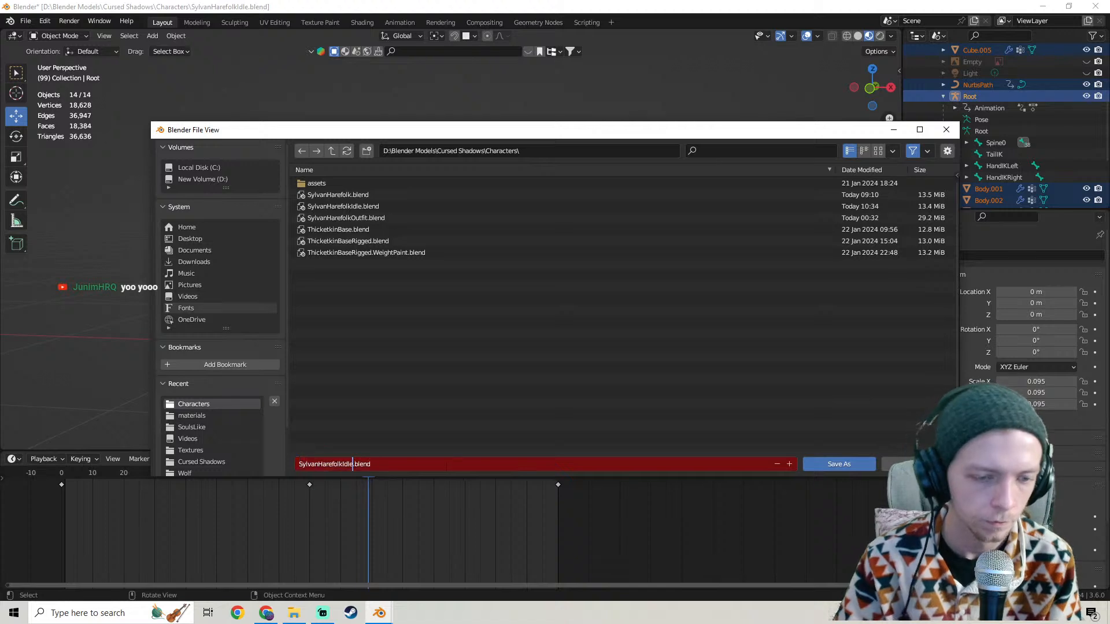
{"action": "type", "text": "="}
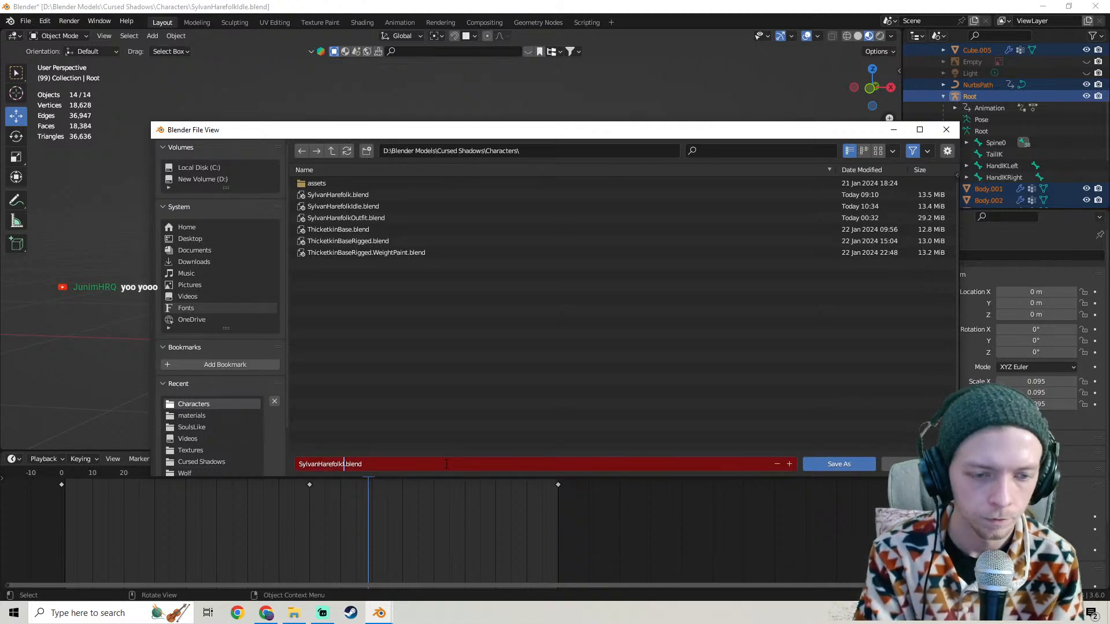
{"action": "type", "text": "Base"}
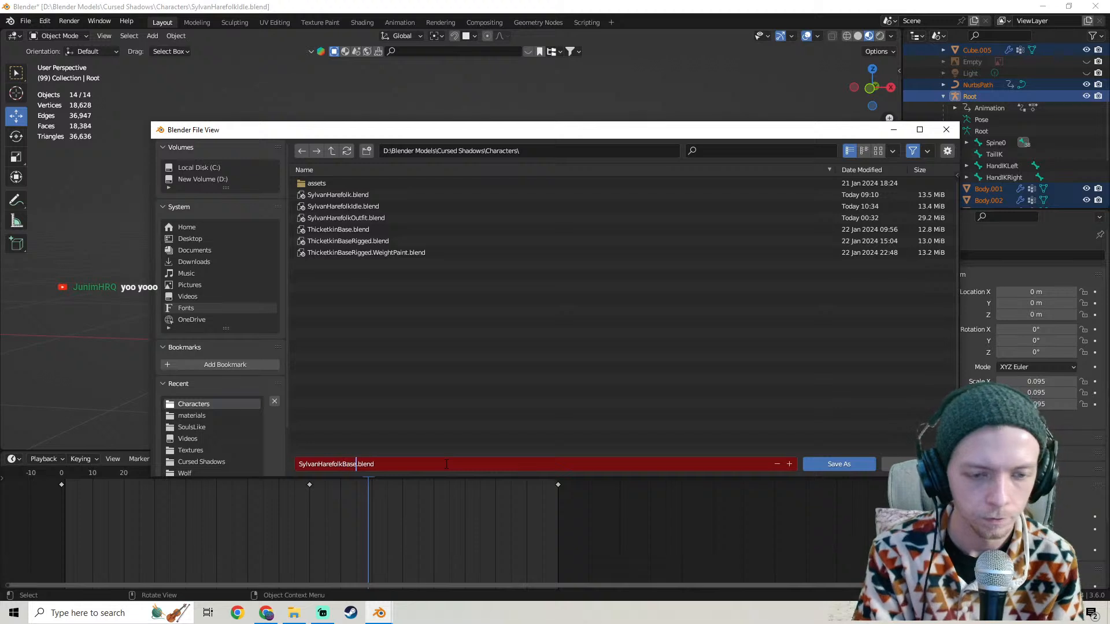
{"action": "left_click", "coordinate": [363, 463]}
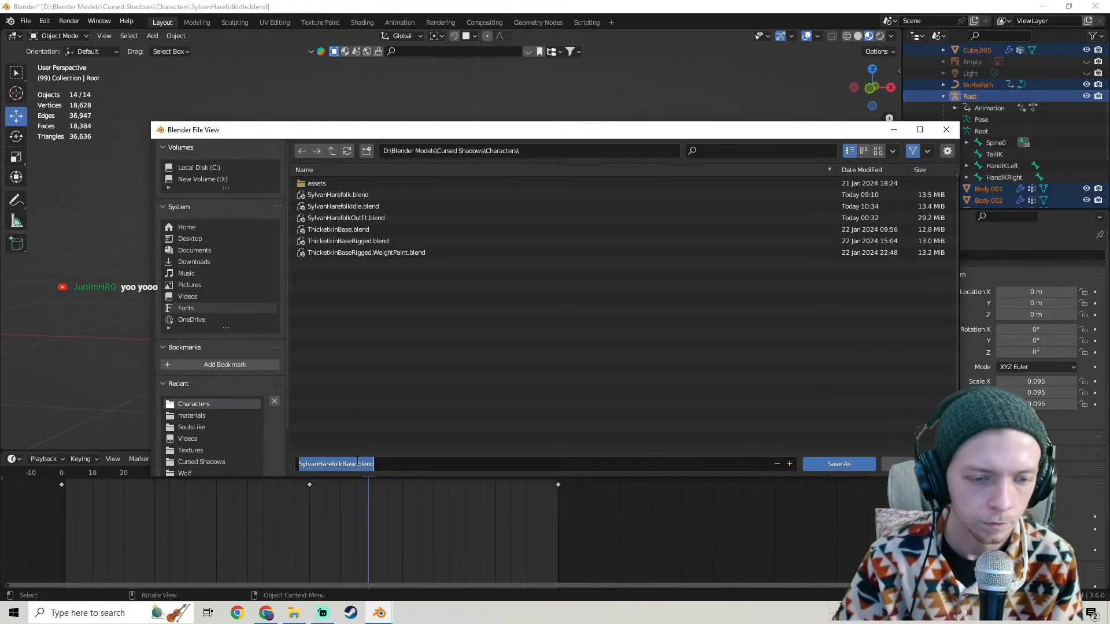
{"action": "left_click", "coordinate": [355, 464]}
{"action": "type", "text": "Anim"}
{"action": "key", "text": "Return"}
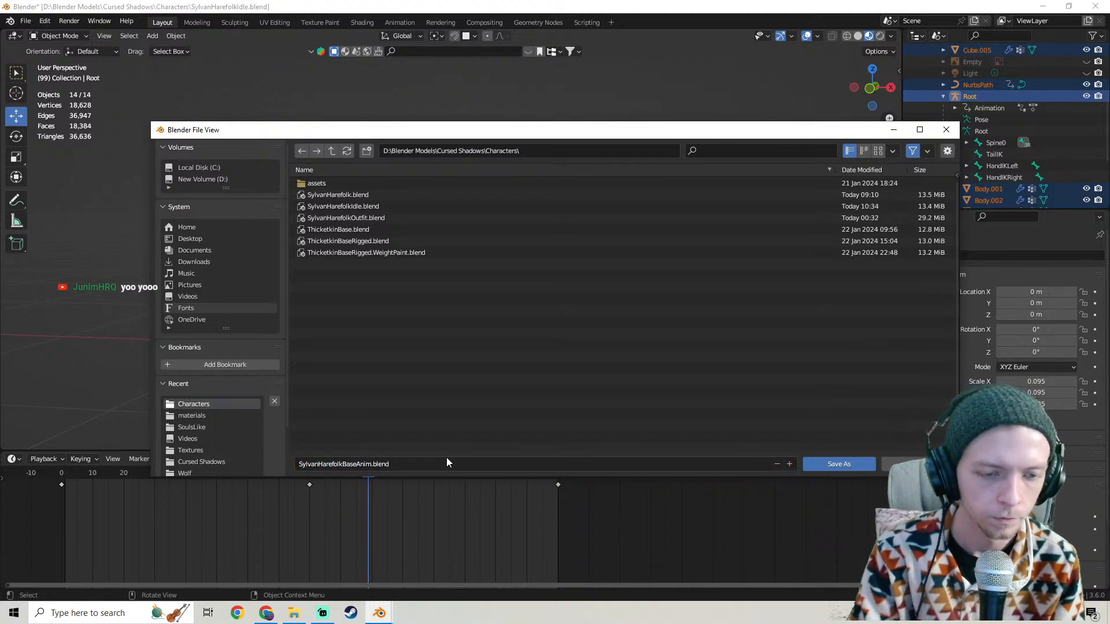
{"action": "left_click", "coordinate": [835, 463]}
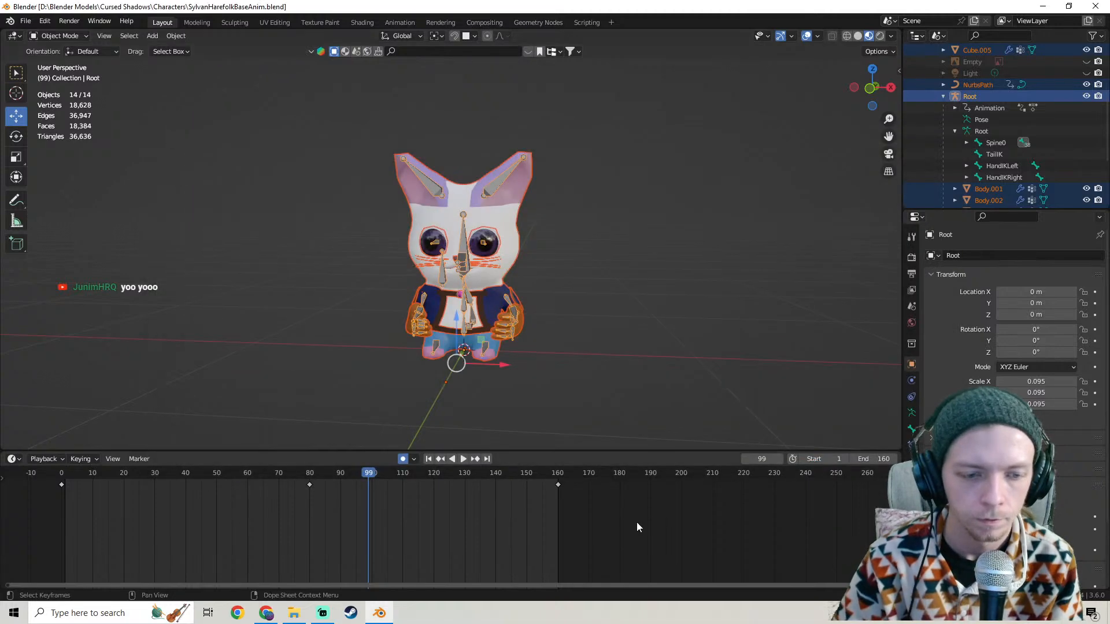
Switch the Root armature to Pose Mode and select all its bones.
{"action": "left_click_drag", "start_coordinate": [645, 523], "coordinate": [146, 482]}
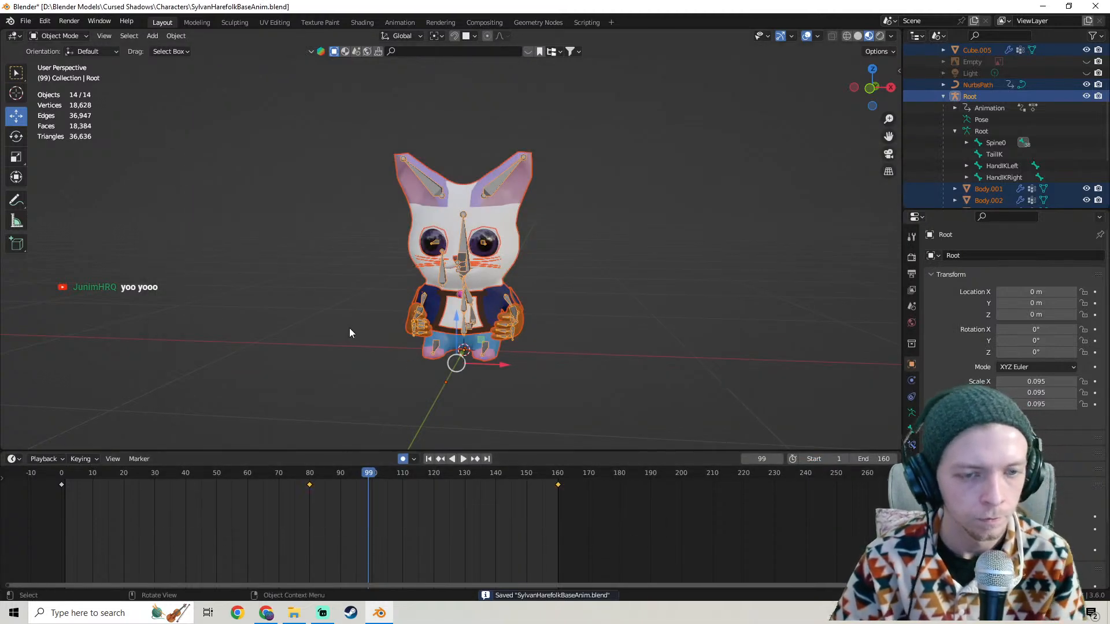
{"action": "left_click", "coordinate": [50, 36]}
{"action": "left_click", "coordinate": [61, 67]}
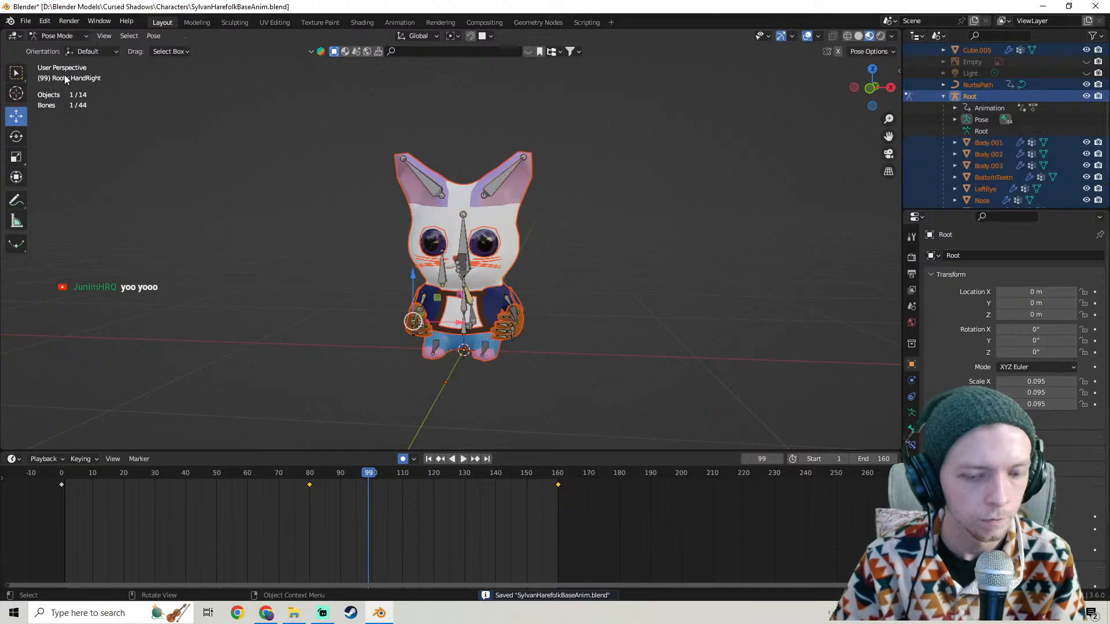
{"action": "key", "text": "Up"}
{"action": "key", "text": "a"}
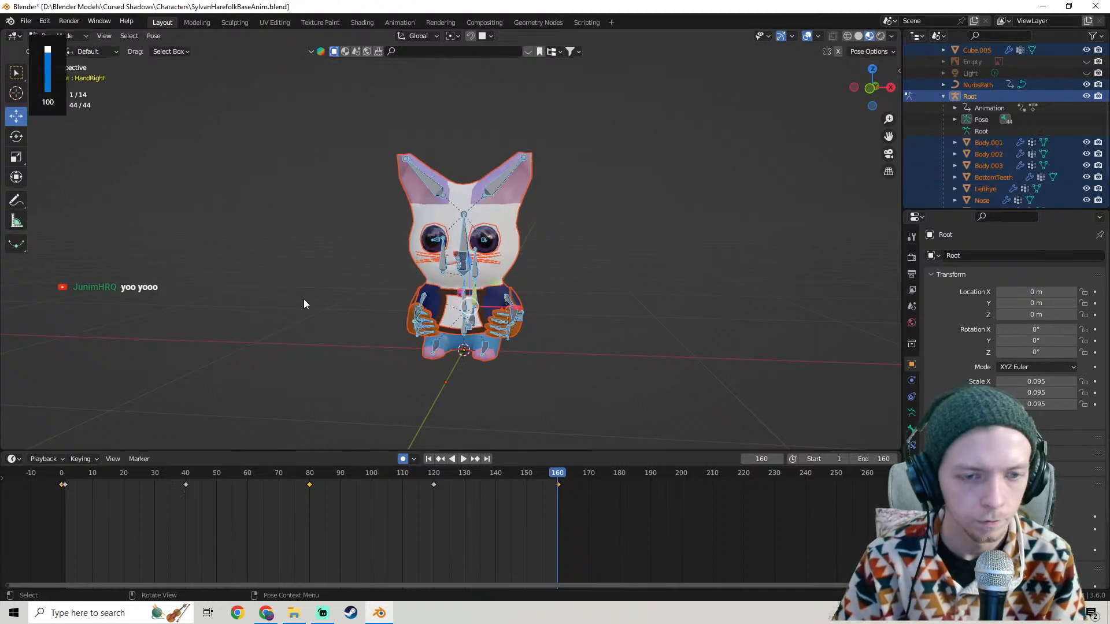
Try deleting the keyframes at frame 1 and from frame 40 to 160, and play the animation.
{"action": "key", "text": "b"}
{"action": "left_click_drag", "start_coordinate": [590, 520], "coordinate": [176, 480]}
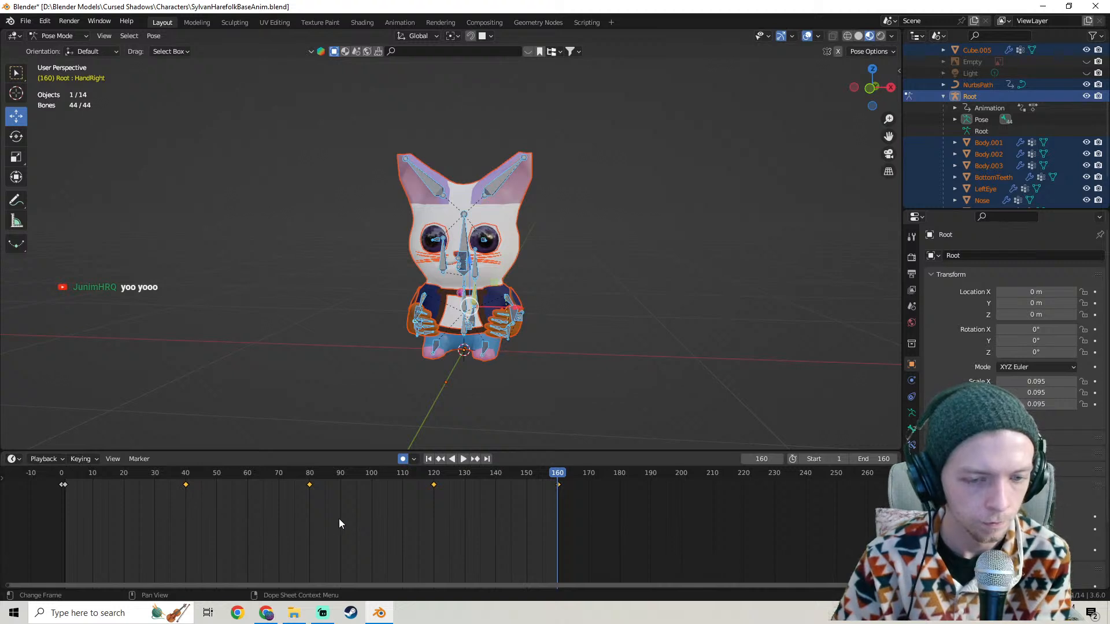
{"action": "key", "text": "Delete"}
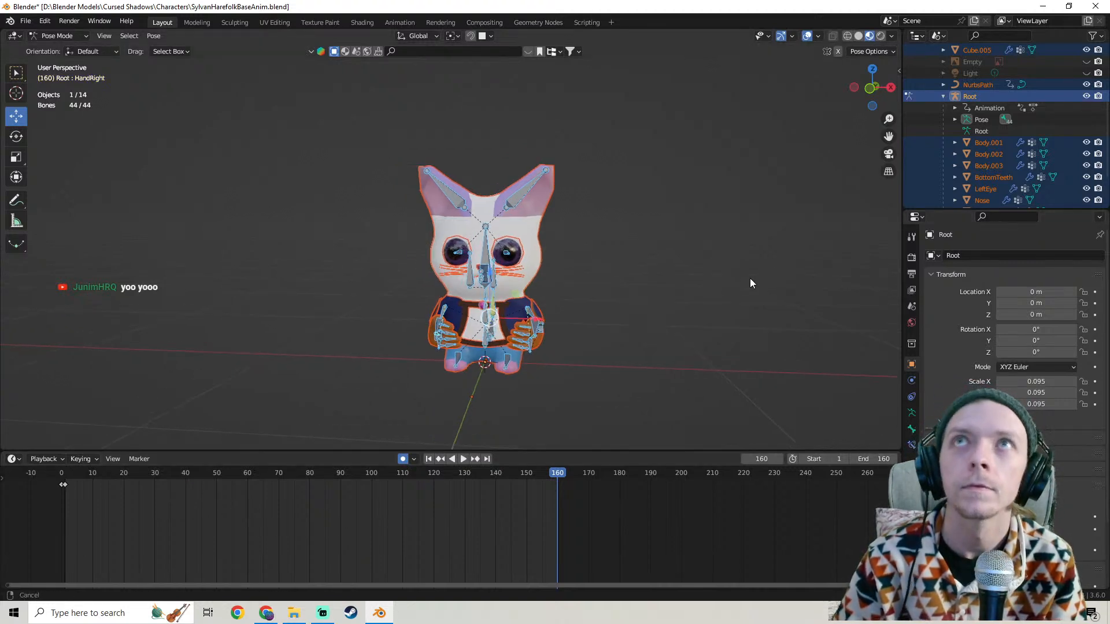
{"action": "middle_click_drag", "start_coordinate": [750, 280], "coordinate": [749, 244], "text": "shift"}
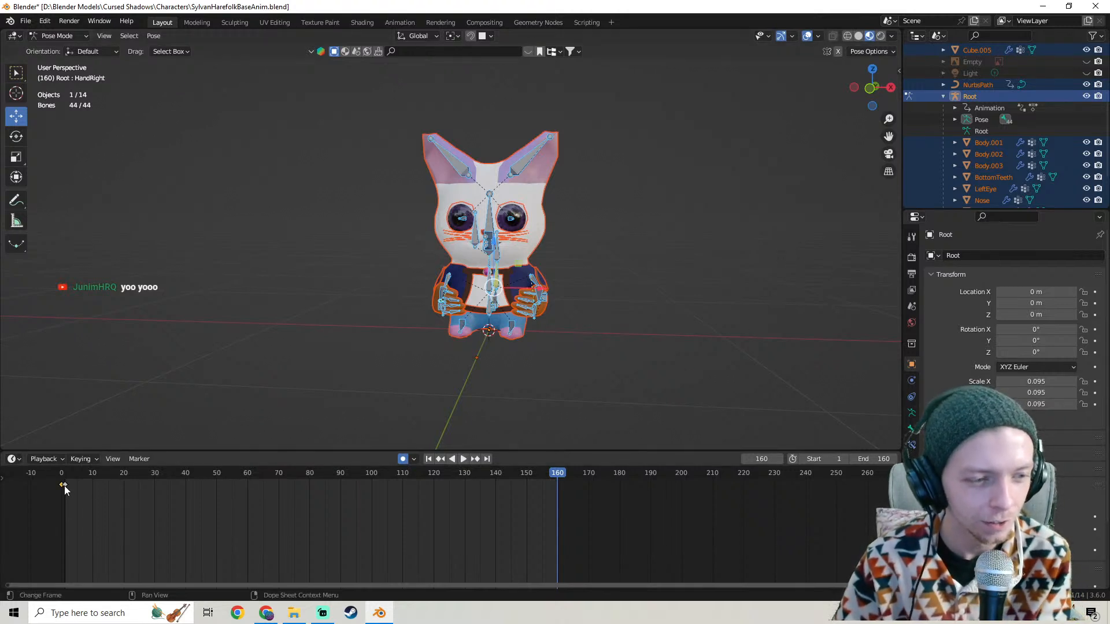
{"action": "key", "text": "Delete"}
{"action": "left_click_drag", "start_coordinate": [119, 475], "coordinate": [44, 485]}
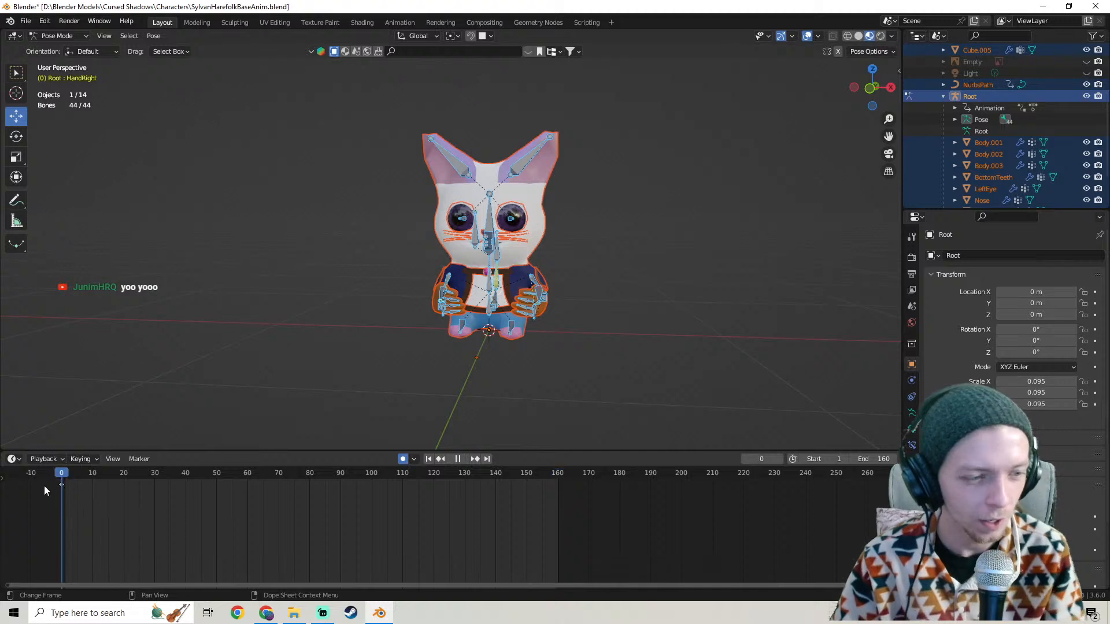
{"action": "key", "text": "space"}
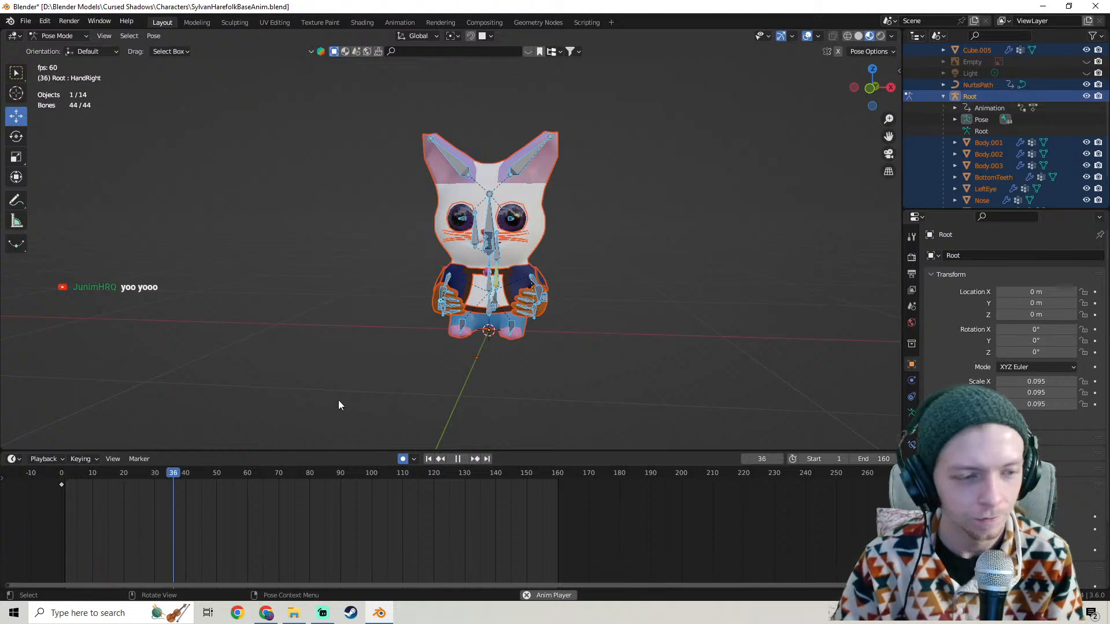
Undo the keyframe deletions and replay the restored animation.
{"action": "key", "text": "Escape"}
{"action": "key", "text": "ctrl+z"}
{"action": "key", "text": "ctrl+z"}
{"action": "key", "text": "ctrl+z"}
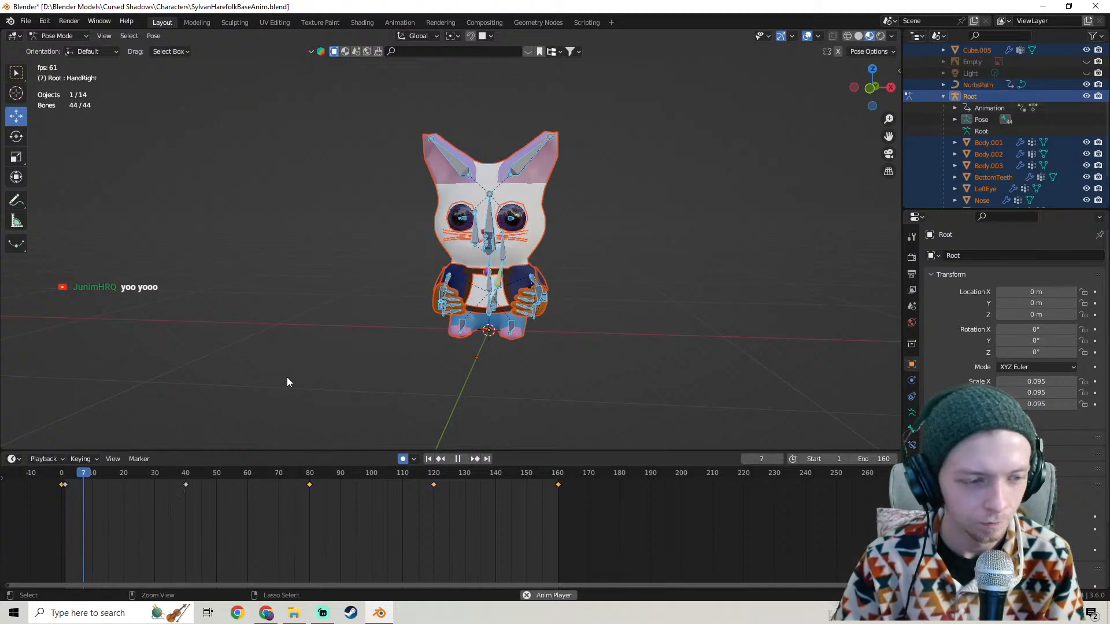
{"action": "key", "text": "ctrl+z"}
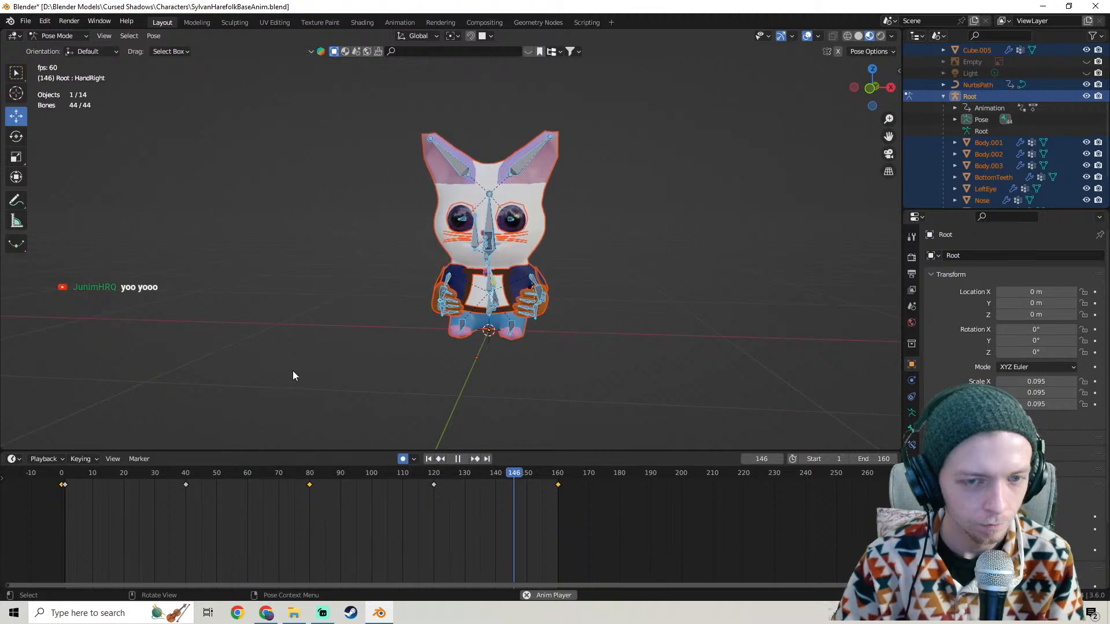
Delete the extra keyframe at frame 1, comparing playback with and without it, and select all remaining keyframes.
{"action": "key", "text": "space"}
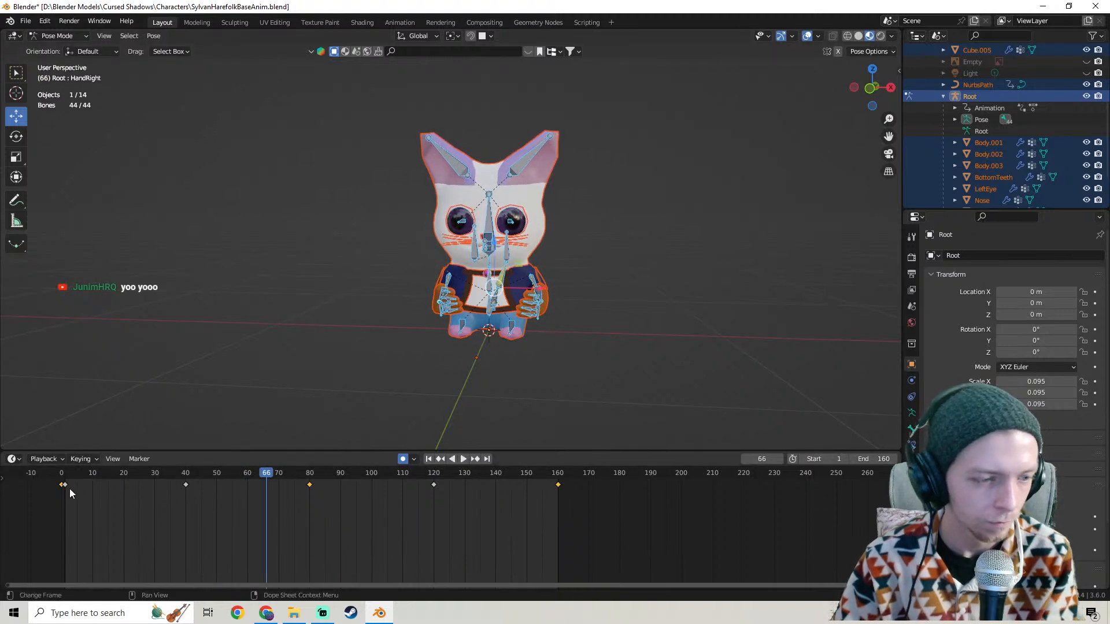
{"action": "left_click", "coordinate": [113, 495]}
{"action": "key", "text": "space"}
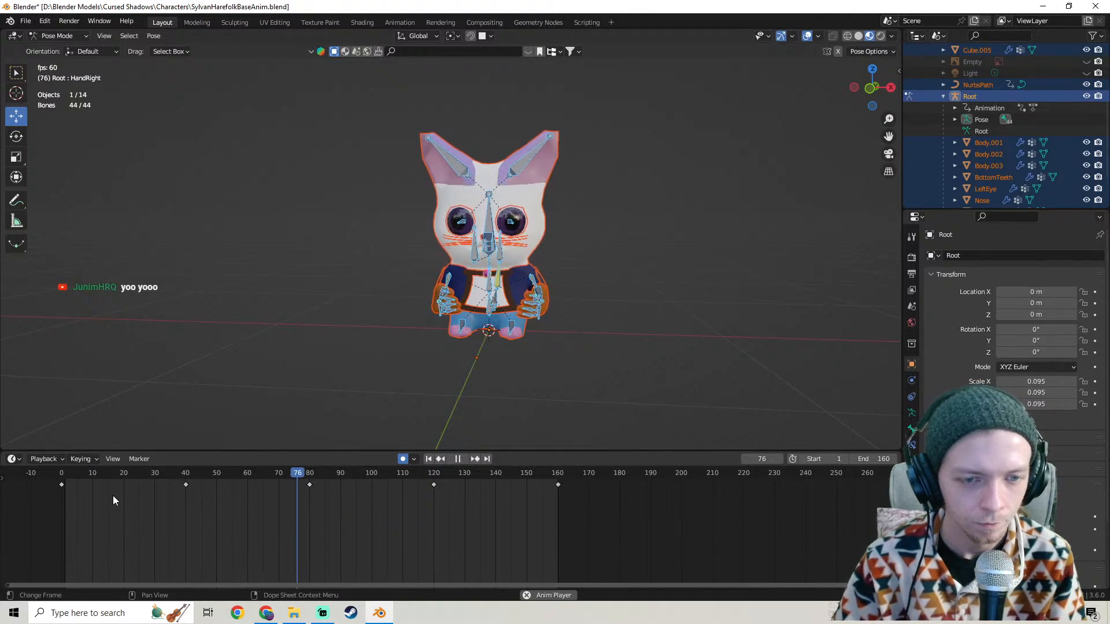
{"action": "key", "text": "ctrl+z"}
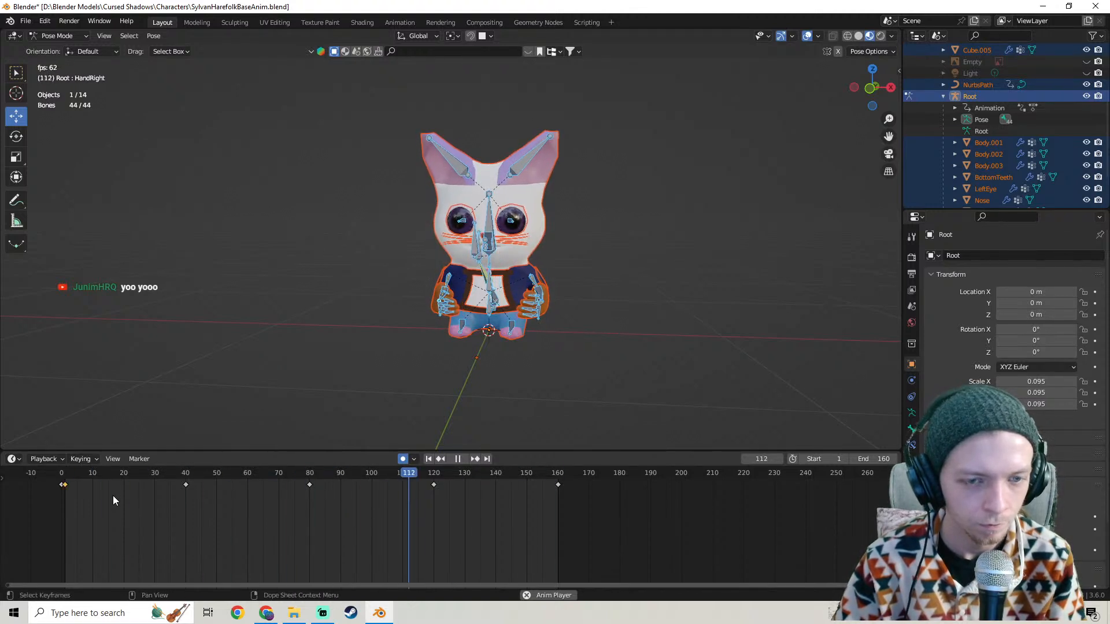
{"action": "left_click", "coordinate": [112, 495]}
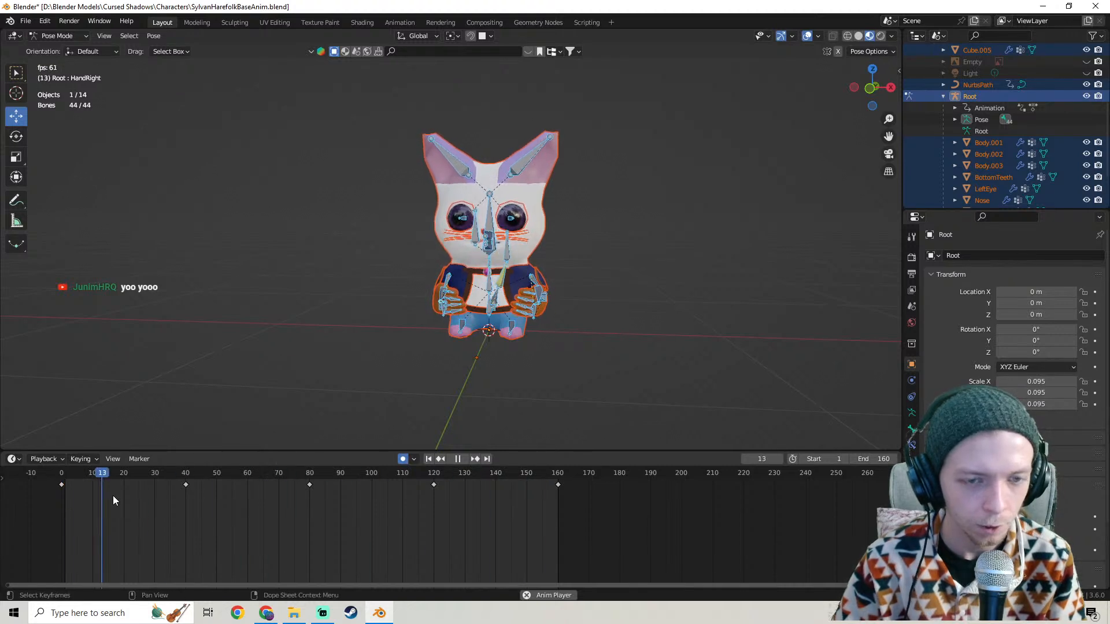
{"action": "key", "text": "space"}
{"action": "key", "text": "a"}
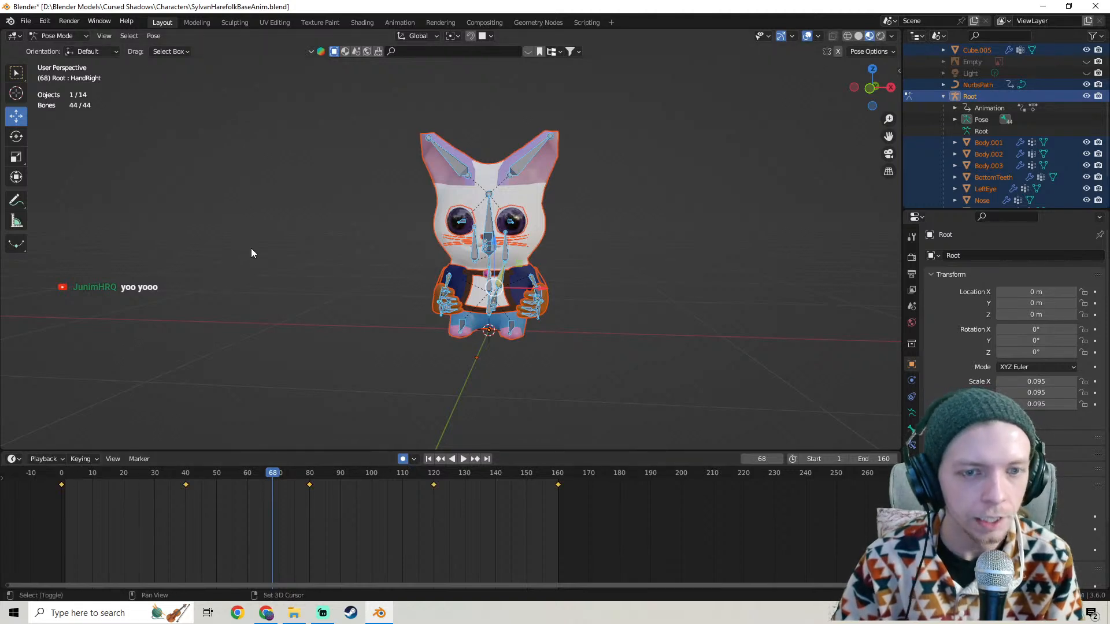
Return the armature from Pose Mode to Object Mode.
{"action": "middle_click_drag", "start_coordinate": [251, 248], "coordinate": [260, 253]}
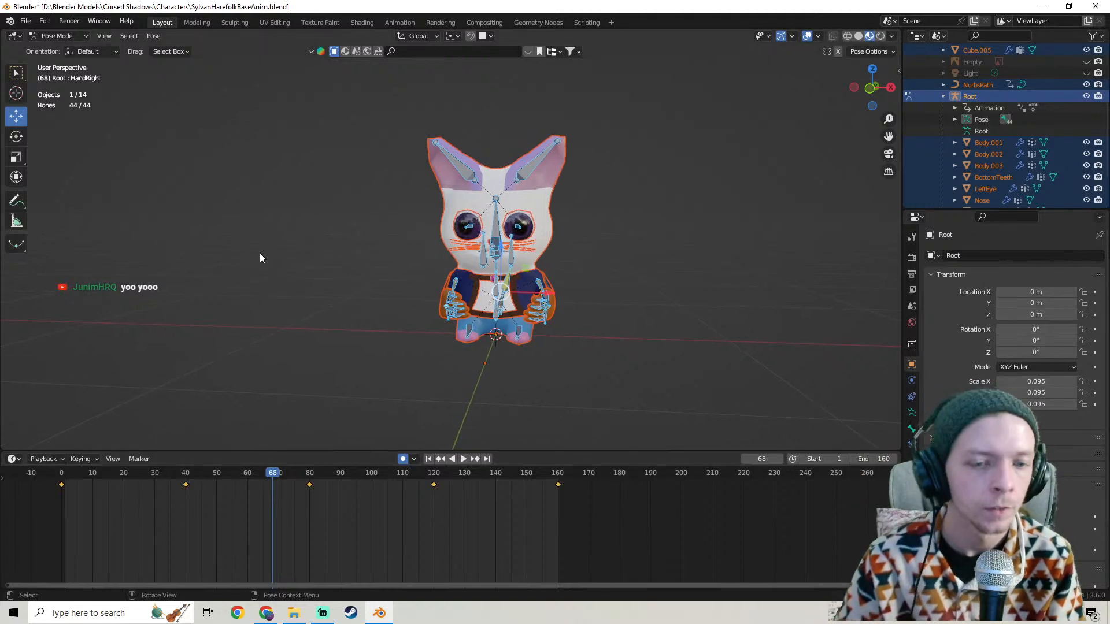
{"action": "scroll", "coordinate": [314, 291], "scroll_direction": "up", "scroll_amount": 1}
{"action": "mouse_move", "coordinate": [313, 275]}
{"action": "middle_mouse_down", "text": "shift"}
{"action": "mouse_move", "coordinate": [311, 266]}
{"action": "mouse_move", "coordinate": [384, 298]}
{"action": "mouse_move", "coordinate": [324, 274]}
{"action": "middle_mouse_up", "text": "shift"}
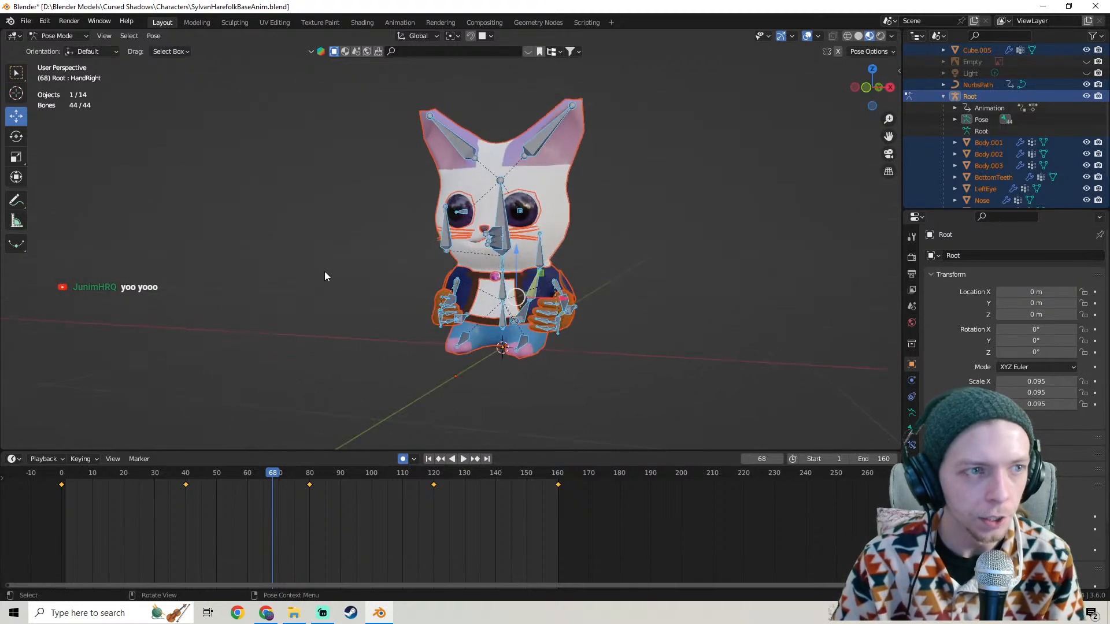
{"action": "left_click", "coordinate": [58, 36]}
{"action": "left_click", "coordinate": [63, 49]}
{"action": "middle_click_drag", "start_coordinate": [367, 220], "coordinate": [375, 232]}
Start an FBX export of the selected objects and set the object types to Mesh only.
{"action": "left_click", "coordinate": [25, 21]}
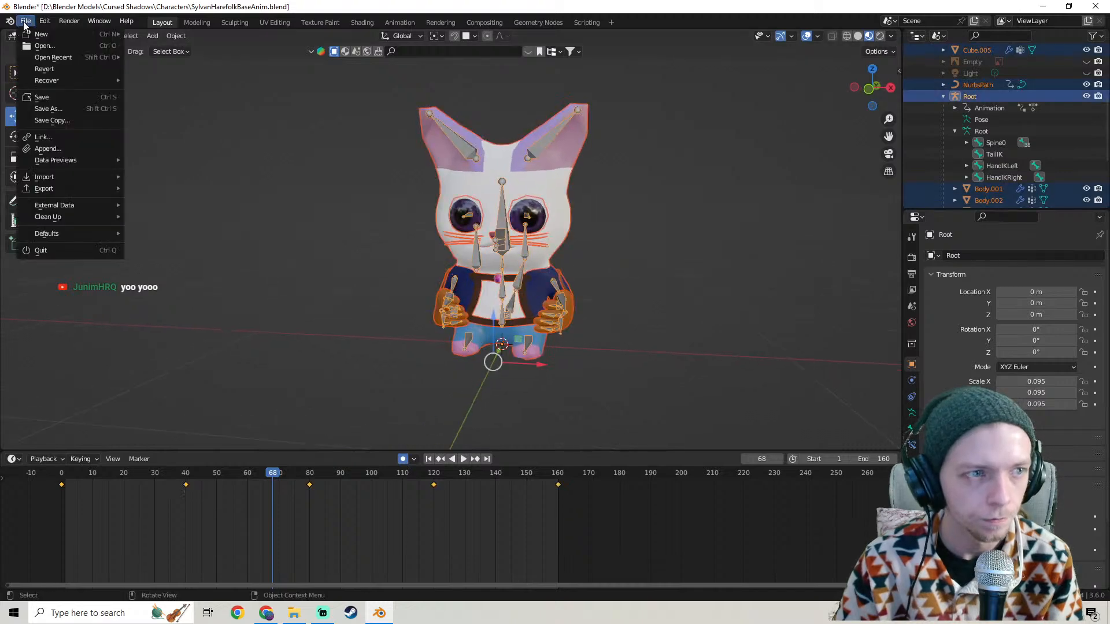
{"action": "mouse_move", "coordinate": [78, 188]}
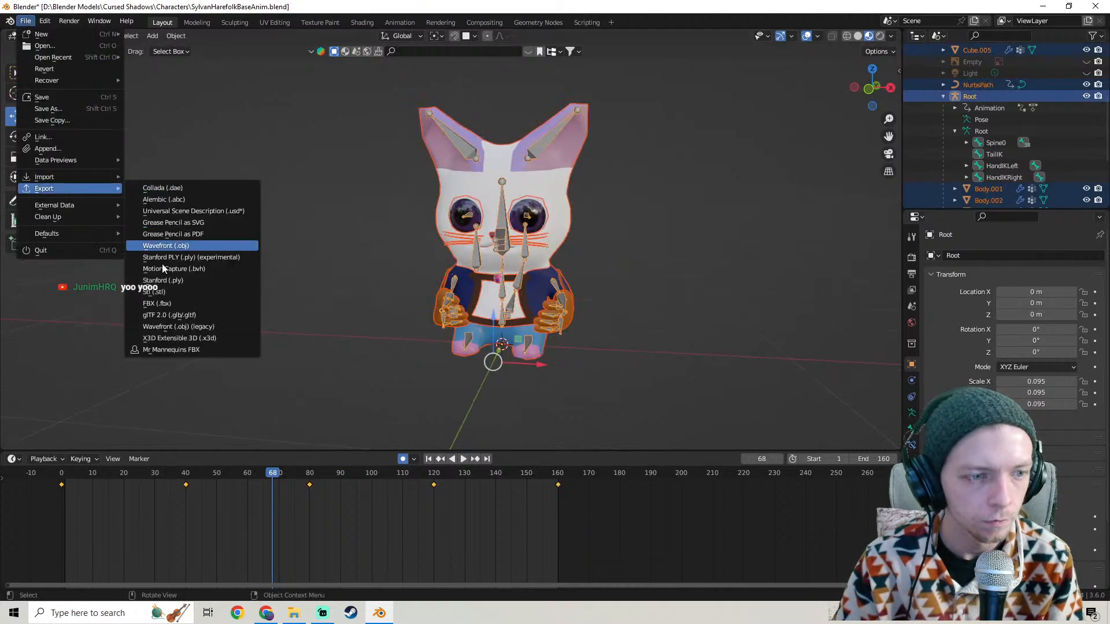
{"action": "left_click", "coordinate": [164, 308]}
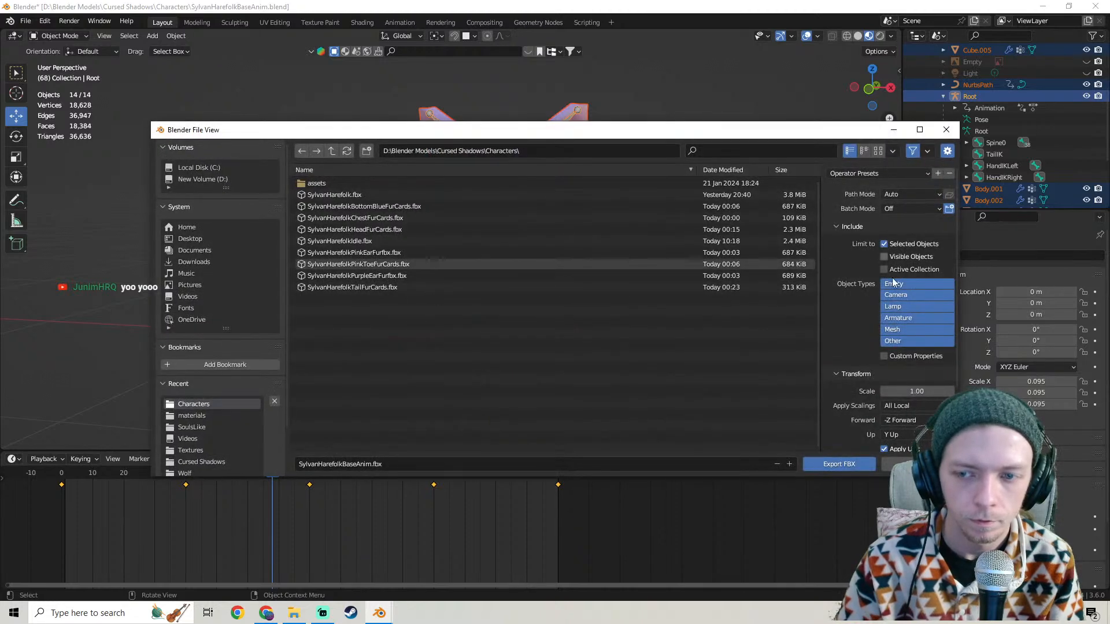
{"action": "left_click", "coordinate": [906, 331]}
{"action": "scroll", "coordinate": [854, 308], "scroll_direction": "down", "scroll_amount": 3}
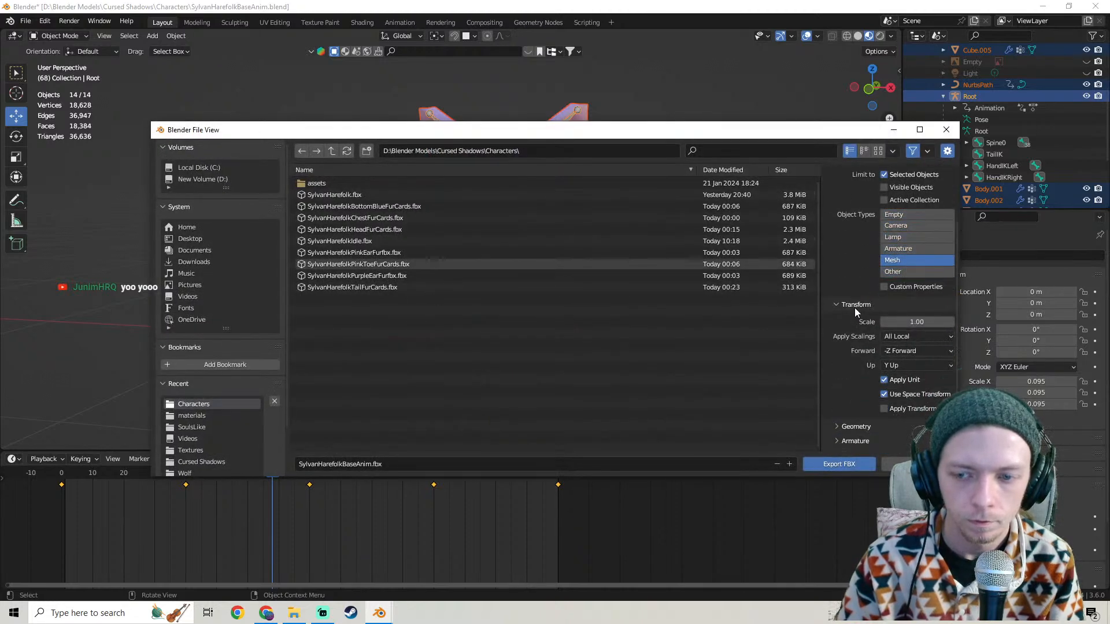
Set the FBX export axes to Y Forward and Z Up.
{"action": "scroll", "coordinate": [855, 307], "scroll_direction": "down", "scroll_amount": 1}
{"action": "left_click", "coordinate": [913, 343]}
{"action": "left_click", "coordinate": [898, 373]}
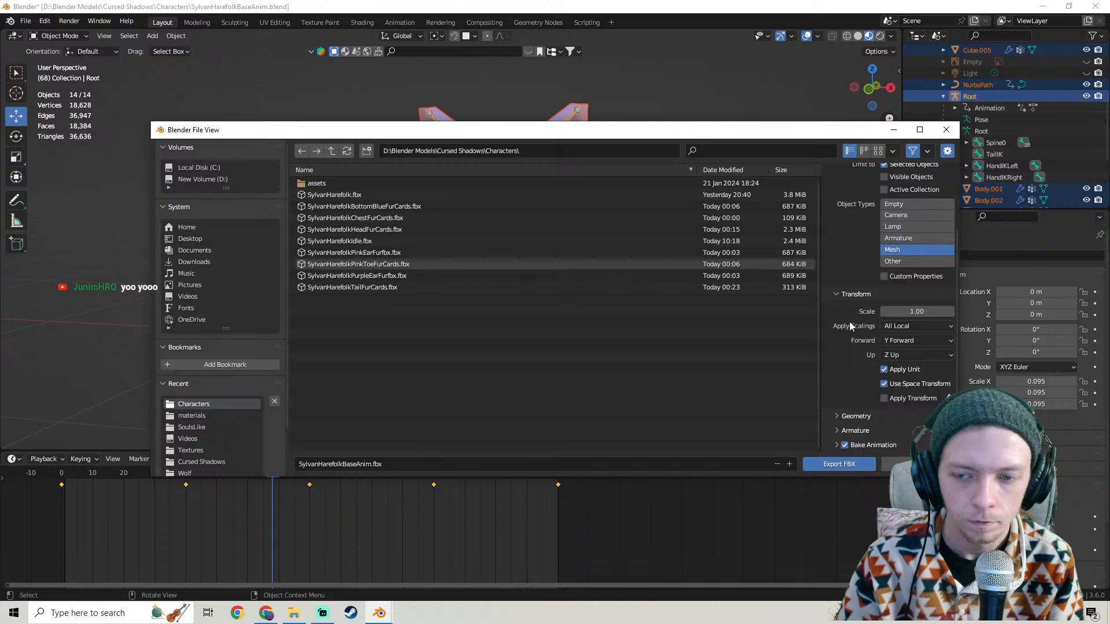
Set the FBX export's geometry smoothing to Face and disable adding leaf bones to the armature.
{"action": "left_click", "coordinate": [840, 416]}
{"action": "scroll", "coordinate": [832, 363], "scroll_direction": "down", "scroll_amount": 5}
{"action": "left_click", "coordinate": [904, 321]}
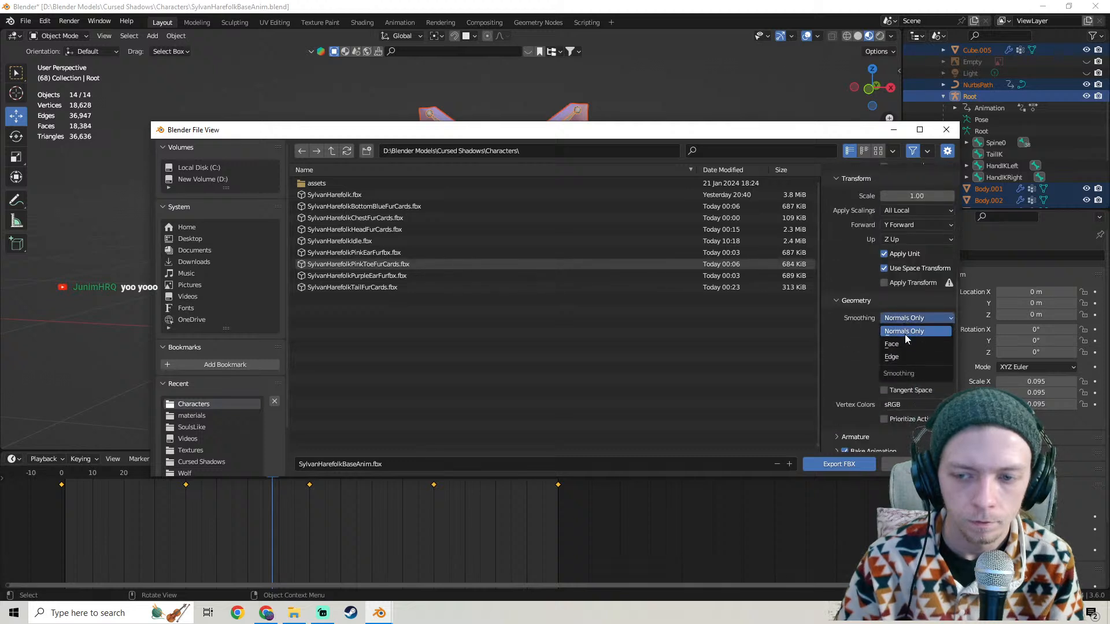
{"action": "left_click", "coordinate": [904, 334]}
{"action": "left_click", "coordinate": [840, 434]}
{"action": "scroll", "coordinate": [838, 374], "scroll_direction": "down", "scroll_amount": 3}
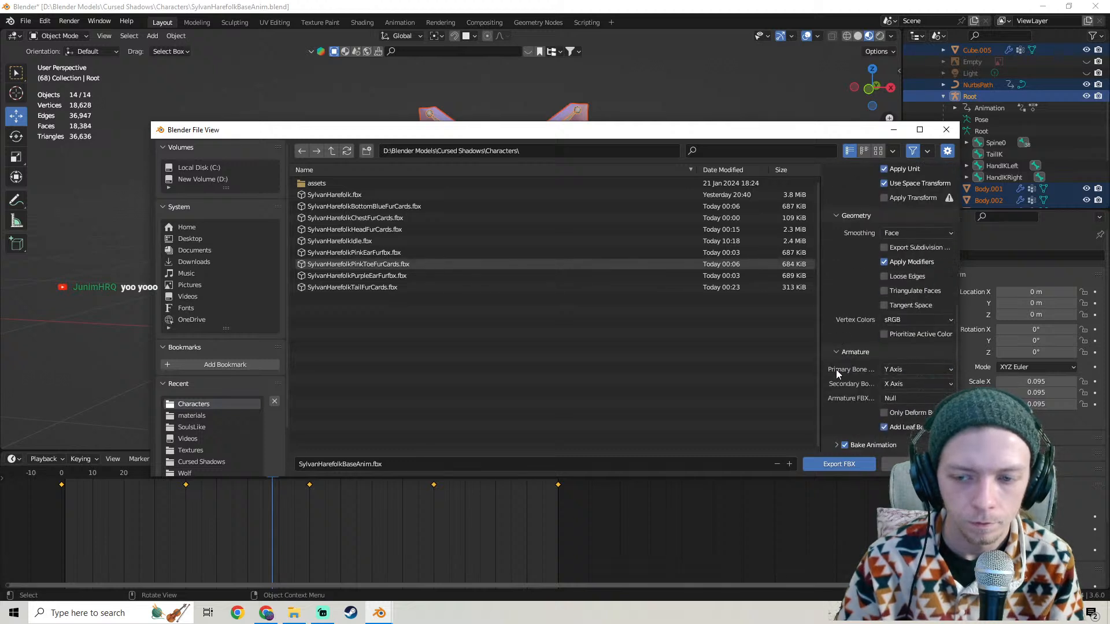
{"action": "left_click", "coordinate": [883, 428]}
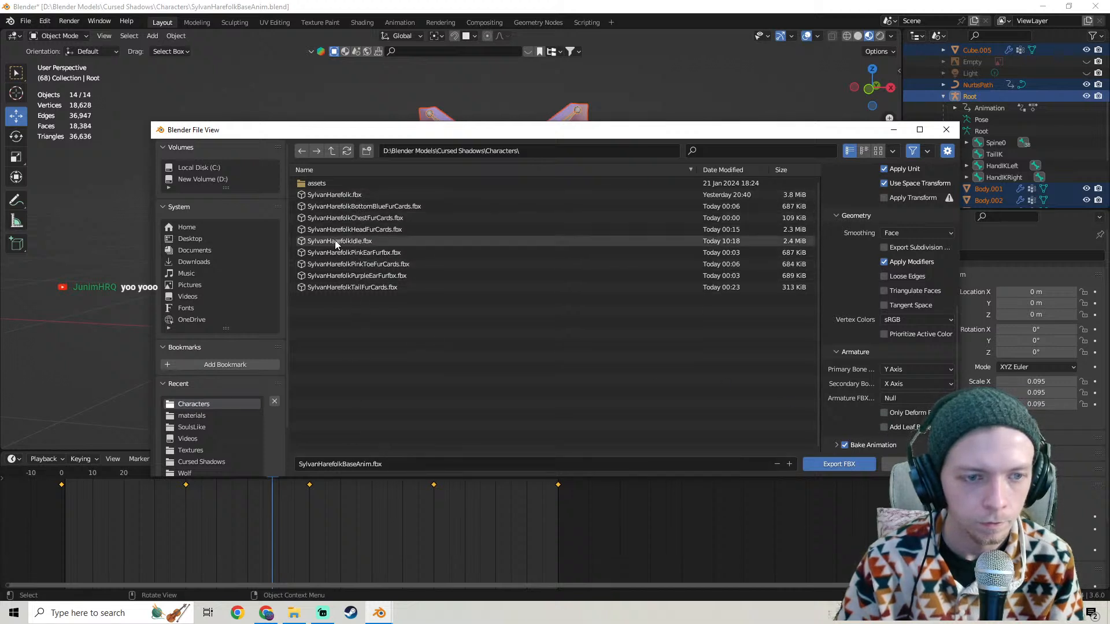
Export the FBX over the existing SylvanHarefolkIdle.fbx in the Characters folder.
{"action": "left_click", "coordinate": [347, 241]}
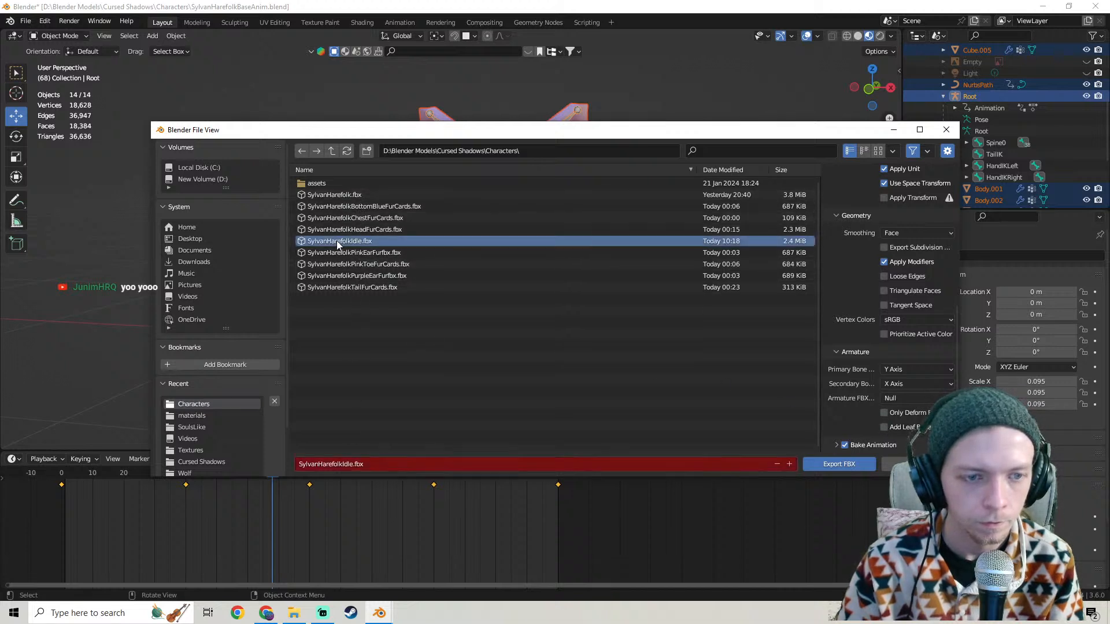
{"action": "left_click", "coordinate": [836, 464]}
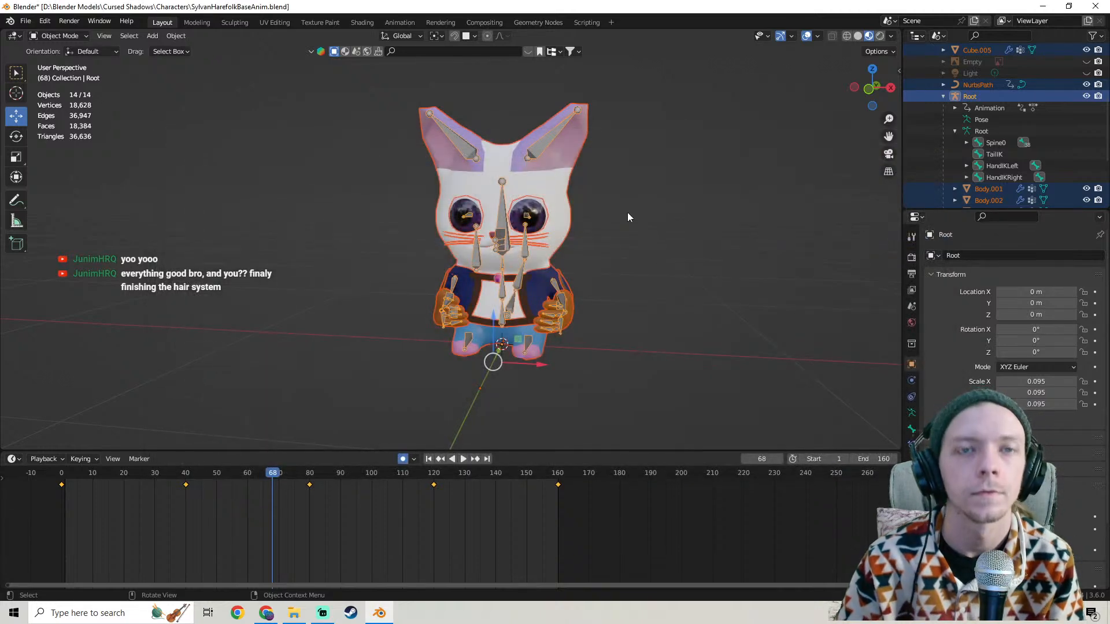
{"action": "middle_click_drag", "start_coordinate": [628, 257], "coordinate": [626, 209]}
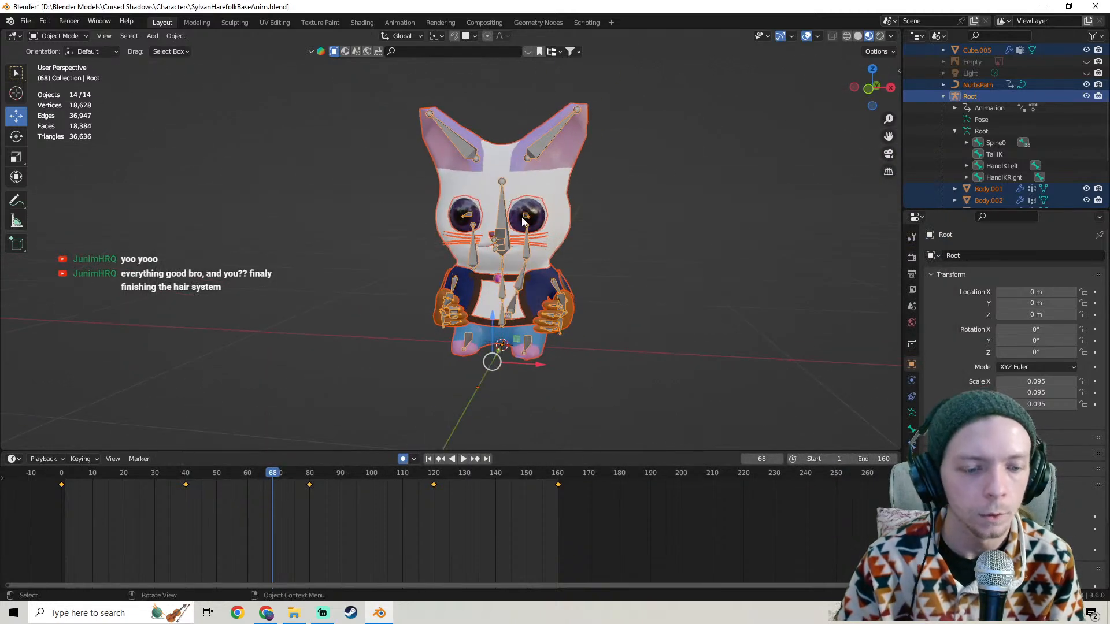
Start the Epic Games Launcher and open the RPG project from the Unreal Engine library.
{"action": "left_click", "coordinate": [13, 612]}
{"action": "scroll", "coordinate": [131, 375], "scroll_direction": "down", "scroll_amount": 10}
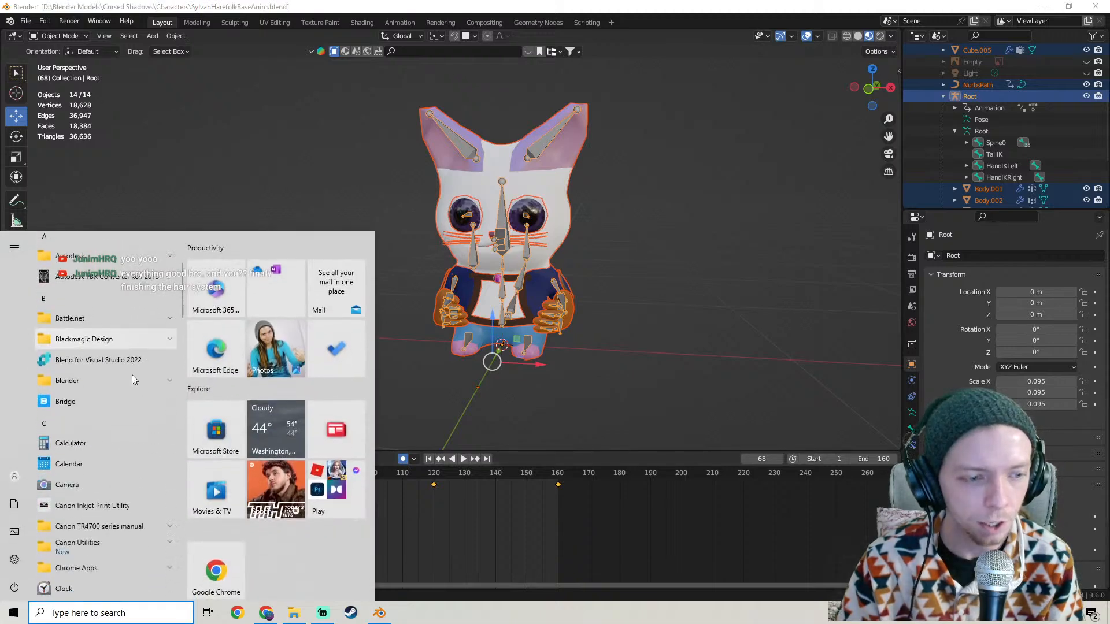
{"action": "scroll", "coordinate": [112, 415], "scroll_direction": "down", "scroll_amount": 3}
{"action": "left_click", "coordinate": [109, 378]}
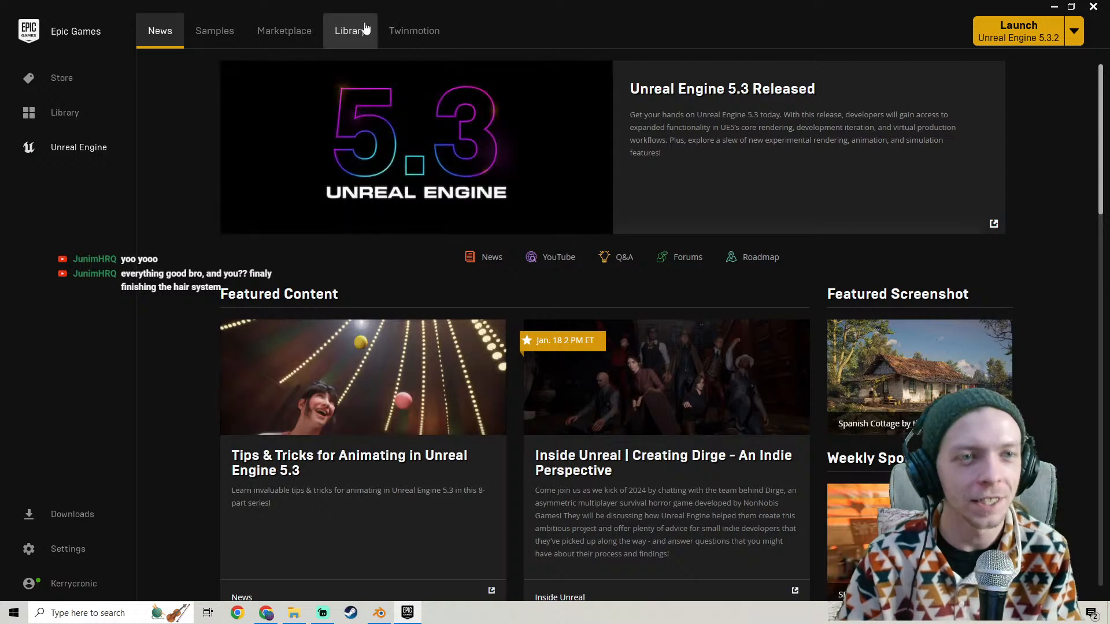
{"action": "left_click", "coordinate": [350, 32]}
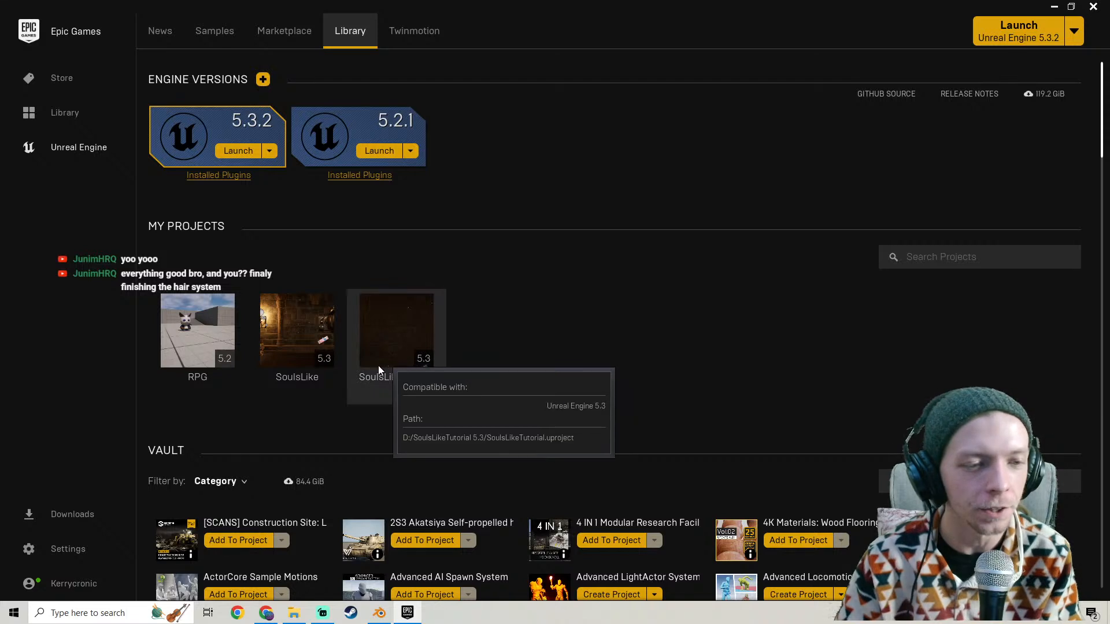
{"action": "mouse_move", "coordinate": [215, 343]}
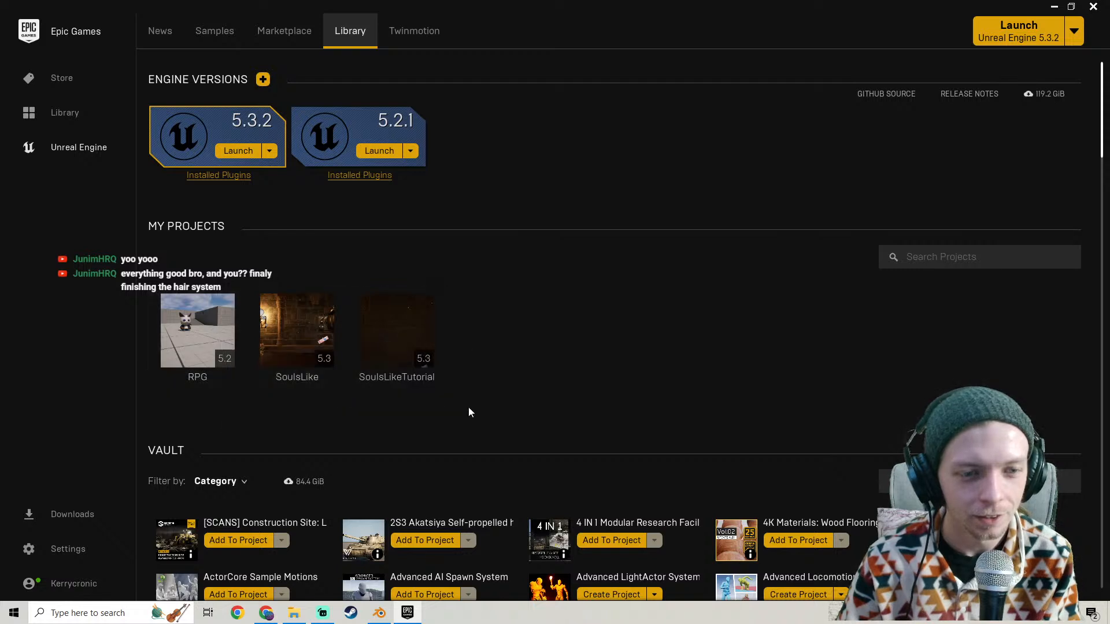
{"action": "double_click", "coordinate": [201, 351]}
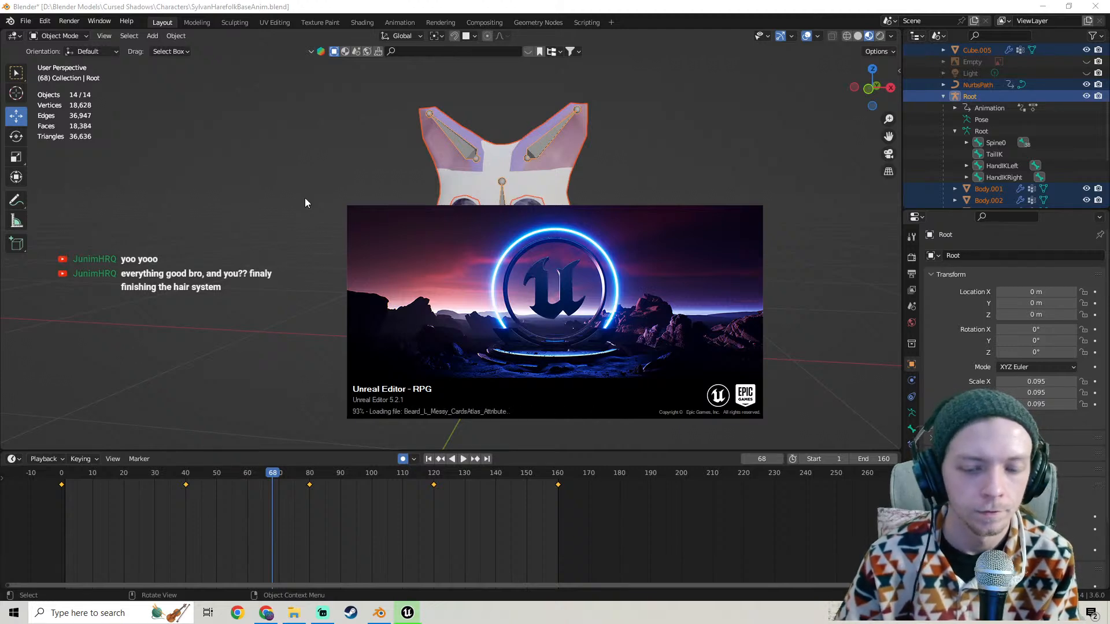
{"action": "key", "text": "XF86AudioRaiseVolume"}
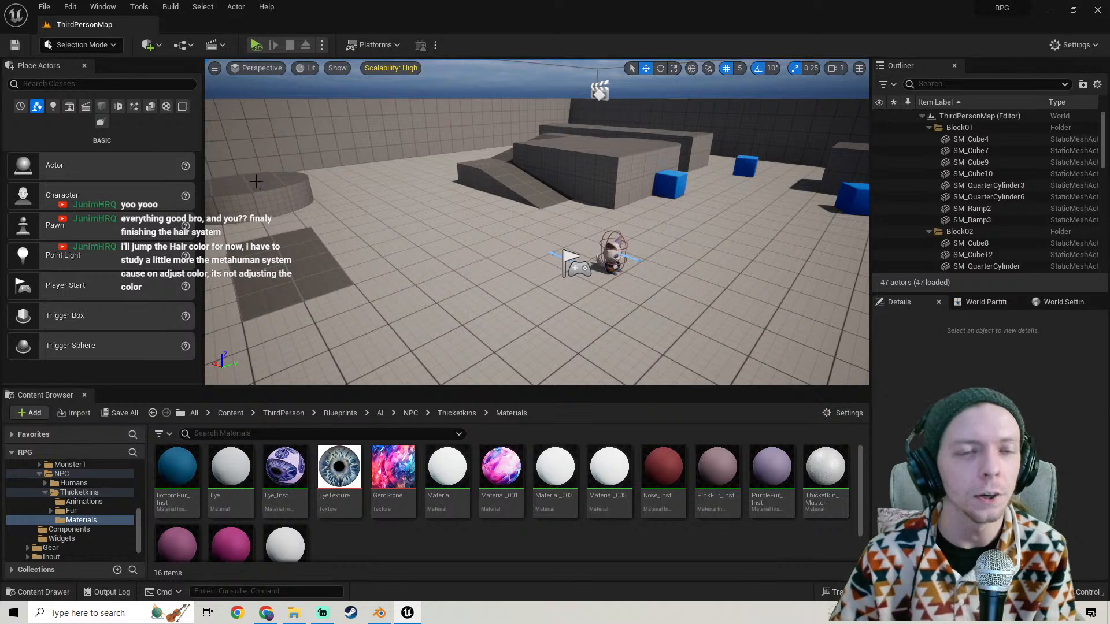
Examine the Harefolk character in the ThirdPersonMap level from a different viewpoint.
{"action": "right_click_drag", "start_coordinate": [540, 270], "coordinate": [563, 249]}
{"action": "key", "text": "w"}
{"action": "key", "text": "s"}
{"action": "key", "text": "w"}
{"action": "key", "text": "s"}
{"action": "key", "text": "w"}
{"action": "key", "text": "s"}
{"action": "key", "text": "w"}
{"action": "right_click_drag", "start_coordinate": [613, 203], "coordinate": [613, 204]}
{"action": "key", "text": "w"}
{"action": "key", "text": "s"}
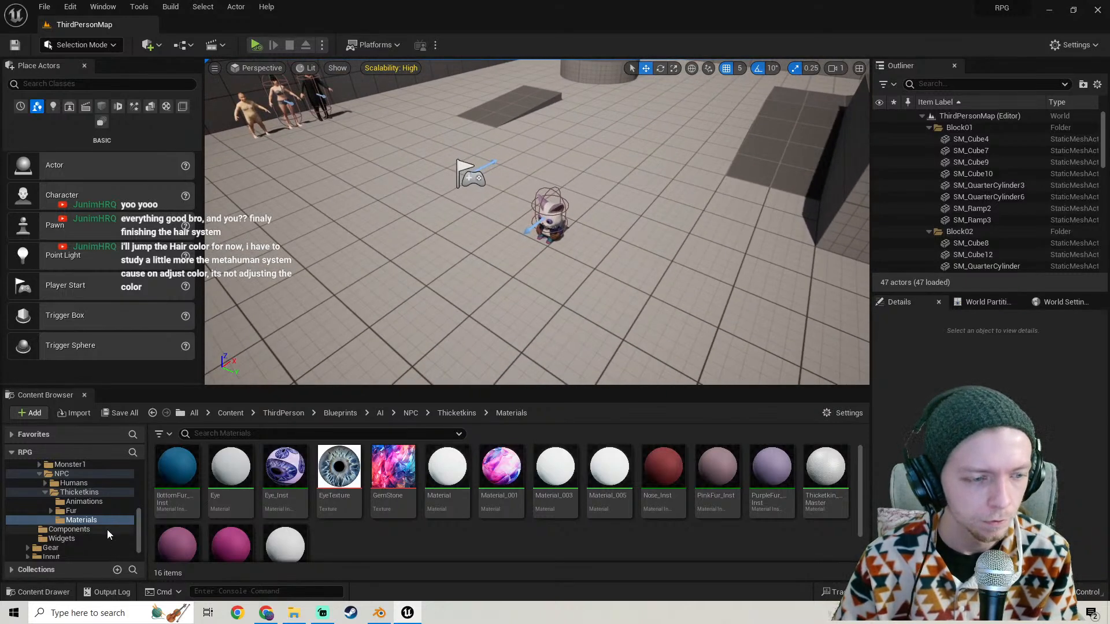
Show the Thicketkins Animations folder in the project content and browse to the Characters folder in File Explorer.
{"action": "left_click", "coordinate": [84, 502]}
{"action": "left_click", "coordinate": [293, 611]}
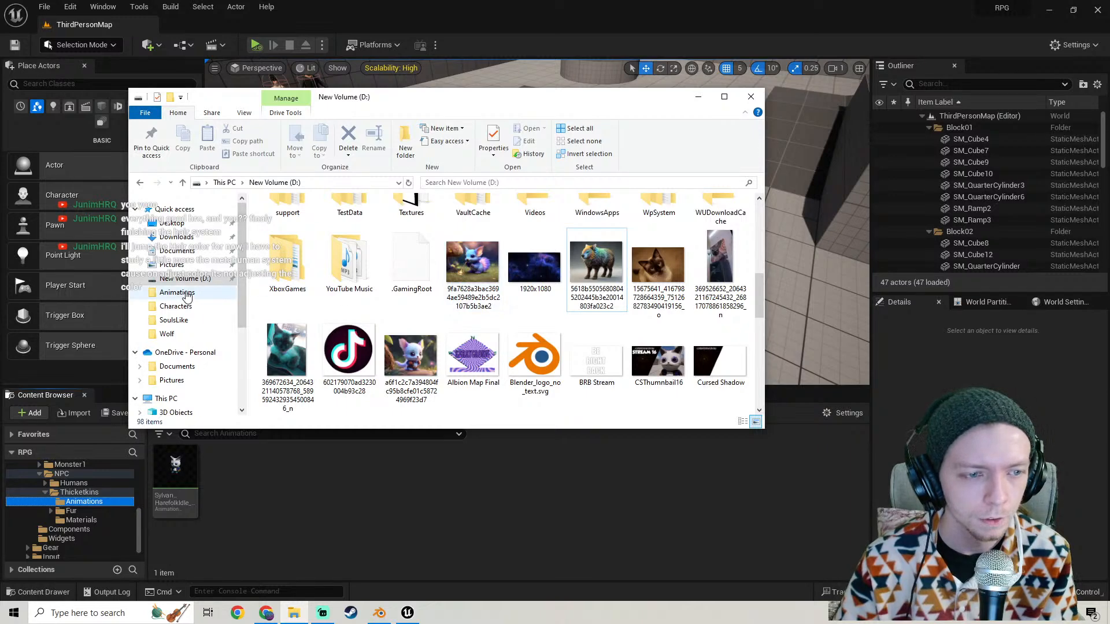
{"action": "left_click", "coordinate": [186, 293]}
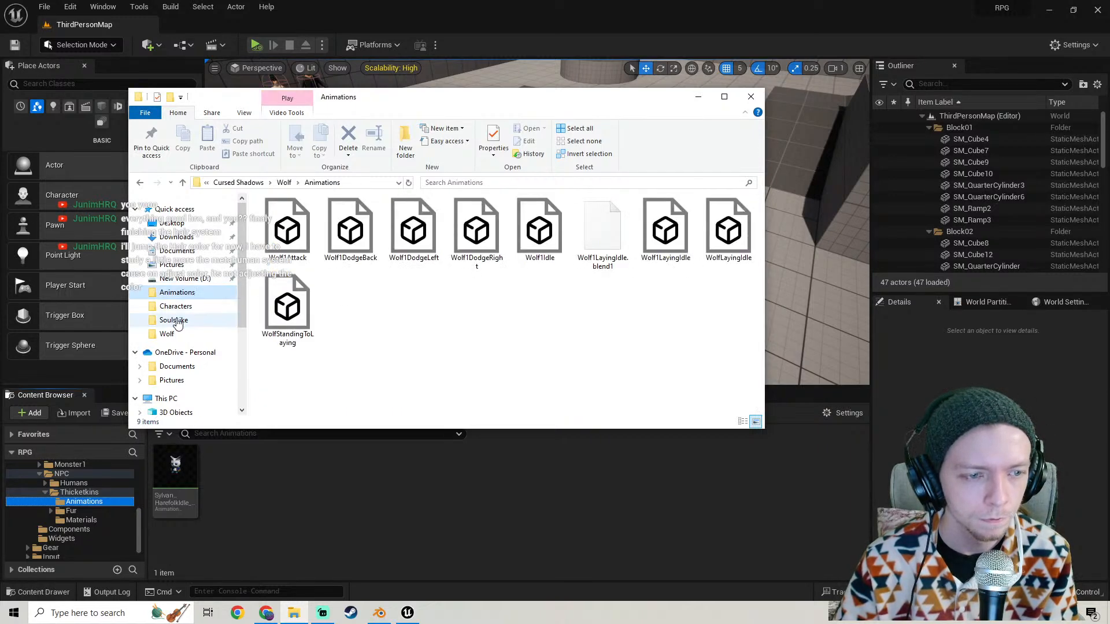
{"action": "left_click", "coordinate": [186, 306]}
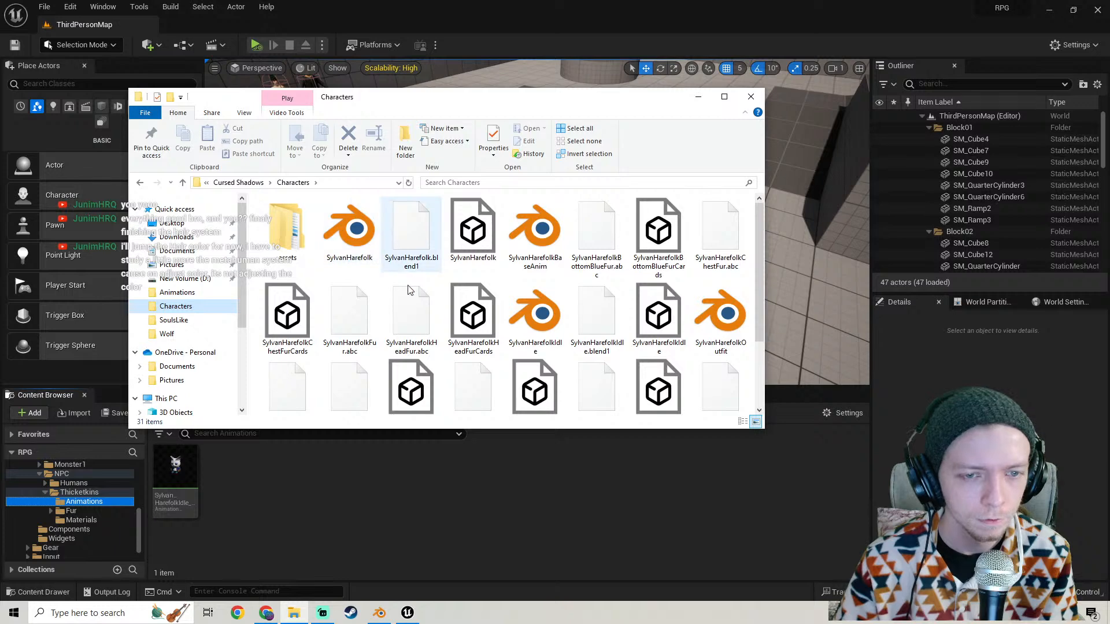
{"action": "scroll", "coordinate": [552, 271], "scroll_direction": "down", "scroll_amount": 3}
{"action": "scroll", "coordinate": [564, 286], "scroll_direction": "up", "scroll_amount": 3}
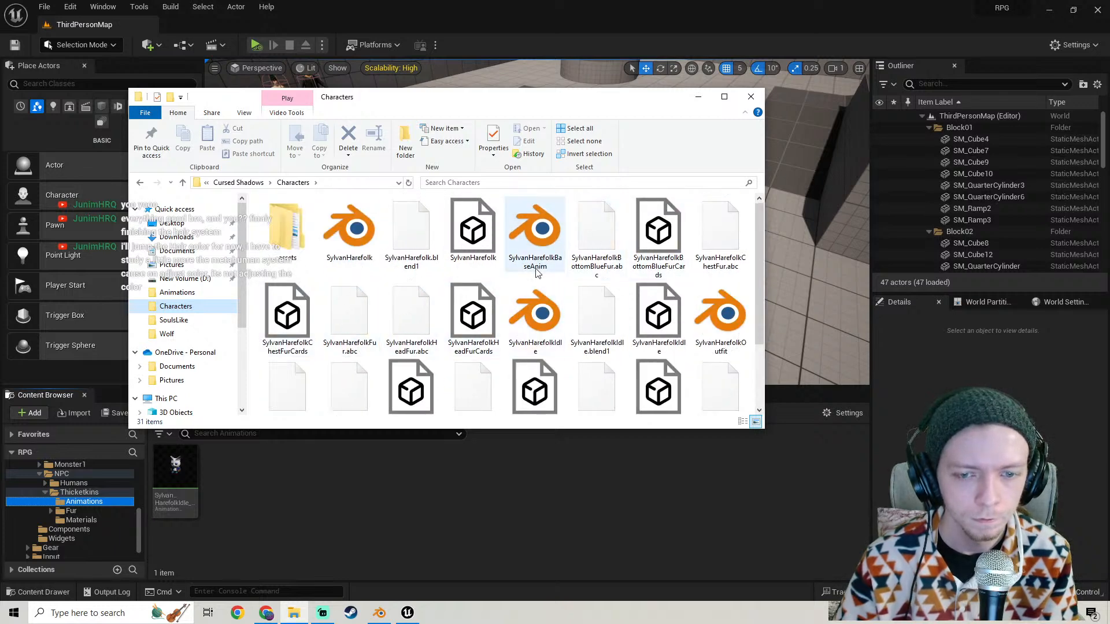
{"action": "left_click_drag", "start_coordinate": [658, 315], "coordinate": [299, 490]}
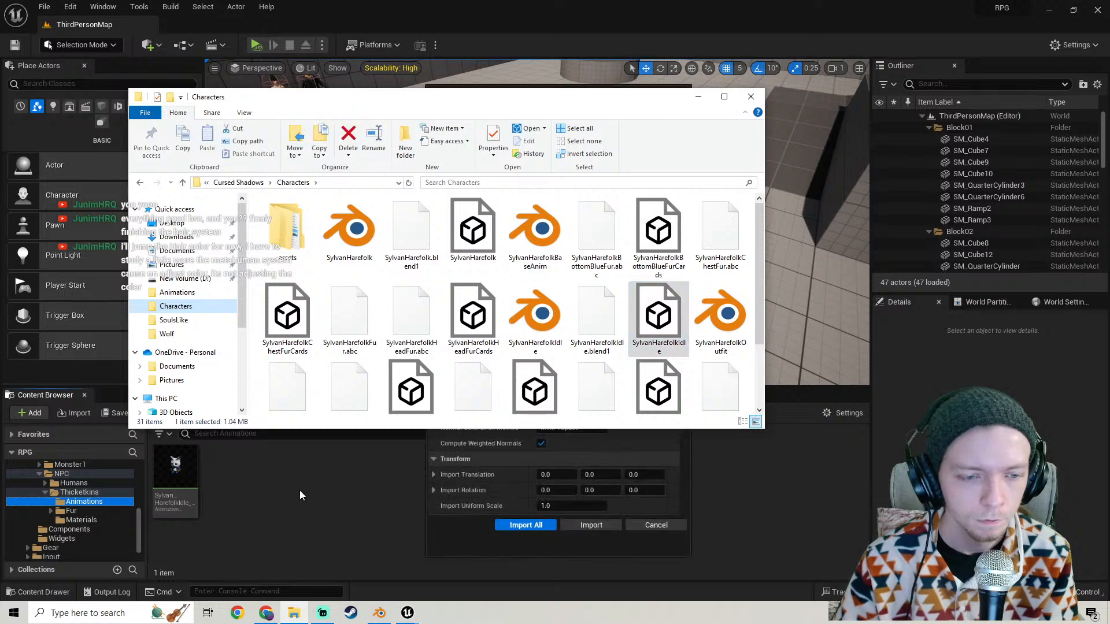
{"action": "left_click", "coordinate": [656, 524]}
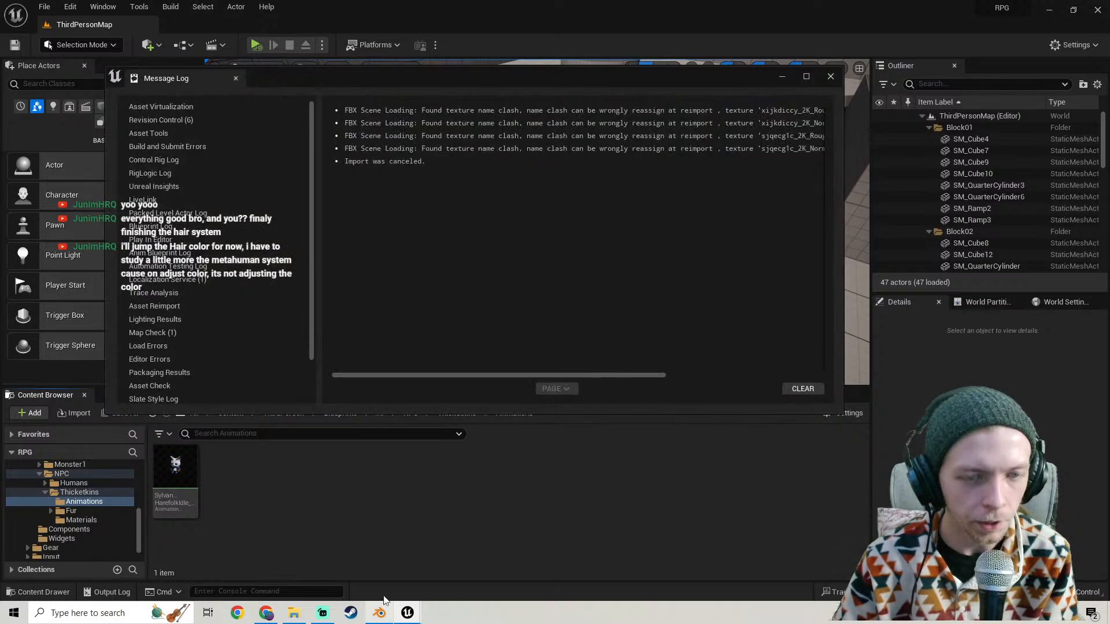
{"action": "left_click", "coordinate": [830, 77]}
Switch back to Blender and select all objects of the character scene.
{"action": "left_click", "coordinate": [379, 613]}
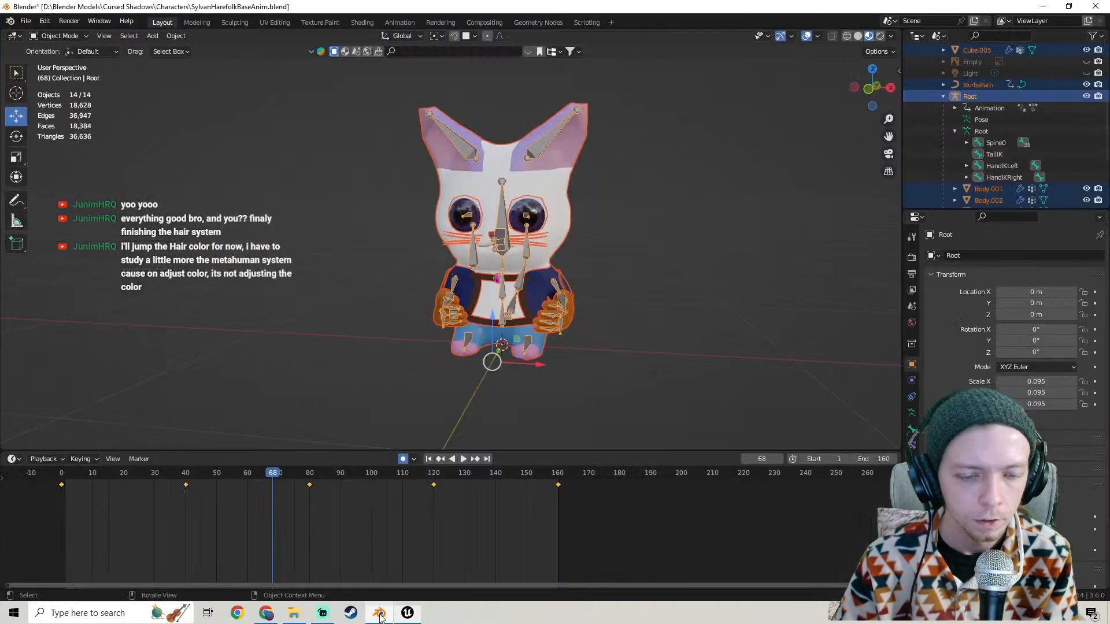
{"action": "middle_click_drag", "start_coordinate": [599, 237], "coordinate": [599, 251]}
{"action": "left_click", "coordinate": [607, 251]}
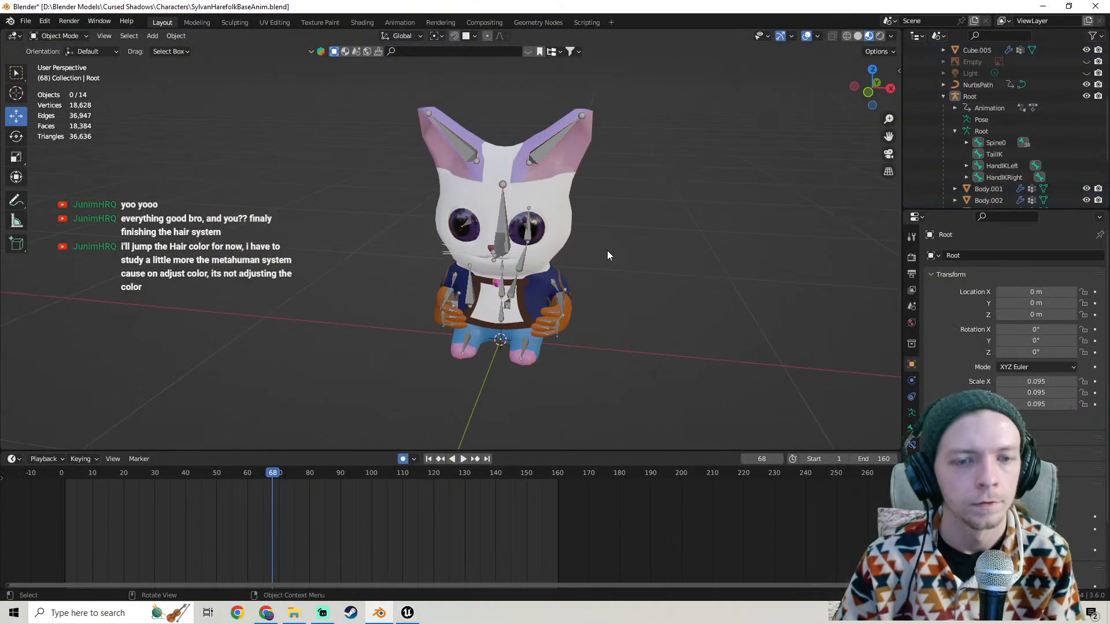
{"action": "key", "text": "a"}
{"action": "left_click", "coordinate": [26, 22]}
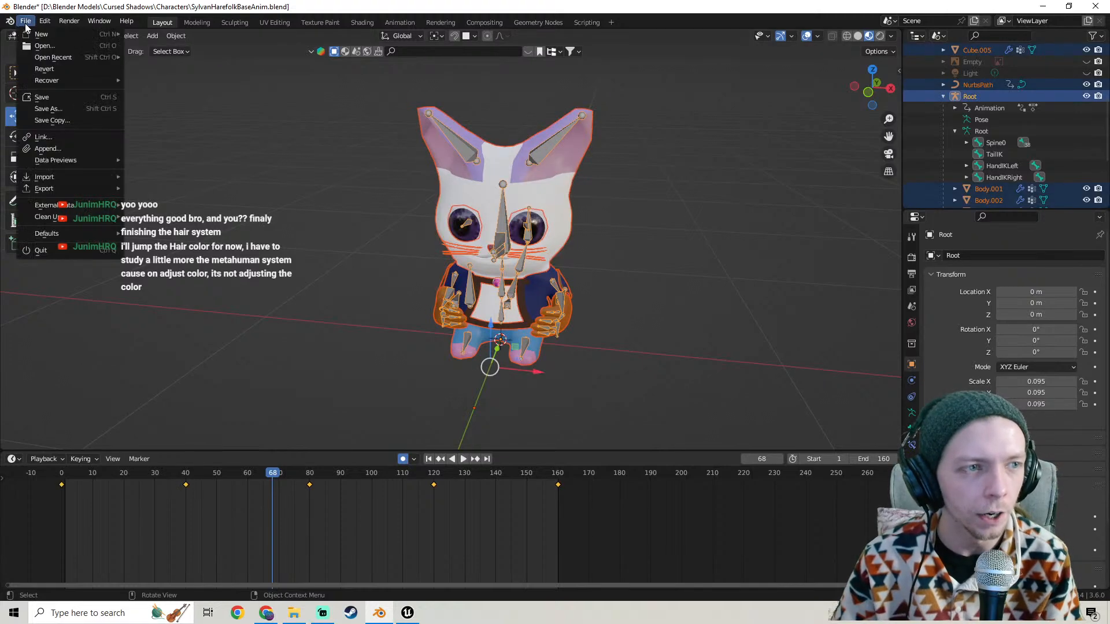
{"action": "mouse_move", "coordinate": [95, 187]}
{"action": "left_click", "coordinate": [161, 293]}
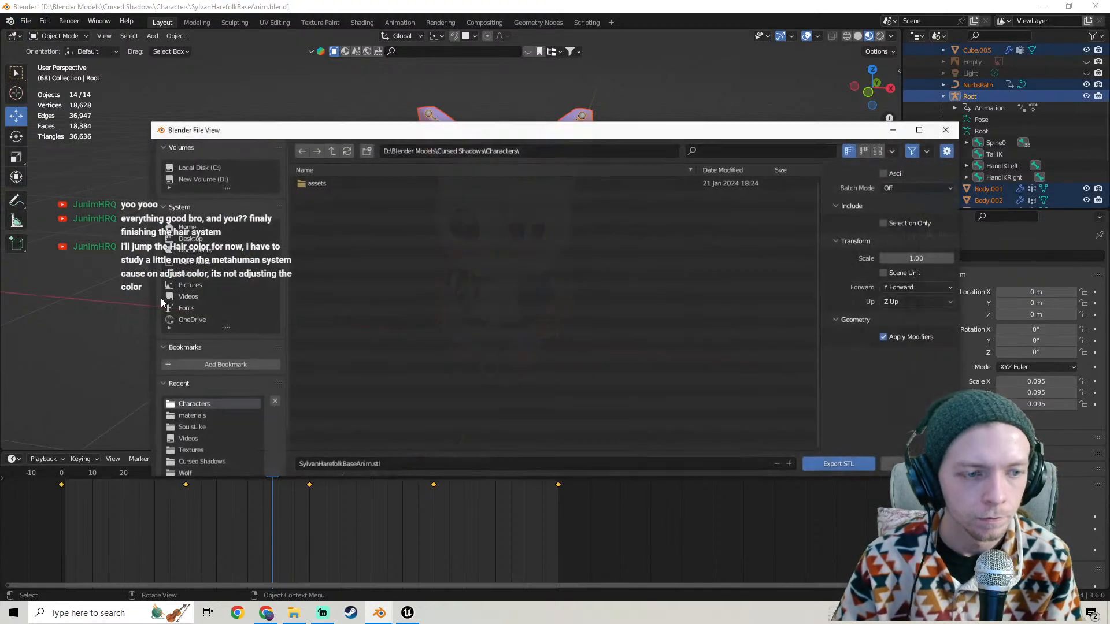
{"action": "left_click", "coordinate": [948, 127]}
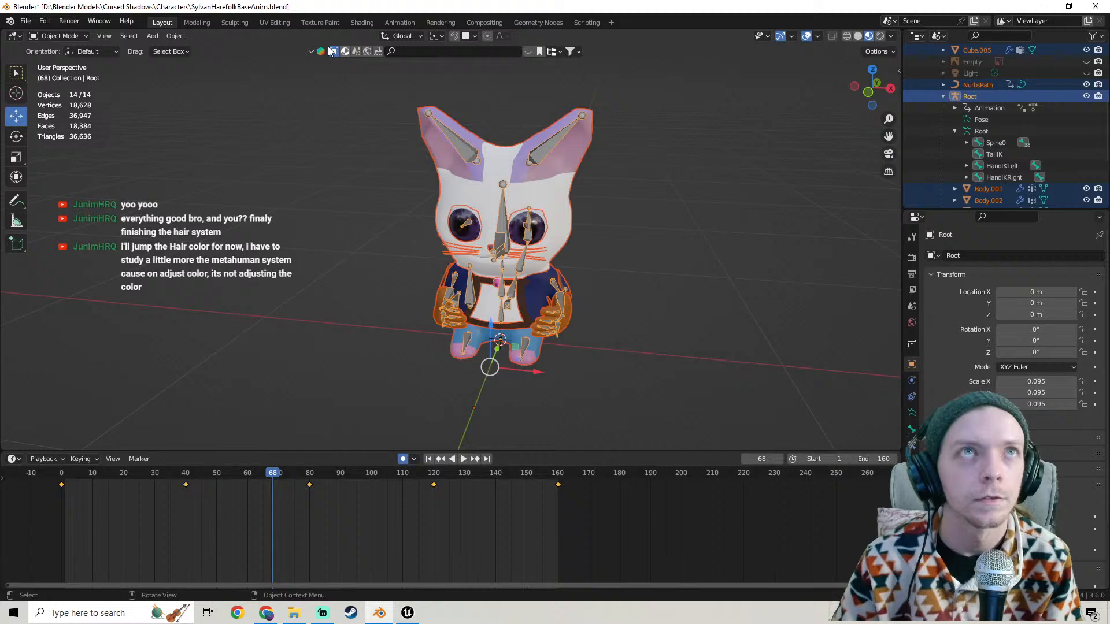
Export the selected objects over SylvanHarefolkIdle.fbx with Empty, Camera, Lamp, Armature, Mesh and Other object types included.
{"action": "left_click", "coordinate": [26, 22]}
{"action": "mouse_move", "coordinate": [64, 189]}
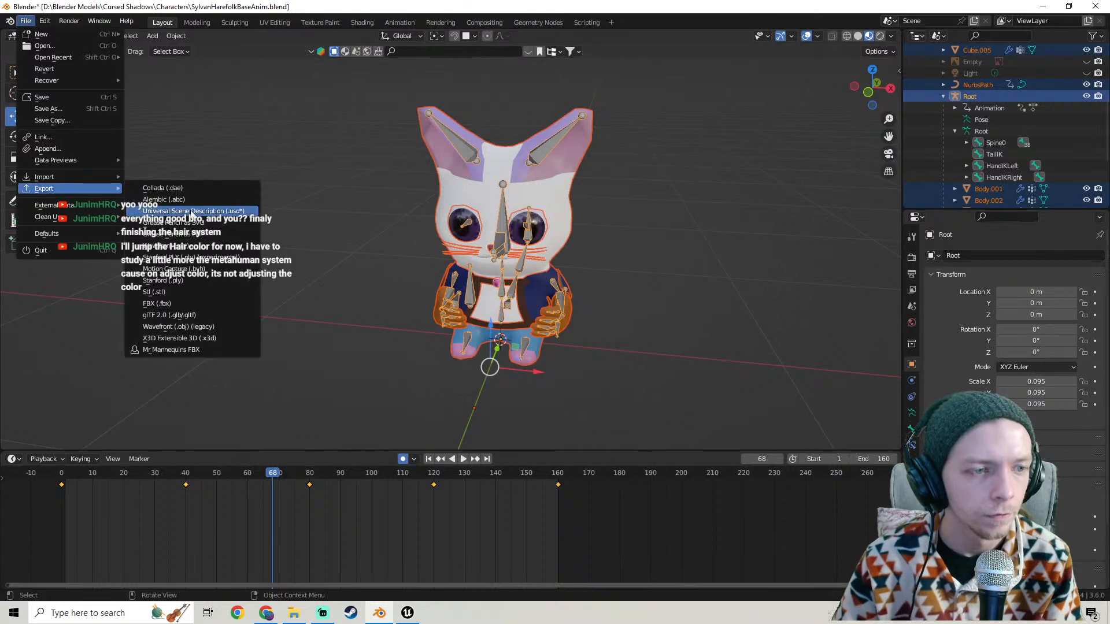
{"action": "left_click", "coordinate": [181, 303]}
{"action": "left_click", "coordinate": [893, 340], "text": "shift"}
{"action": "left_click", "coordinate": [894, 321], "text": "shift"}
{"action": "left_click", "coordinate": [895, 306], "text": "shift"}
{"action": "left_click", "coordinate": [897, 295], "text": "shift"}
{"action": "left_click", "coordinate": [899, 284], "text": "shift"}
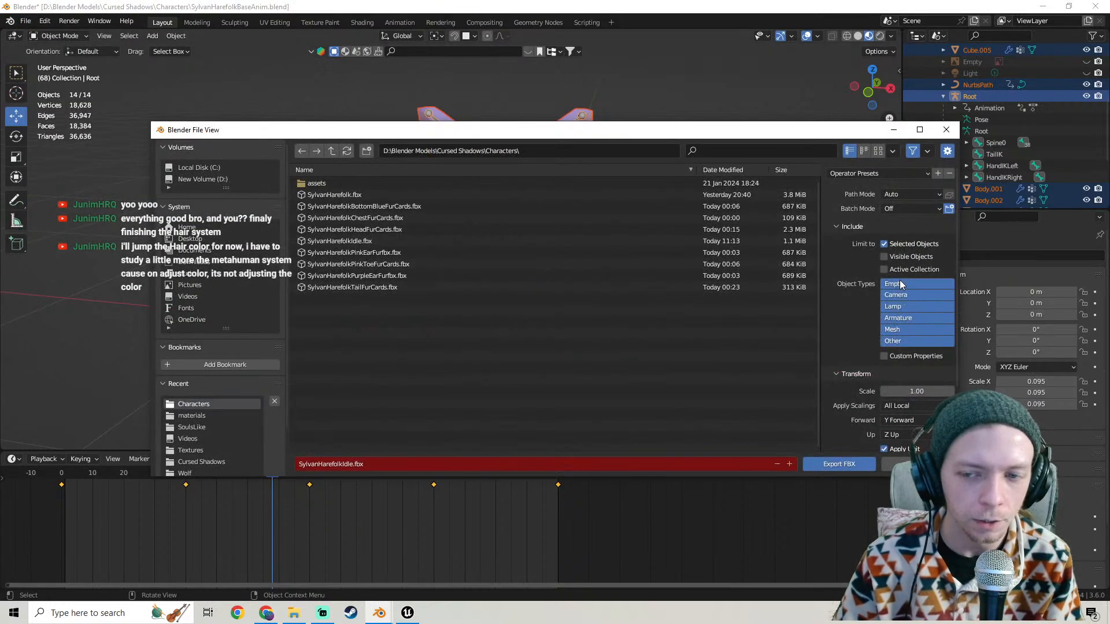
{"action": "scroll", "coordinate": [841, 307], "scroll_direction": "down", "scroll_amount": 3}
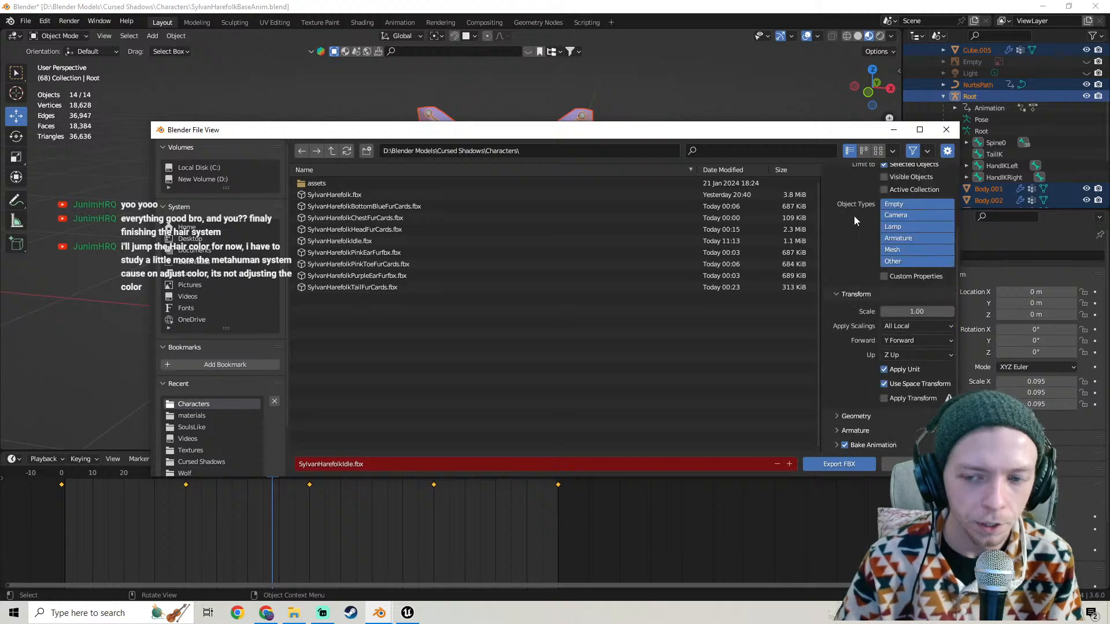
{"action": "left_click", "coordinate": [815, 464]}
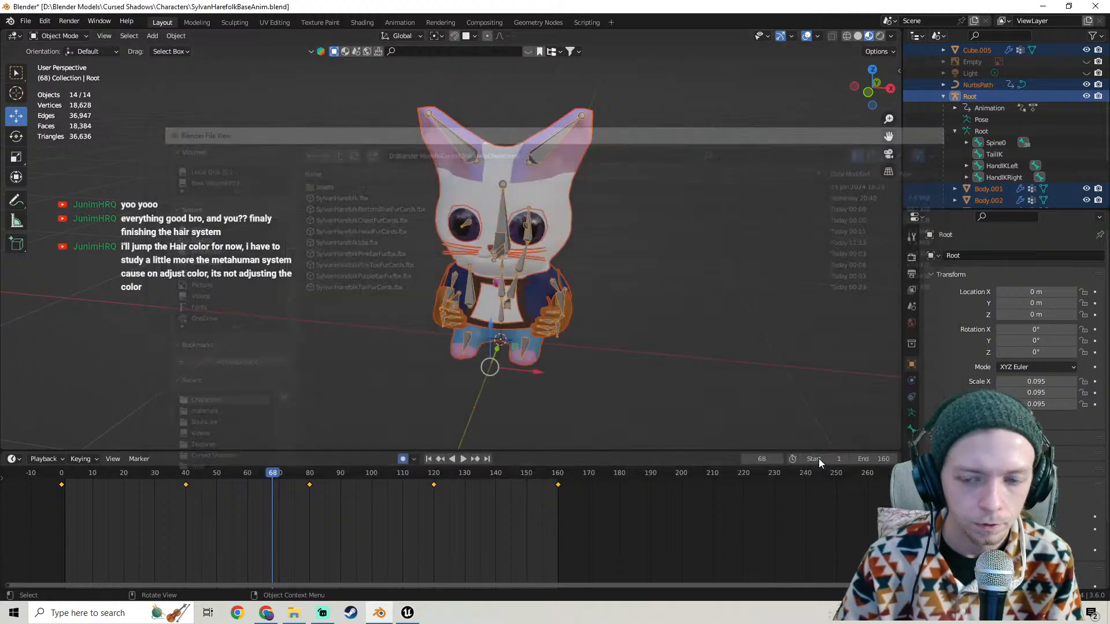
Switch to Unreal Editor and try to import SylvanHarefolkIdle.fbx into the Animations folder as an animation without its mesh.
{"action": "left_click", "coordinate": [408, 612]}
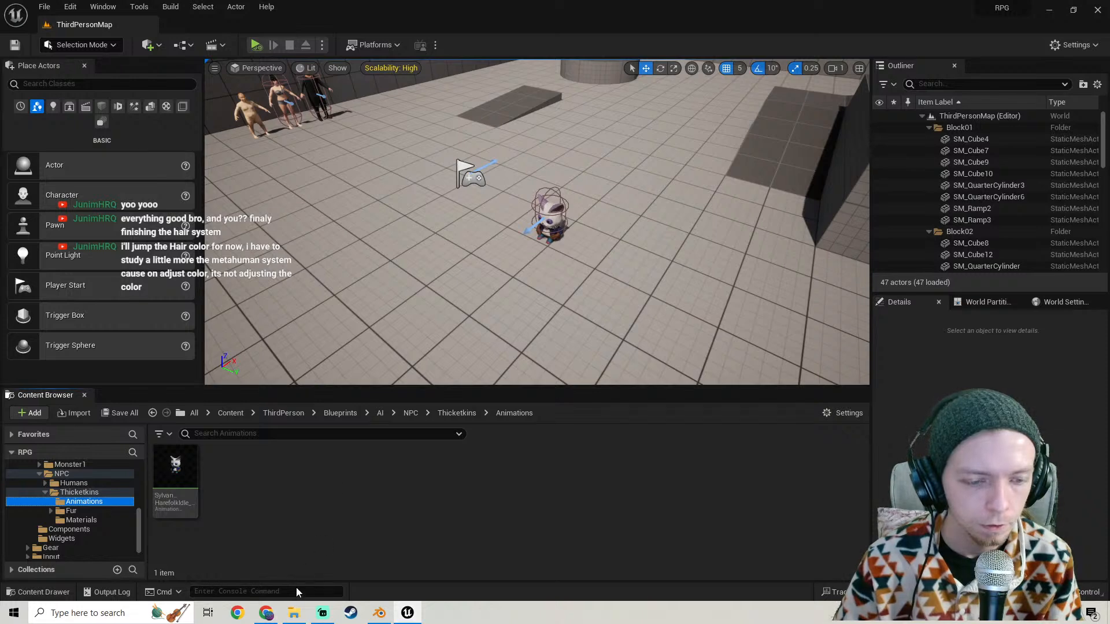
{"action": "left_click", "coordinate": [294, 611]}
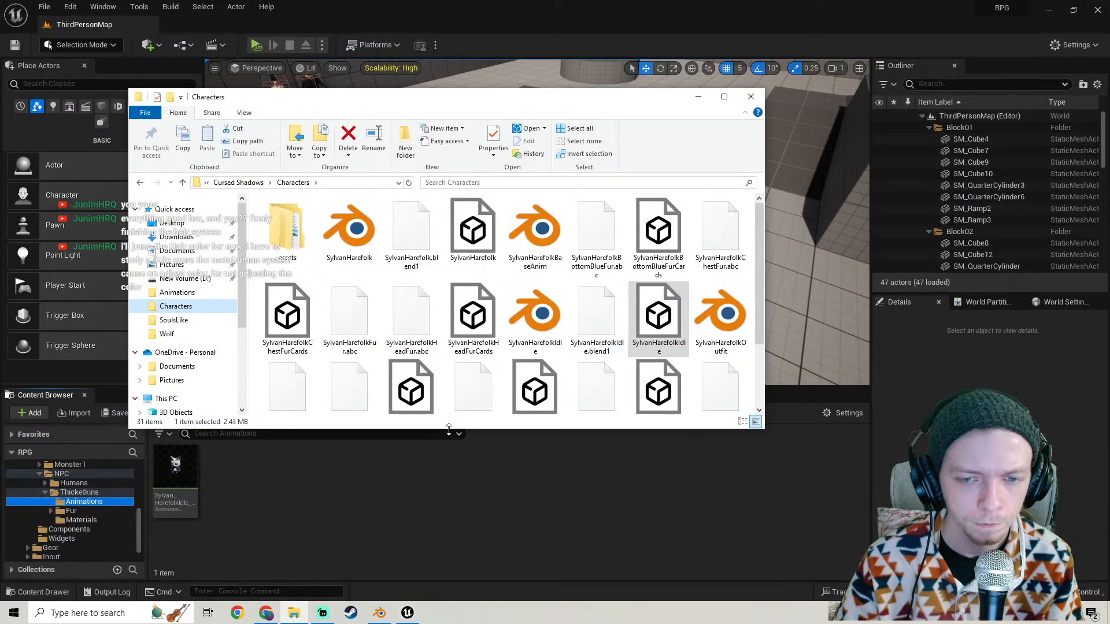
{"action": "left_click_drag", "start_coordinate": [657, 321], "coordinate": [317, 501]}
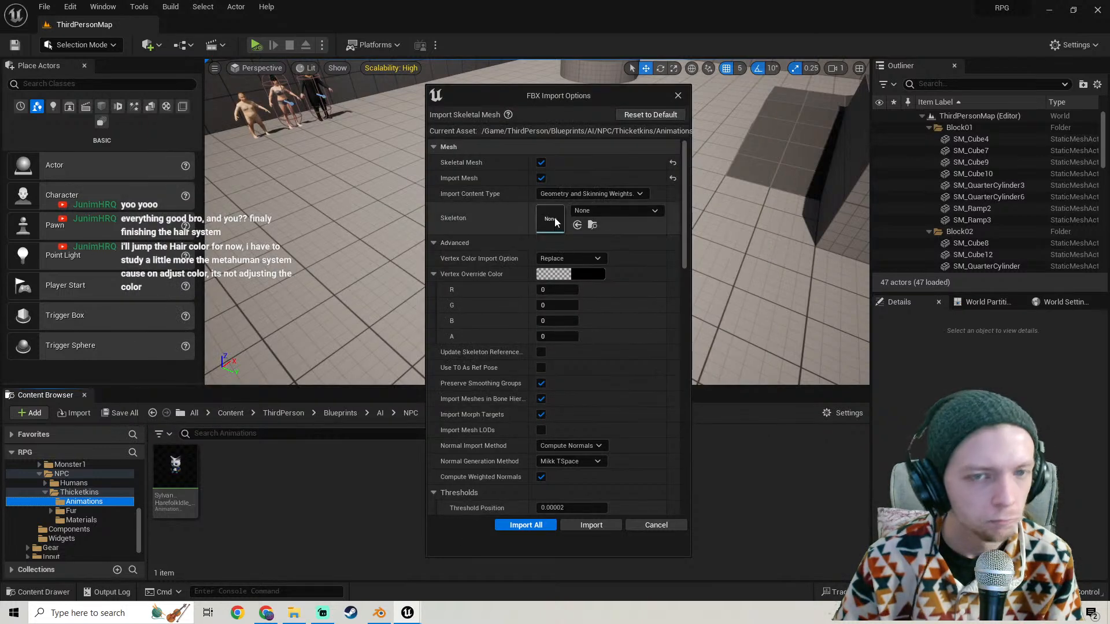
{"action": "left_click", "coordinate": [541, 178]}
{"action": "left_click", "coordinate": [617, 180]}
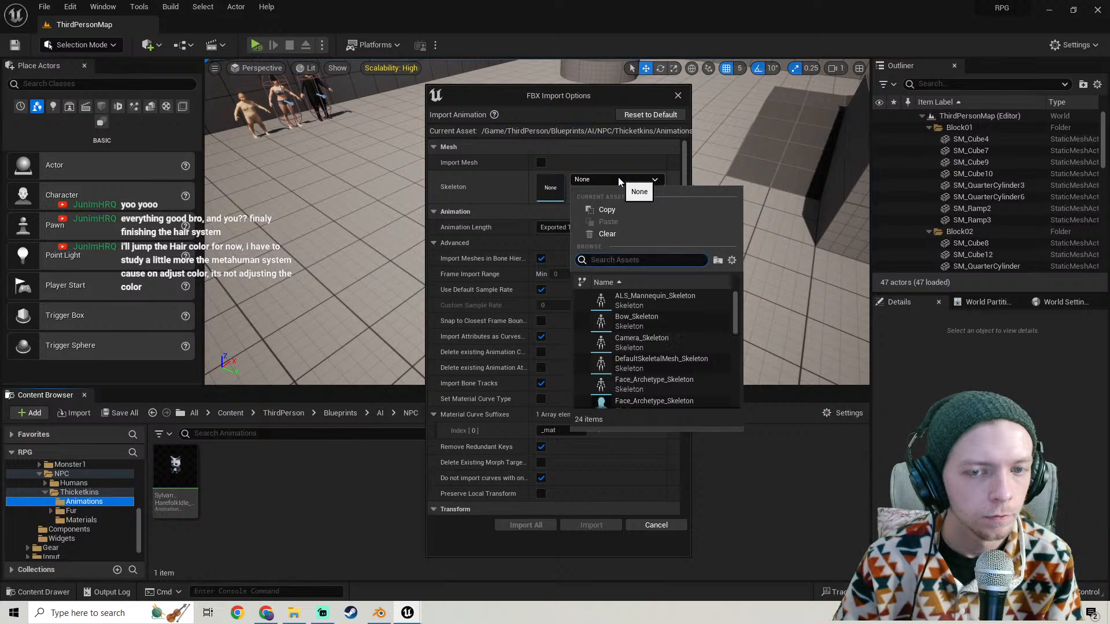
{"action": "left_click", "coordinate": [647, 525]}
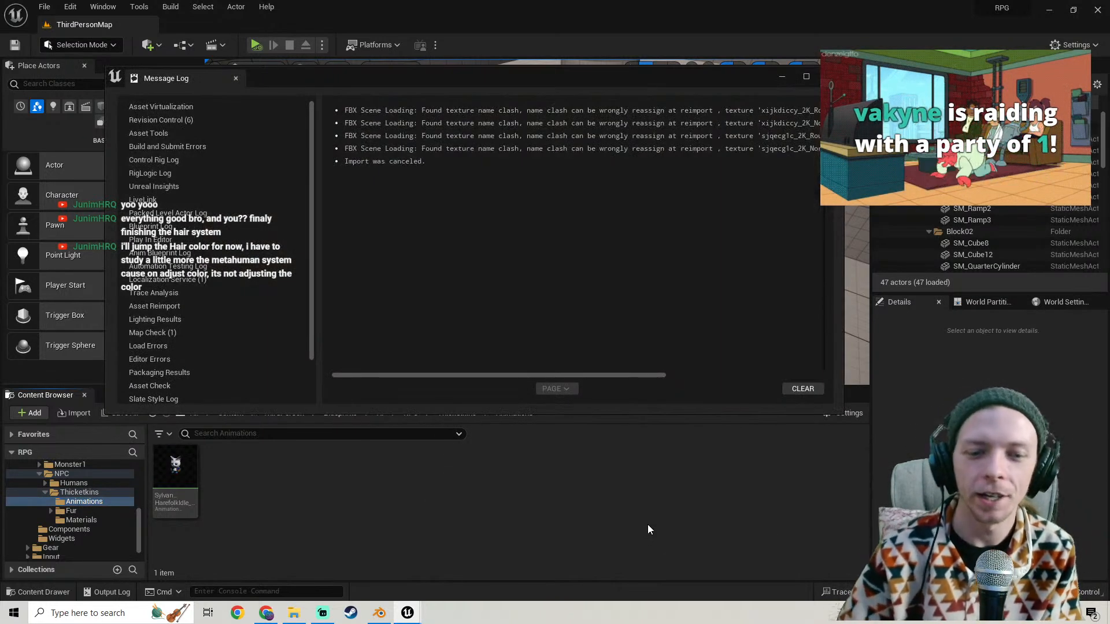
Check the stream chat and event feed in Streamlabs Desktop, and return to Unreal Editor.
{"action": "left_click", "coordinate": [325, 614]}
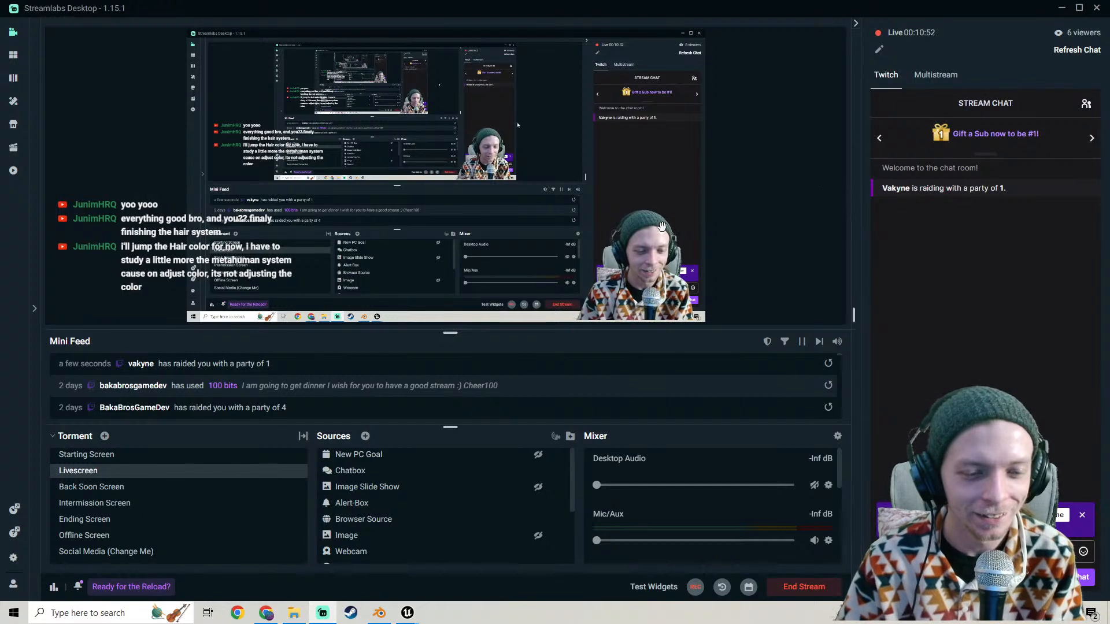
{"action": "mouse_move", "coordinate": [407, 612]}
{"action": "left_click", "coordinate": [457, 578]}
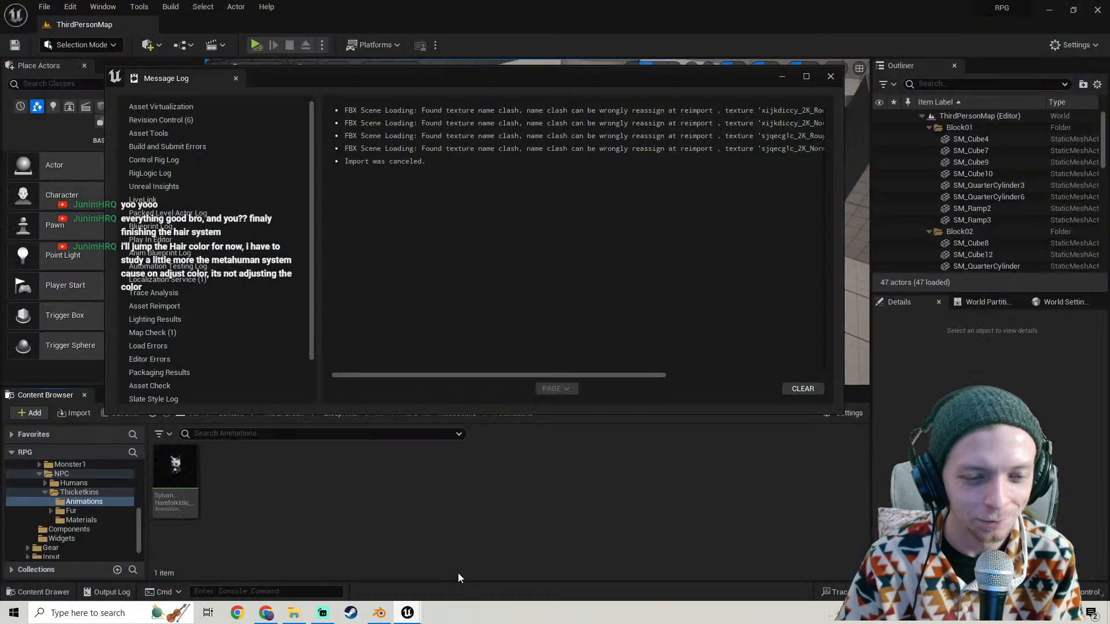
Clear the animation assigned to the SylvanHarefolk_BP actor in the level and save all modified content.
{"action": "left_click", "coordinate": [838, 76]}
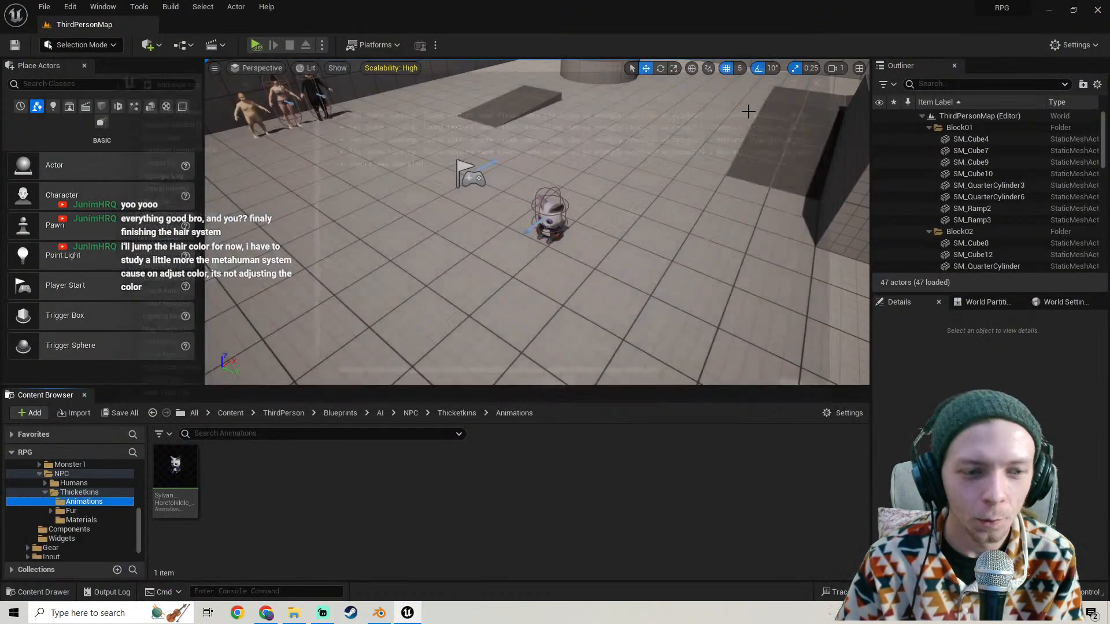
{"action": "left_click", "coordinate": [542, 210]}
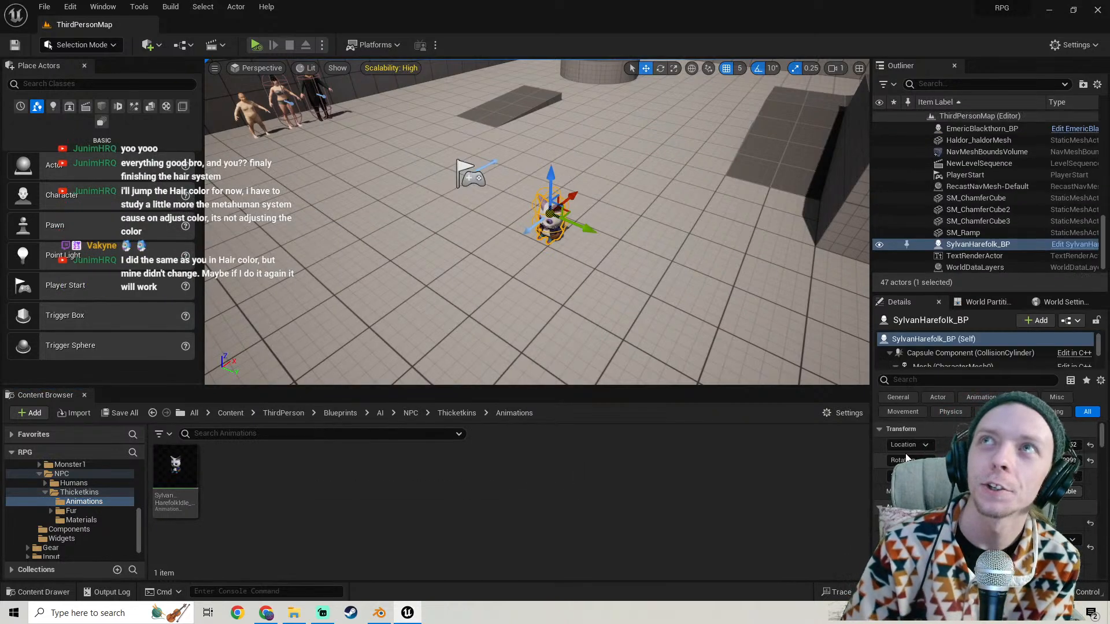
{"action": "scroll", "coordinate": [906, 458], "scroll_direction": "down", "scroll_amount": 2}
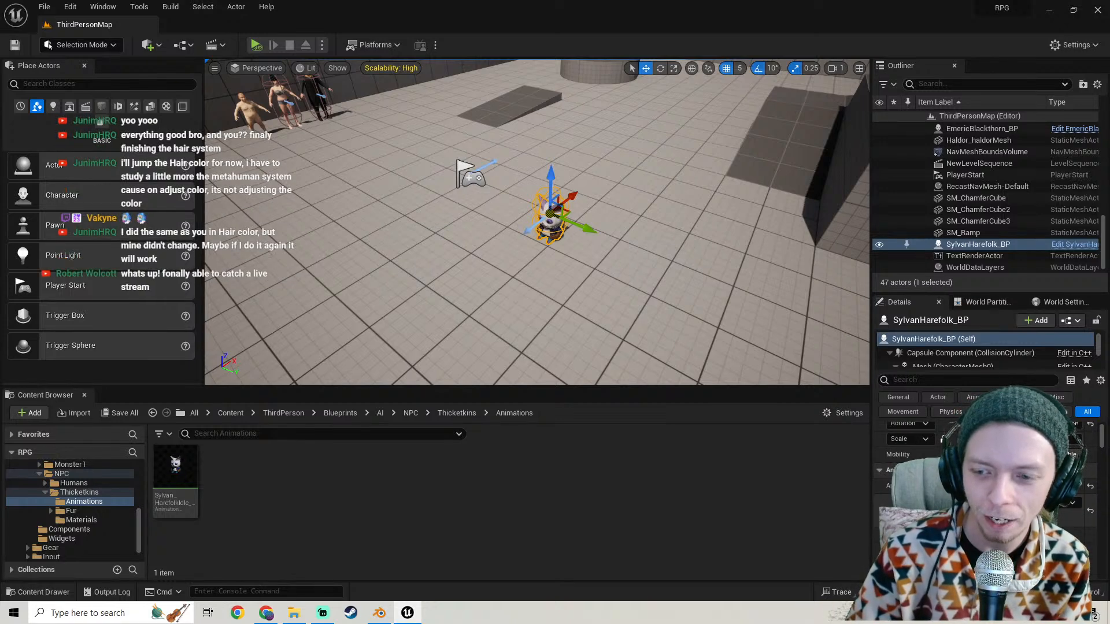
{"action": "left_click", "coordinate": [1029, 502]}
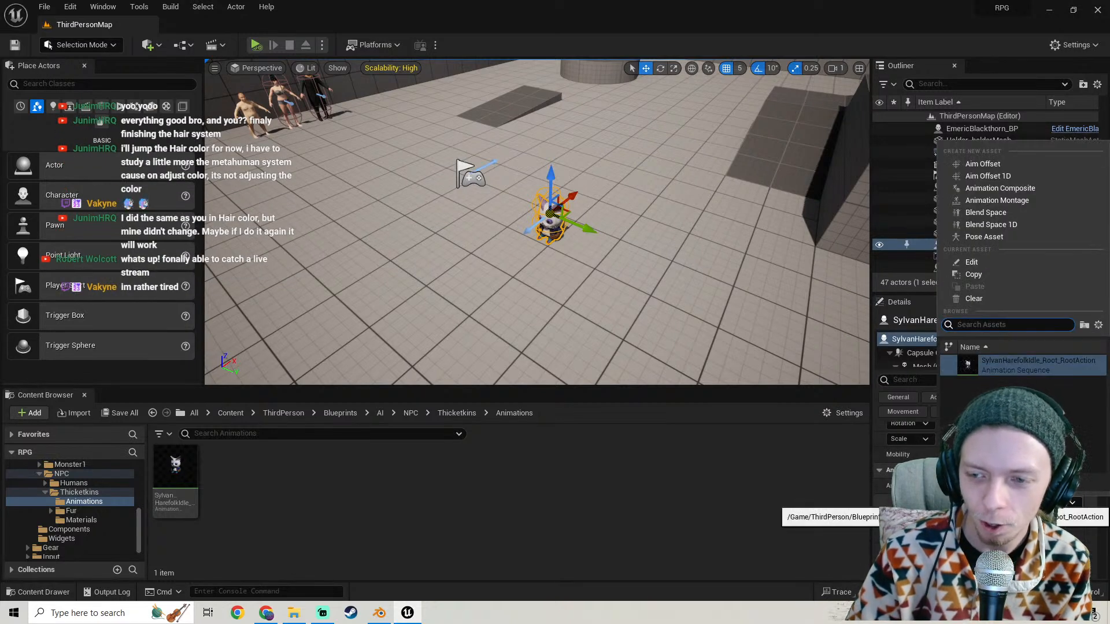
{"action": "left_click", "coordinate": [1028, 502]}
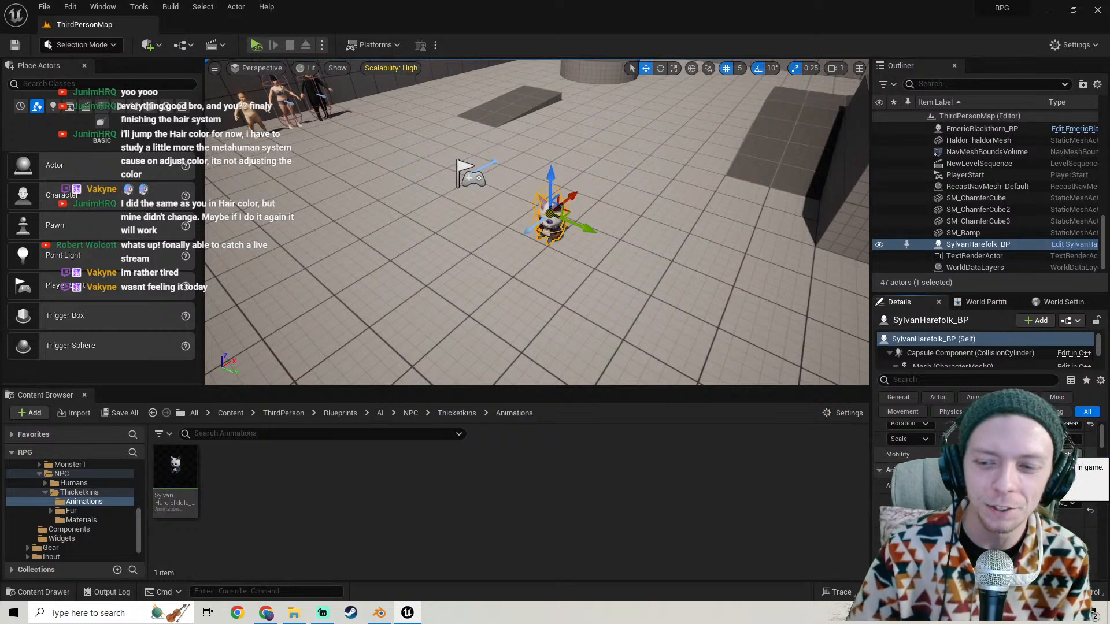
{"action": "left_click", "coordinate": [1029, 503]}
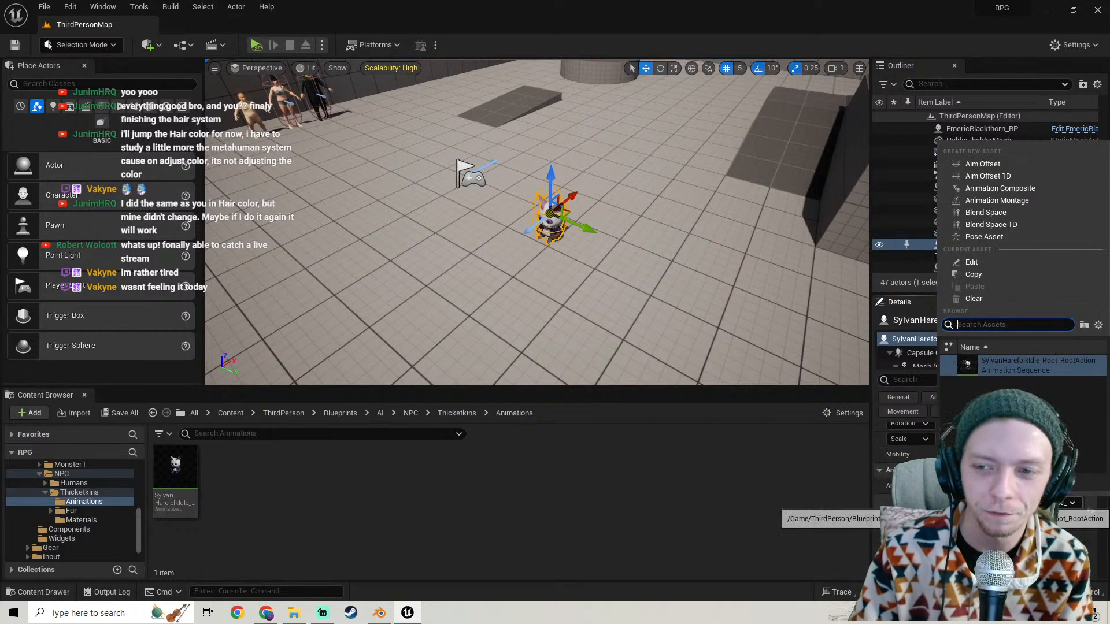
{"action": "left_click", "coordinate": [977, 299]}
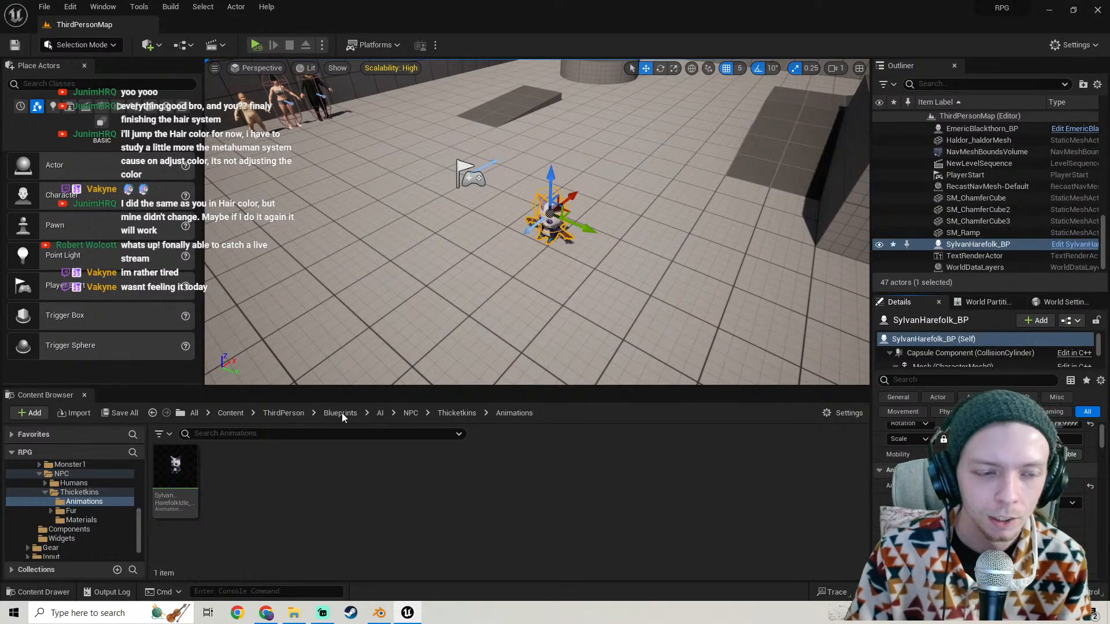
{"action": "left_click", "coordinate": [131, 414]}
{"action": "left_click", "coordinate": [632, 438]}
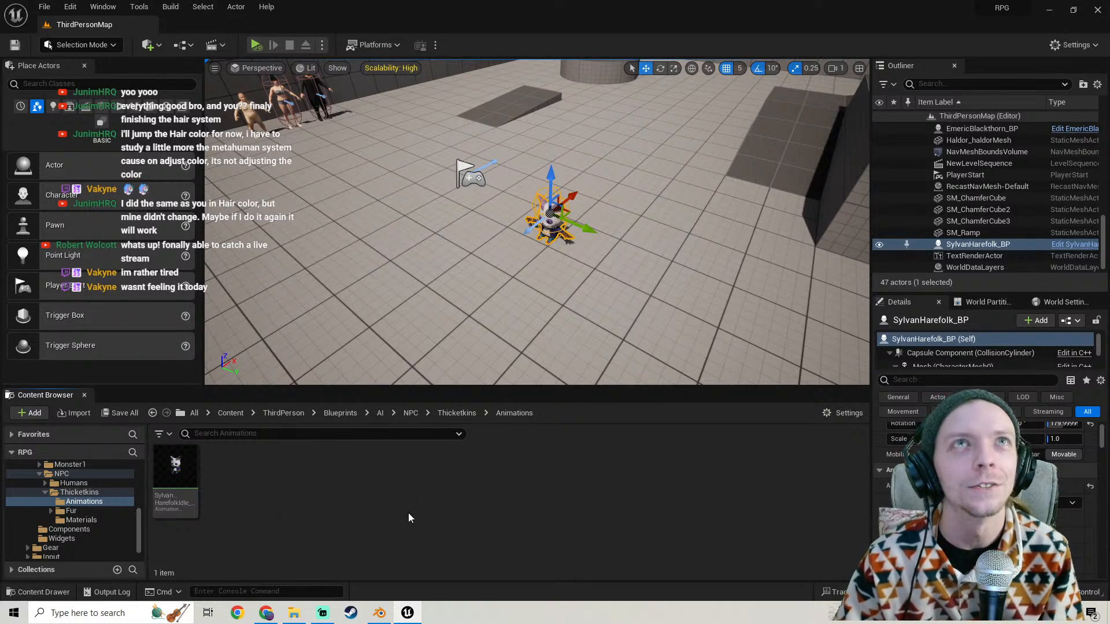
Force-delete the SylvanHarefolkIdle_Root_RootAction animation from the Animations folder and save all modified assets.
{"action": "left_click", "coordinate": [175, 481]}
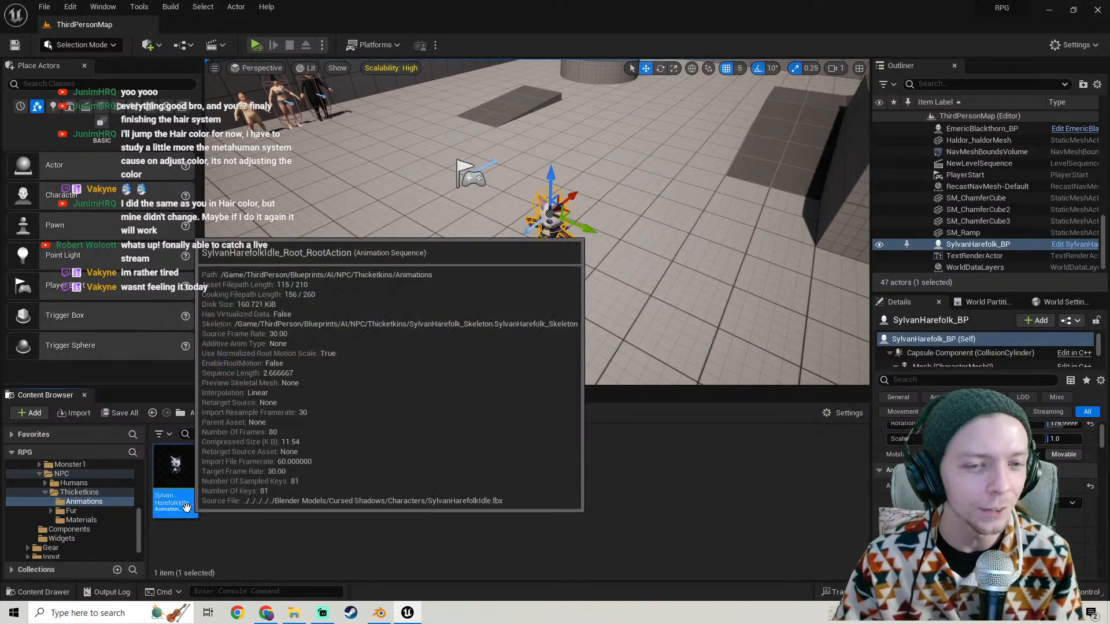
{"action": "key", "text": "Delete"}
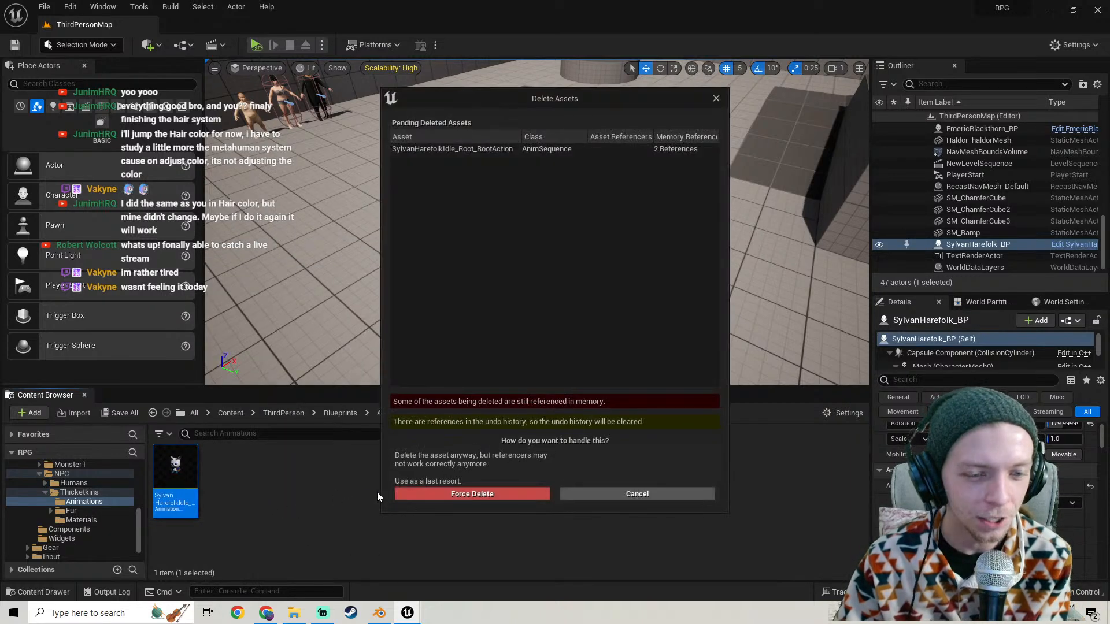
{"action": "left_click", "coordinate": [481, 495]}
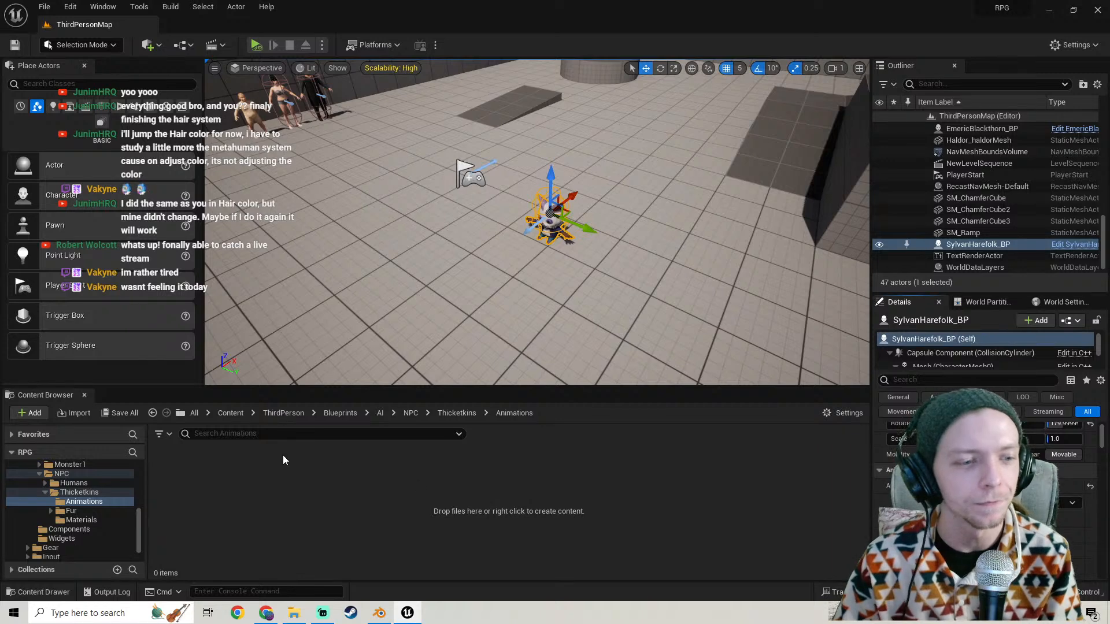
{"action": "left_click", "coordinate": [294, 613]}
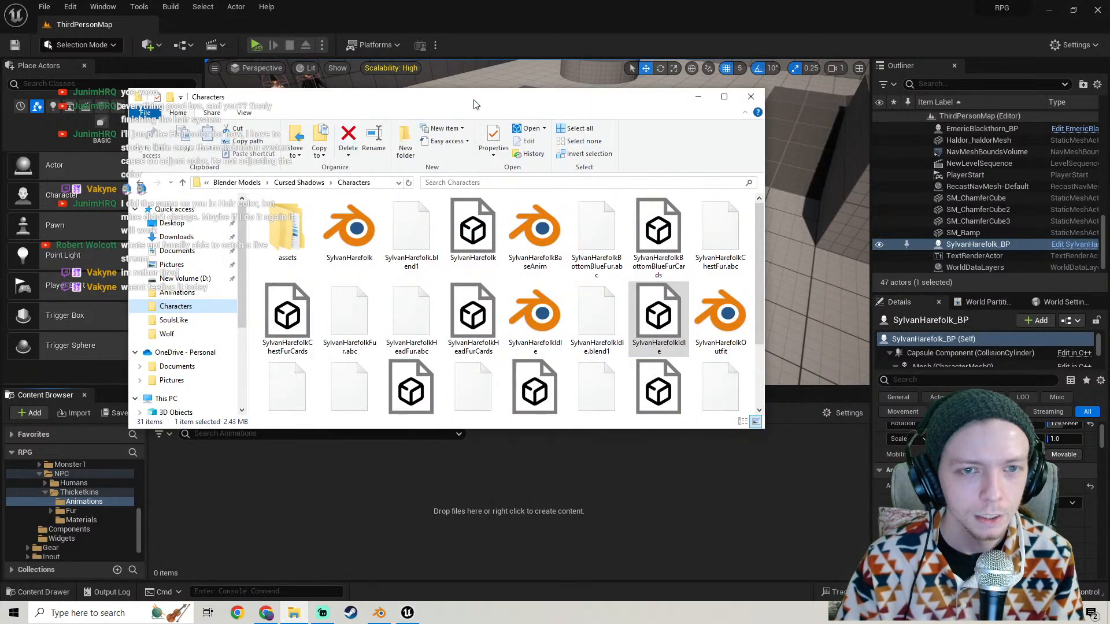
{"action": "left_click_drag", "start_coordinate": [474, 104], "coordinate": [538, 74]}
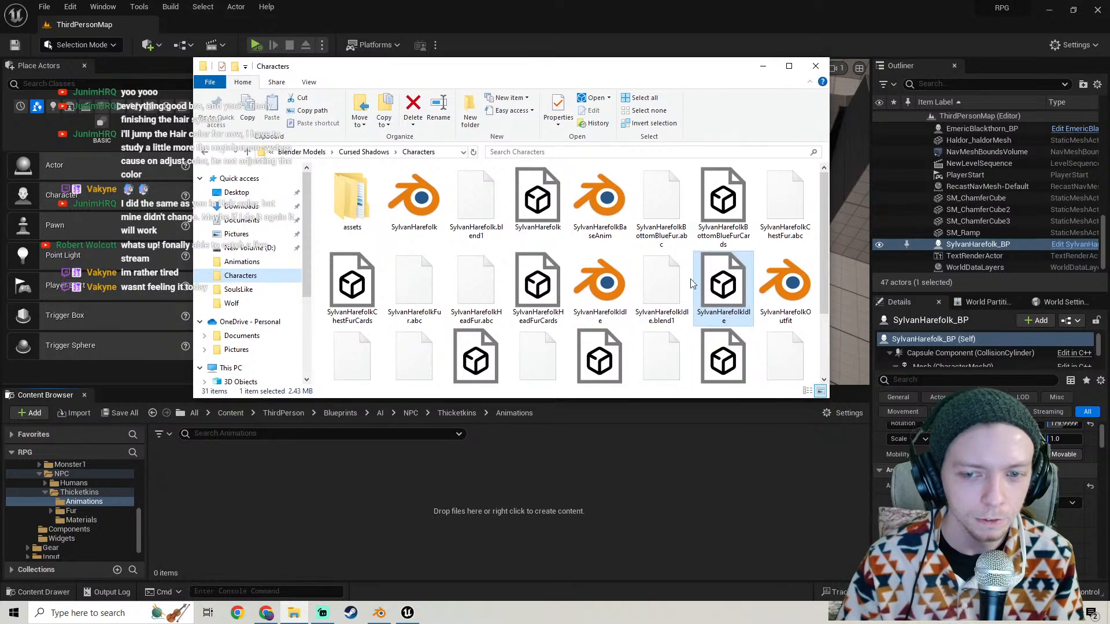
{"action": "left_click", "coordinate": [117, 416]}
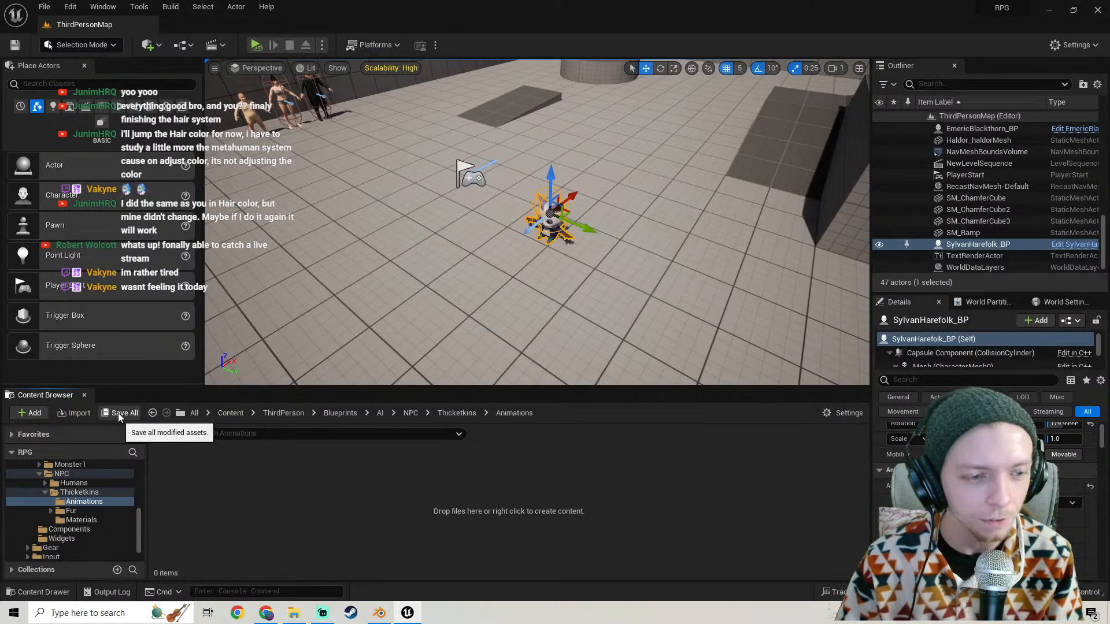
Bring SylvanHarefolkIdle.fbx from the Characters folder in File Explorer into Unreal's Animations folder to open its import options.
{"action": "left_click", "coordinate": [295, 613]}
{"action": "left_click_drag", "start_coordinate": [729, 301], "coordinate": [270, 509]}
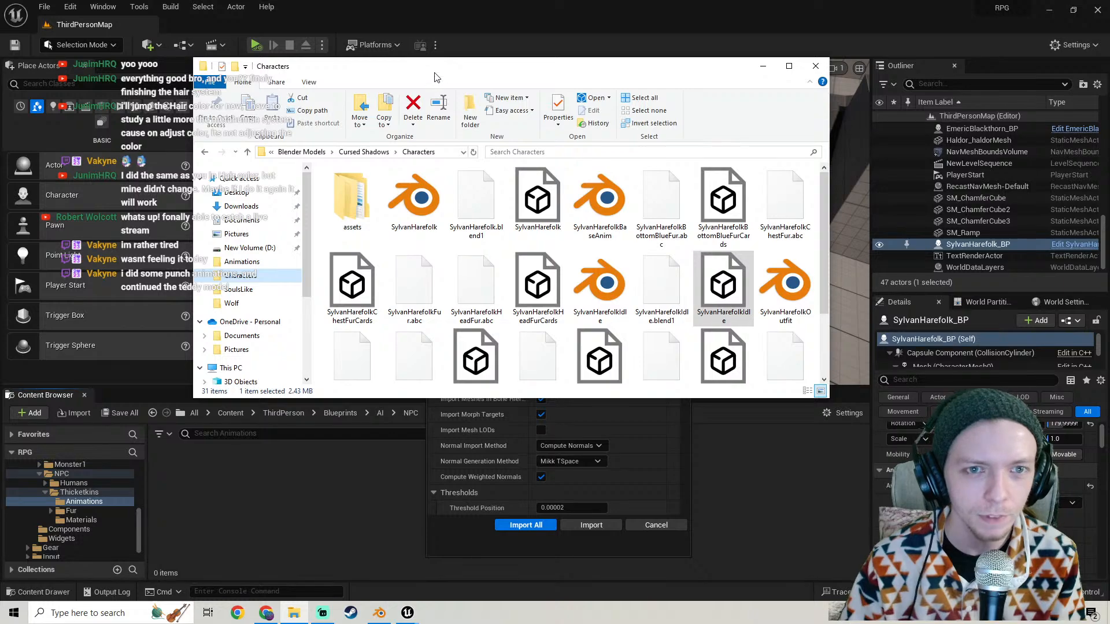
{"action": "left_click_drag", "start_coordinate": [435, 76], "coordinate": [449, 96]}
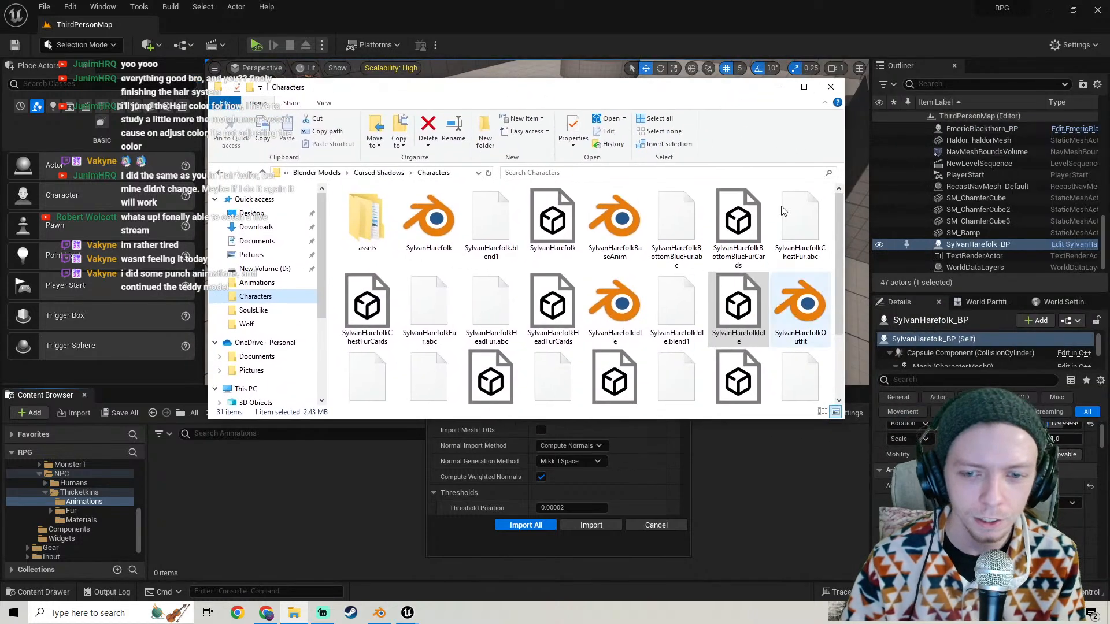
{"action": "left_click", "coordinate": [778, 90]}
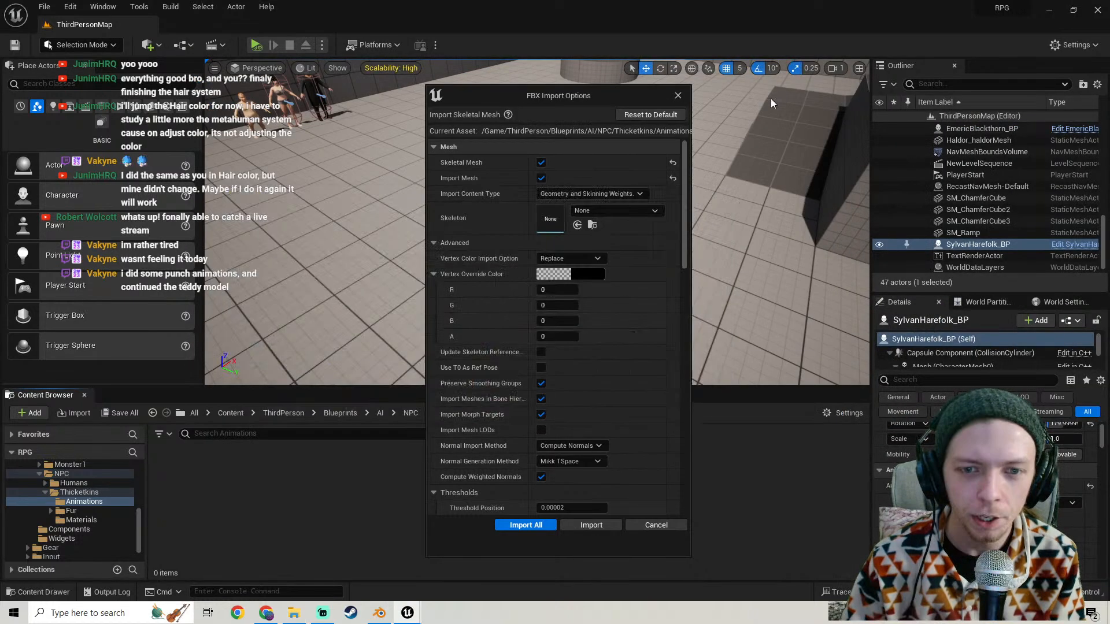
Check the stream chat and event feed in Streamlabs Desktop, and return to the FBX import options in Unreal Editor.
{"action": "left_click", "coordinate": [610, 213]}
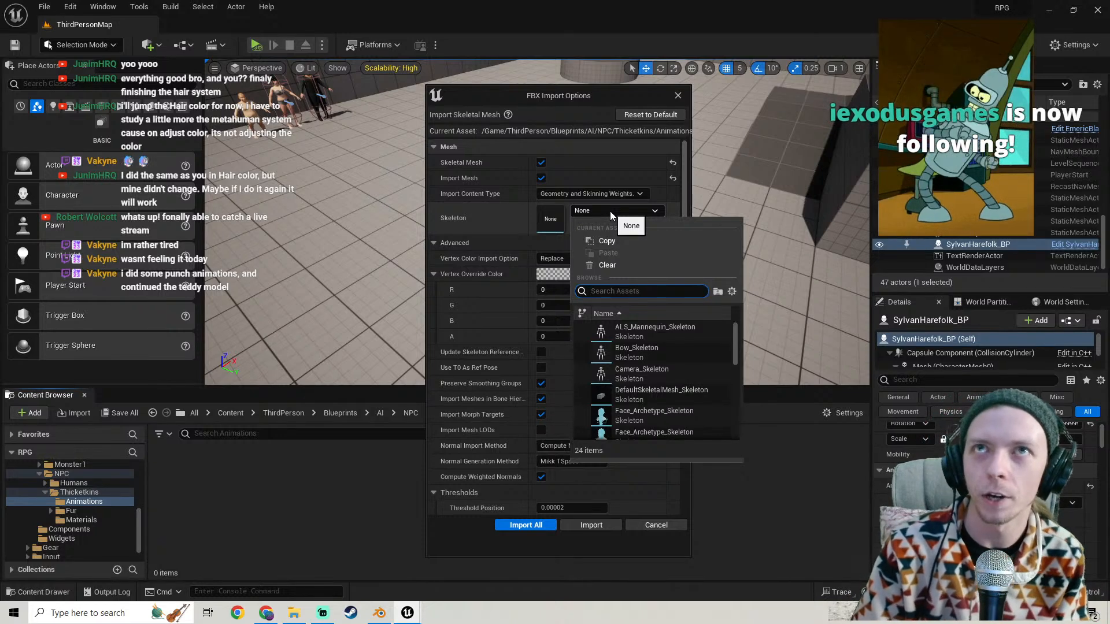
{"action": "left_click", "coordinate": [322, 614]}
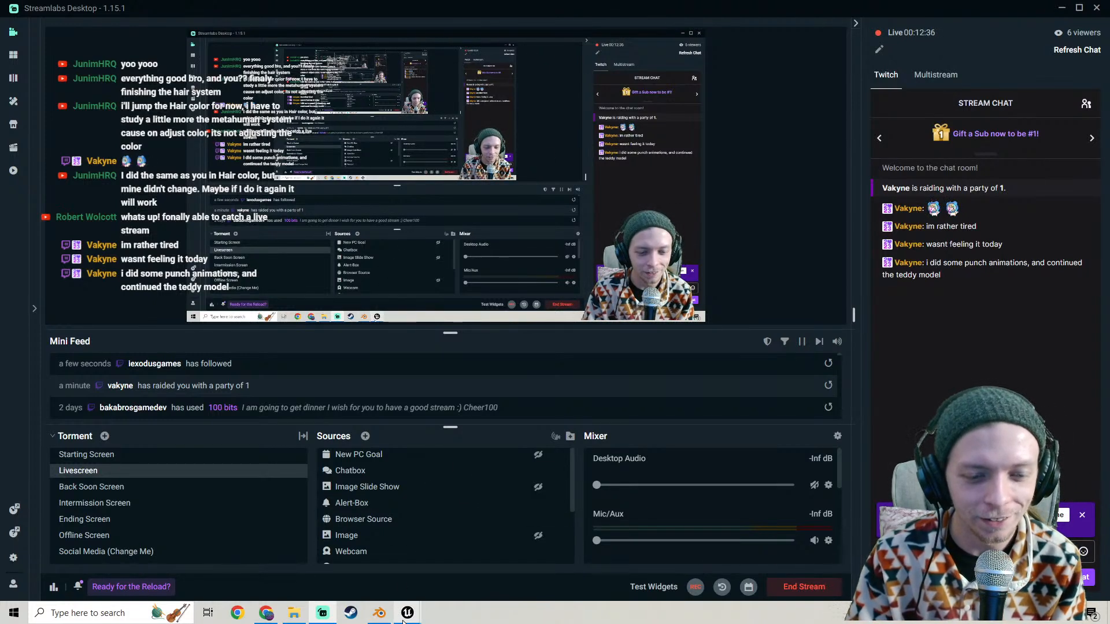
{"action": "mouse_move", "coordinate": [399, 612]}
{"action": "left_click", "coordinate": [387, 577]}
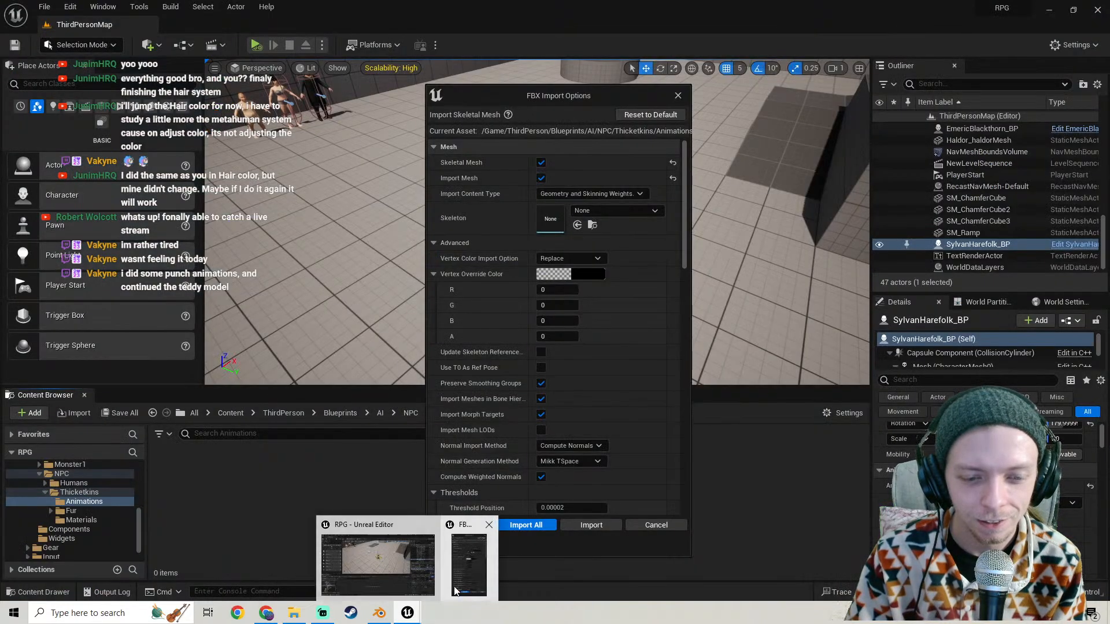
Import the FBX as an animation for SylvanHarefolk_Skeleton with Import Mesh turned off, and dismiss the message log.
{"action": "left_click", "coordinate": [605, 211]}
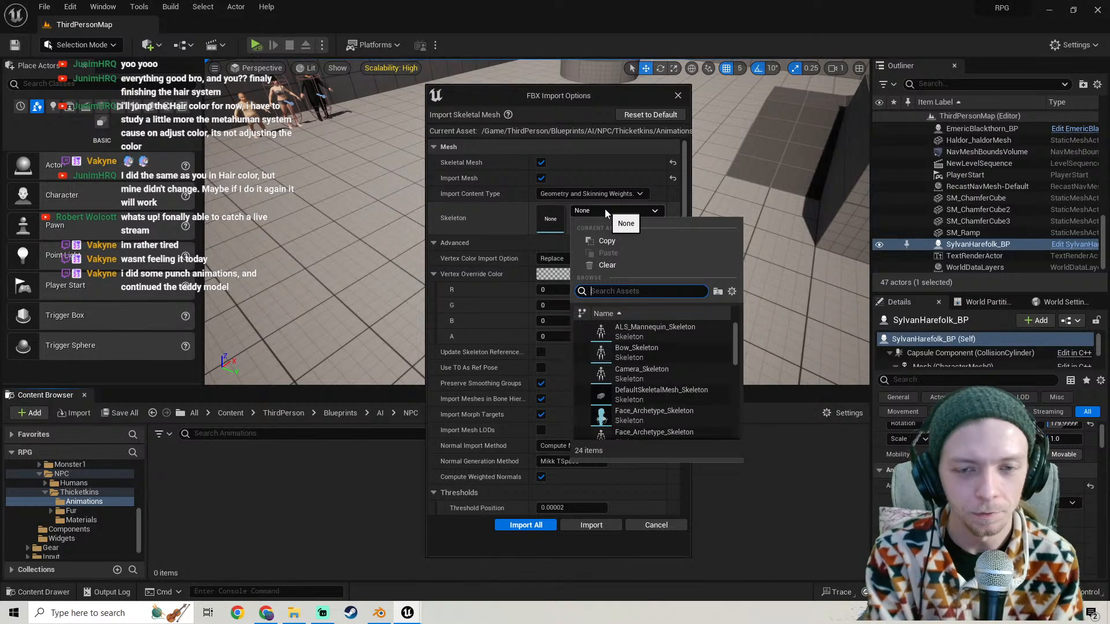
{"action": "type", "text": "sylv"}
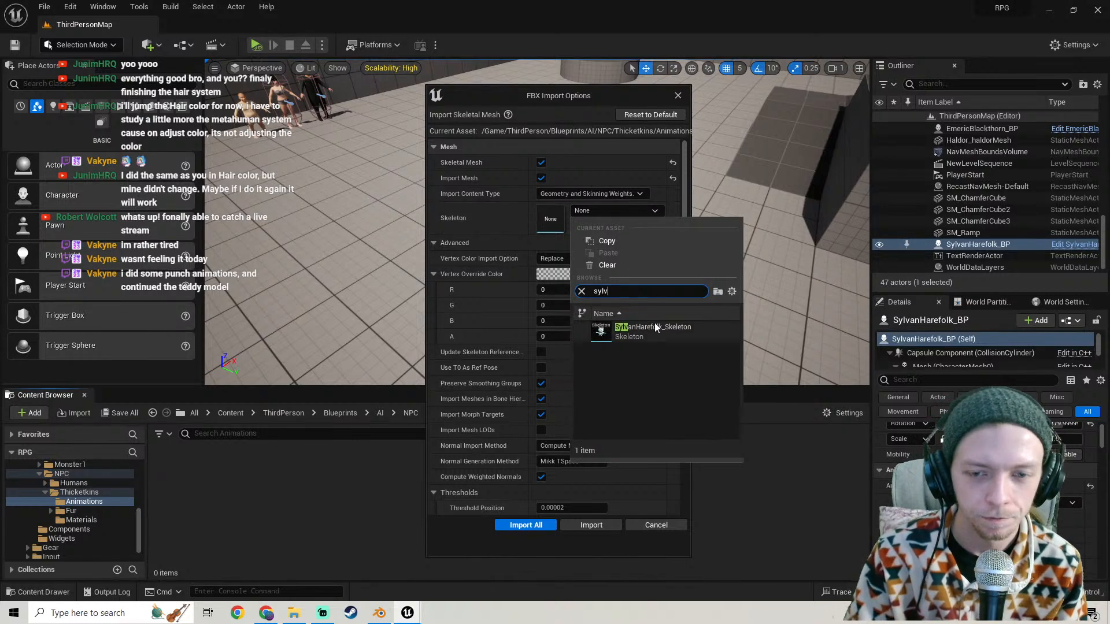
{"action": "left_click", "coordinate": [654, 327]}
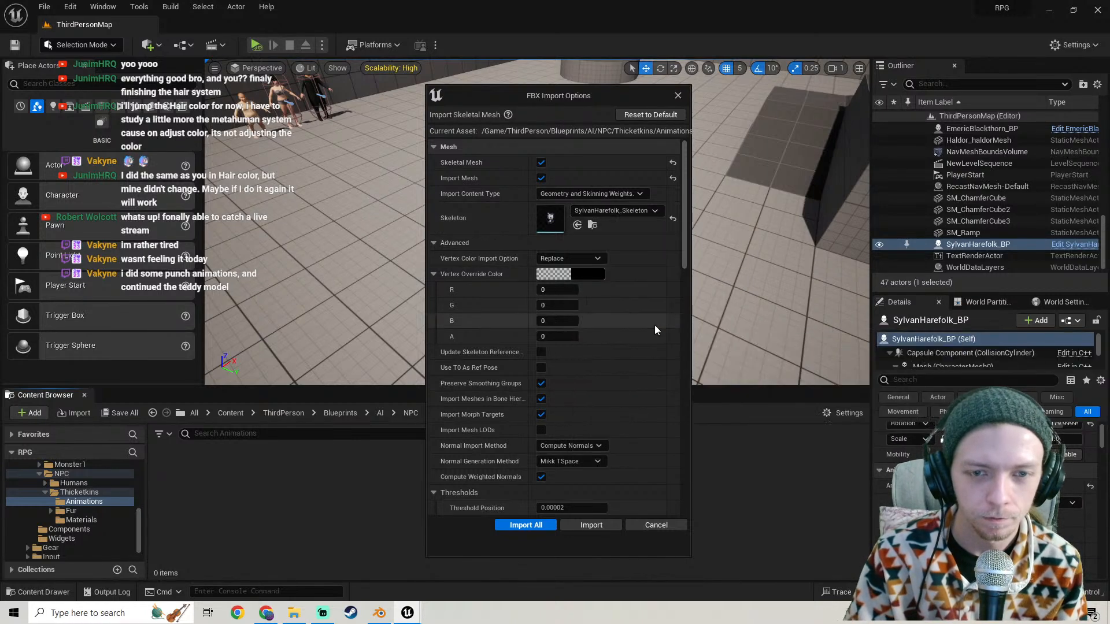
{"action": "left_click_drag", "start_coordinate": [555, 89], "coordinate": [511, 72]}
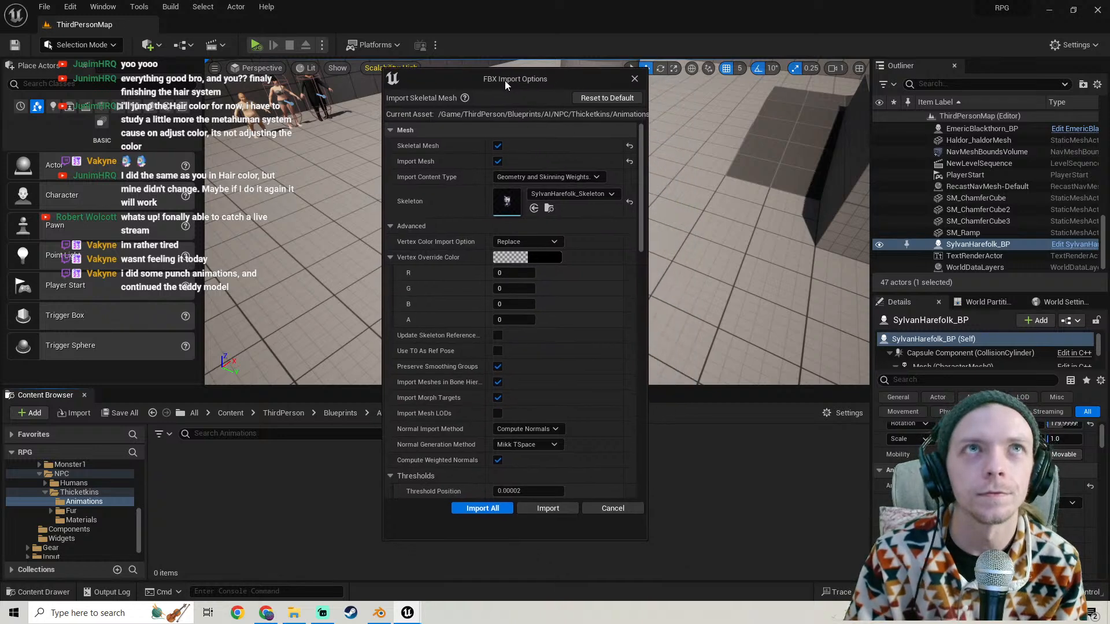
{"action": "left_click", "coordinate": [497, 162]}
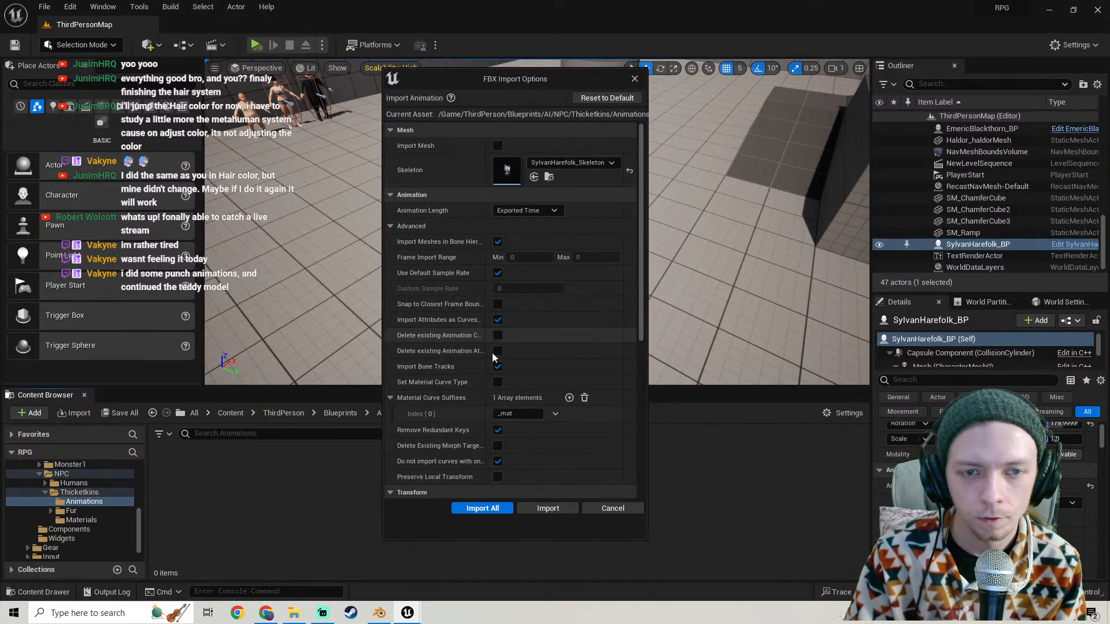
{"action": "left_click", "coordinate": [468, 510]}
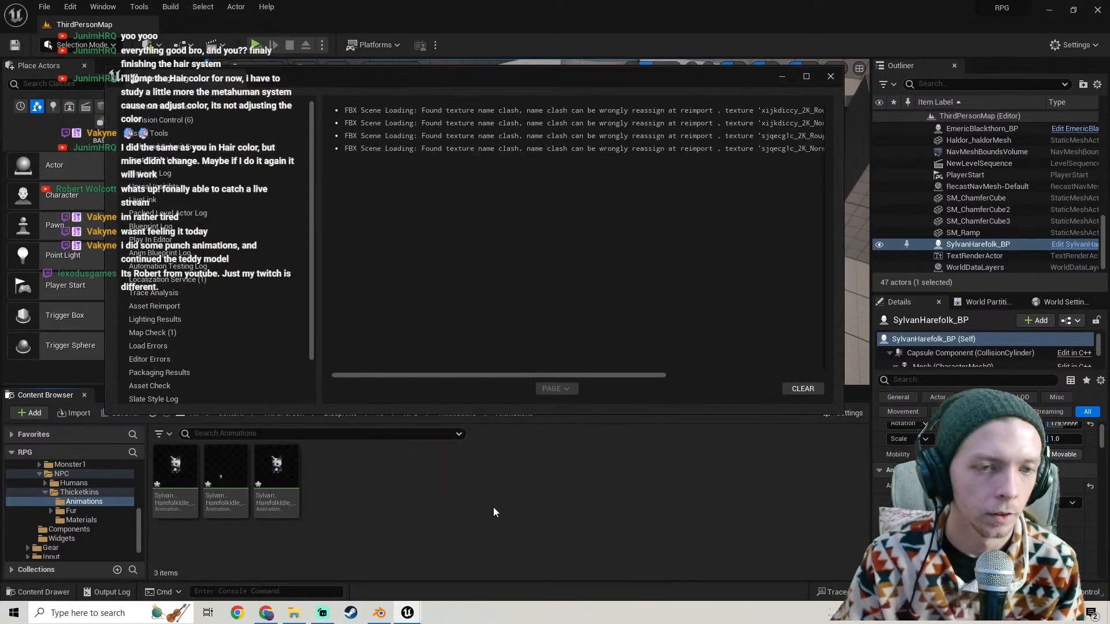
{"action": "left_click", "coordinate": [259, 527]}
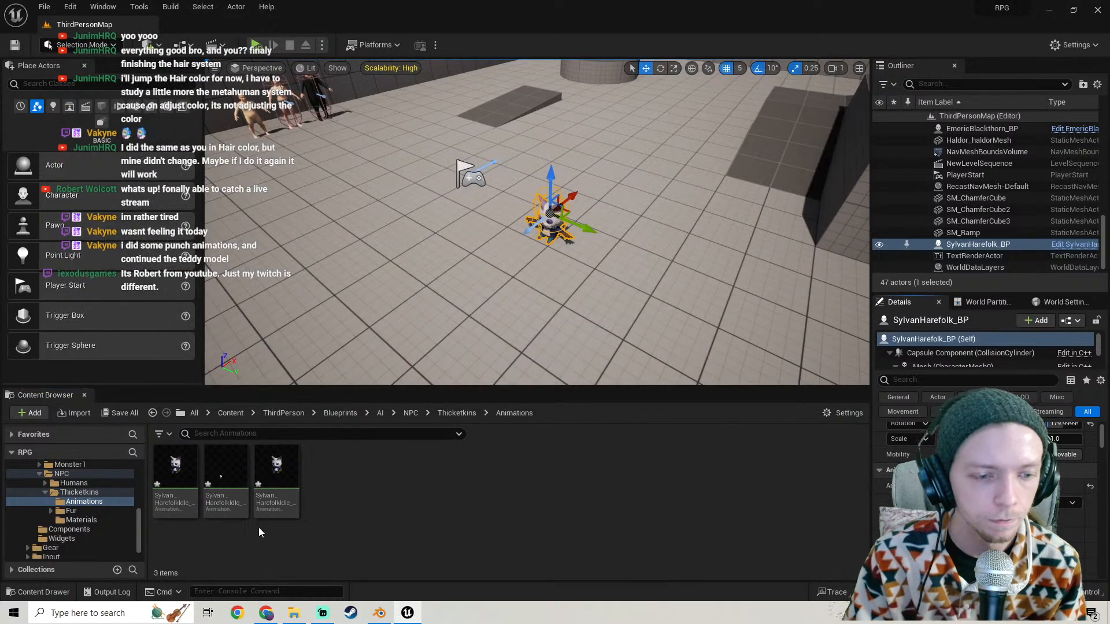
Preview the imported SylvanHarefolkIdle_Root_RootAction animation and delete the other two imported animation sequences.
{"action": "double_click", "coordinate": [276, 474]}
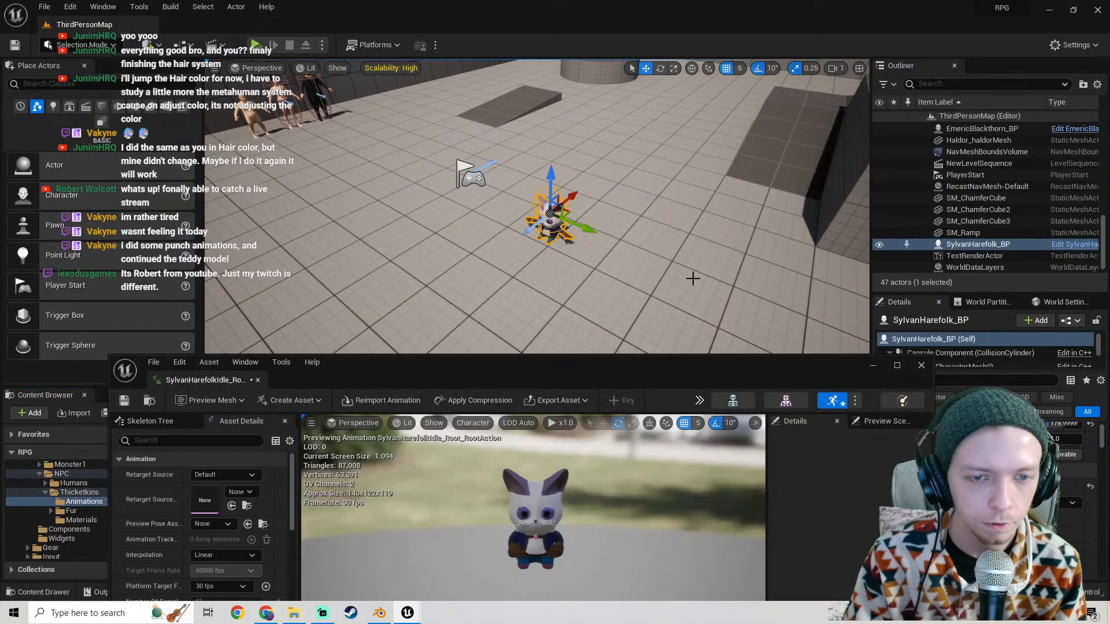
{"action": "left_click", "coordinate": [921, 365]}
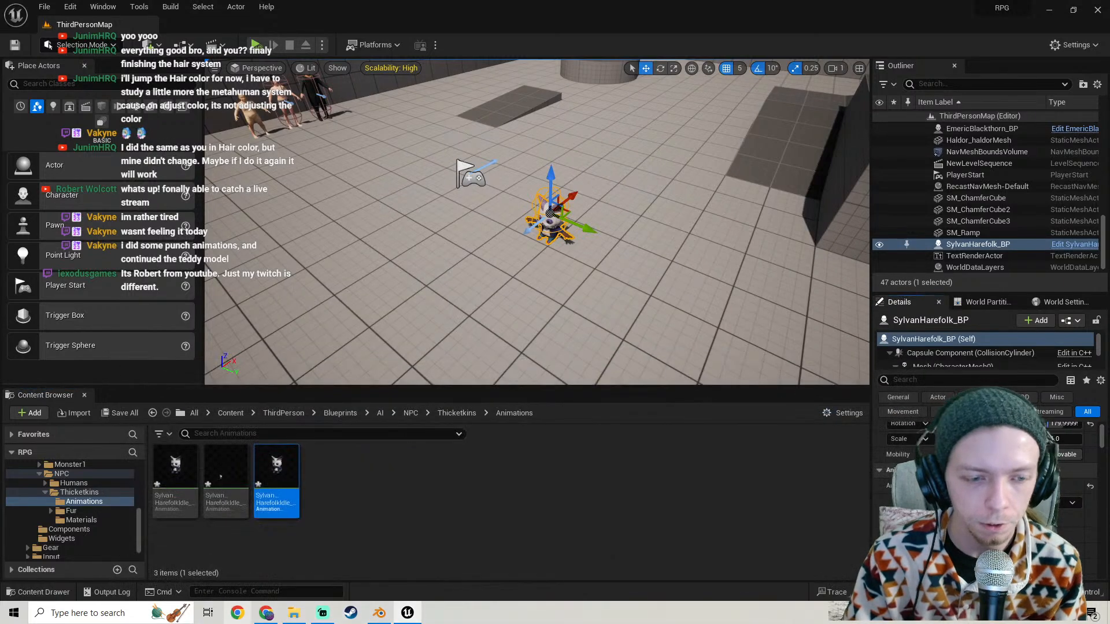
{"action": "left_click", "coordinate": [225, 486]}
{"action": "left_click", "coordinate": [170, 508], "text": "ctrl"}
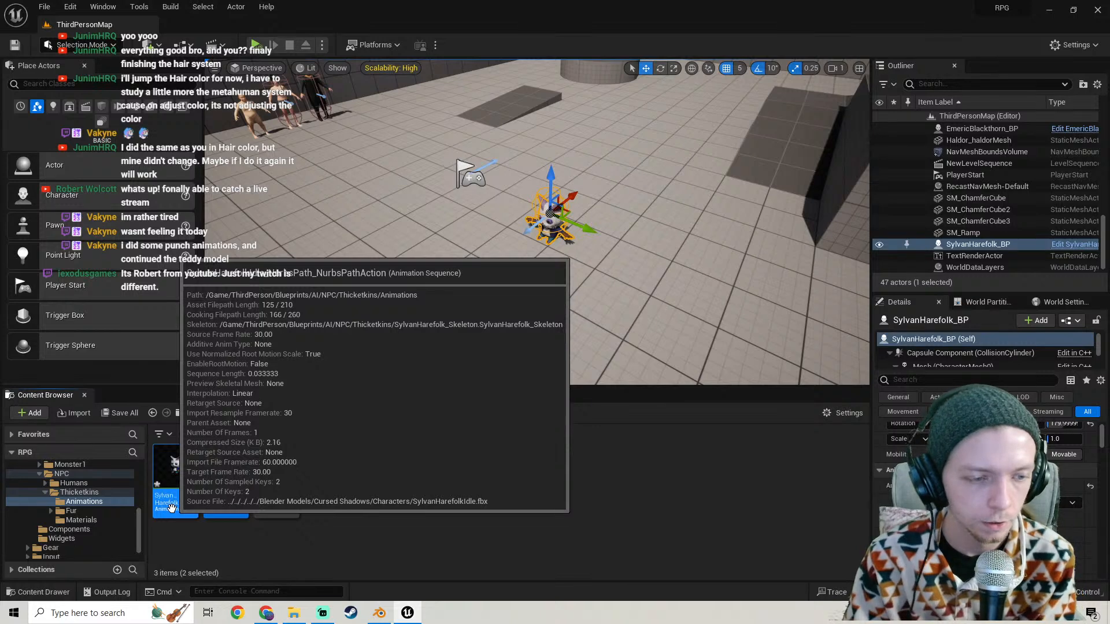
{"action": "key", "text": "Delete"}
{"action": "left_click", "coordinate": [491, 497]}
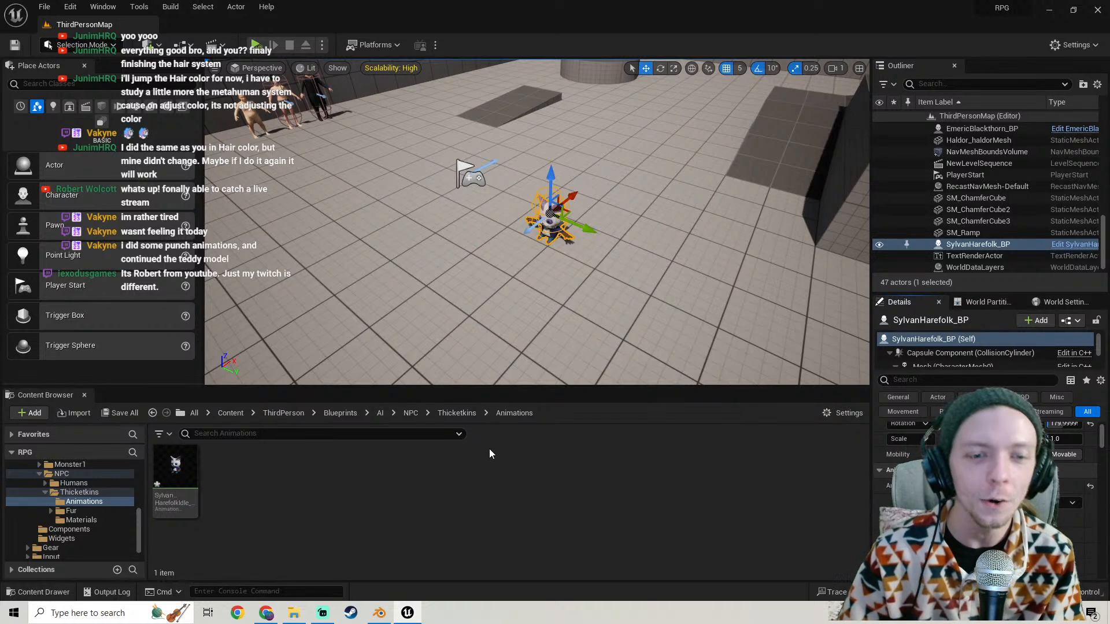
Save the remaining SylvanHarefolkIdle_Root_RootAction animation and all other modified assets.
{"action": "left_click", "coordinate": [118, 413]}
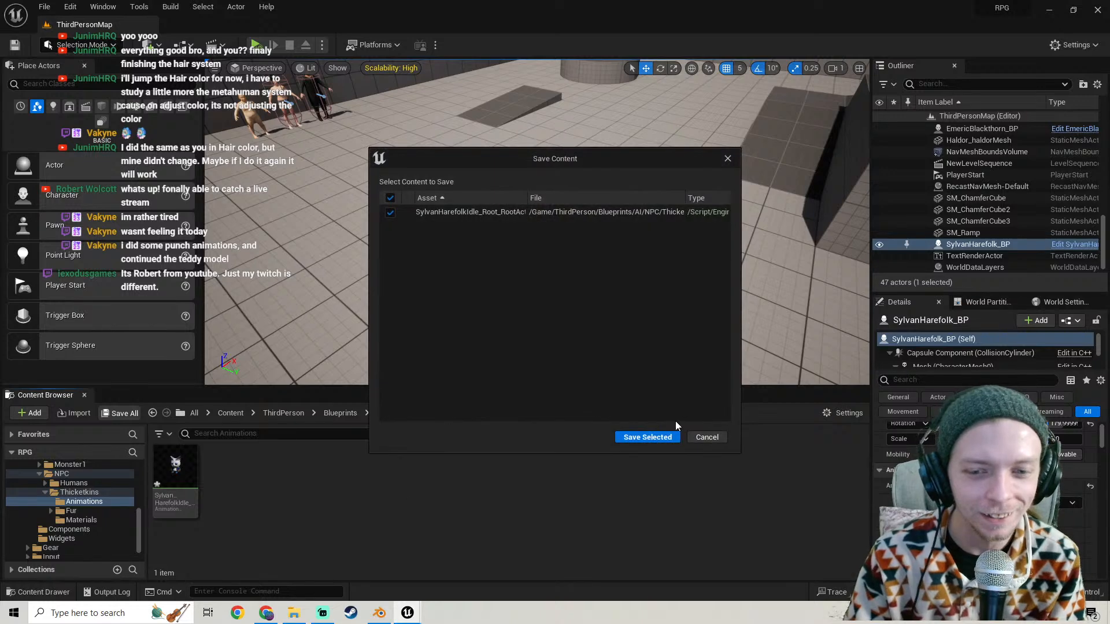
{"action": "left_click", "coordinate": [647, 438]}
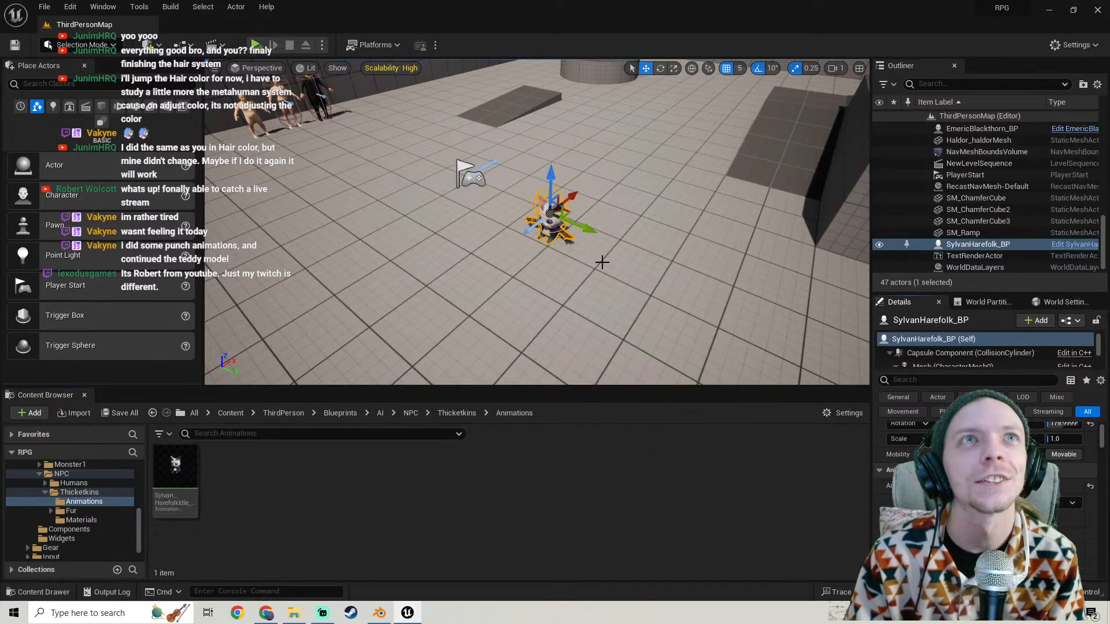
{"action": "mouse_move", "coordinate": [532, 238]}
{"action": "right_mouse_down"}
{"action": "mouse_move", "coordinate": [526, 249]}
{"action": "mouse_move", "coordinate": [526, 223]}
{"action": "right_mouse_up"}
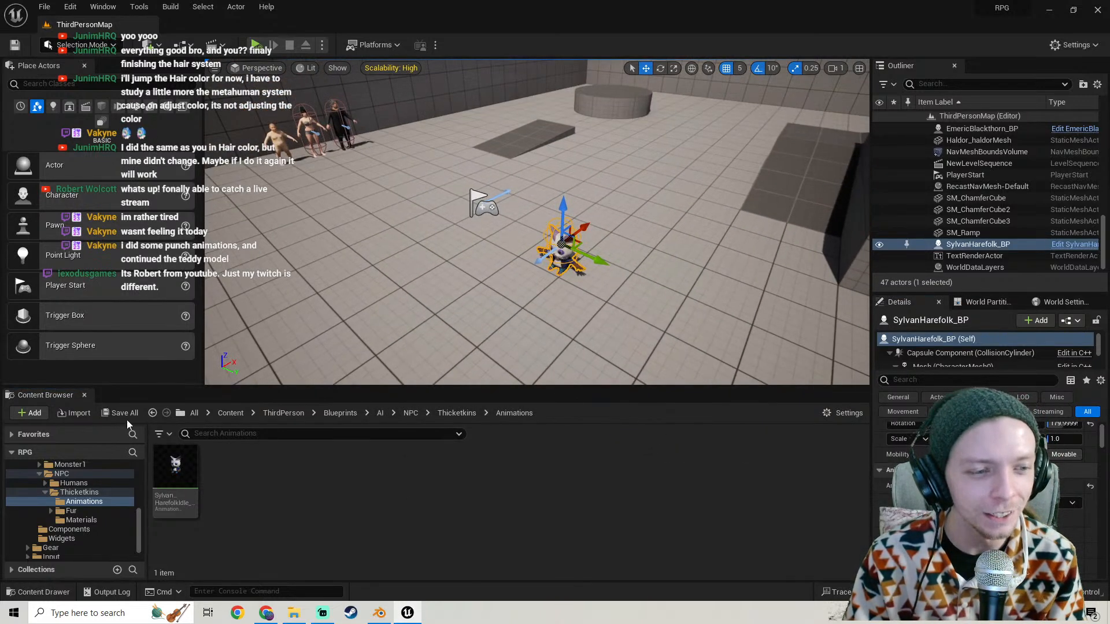
{"action": "left_click", "coordinate": [119, 414]}
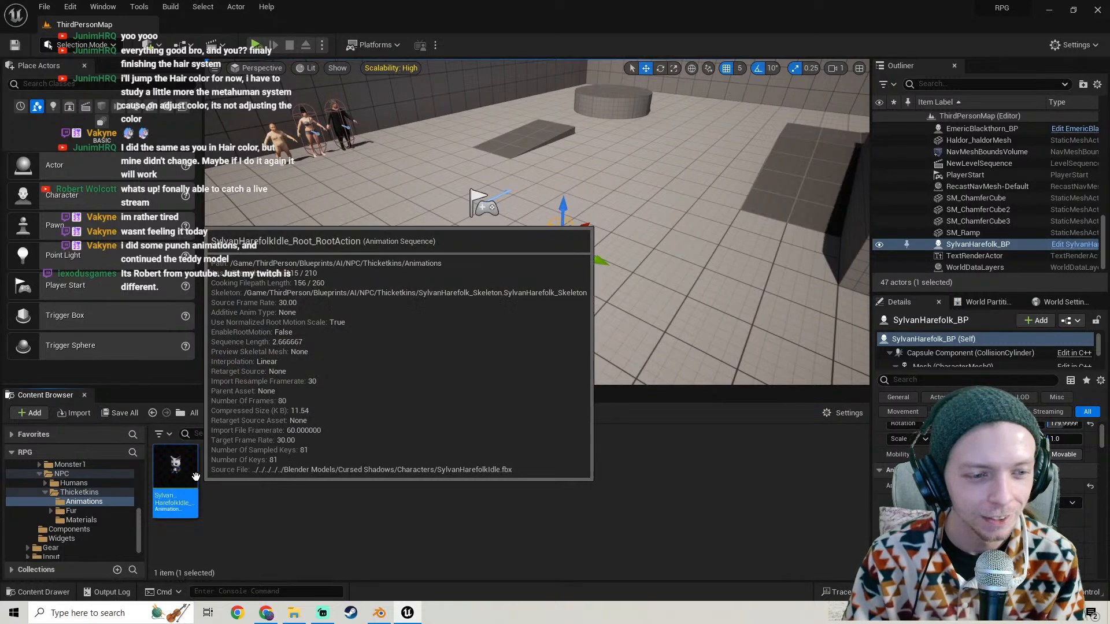
Preview the SylvanHarefolkIdle_Root_RootAction animation, close it, and examine the SylvanHarefolk_BP character in the level.
{"action": "double_click", "coordinate": [193, 485]}
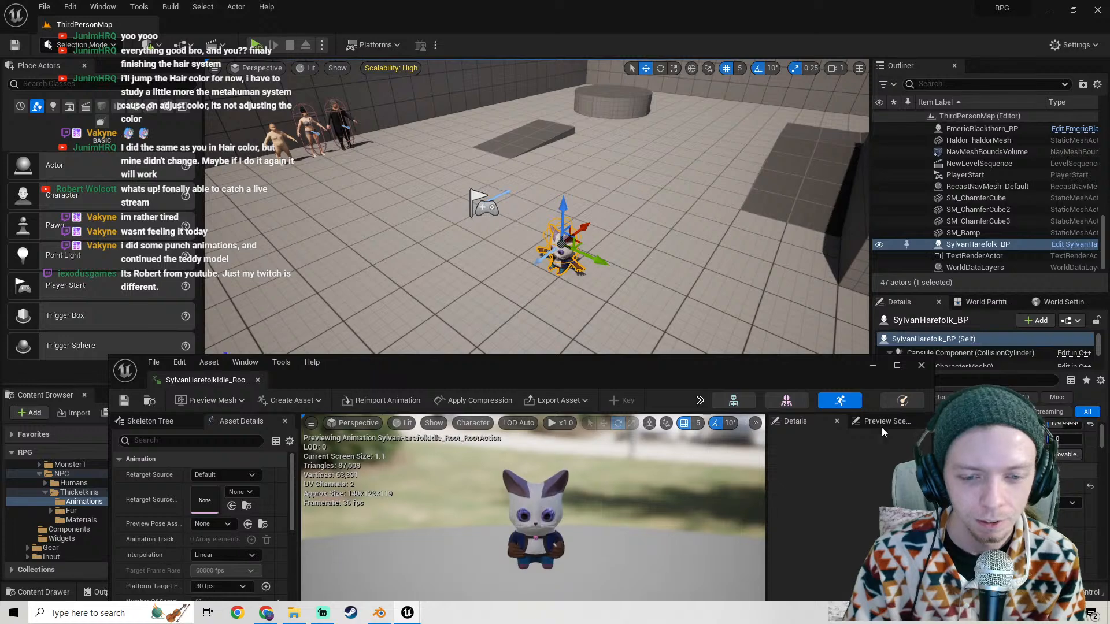
{"action": "left_click", "coordinate": [920, 367]}
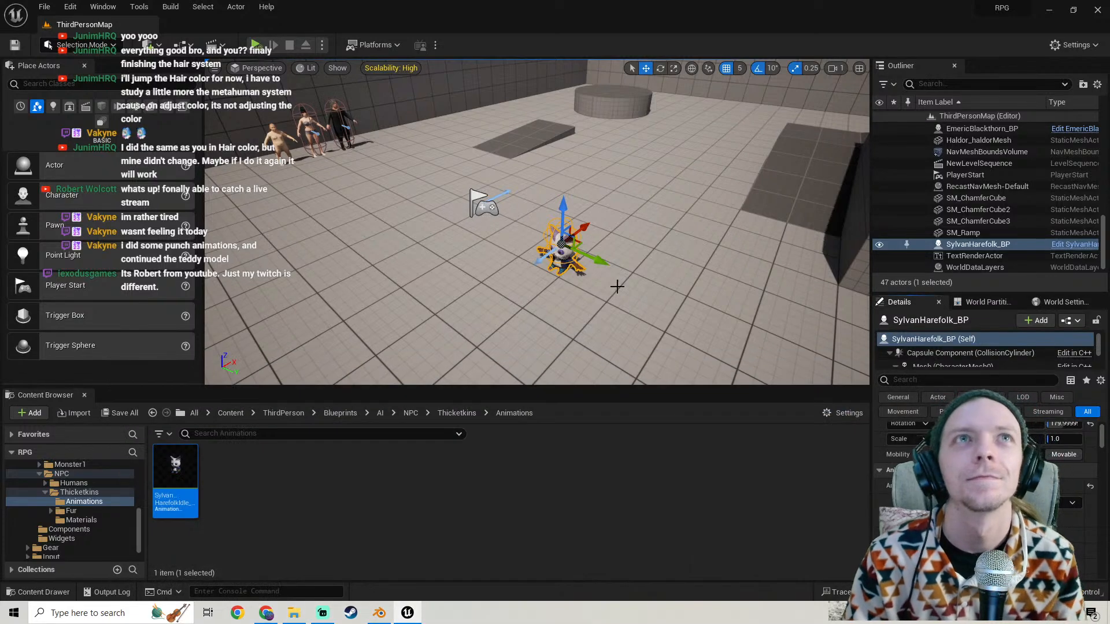
{"action": "mouse_move", "coordinate": [606, 271]}
{"action": "right_mouse_down"}
{"action": "mouse_move", "coordinate": [538, 280]}
{"action": "mouse_move", "coordinate": [515, 321]}
{"action": "mouse_move", "coordinate": [592, 257]}
{"action": "mouse_move", "coordinate": [537, 263]}
{"action": "mouse_move", "coordinate": [610, 276]}
{"action": "right_mouse_up"}
{"action": "key", "text": "w"}
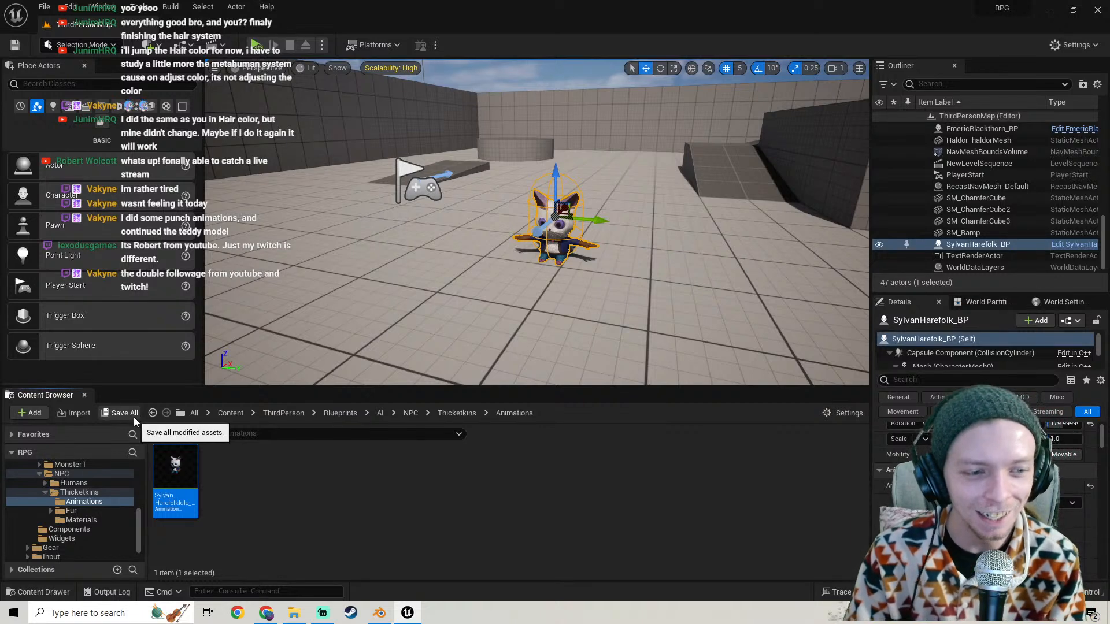
{"action": "key", "text": "w"}
{"action": "right_click_drag", "start_coordinate": [453, 332], "coordinate": [429, 334]}
{"action": "key", "text": "s"}
{"action": "key", "text": "w"}
{"action": "key", "text": "s"}
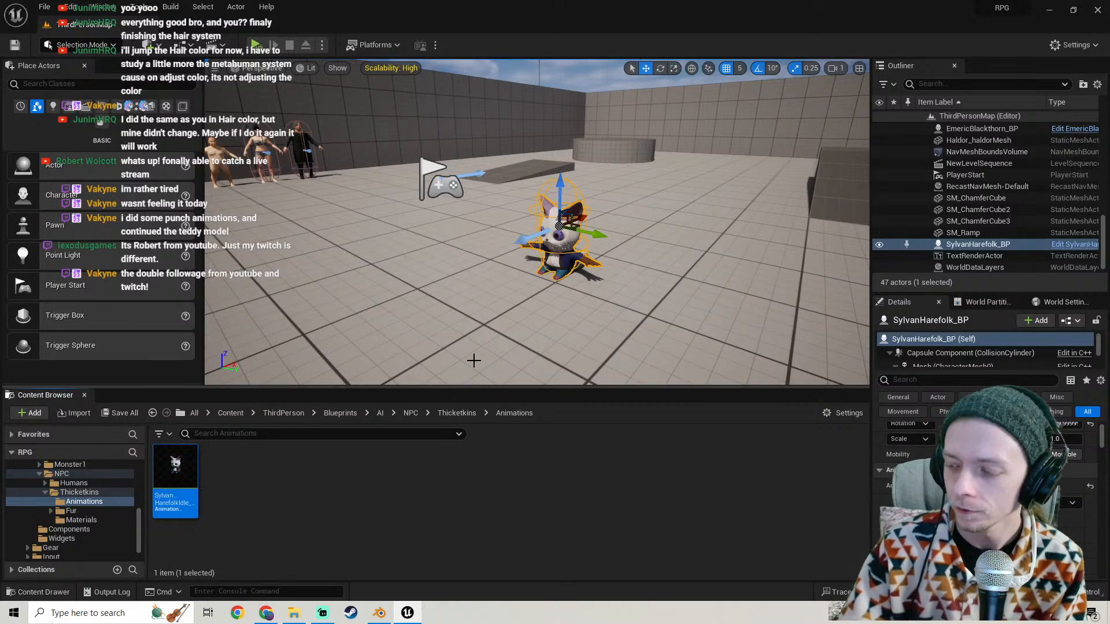
{"action": "left_click_drag", "start_coordinate": [437, 318], "coordinate": [433, 260]}
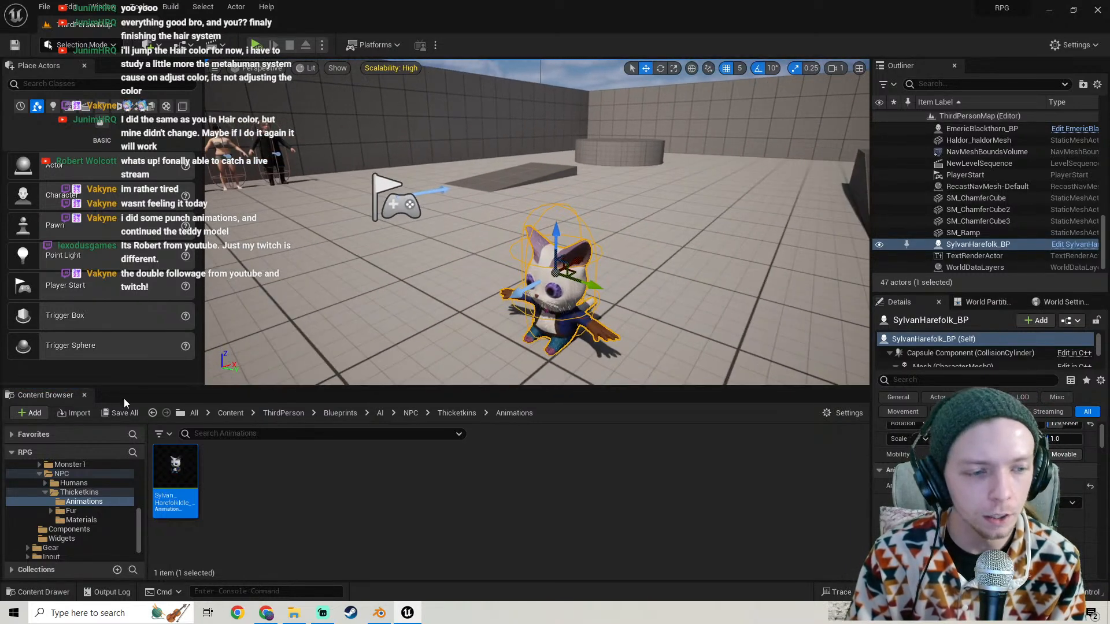
Reopen the idle animation from the Thicketkins Animations folder, close its preview, and inspect the character's pose and eyes up close.
{"action": "left_click", "coordinate": [84, 493]}
{"action": "left_click", "coordinate": [88, 502]}
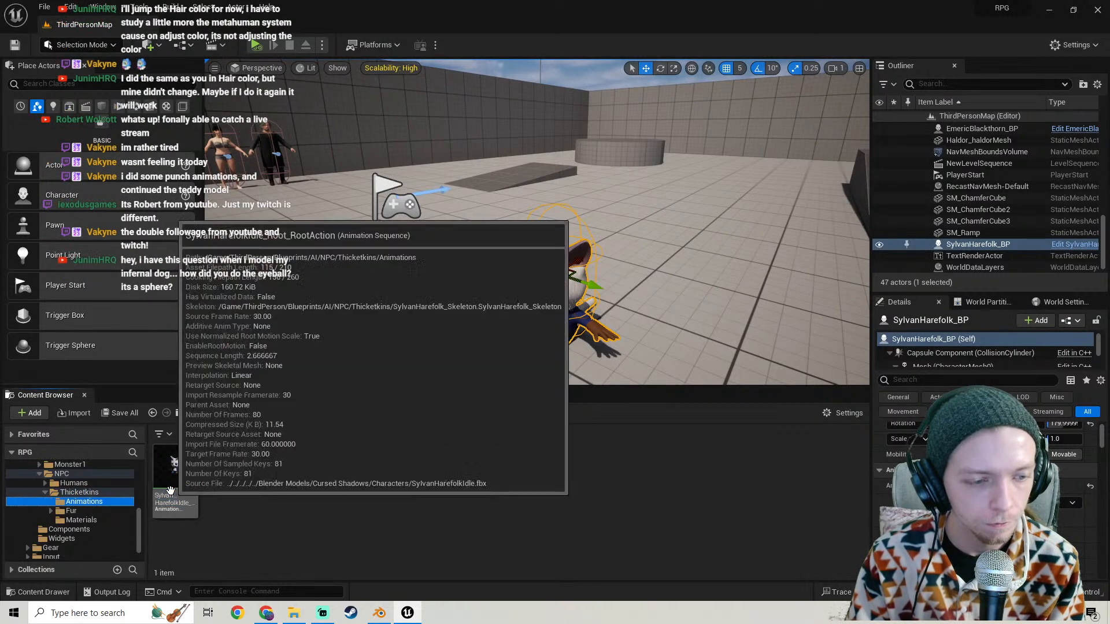
{"action": "double_click", "coordinate": [175, 468]}
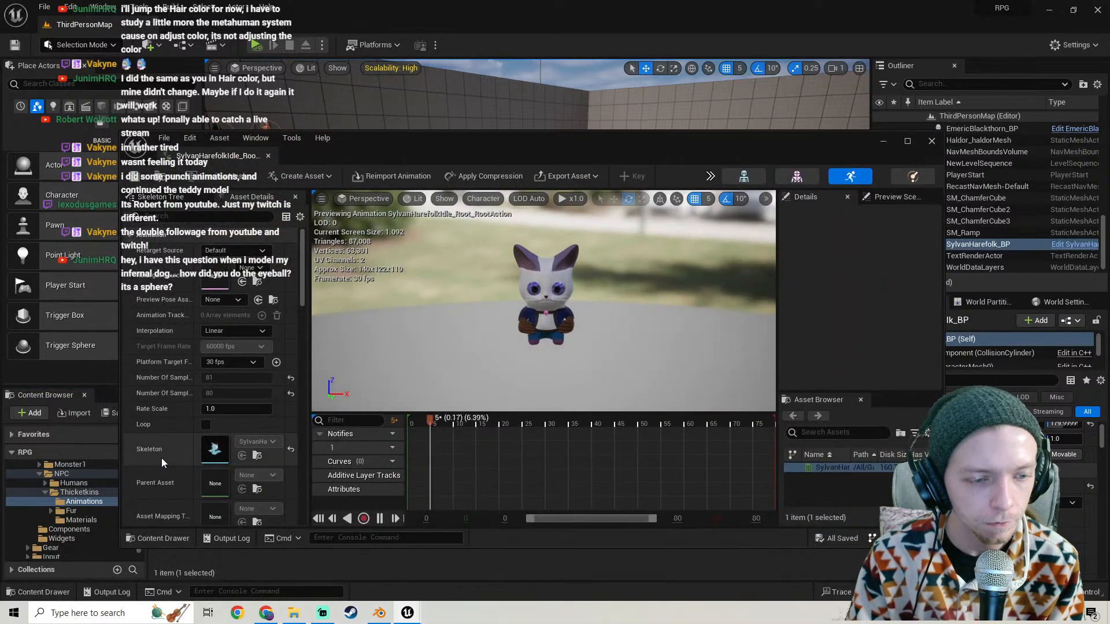
{"action": "left_click", "coordinate": [268, 155]}
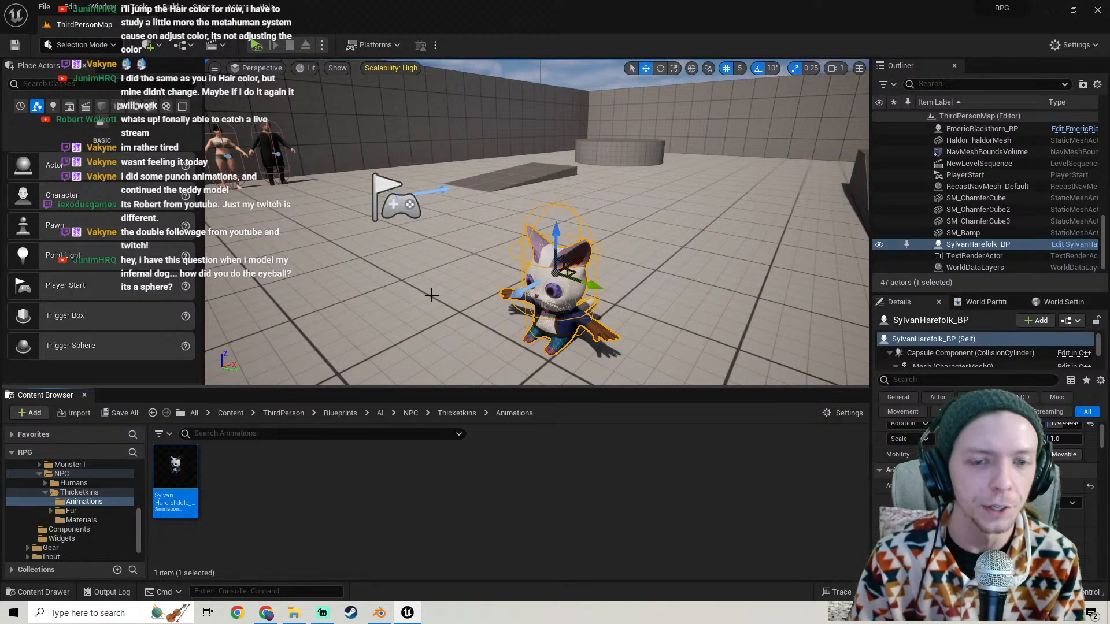
{"action": "key", "text": "w"}
{"action": "right_click_drag", "start_coordinate": [454, 217], "coordinate": [448, 247]}
{"action": "key", "text": "s"}
{"action": "key", "text": "w"}
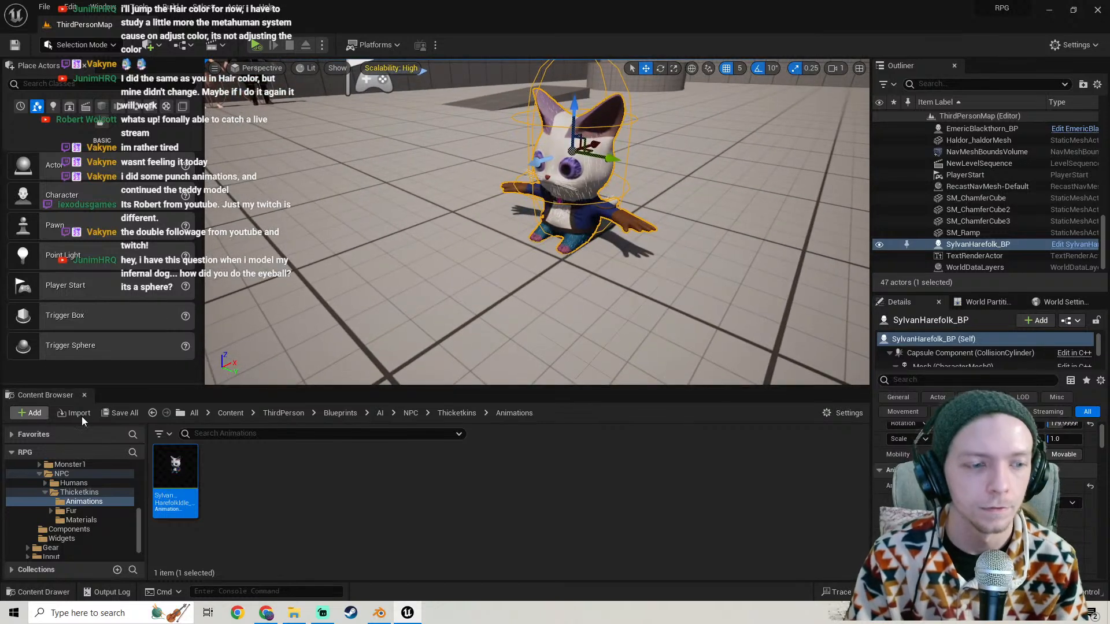
{"action": "right_click_drag", "start_coordinate": [561, 247], "coordinate": [520, 262]}
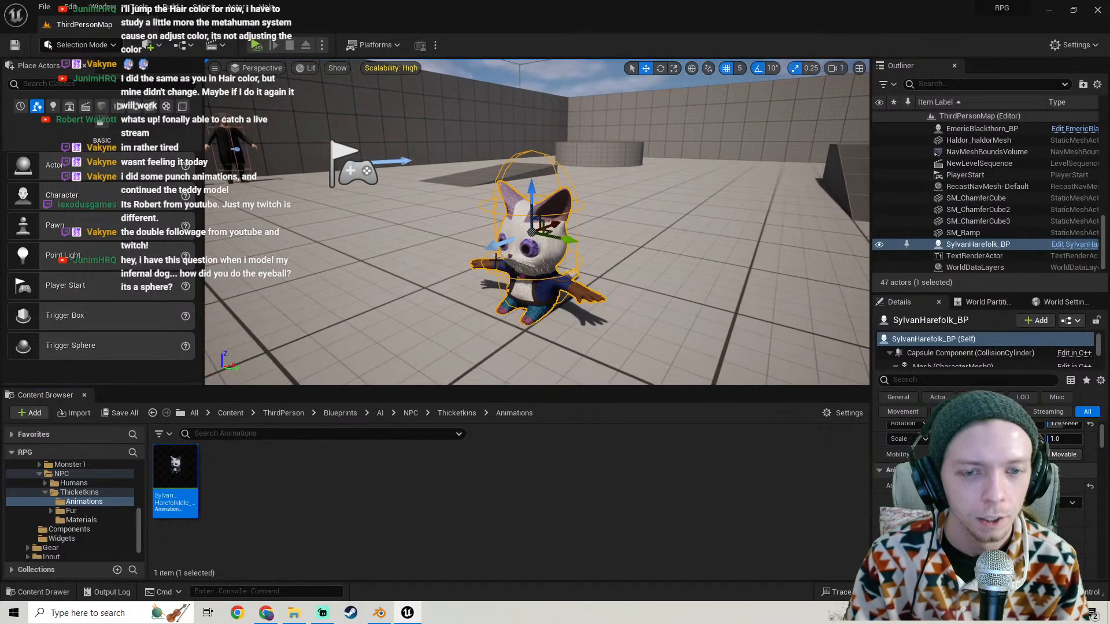
Switch to Blender and put the Root armature into Pose Mode.
{"action": "left_click", "coordinate": [379, 613]}
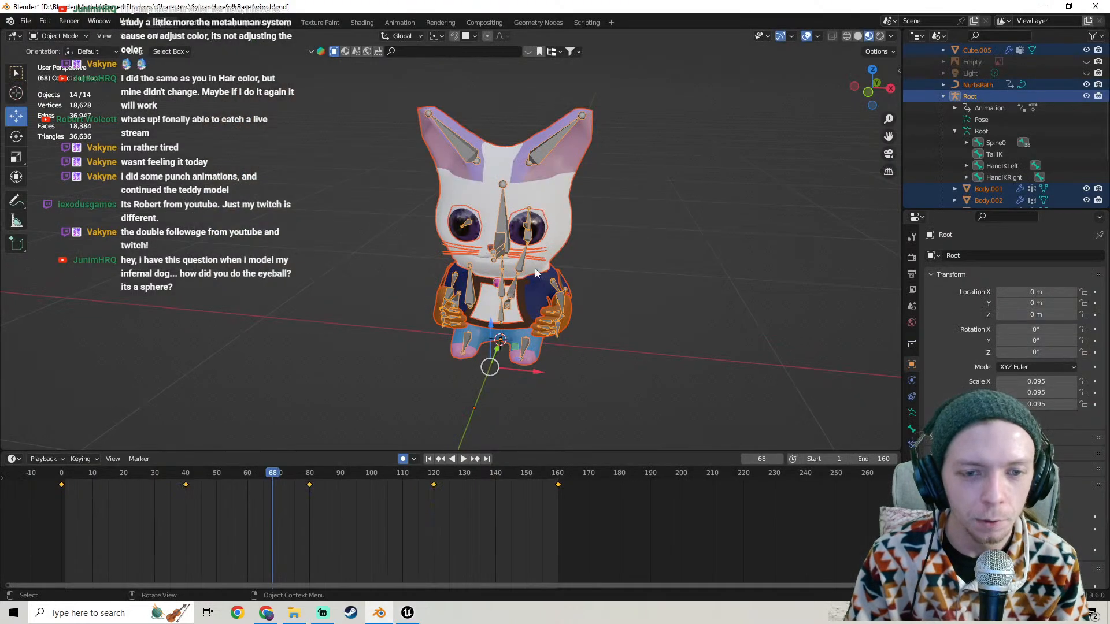
{"action": "middle_click_drag", "start_coordinate": [535, 268], "coordinate": [463, 261]}
{"action": "left_click", "coordinate": [345, 260]}
{"action": "left_click", "coordinate": [57, 36]}
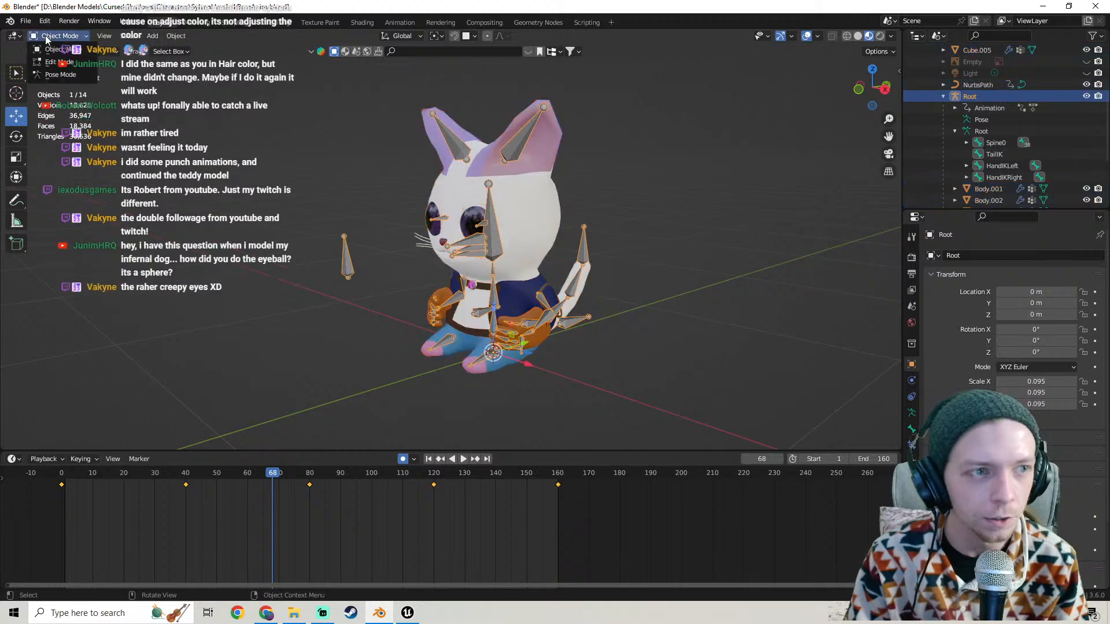
{"action": "left_click", "coordinate": [60, 74]}
Try moving the Eyes control bone in front of the face to redirect the character's gaze.
{"action": "left_click", "coordinate": [347, 260]}
{"action": "middle_click_drag", "start_coordinate": [347, 260], "coordinate": [370, 265]}
{"action": "key", "text": "g"}
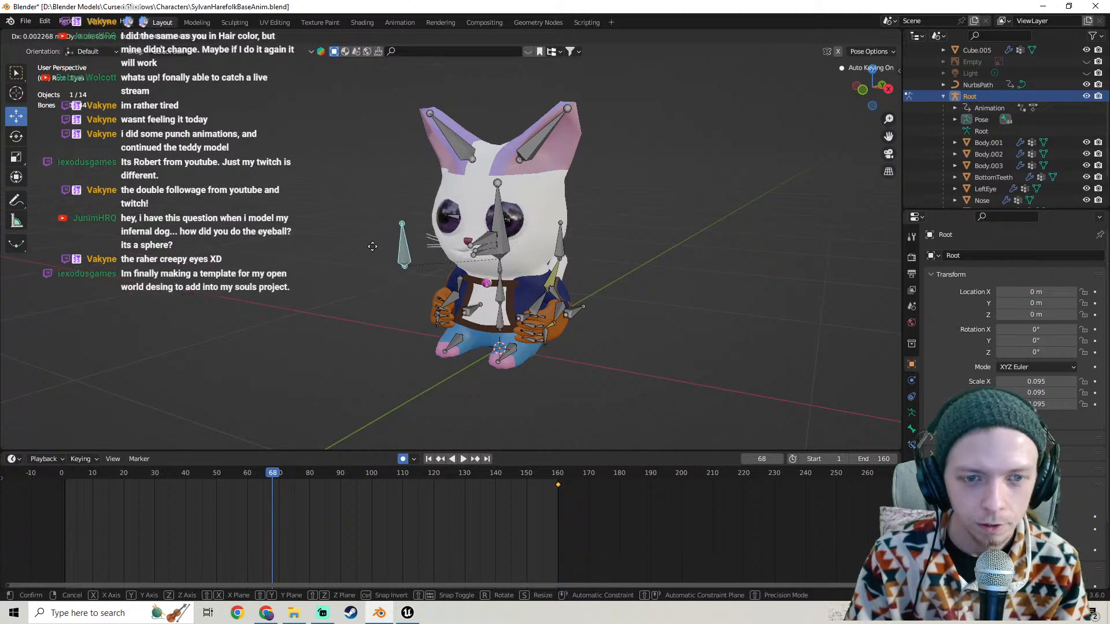
{"action": "left_click", "coordinate": [372, 246]}
{"action": "mouse_move", "coordinate": [310, 226]}
{"action": "middle_mouse_down"}
{"action": "mouse_move", "coordinate": [286, 204]}
{"action": "mouse_move", "coordinate": [312, 208]}
{"action": "middle_mouse_up"}
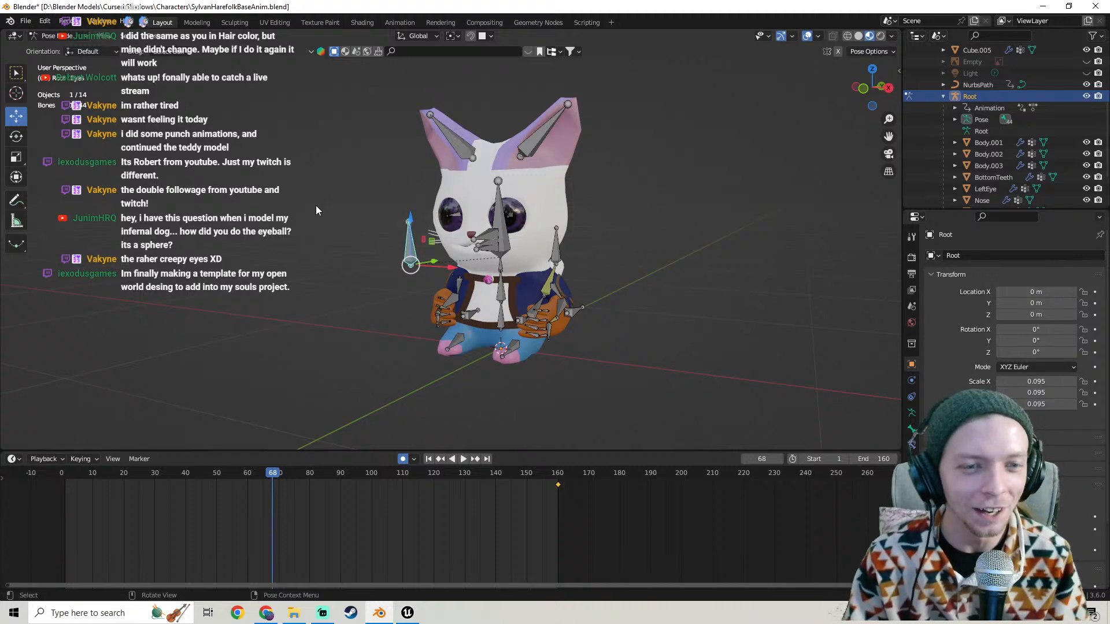
{"action": "middle_click_drag", "start_coordinate": [316, 211], "coordinate": [543, 246]}
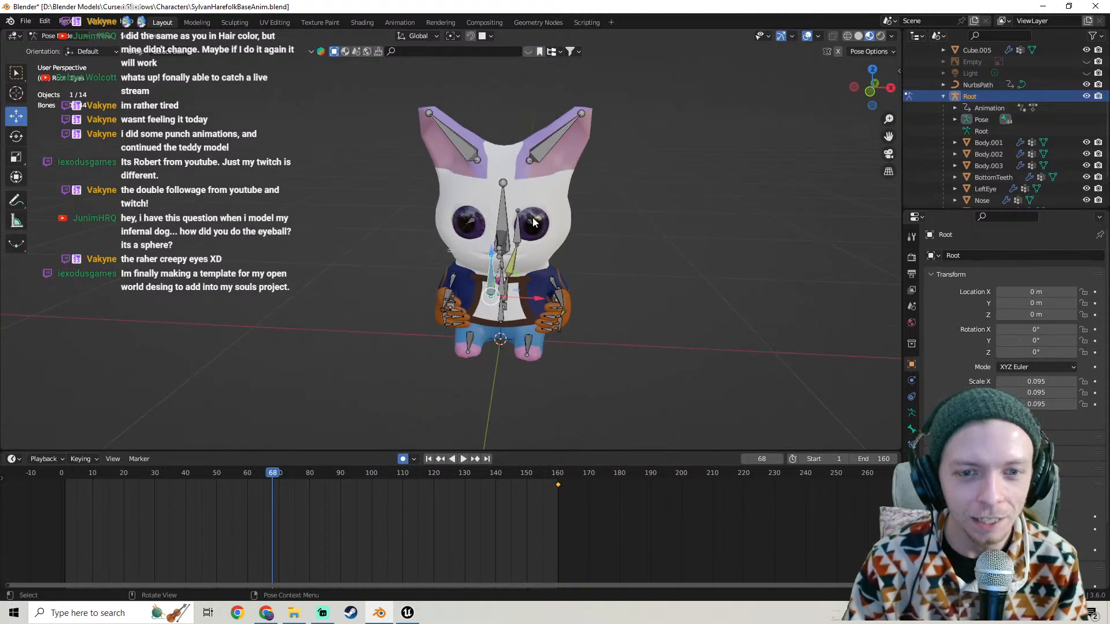
Try rotating the EyeLeft bone around the global Z, X and Y axes.
{"action": "left_click", "coordinate": [530, 220]}
{"action": "key", "text": "r"}
{"action": "key", "text": "z"}
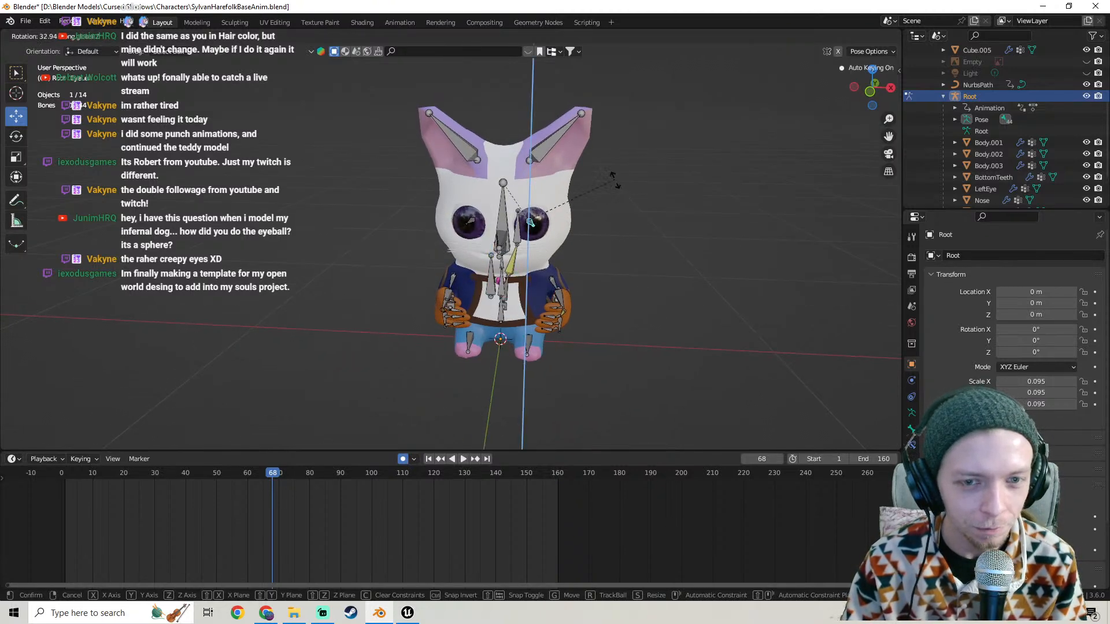
{"action": "left_click", "coordinate": [613, 212]}
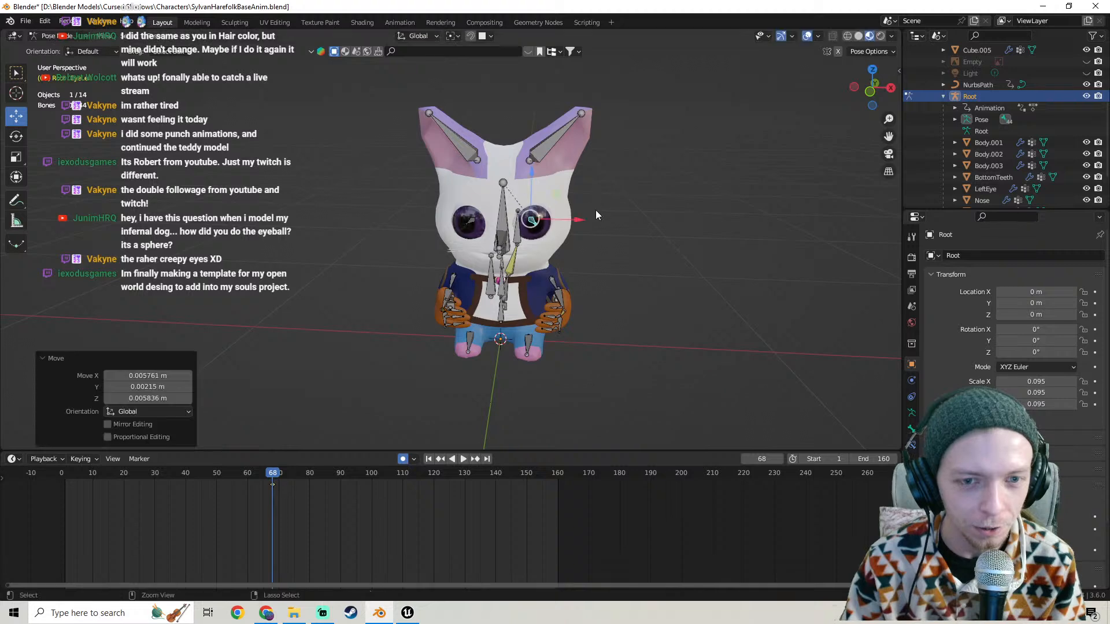
{"action": "key", "text": "r"}
{"action": "left_click", "coordinate": [600, 254]}
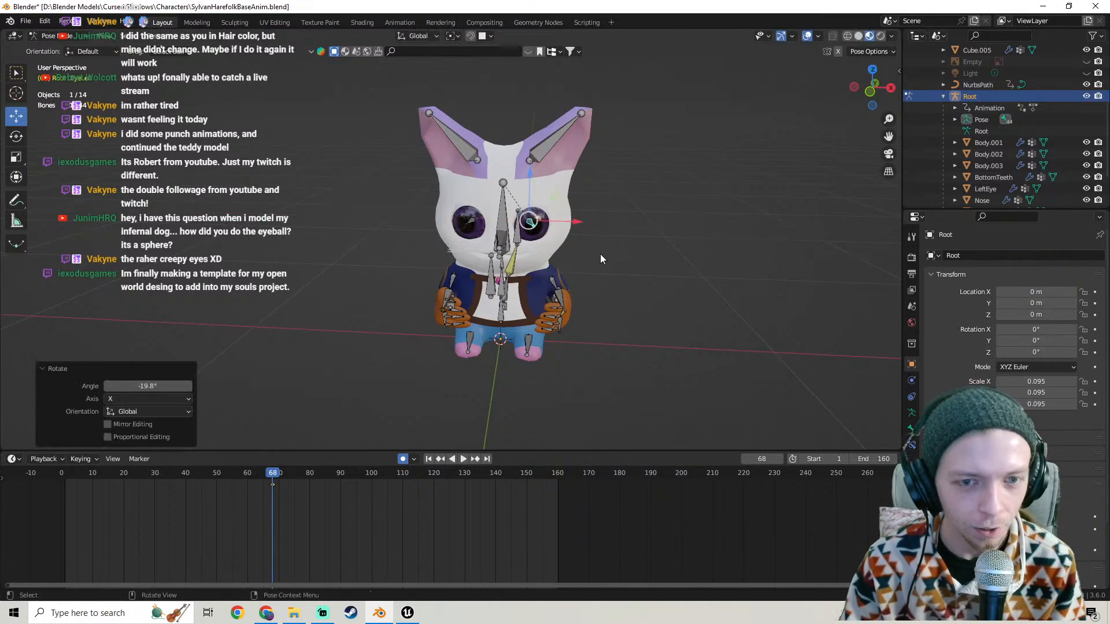
{"action": "key", "text": "r"}
{"action": "key", "text": "y"}
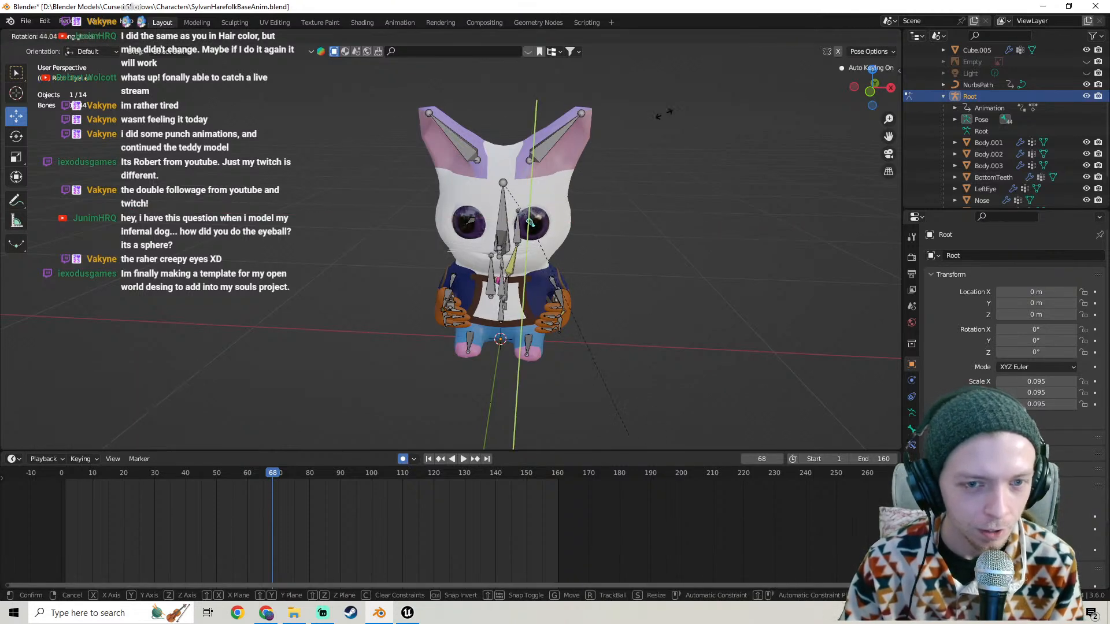
{"action": "left_click", "coordinate": [193, 342]}
{"action": "key", "text": "r"}
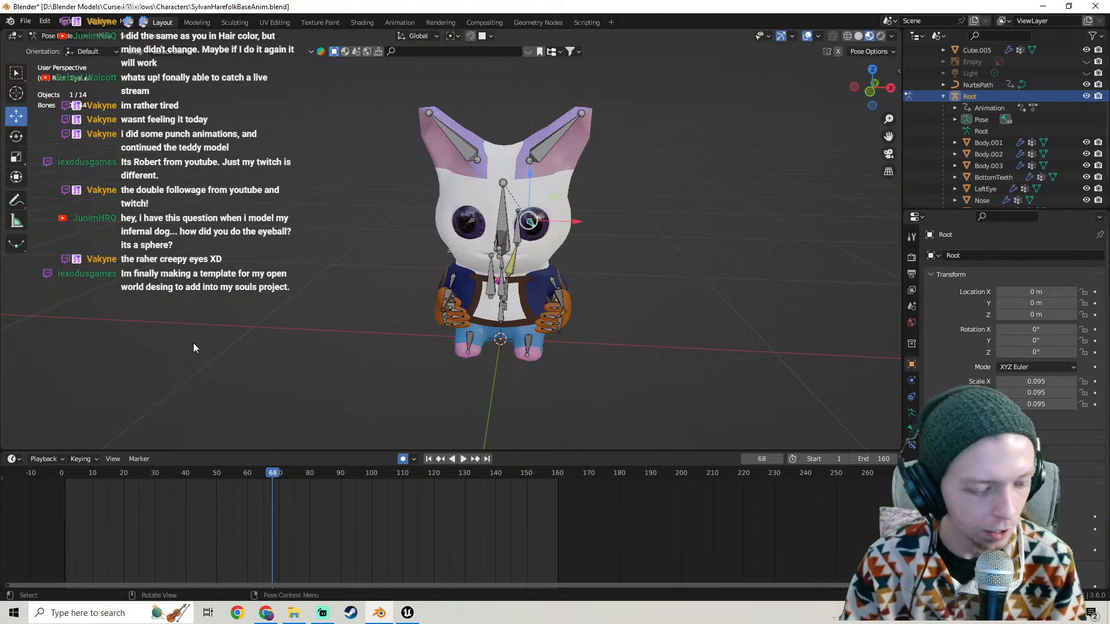
{"action": "key", "text": "x"}
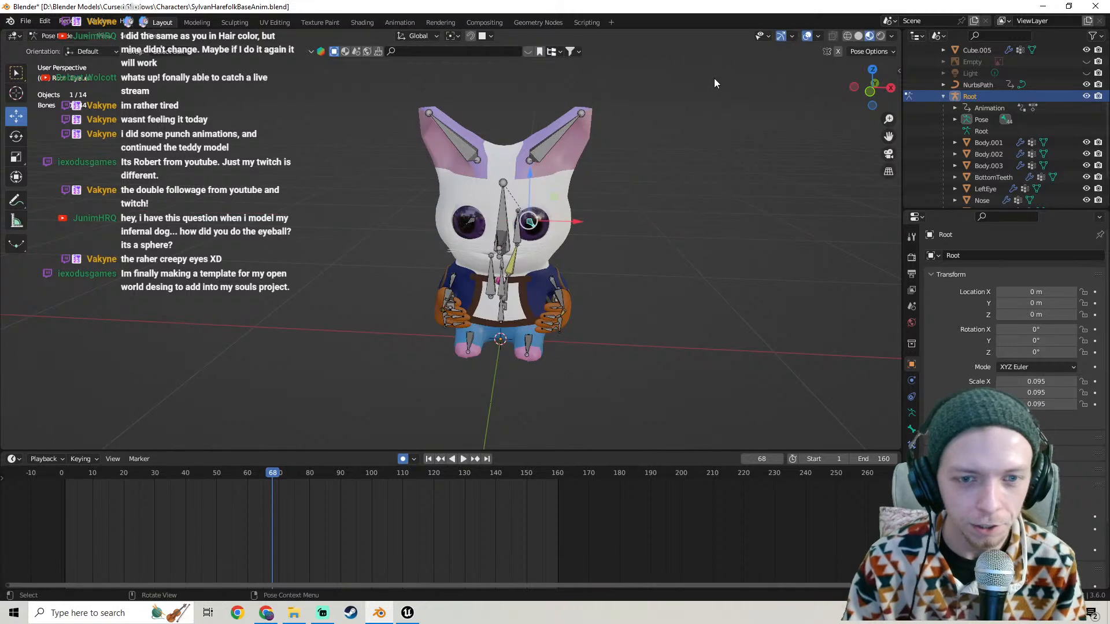
{"action": "key", "text": "Escape"}
Test the EyeLeft bone's rotation again around global X, Y and Z, undoing the Y rotation.
{"action": "middle_click_drag", "start_coordinate": [404, 335], "coordinate": [318, 224]}
{"action": "left_click", "coordinate": [436, 34]}
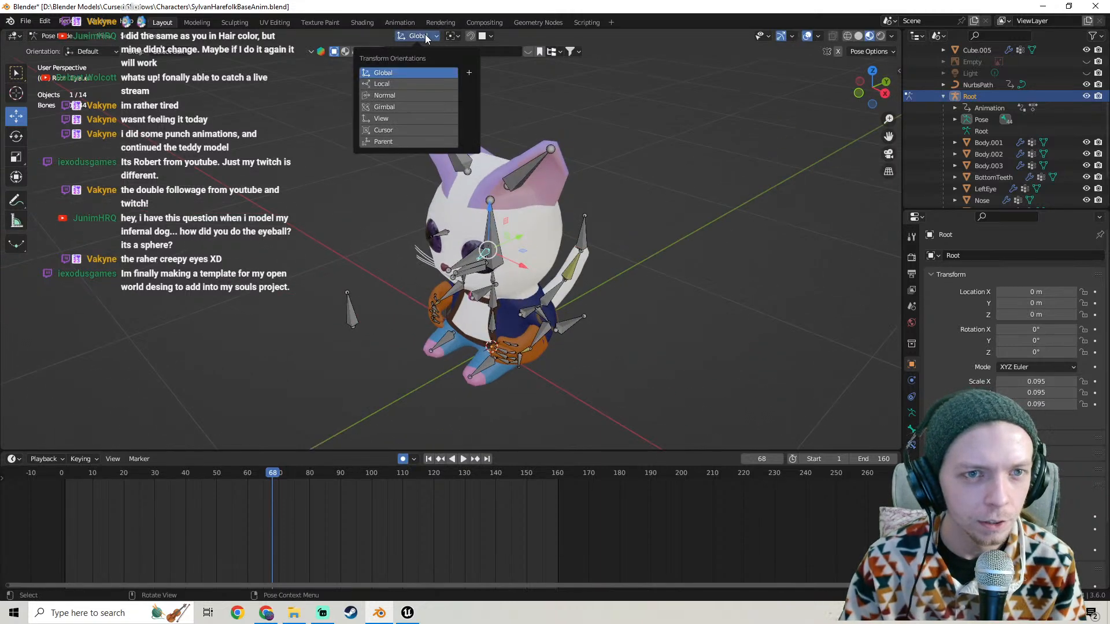
{"action": "middle_click_drag", "start_coordinate": [462, 289], "coordinate": [540, 292]}
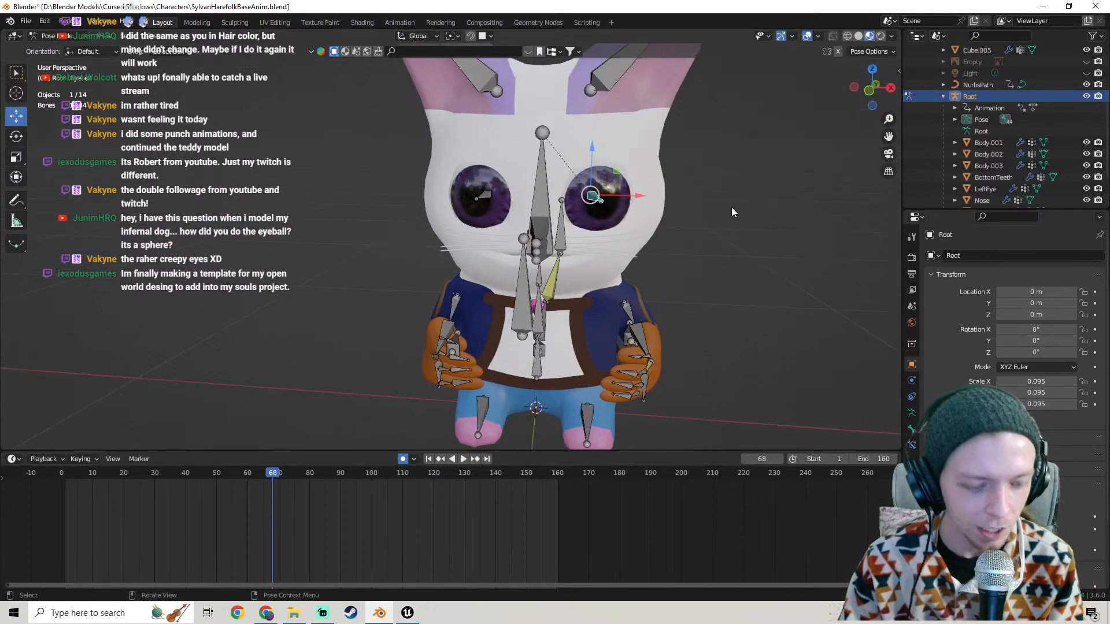
{"action": "key", "text": "r"}
{"action": "key", "text": "x"}
{"action": "key", "text": "Escape"}
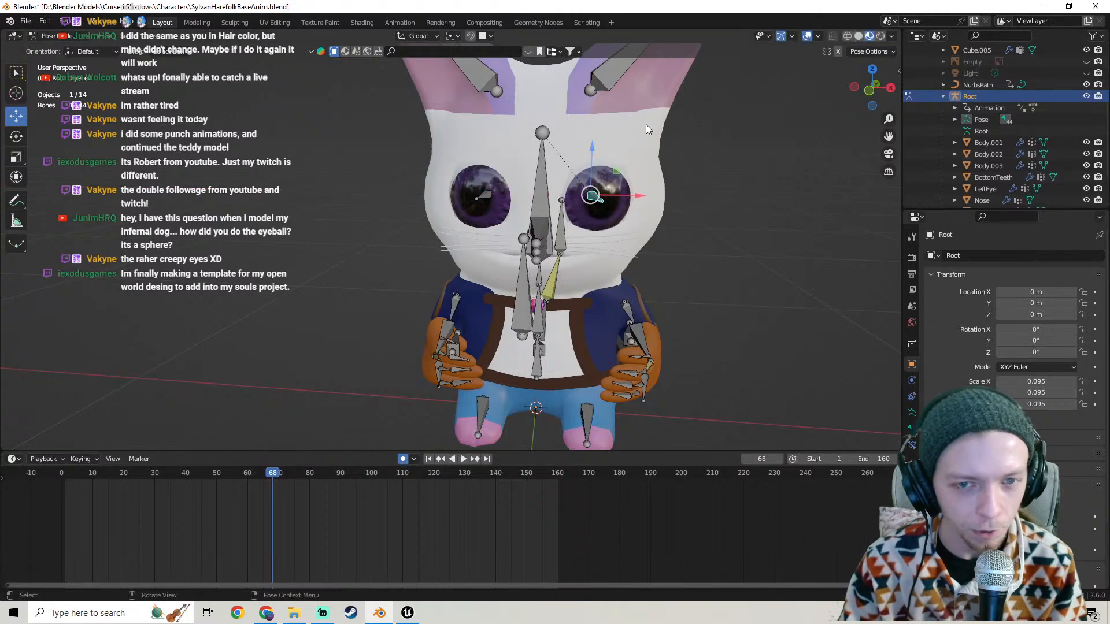
{"action": "key", "text": "r"}
{"action": "key", "text": "y"}
{"action": "left_click", "coordinate": [665, 323]}
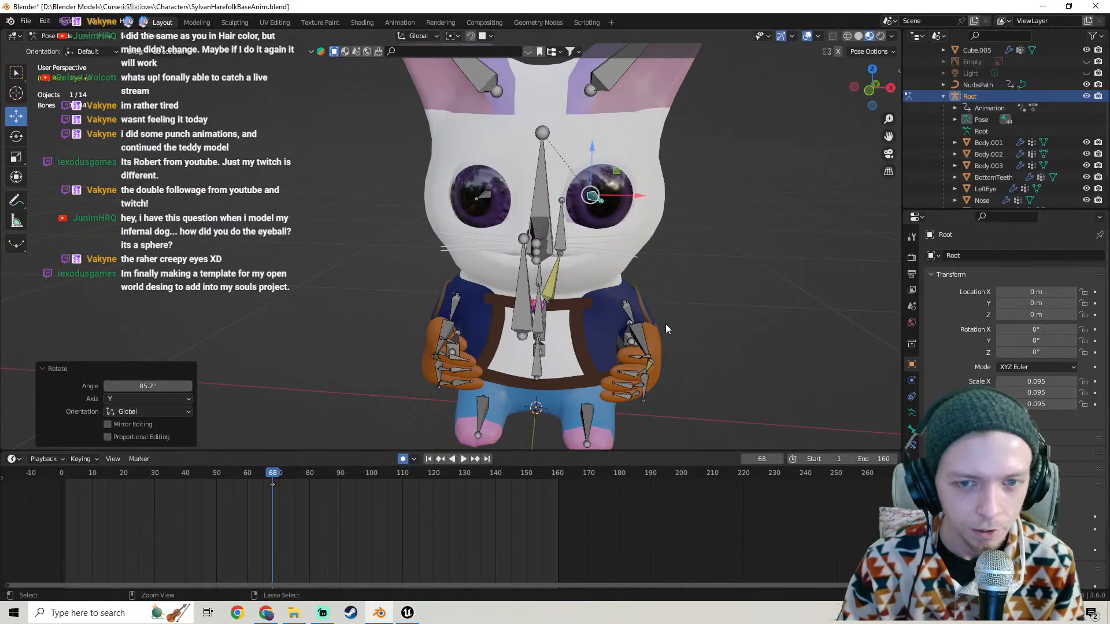
{"action": "key", "text": "ctrl+z"}
{"action": "key", "text": "r"}
{"action": "key", "text": "z"}
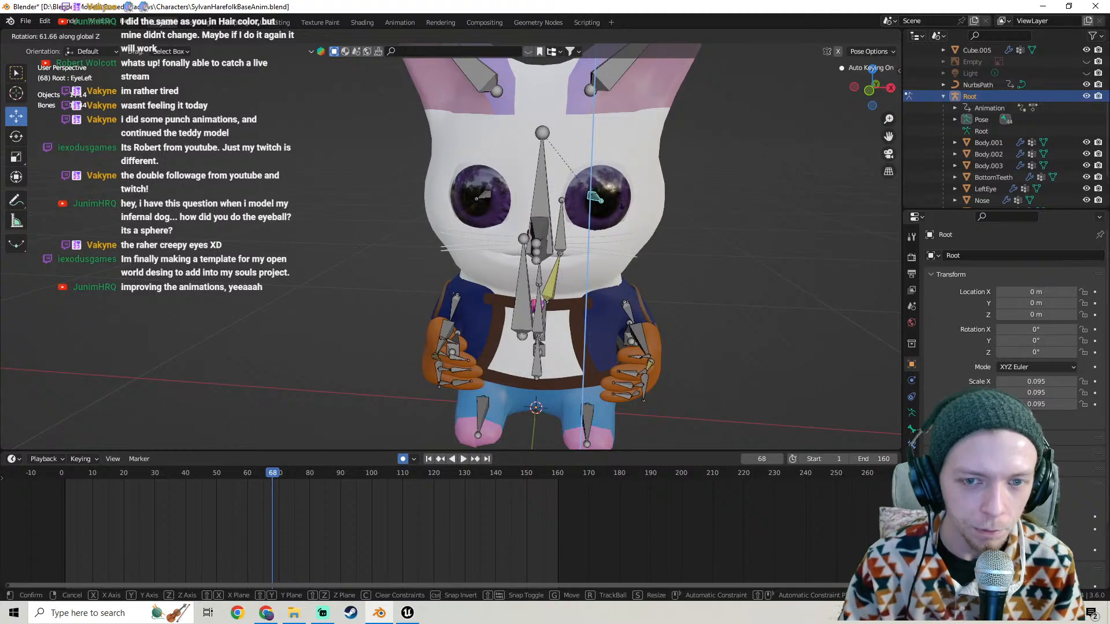
{"action": "key", "text": "Escape"}
Try shifting the Eyes control bone sideways and cancel the move.
{"action": "scroll", "coordinate": [614, 224], "scroll_direction": "down", "scroll_amount": 2}
{"action": "middle_click_drag", "start_coordinate": [597, 239], "coordinate": [431, 274]}
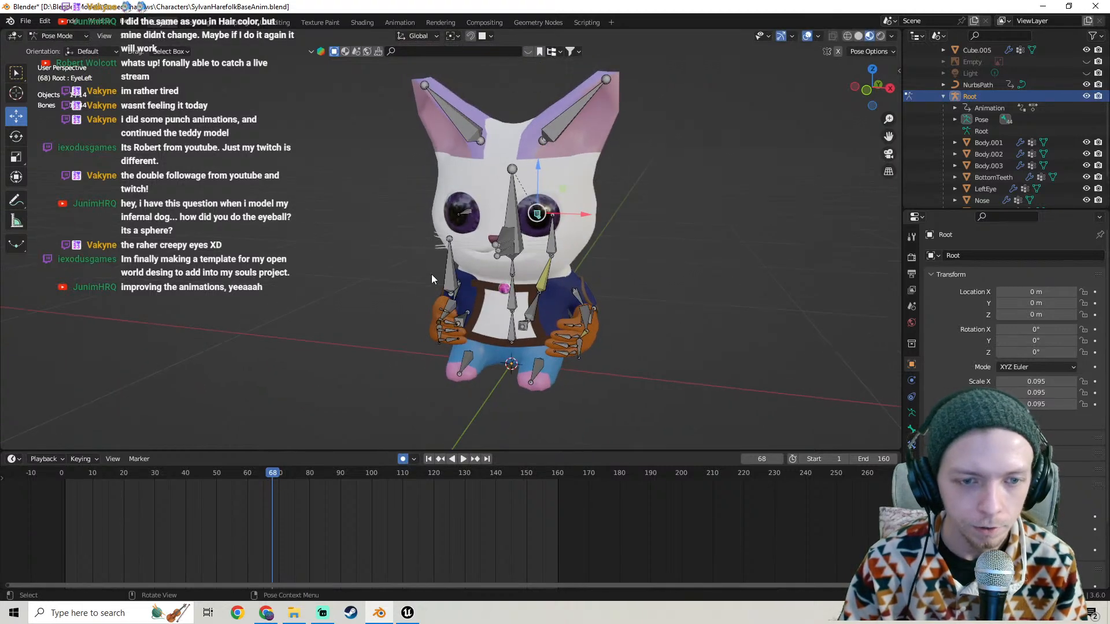
{"action": "left_click", "coordinate": [451, 278]}
{"action": "key", "text": "g"}
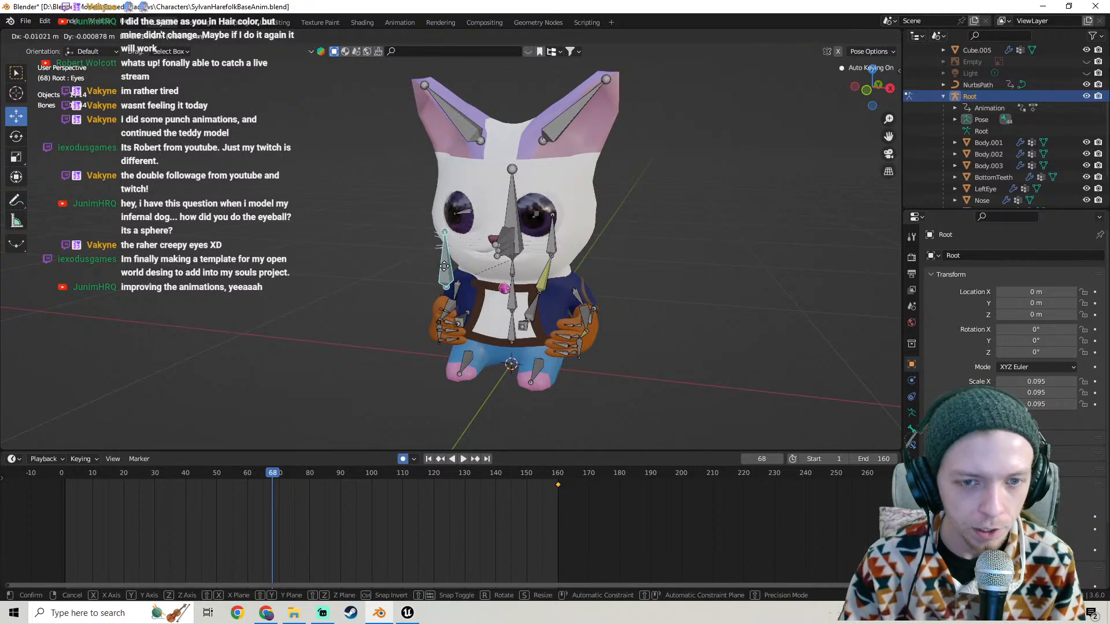
{"action": "key", "text": "Escape"}
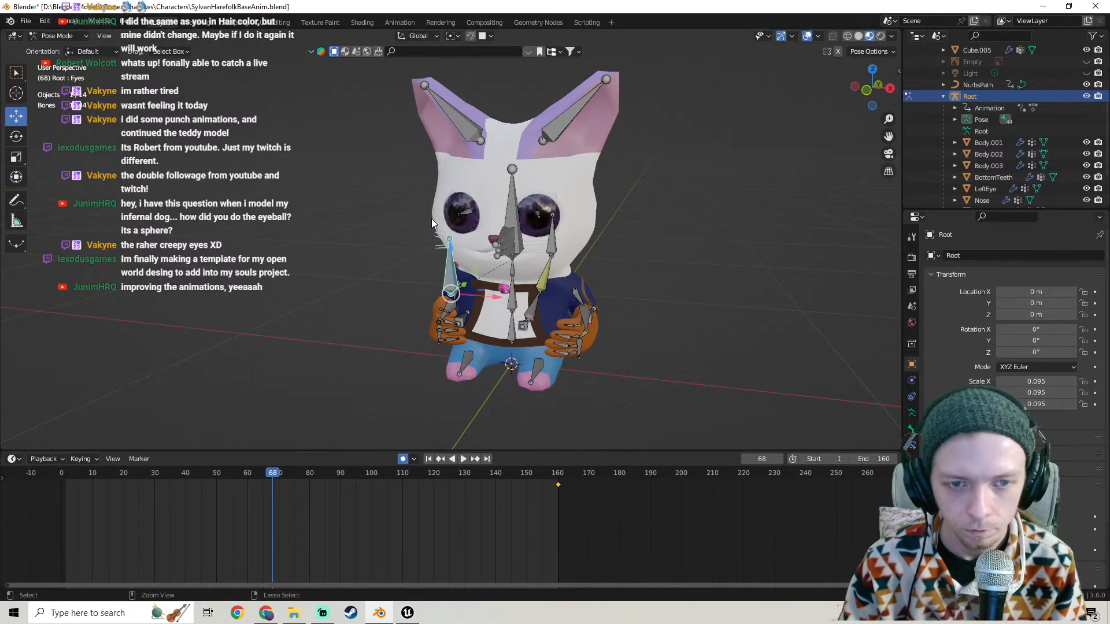
Set the transform orientation to Local.
{"action": "middle_click_drag", "start_coordinate": [432, 219], "coordinate": [414, 43]}
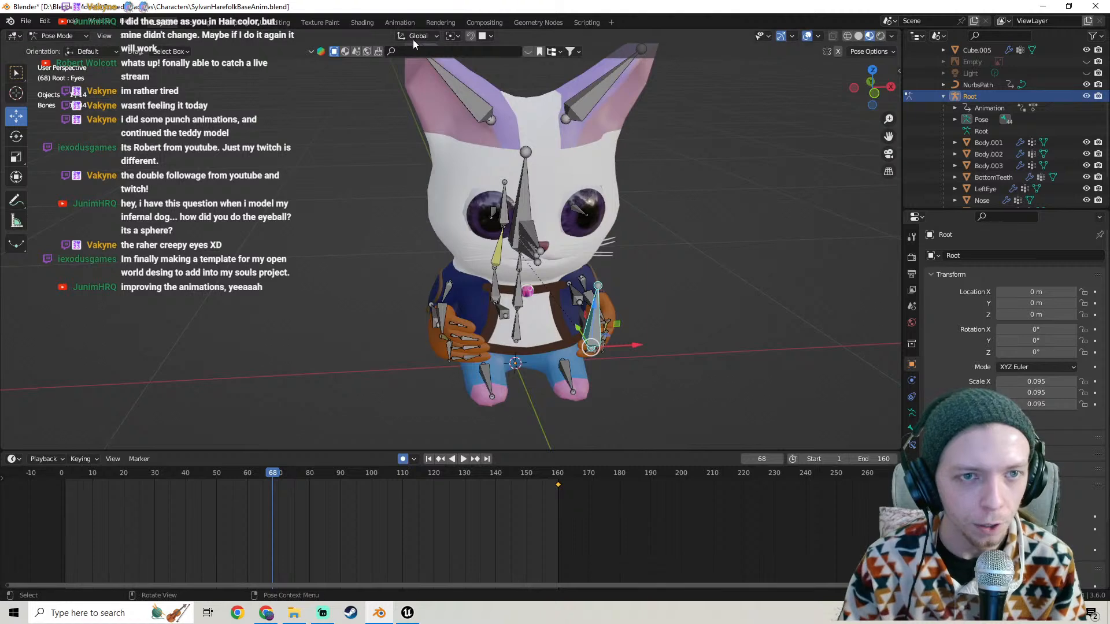
{"action": "left_click", "coordinate": [412, 39]}
{"action": "left_click", "coordinate": [405, 85]}
Try rotating the EyeRight bone around its local X, Z and Y axes.
{"action": "left_click", "coordinate": [493, 217]}
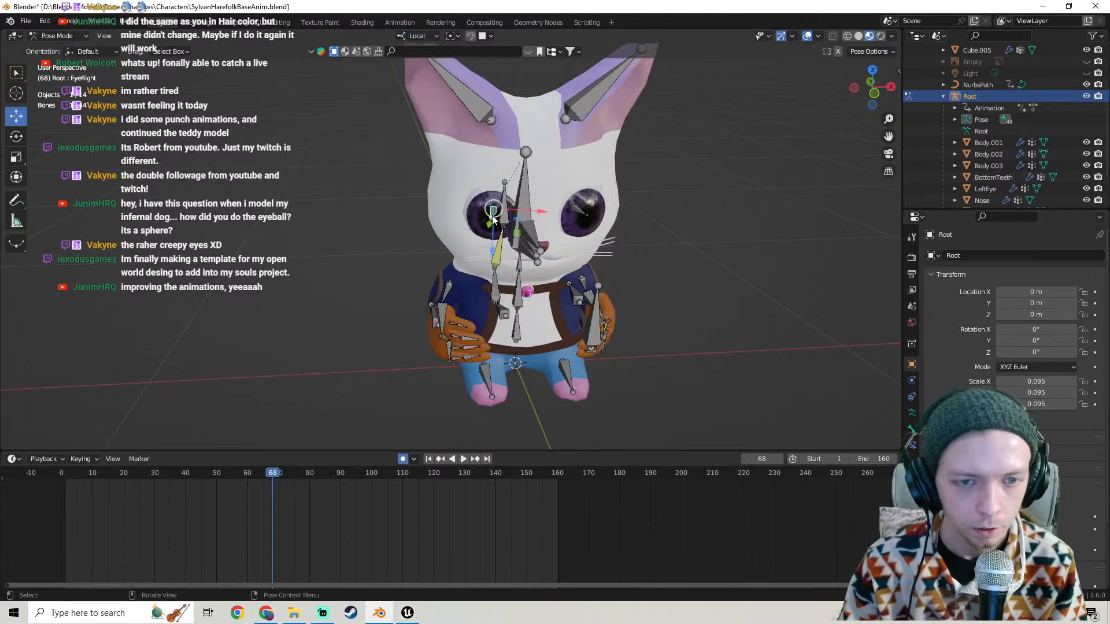
{"action": "key", "text": "r"}
{"action": "key", "text": "x"}
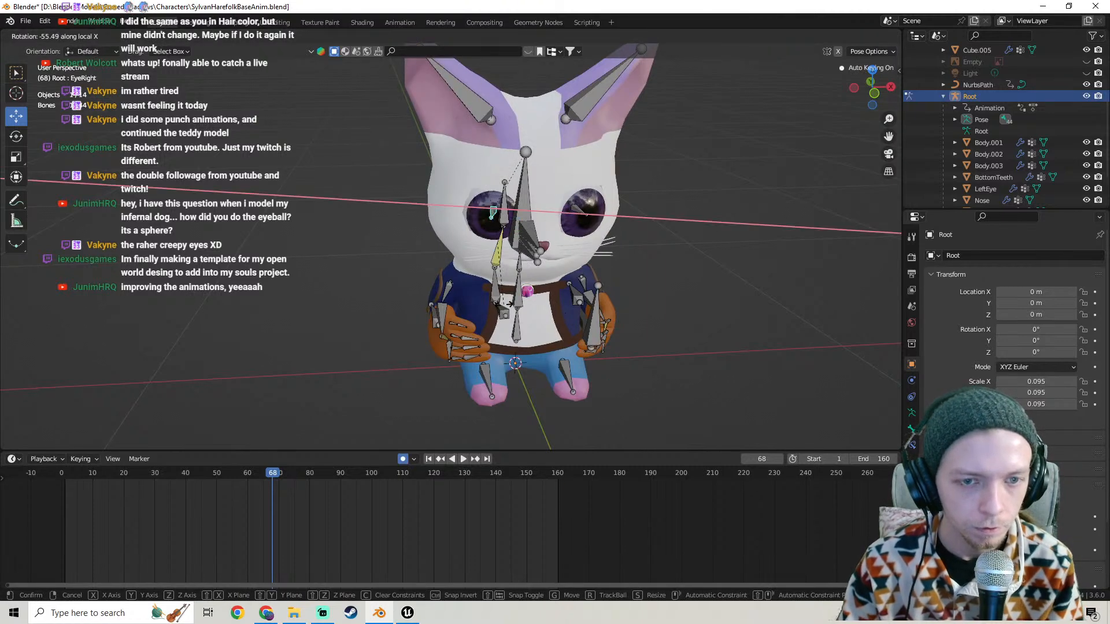
{"action": "left_click", "coordinate": [506, 301]}
{"action": "key", "text": "r"}
{"action": "key", "text": "z"}
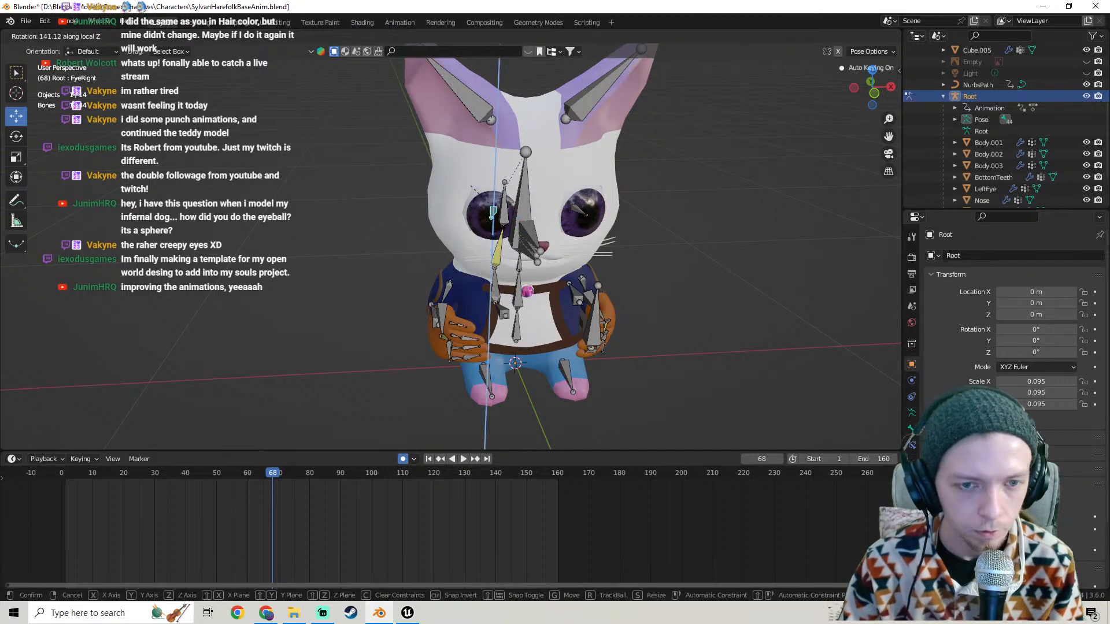
{"action": "left_click", "coordinate": [511, 202]}
{"action": "key", "text": "r"}
{"action": "key", "text": "y"}
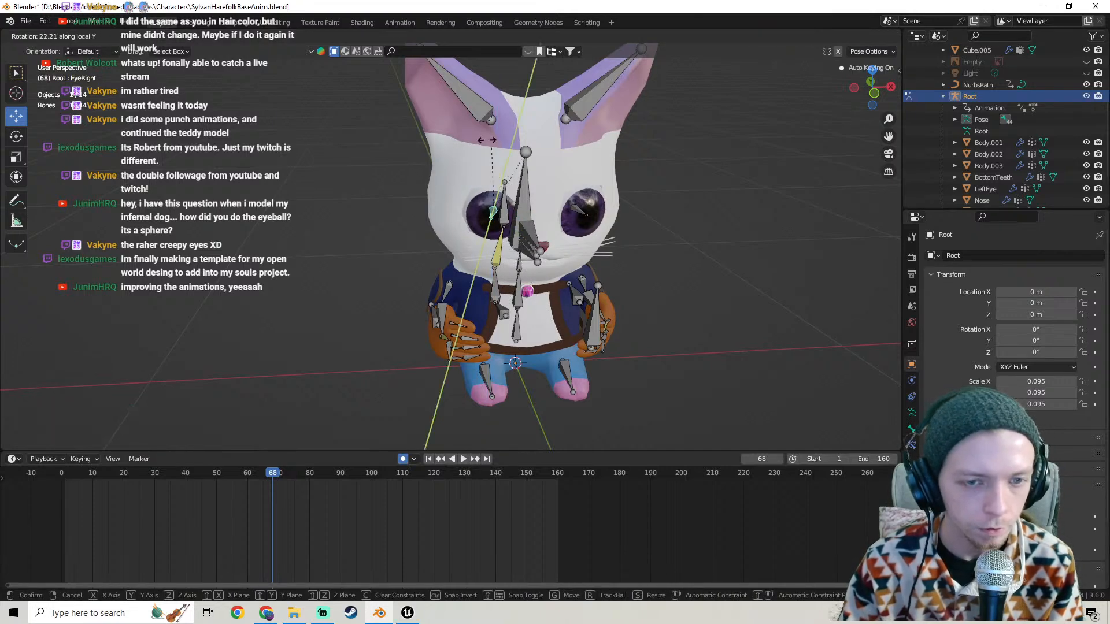
{"action": "left_click", "coordinate": [486, 140]}
{"action": "middle_click_drag", "start_coordinate": [502, 254], "coordinate": [517, 277]}
{"action": "middle_click_drag", "start_coordinate": [504, 273], "coordinate": [500, 270]}
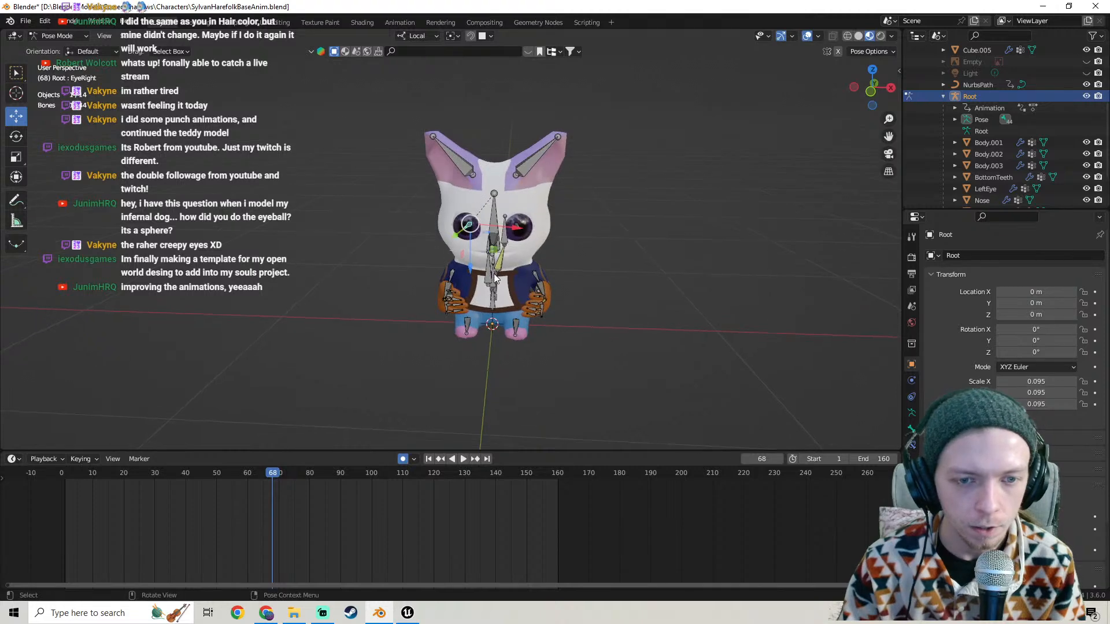
Try moving the Eyes control bone to test how the eyes follow it, and undo the move.
{"action": "left_click", "coordinate": [470, 223]}
{"action": "key", "text": "g"}
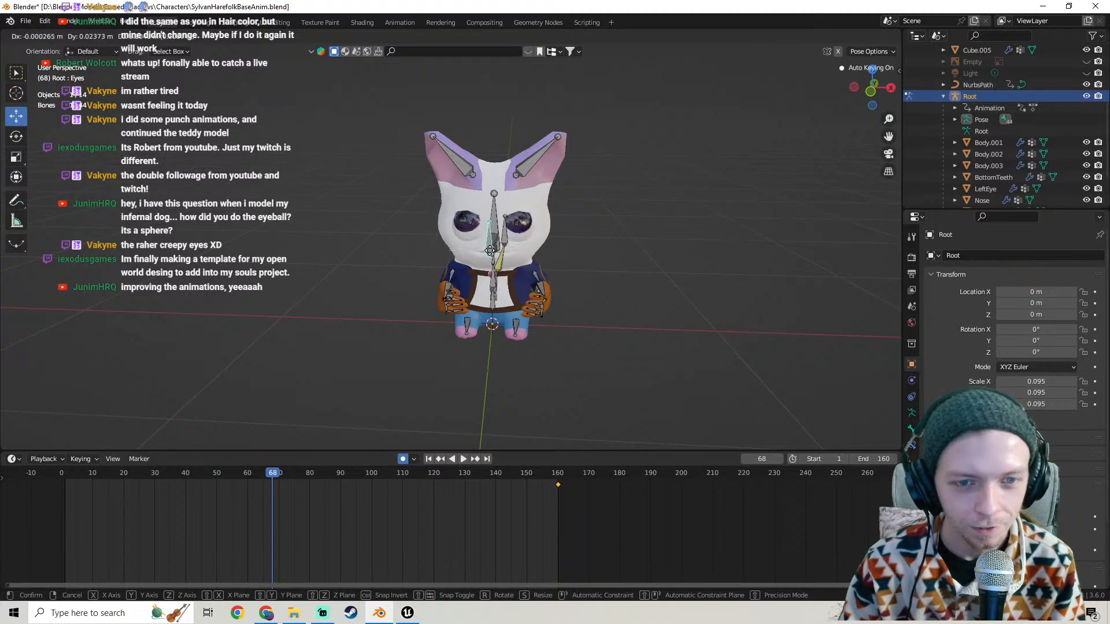
{"action": "left_click", "coordinate": [502, 270]}
{"action": "key", "text": "ctrl+z"}
{"action": "scroll", "coordinate": [513, 272], "scroll_direction": "down", "scroll_amount": 1}
{"action": "middle_click_drag", "start_coordinate": [478, 257], "coordinate": [473, 256]}
{"action": "middle_click_drag", "start_coordinate": [474, 256], "coordinate": [505, 266], "text": "shift"}
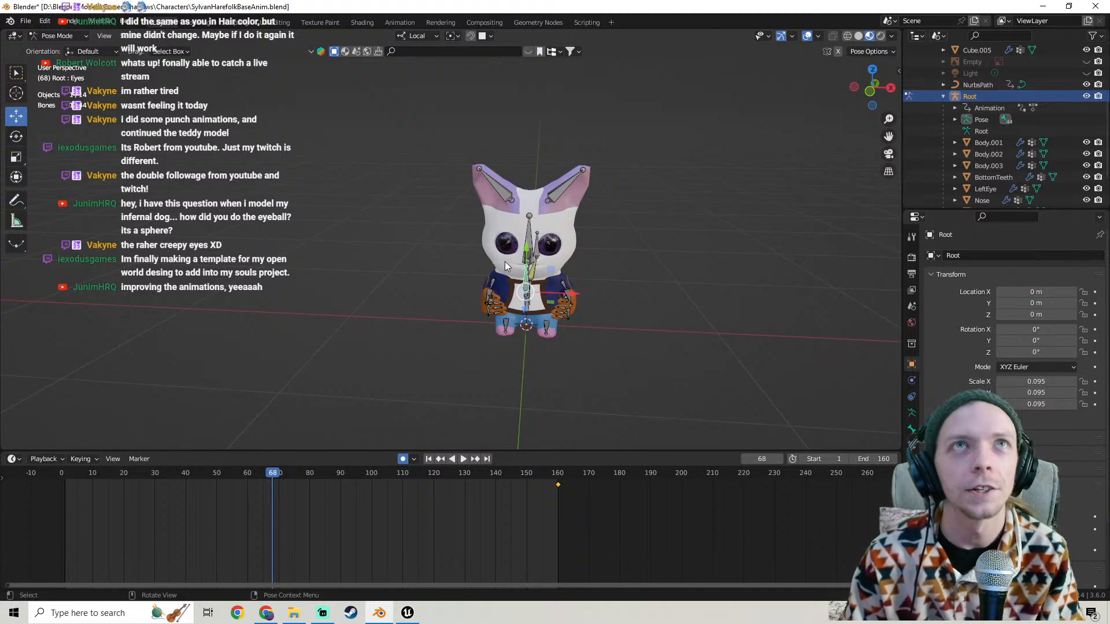
{"action": "scroll", "coordinate": [515, 261], "scroll_direction": "up", "scroll_amount": 2}
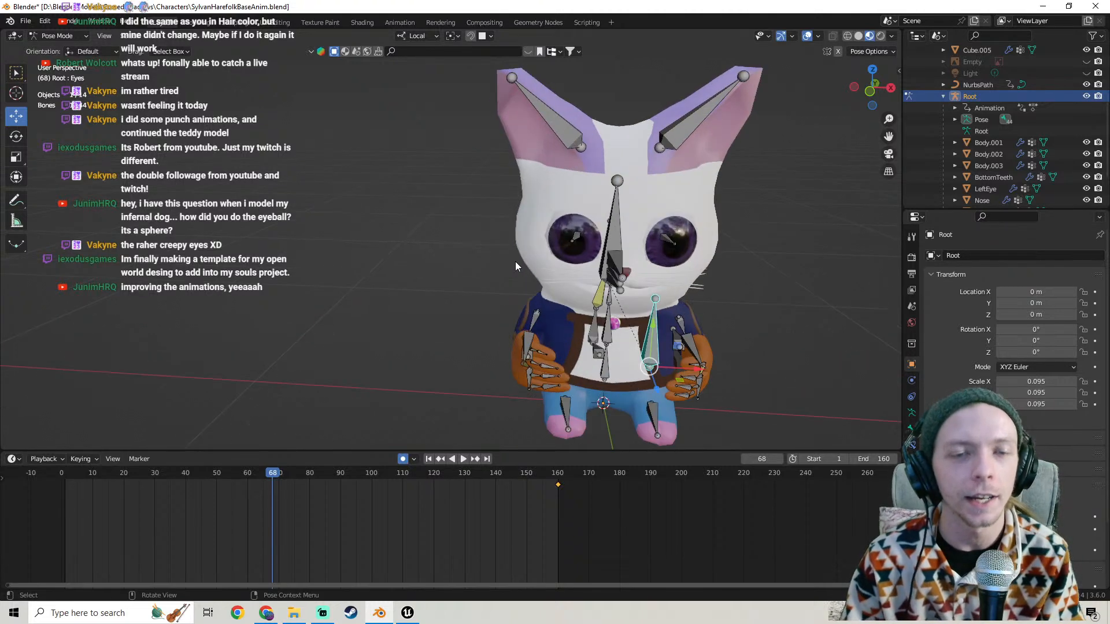
{"action": "middle_click_drag", "start_coordinate": [515, 261], "coordinate": [480, 272]}
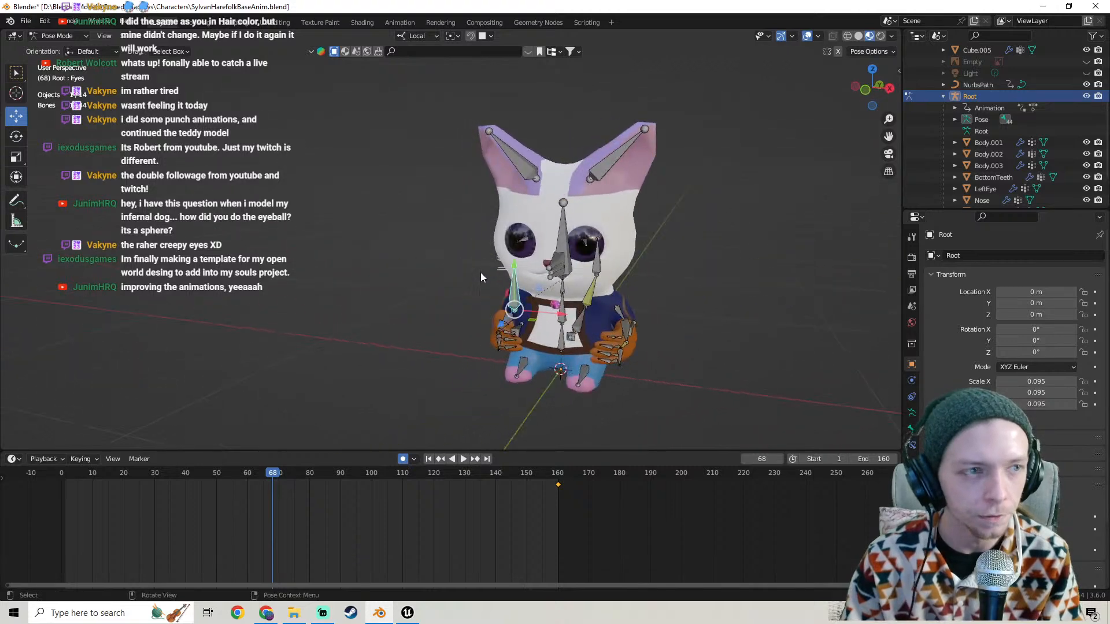
Switch the Root armature to Object Mode and inspect the character from the side.
{"action": "left_click", "coordinate": [58, 37]}
{"action": "left_click", "coordinate": [60, 48]}
{"action": "middle_click_drag", "start_coordinate": [409, 274], "coordinate": [428, 273]}
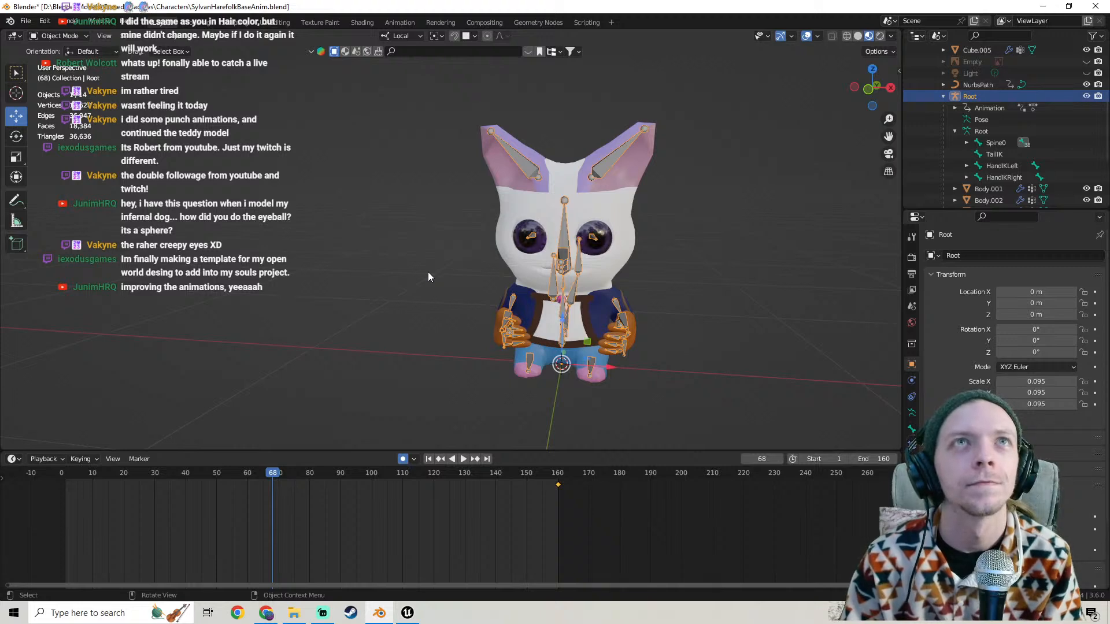
{"action": "middle_click_drag", "start_coordinate": [428, 271], "coordinate": [374, 240]}
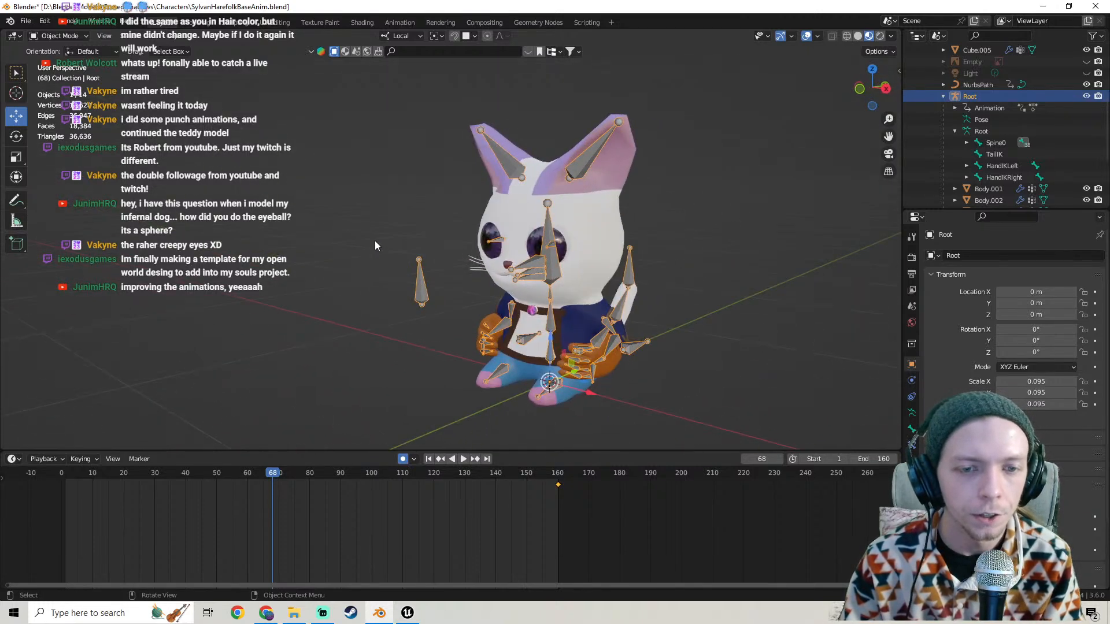
{"action": "left_click", "coordinate": [25, 21]}
{"action": "middle_click_drag", "start_coordinate": [268, 116], "coordinate": [439, 242]}
{"action": "middle_click_drag", "start_coordinate": [571, 339], "coordinate": [538, 334]}
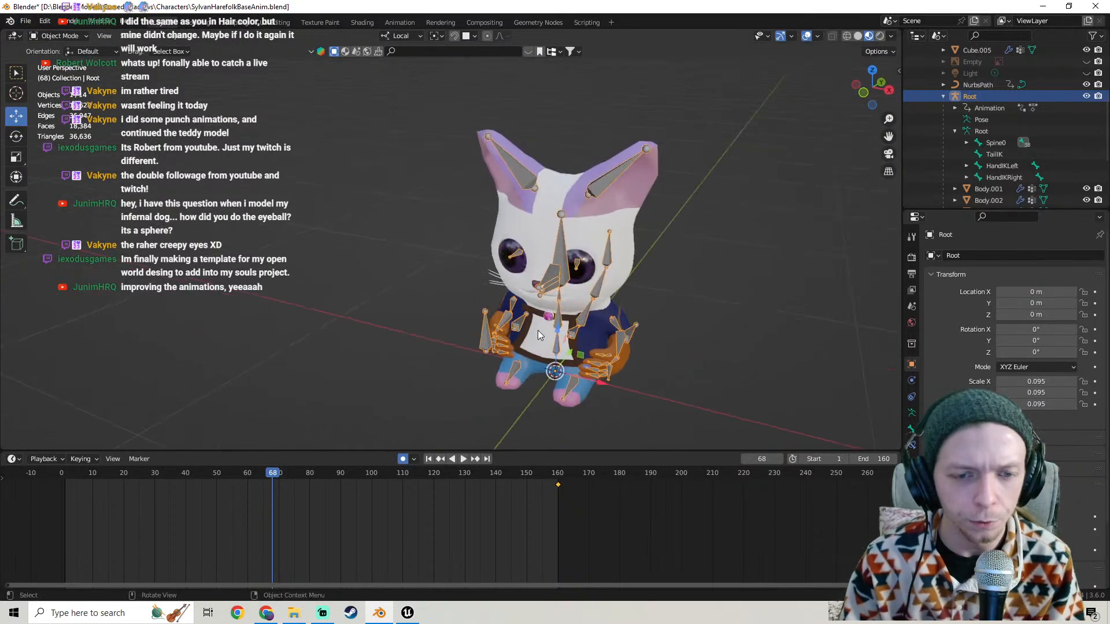
Return the Root armature to Pose Mode and try moving the Eyes control bone around the character's face.
{"action": "key", "text": "ctrl+Tab"}
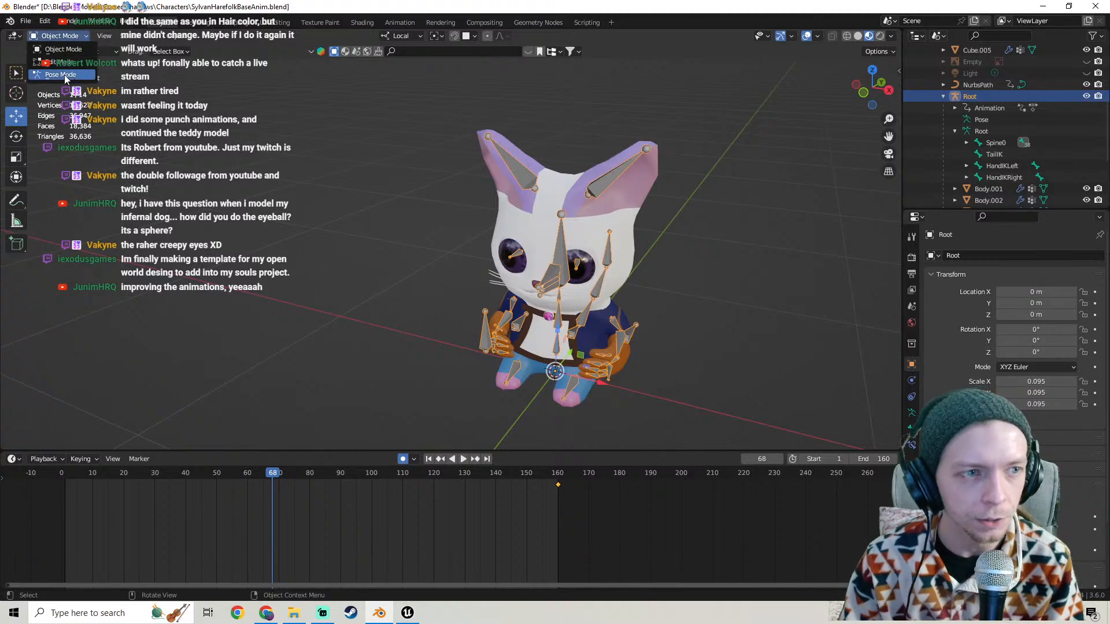
{"action": "middle_click_drag", "start_coordinate": [317, 245], "coordinate": [496, 306]}
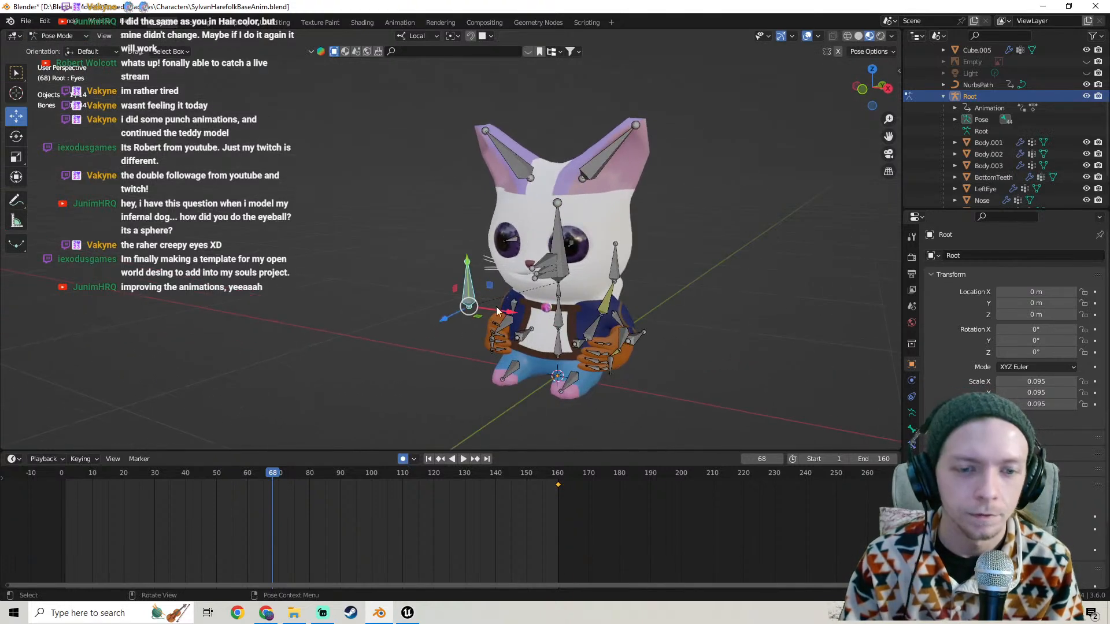
{"action": "key", "text": "g"}
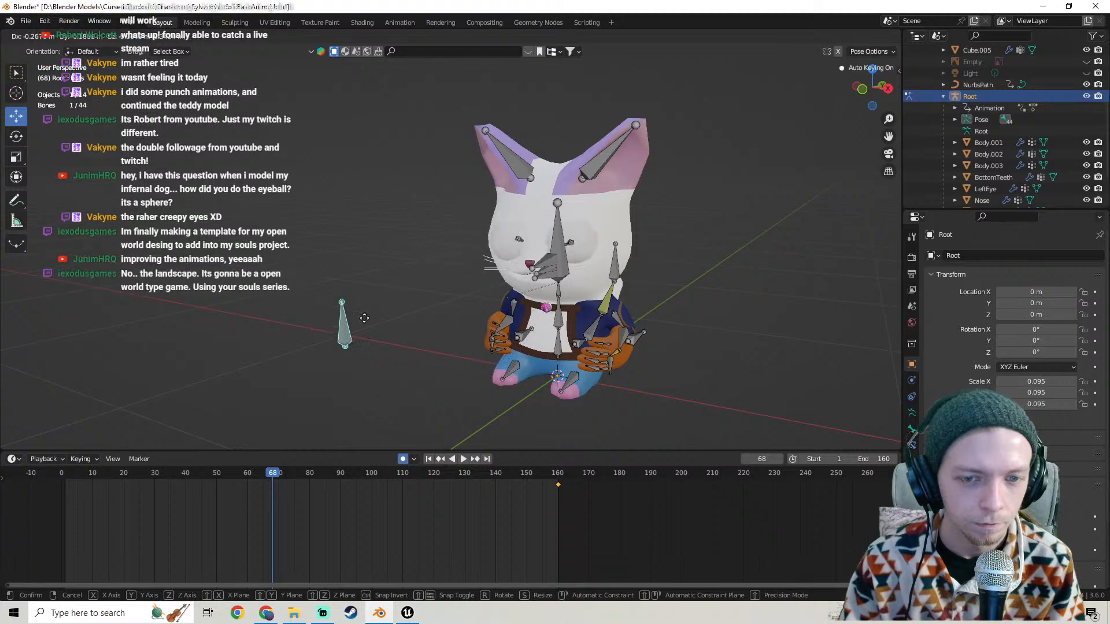
{"action": "left_click", "coordinate": [478, 221]}
{"action": "middle_click_drag", "start_coordinate": [446, 239], "coordinate": [407, 237]}
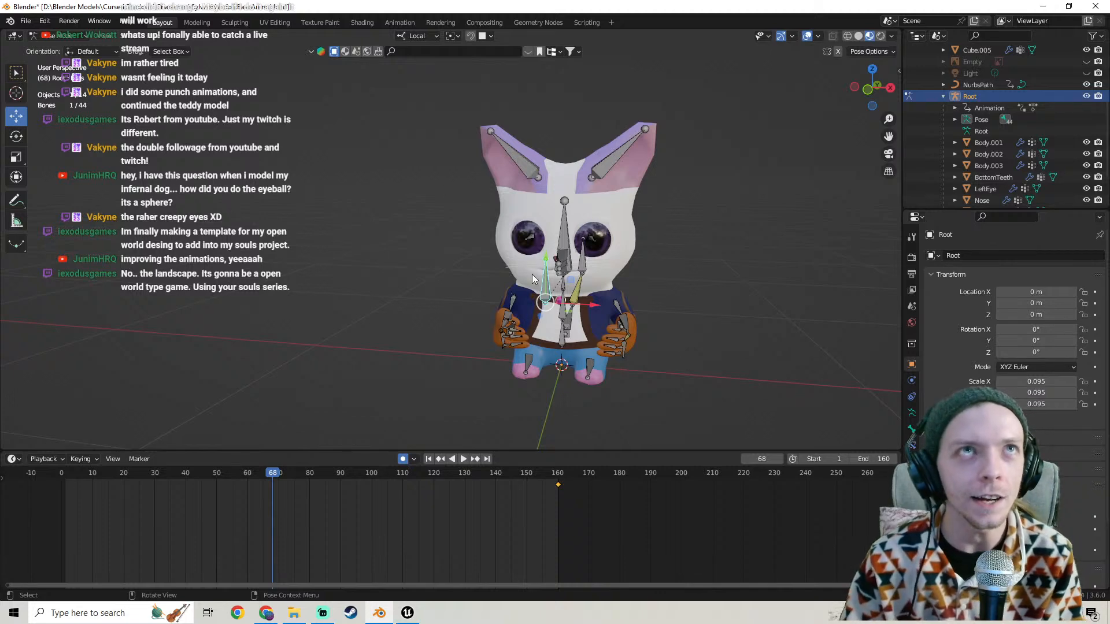
{"action": "middle_click_drag", "start_coordinate": [532, 274], "coordinate": [454, 234]}
Switch the Root armature from Pose Mode to Object Mode and deselect it.
{"action": "left_click", "coordinate": [59, 36]}
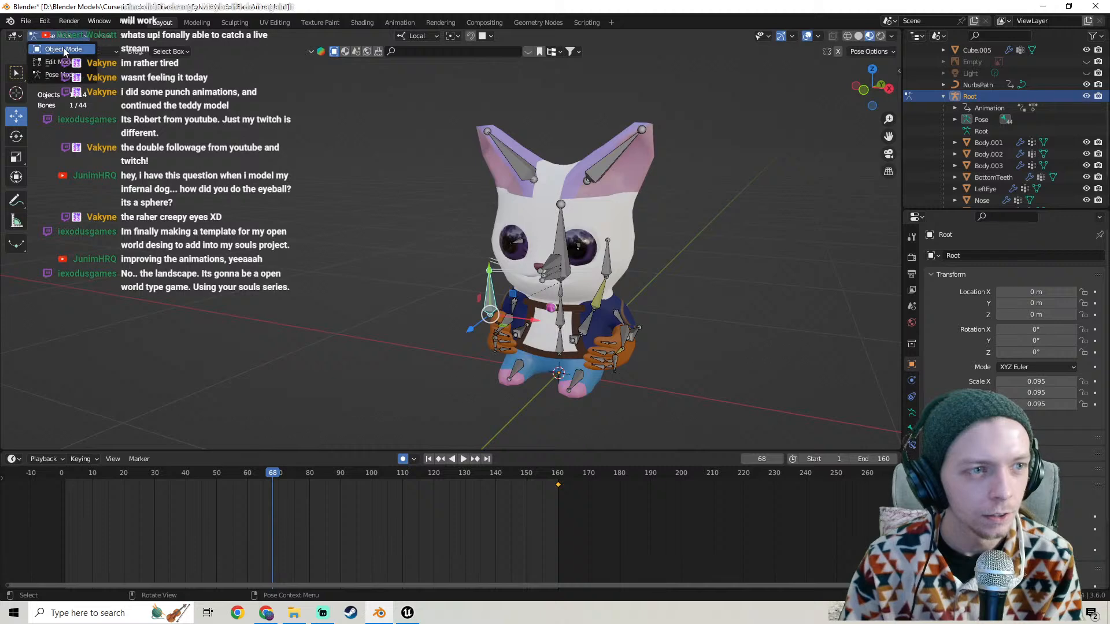
{"action": "left_click", "coordinate": [61, 48]}
{"action": "scroll", "coordinate": [578, 289], "scroll_direction": "down", "scroll_amount": 3}
{"action": "middle_click_drag", "start_coordinate": [591, 302], "coordinate": [573, 265]}
{"action": "left_click", "coordinate": [649, 294]}
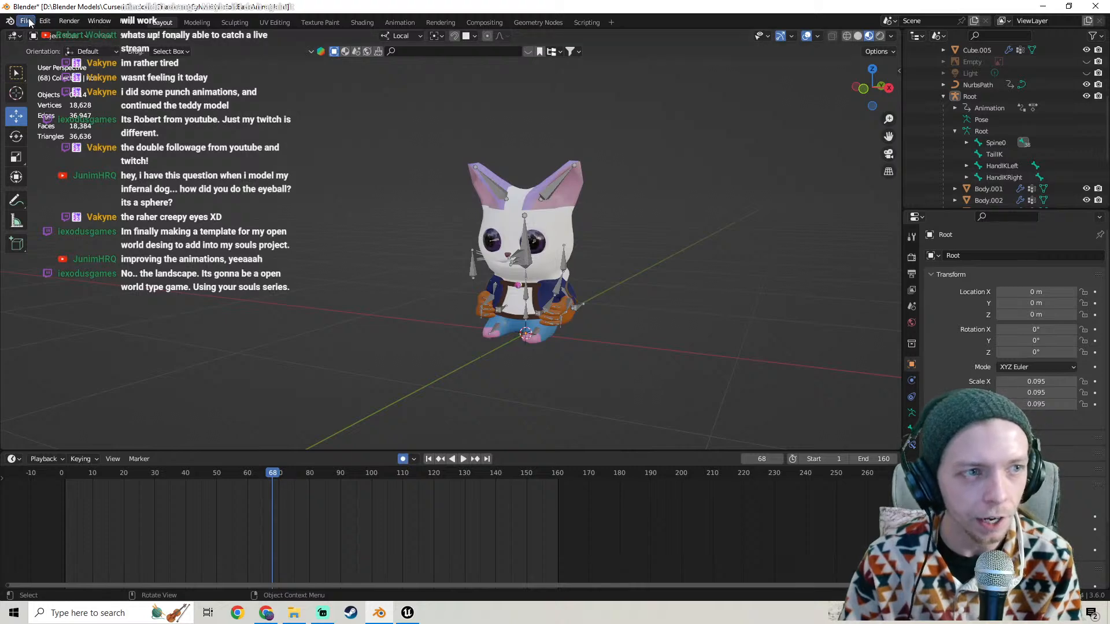
{"action": "middle_click_drag", "start_coordinate": [194, 275], "coordinate": [210, 278]}
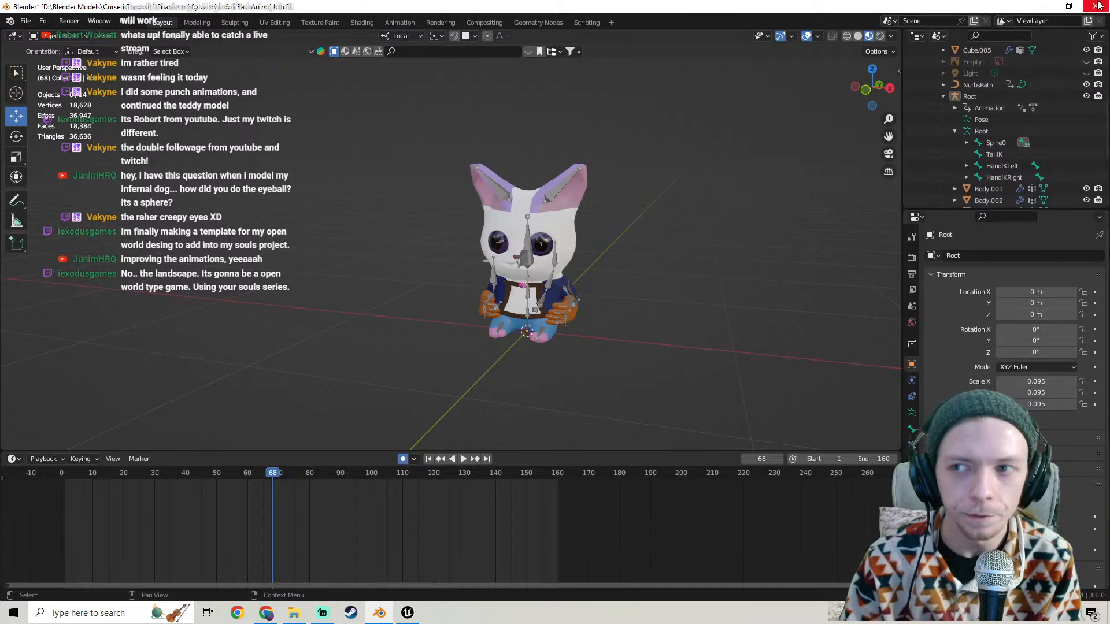
{"action": "left_click", "coordinate": [27, 22]}
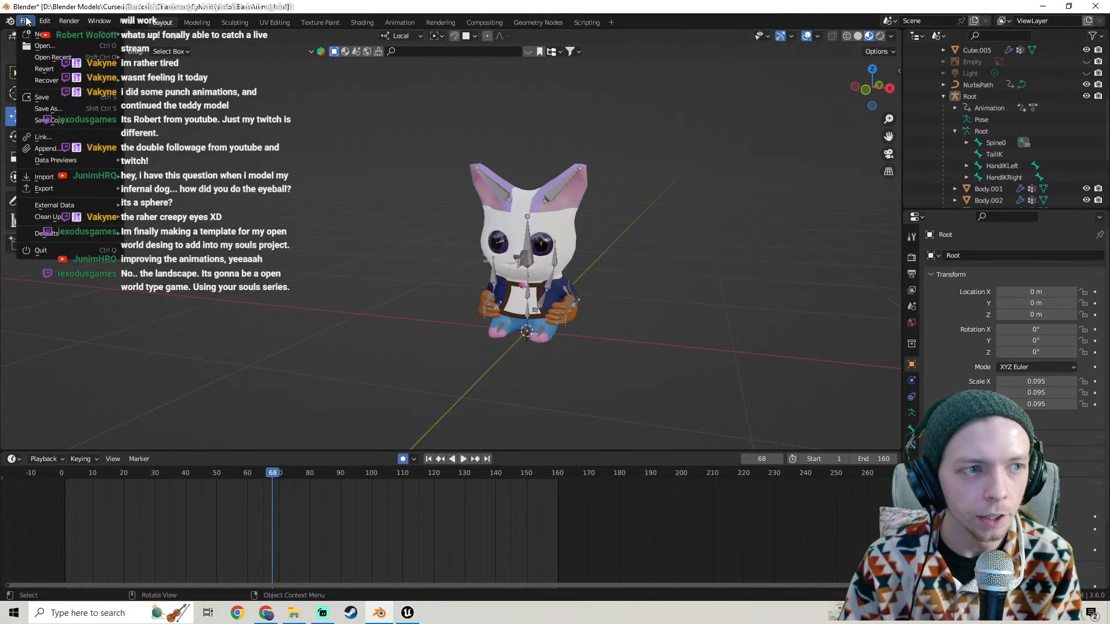
{"action": "left_click", "coordinate": [26, 21]}
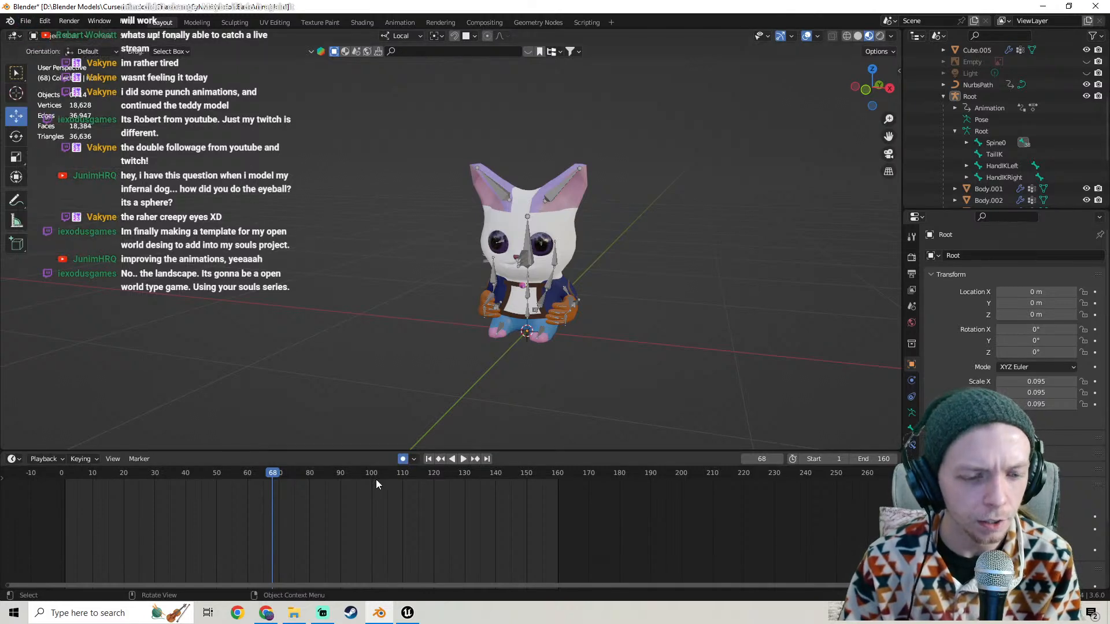
Switch to Unreal Editor and examine SylvanHarefolk_BP and its surroundings in the level from several viewpoints.
{"action": "left_click", "coordinate": [408, 612]}
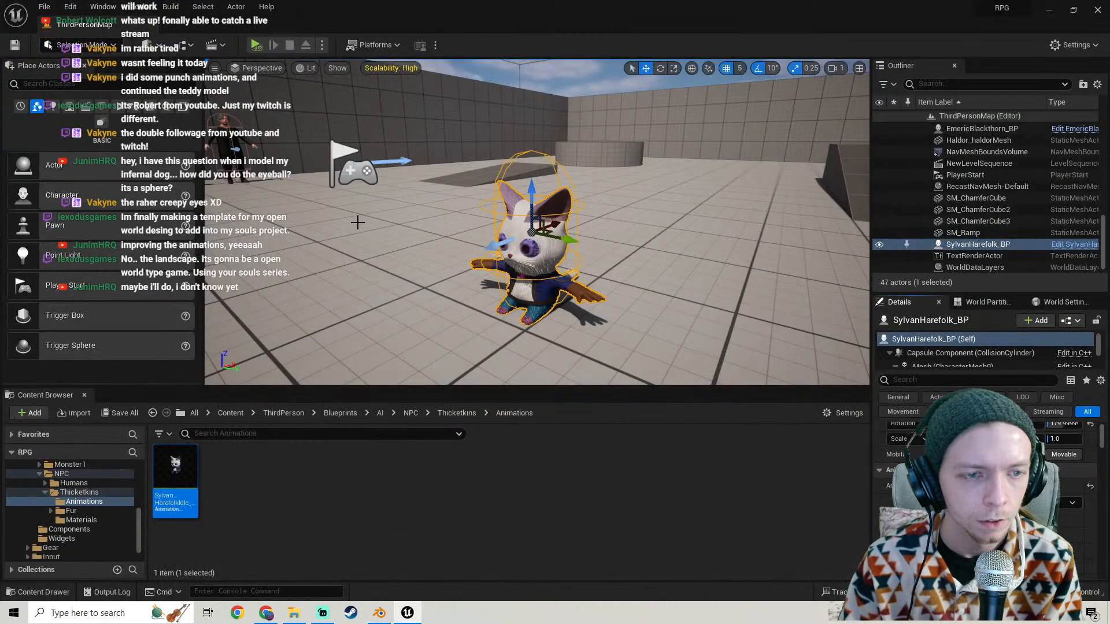
{"action": "right_click_drag", "start_coordinate": [396, 230], "coordinate": [347, 232]}
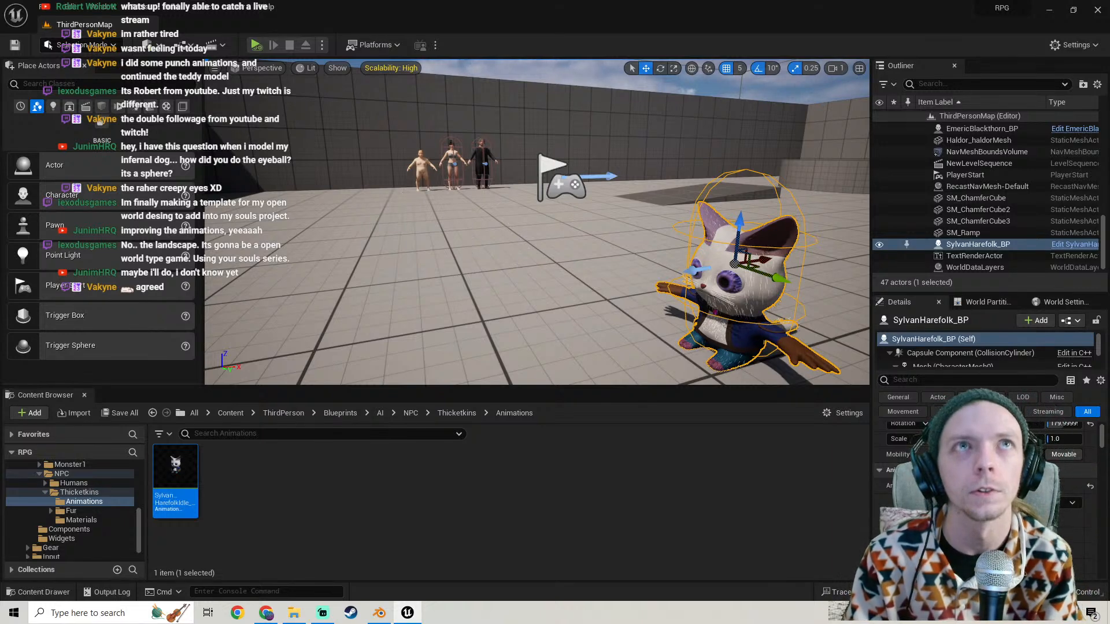
{"action": "key", "text": "s"}
{"action": "right_click_drag", "start_coordinate": [555, 254], "coordinate": [601, 263]}
{"action": "key", "text": "a"}
{"action": "key", "text": "d"}
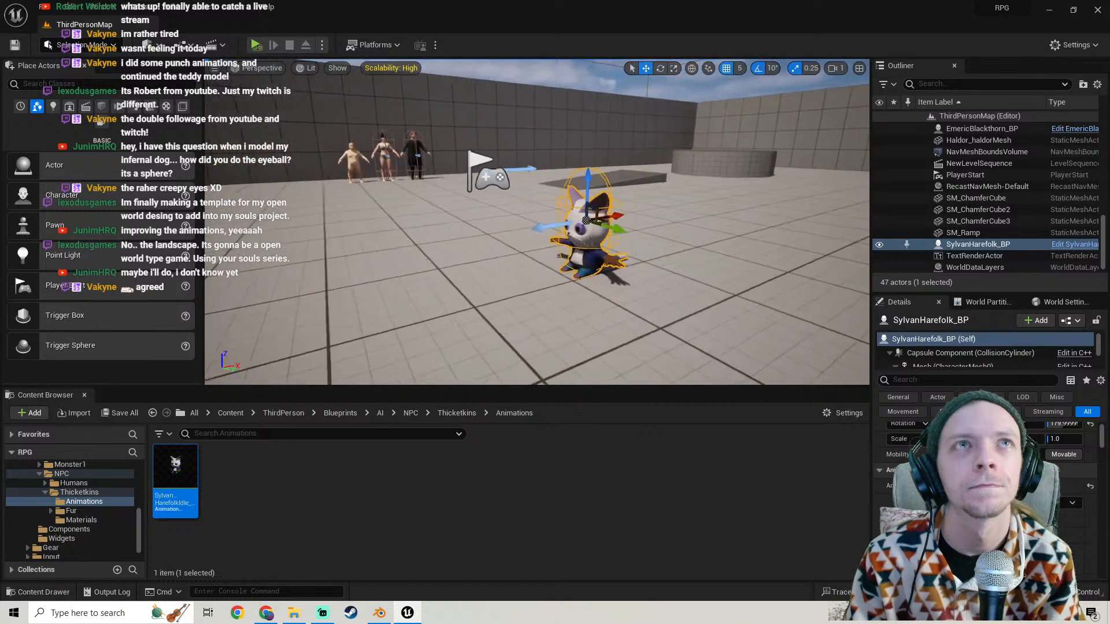
{"action": "key", "text": "w"}
{"action": "right_click_drag", "start_coordinate": [517, 254], "coordinate": [471, 243]}
{"action": "key", "text": "s"}
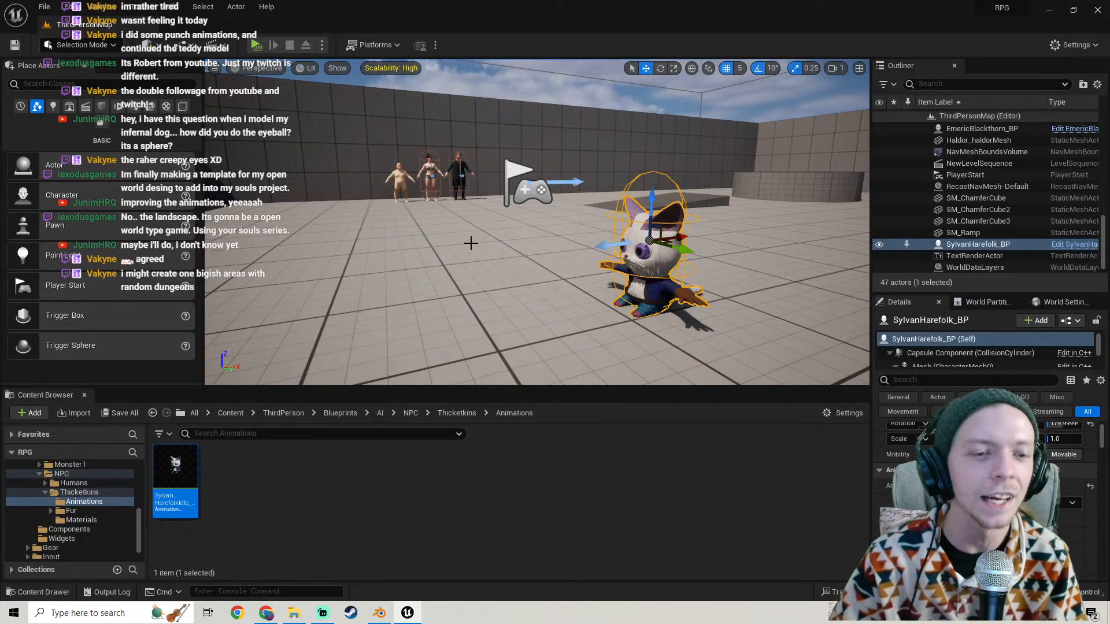
{"action": "right_click_drag", "start_coordinate": [429, 244], "coordinate": [396, 237]}
{"action": "key", "text": "s"}
{"action": "left_click", "coordinate": [130, 415]}
{"action": "key", "text": "d"}
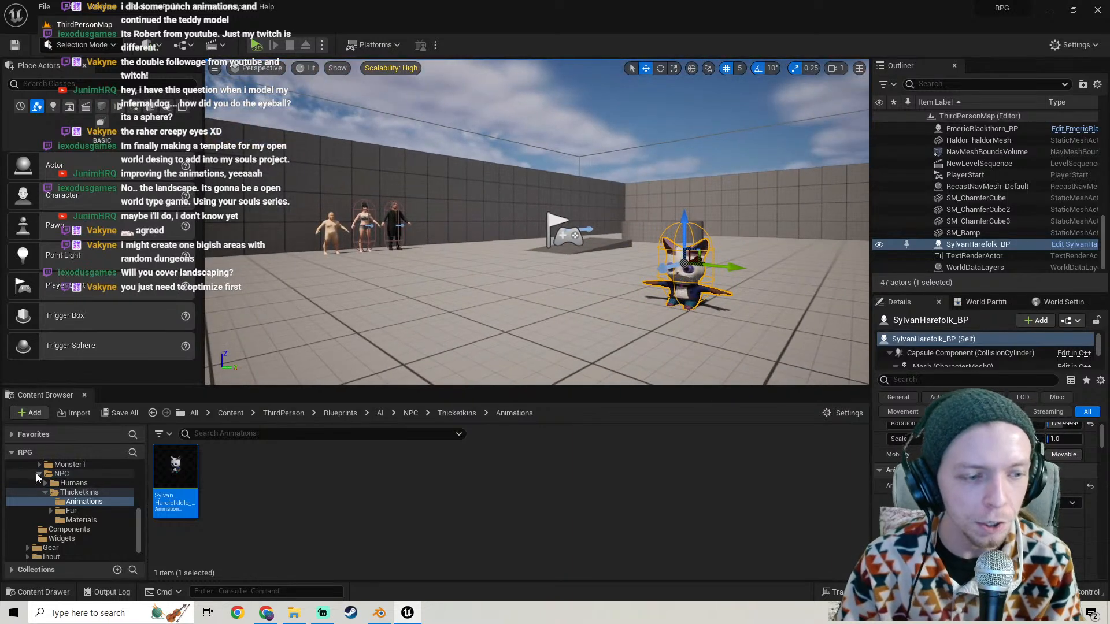
Collapse the NPC and ThirdPerson folders and open the OpenLand folder in the project content.
{"action": "left_click", "coordinate": [40, 475]}
{"action": "scroll", "coordinate": [38, 488], "scroll_direction": "up", "scroll_amount": 2}
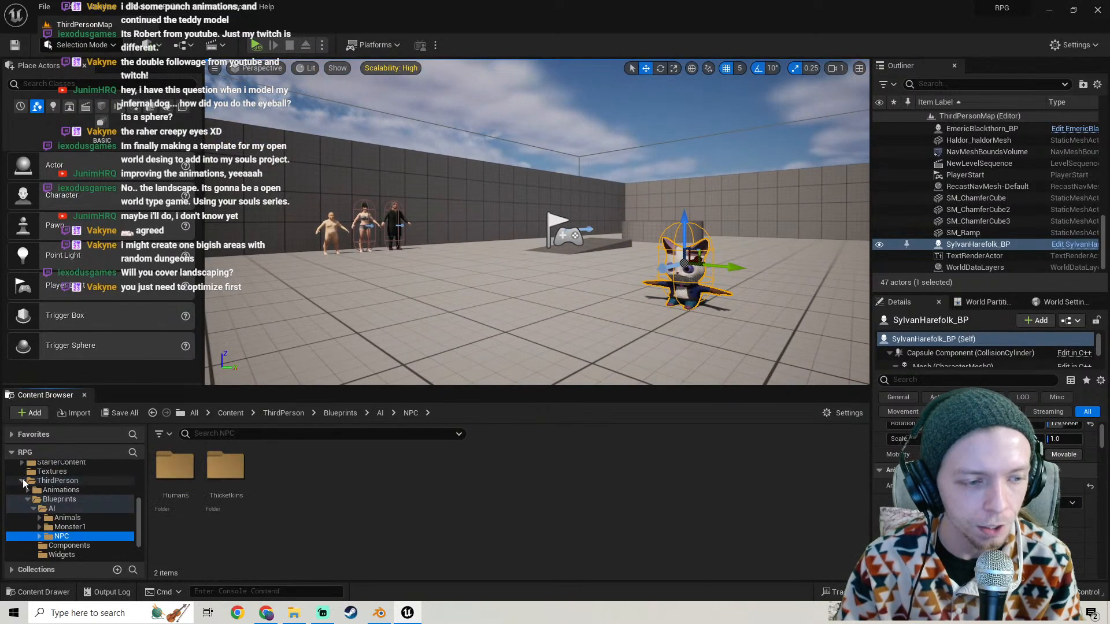
{"action": "left_click", "coordinate": [22, 479]}
{"action": "left_click", "coordinate": [59, 519]}
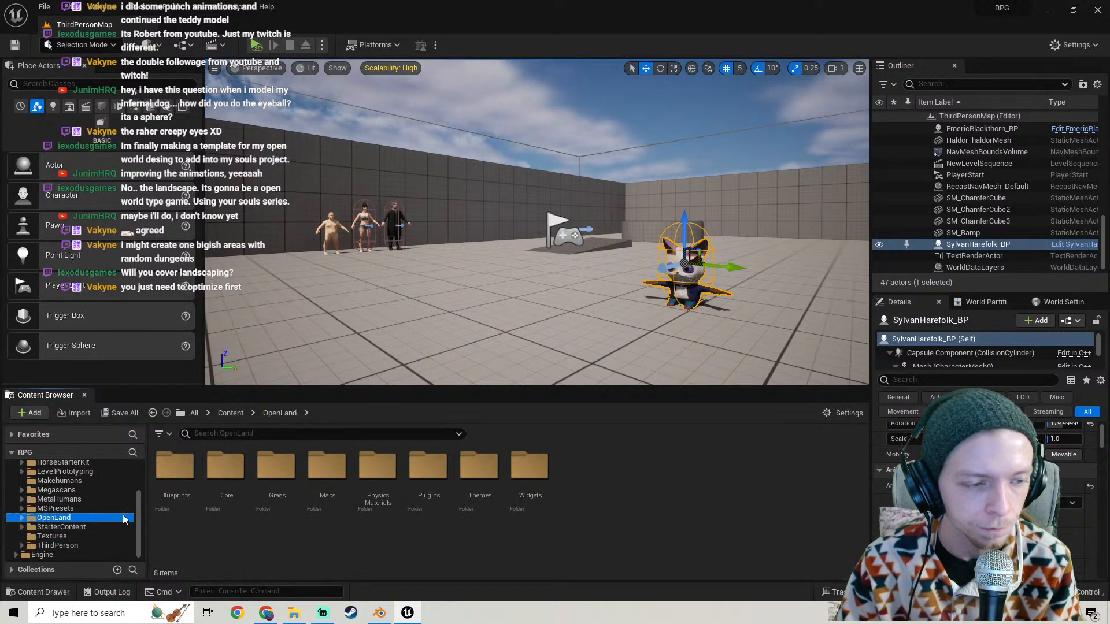
{"action": "scroll", "coordinate": [67, 555], "scroll_direction": "up", "scroll_amount": 3}
Open the Epic Games Launcher and browse the Unreal Engine Library's Vault.
{"action": "left_click", "coordinate": [14, 612]}
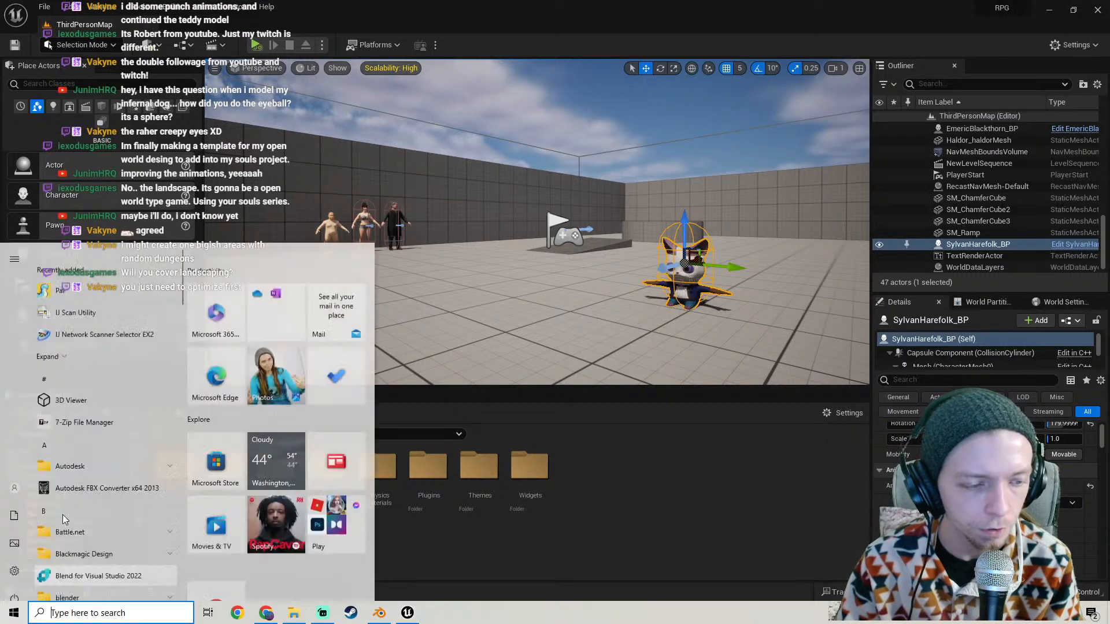
{"action": "scroll", "coordinate": [67, 399], "scroll_direction": "down", "scroll_amount": 5}
{"action": "left_click", "coordinate": [107, 429]}
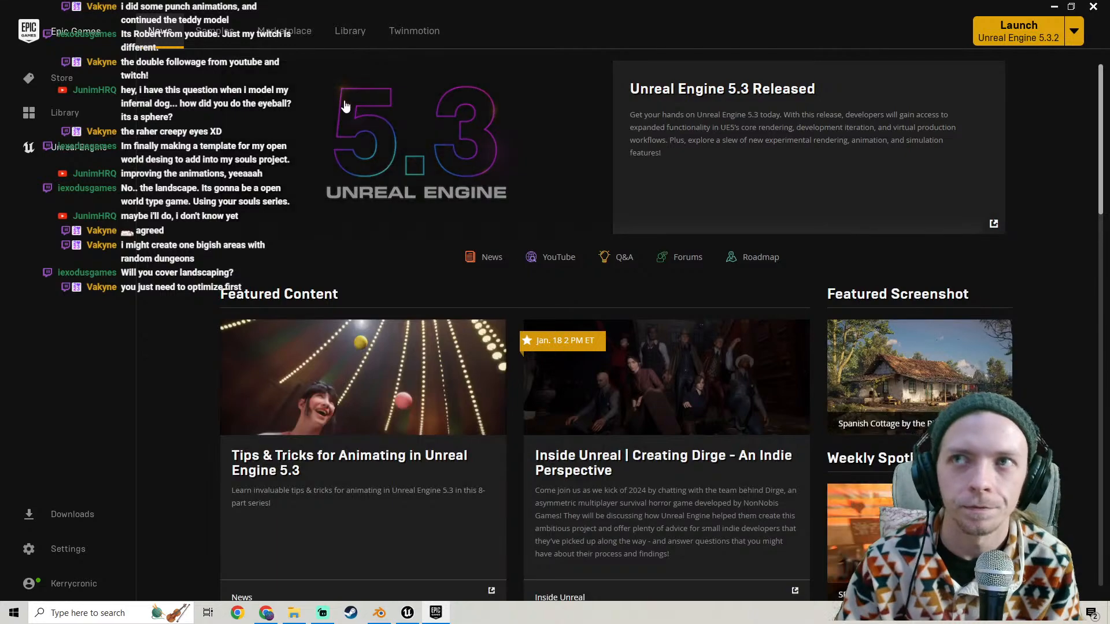
{"action": "left_click", "coordinate": [347, 40]}
{"action": "scroll", "coordinate": [581, 397], "scroll_direction": "down", "scroll_amount": 5}
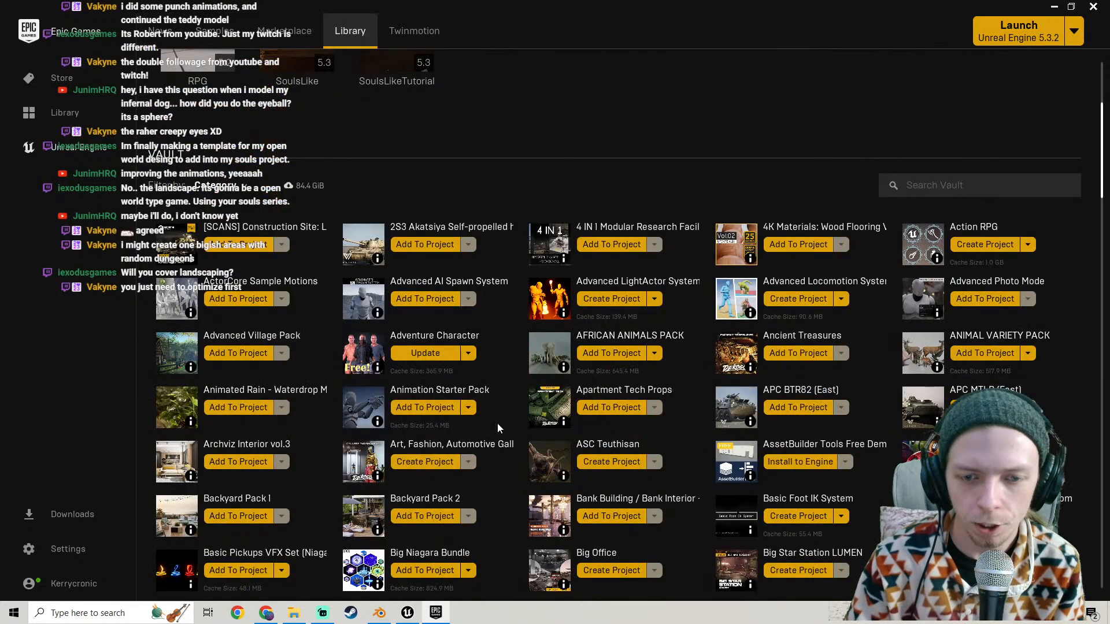
Search the Vault for "brush" to find the landscape brush asset.
{"action": "left_click", "coordinate": [926, 185]}
{"action": "type", "text": "brus"}
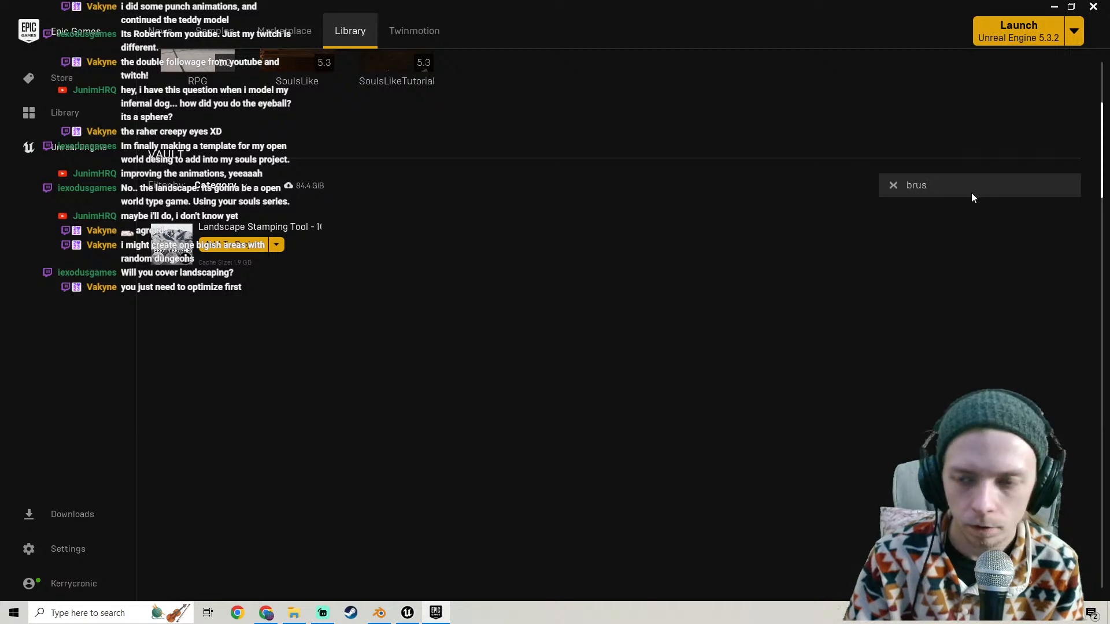
{"action": "key", "text": "ctrl+a"}
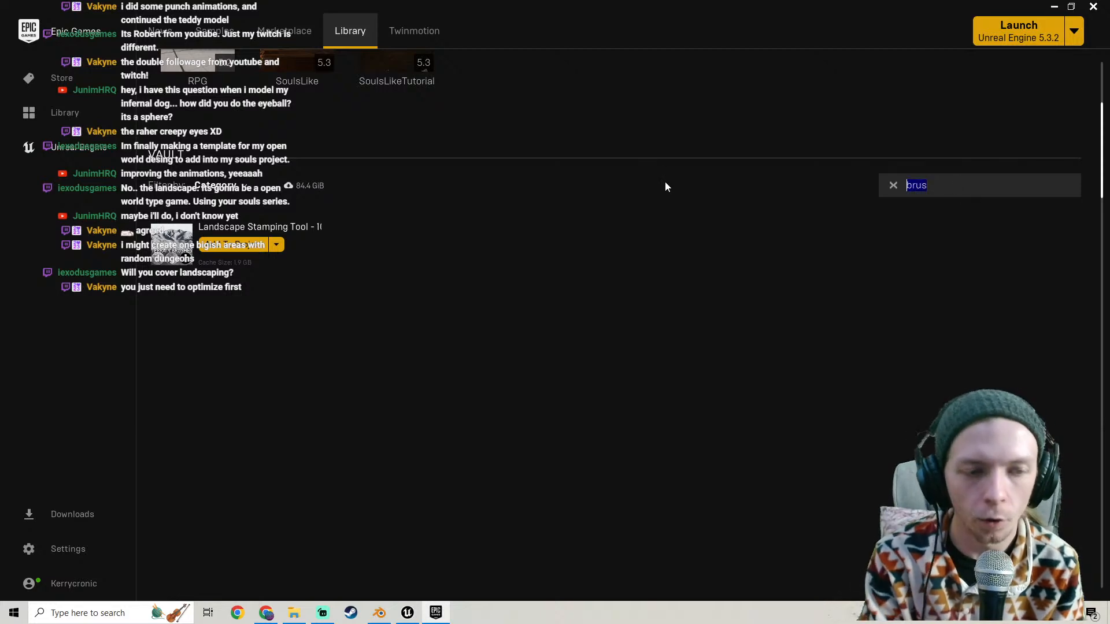
{"action": "key", "text": "BackSpace"}
{"action": "scroll", "coordinate": [669, 433], "scroll_direction": "down", "scroll_amount": 2}
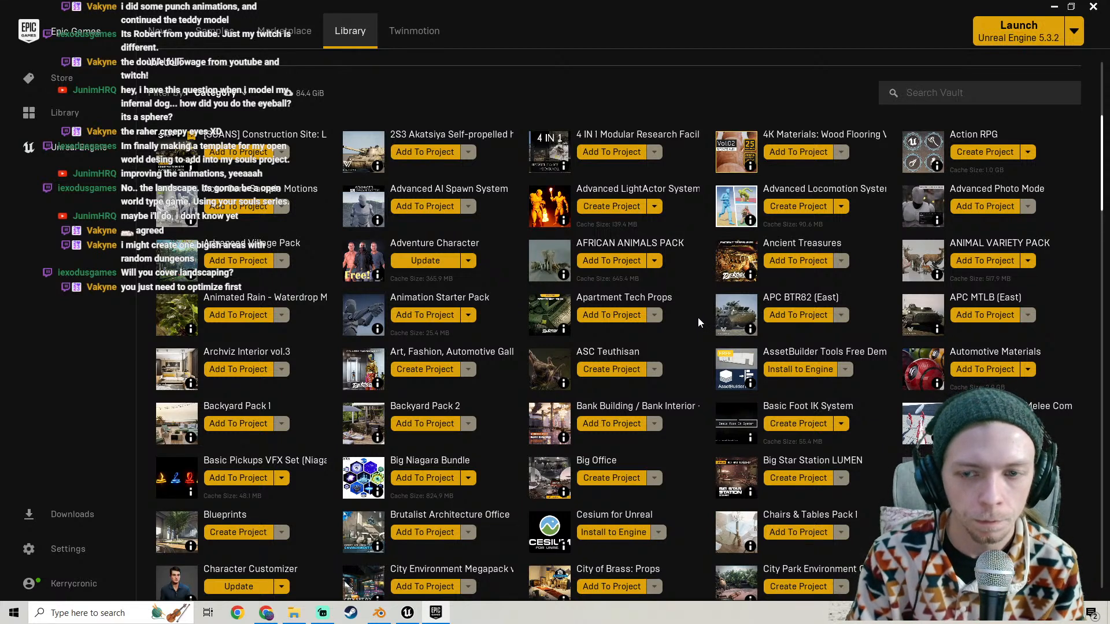
{"action": "type", "text": "brush"}
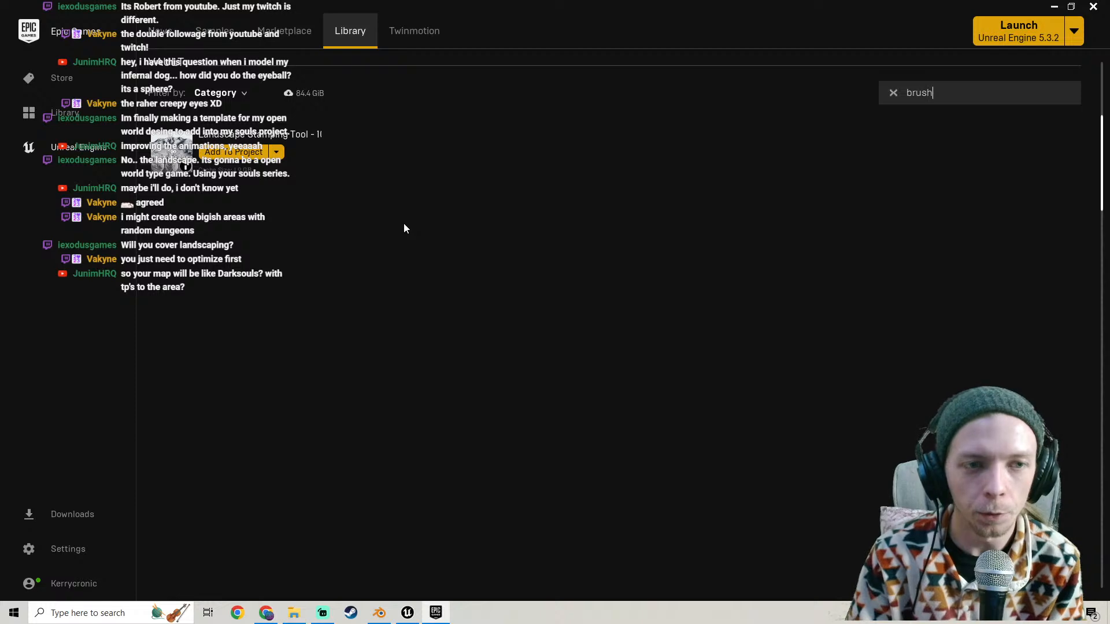
Switch back to Unreal Editor and change the level's editing mode from Selection to Landscape.
{"action": "left_click", "coordinate": [407, 613]}
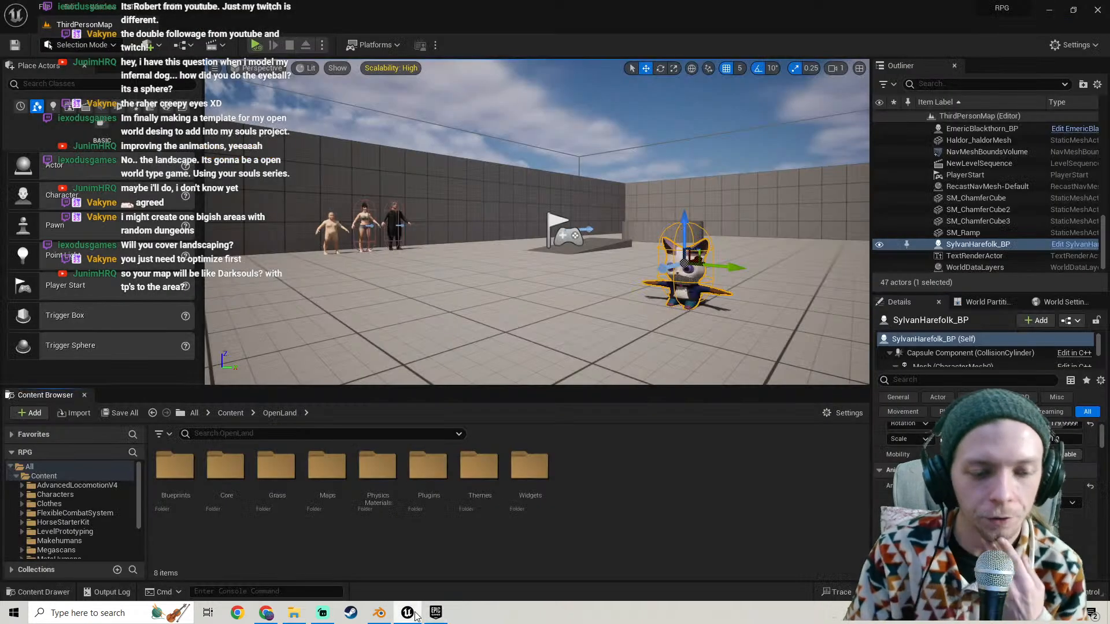
{"action": "key", "text": "f"}
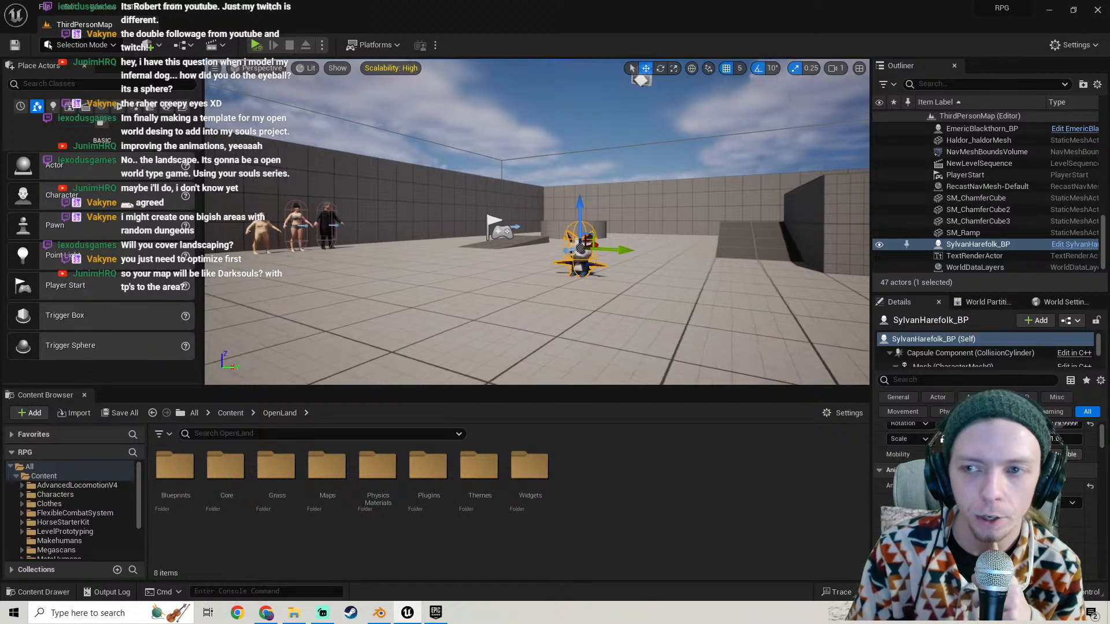
{"action": "right_click_drag", "start_coordinate": [460, 274], "coordinate": [466, 309]}
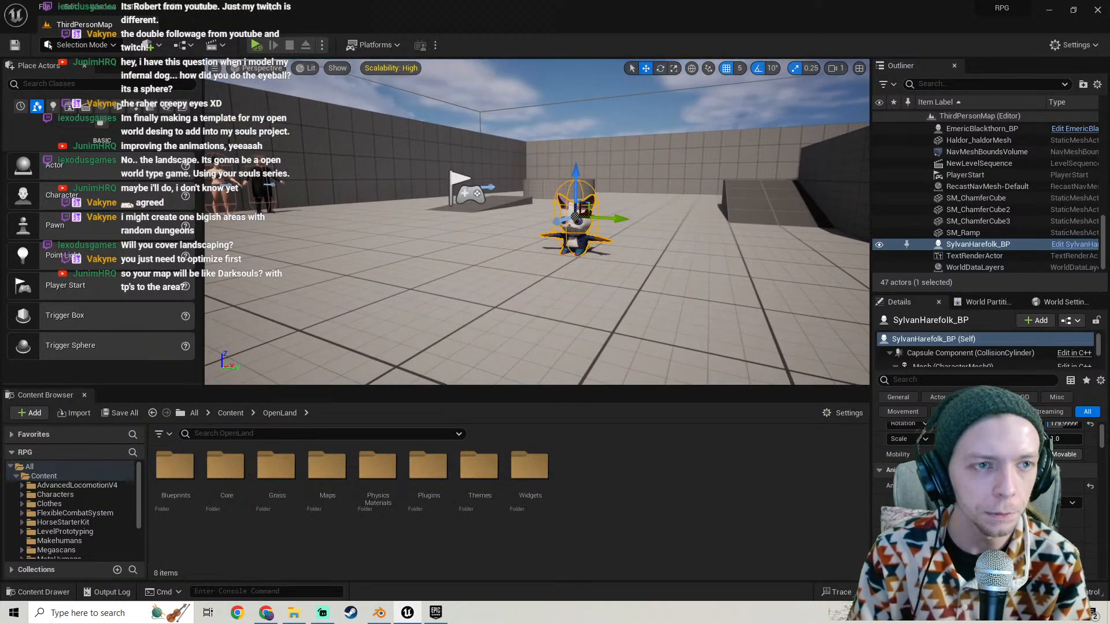
{"action": "left_click", "coordinate": [82, 44]}
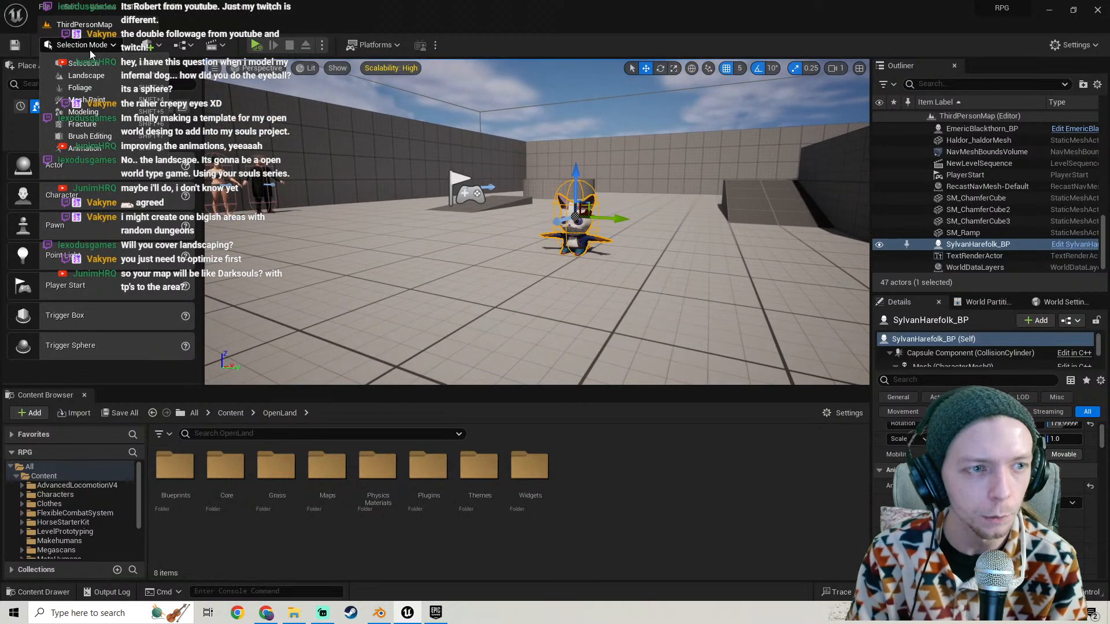
{"action": "left_click", "coordinate": [100, 76]}
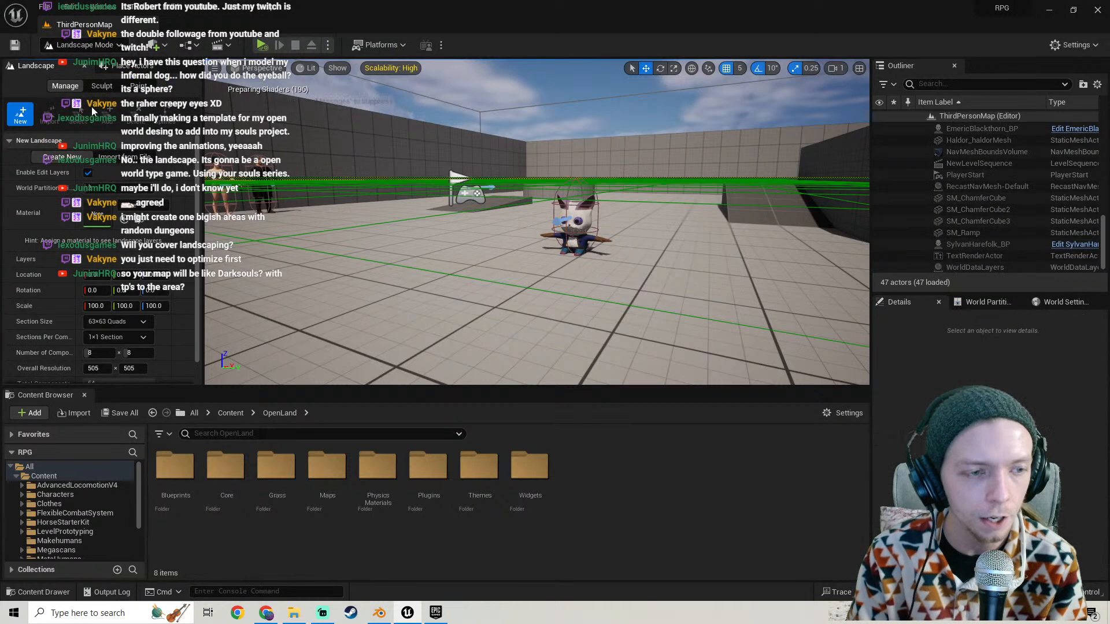
Examine the Section Size and Sections Per Component options for the new landscape.
{"action": "scroll", "coordinate": [115, 289], "scroll_direction": "down", "scroll_amount": 1}
{"action": "left_click", "coordinate": [130, 299]}
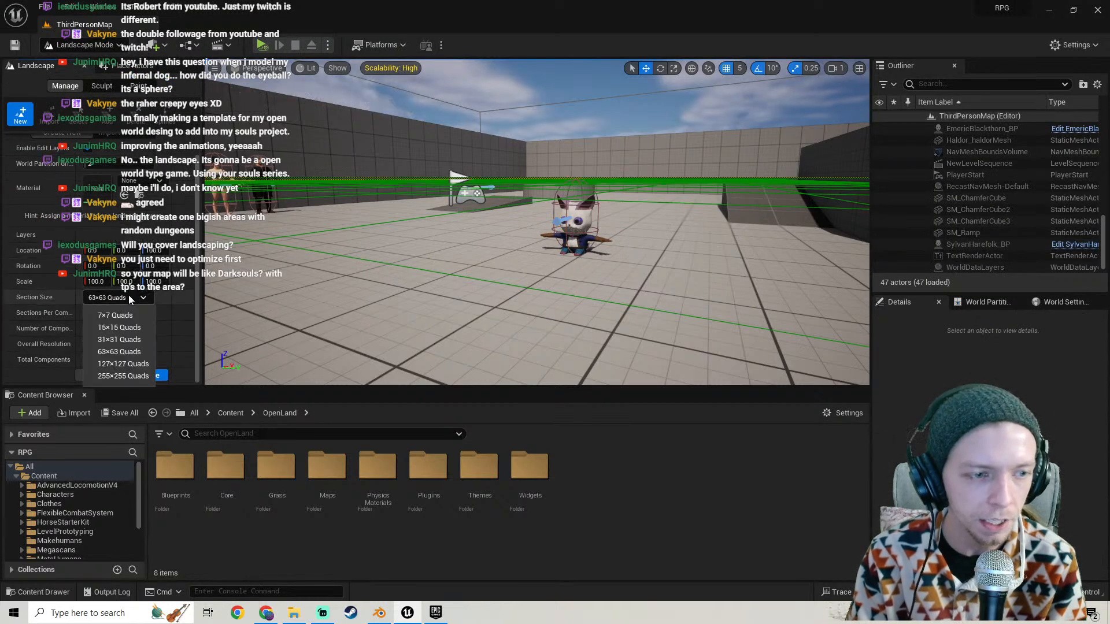
{"action": "left_click", "coordinate": [34, 312]}
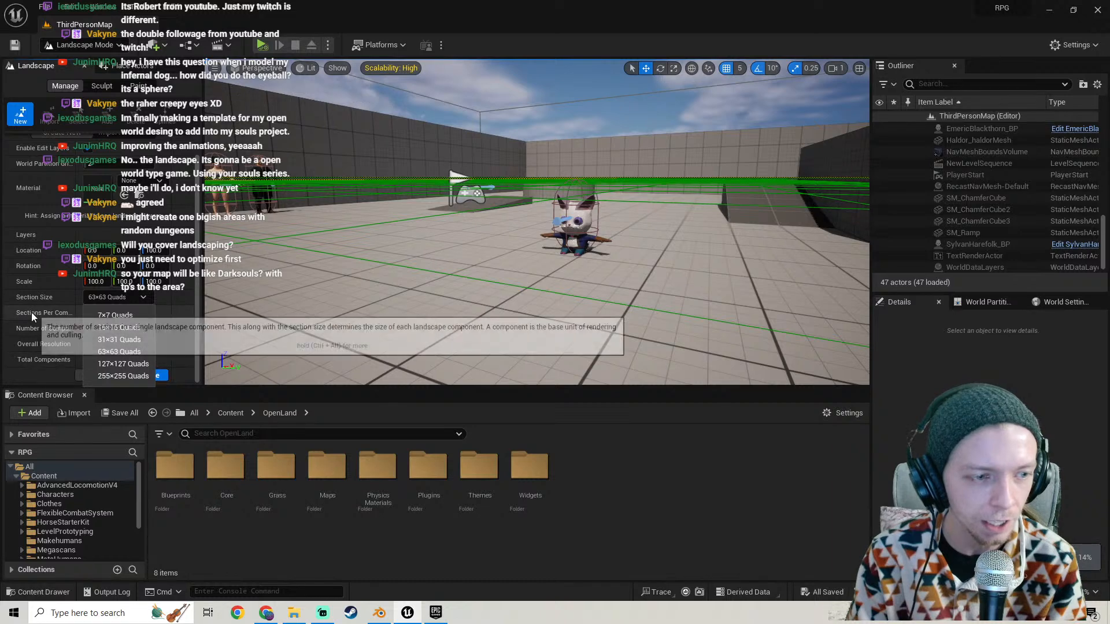
{"action": "left_click", "coordinate": [98, 312]}
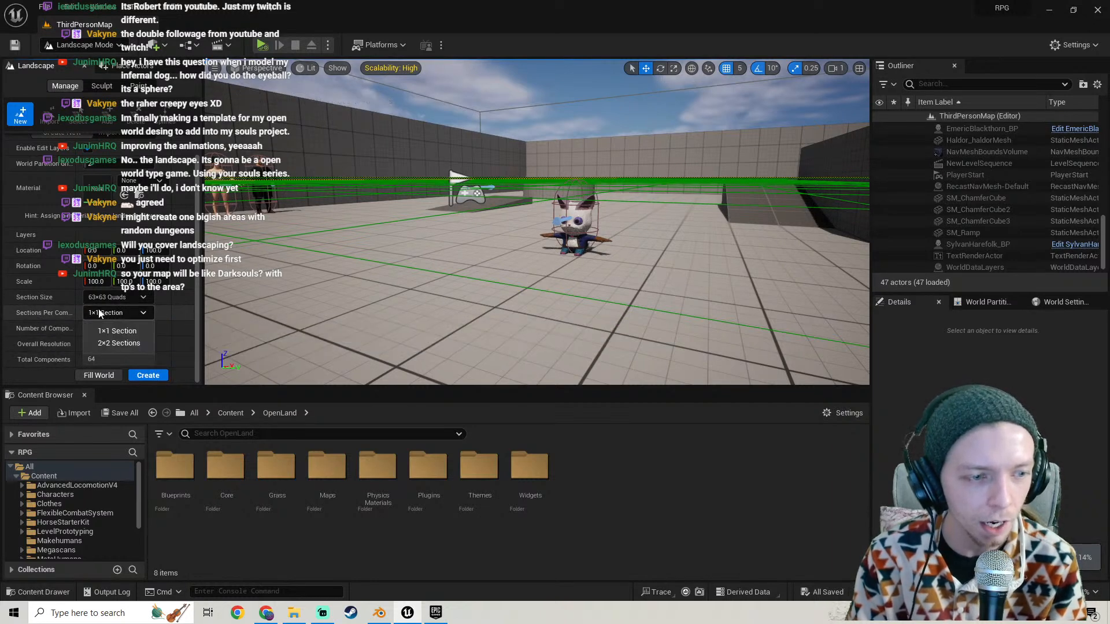
{"action": "left_click", "coordinate": [101, 324]}
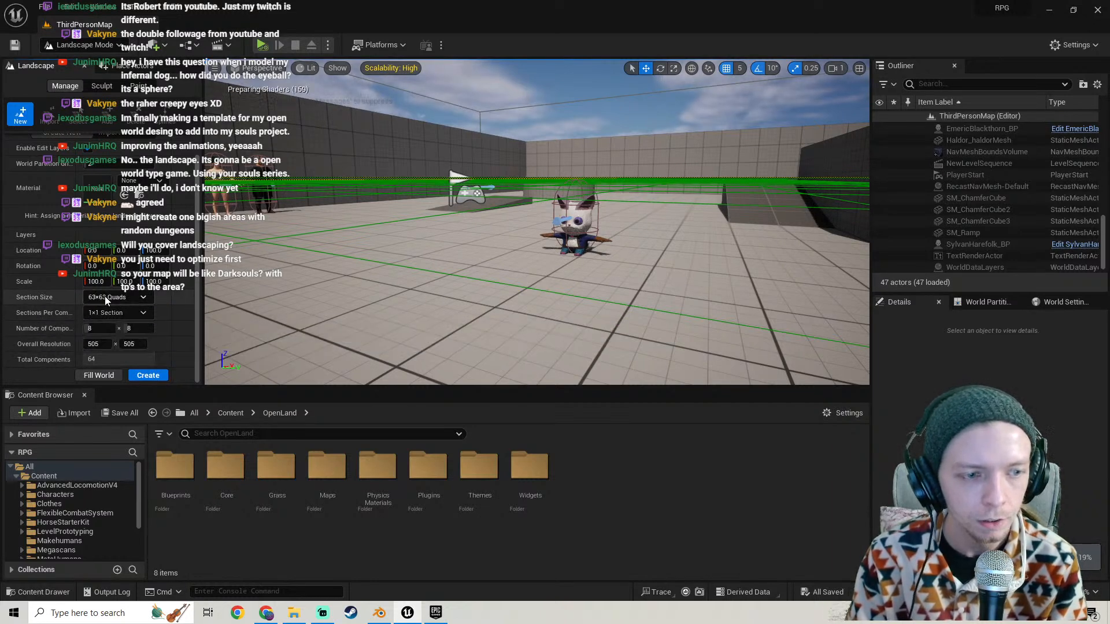
Inspect the new landscape's preview grid from above and outside the walled test arena.
{"action": "right_click_drag", "start_coordinate": [555, 211], "coordinate": [511, 234]}
{"action": "key", "text": "e"}
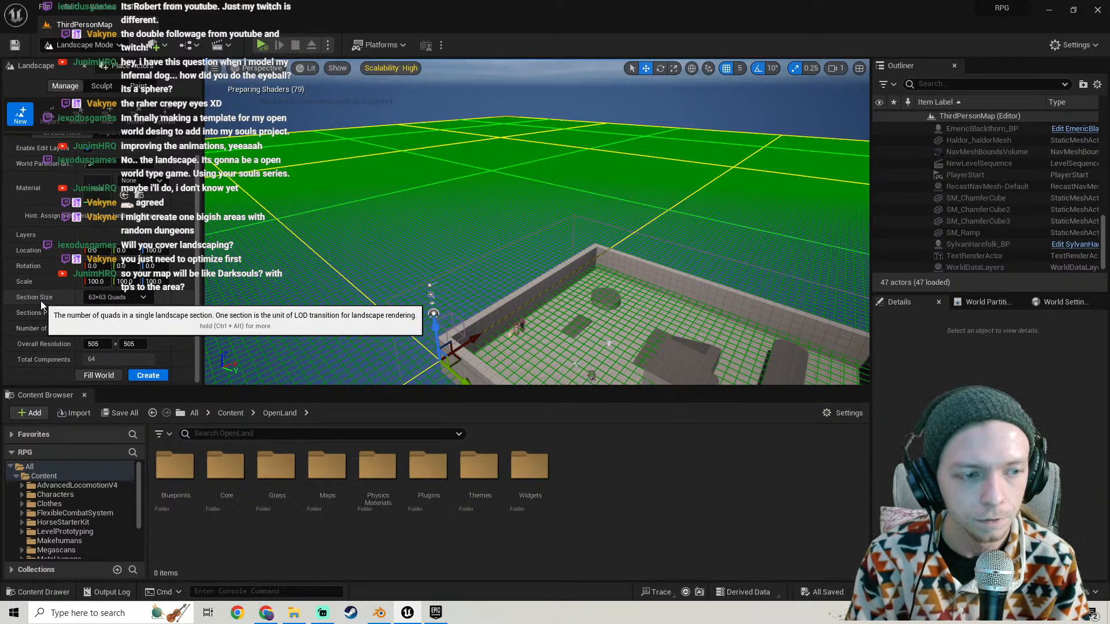
{"action": "left_click", "coordinate": [129, 300]}
{"action": "left_click", "coordinate": [129, 300]}
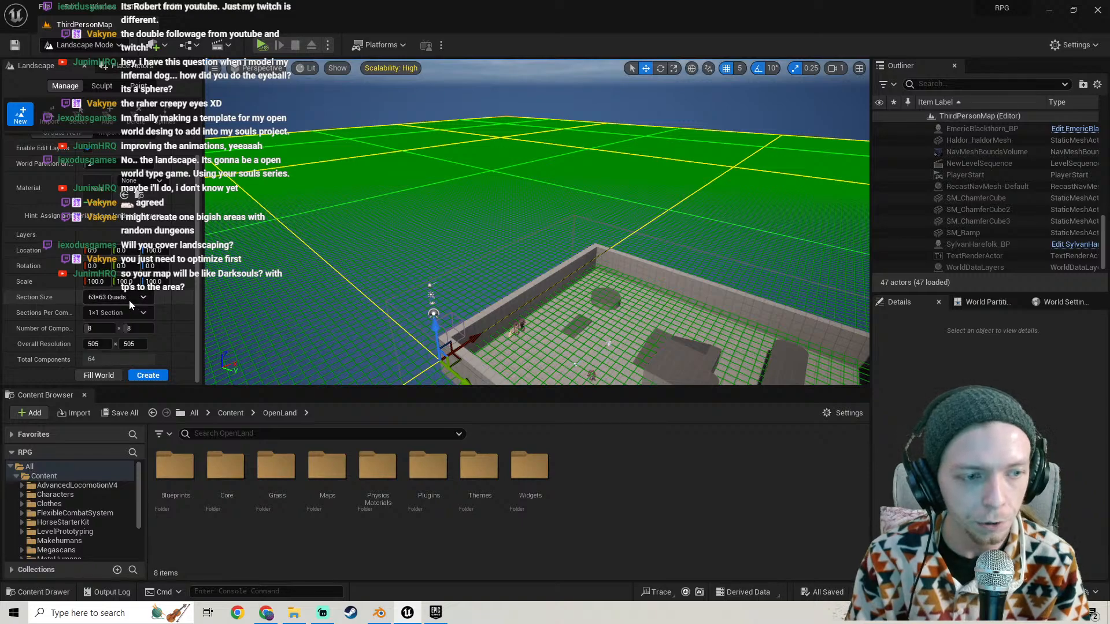
{"action": "right_click_drag", "start_coordinate": [560, 205], "coordinate": [473, 214]}
{"action": "key", "text": "s"}
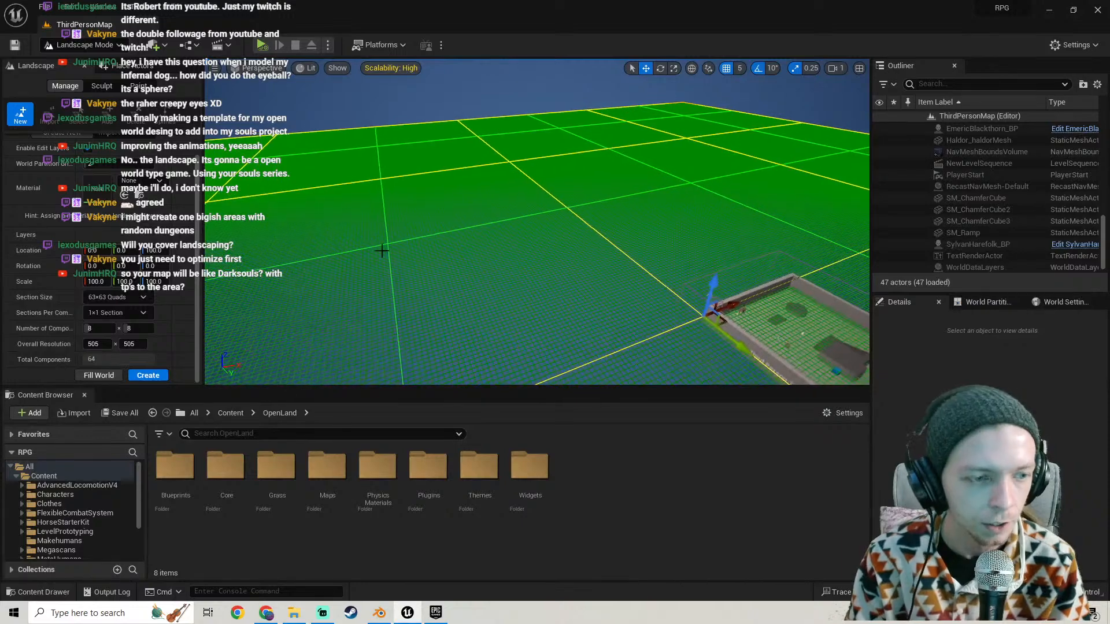
{"action": "right_click_drag", "start_coordinate": [448, 258], "coordinate": [444, 233]}
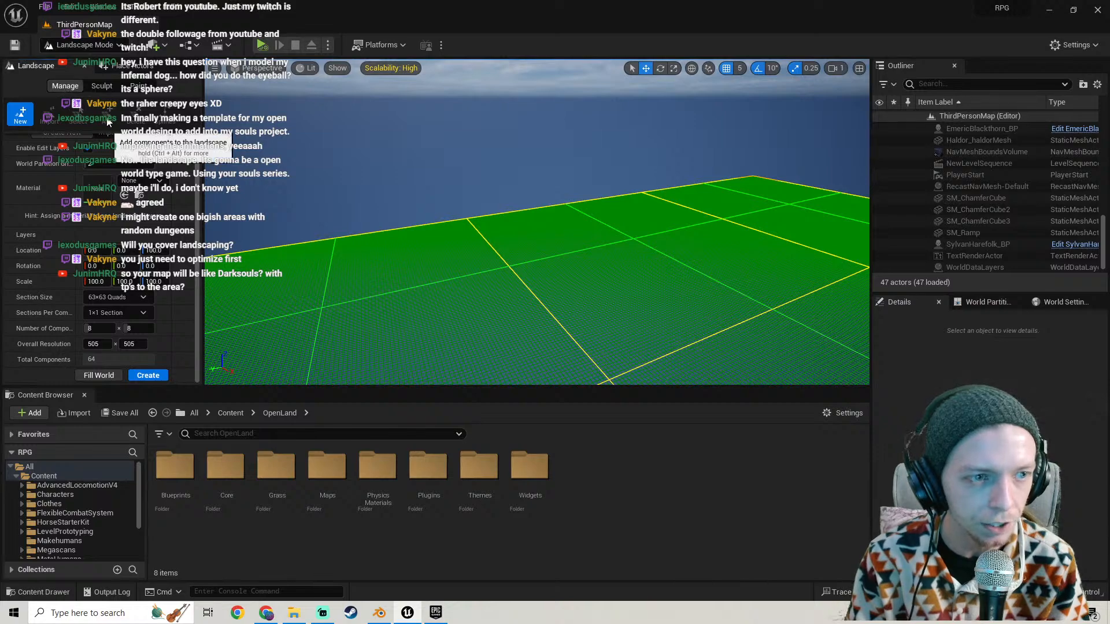
{"action": "right_click_drag", "start_coordinate": [612, 171], "coordinate": [631, 189]}
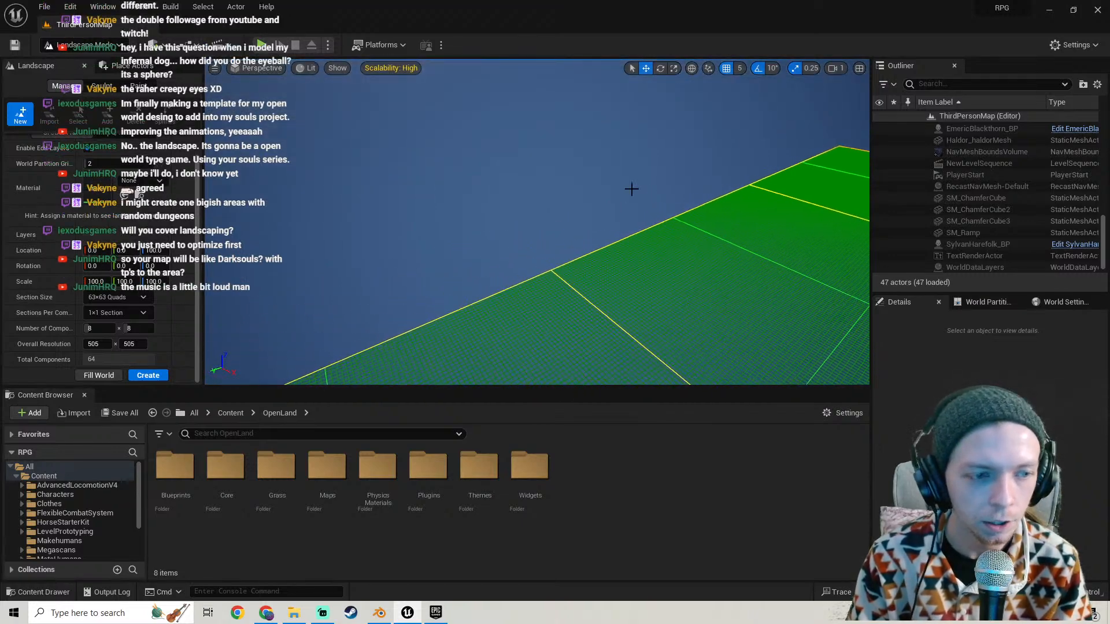
Compare the available Section Size choices with the sections drawn in the landscape preview grid.
{"action": "left_click", "coordinate": [119, 298]}
{"action": "left_click", "coordinate": [133, 297]}
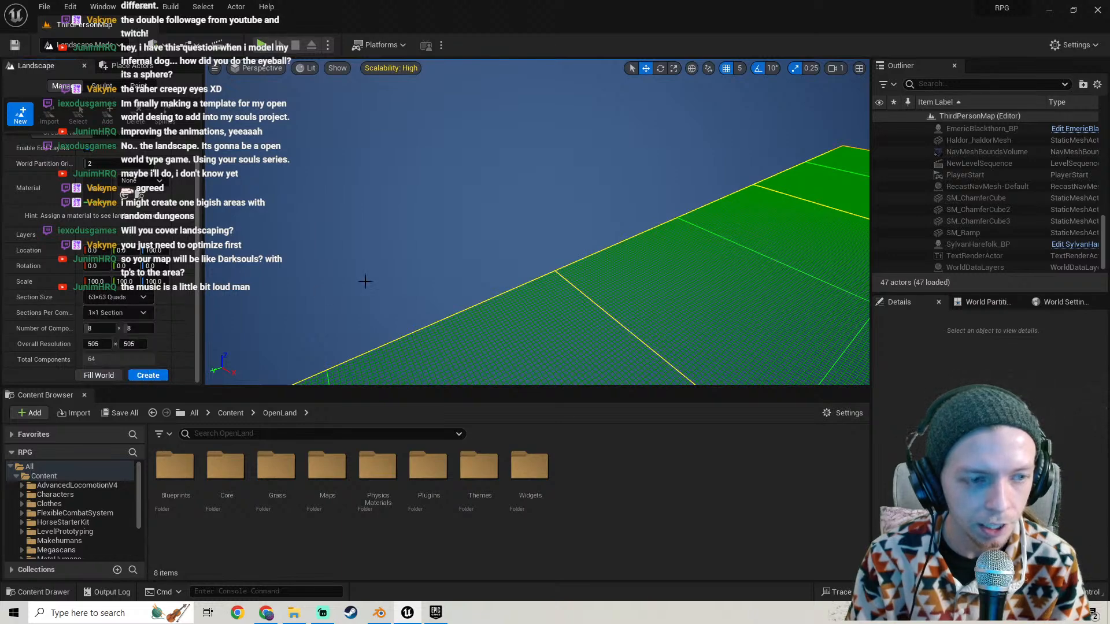
{"action": "right_click_drag", "start_coordinate": [380, 274], "coordinate": [370, 303]}
{"action": "left_click", "coordinate": [95, 298]}
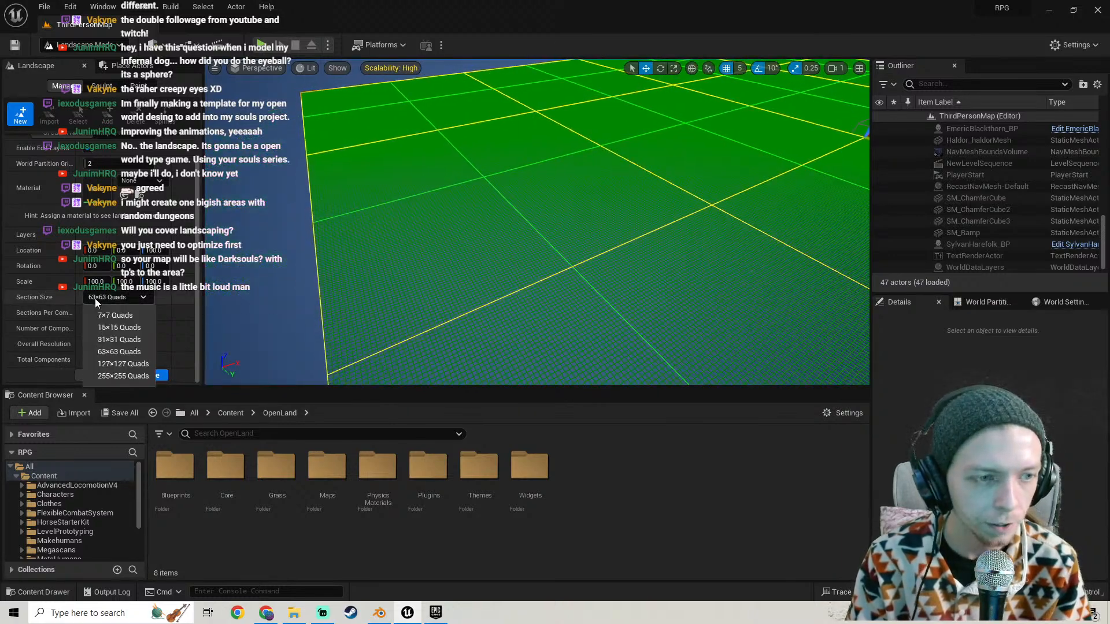
{"action": "left_click", "coordinate": [7, 300]}
{"action": "scroll", "coordinate": [43, 202], "scroll_direction": "up", "scroll_amount": 2}
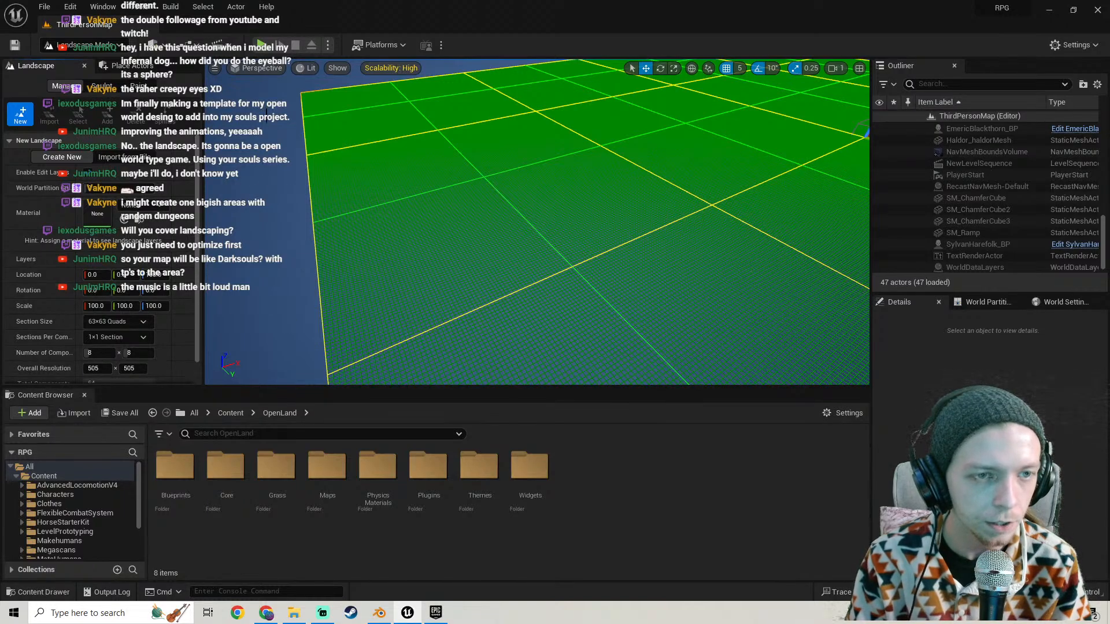
Show the World Partition view and examine how far the landscape preview extends around the arena.
{"action": "right_click_drag", "start_coordinate": [290, 166], "coordinate": [415, 107]}
{"action": "right_click_drag", "start_coordinate": [470, 143], "coordinate": [302, 193]}
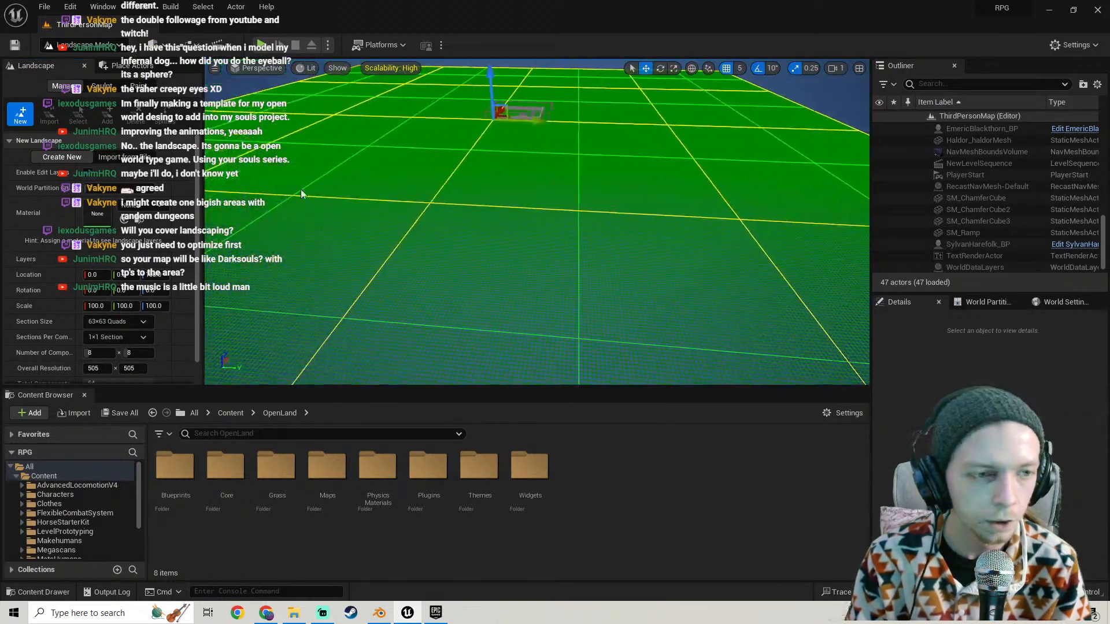
{"action": "left_click", "coordinate": [983, 302]}
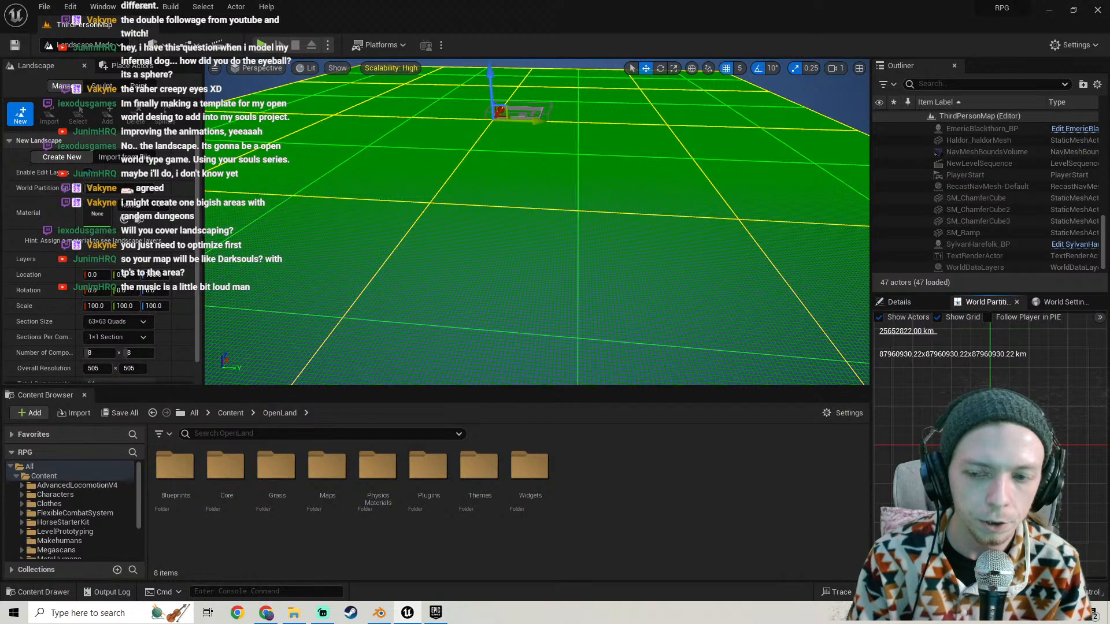
{"action": "right_click_drag", "start_coordinate": [580, 268], "coordinate": [363, 126]}
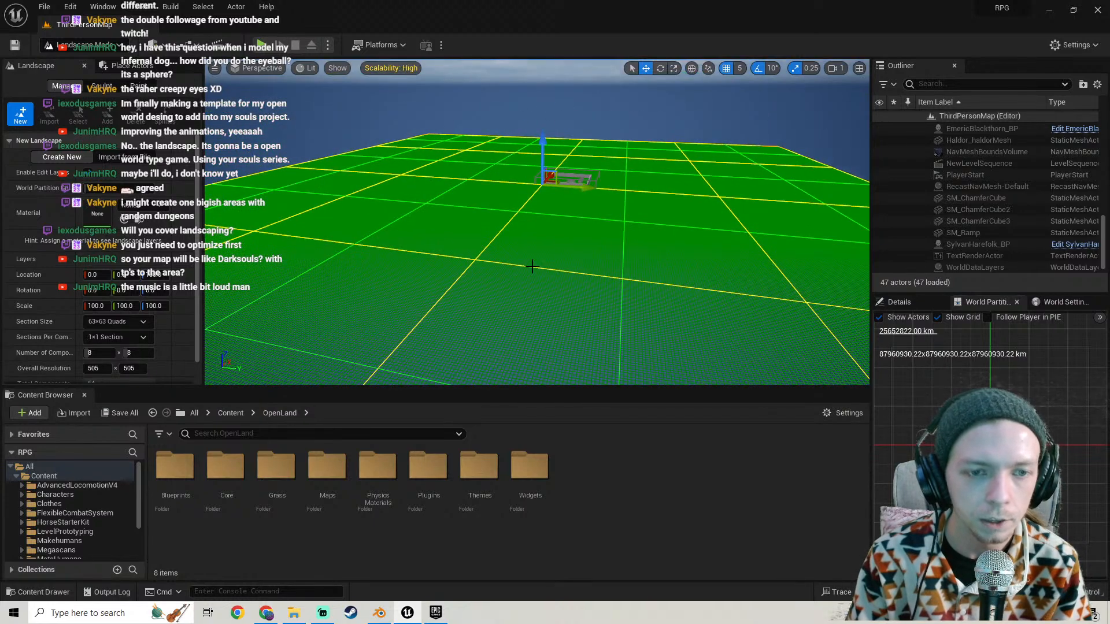
{"action": "mouse_move", "coordinate": [532, 267]}
{"action": "right_mouse_down"}
{"action": "mouse_move", "coordinate": [414, 254]}
{"action": "mouse_move", "coordinate": [494, 264]}
{"action": "mouse_move", "coordinate": [464, 283]}
{"action": "mouse_move", "coordinate": [529, 265]}
{"action": "right_mouse_up"}
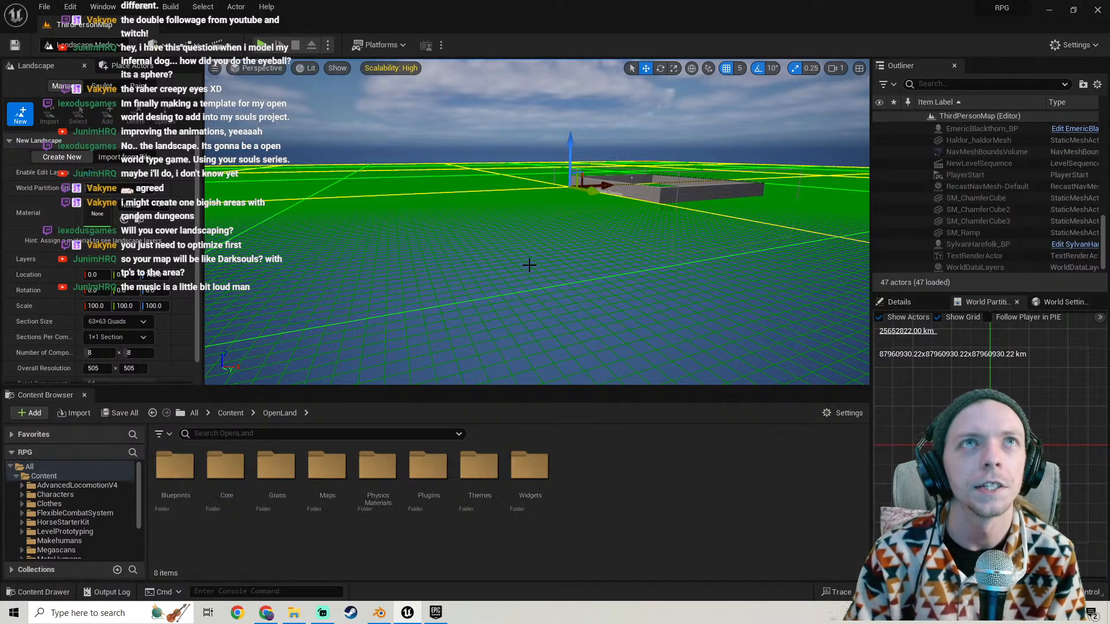
Switch to the browser to check the music playing on YouTube and return to Unreal Editor.
{"action": "left_click", "coordinate": [266, 614]}
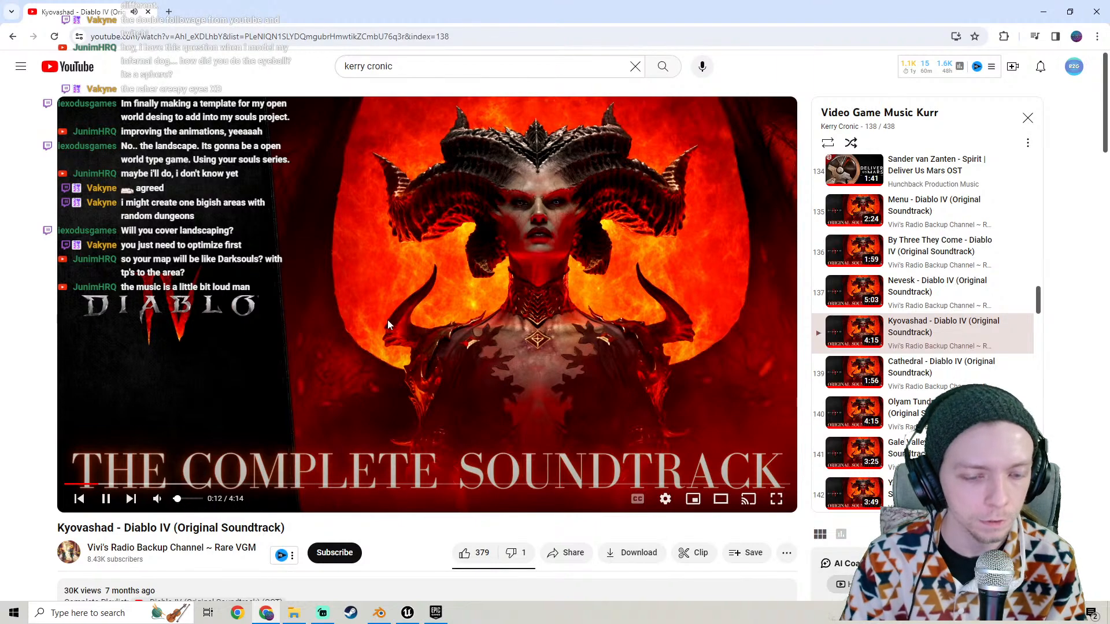
{"action": "left_click", "coordinate": [407, 612]}
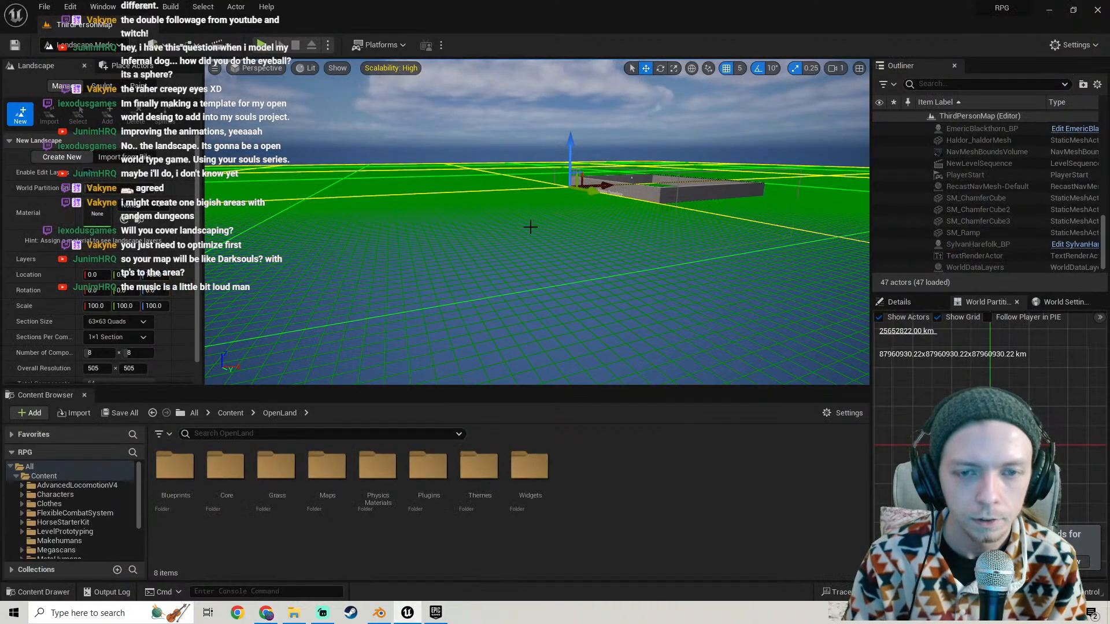
{"action": "right_click_drag", "start_coordinate": [472, 281], "coordinate": [496, 284]}
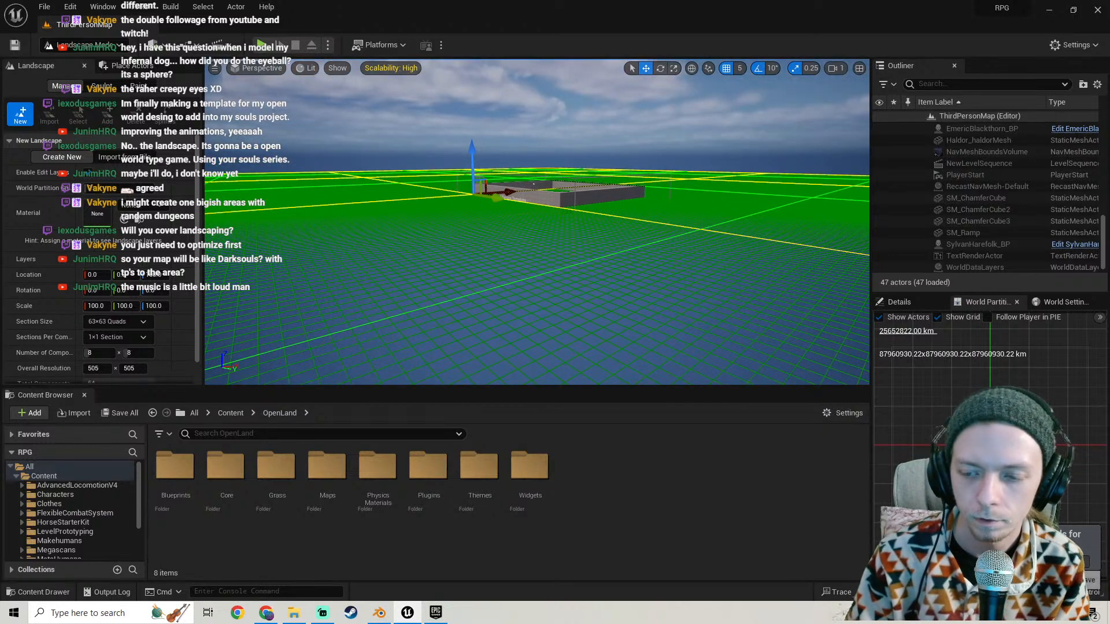
Change the level's editing mode to Selection and view the Sylvan Harefolk character up close in the arena.
{"action": "left_click", "coordinate": [81, 44]}
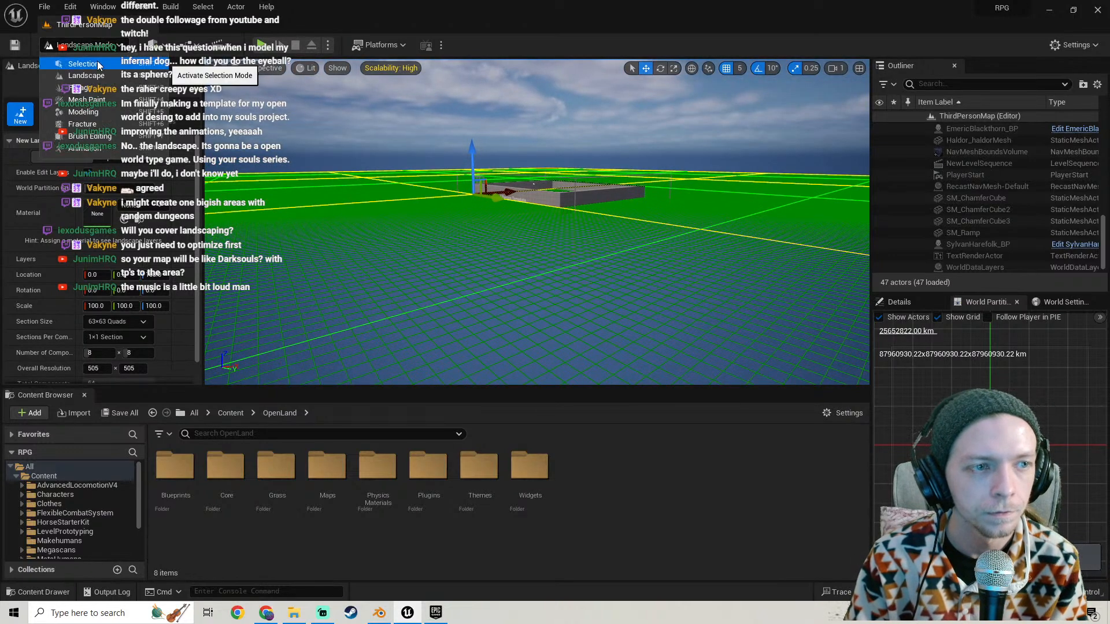
{"action": "left_click", "coordinate": [97, 61]}
{"action": "right_click_drag", "start_coordinate": [509, 291], "coordinate": [636, 285]}
{"action": "key", "text": "w"}
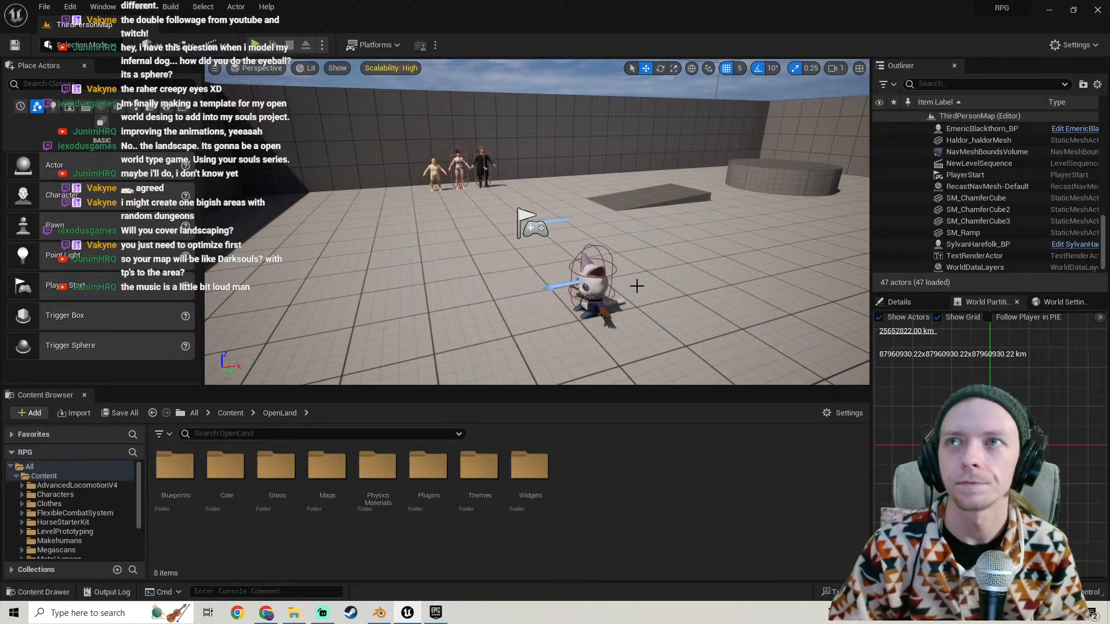
{"action": "right_click_drag", "start_coordinate": [479, 268], "coordinate": [484, 266]}
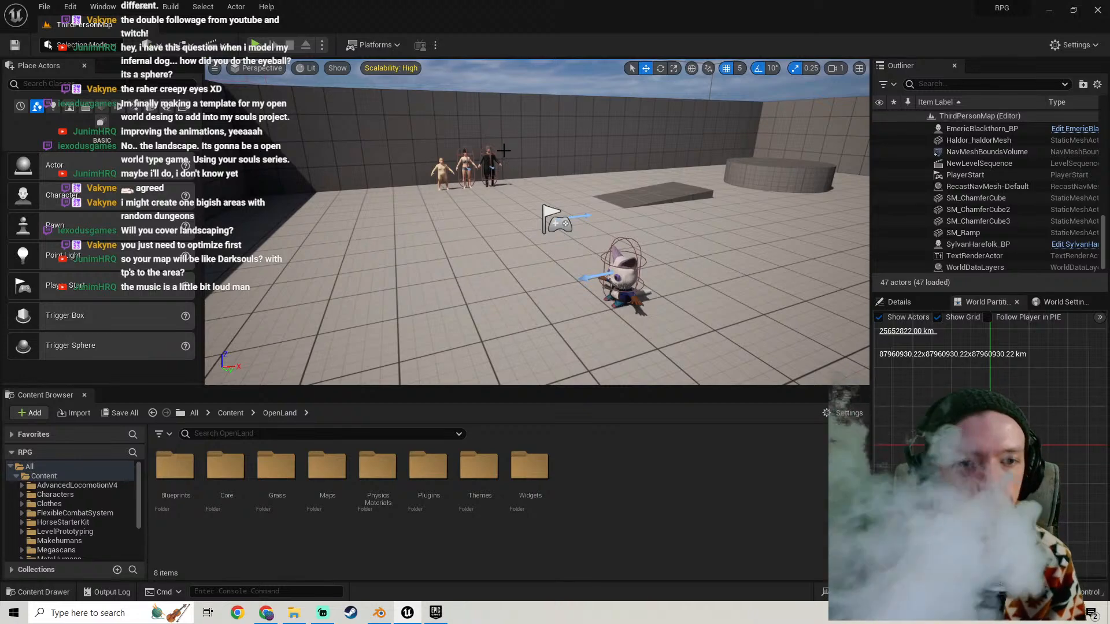
{"action": "right_click_drag", "start_coordinate": [507, 204], "coordinate": [535, 202]}
{"action": "mouse_move", "coordinate": [420, 242]}
{"action": "right_mouse_down"}
{"action": "mouse_move", "coordinate": [435, 241]}
{"action": "mouse_move", "coordinate": [420, 242]}
{"action": "right_mouse_up"}
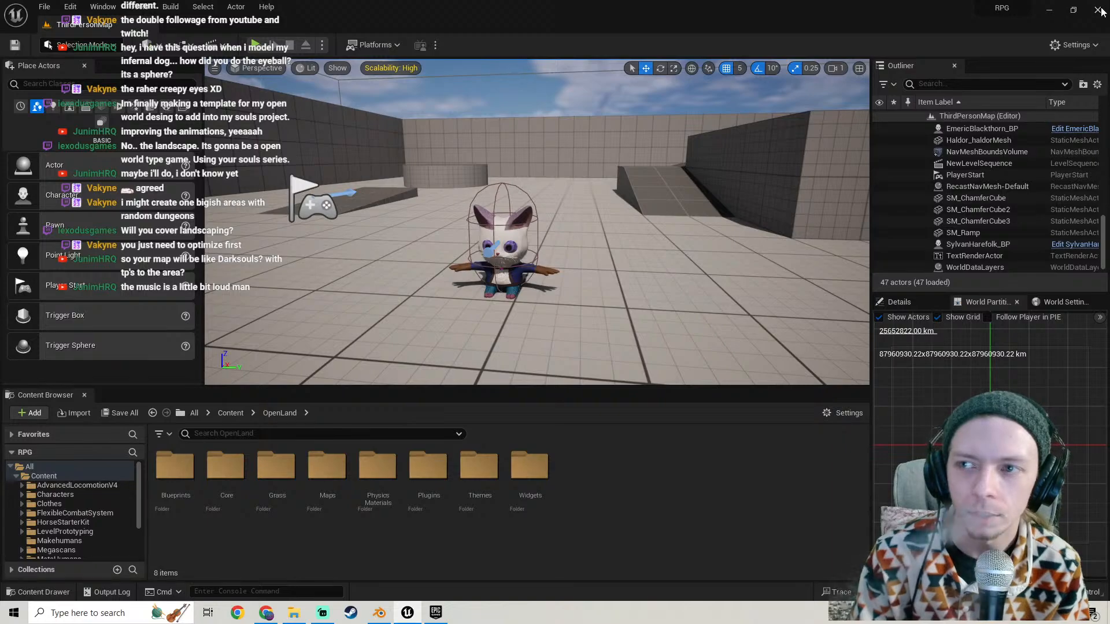
Close Unreal Editor and preview Sylvan Harefolk's existing animation in Blender.
{"action": "left_click", "coordinate": [1097, 9]}
{"action": "left_click", "coordinate": [379, 612]}
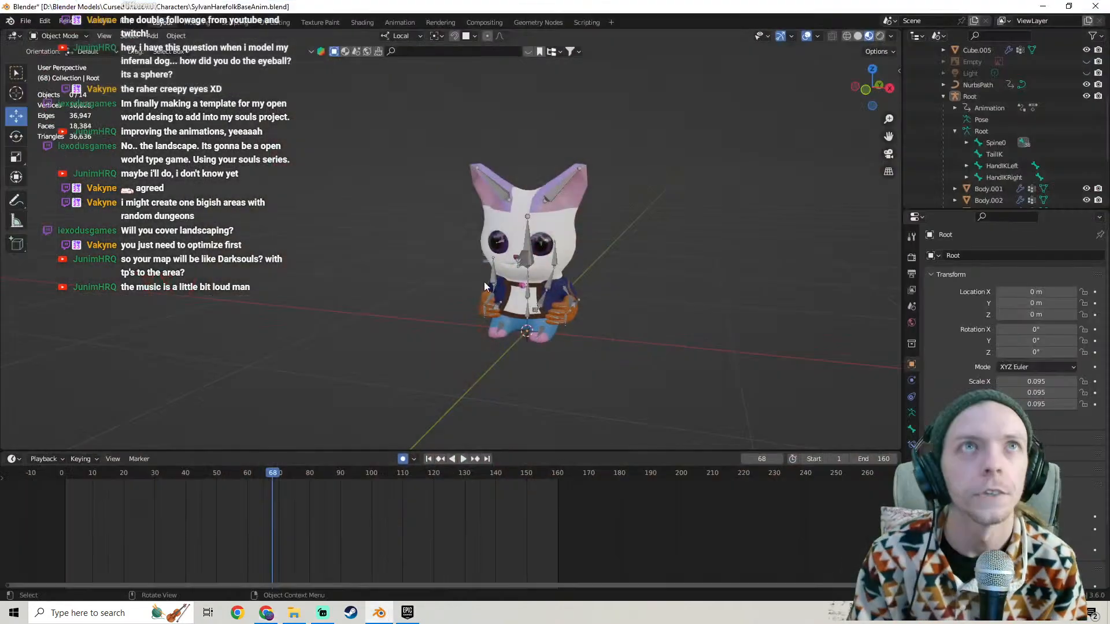
{"action": "middle_click_drag", "start_coordinate": [485, 283], "coordinate": [251, 80]}
{"action": "key", "text": "space"}
{"action": "key", "text": "space"}
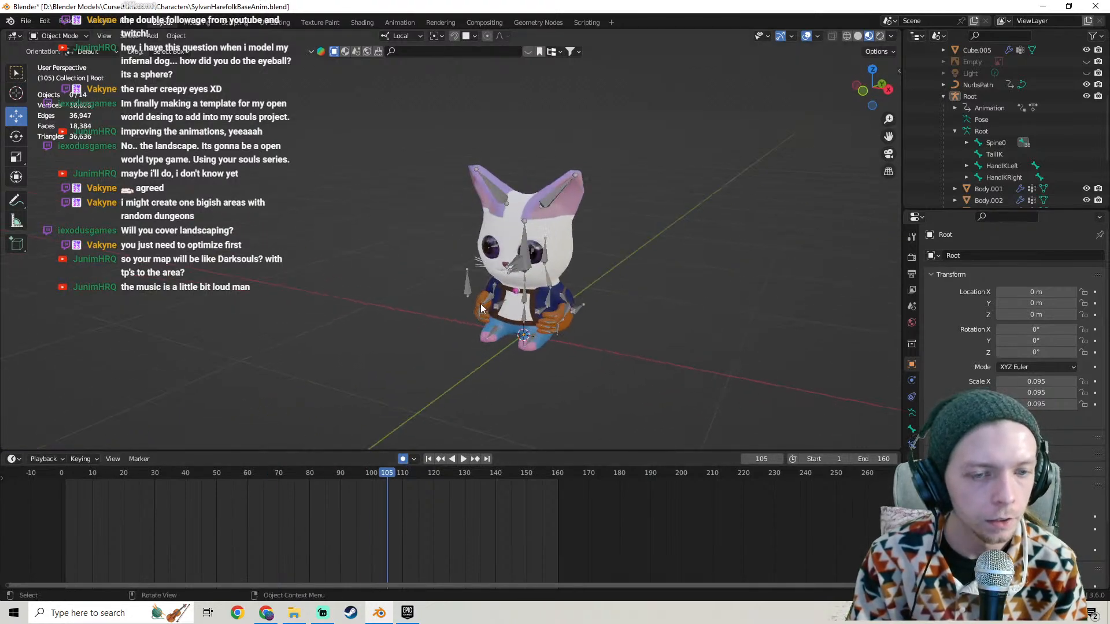
Select Sylvan Harefolk's Root armature and switch it to Pose Mode.
{"action": "left_click", "coordinate": [520, 247]}
{"action": "left_click", "coordinate": [53, 36]}
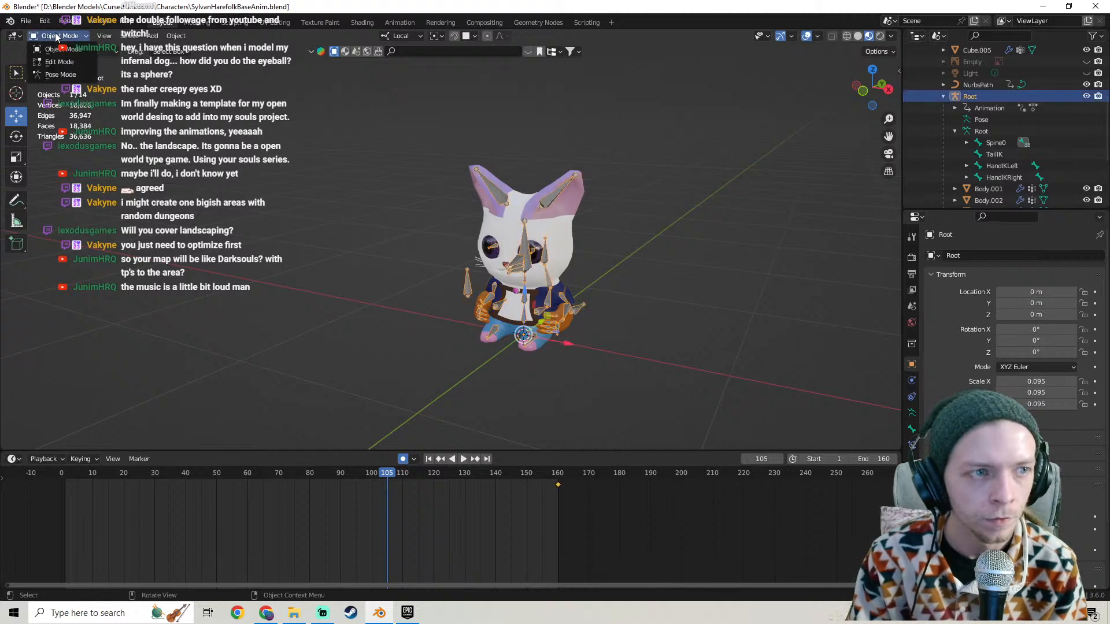
{"action": "left_click", "coordinate": [57, 81]}
{"action": "middle_click_drag", "start_coordinate": [603, 276], "coordinate": [455, 318]}
{"action": "scroll", "coordinate": [455, 318], "scroll_direction": "up", "scroll_amount": 4}
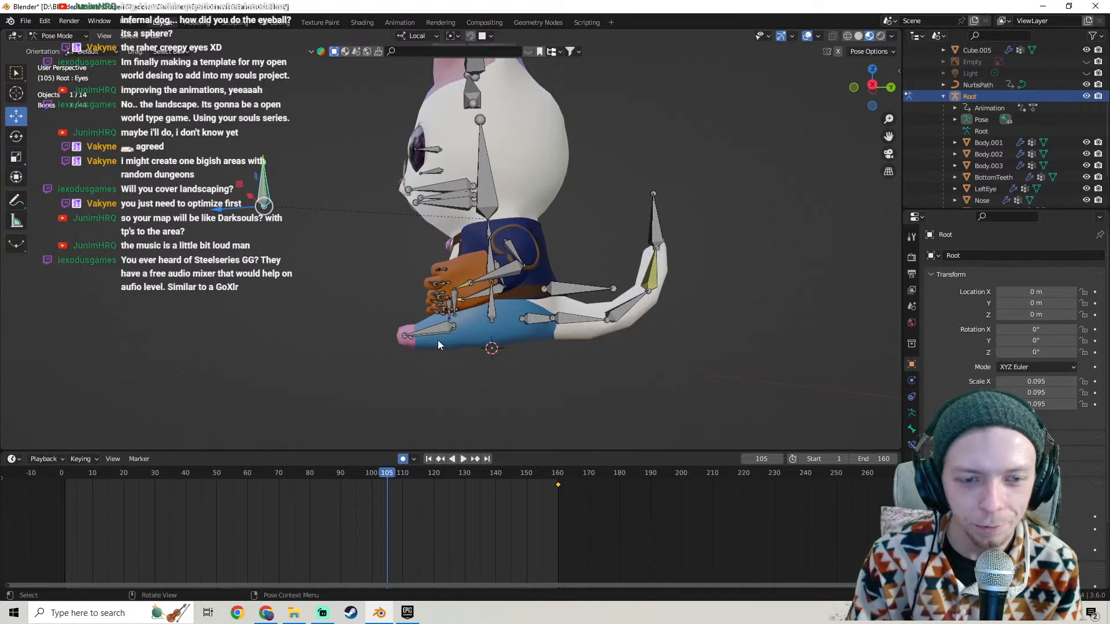
Select the FootLeft bone and play back the animation from frame 0.
{"action": "middle_click_drag", "start_coordinate": [417, 339], "coordinate": [605, 321]}
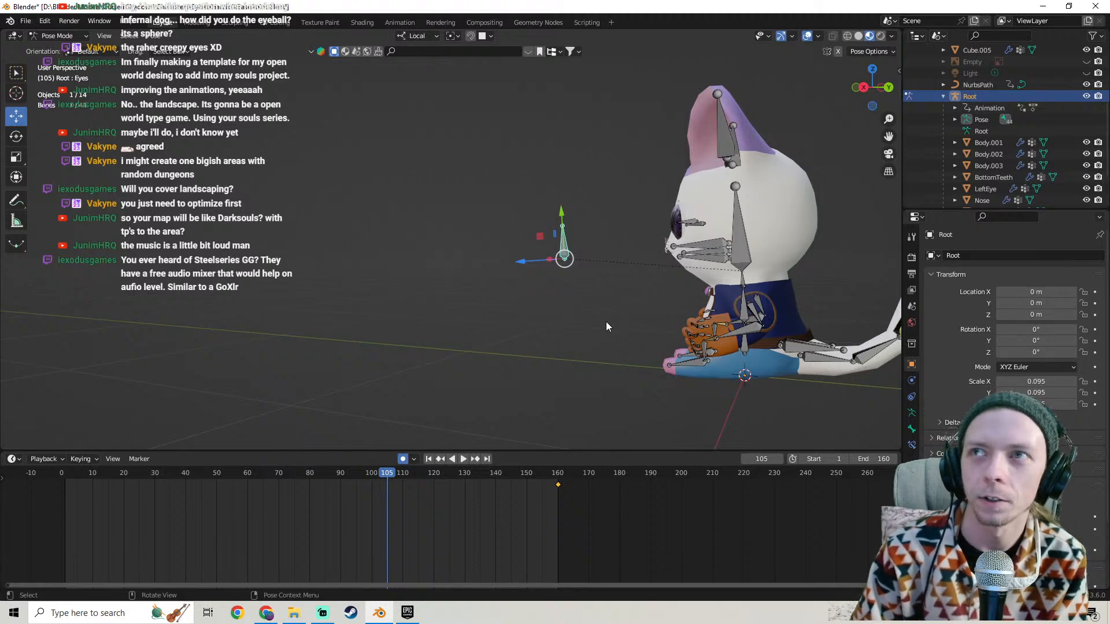
{"action": "middle_click_drag", "start_coordinate": [585, 185], "coordinate": [455, 241]}
{"action": "scroll", "coordinate": [515, 278], "scroll_direction": "up", "scroll_amount": 2}
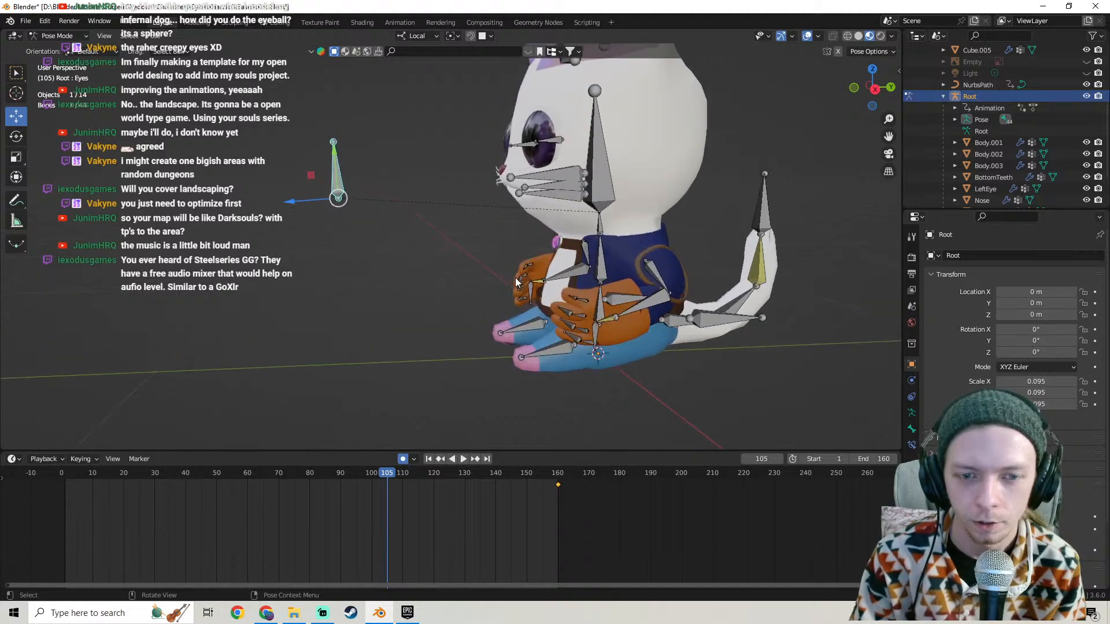
{"action": "middle_click_drag", "start_coordinate": [515, 277], "coordinate": [440, 230], "text": "shift"}
{"action": "left_click", "coordinate": [459, 269]}
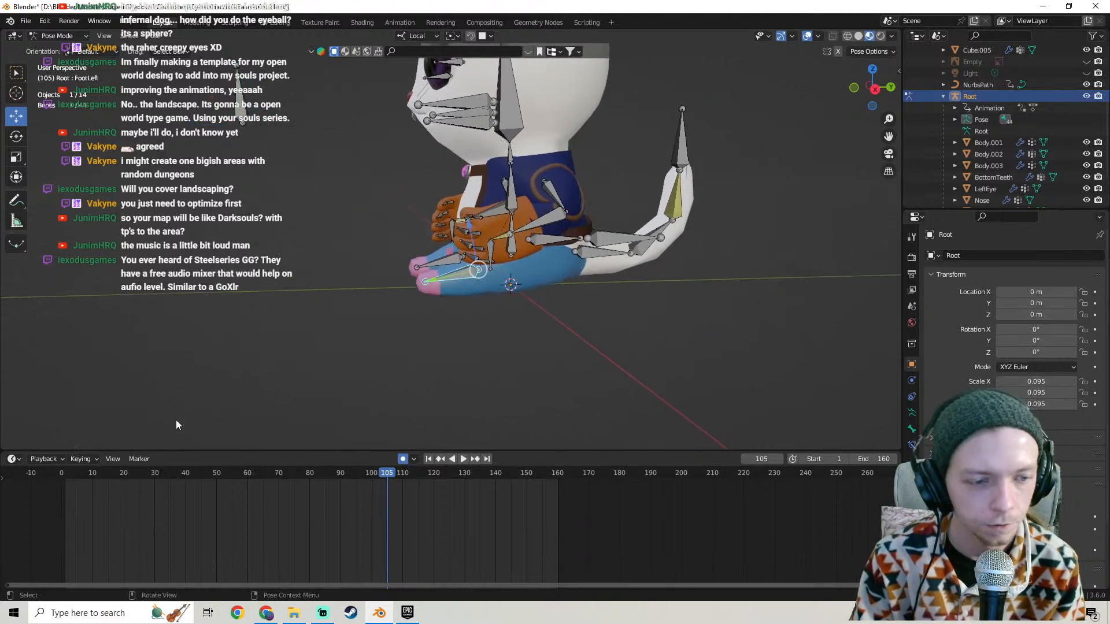
{"action": "left_click", "coordinate": [60, 477]}
{"action": "key", "text": "space"}
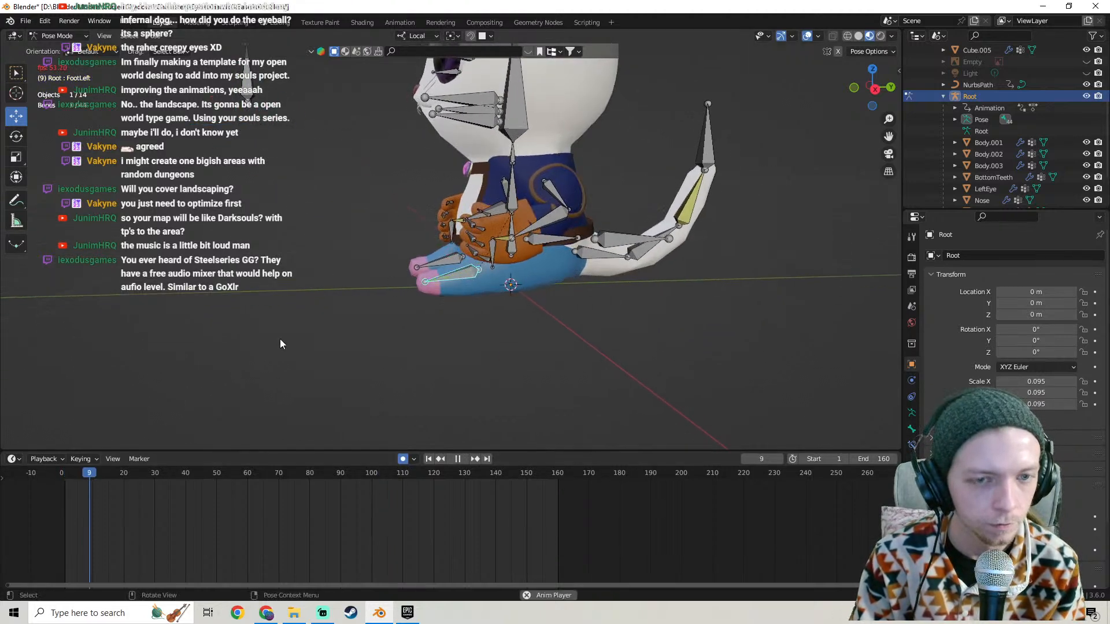
{"action": "key", "text": "space"}
Select all bones and delete their keyframes at frames 40, 80, 120 and 160, keeping the one at frame 0.
{"action": "key", "text": "a"}
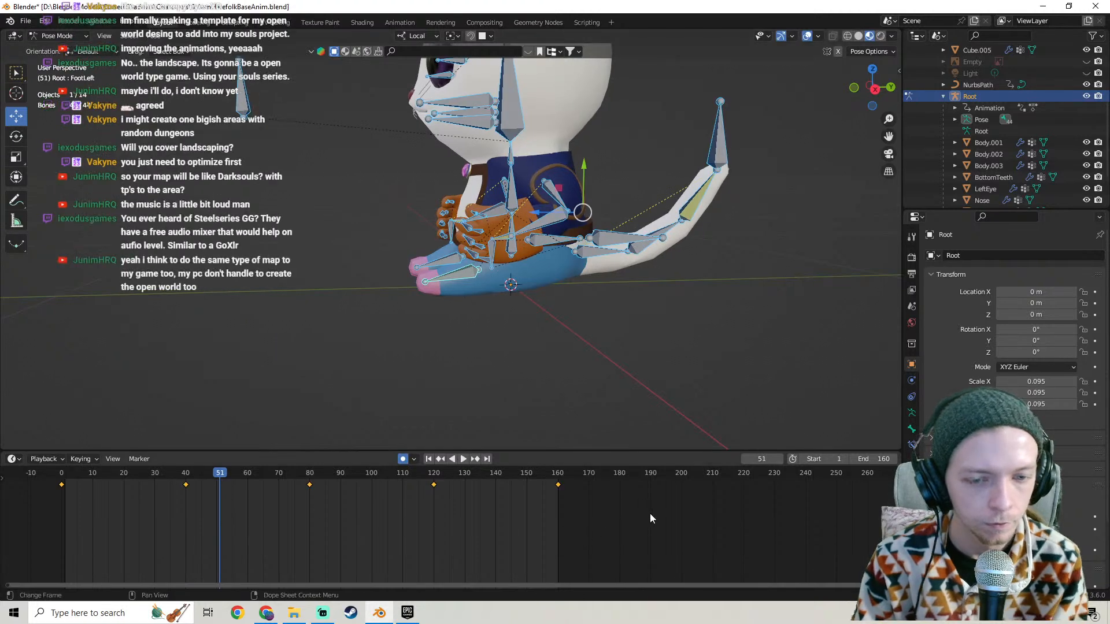
{"action": "left_click_drag", "start_coordinate": [640, 512], "coordinate": [180, 484]}
{"action": "key", "text": "Delete"}
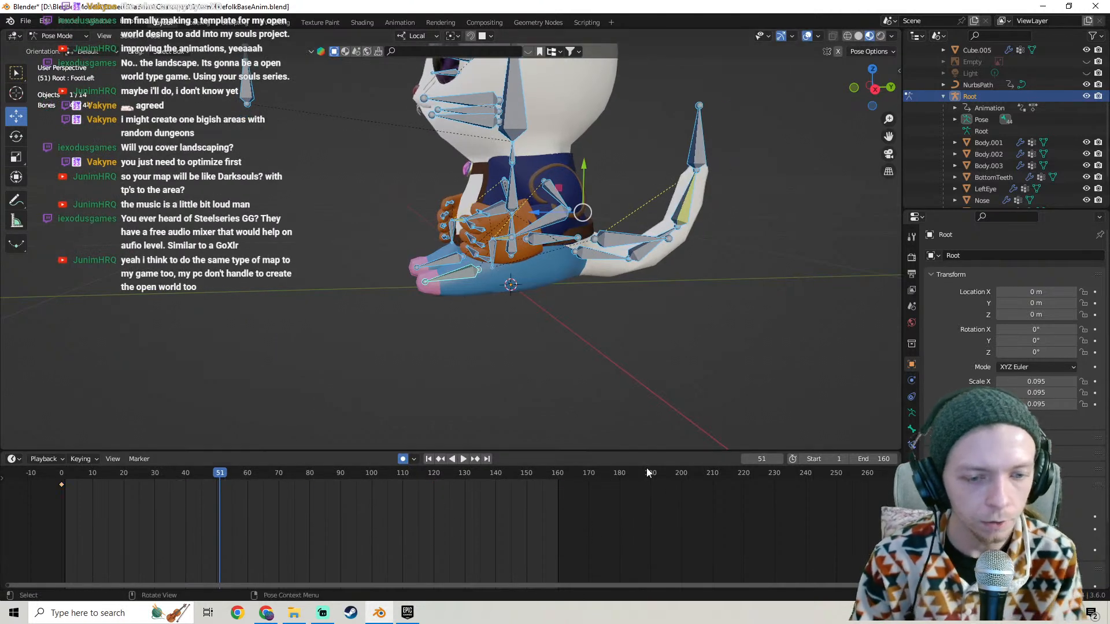
Set the animation's end frame to 80.
{"action": "left_click", "coordinate": [872, 460]}
{"action": "type", "text": "80"}
{"action": "key", "text": "Return"}
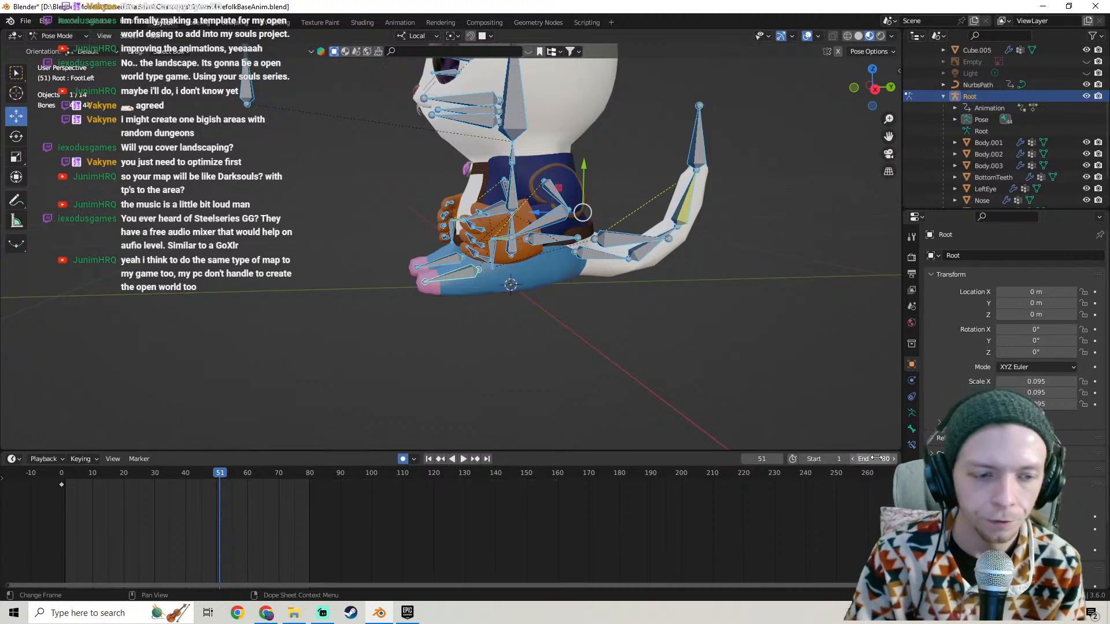
Select the Spine0 bone and set the current frame to 40.
{"action": "middle_click_drag", "start_coordinate": [537, 300], "coordinate": [497, 232]}
{"action": "left_click", "coordinate": [494, 228]}
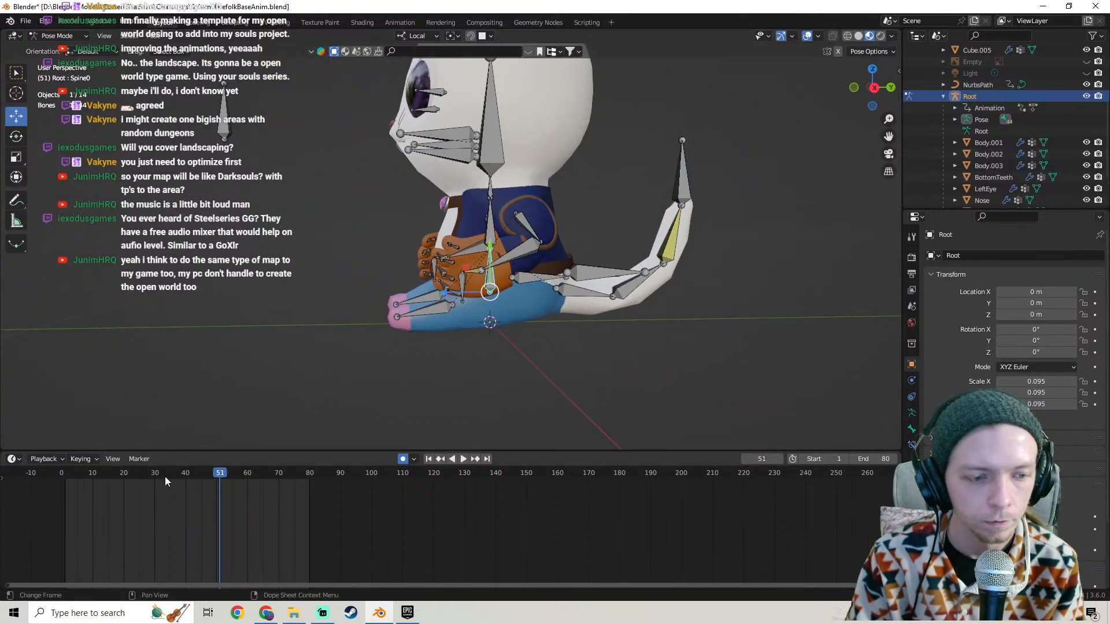
{"action": "mouse_move", "coordinate": [183, 477]}
{"action": "left_mouse_down"}
{"action": "mouse_move", "coordinate": [191, 494]}
{"action": "mouse_move", "coordinate": [185, 476]}
{"action": "left_mouse_up"}
Try raising the Spine0 bone along its local Y axis by about 0.44 m and about 0.61 m, undoing the moves.
{"action": "key", "text": "g"}
{"action": "key", "text": "y"}
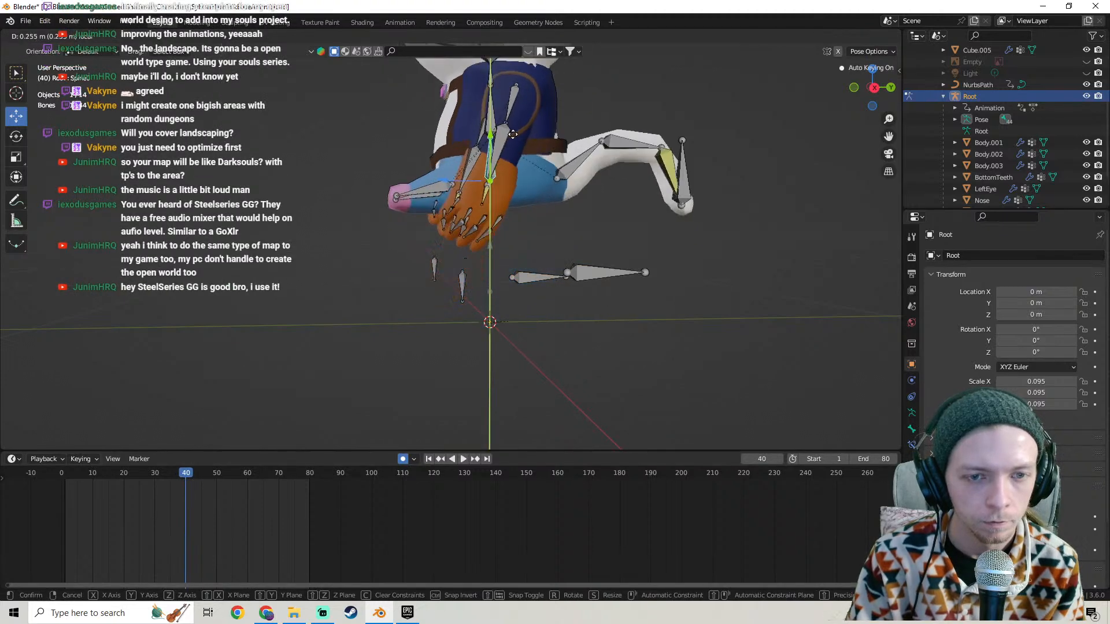
{"action": "left_click", "coordinate": [524, 69]}
{"action": "key", "text": "KP_3"}
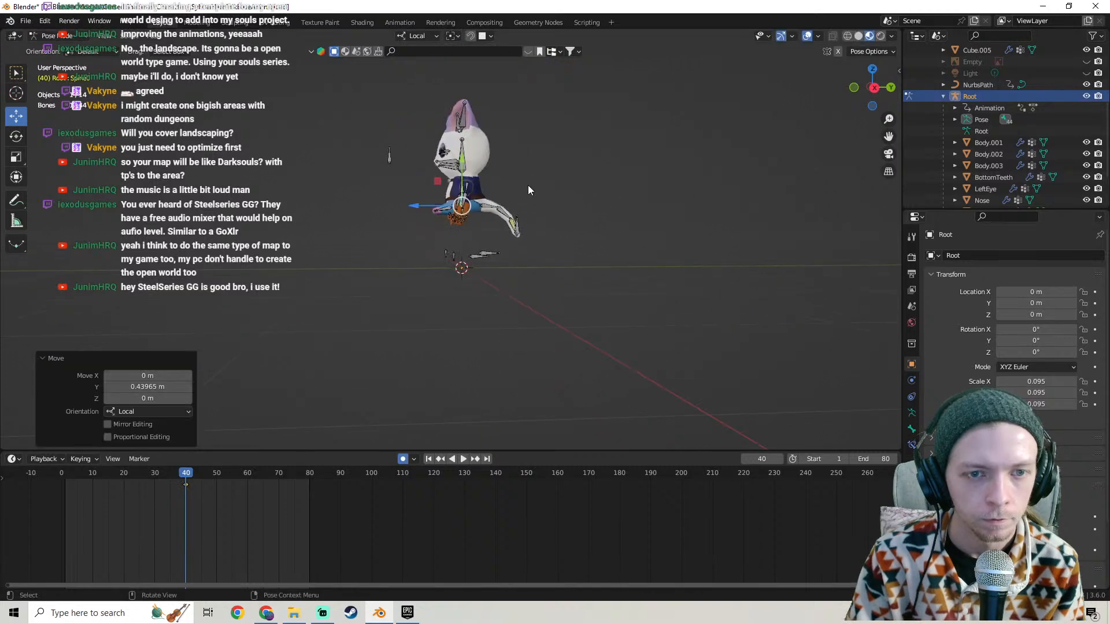
{"action": "key", "text": "ctrl+z"}
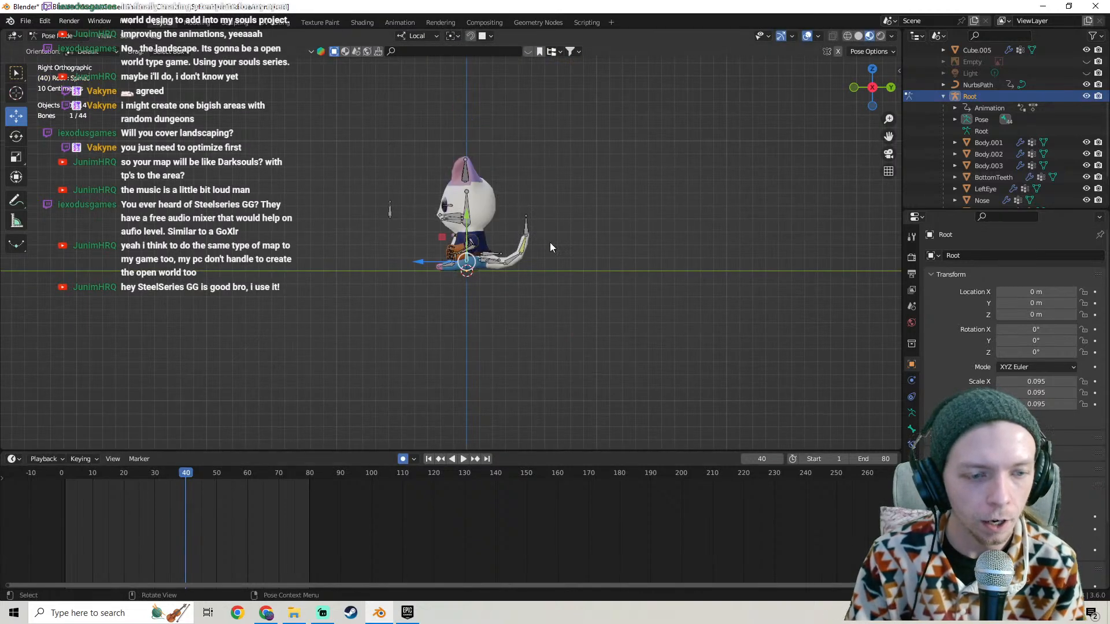
{"action": "key", "text": "ctrl+shift+z"}
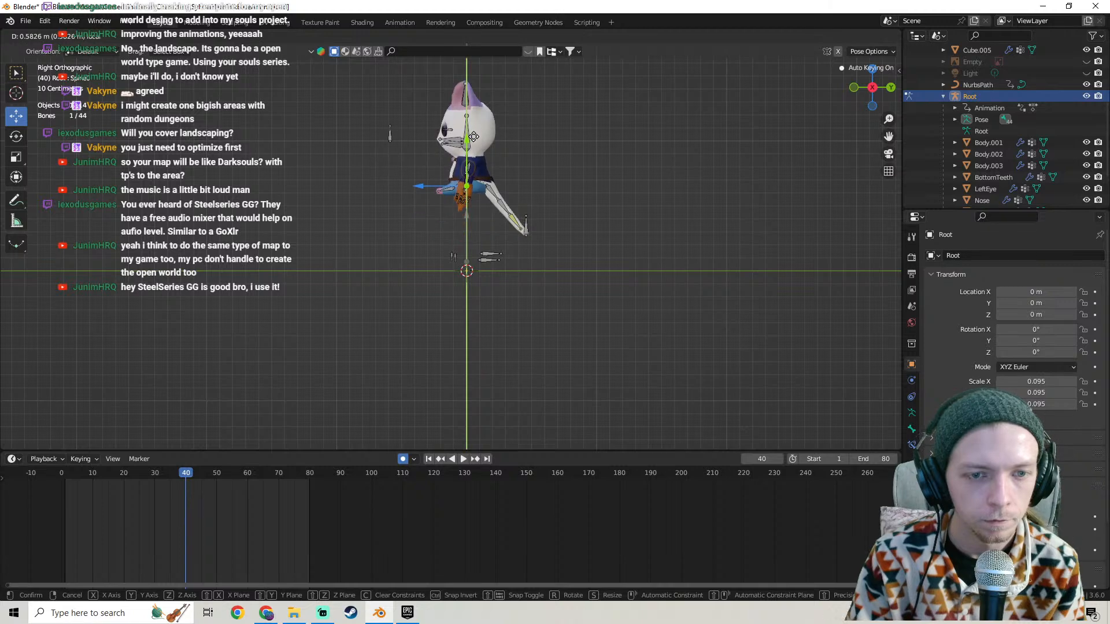
{"action": "key", "text": "ctrl+z"}
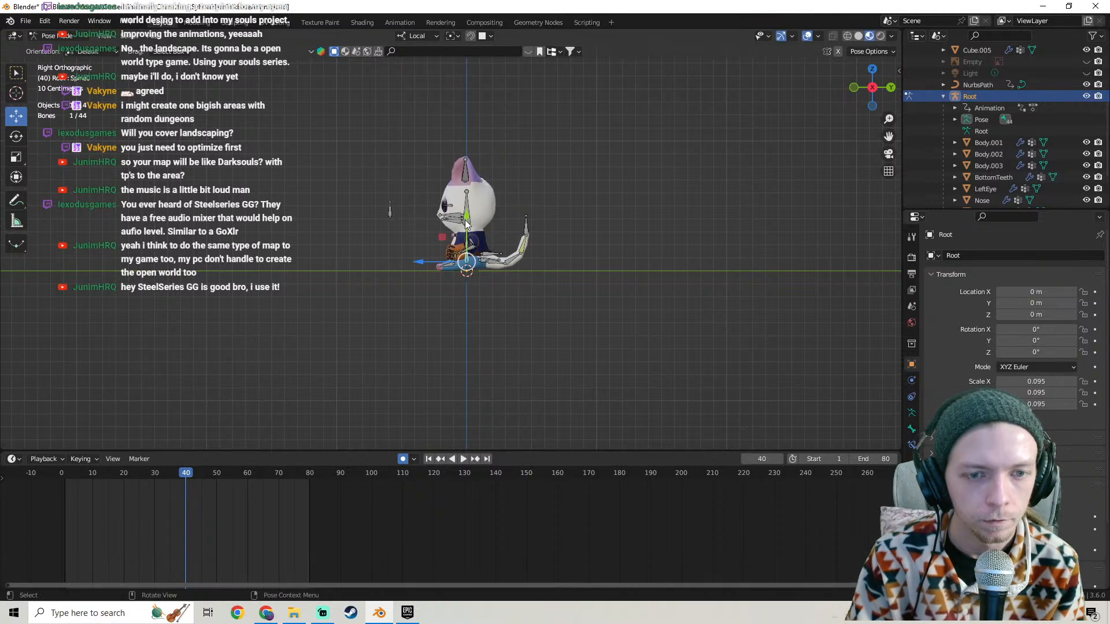
{"action": "left_click_drag", "start_coordinate": [466, 224], "coordinate": [464, 138]}
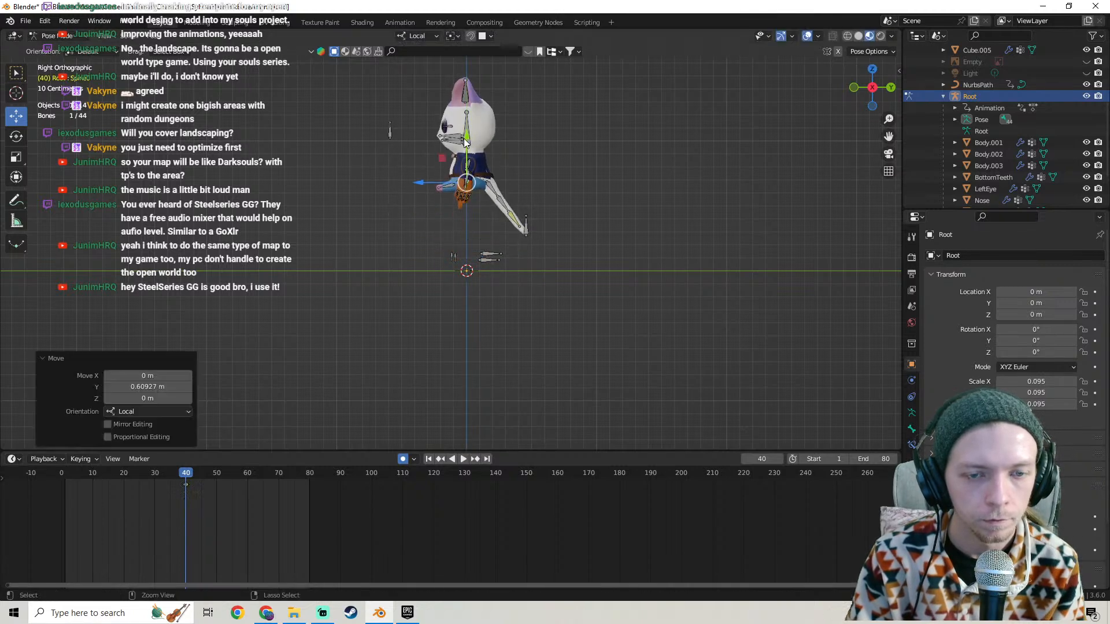
{"action": "key", "text": "ctrl+z"}
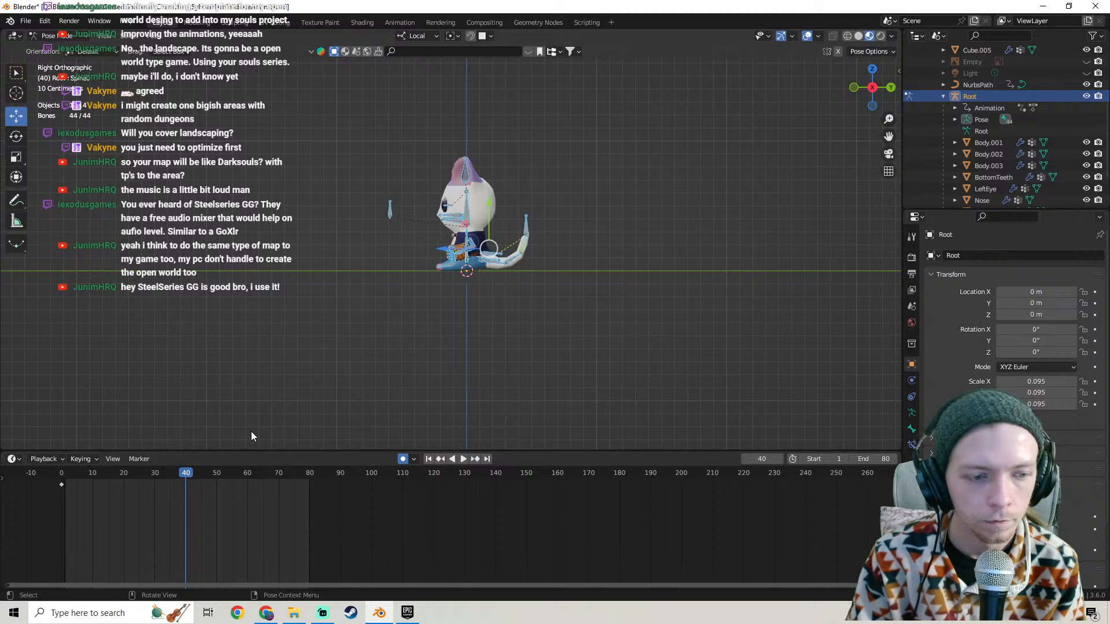
{"action": "middle_click_drag", "start_coordinate": [391, 292], "coordinate": [389, 293]}
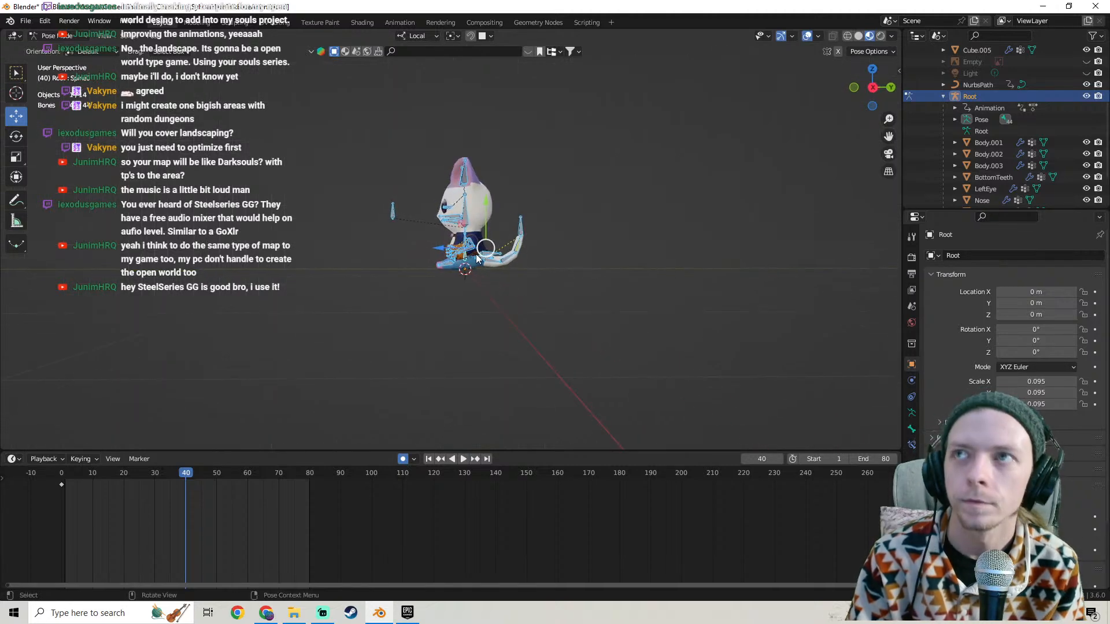
{"action": "key", "text": "KP_3"}
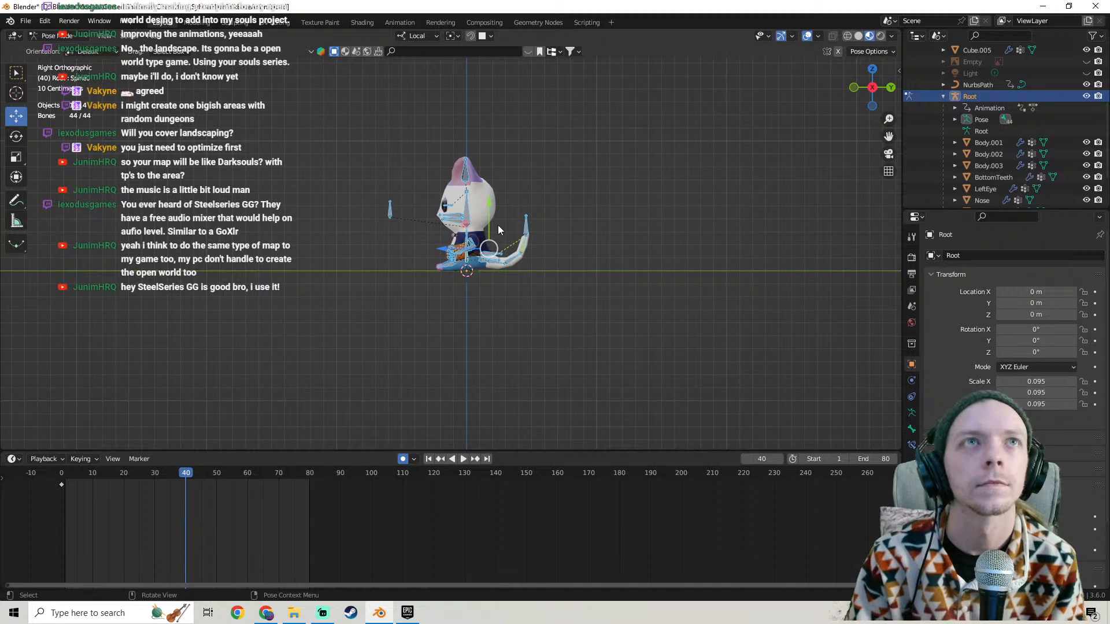
{"action": "mouse_move", "coordinate": [497, 224]}
{"action": "middle_mouse_down", "text": "shift"}
{"action": "mouse_move", "coordinate": [508, 206]}
{"action": "mouse_move", "coordinate": [513, 221]}
{"action": "middle_mouse_up", "text": "shift"}
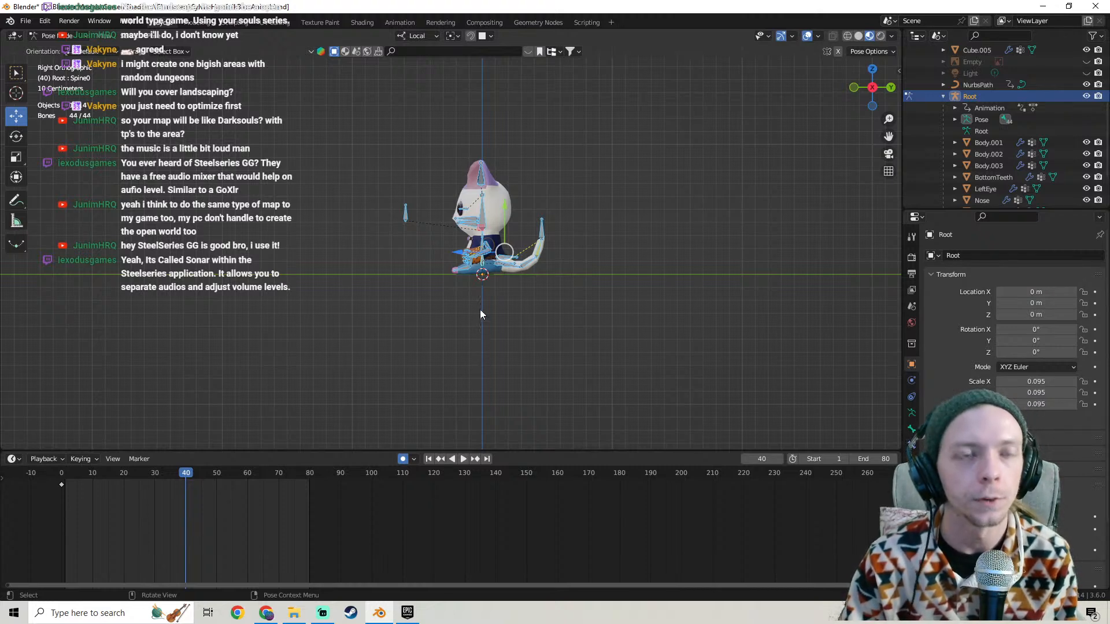
{"action": "left_click_drag", "start_coordinate": [186, 474], "coordinate": [185, 481]}
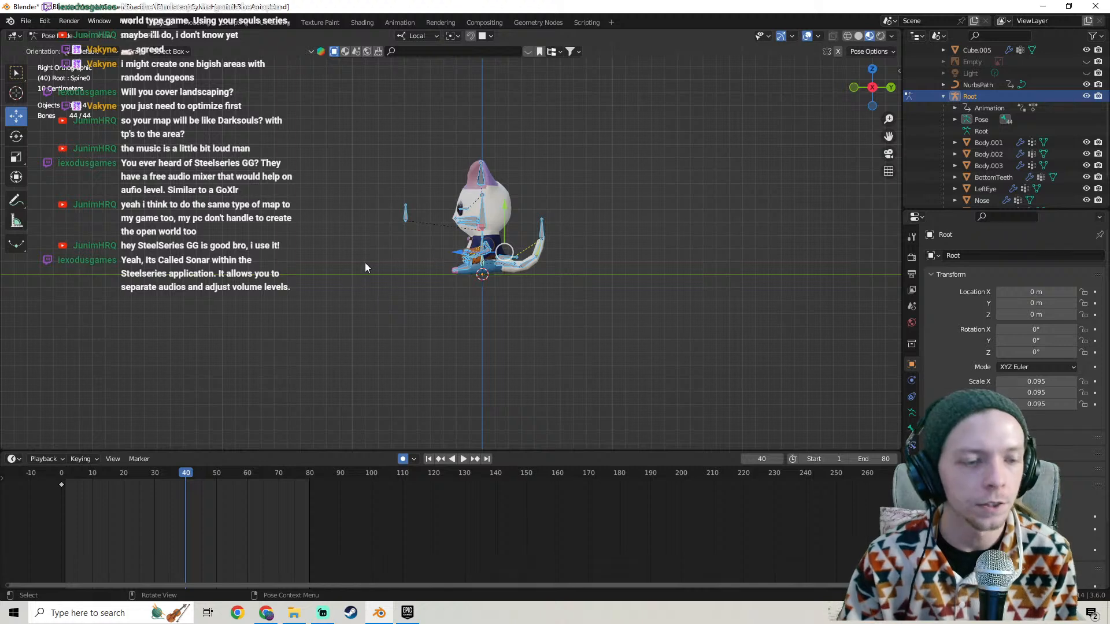
{"action": "key", "text": "space"}
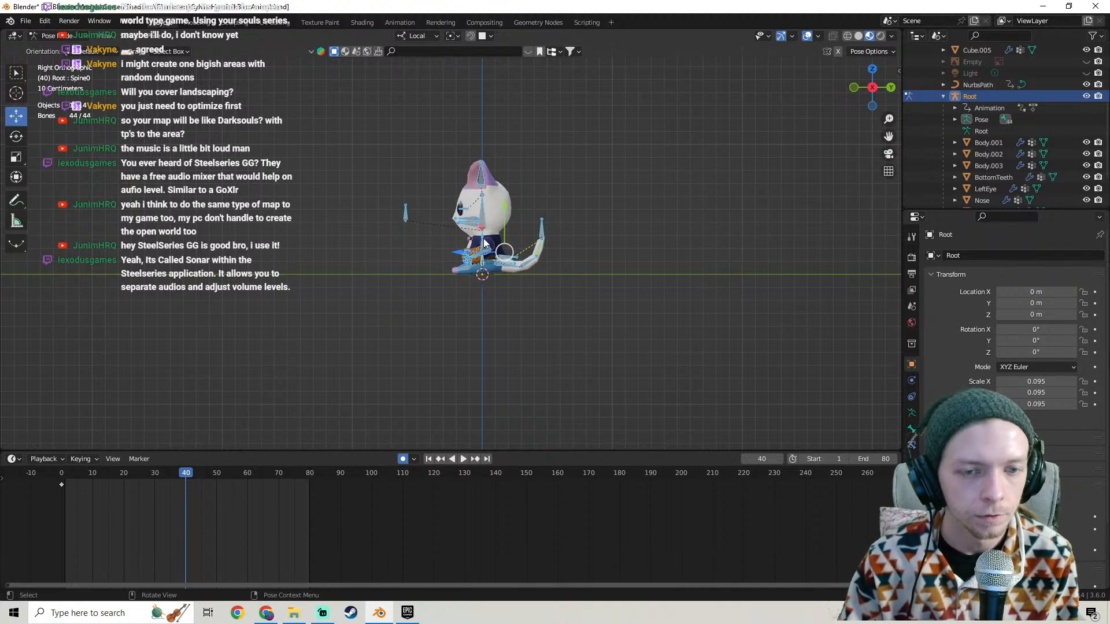
{"action": "left_click_drag", "start_coordinate": [103, 498], "coordinate": [185, 487]}
{"action": "key", "text": "space"}
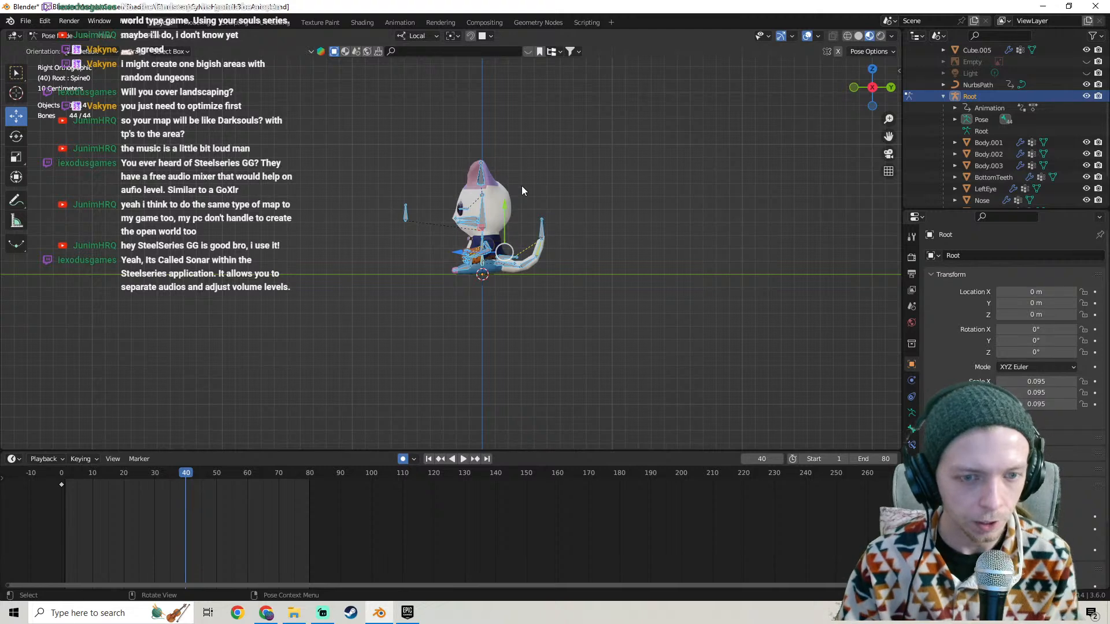
Try moving all bones 1 m along their local Z axis, then undo the move.
{"action": "key", "text": "g"}
{"action": "key", "text": "z"}
{"action": "key", "text": "z"}
{"action": "type", "text": "1"}
{"action": "key", "text": "Return"}
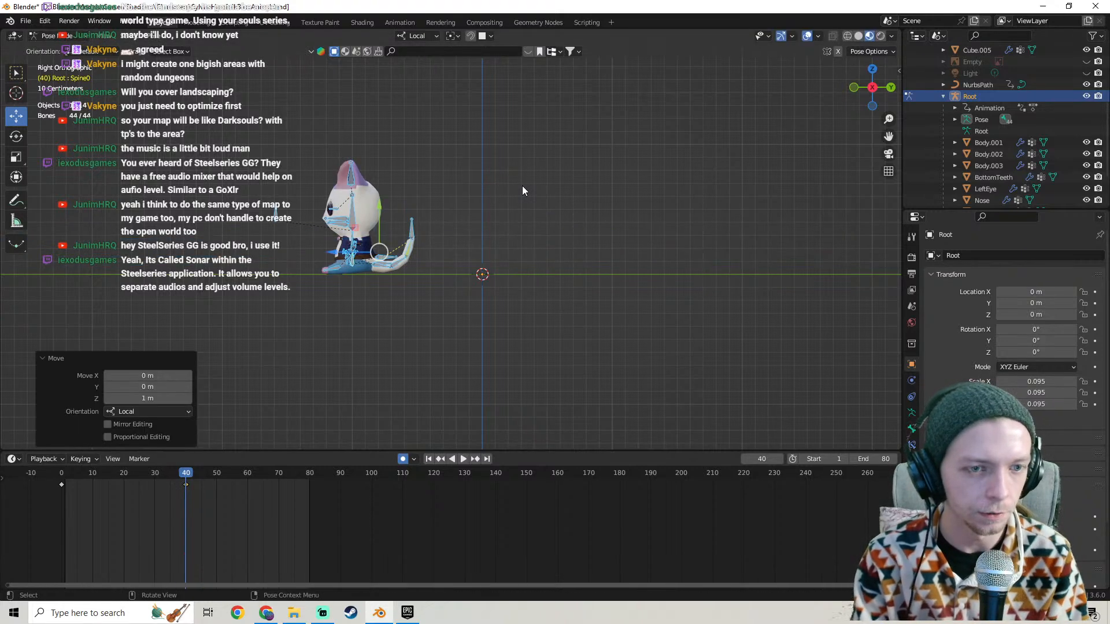
{"action": "key", "text": "ctrl+z"}
Change the transform orientation to Global and scale all bones along Z by a factor of about 1 at frame 40.
{"action": "left_click", "coordinate": [418, 36]}
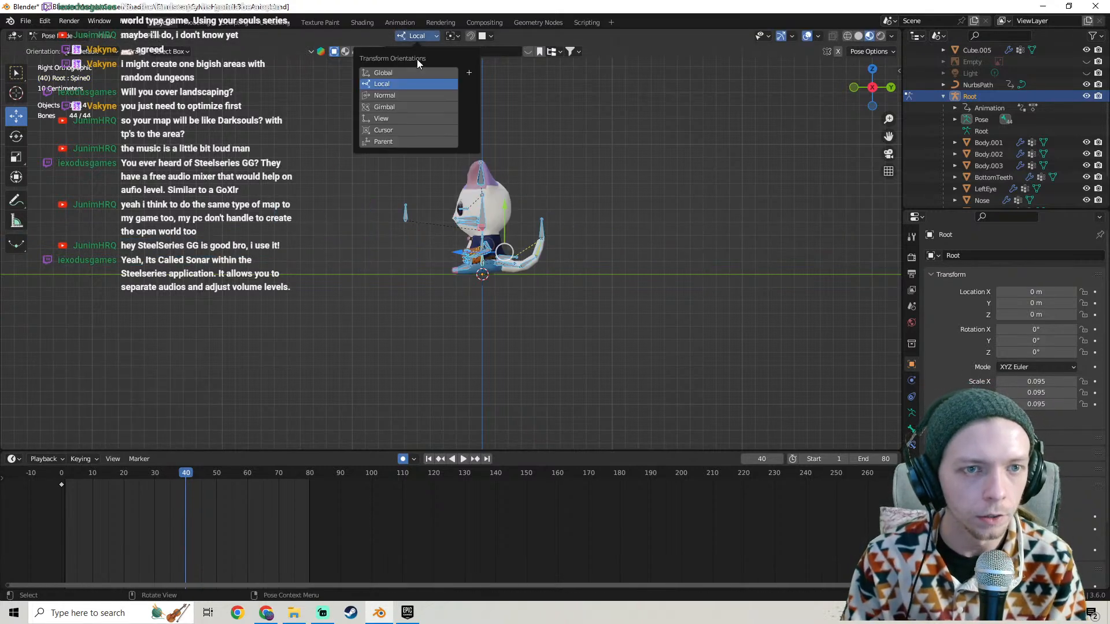
{"action": "left_click", "coordinate": [416, 62]}
{"action": "key", "text": "s"}
{"action": "key", "text": "z"}
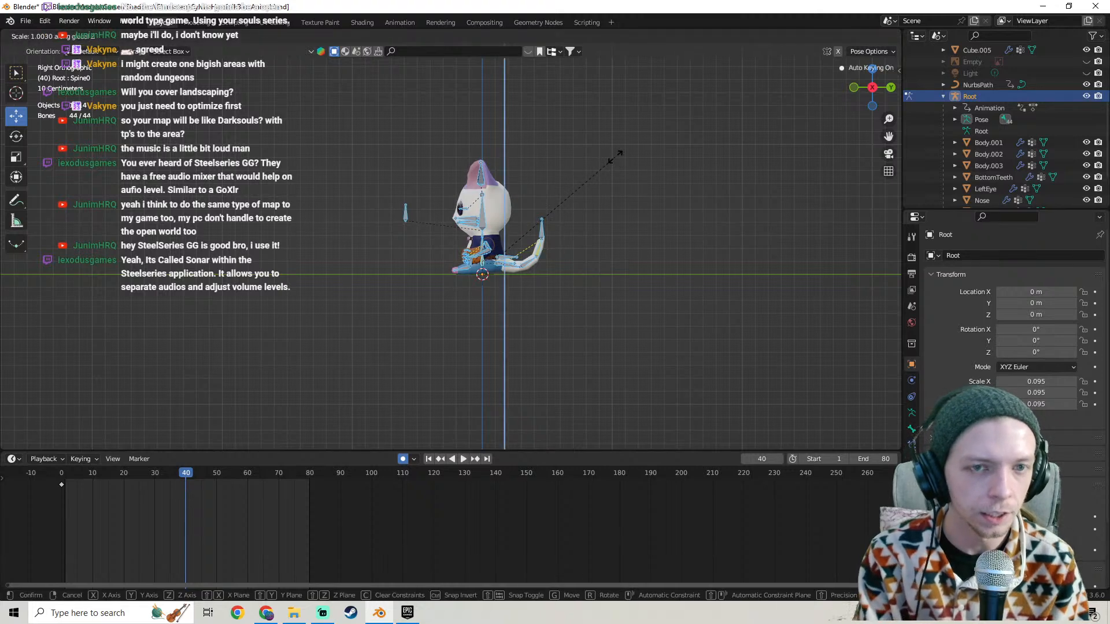
{"action": "left_click", "coordinate": [616, 156]}
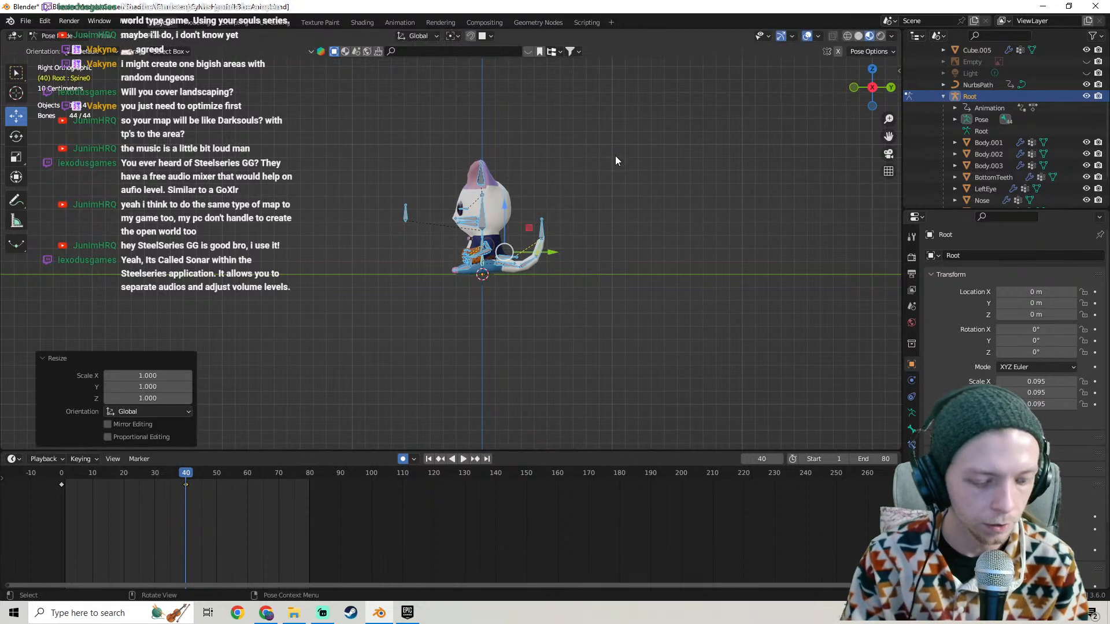
Try raising all bones 1 m along the global Z axis, then undo the move.
{"action": "key", "text": "g"}
{"action": "key", "text": "z"}
{"action": "key", "text": "1"}
{"action": "key", "text": "Return"}
{"action": "scroll", "coordinate": [557, 216], "scroll_direction": "down", "scroll_amount": 3}
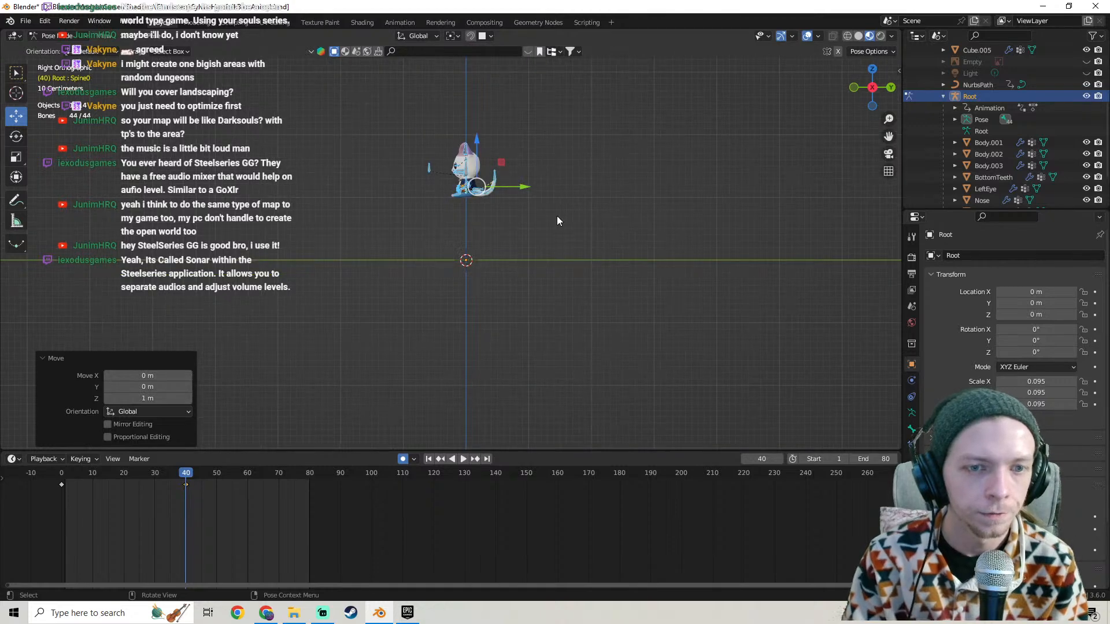
{"action": "middle_click_drag", "start_coordinate": [557, 220], "coordinate": [511, 215]}
{"action": "key", "text": "ctrl+z"}
Switch the Root armature from Pose Mode to Object Mode.
{"action": "left_click", "coordinate": [51, 35]}
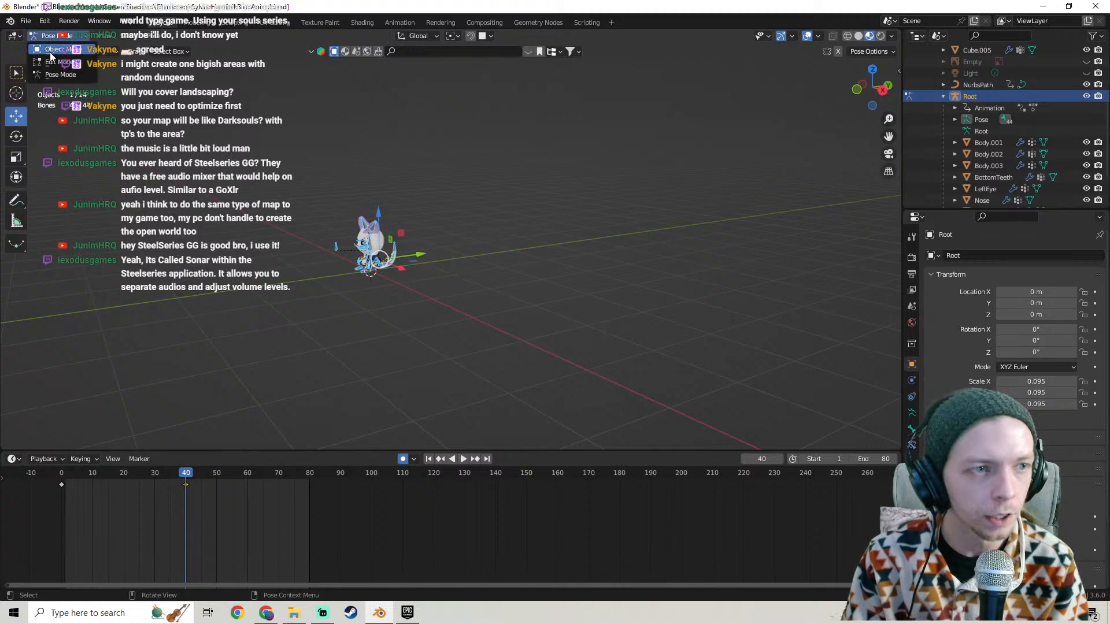
{"action": "left_click", "coordinate": [51, 49]}
{"action": "middle_click_drag", "start_coordinate": [366, 173], "coordinate": [347, 174]}
Add the Biped Mannequin (Epic) template from Mr Mannequins and move it about 1.83 m along the global Y axis.
{"action": "key", "text": "shift+a"}
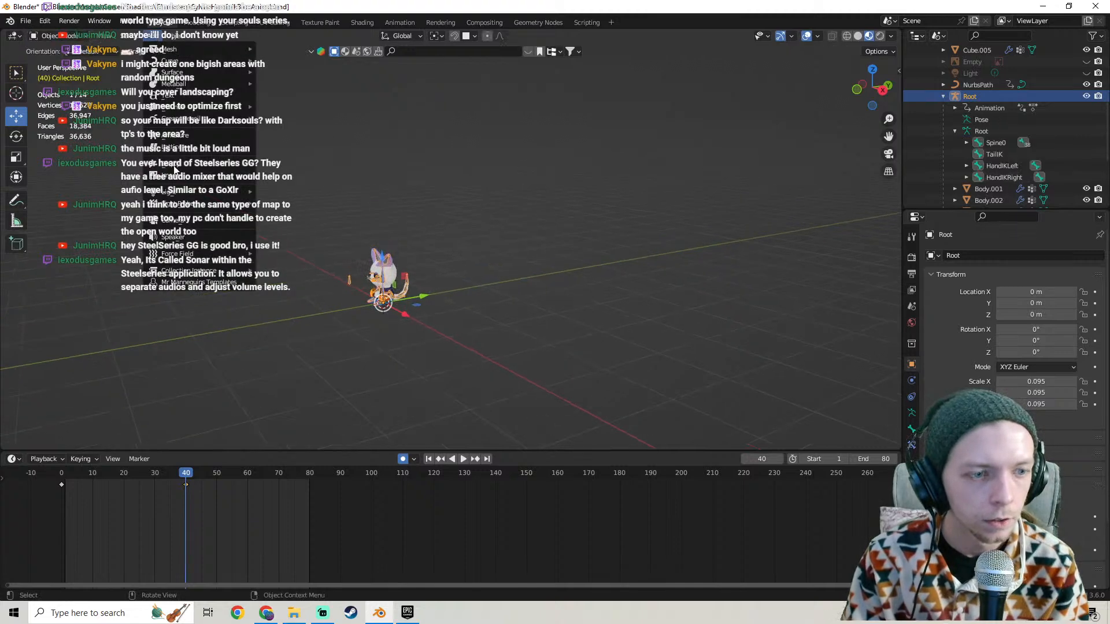
{"action": "left_click", "coordinate": [213, 284]}
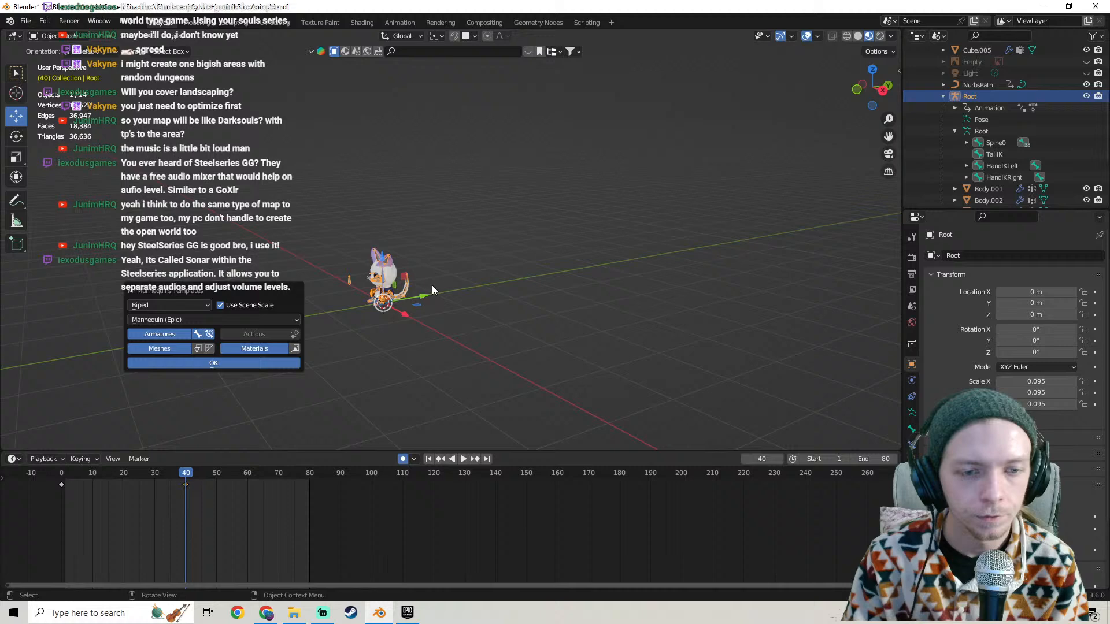
{"action": "left_click", "coordinate": [237, 366]}
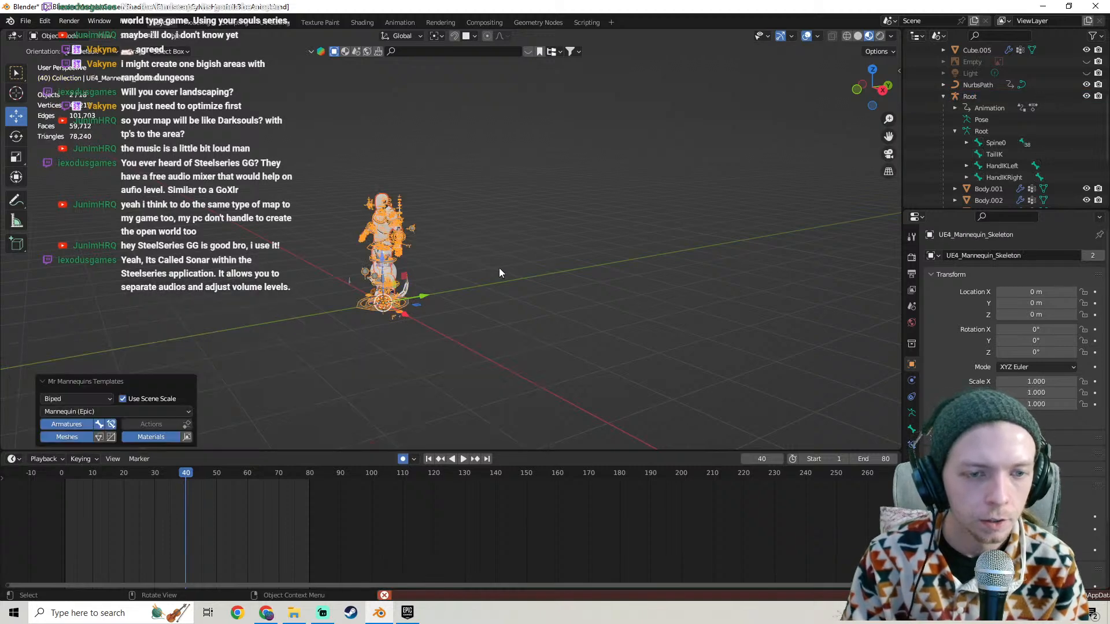
{"action": "middle_click_drag", "start_coordinate": [500, 273], "coordinate": [441, 280]}
{"action": "key", "text": "g"}
{"action": "key", "text": "y"}
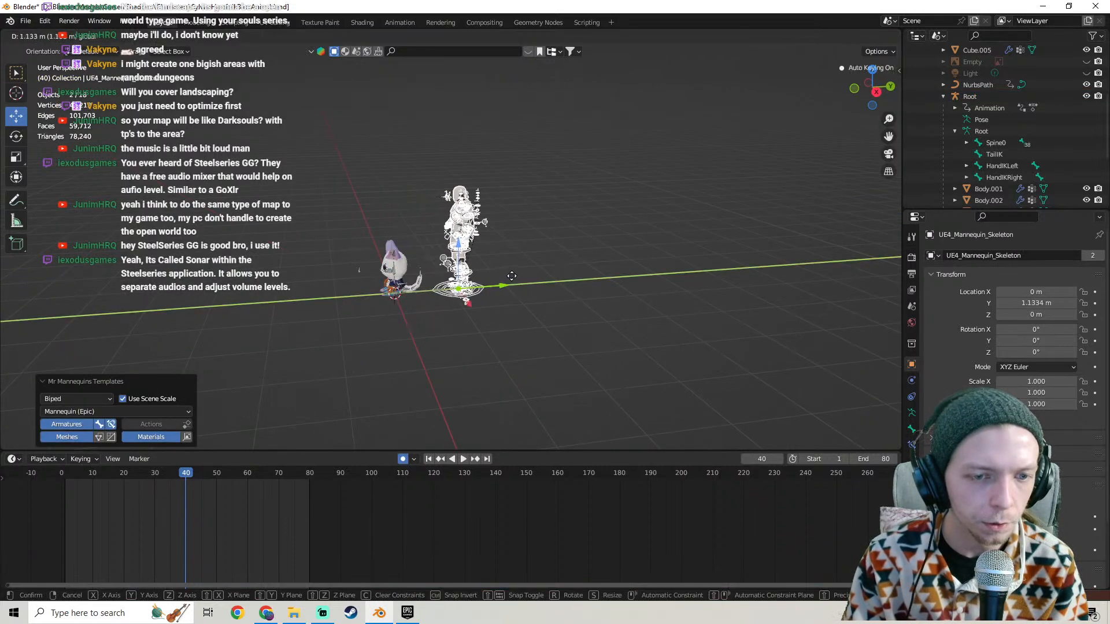
{"action": "left_click", "coordinate": [523, 273]}
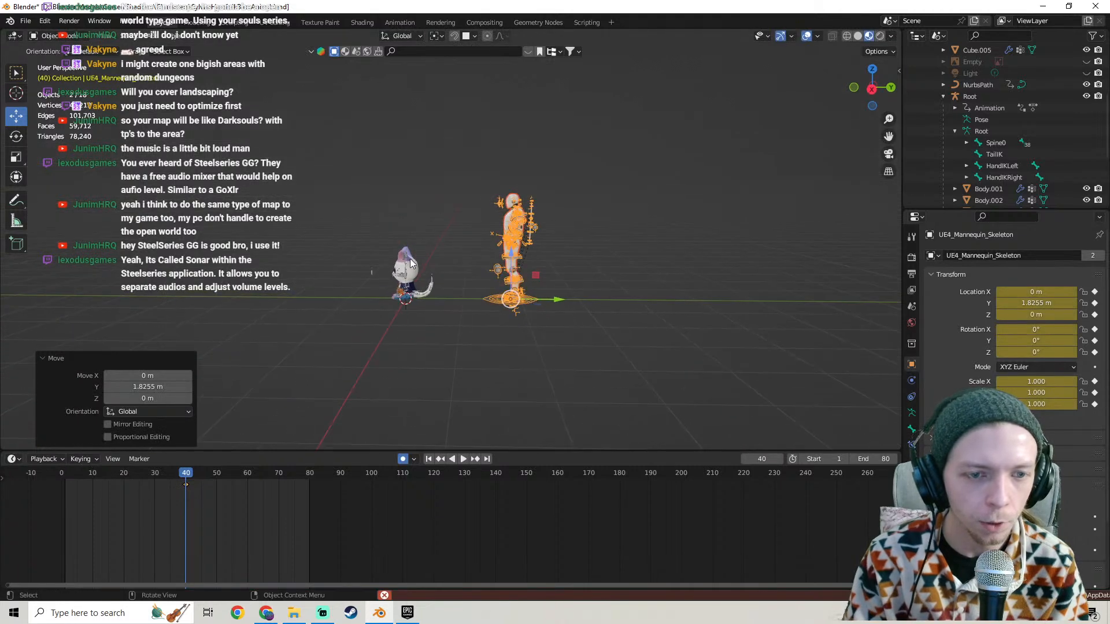
Select all of the Sylvan Harefolk character's objects in the right orthographic view, leaving out the mannequin.
{"action": "key", "text": "KP_3"}
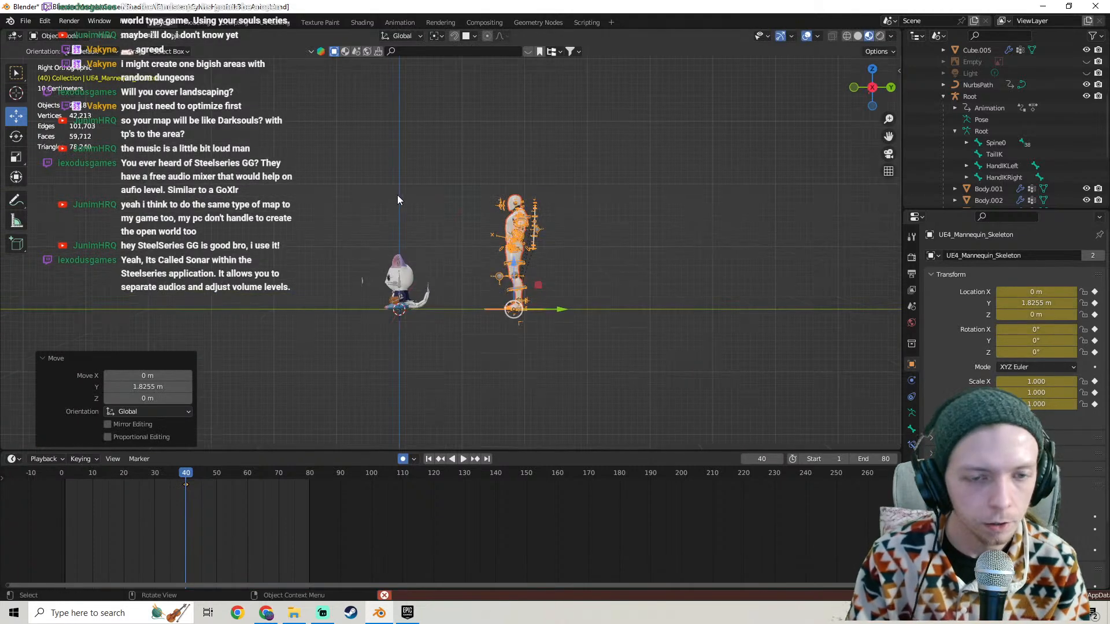
{"action": "scroll", "coordinate": [390, 259], "scroll_direction": "up", "scroll_amount": 3}
{"action": "middle_click_drag", "start_coordinate": [395, 338], "coordinate": [438, 318], "text": "shift"}
{"action": "left_click_drag", "start_coordinate": [477, 342], "coordinate": [367, 249]}
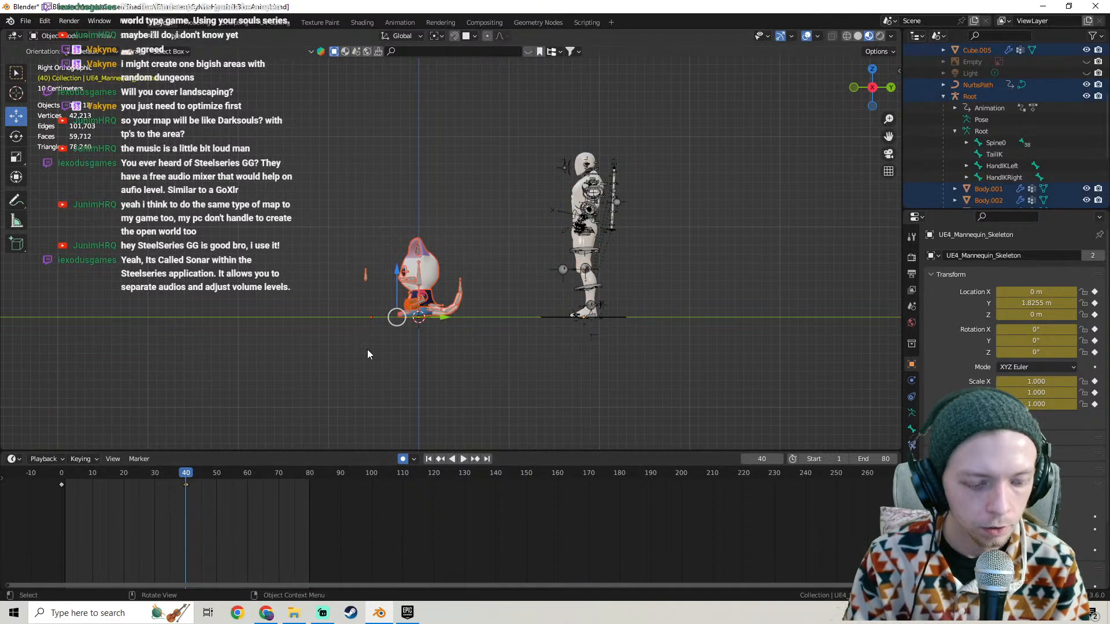
Try raising the whole character 1 m along the global Z axis beside the mannequin, then undo the move.
{"action": "key", "text": "g"}
{"action": "key", "text": "z"}
{"action": "key", "text": "1"}
{"action": "key", "text": "Return"}
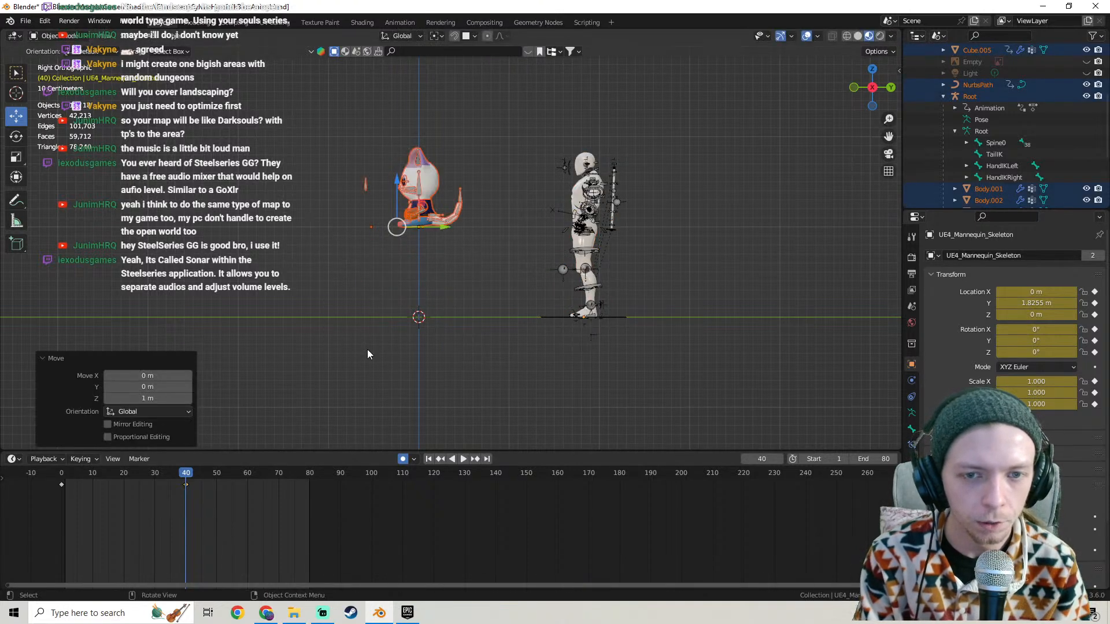
{"action": "key", "text": "ctrl+z"}
Raise the selected character objects 0.5 m along the global Z axis.
{"action": "type", "text": "gz"}
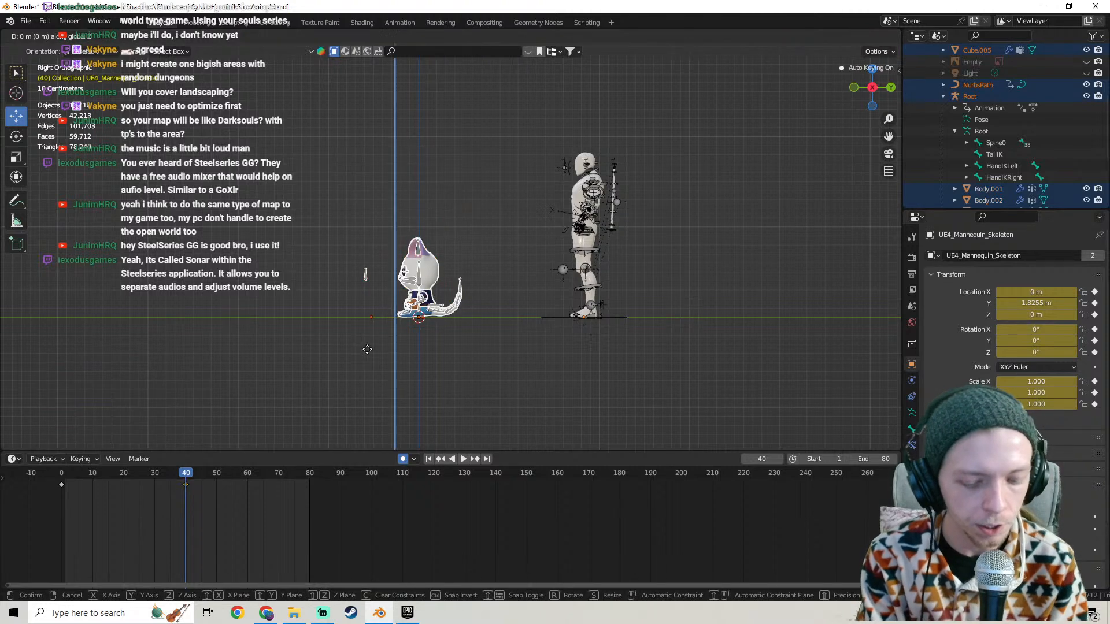
{"action": "type", "text": "0.5"}
{"action": "key", "text": "Return"}
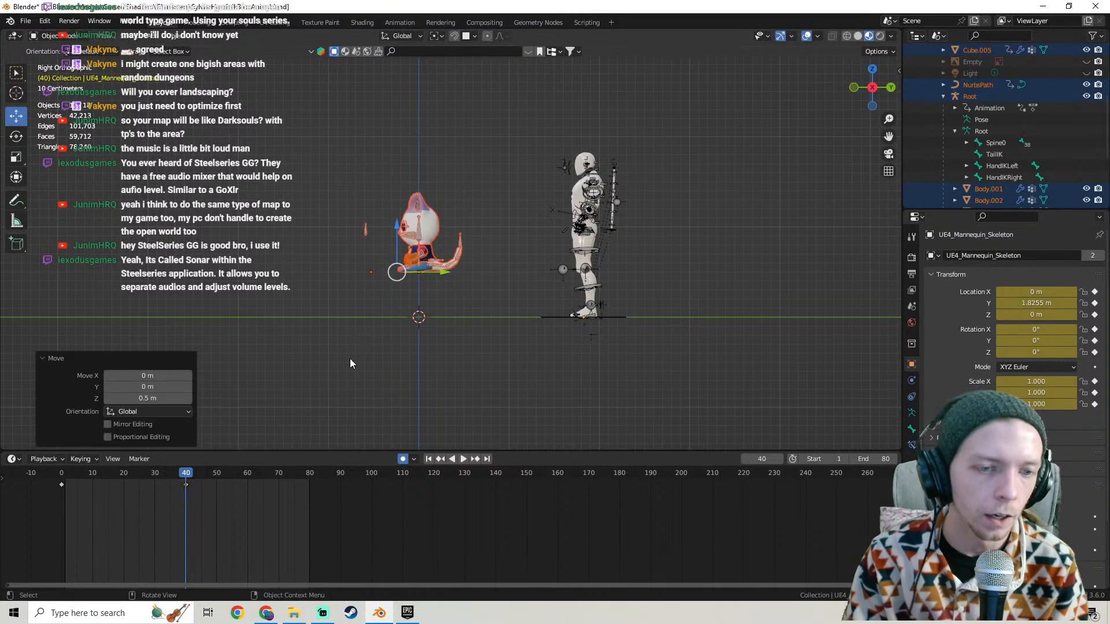
{"action": "scroll", "coordinate": [350, 361], "scroll_direction": "up", "scroll_amount": 3}
{"action": "scroll", "coordinate": [948, 152], "scroll_direction": "up", "scroll_amount": 5}
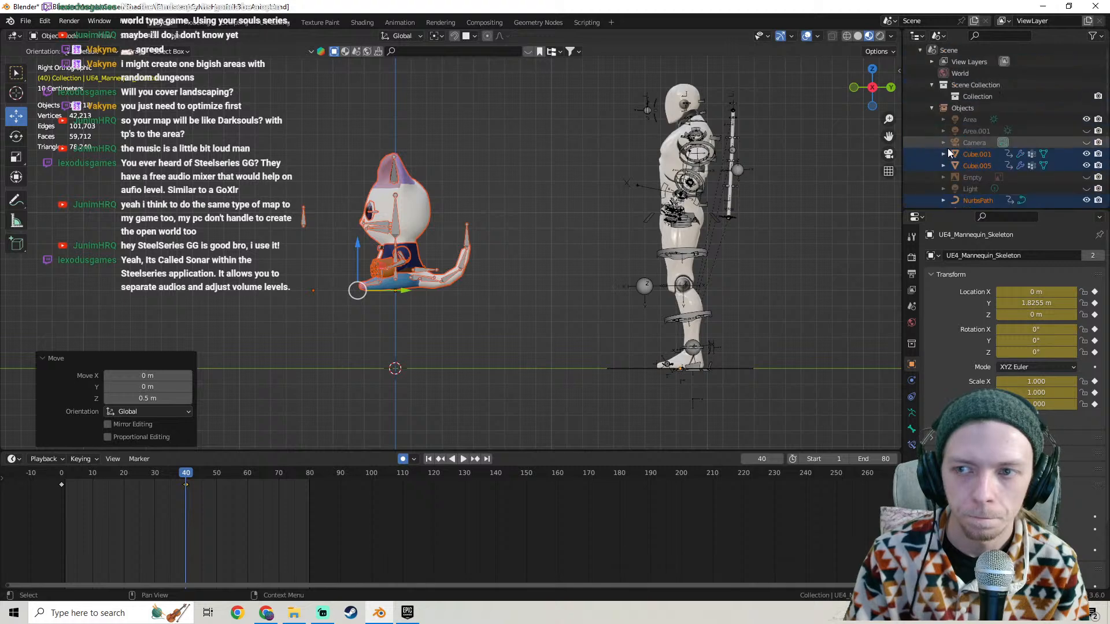
{"action": "scroll", "coordinate": [948, 153], "scroll_direction": "down", "scroll_amount": 5}
{"action": "scroll", "coordinate": [549, 233], "scroll_direction": "down", "scroll_amount": 4}
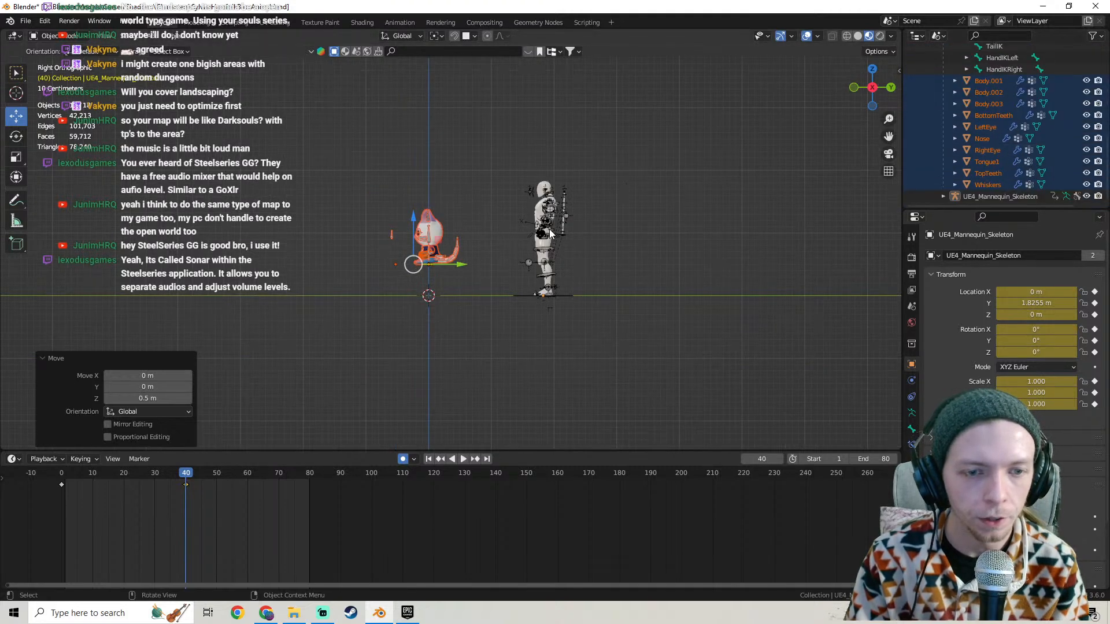
{"action": "scroll", "coordinate": [550, 233], "scroll_direction": "up", "scroll_amount": 4}
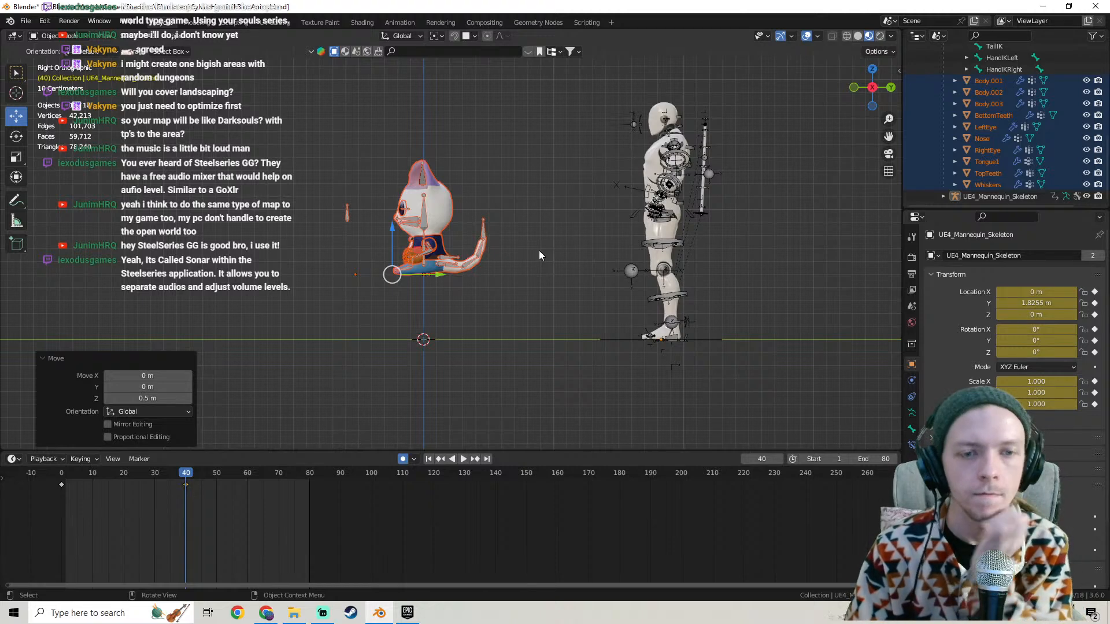
Select the mannequin with its armature and delete it from the scene.
{"action": "left_click_drag", "start_coordinate": [800, 409], "coordinate": [593, 78]}
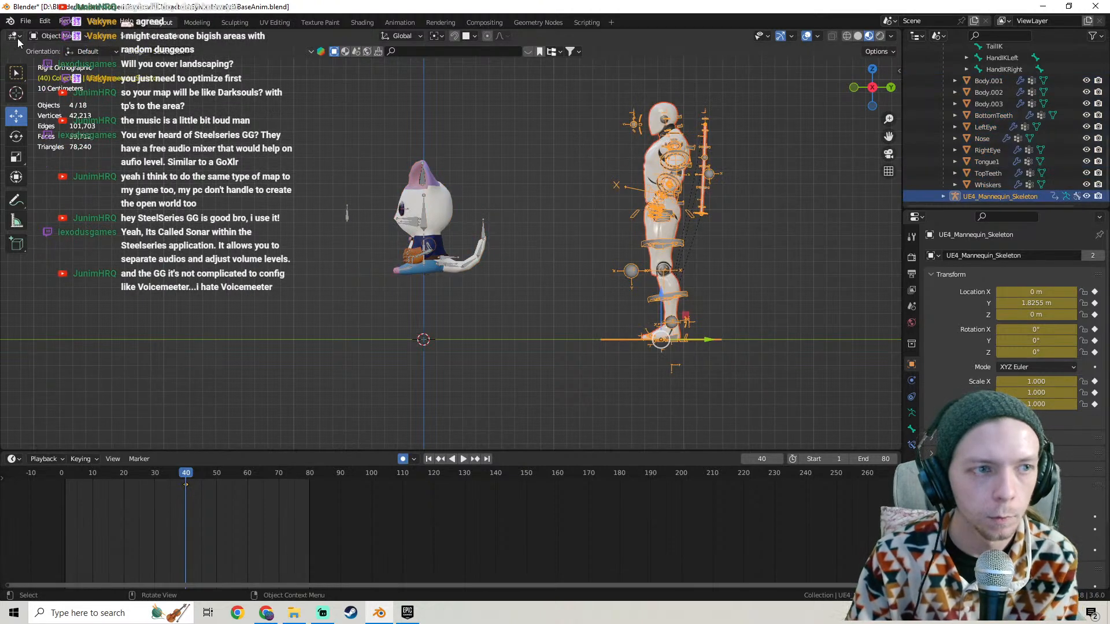
{"action": "key", "text": "Delete"}
{"action": "scroll", "coordinate": [612, 257], "scroll_direction": "down", "scroll_amount": 2}
{"action": "scroll", "coordinate": [487, 253], "scroll_direction": "up", "scroll_amount": 4}
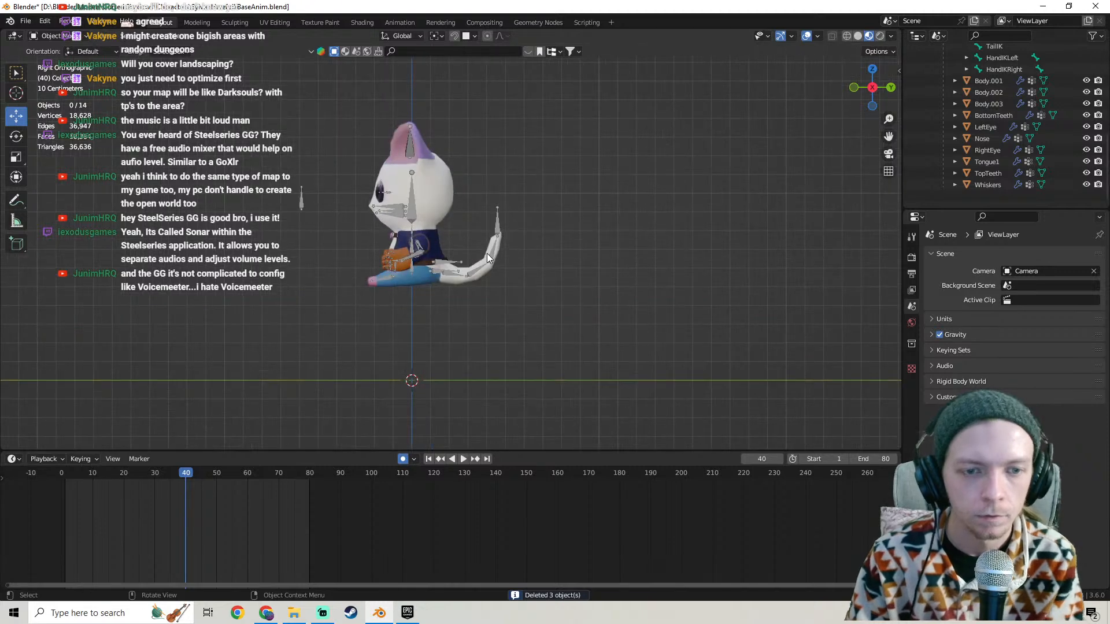
Put the character's Root armature into Pose Mode and view it in the right orthographic view.
{"action": "middle_click_drag", "start_coordinate": [487, 254], "coordinate": [522, 231], "text": "shift"}
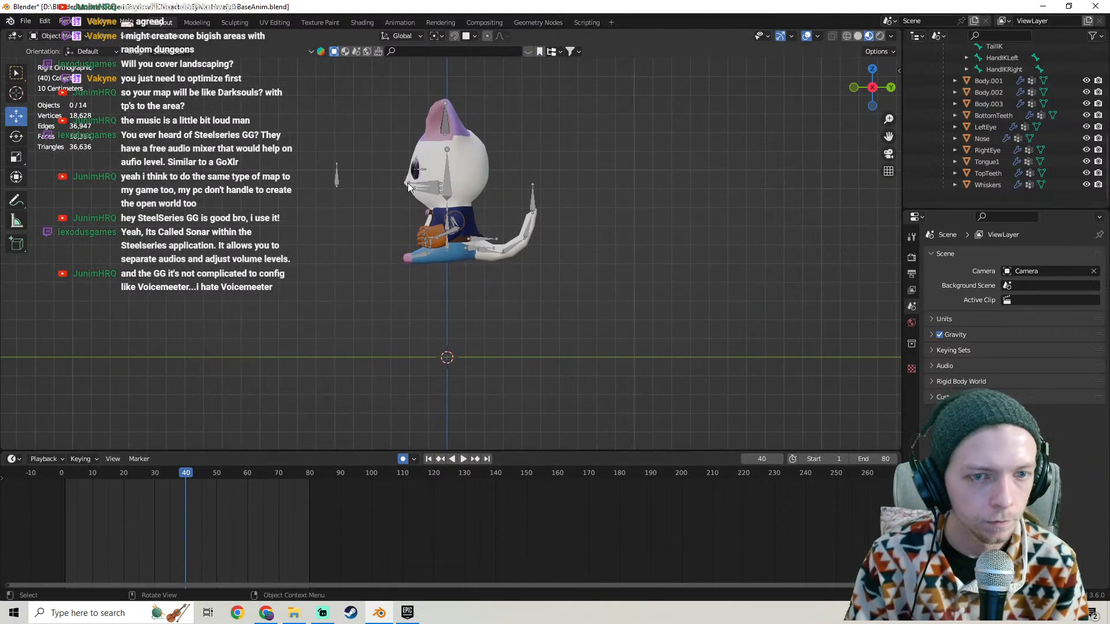
{"action": "left_click", "coordinate": [449, 173]}
{"action": "key", "text": "ctrl+Tab"}
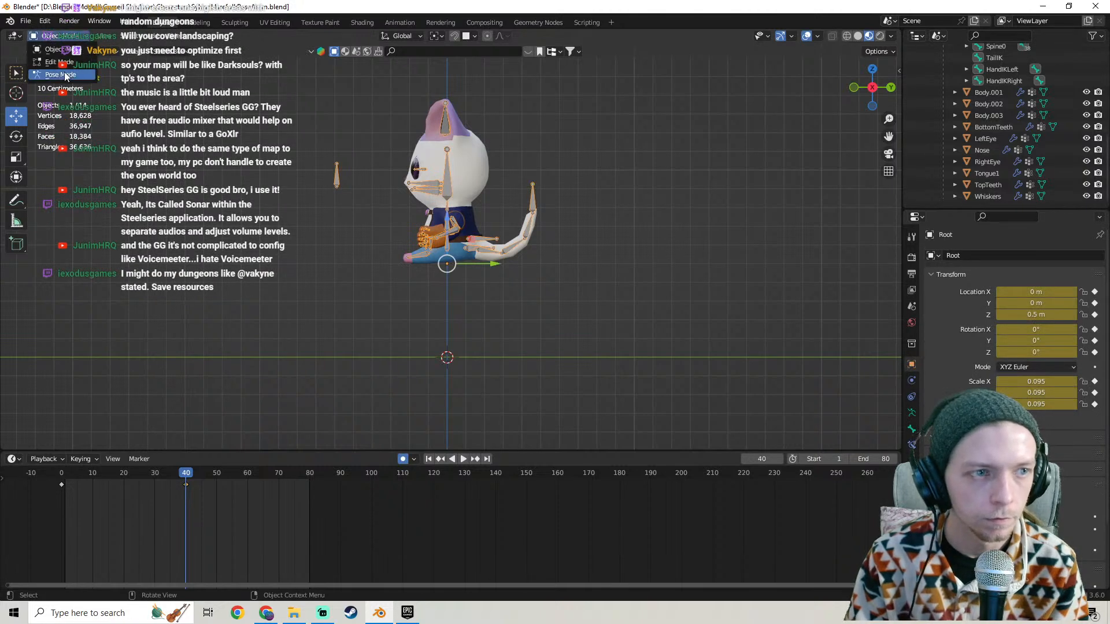
{"action": "middle_click_drag", "start_coordinate": [476, 274], "coordinate": [500, 258], "text": "shift"}
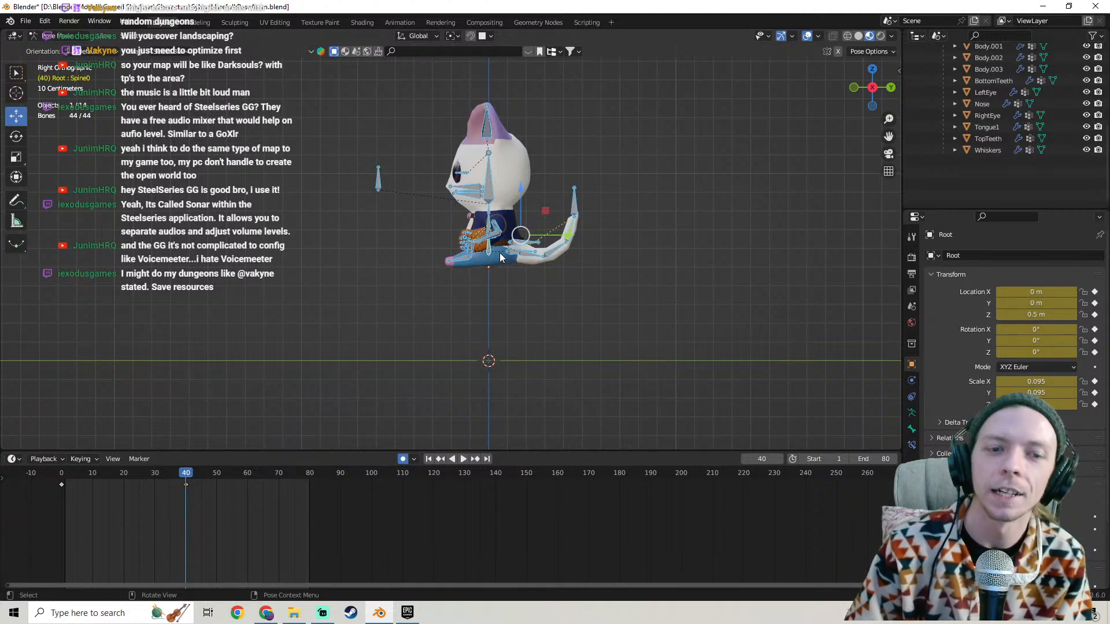
{"action": "scroll", "coordinate": [503, 258], "scroll_direction": "down", "scroll_amount": 3}
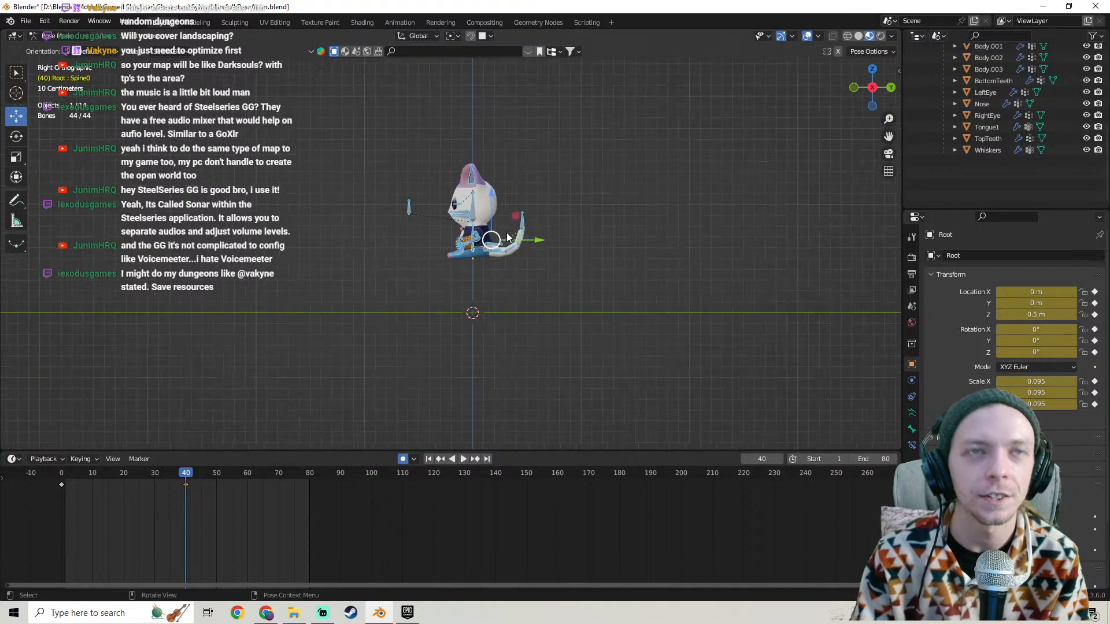
{"action": "mouse_move", "coordinate": [508, 257]}
{"action": "middle_mouse_down"}
{"action": "mouse_move", "coordinate": [554, 241]}
{"action": "mouse_move", "coordinate": [511, 256]}
{"action": "mouse_move", "coordinate": [456, 251]}
{"action": "mouse_move", "coordinate": [501, 242]}
{"action": "middle_mouse_up"}
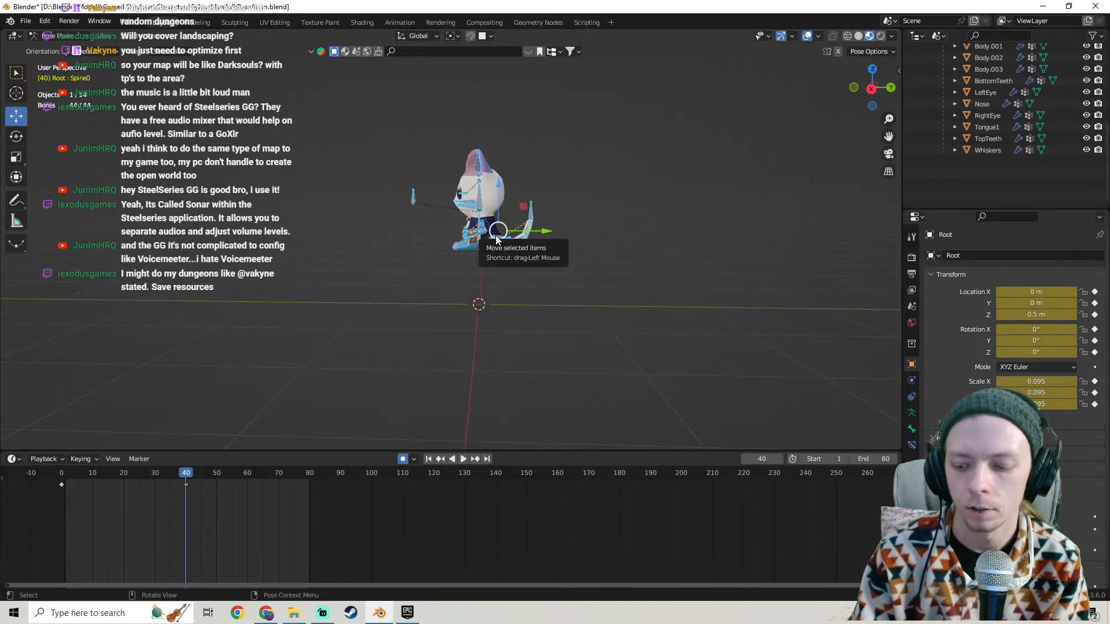
{"action": "key", "text": "KP_3"}
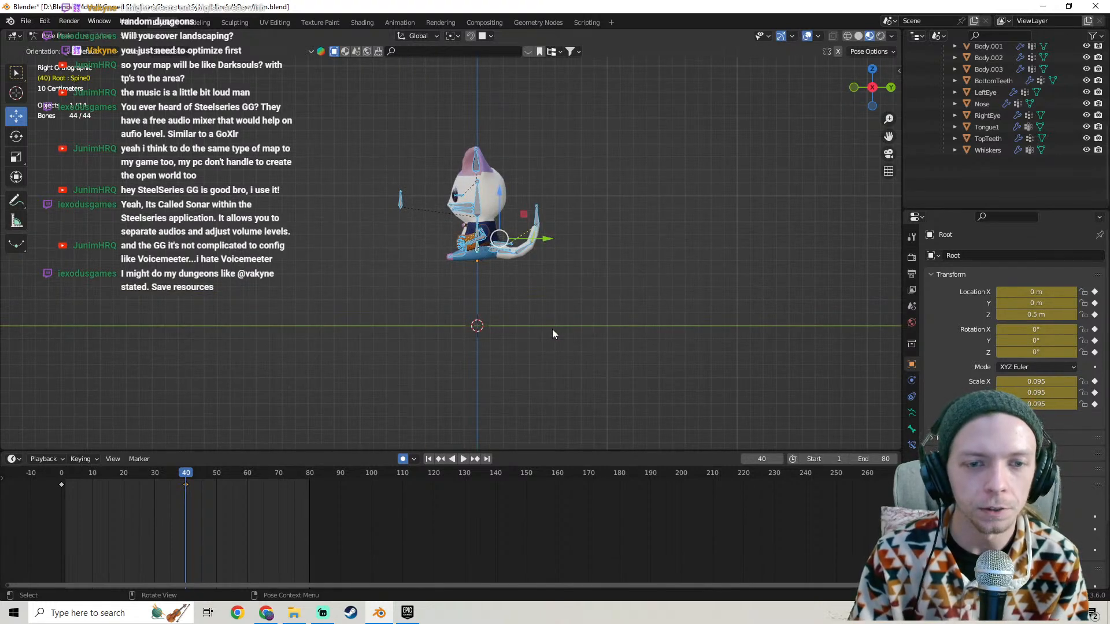
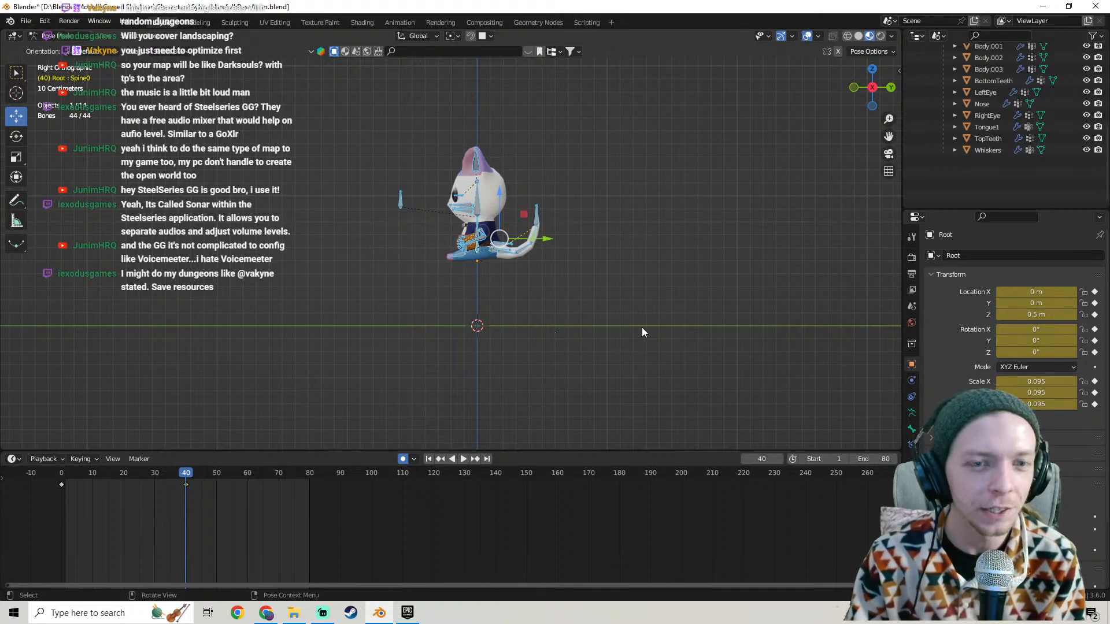
Copy the full armature pose at frame 0, paste it at frame 80 and scrub the timeline to check the motion.
{"action": "left_click_drag", "start_coordinate": [187, 476], "coordinate": [57, 481]}
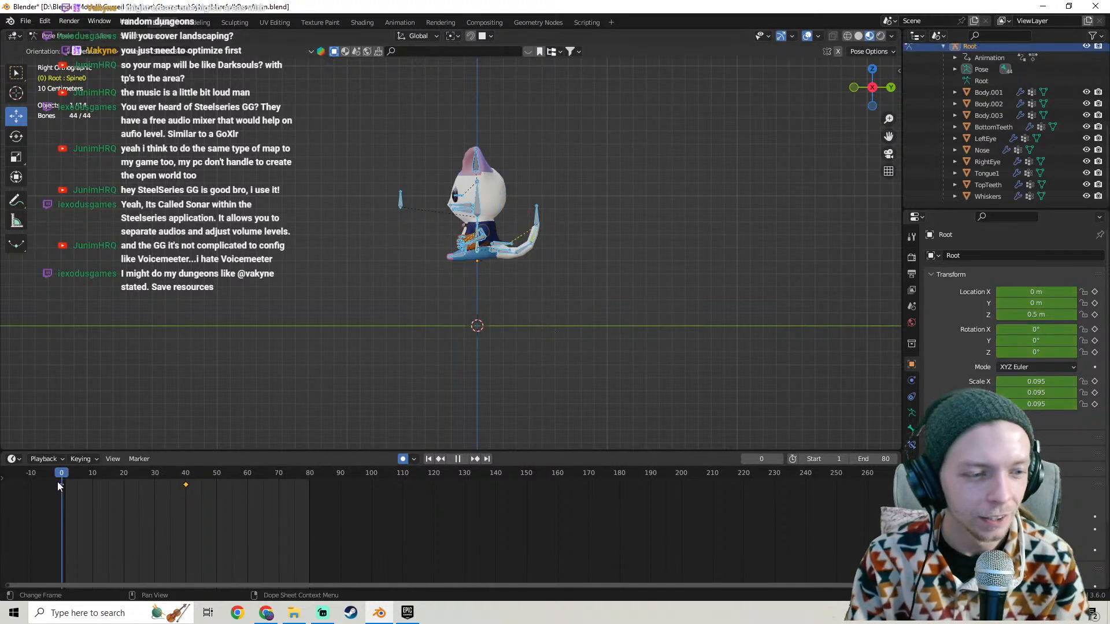
{"action": "left_click", "coordinate": [36, 480]}
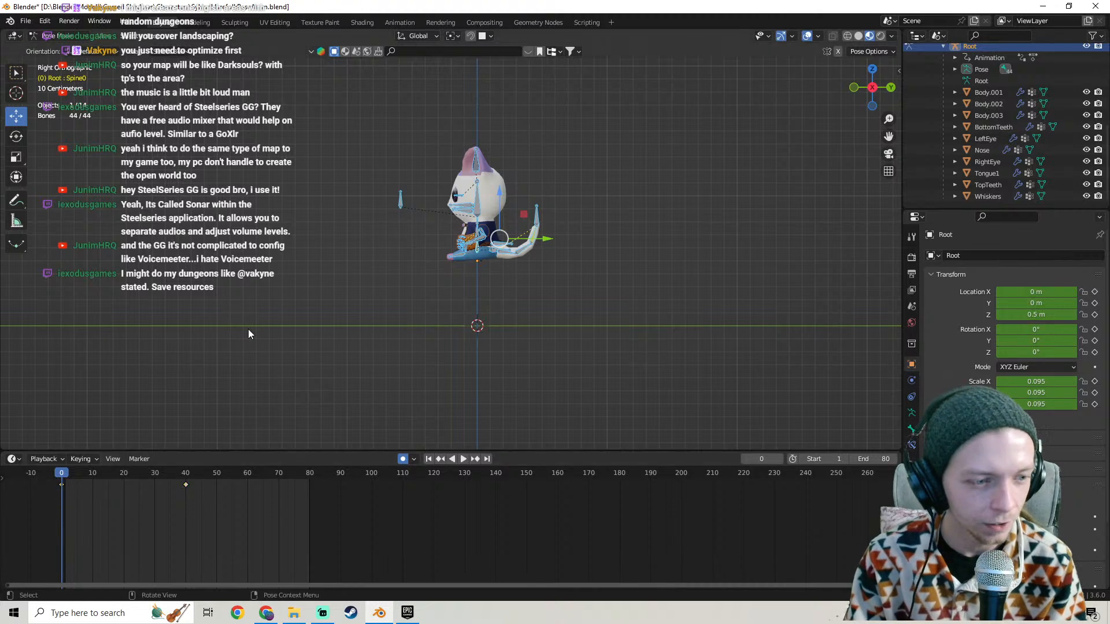
{"action": "key", "text": "ctrl+c"}
{"action": "left_click", "coordinate": [310, 481]}
{"action": "key", "text": "space"}
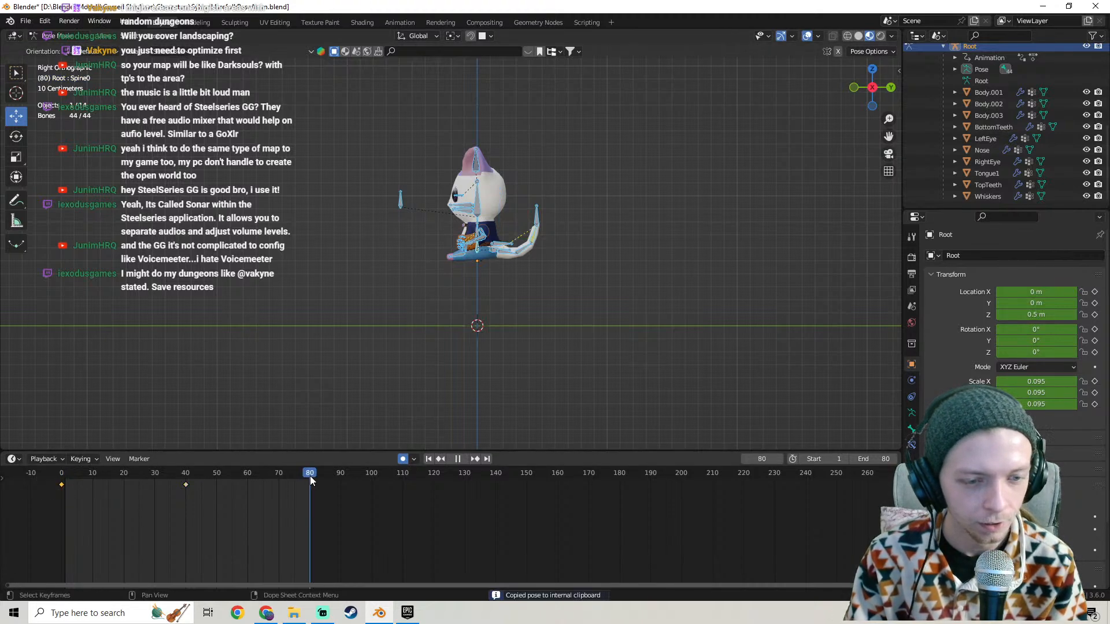
{"action": "key", "text": "space"}
{"action": "key", "text": "ctrl+v"}
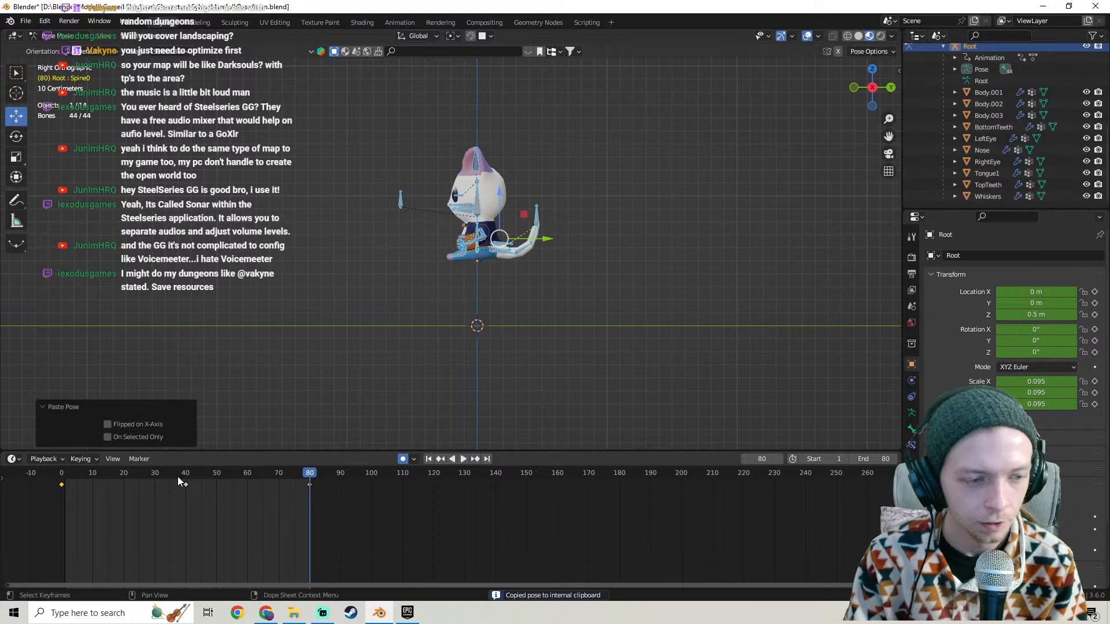
{"action": "left_click_drag", "start_coordinate": [178, 476], "coordinate": [74, 469]}
{"action": "key", "text": "space"}
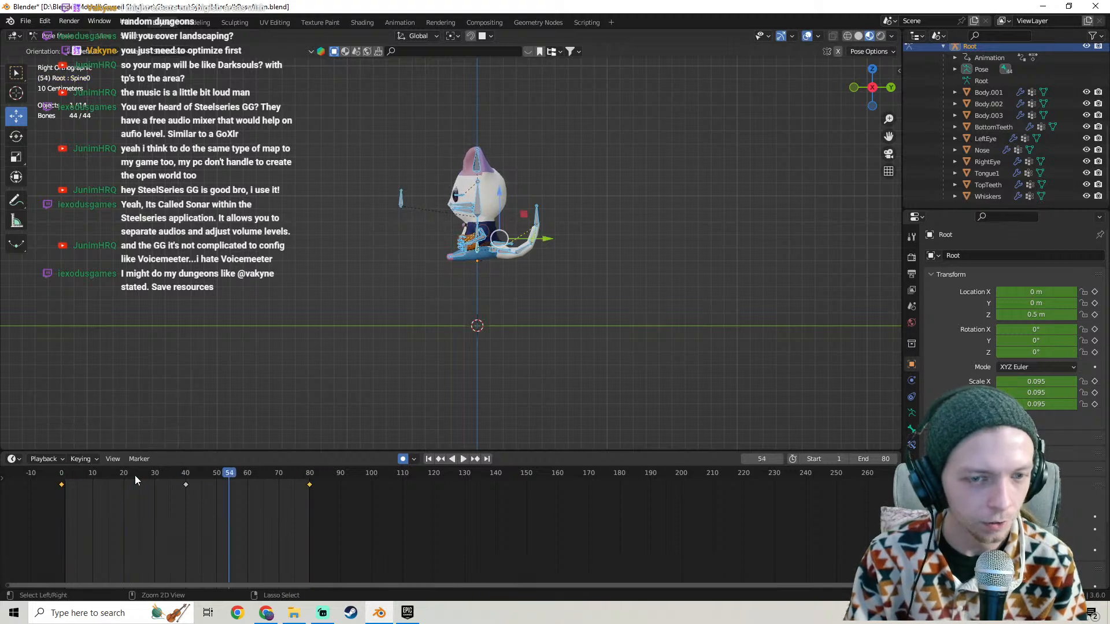
Undo the pasted pose, the mannequin deletion and the character's 0.5 m raise.
{"action": "key", "text": "ctrl+z"}
{"action": "key", "text": "ctrl+z"}
{"action": "key", "text": "ctrl+z"}
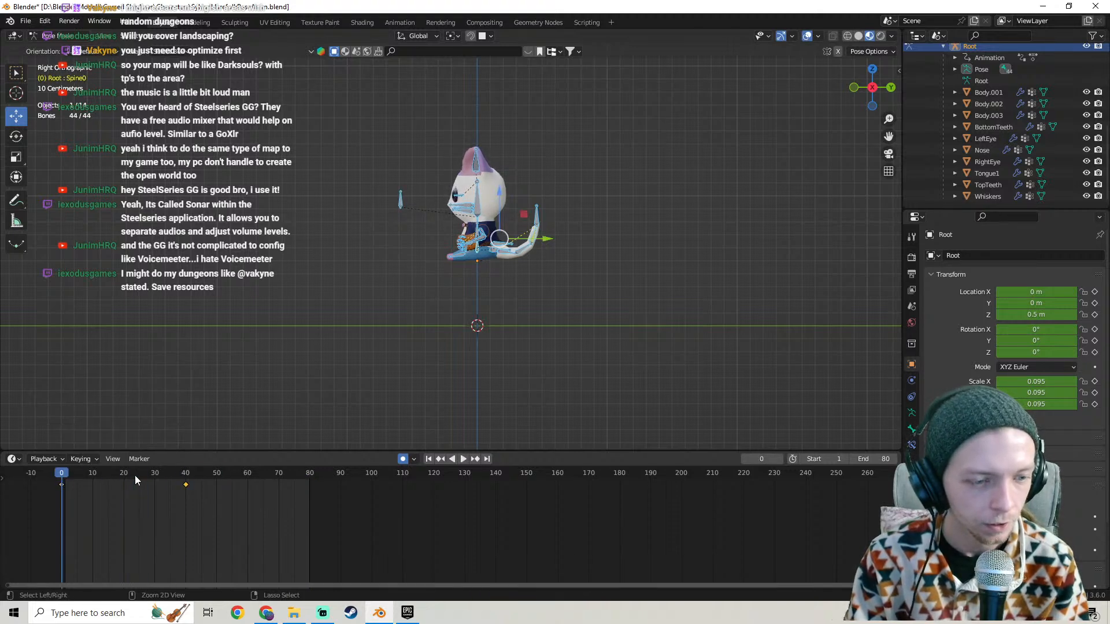
{"action": "key", "text": "ctrl+z"}
{"action": "key", "text": "ctrl+z"}
{"action": "key", "text": "ctrl+z"}
{"action": "key", "text": "ctrl+z"}
{"action": "key", "text": "ctrl+z"}
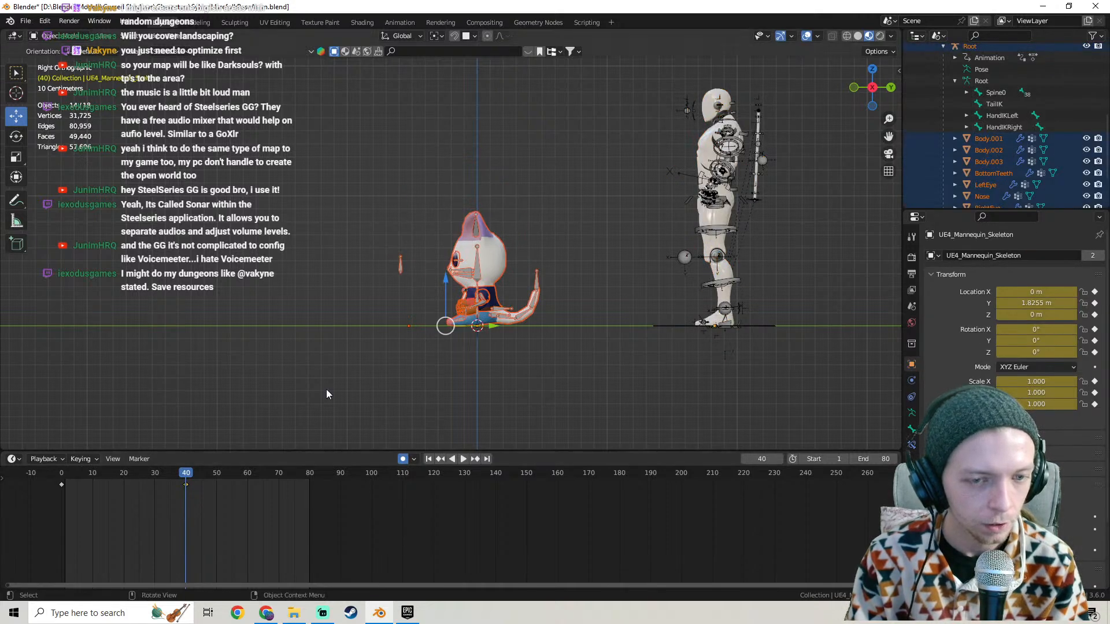
Scrub the timeline between frames 0 and 40 to check the grounded character.
{"action": "left_click", "coordinate": [60, 475]}
{"action": "key", "text": "space"}
{"action": "left_click_drag", "start_coordinate": [58, 477], "coordinate": [186, 478]}
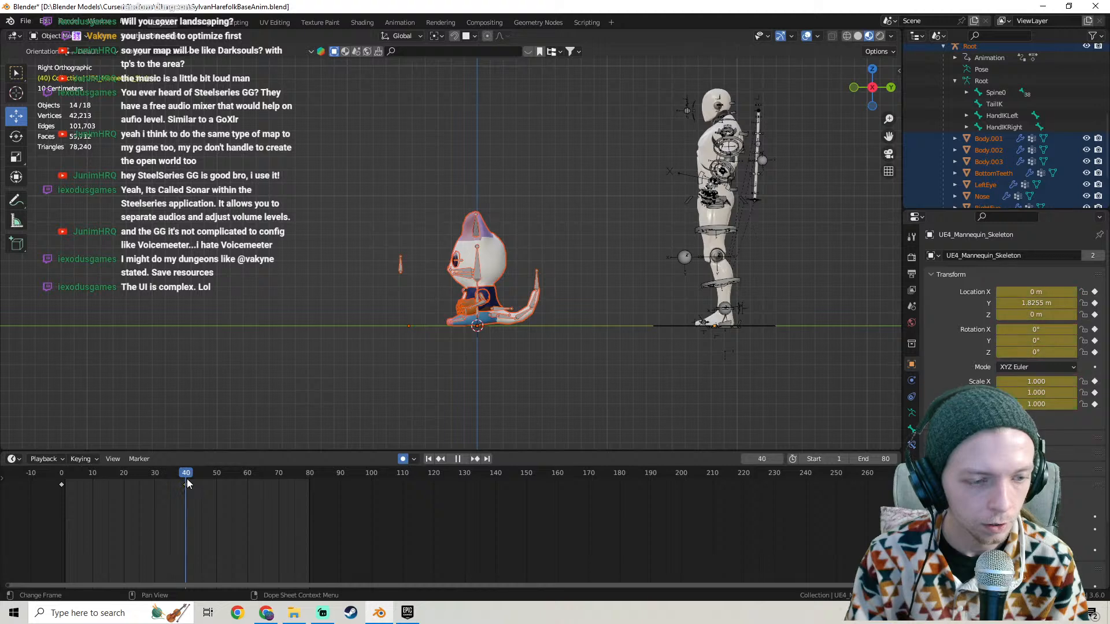
{"action": "key", "text": "space"}
Make the Root armature the active object, then clear the selection.
{"action": "scroll", "coordinate": [953, 145], "scroll_direction": "up", "scroll_amount": 5}
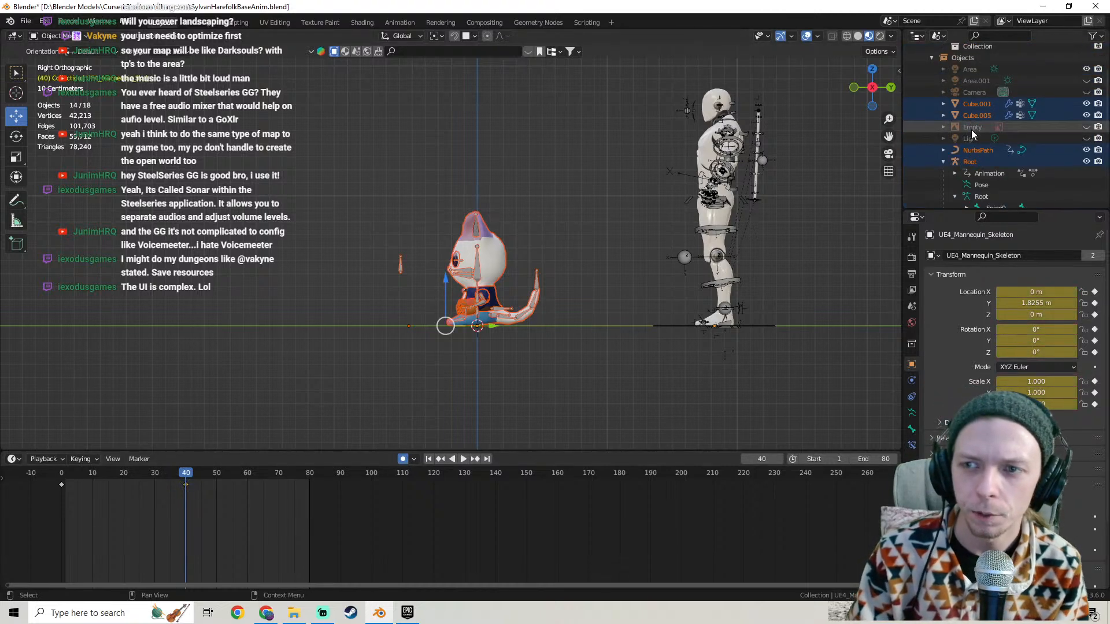
{"action": "left_click", "coordinate": [981, 163], "text": "ctrl"}
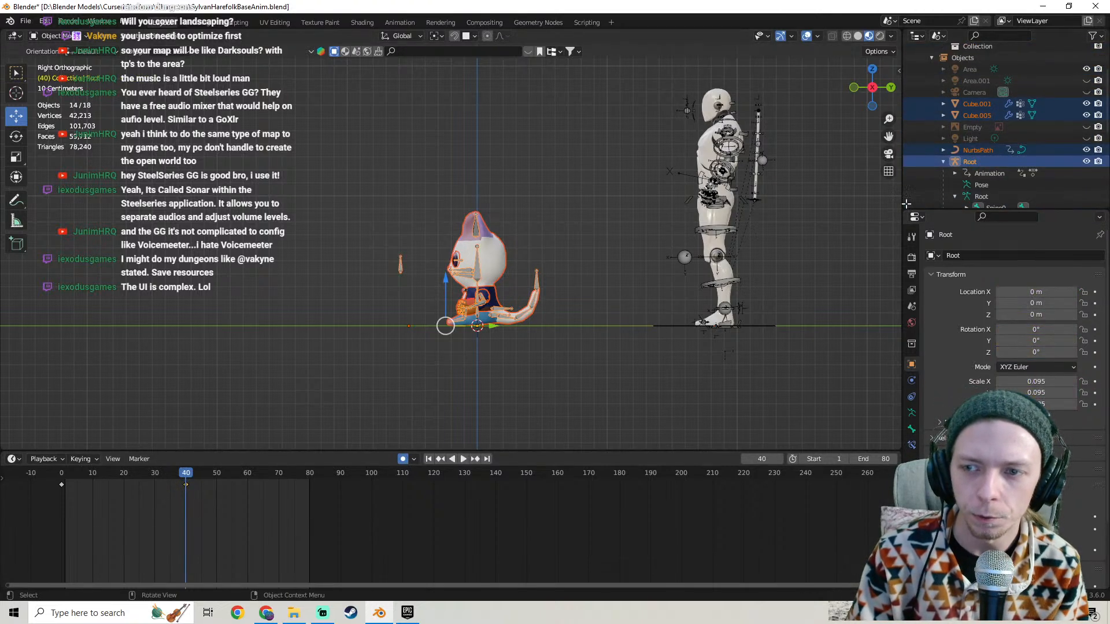
{"action": "scroll", "coordinate": [939, 174], "scroll_direction": "down", "scroll_amount": 5}
{"action": "left_click", "coordinate": [562, 334]}
Delete the stray object on the ground in front of the character.
{"action": "middle_click_drag", "start_coordinate": [408, 323], "coordinate": [404, 306]}
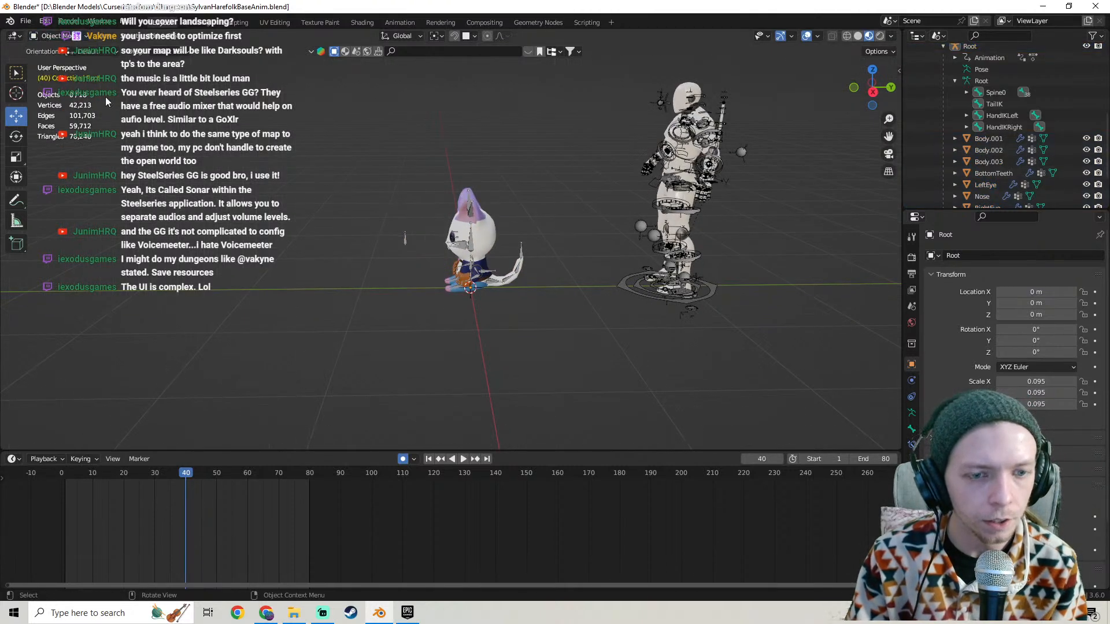
{"action": "left_click_drag", "start_coordinate": [388, 292], "coordinate": [415, 277]}
{"action": "key", "text": "x"}
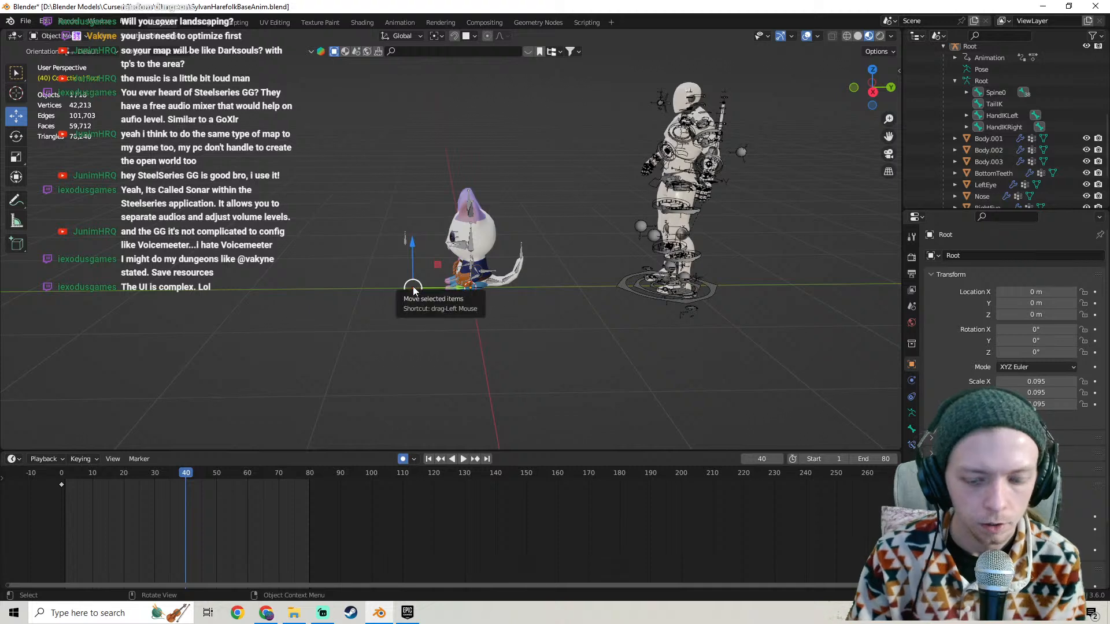
{"action": "left_click", "coordinate": [412, 286]}
{"action": "middle_click_drag", "start_coordinate": [410, 282], "coordinate": [403, 271]}
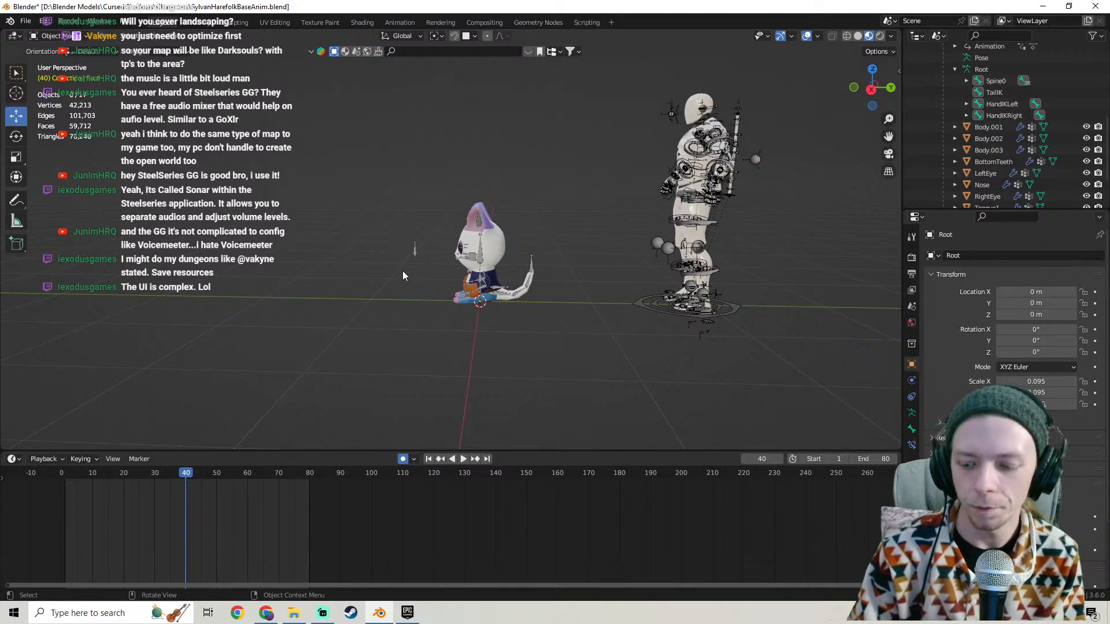
Delete the mannequin together with its armature, selecting it in the right orthographic view.
{"action": "key", "text": "KP_3"}
{"action": "left_click_drag", "start_coordinate": [815, 387], "coordinate": [673, 62]}
{"action": "key", "text": "x"}
{"action": "left_click", "coordinate": [671, 76]}
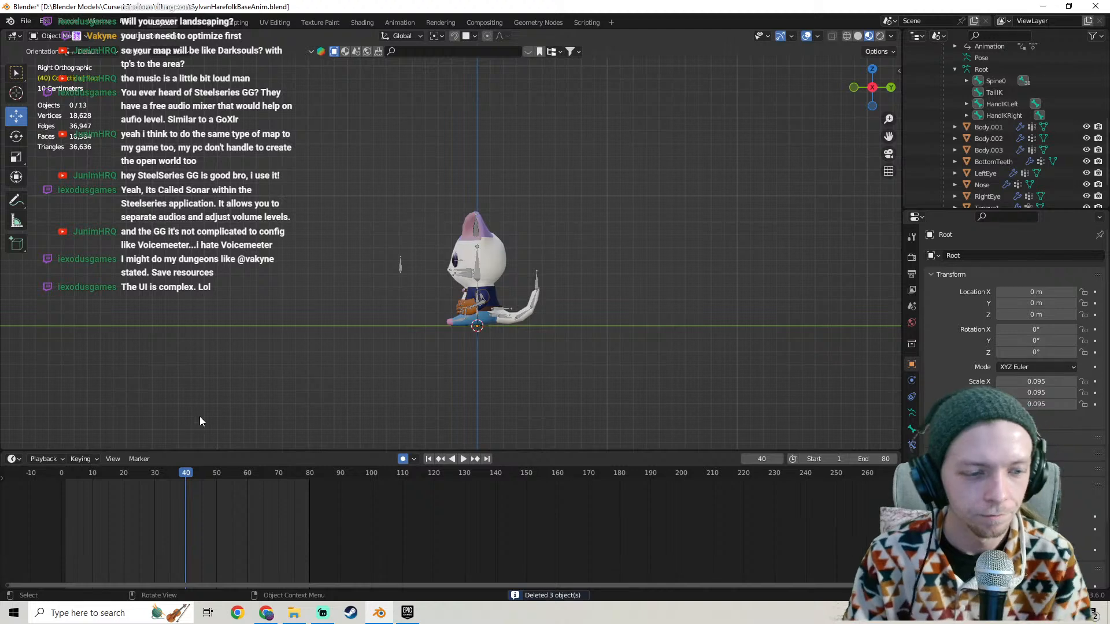
Play the animation and put the character's Root armature into Pose Mode.
{"action": "key", "text": "space"}
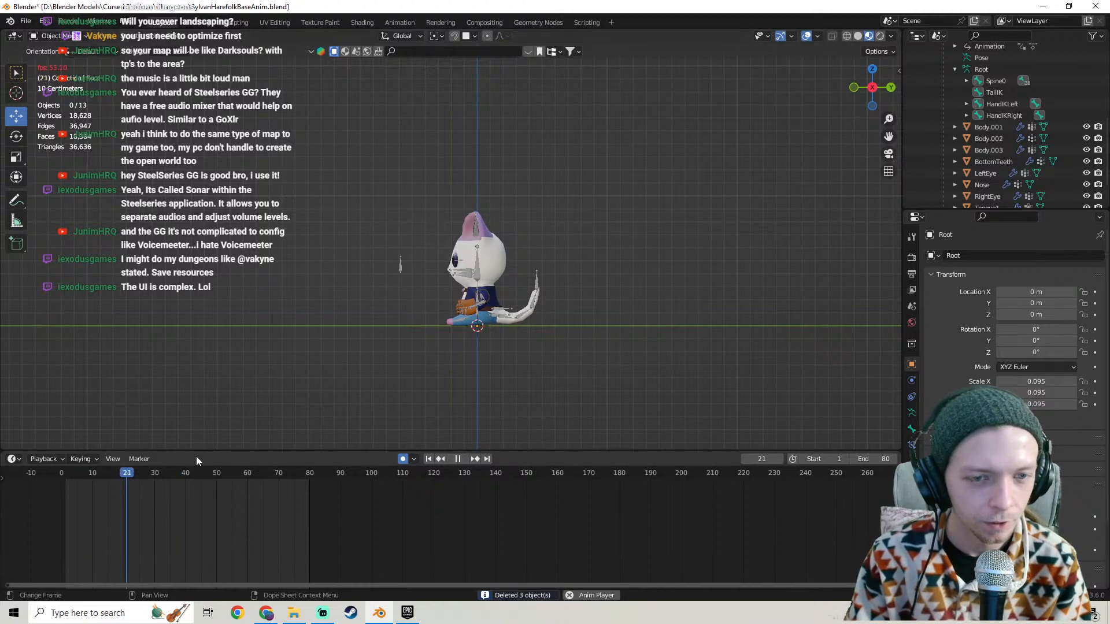
{"action": "middle_click_drag", "start_coordinate": [426, 354], "coordinate": [554, 379]}
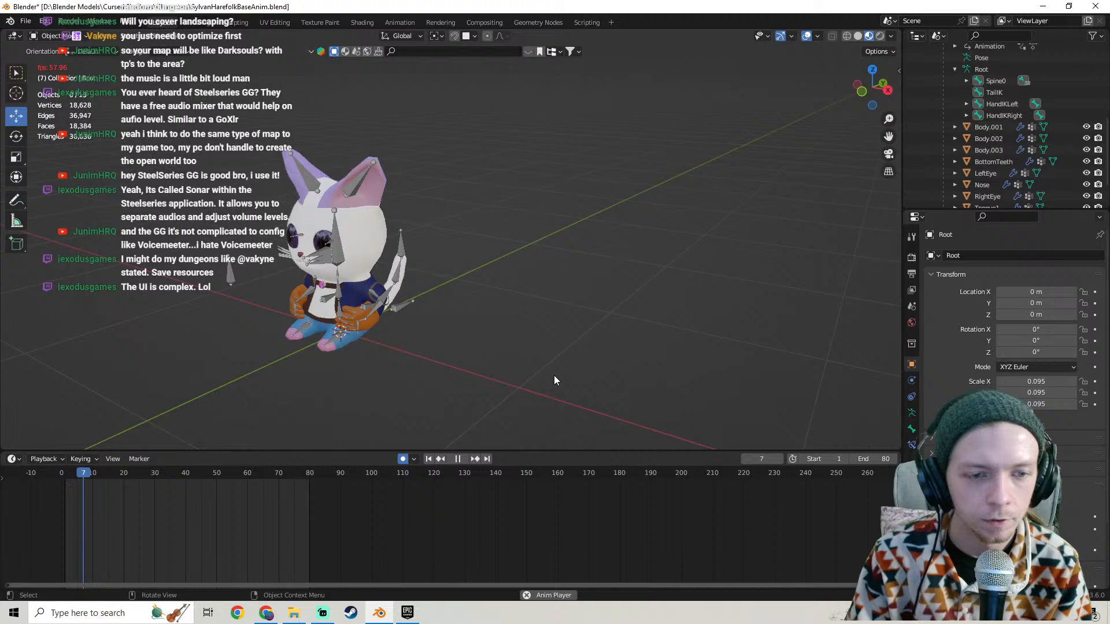
{"action": "left_click", "coordinate": [46, 21]}
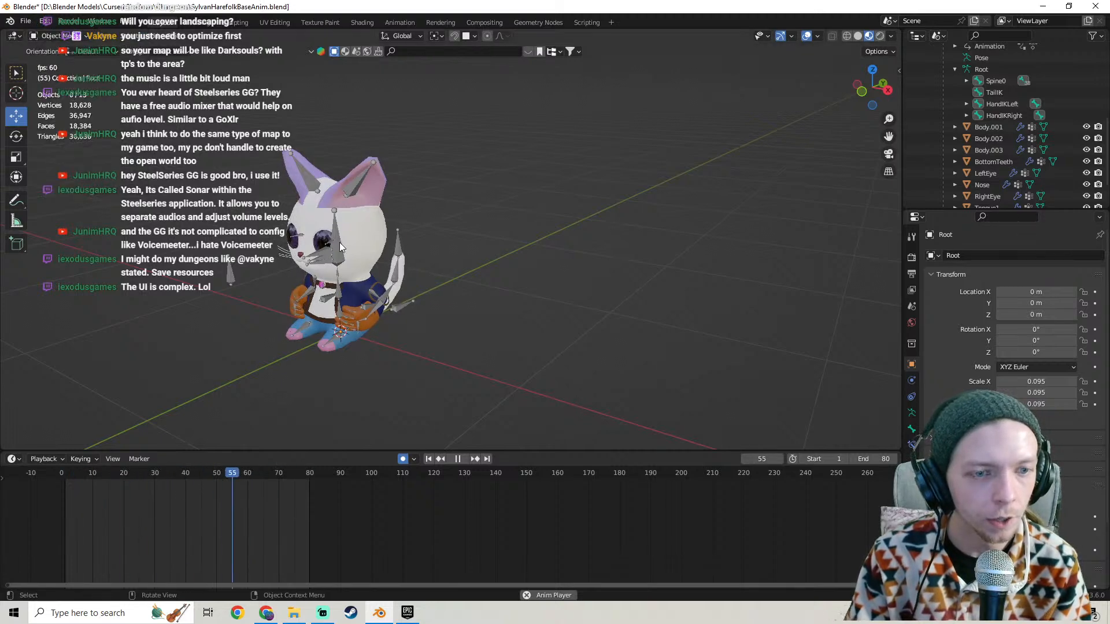
{"action": "left_click", "coordinate": [338, 242]}
{"action": "left_click", "coordinate": [73, 36]}
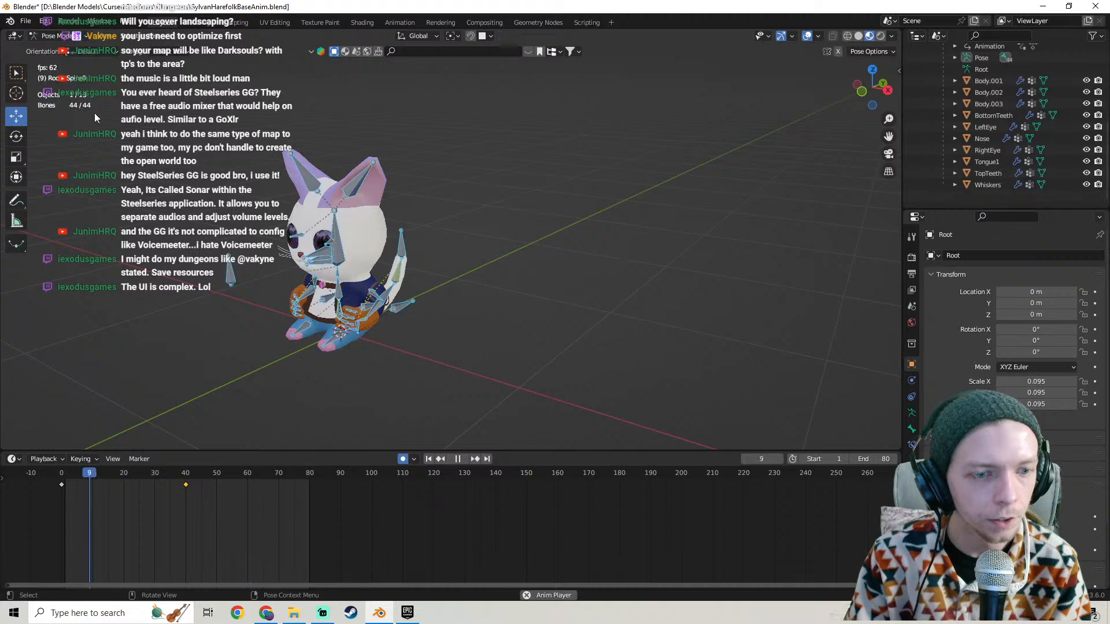
{"action": "left_click", "coordinate": [58, 75]}
Set the animation's end frame to 160.
{"action": "left_click", "coordinate": [876, 459]}
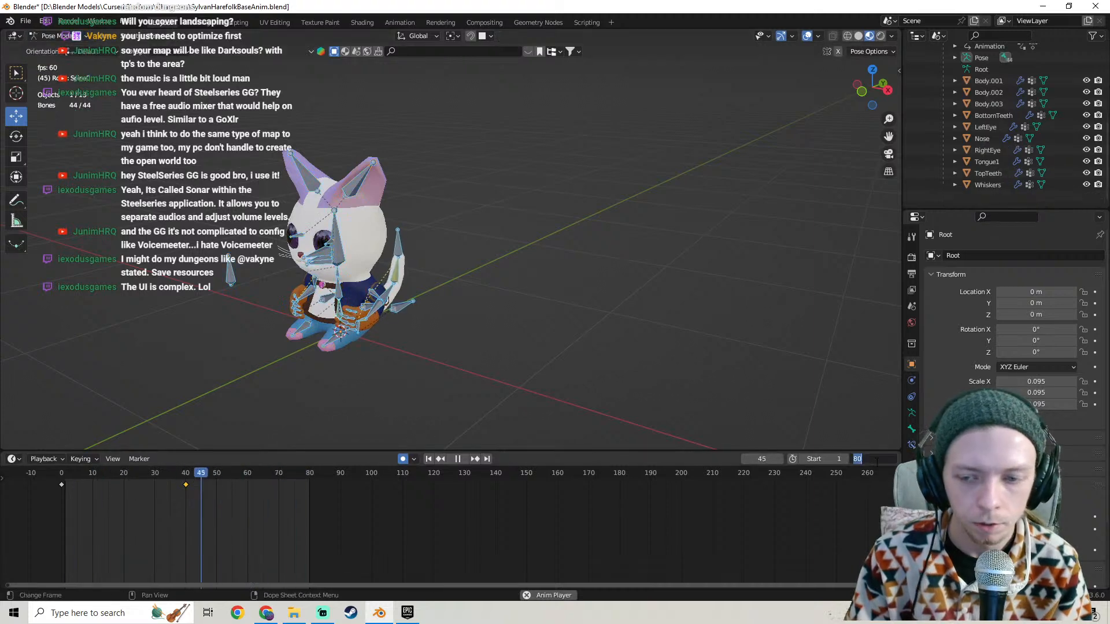
{"action": "type", "text": "160"}
{"action": "key", "text": "Return"}
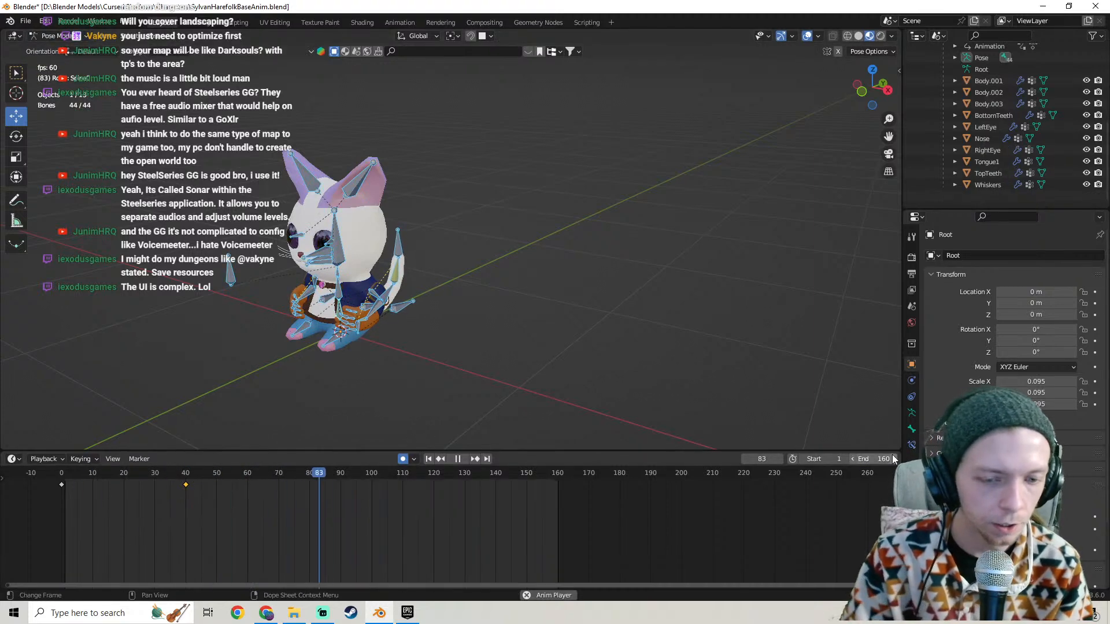
Delete the armature's keyframes at frame 40, stop playback, and set frame 40 as current in the right orthographic view.
{"action": "scroll", "coordinate": [468, 536], "scroll_direction": "down", "scroll_amount": 2}
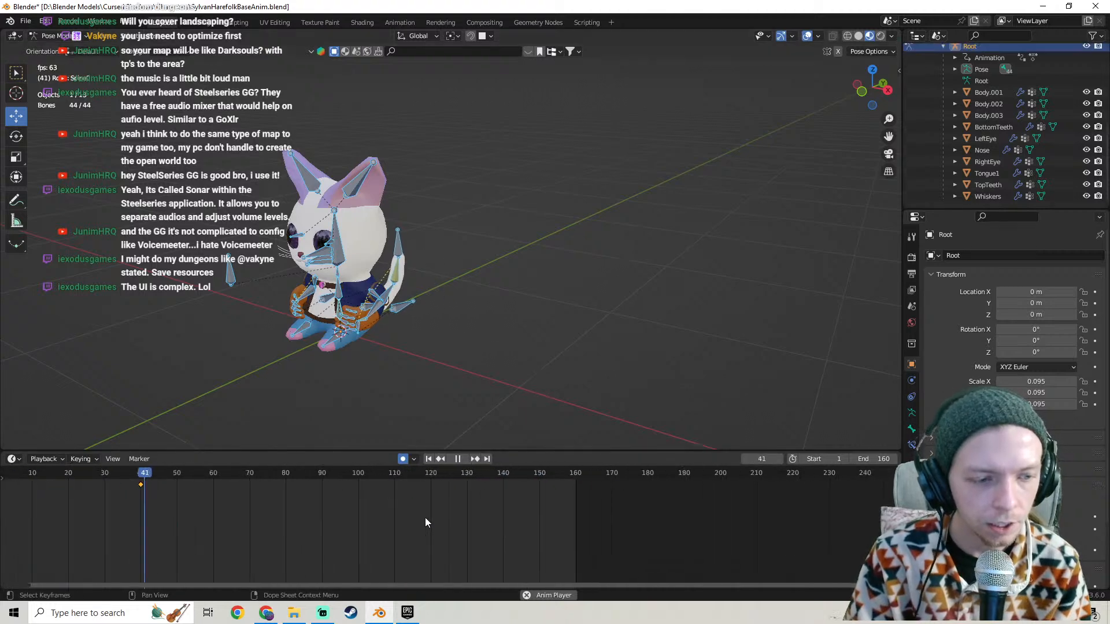
{"action": "left_click_drag", "start_coordinate": [237, 505], "coordinate": [193, 478]}
{"action": "key", "text": "space"}
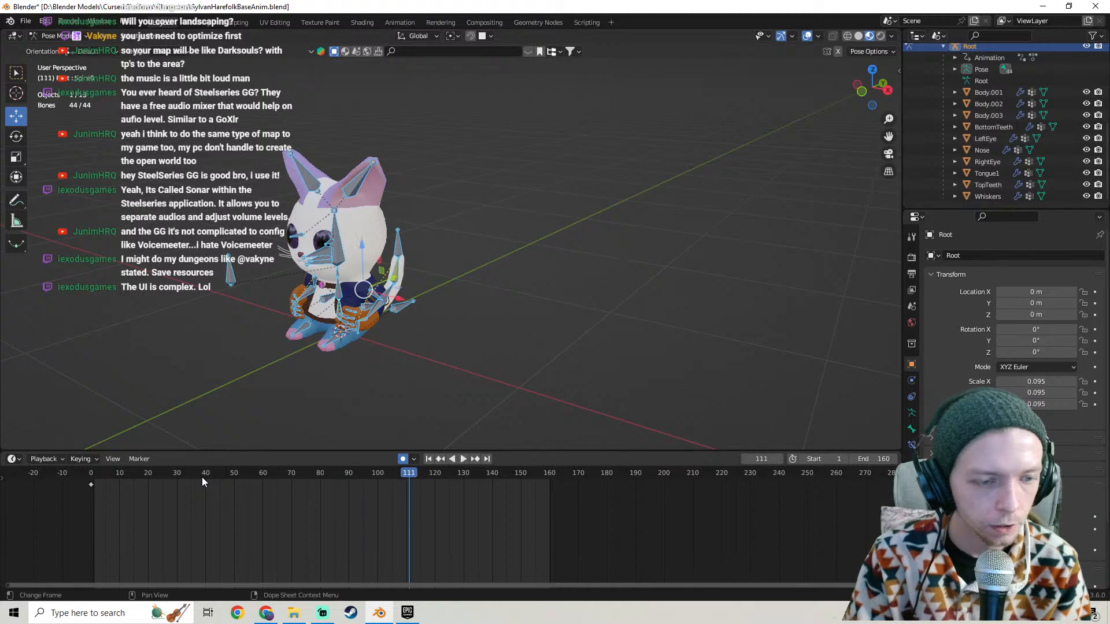
{"action": "left_click_drag", "start_coordinate": [200, 471], "coordinate": [206, 473]}
{"action": "key", "text": "KP_3"}
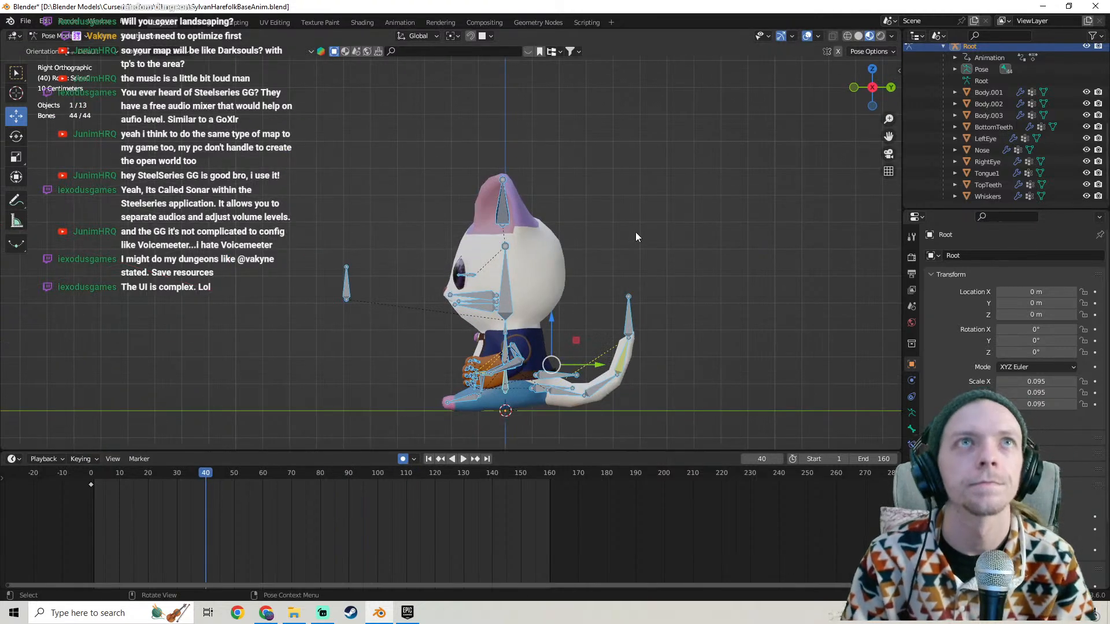
{"action": "middle_click_drag", "start_coordinate": [609, 211], "coordinate": [575, 255], "text": "alt"}
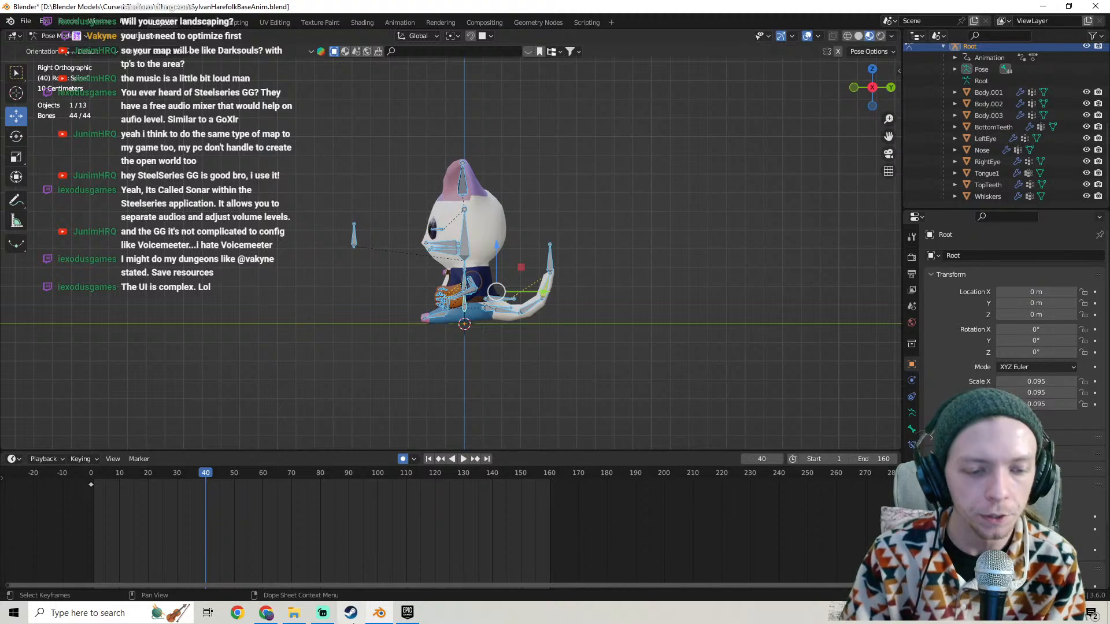
{"action": "mouse_move", "coordinate": [320, 617]}
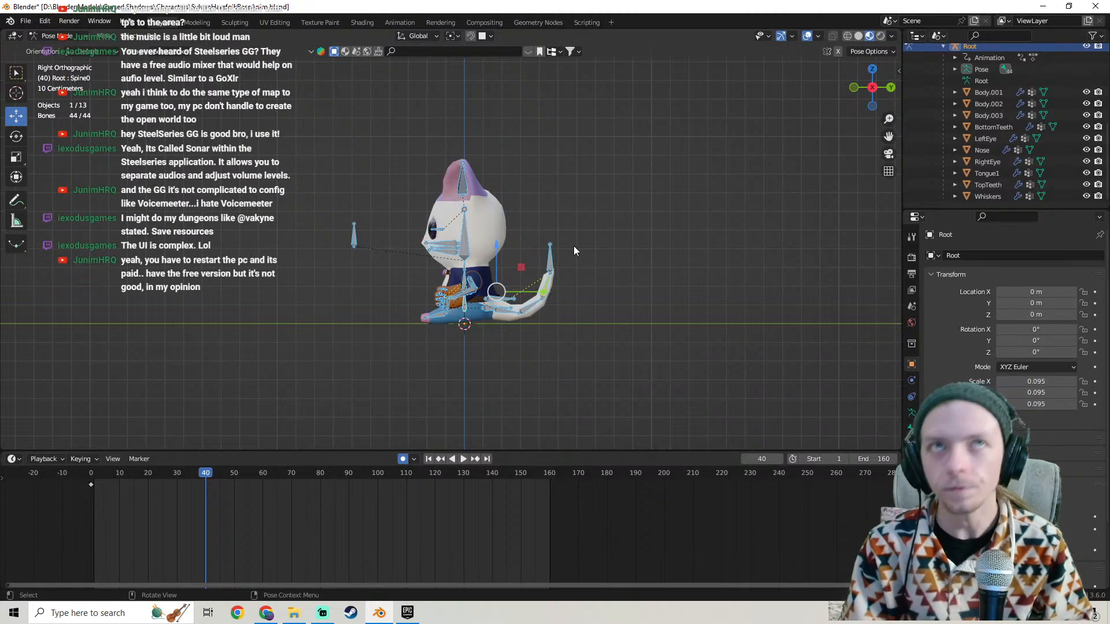
{"action": "scroll", "coordinate": [567, 252], "scroll_direction": "down", "scroll_amount": 1}
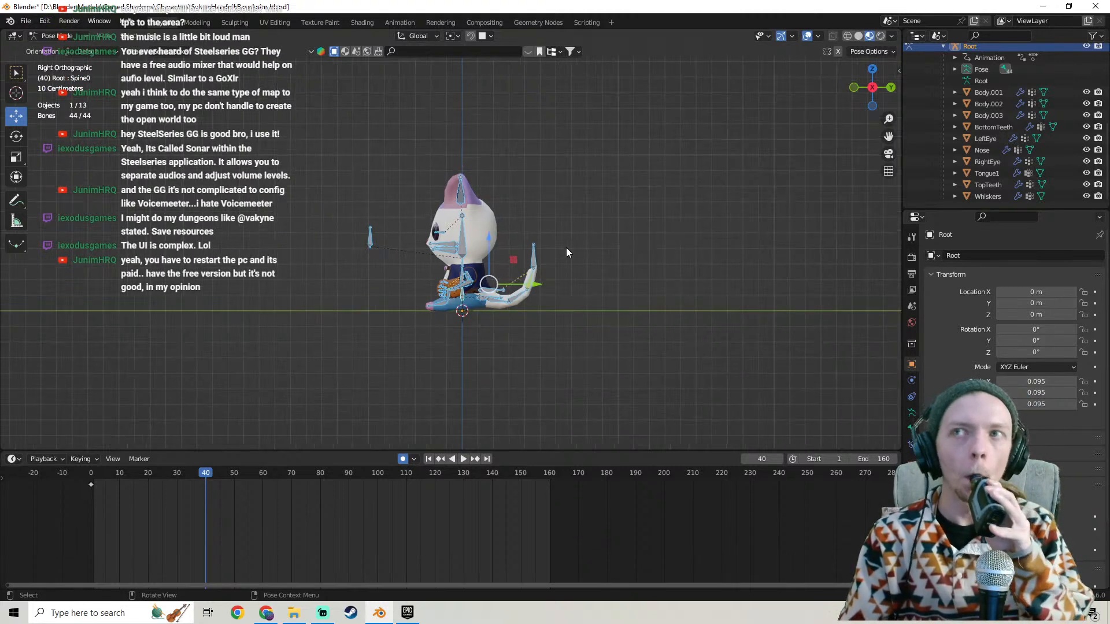
{"action": "scroll", "coordinate": [561, 250], "scroll_direction": "up", "scroll_amount": 2}
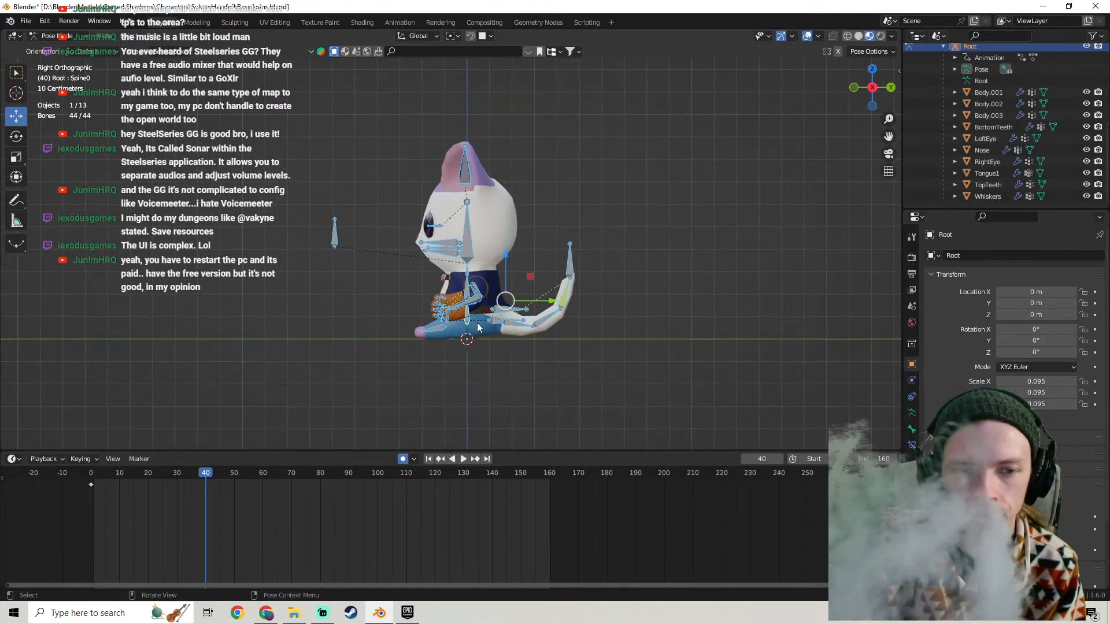
{"action": "middle_click_drag", "start_coordinate": [467, 324], "coordinate": [601, 322]}
{"action": "scroll", "coordinate": [261, 320], "scroll_direction": "up", "scroll_amount": 2}
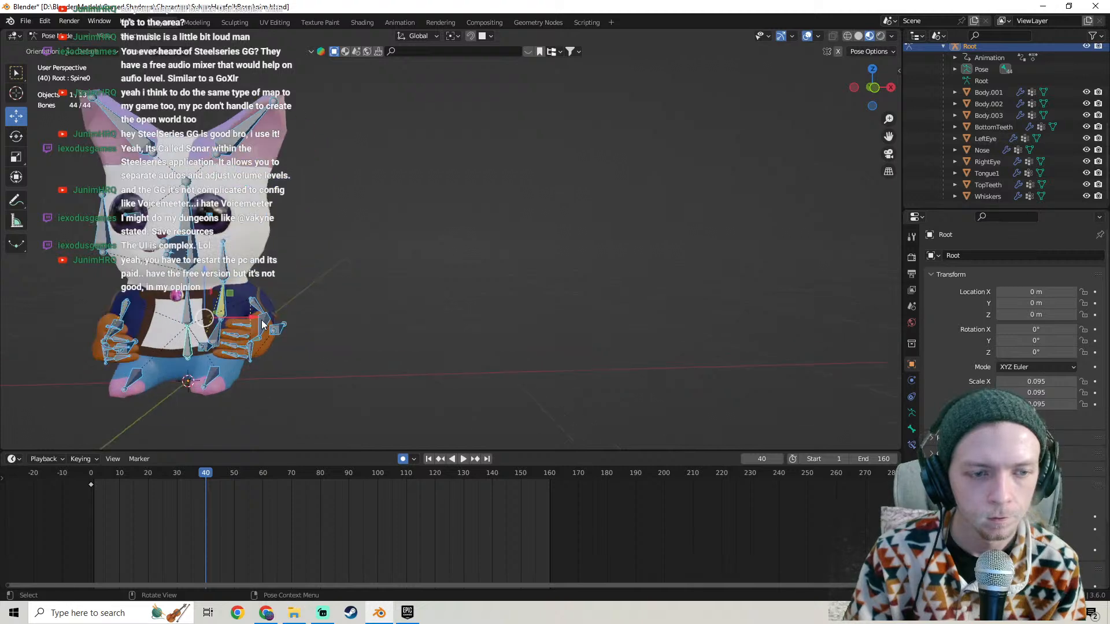
Select the rig's lowest spine bone and set the animation's end frame to 80.
{"action": "left_click", "coordinate": [184, 349]}
{"action": "middle_click_drag", "start_coordinate": [344, 297], "coordinate": [476, 283]}
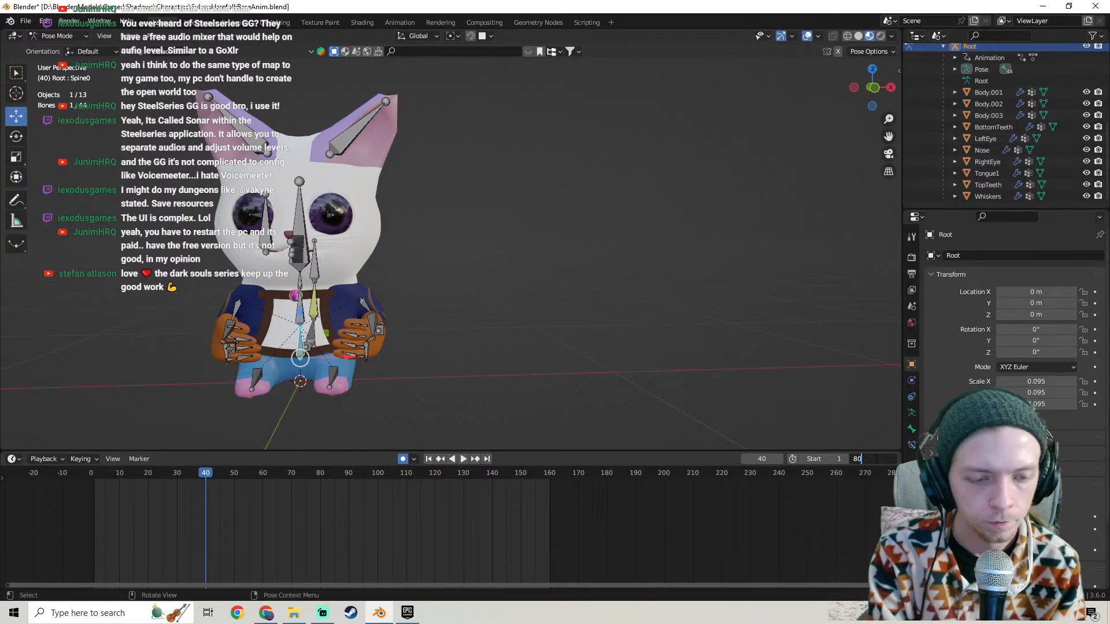
{"action": "key", "text": "Return"}
{"action": "middle_click_drag", "start_coordinate": [439, 283], "coordinate": [488, 306]}
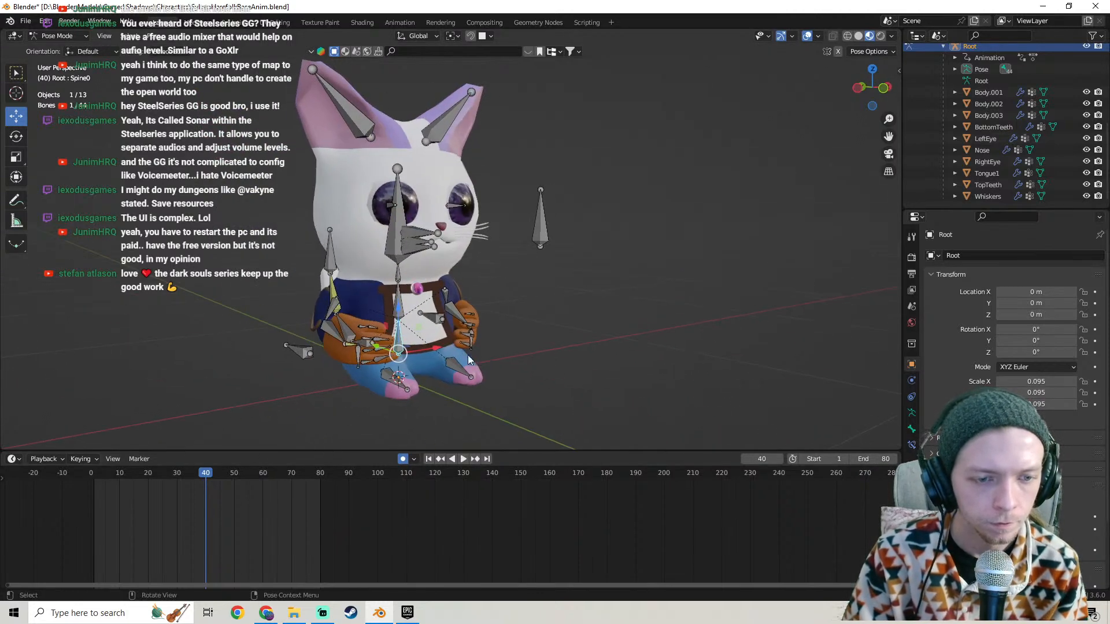
Add both hand IK bones and the tail IK bone to the spine bone selection.
{"action": "middle_click_drag", "start_coordinate": [468, 356], "coordinate": [531, 239]}
{"action": "scroll", "coordinate": [305, 353], "scroll_direction": "up", "scroll_amount": 3}
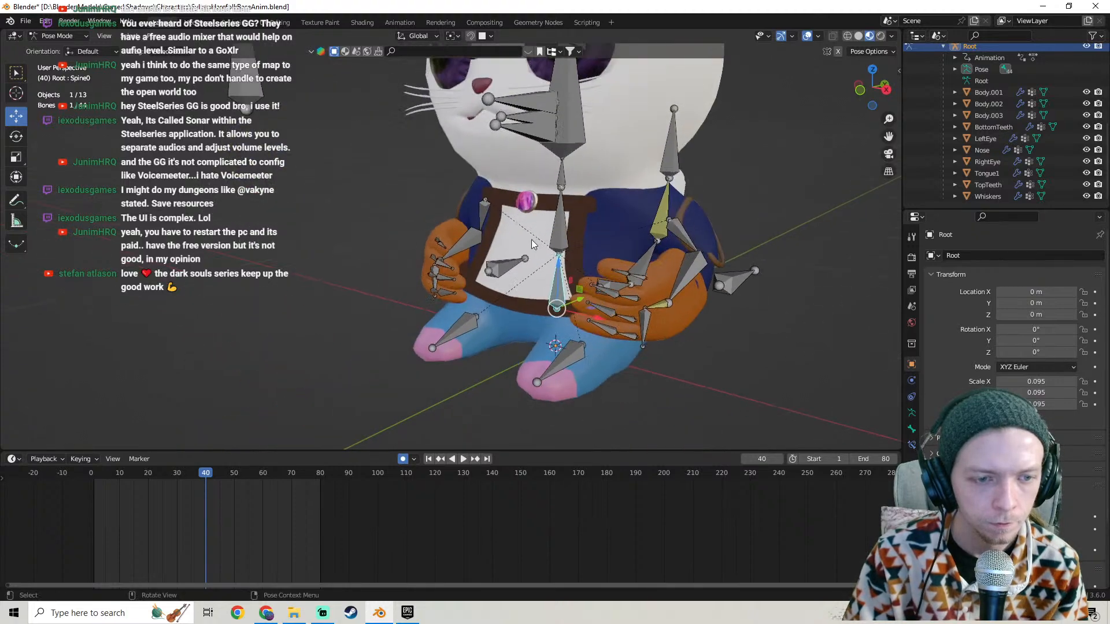
{"action": "middle_click_drag", "start_coordinate": [410, 275], "coordinate": [599, 252]}
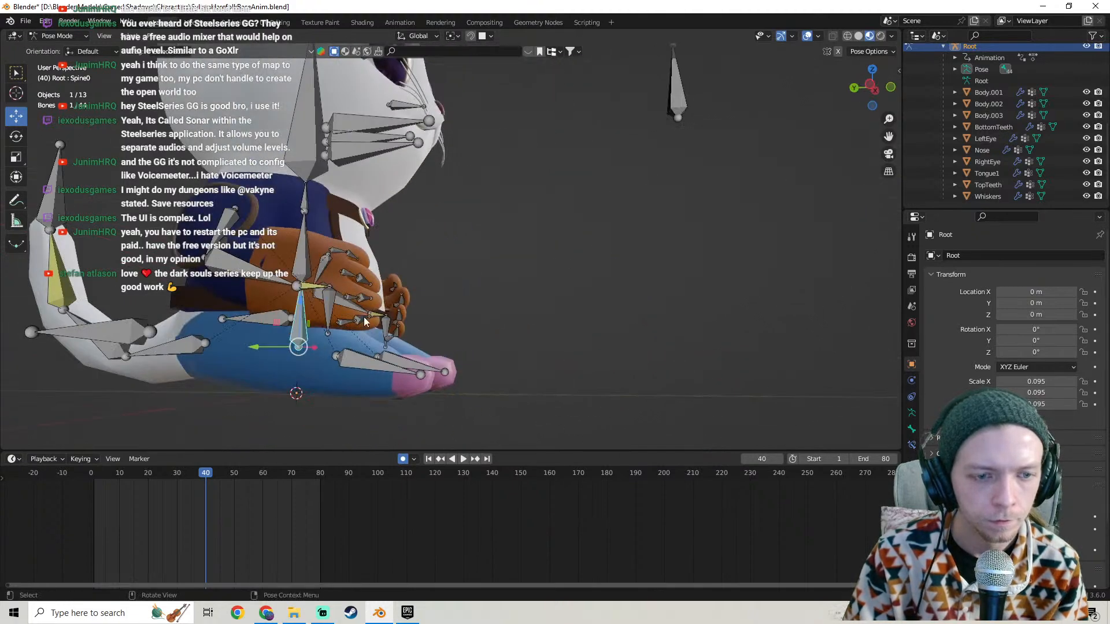
{"action": "left_click", "coordinate": [327, 313], "text": "shift"}
{"action": "middle_click_drag", "start_coordinate": [331, 313], "coordinate": [130, 314]}
{"action": "middle_click_drag", "start_coordinate": [670, 345], "coordinate": [691, 248]}
{"action": "left_click", "coordinate": [480, 273], "text": "shift"}
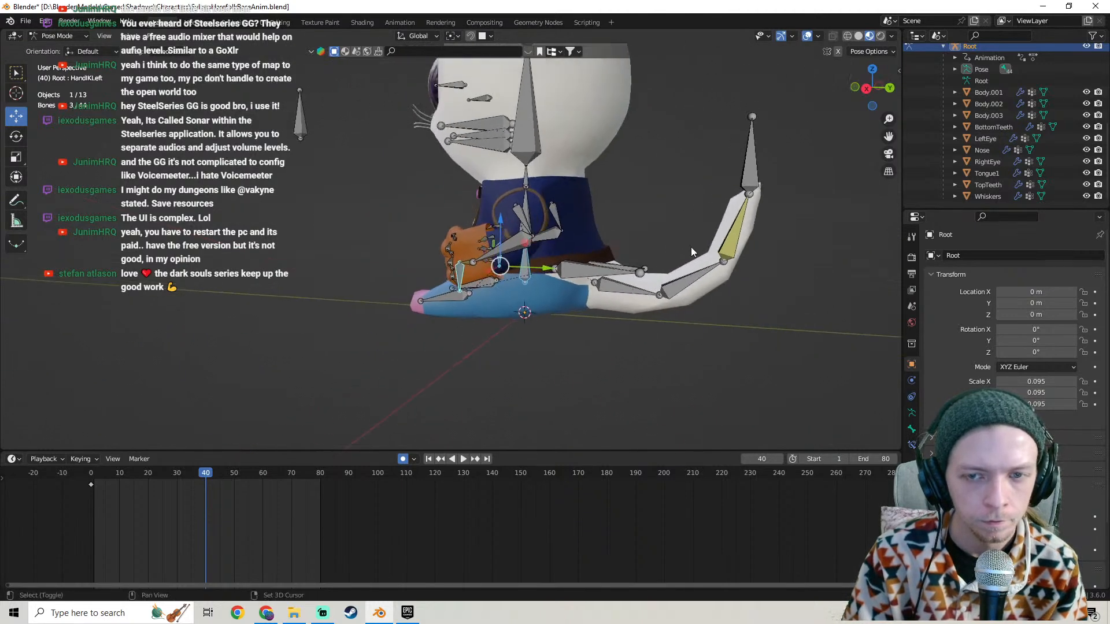
{"action": "left_click", "coordinate": [756, 158], "text": "shift"}
{"action": "scroll", "coordinate": [583, 243], "scroll_direction": "down", "scroll_amount": 3}
{"action": "middle_click_drag", "start_coordinate": [584, 242], "coordinate": [525, 196]}
{"action": "left_click_drag", "start_coordinate": [507, 205], "coordinate": [515, 173]}
{"action": "key", "text": "ctrl+z"}
Move the selected spine, hand IK and tail IK bones 0.5 m up along global Z at frame 40.
{"action": "scroll", "coordinate": [450, 260], "scroll_direction": "down", "scroll_amount": 3}
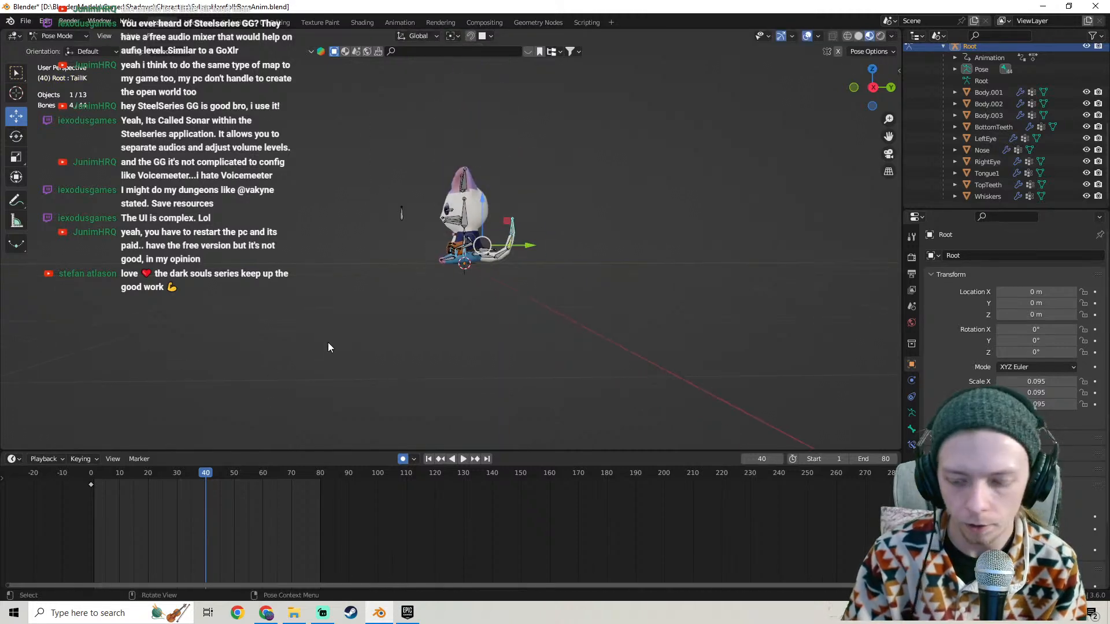
{"action": "key", "text": "KP_3"}
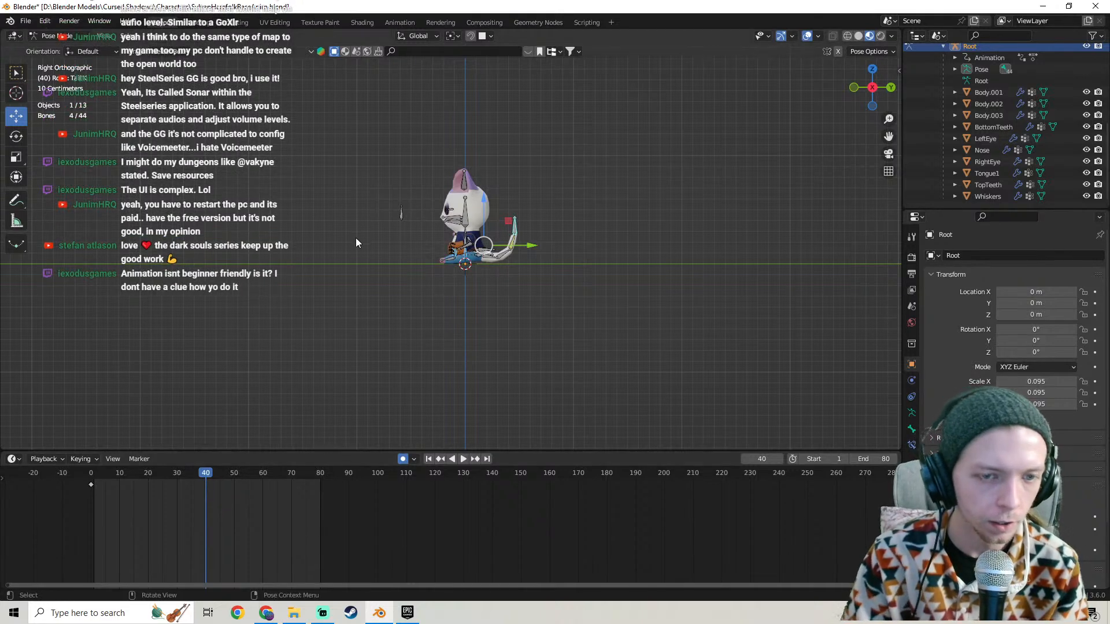
{"action": "key", "text": "g"}
{"action": "key", "text": "z"}
{"action": "key", "text": "period"}
{"action": "key", "text": "5"}
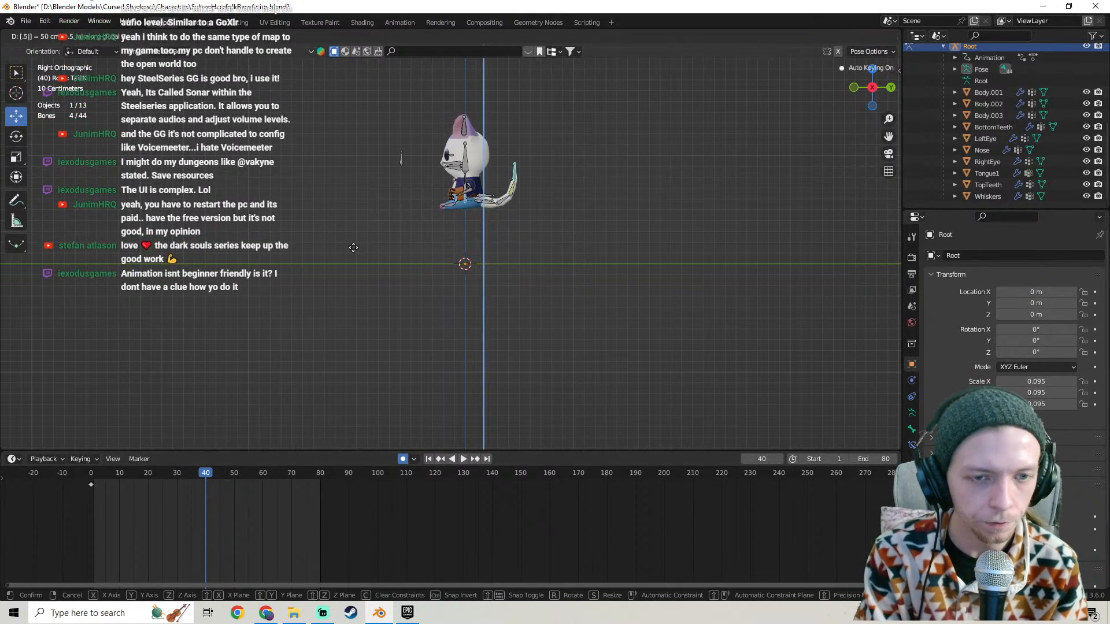
{"action": "key", "text": "Return"}
Copy the frame 0 keyframes and paste them at frame 80.
{"action": "middle_click_drag", "start_coordinate": [448, 190], "coordinate": [452, 215], "text": "shift"}
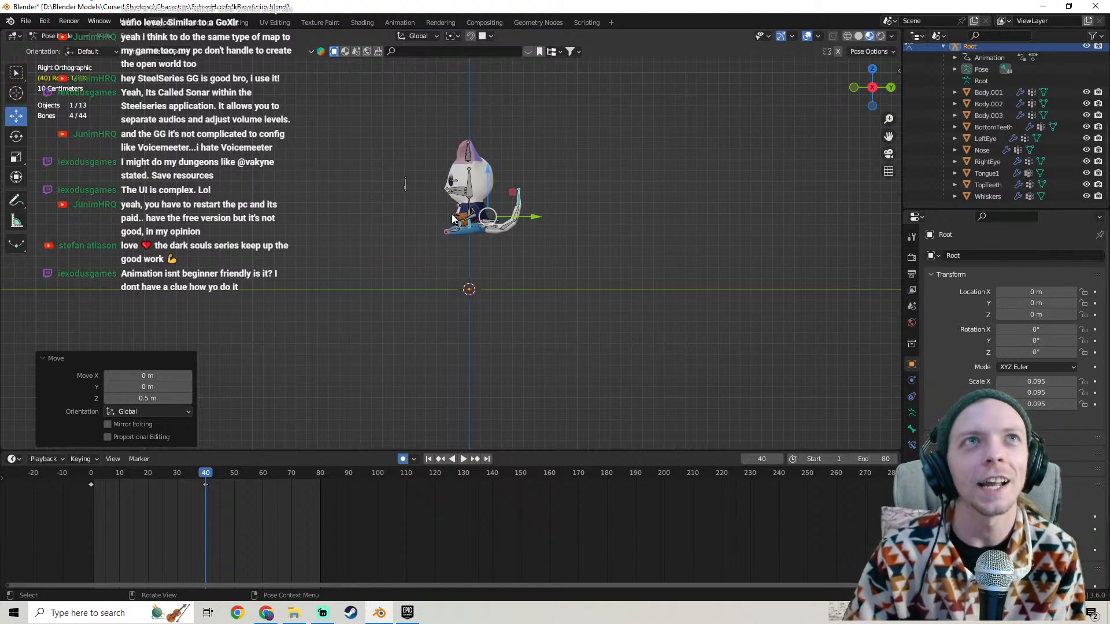
{"action": "scroll", "coordinate": [482, 256], "scroll_direction": "up", "scroll_amount": 1}
{"action": "scroll", "coordinate": [494, 237], "scroll_direction": "down", "scroll_amount": 2}
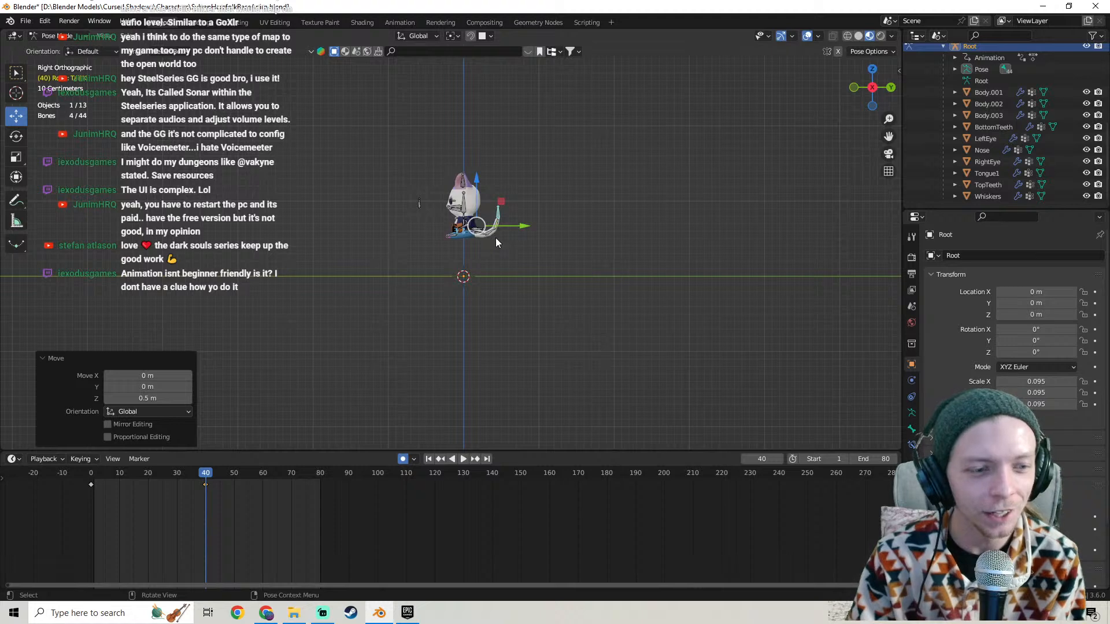
{"action": "scroll", "coordinate": [491, 260], "scroll_direction": "up", "scroll_amount": 2}
{"action": "left_click_drag", "start_coordinate": [116, 501], "coordinate": [73, 483]}
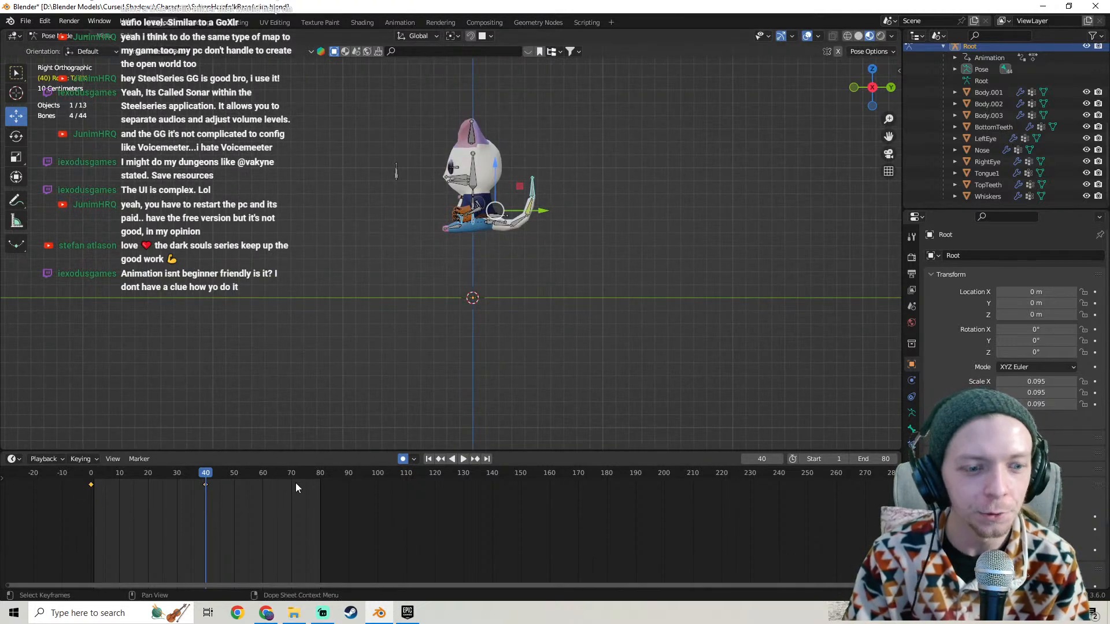
{"action": "left_click_drag", "start_coordinate": [290, 474], "coordinate": [319, 473]}
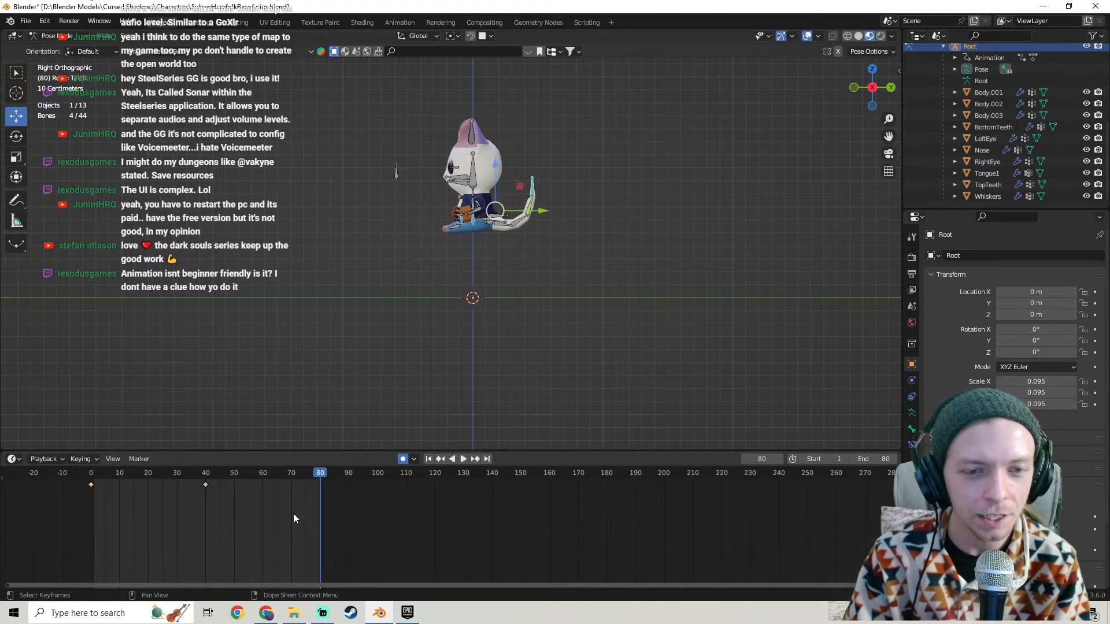
{"action": "key", "text": "ctrl+v"}
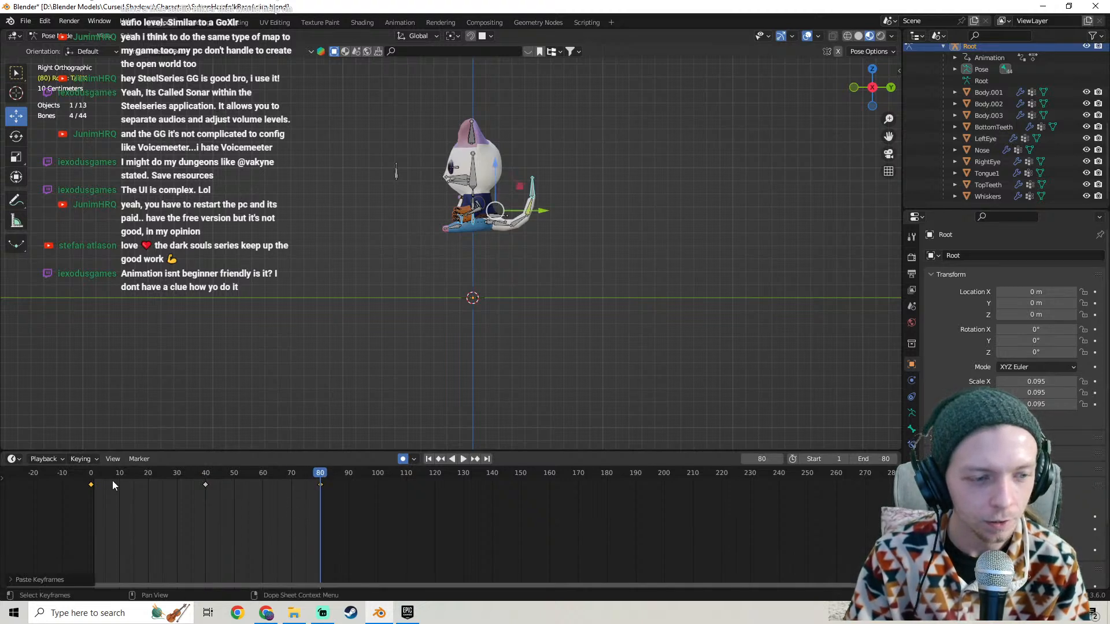
Play the animation briefly from frame 0, then undo the keyframe paste at frame 80.
{"action": "left_click", "coordinate": [86, 475]}
{"action": "key", "text": "space"}
{"action": "key", "text": "space"}
{"action": "key", "text": "ctrl+z"}
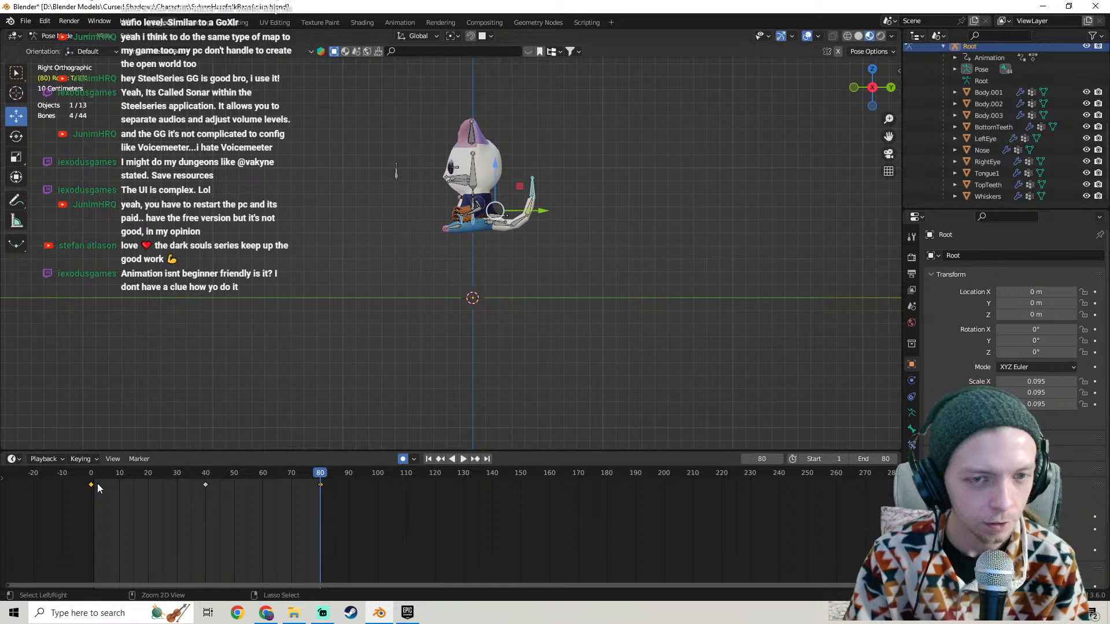
{"action": "key", "text": "ctrl+z"}
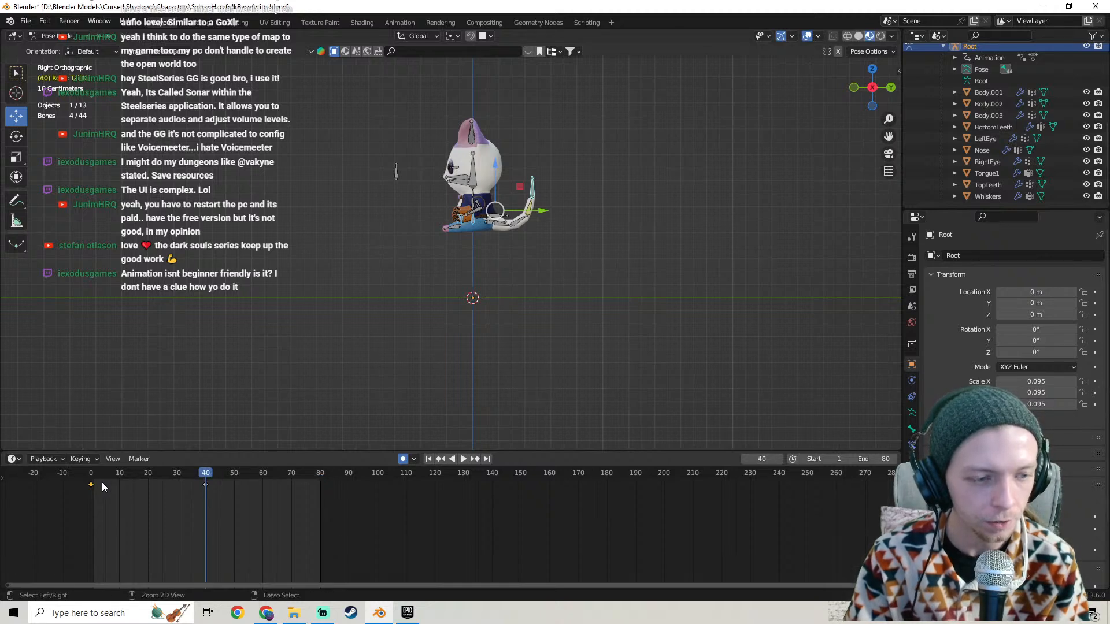
Check the bones' motion by playing from frame 0 and scrubbing to frame 40.
{"action": "left_click", "coordinate": [91, 475]}
{"action": "key", "text": "space"}
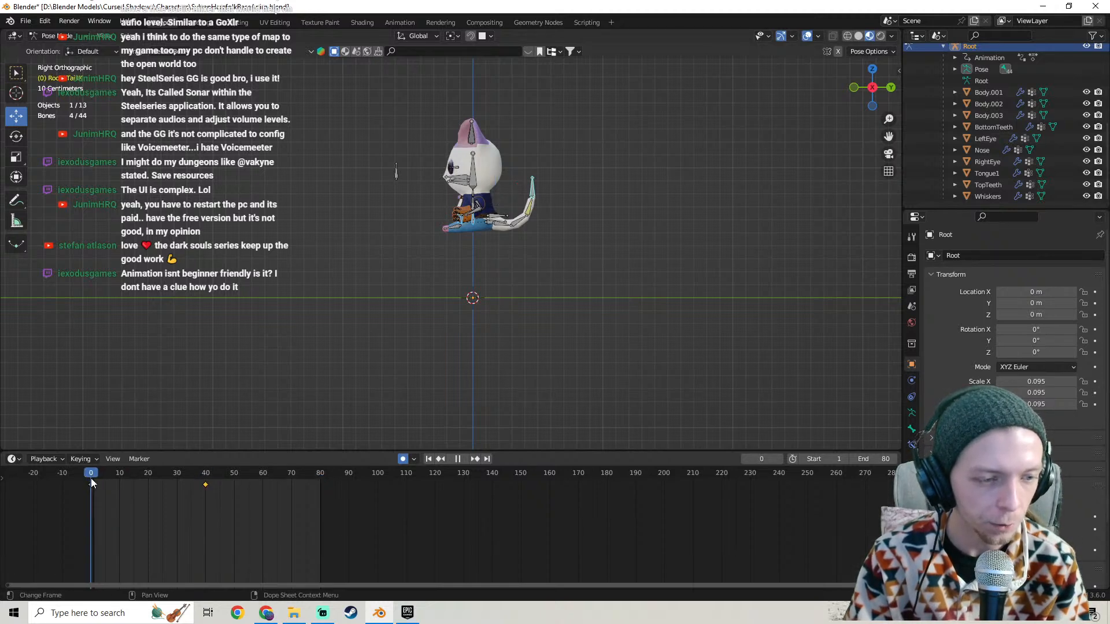
{"action": "key", "text": "space"}
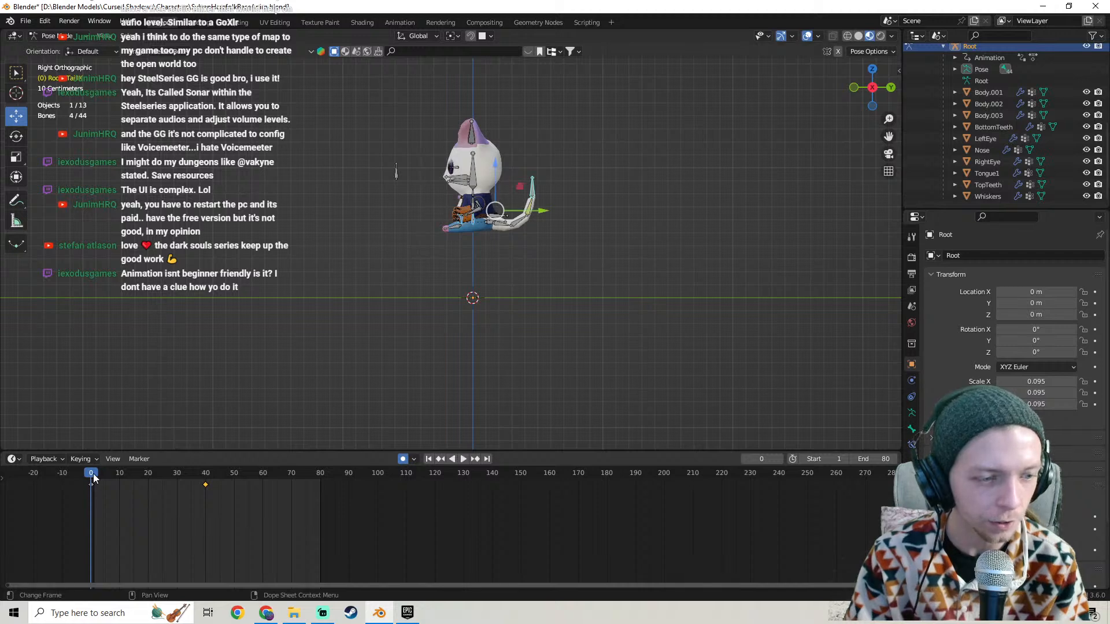
{"action": "left_click_drag", "start_coordinate": [92, 473], "coordinate": [206, 482]}
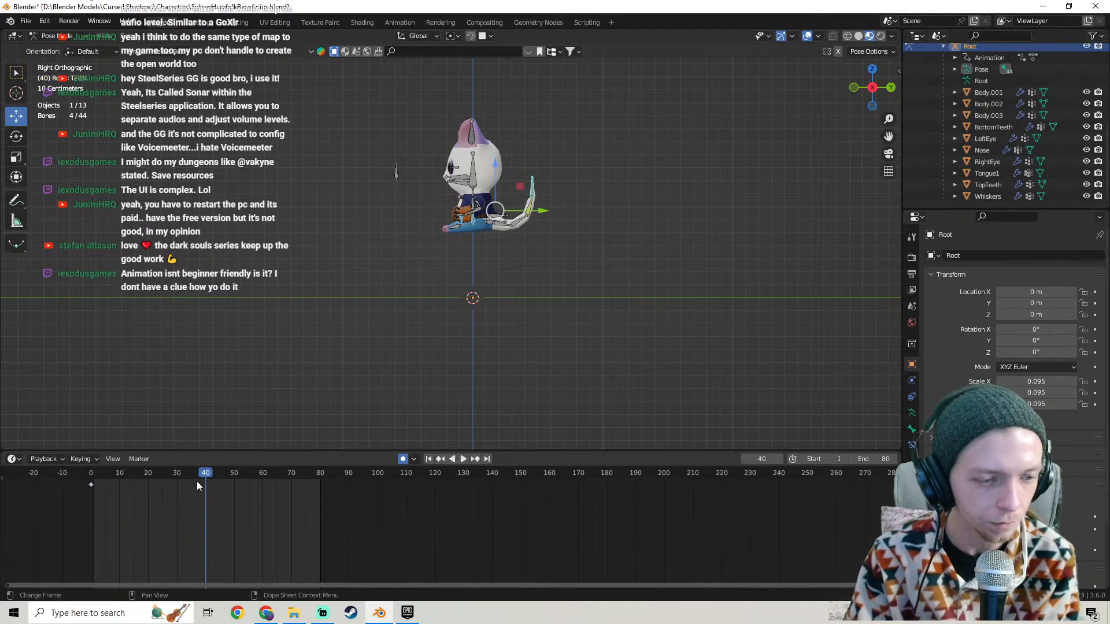
Undo the 0.5 m bone move and the added hand and tail bone selections.
{"action": "key", "text": "ctrl+z"}
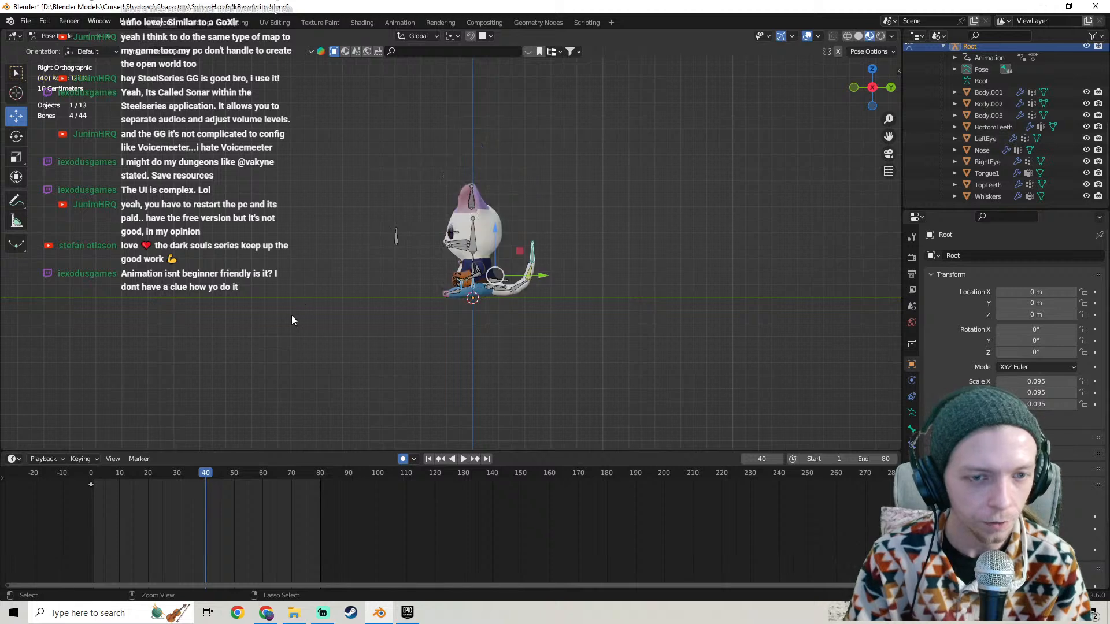
{"action": "key", "text": "ctrl+z"}
{"action": "key", "text": "ctrl+z"}
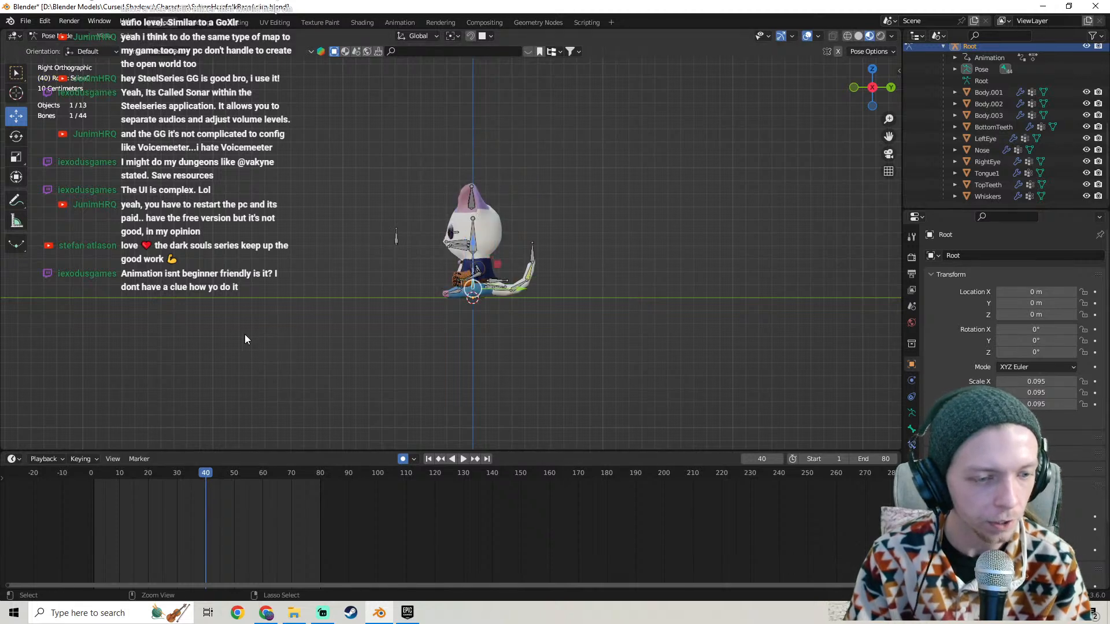
Enter 80 as the animation's end frame.
{"action": "left_click", "coordinate": [876, 458]}
{"action": "type", "text": "80"}
{"action": "key", "text": "Return"}
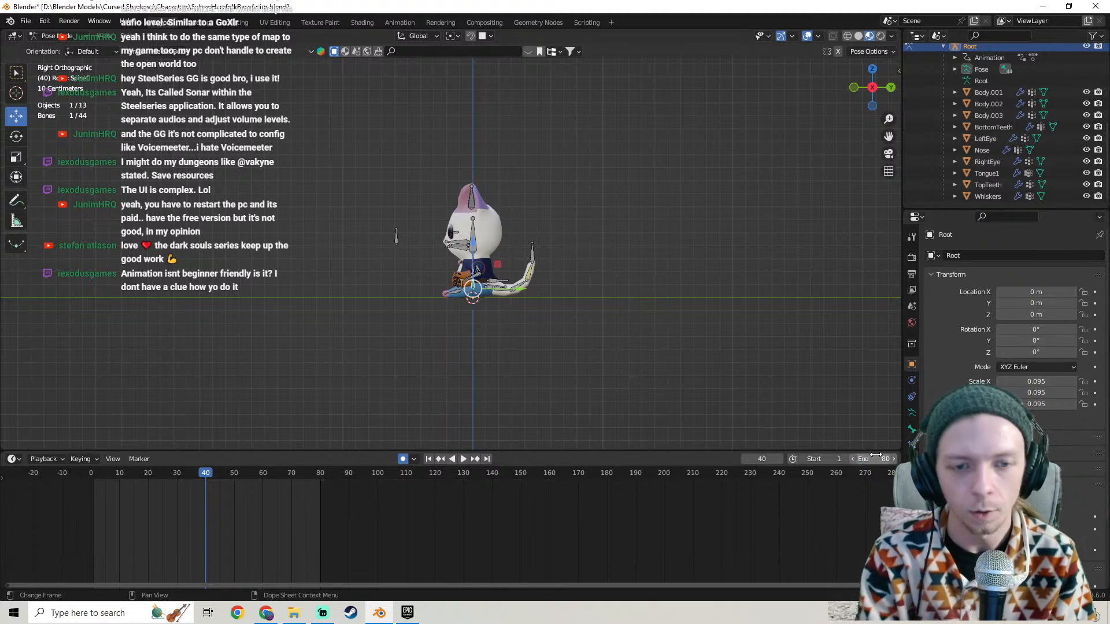
Insert a Location, Rotation & Scale keyframe for all of the rig's bones at frame 0.
{"action": "left_click", "coordinate": [91, 474]}
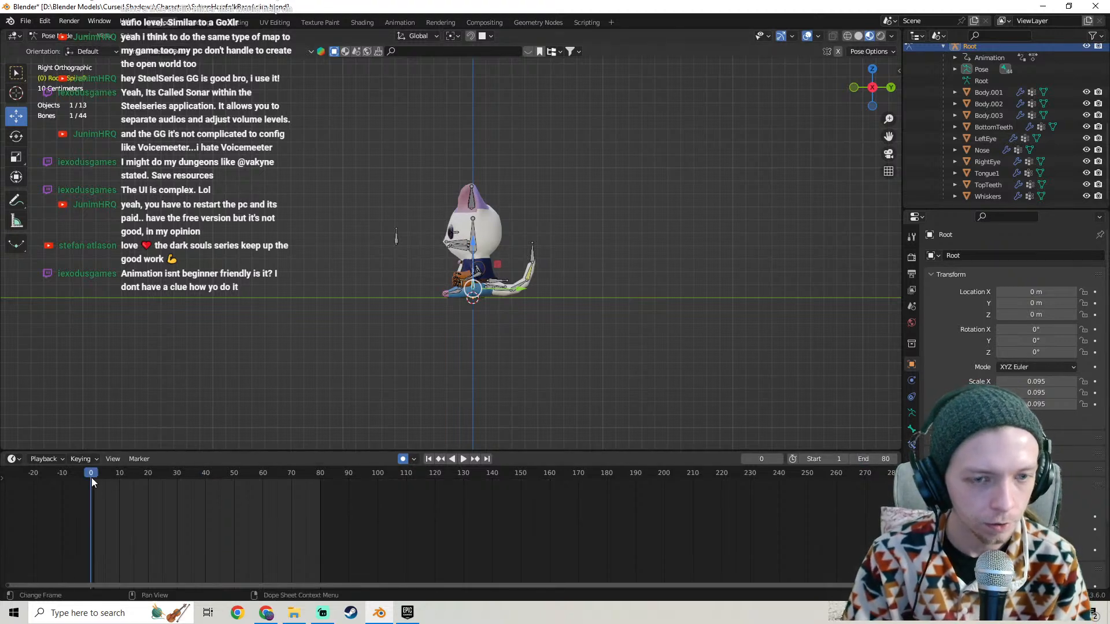
{"action": "key", "text": "a"}
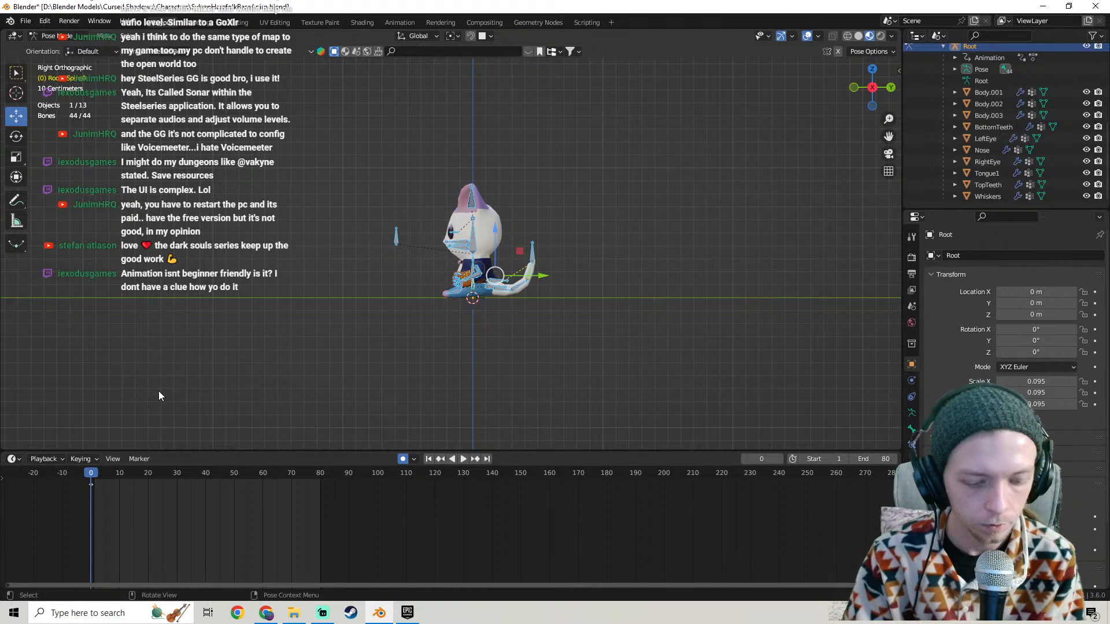
{"action": "key", "text": "i"}
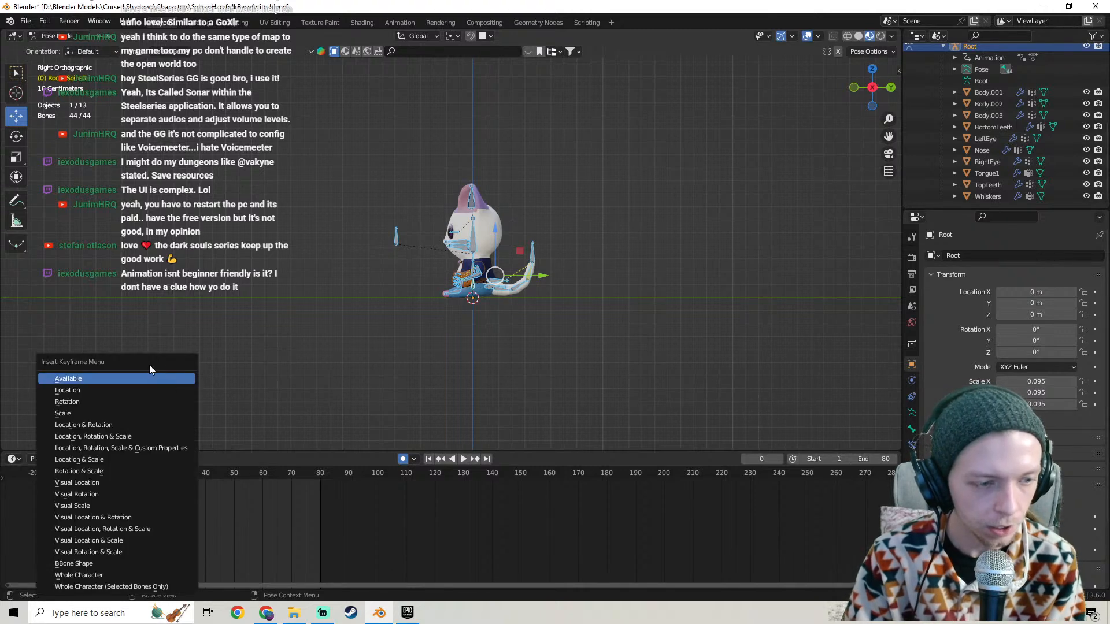
{"action": "left_click", "coordinate": [114, 434]}
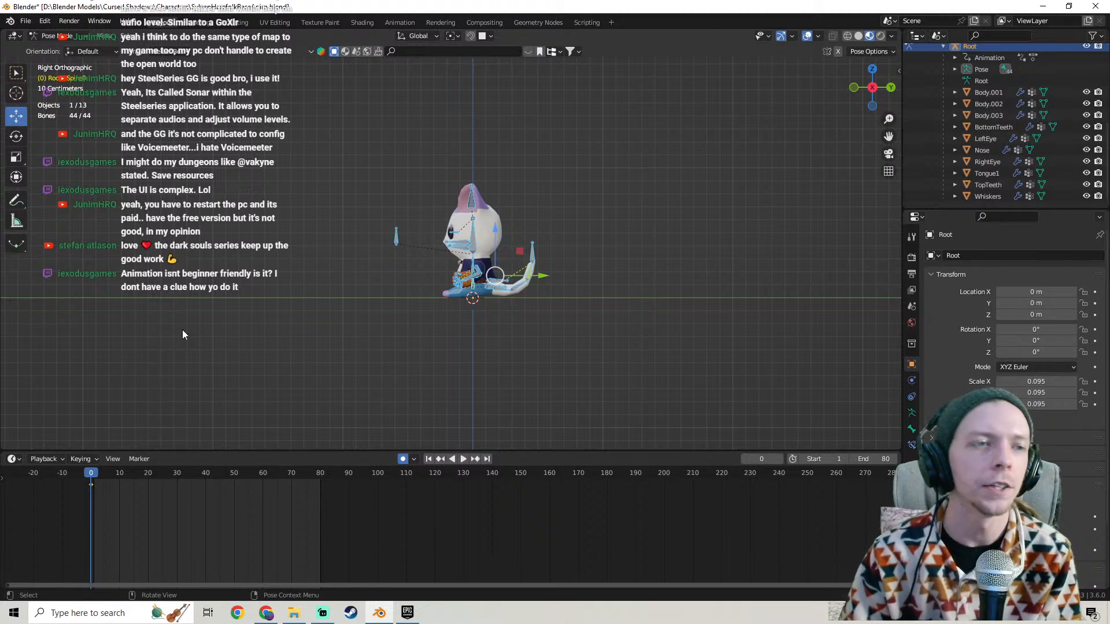
Save the Blender file under its existing name.
{"action": "left_click", "coordinate": [24, 21]}
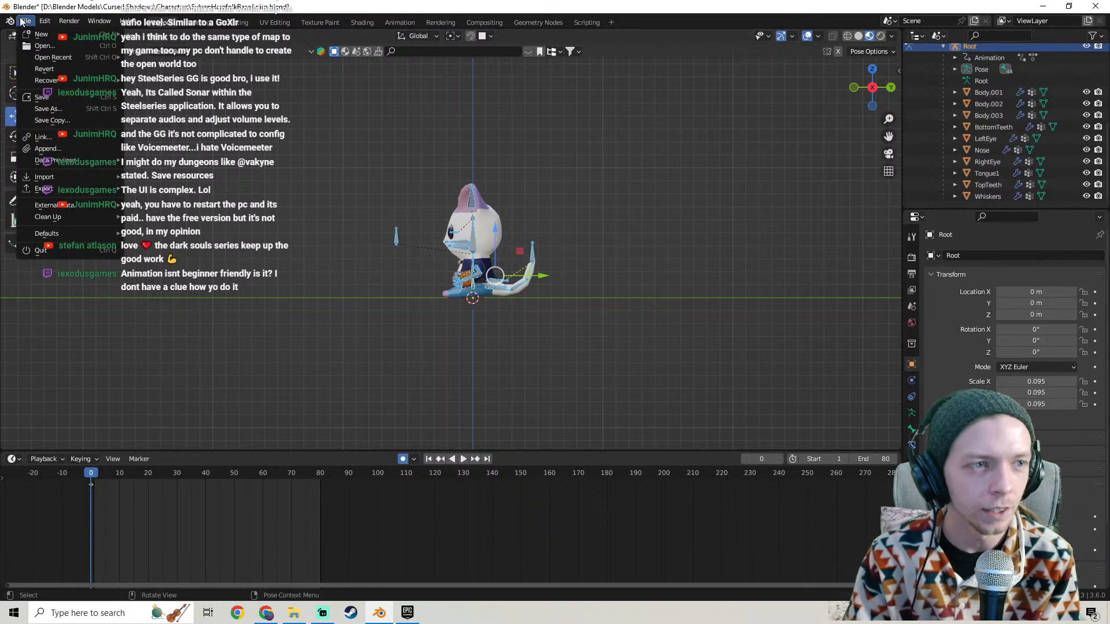
{"action": "left_click", "coordinate": [20, 20]}
{"action": "left_click", "coordinate": [21, 20]}
{"action": "left_click", "coordinate": [21, 20]}
{"action": "left_click", "coordinate": [21, 19]}
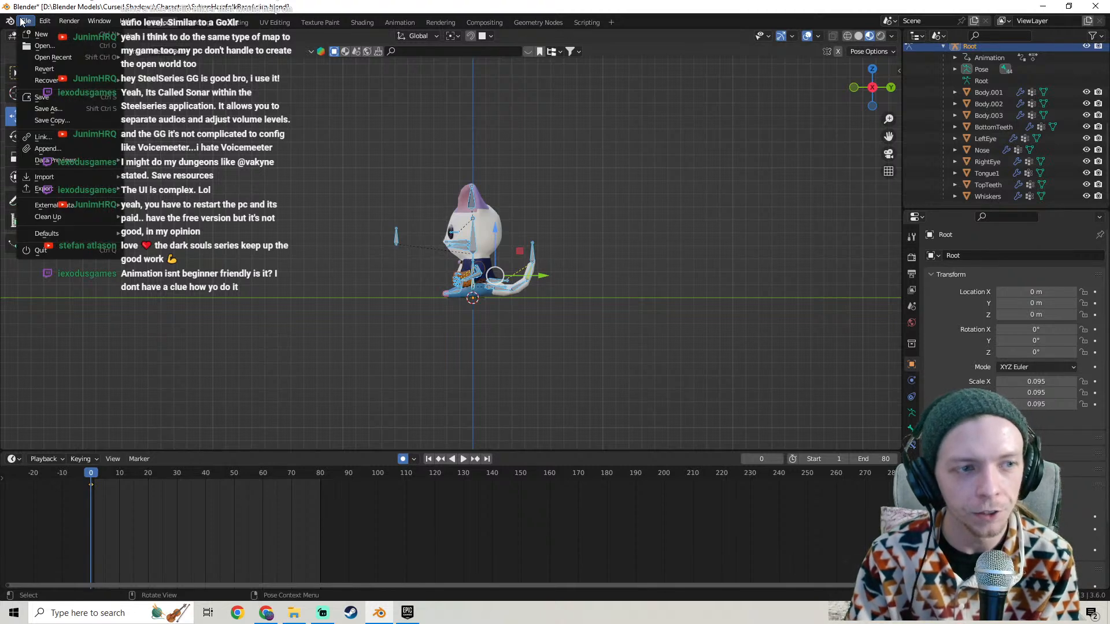
{"action": "left_click", "coordinate": [21, 21]}
{"action": "left_click", "coordinate": [21, 21]}
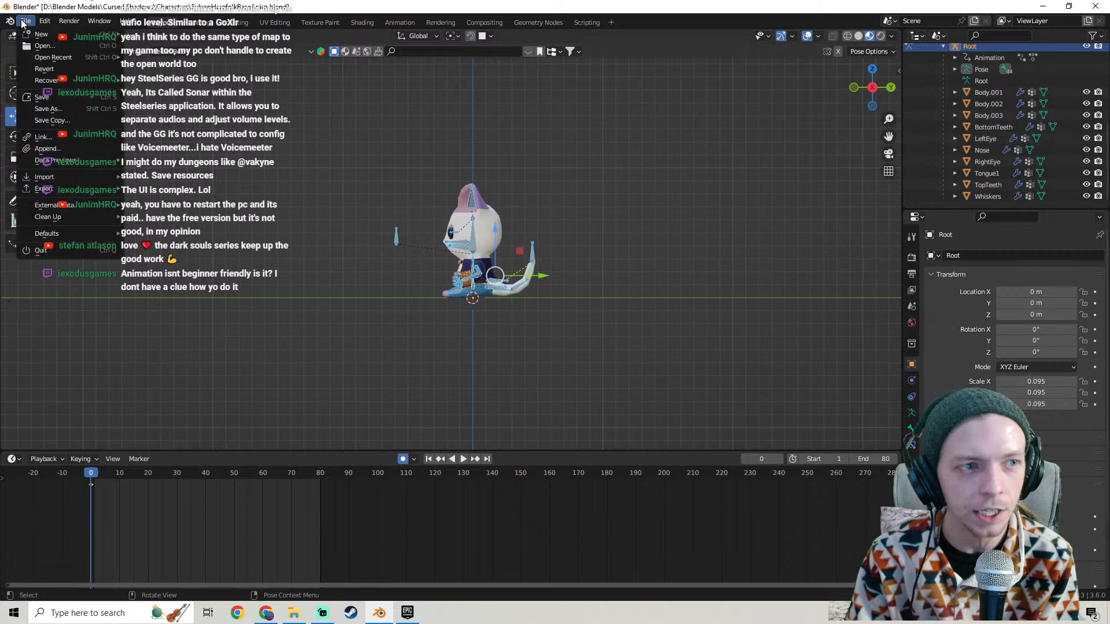
{"action": "left_click", "coordinate": [41, 97]}
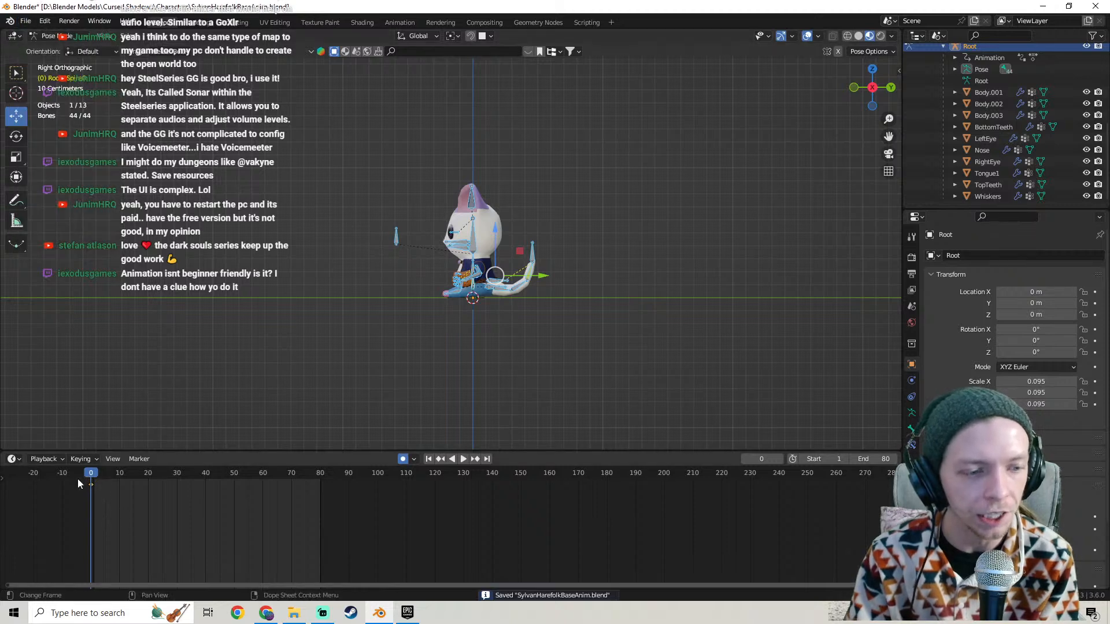
{"action": "scroll", "coordinate": [412, 332], "scroll_direction": "up", "scroll_amount": 5}
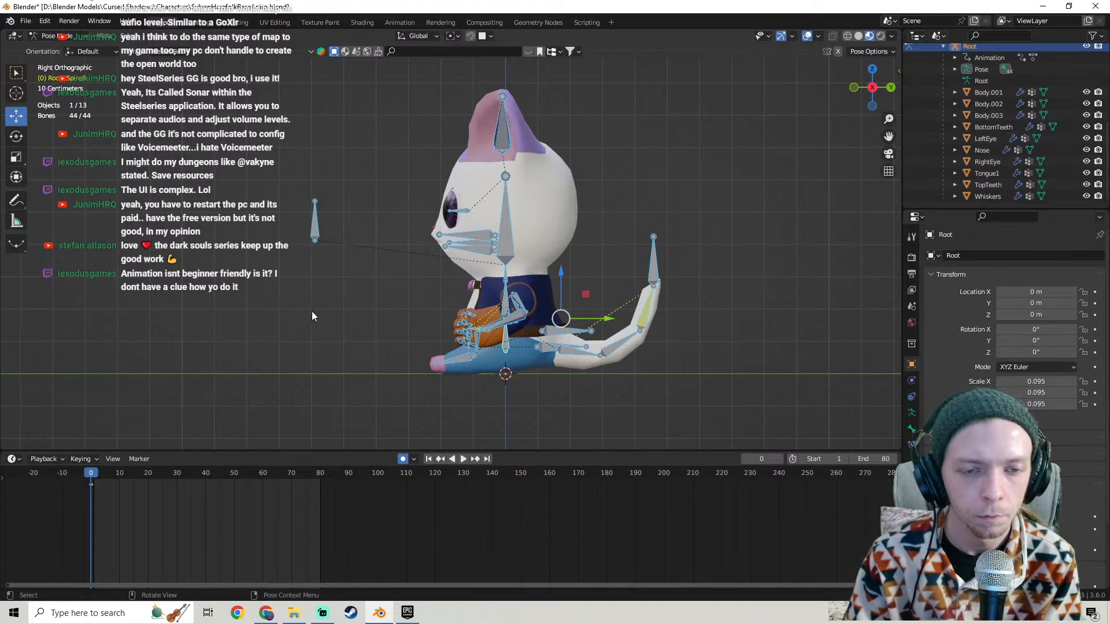
{"action": "middle_click_drag", "start_coordinate": [311, 311], "coordinate": [500, 305]}
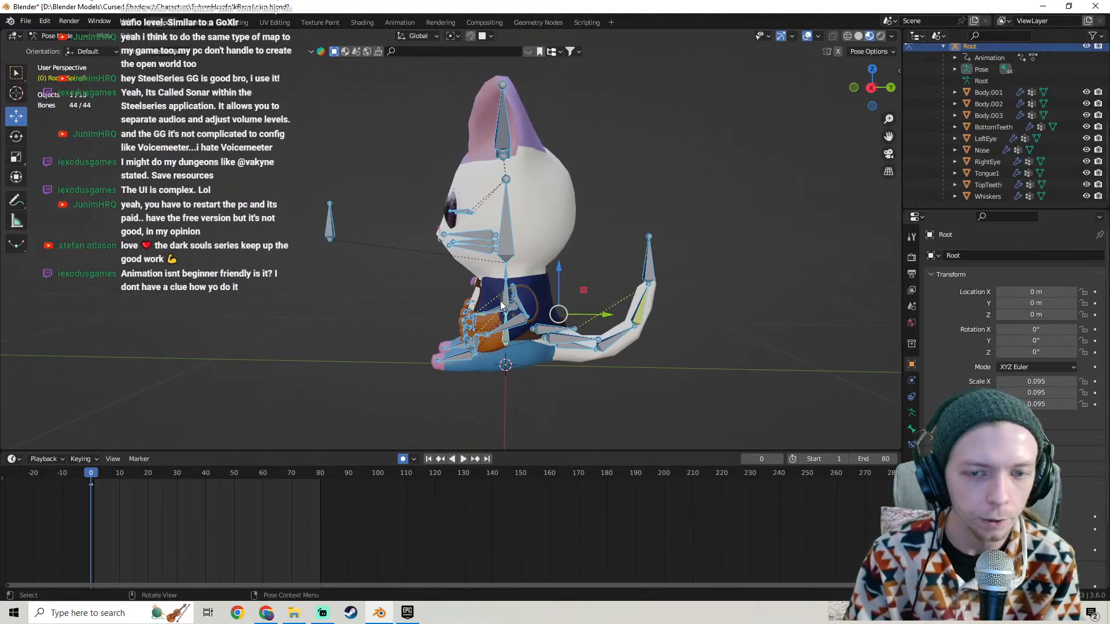
{"action": "key", "text": "KP_3"}
{"action": "scroll", "coordinate": [501, 305], "scroll_direction": "down", "scroll_amount": 7}
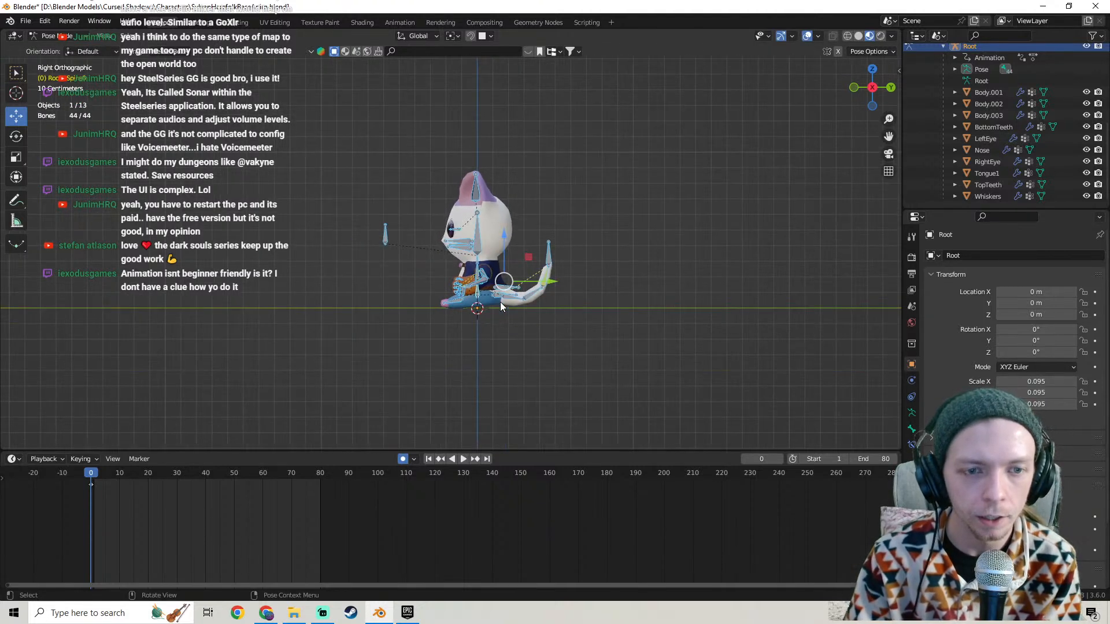
{"action": "scroll", "coordinate": [501, 308], "scroll_direction": "up", "scroll_amount": 5}
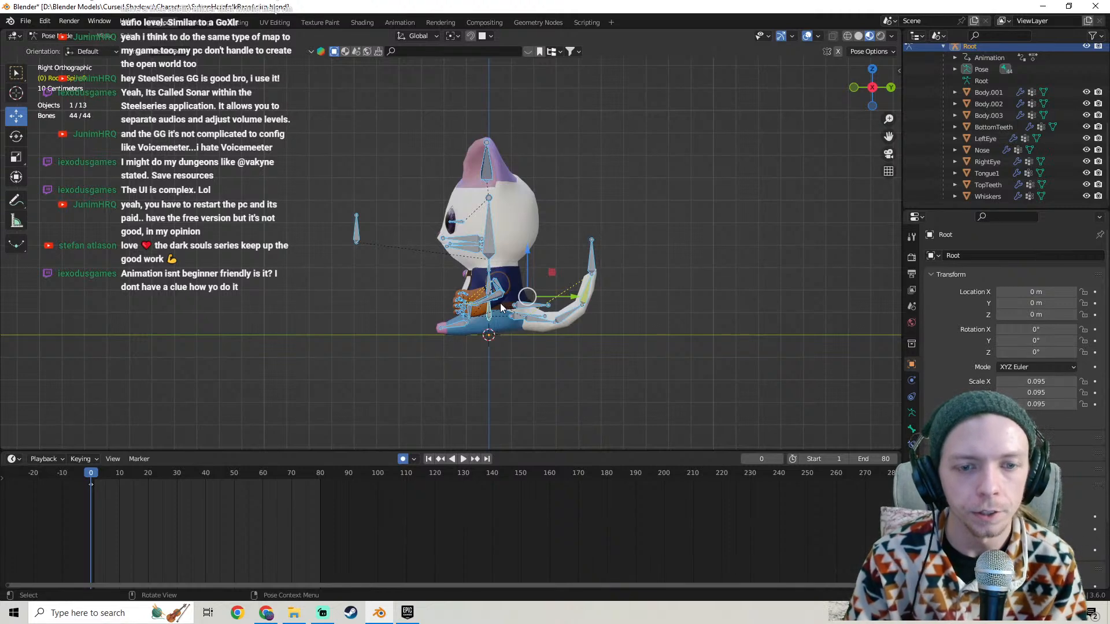
Switch the rig to Object Mode and add a Biped Mannequin (Epic) template with its armatures, meshes and materials.
{"action": "middle_click_drag", "start_coordinate": [473, 296], "coordinate": [197, 322], "text": "shift"}
{"action": "key", "text": "KP_3"}
{"action": "left_click", "coordinate": [54, 36]}
{"action": "left_click", "coordinate": [53, 43]}
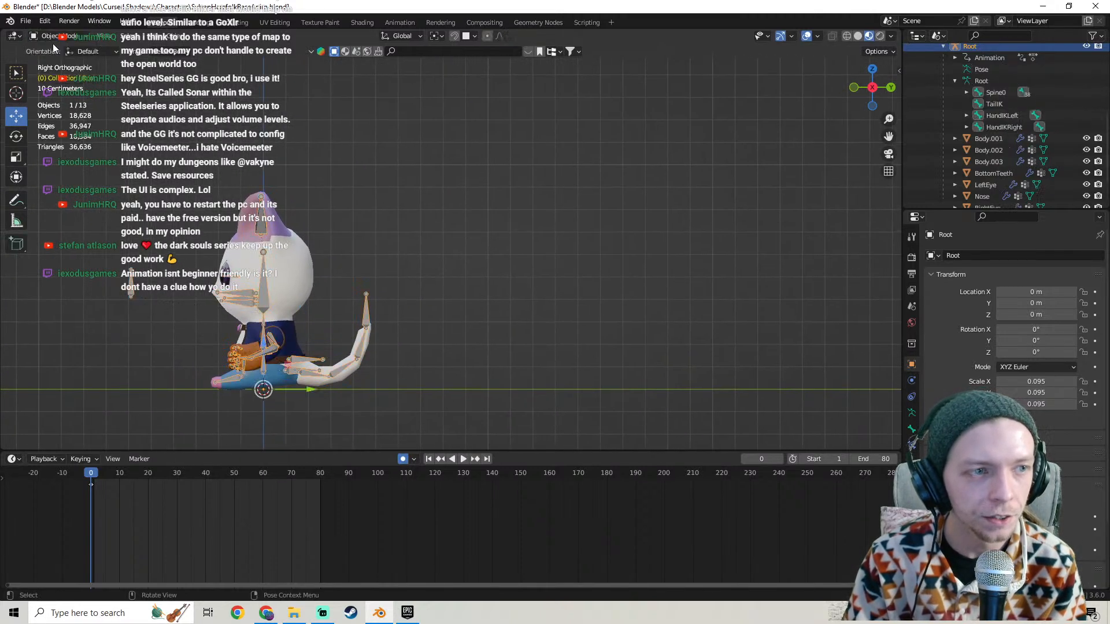
{"action": "left_click", "coordinate": [172, 36]}
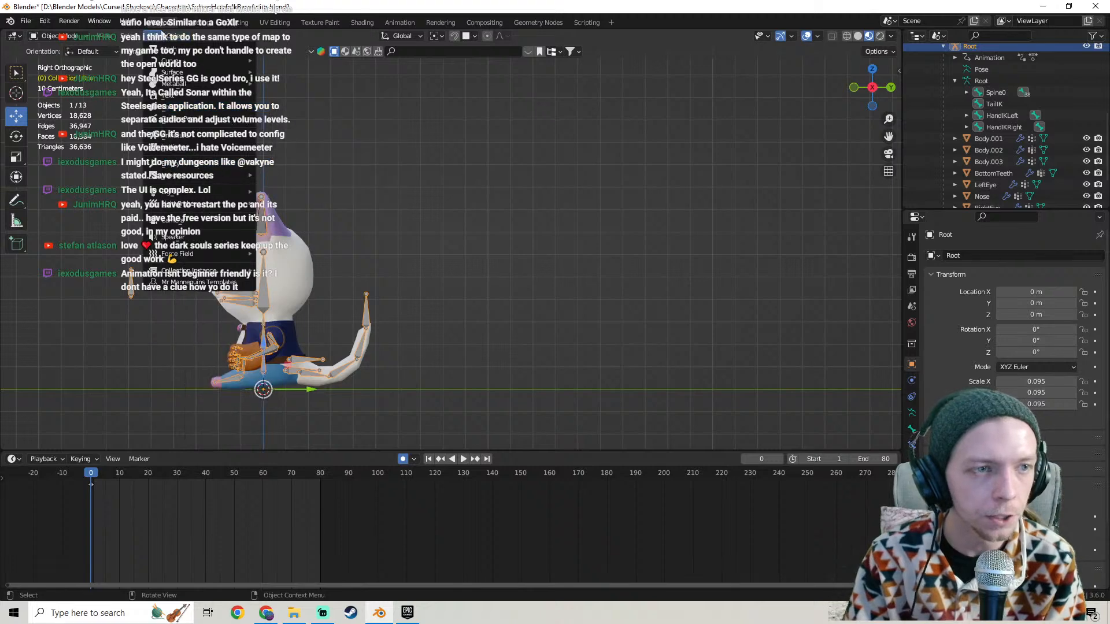
{"action": "mouse_move", "coordinate": [157, 36]}
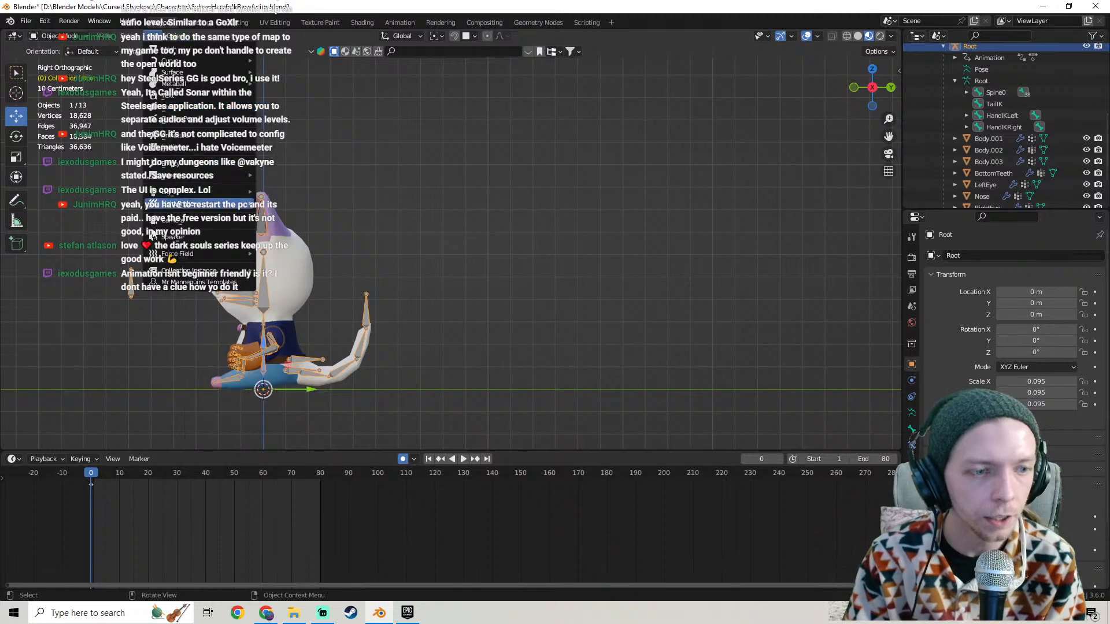
{"action": "left_click", "coordinate": [176, 288]}
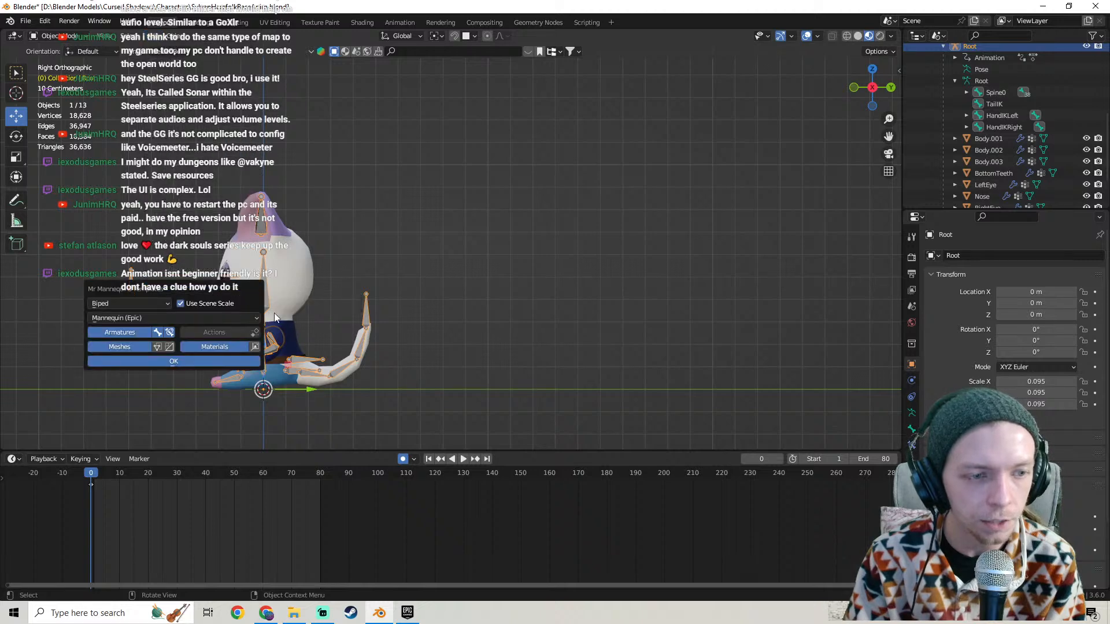
{"action": "left_click", "coordinate": [212, 356]}
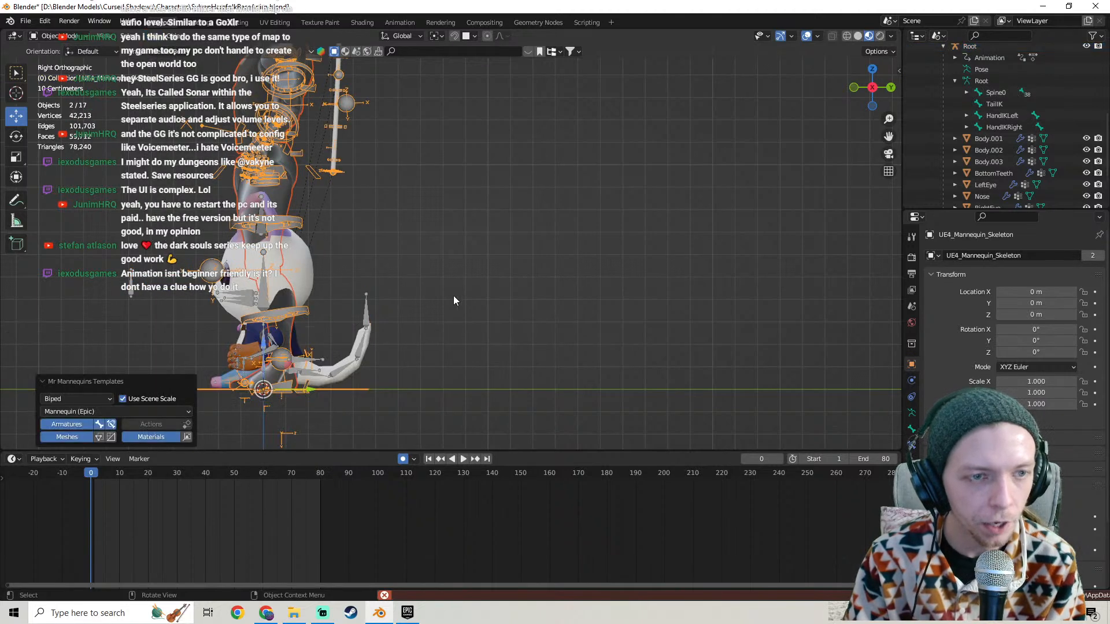
Move the mannequin about 2.76 m along the Y axis, away from the harefolk character.
{"action": "scroll", "coordinate": [442, 276], "scroll_direction": "down", "scroll_amount": 3}
{"action": "middle_click_drag", "start_coordinate": [442, 277], "coordinate": [419, 297]}
{"action": "key", "text": "g"}
{"action": "key", "text": "y"}
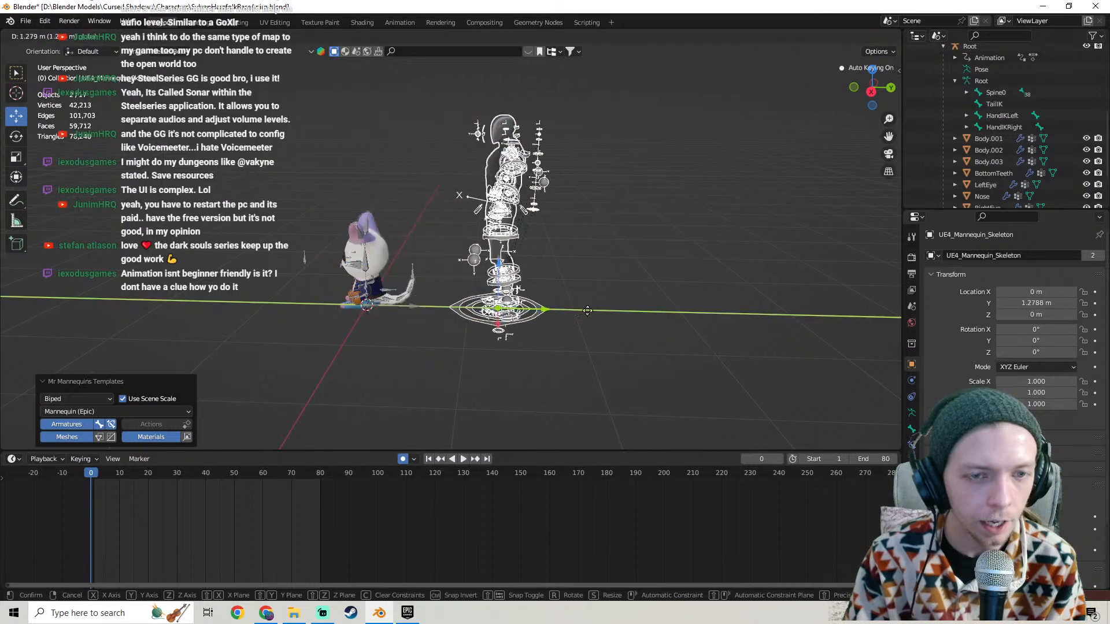
{"action": "left_click", "coordinate": [688, 306]}
{"action": "middle_click_drag", "start_coordinate": [688, 306], "coordinate": [458, 303]}
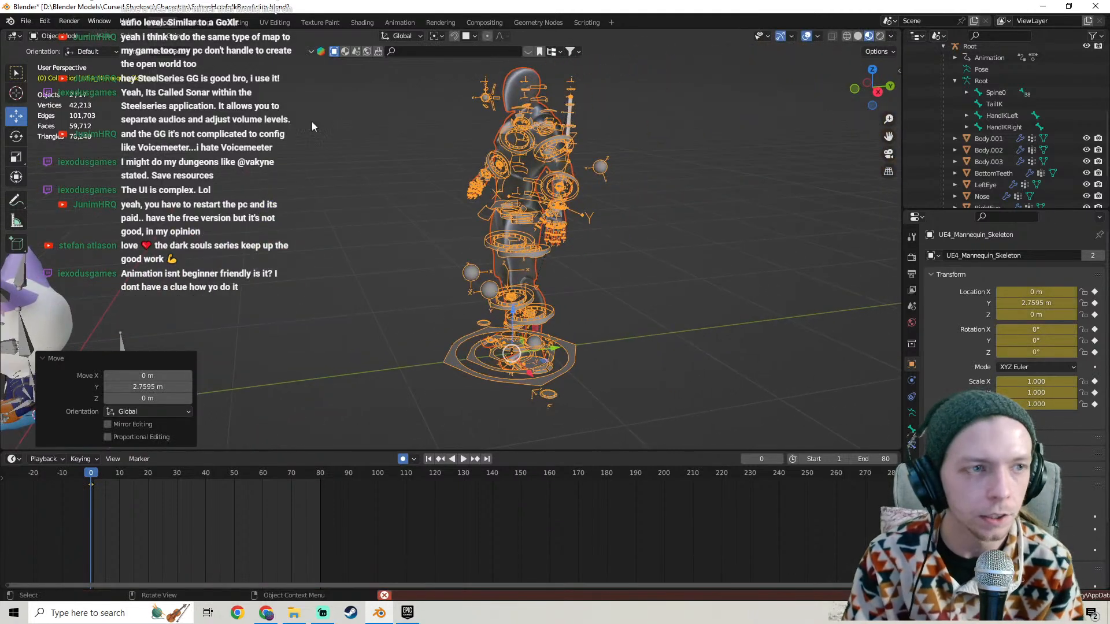
Put the mannequin skeleton in Pose Mode and show only its second, third and fourth bone layers.
{"action": "left_click", "coordinate": [53, 36]}
{"action": "left_click", "coordinate": [53, 74]}
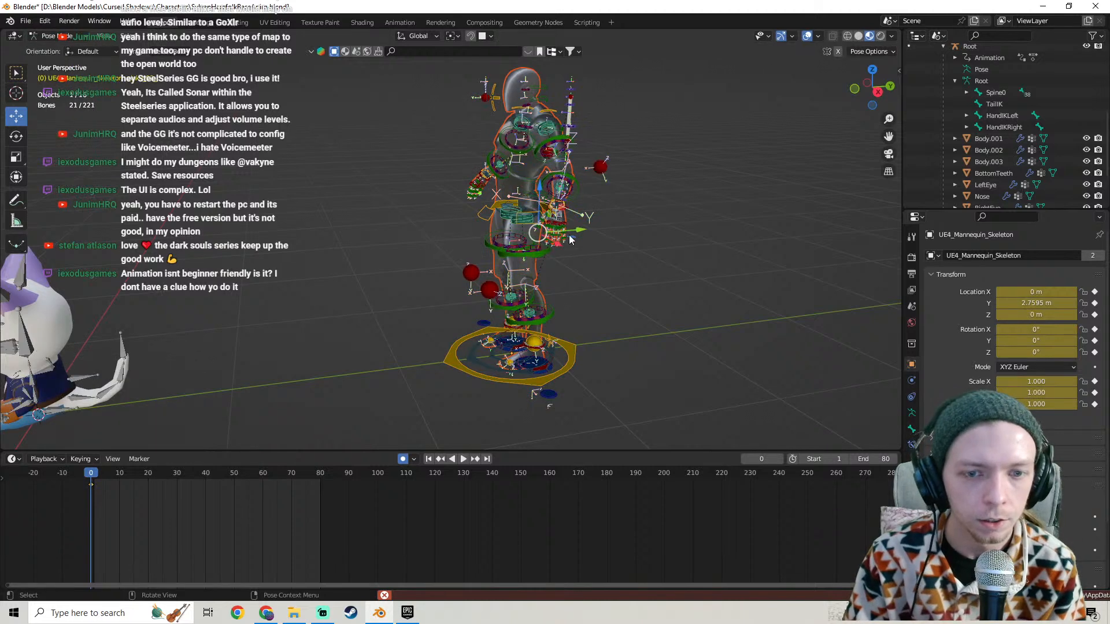
{"action": "scroll", "coordinate": [517, 266], "scroll_direction": "up", "scroll_amount": 5}
{"action": "left_click", "coordinate": [912, 411]}
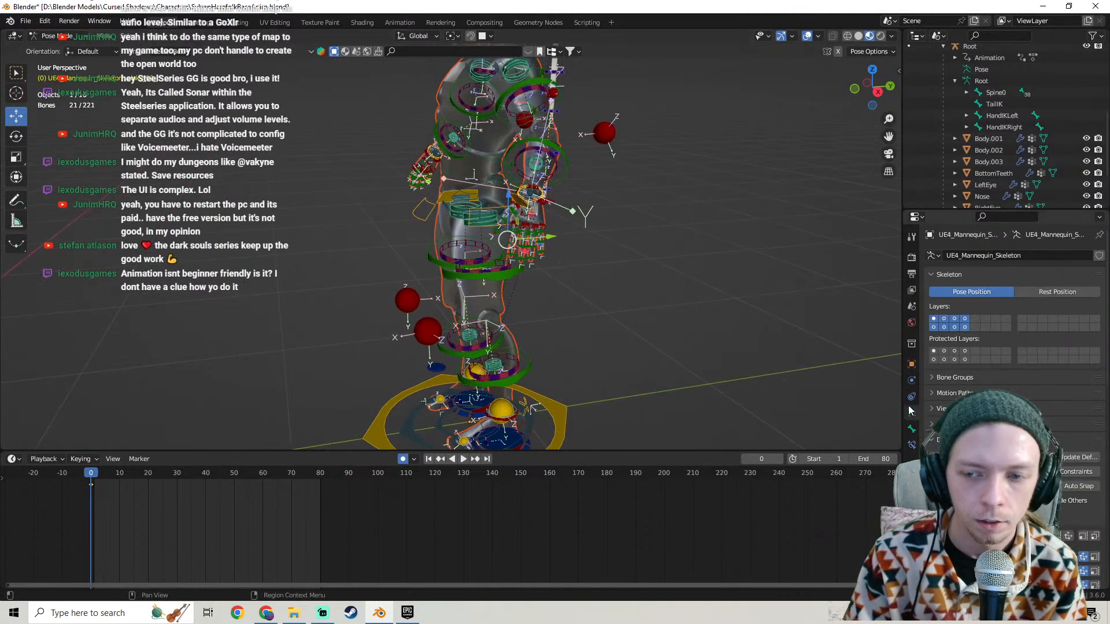
{"action": "left_click", "coordinate": [942, 319]}
{"action": "left_click", "coordinate": [954, 318], "text": "shift"}
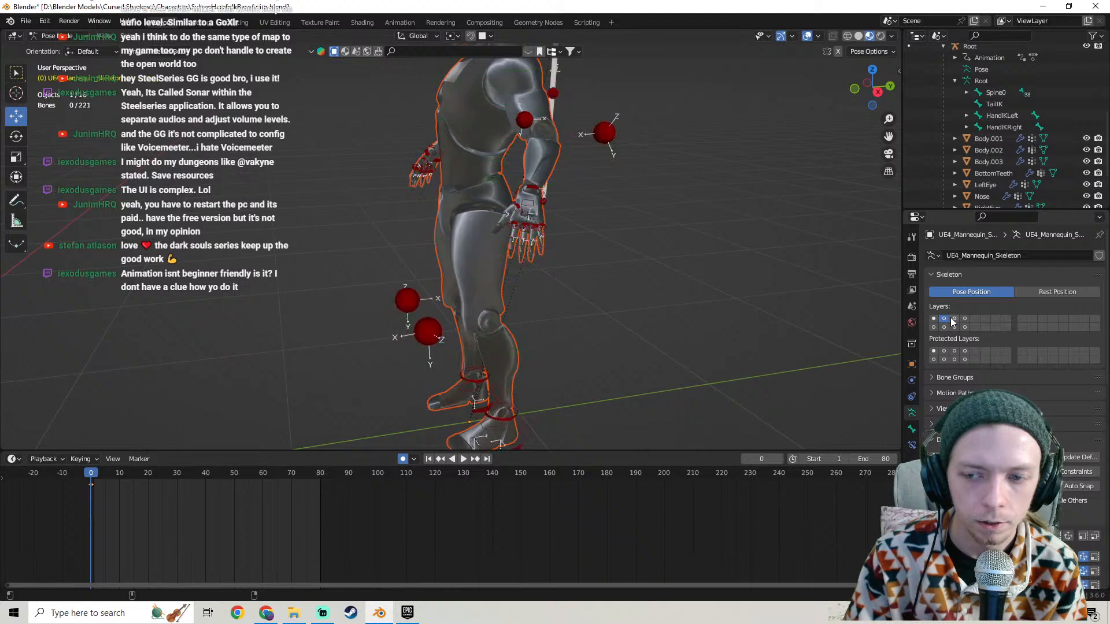
{"action": "left_click", "coordinate": [964, 318], "text": "shift"}
{"action": "scroll", "coordinate": [525, 206], "scroll_direction": "up", "scroll_amount": 2}
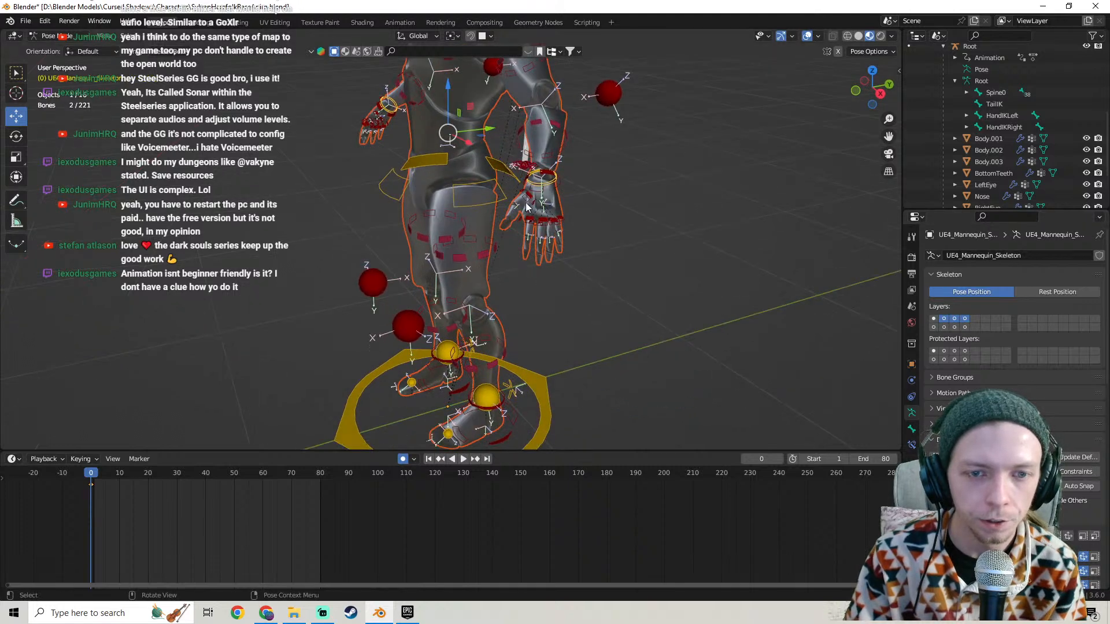
Try moving the mannequin's hand control to bend the arm, and undo the move.
{"action": "left_click", "coordinate": [543, 176]}
{"action": "middle_click_drag", "start_coordinate": [543, 176], "coordinate": [520, 167]}
{"action": "key", "text": "g"}
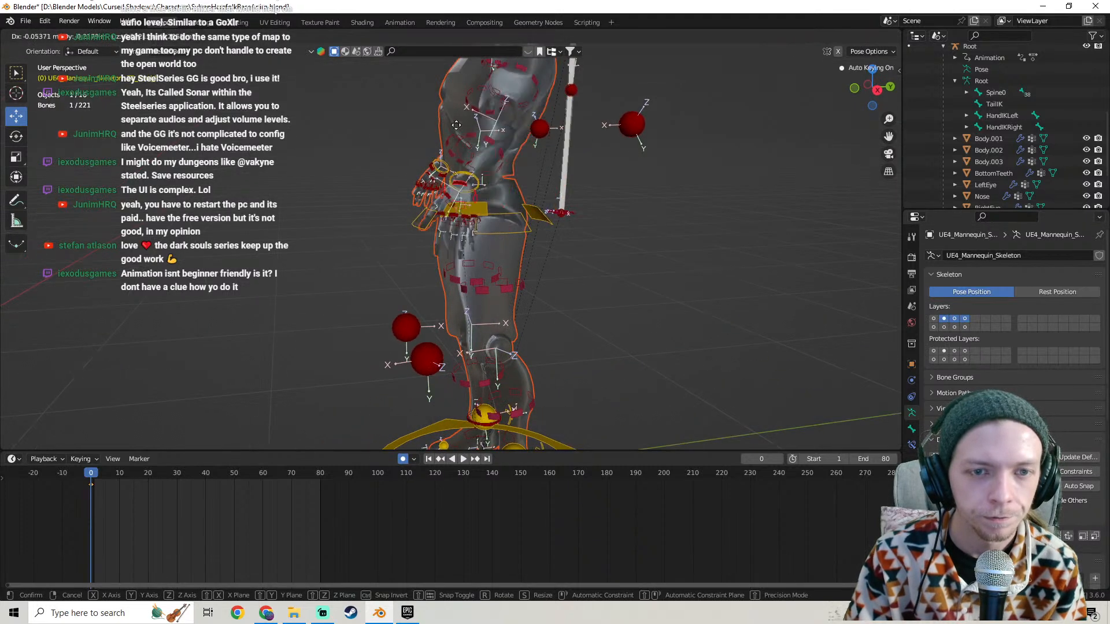
{"action": "left_click", "coordinate": [493, 118]}
{"action": "key", "text": "ctrl+z"}
{"action": "scroll", "coordinate": [435, 300], "scroll_direction": "down", "scroll_amount": 2}
{"action": "middle_click_drag", "start_coordinate": [521, 424], "coordinate": [526, 357], "text": "shift"}
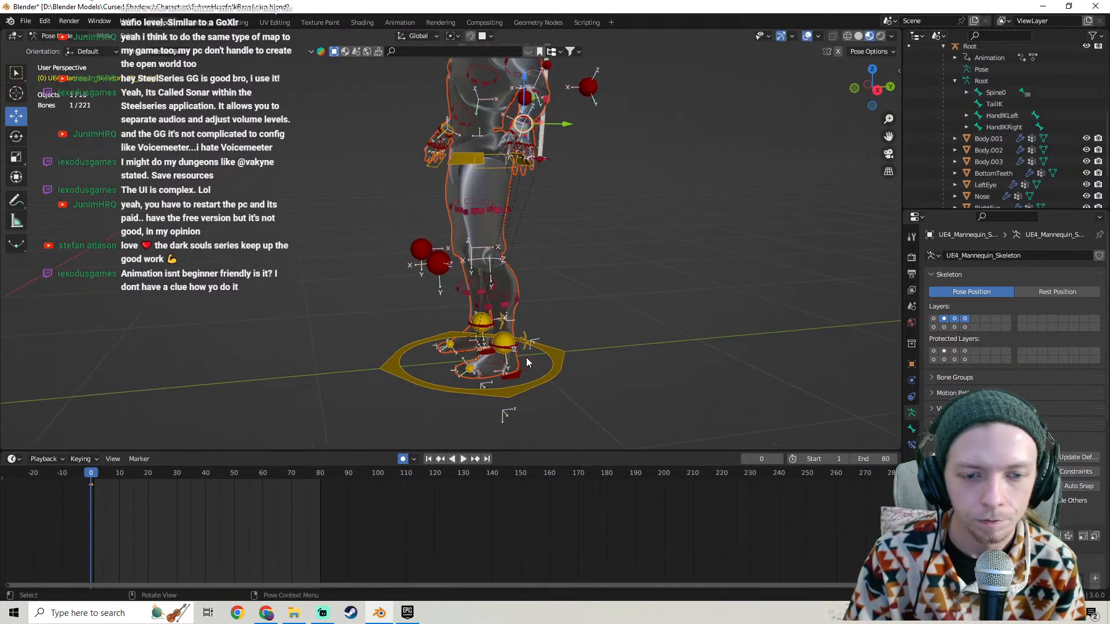
Try raising the mannequin's foot control forward to bend the knee, and cancel the move.
{"action": "left_click", "coordinate": [512, 378]}
{"action": "key", "text": "g"}
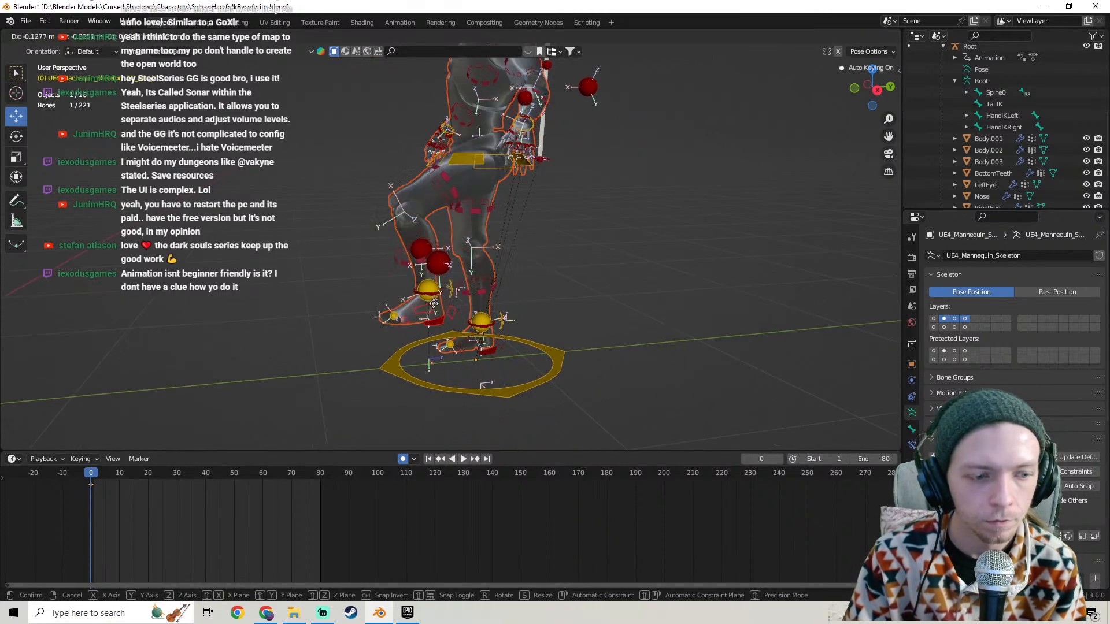
{"action": "right_click", "coordinate": [451, 300]}
{"action": "scroll", "coordinate": [441, 300], "scroll_direction": "down", "scroll_amount": 2}
{"action": "middle_click_drag", "start_coordinate": [441, 301], "coordinate": [476, 223]}
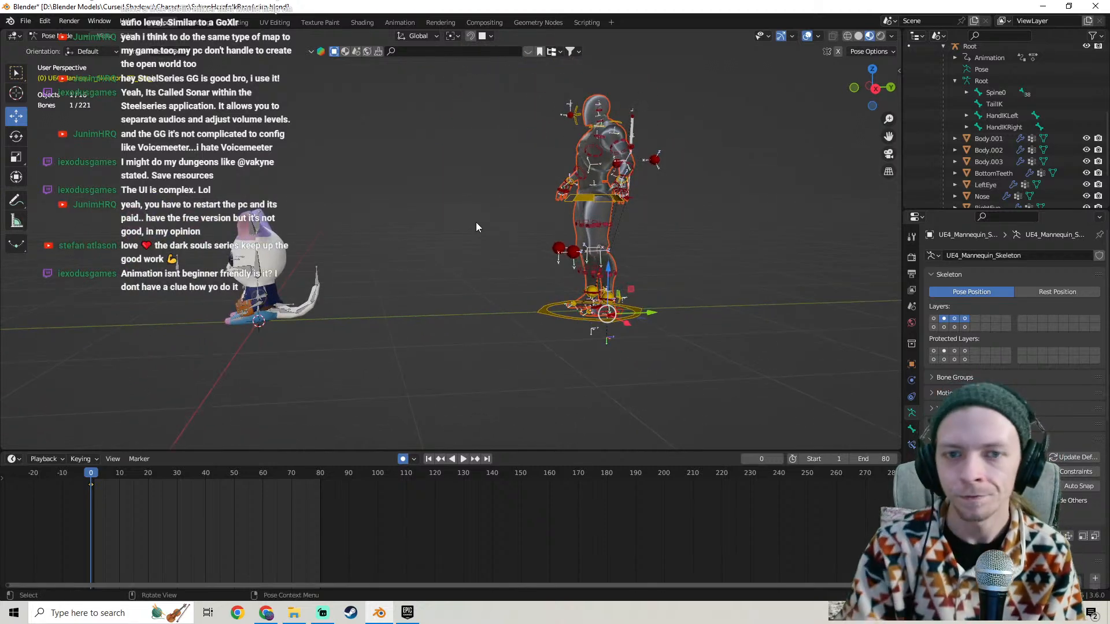
Try moving the mannequin's foot control backward, and rotate the control freehand instead.
{"action": "middle_click_drag", "start_coordinate": [731, 228], "coordinate": [540, 280]}
{"action": "key", "text": "g"}
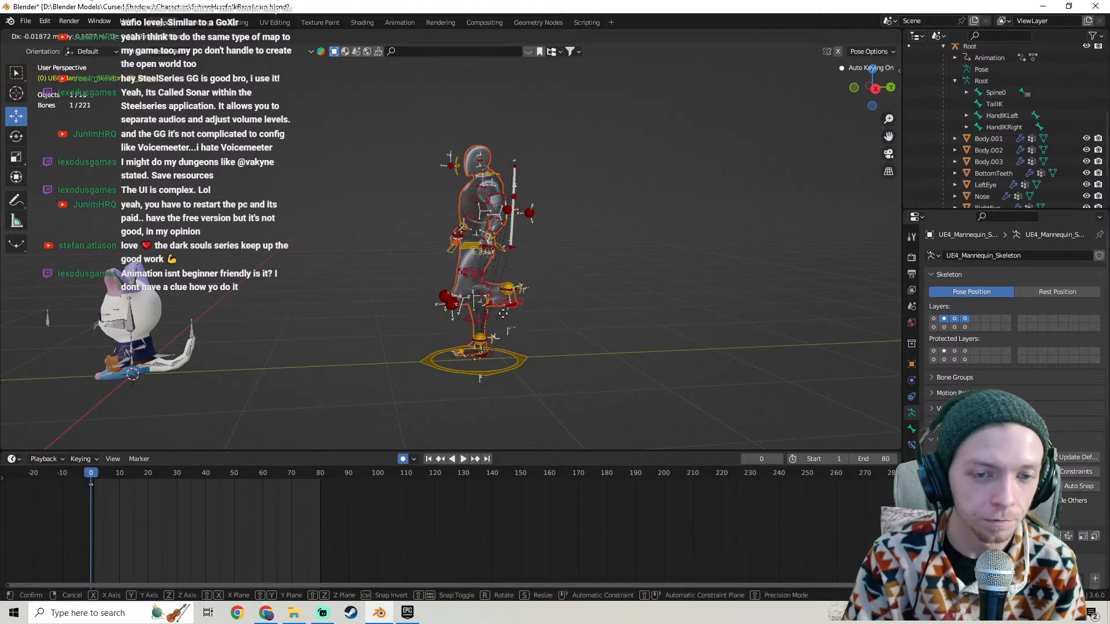
{"action": "key", "text": "r"}
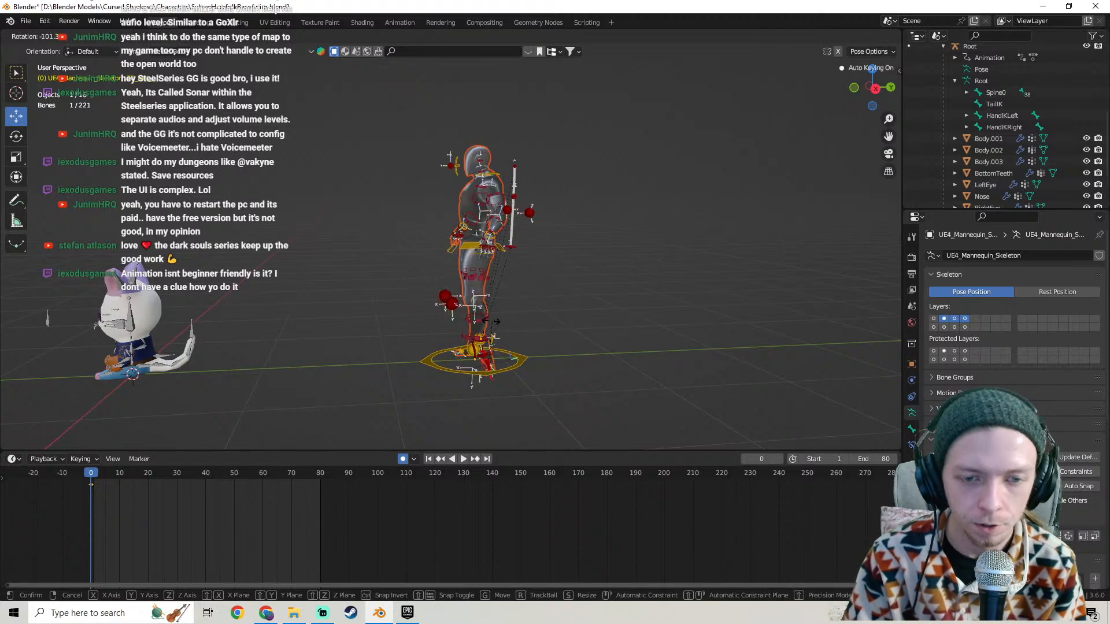
{"action": "left_click", "coordinate": [537, 315]}
{"action": "middle_click_drag", "start_coordinate": [497, 297], "coordinate": [449, 131]}
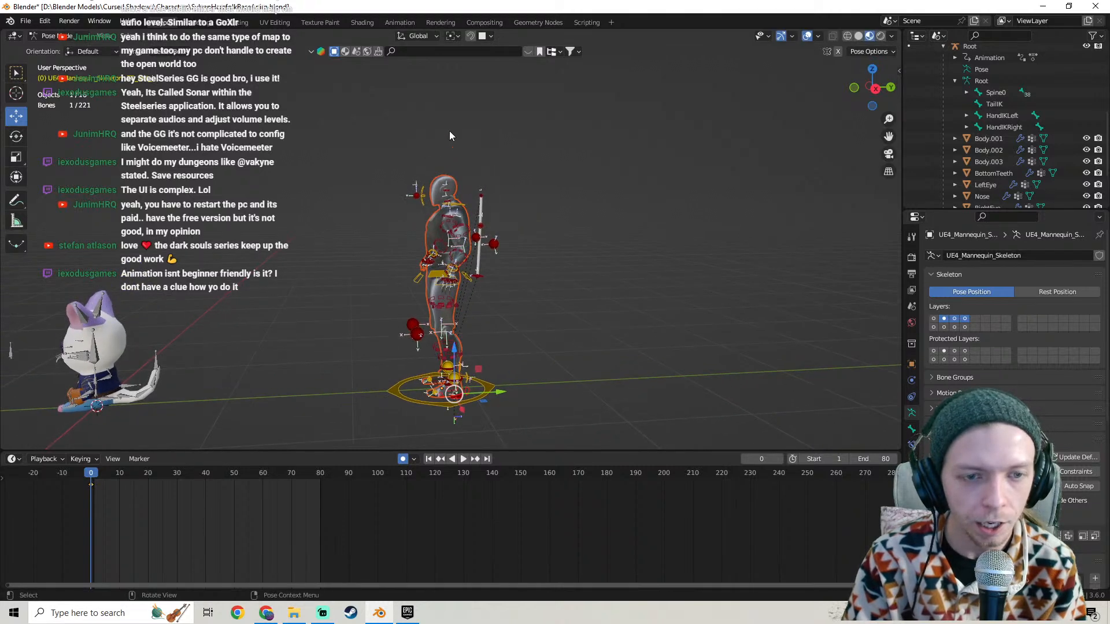
Return to Object Mode and delete all of the mannequin template's objects from the scene.
{"action": "left_click", "coordinate": [58, 49]}
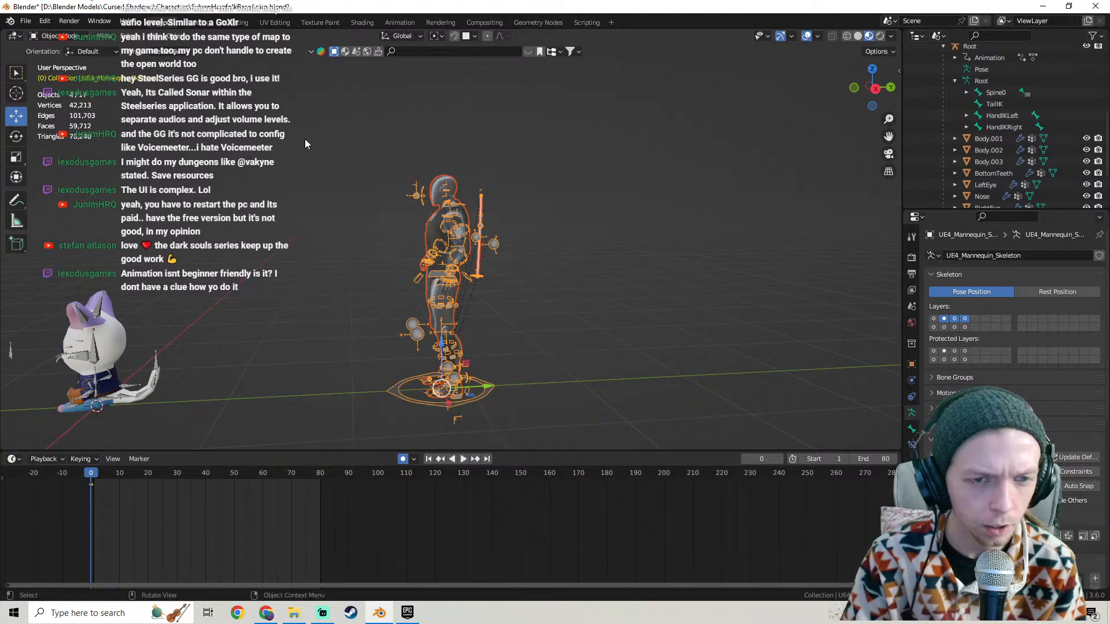
{"action": "key", "text": "Delete"}
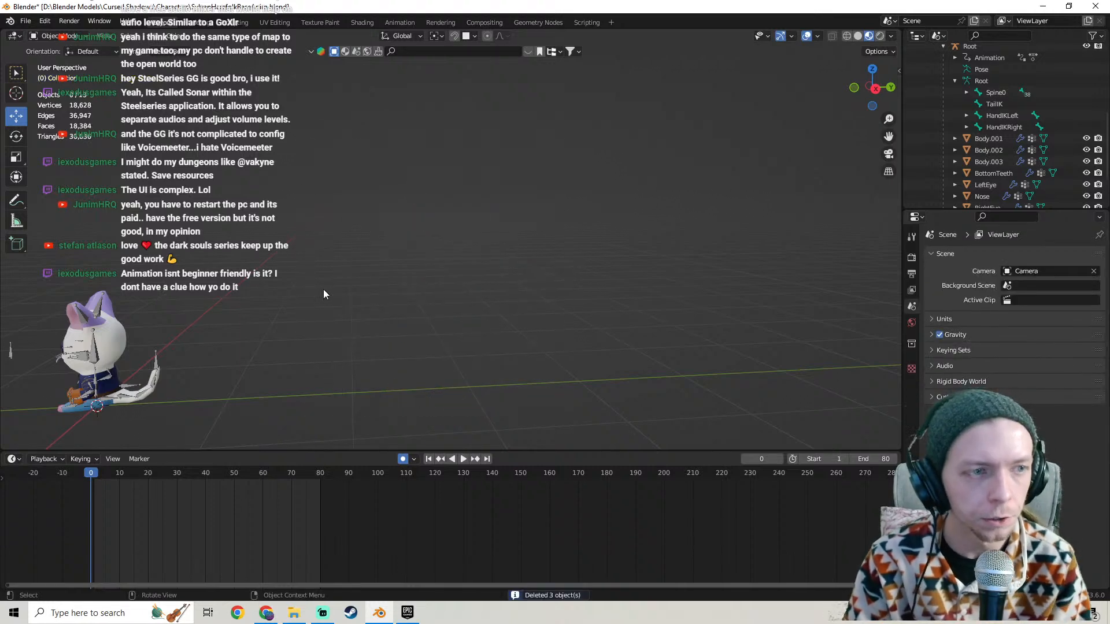
{"action": "middle_click_drag", "start_coordinate": [325, 292], "coordinate": [532, 252], "text": "shift"}
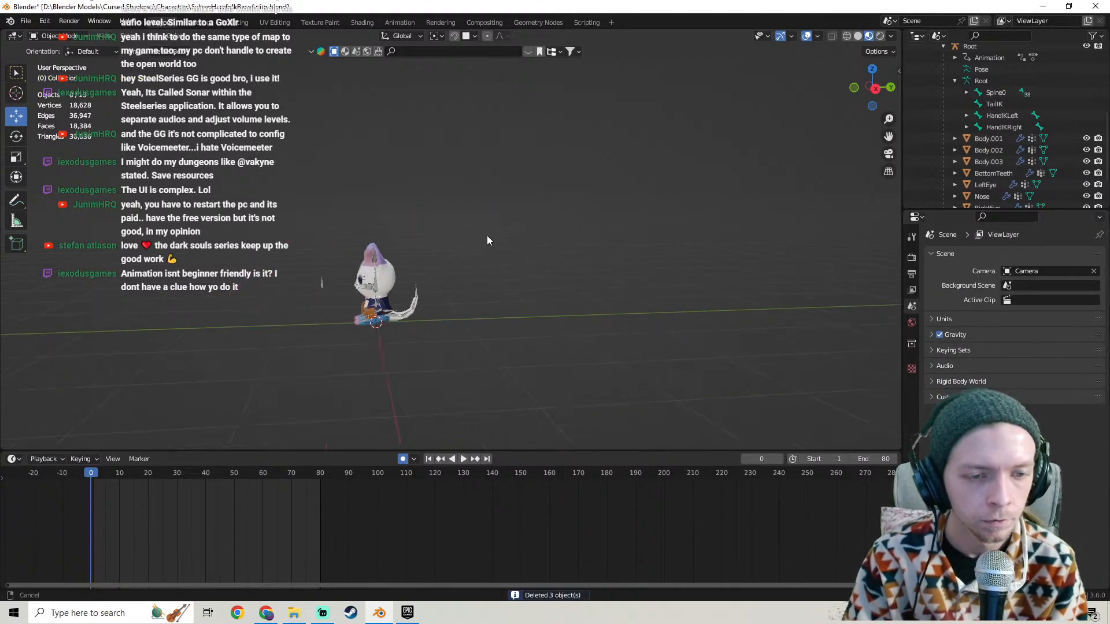
{"action": "key", "text": "KP_3"}
{"action": "middle_click_drag", "start_coordinate": [538, 218], "coordinate": [522, 270], "text": "shift"}
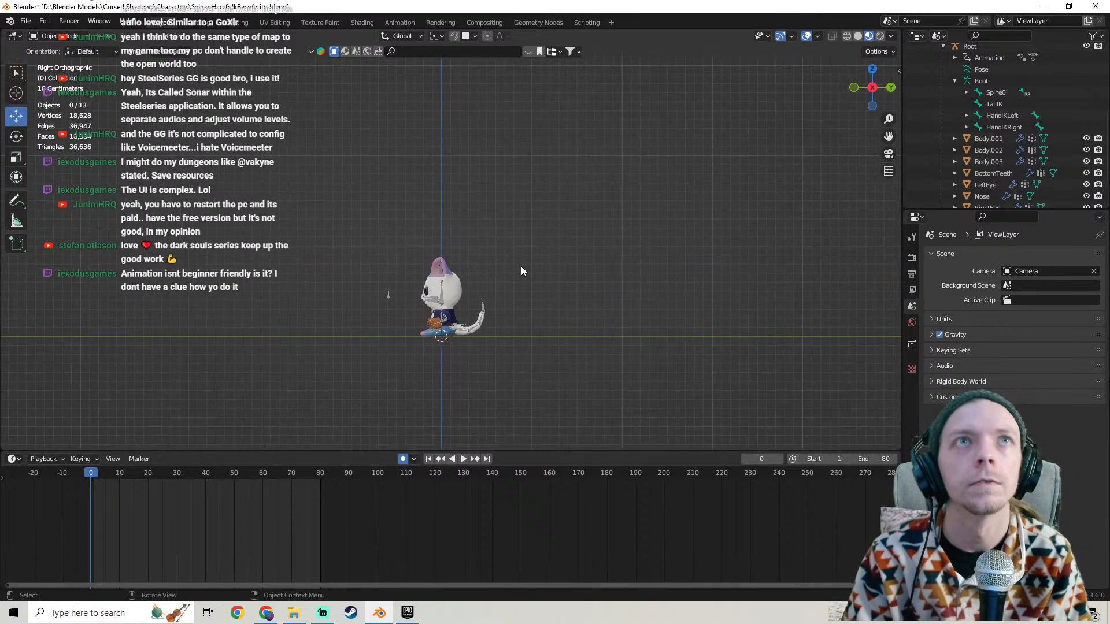
{"action": "scroll", "coordinate": [522, 270], "scroll_direction": "up", "scroll_amount": 2}
{"action": "key", "text": "space"}
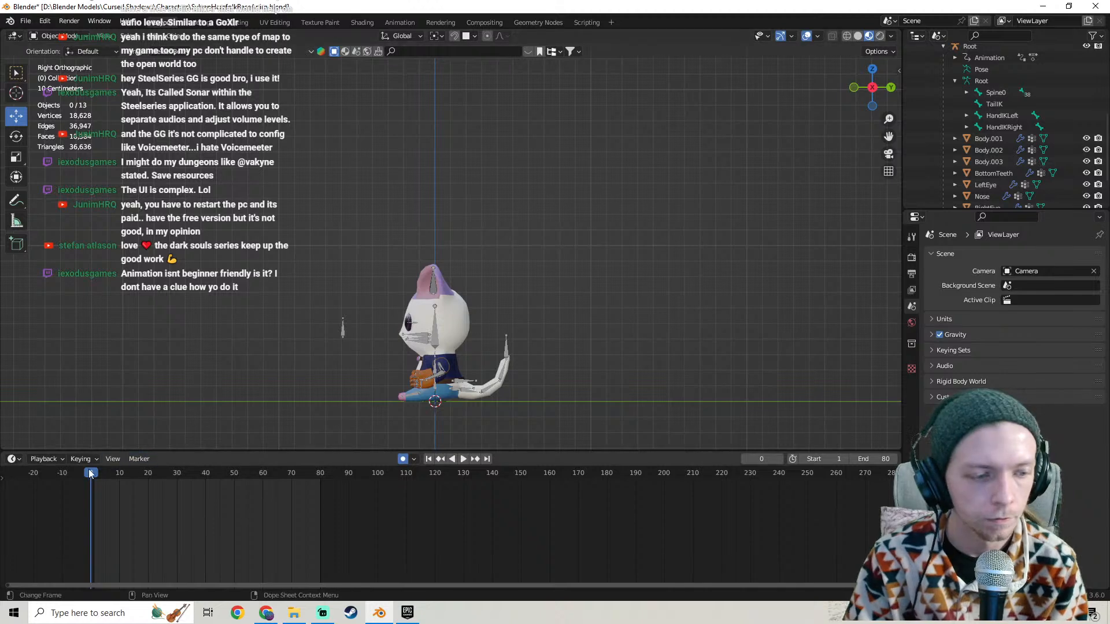
{"action": "key", "text": "space"}
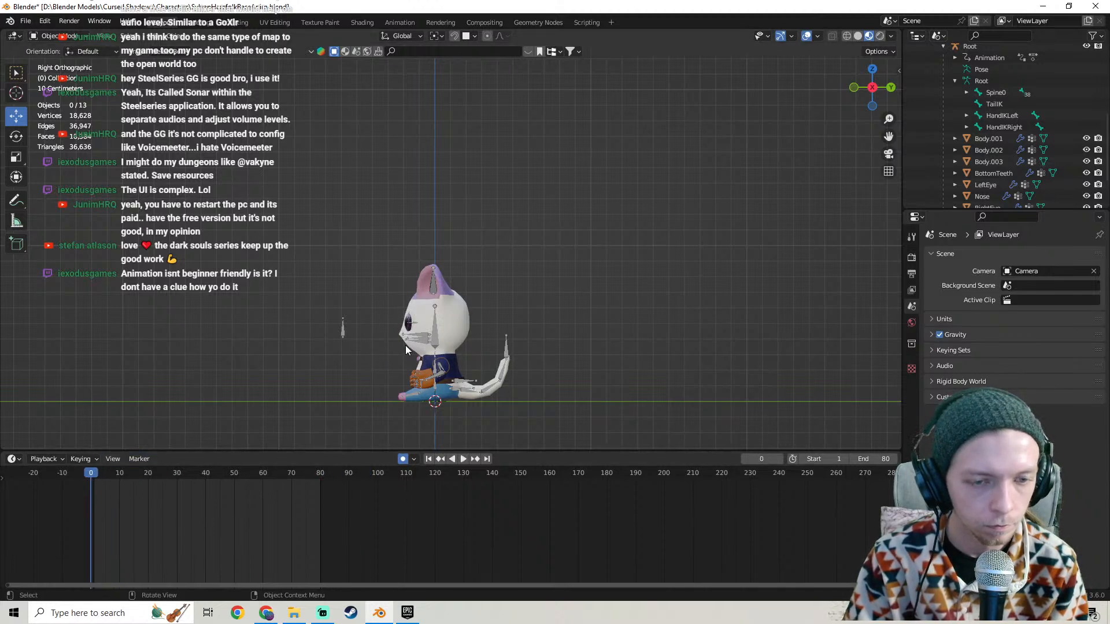
Select the harefolk's Root armature and inspect the character from several angles.
{"action": "left_click", "coordinate": [437, 338]}
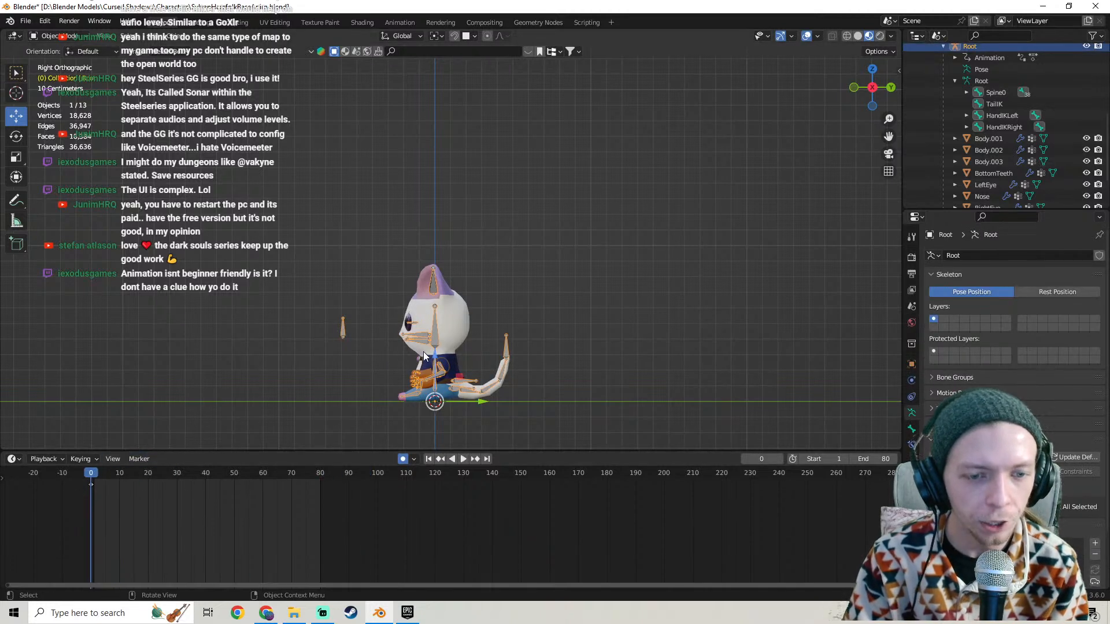
{"action": "middle_click_drag", "start_coordinate": [423, 352], "coordinate": [345, 207]}
{"action": "scroll", "coordinate": [451, 394], "scroll_direction": "up", "scroll_amount": 4}
{"action": "scroll", "coordinate": [469, 212], "scroll_direction": "up", "scroll_amount": 5}
{"action": "scroll", "coordinate": [465, 230], "scroll_direction": "down", "scroll_amount": 6}
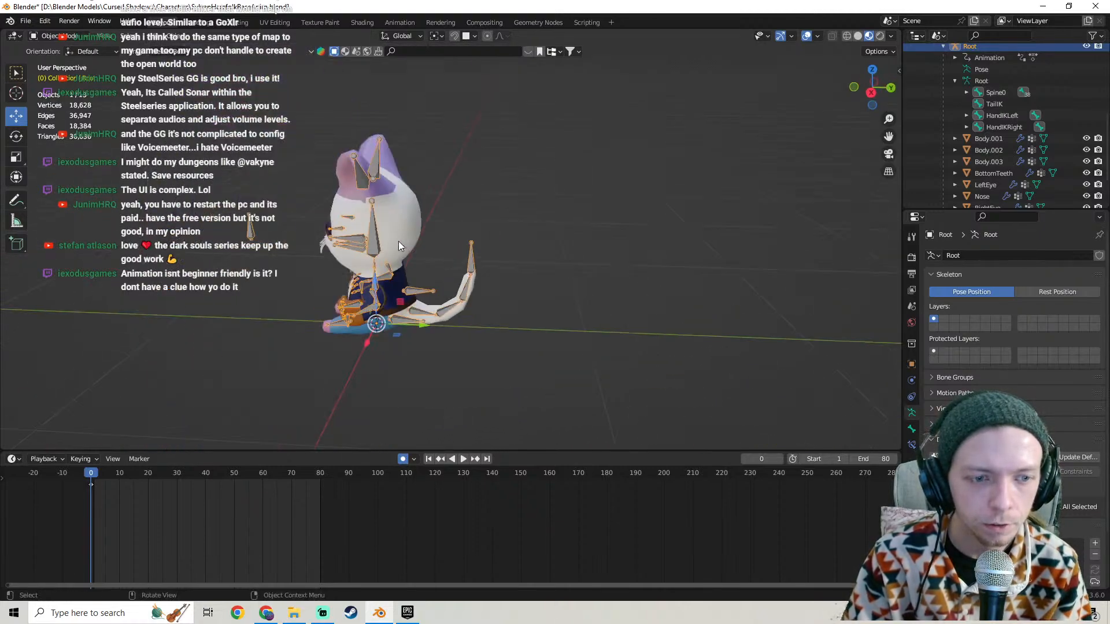
{"action": "middle_click_drag", "start_coordinate": [397, 241], "coordinate": [606, 230]}
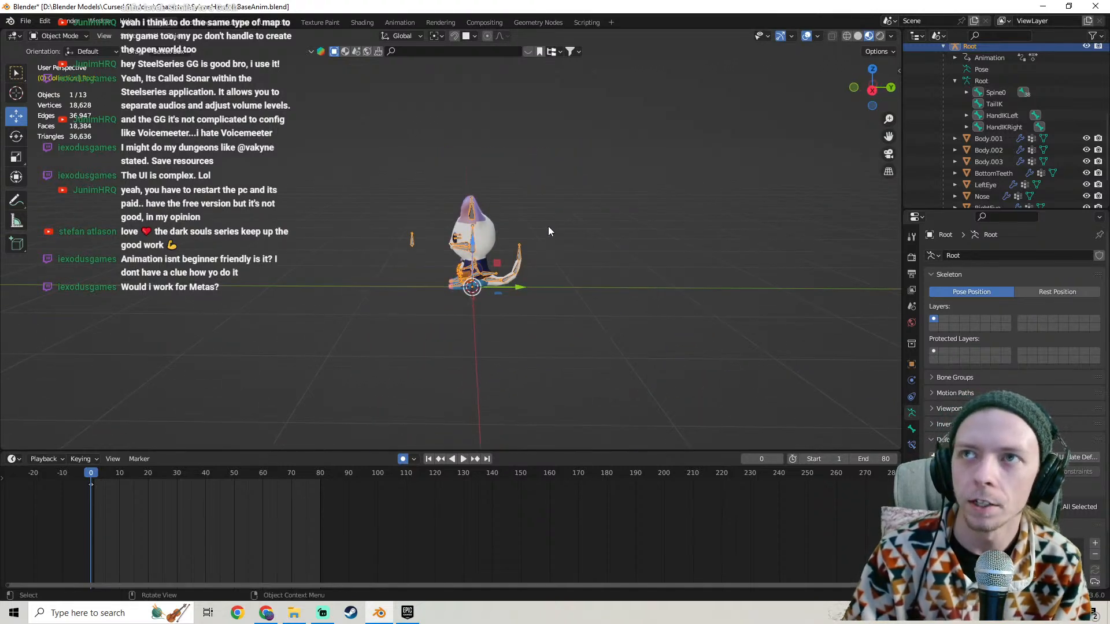
{"action": "key", "text": "KP_3"}
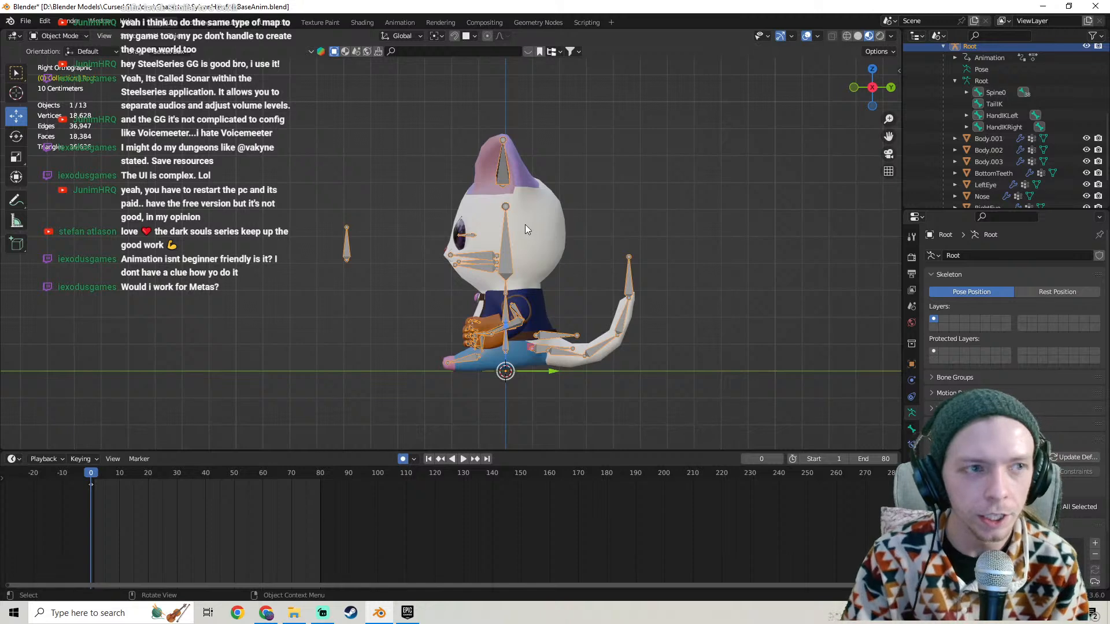
{"action": "scroll", "coordinate": [524, 224], "scroll_direction": "down", "scroll_amount": 2}
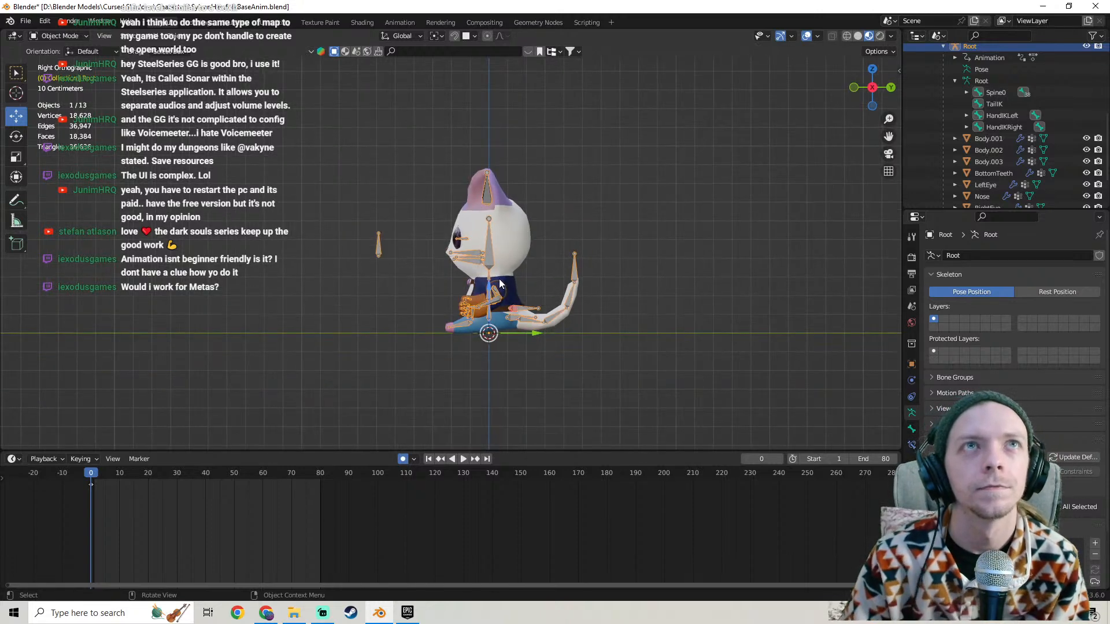
{"action": "scroll", "coordinate": [504, 273], "scroll_direction": "up", "scroll_amount": 2}
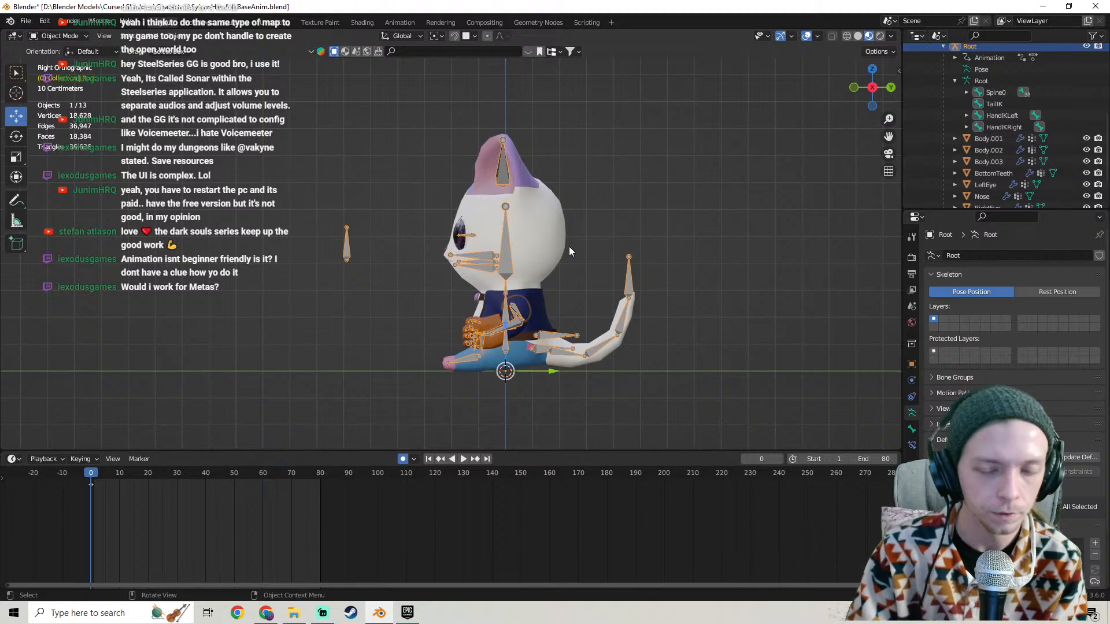
{"action": "scroll", "coordinate": [568, 246], "scroll_direction": "down", "scroll_amount": 4}
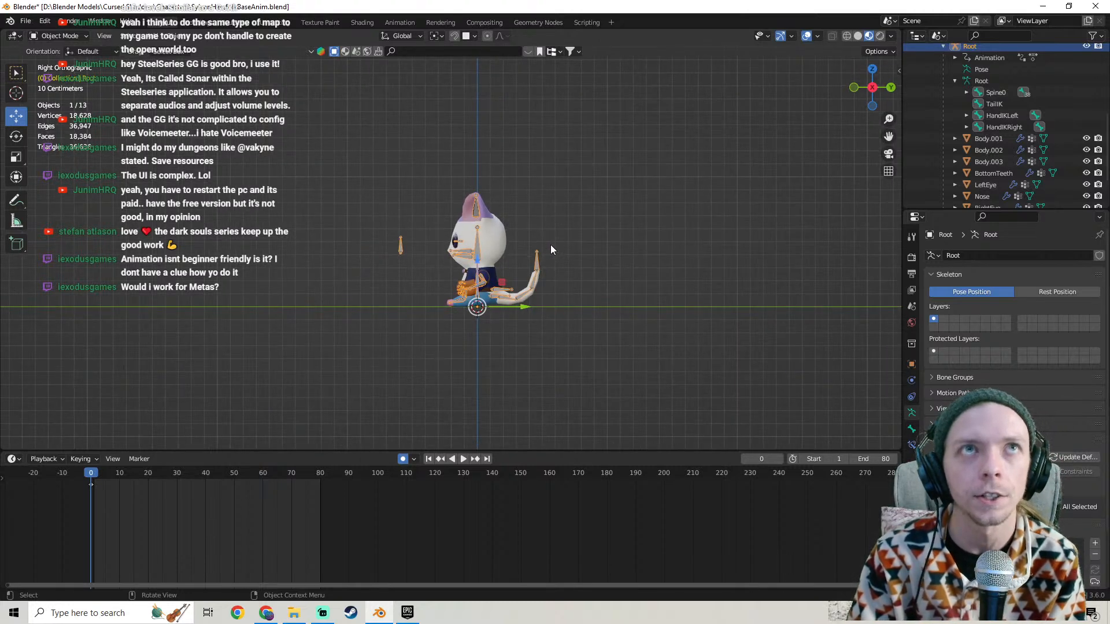
{"action": "scroll", "coordinate": [549, 246], "scroll_direction": "up", "scroll_amount": 3}
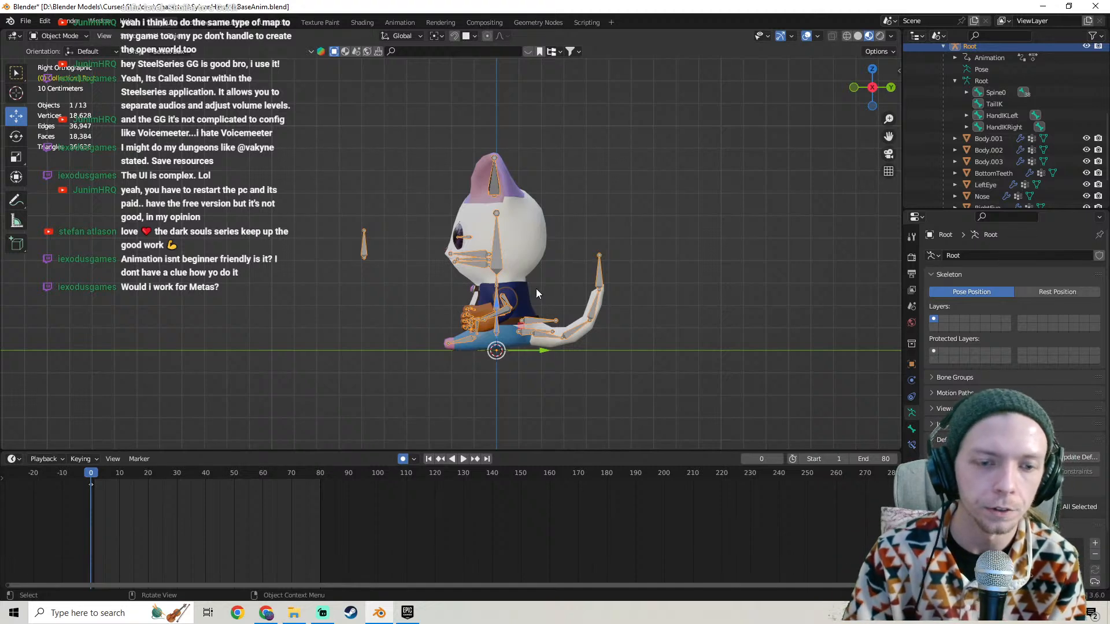
Switch the harefolk's Root armature to Pose Mode.
{"action": "left_click", "coordinate": [53, 36]}
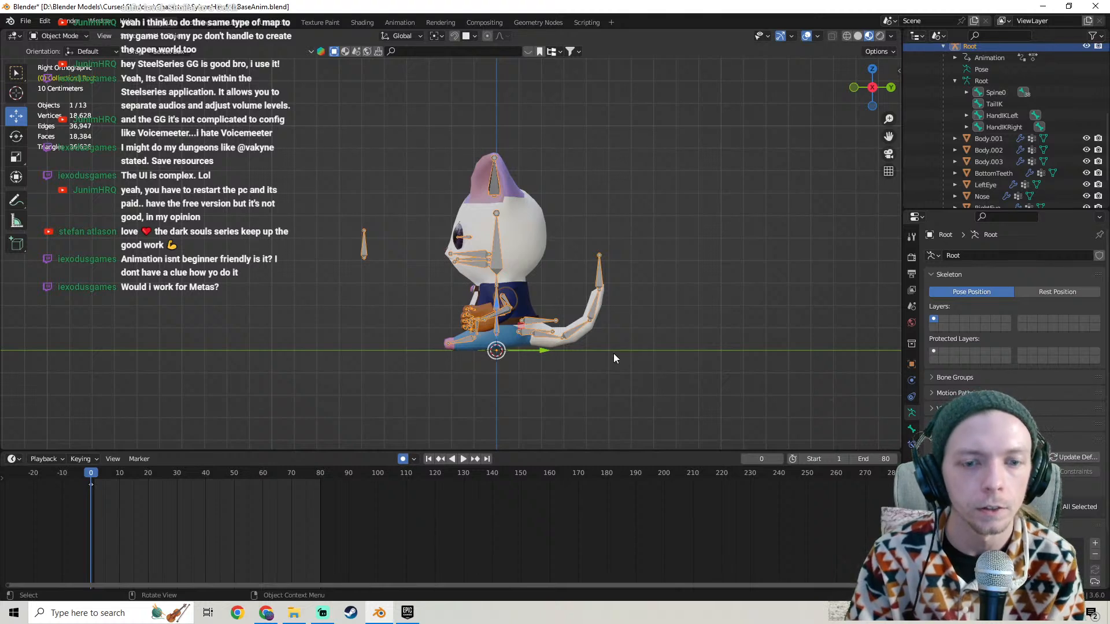
{"action": "middle_click_drag", "start_coordinate": [597, 351], "coordinate": [432, 300], "text": "shift"}
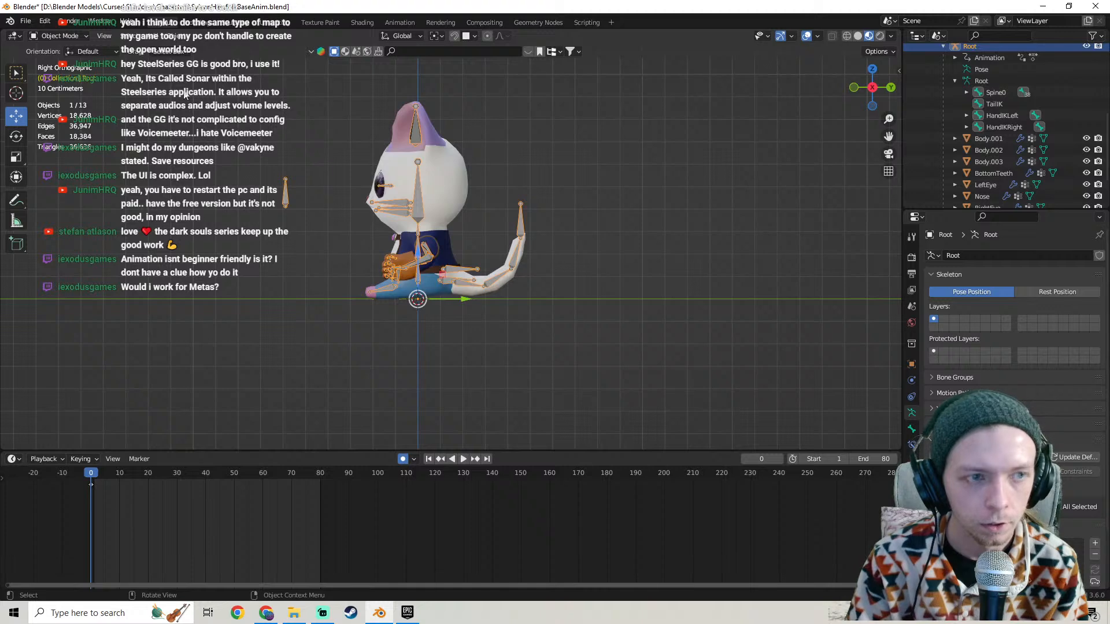
{"action": "left_click", "coordinate": [56, 36]}
{"action": "left_click", "coordinate": [60, 74]}
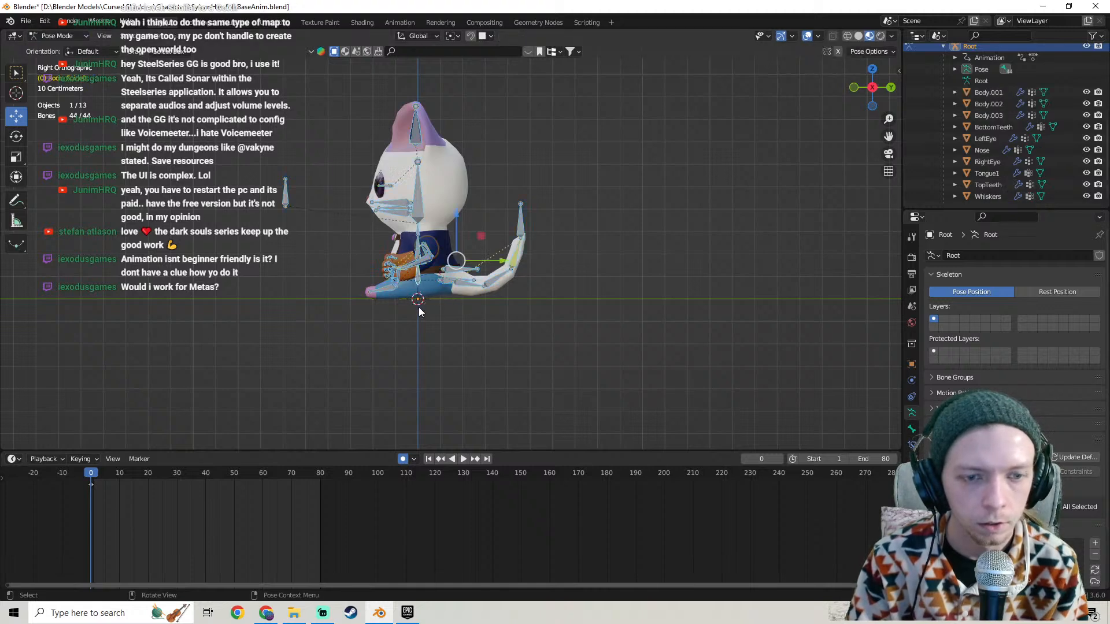
At frame 40, raise the body's base bone, the tail IK bone and both hand IK bones 0.5 m along Z.
{"action": "left_click", "coordinate": [420, 282]}
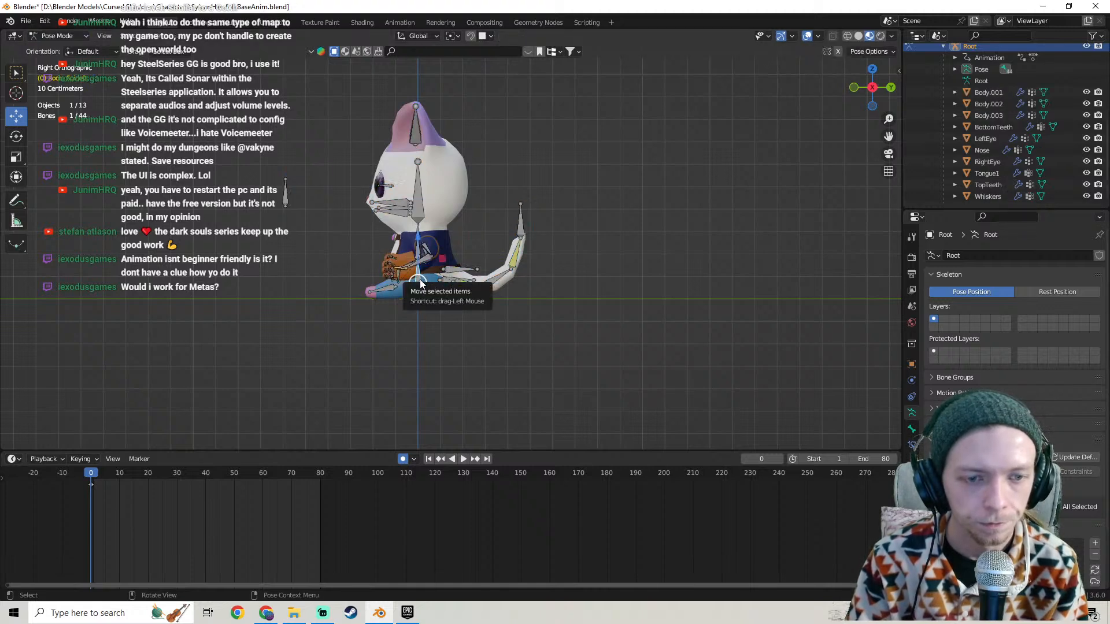
{"action": "middle_click_drag", "start_coordinate": [419, 279], "coordinate": [357, 286]}
{"action": "middle_click_drag", "start_coordinate": [459, 269], "coordinate": [421, 301]}
{"action": "left_click", "coordinate": [502, 221], "text": "shift"}
{"action": "scroll", "coordinate": [421, 306], "scroll_direction": "up", "scroll_amount": 4}
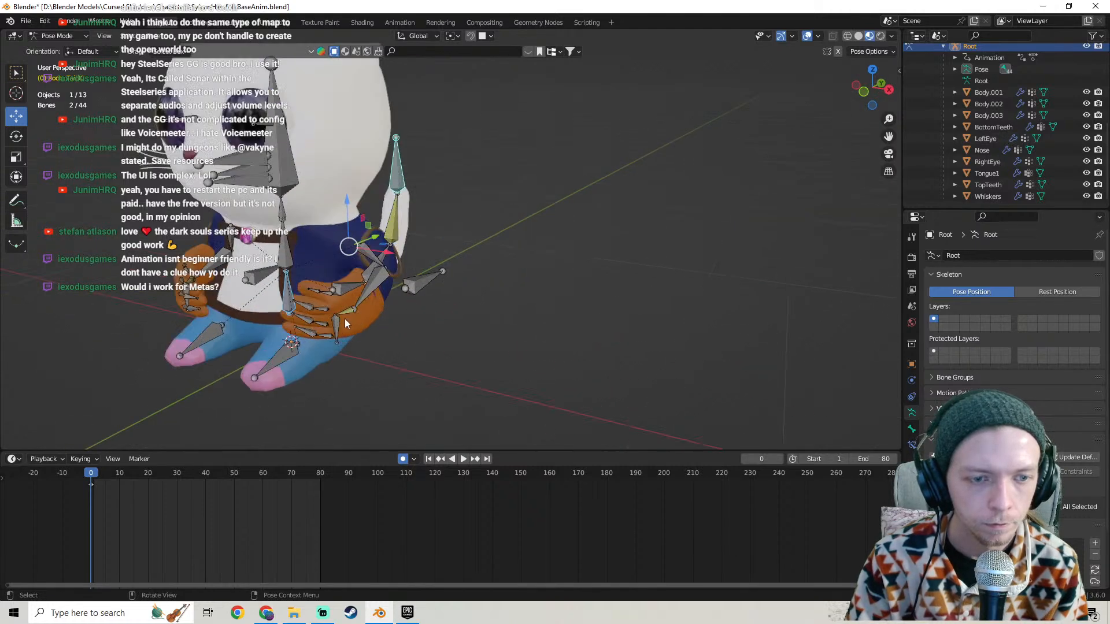
{"action": "left_click", "coordinate": [344, 318], "text": "shift"}
{"action": "scroll", "coordinate": [272, 317], "scroll_direction": "up", "scroll_amount": 1}
{"action": "middle_click_drag", "start_coordinate": [281, 317], "coordinate": [445, 282]}
{"action": "left_click", "coordinate": [445, 282], "text": "shift"}
{"action": "middle_click_drag", "start_coordinate": [553, 247], "coordinate": [391, 266], "text": "alt"}
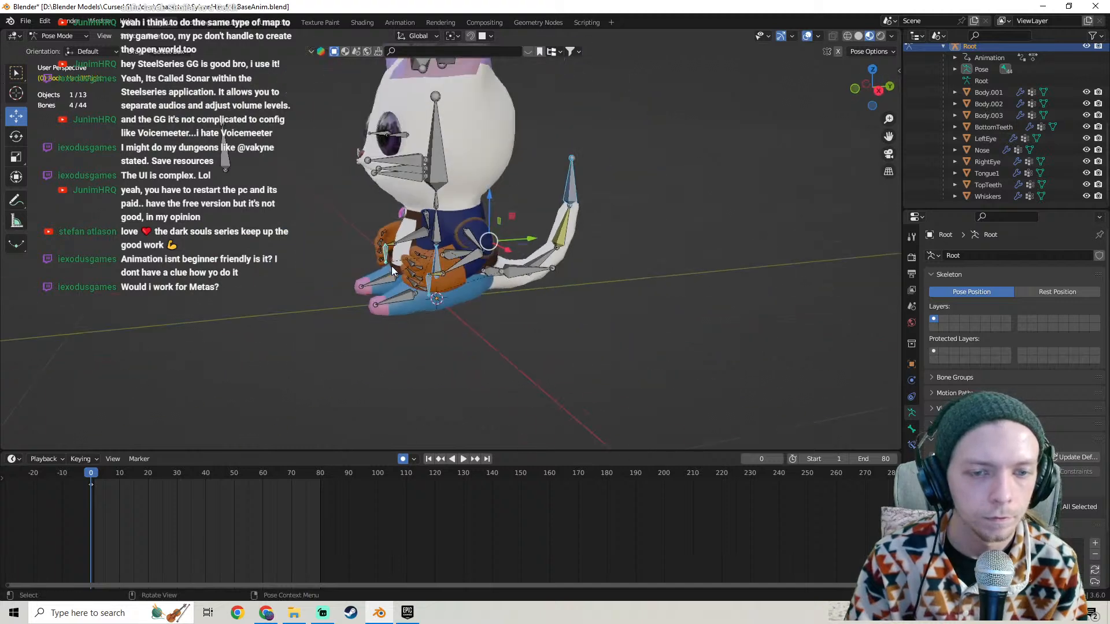
{"action": "scroll", "coordinate": [477, 259], "scroll_direction": "down", "scroll_amount": 2}
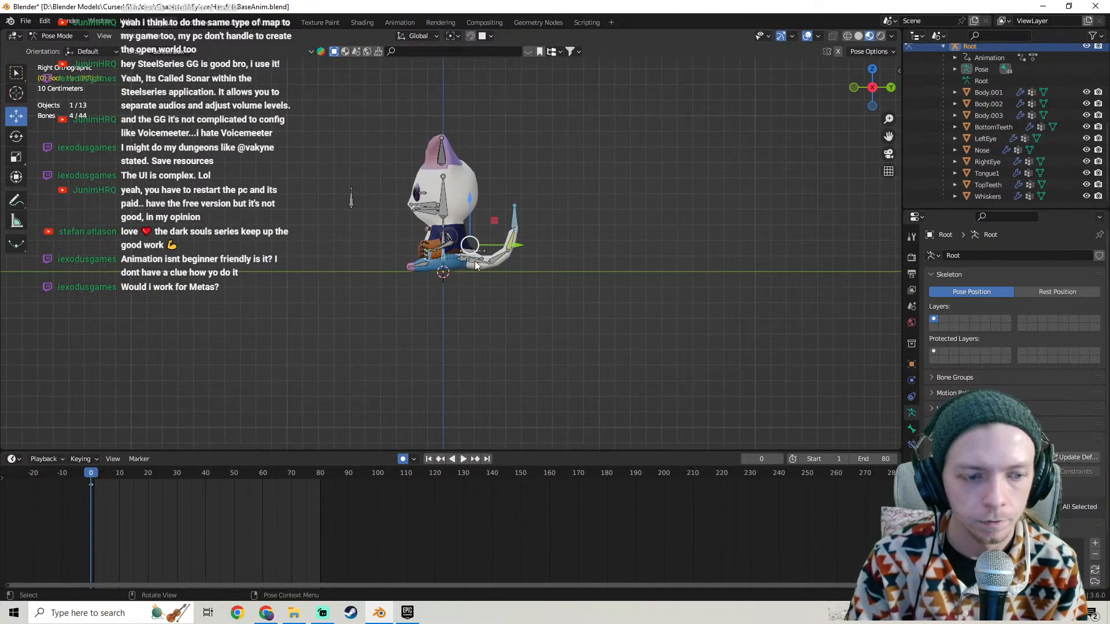
{"action": "left_click", "coordinate": [205, 473]}
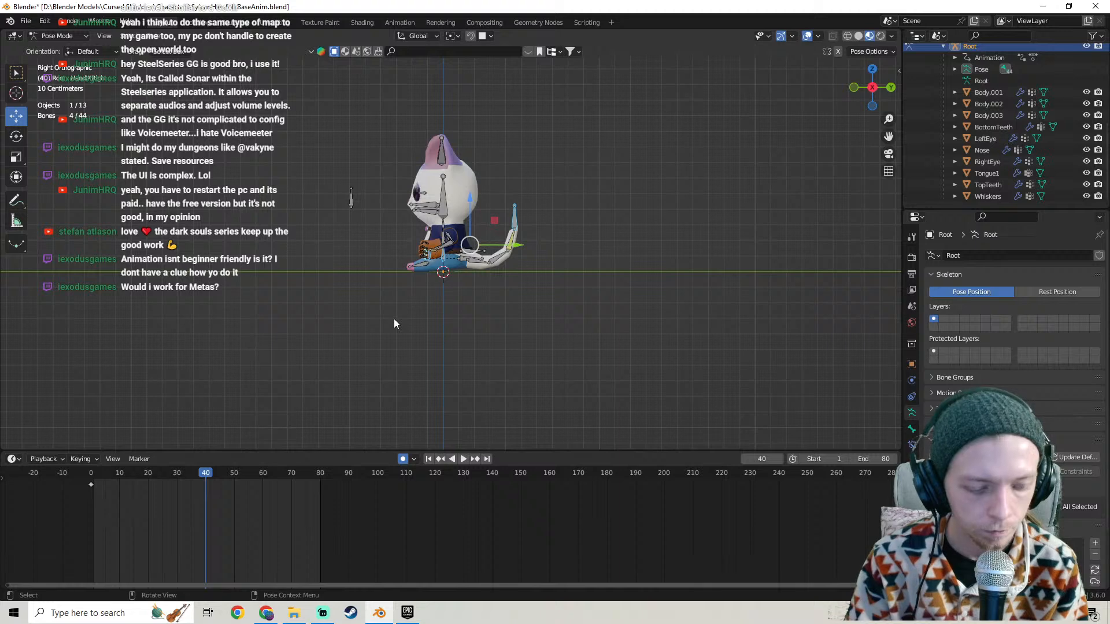
{"action": "type", "text": "gz"}
{"action": "type", "text": "0.5"}
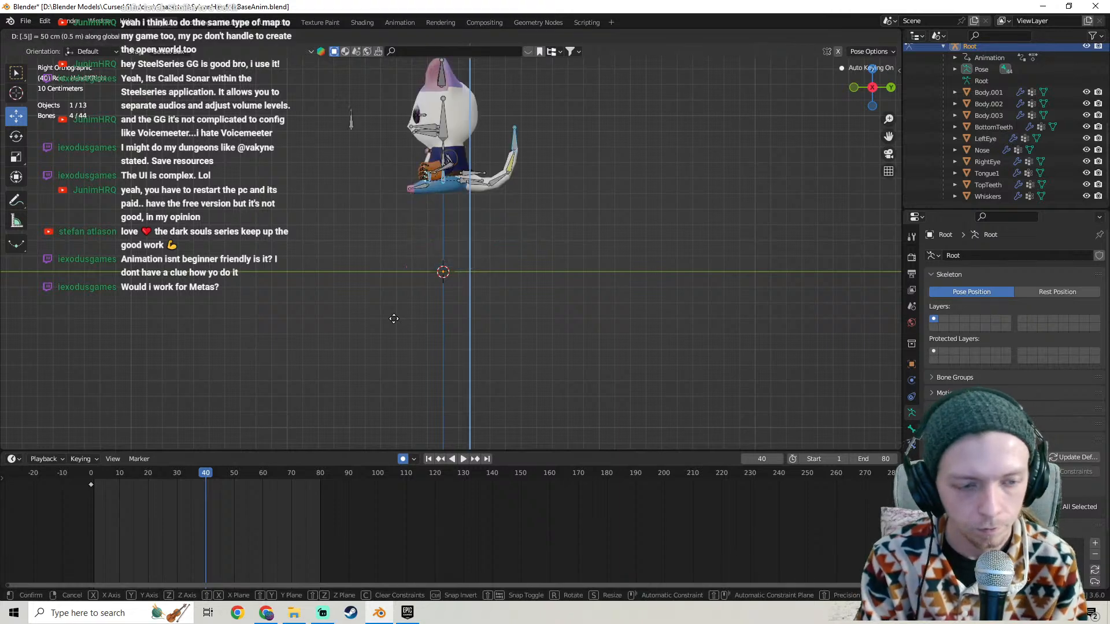
{"action": "key", "text": "Return"}
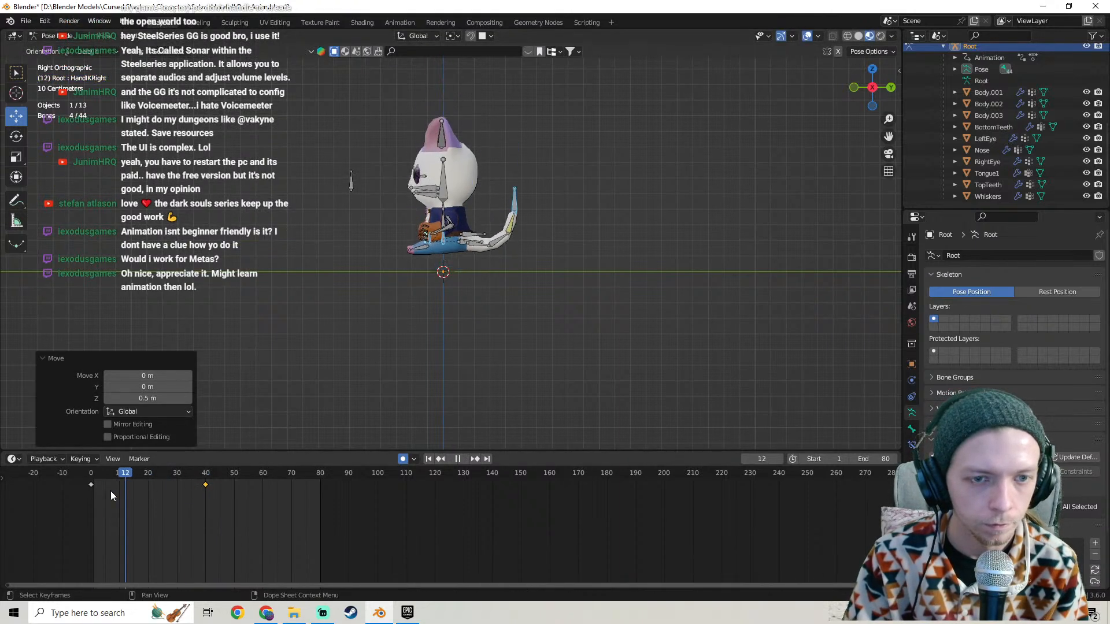
Play back the harefolk's rising motion to check that the body, hands and tail move together.
{"action": "key", "text": "i"}
{"action": "key", "text": "space"}
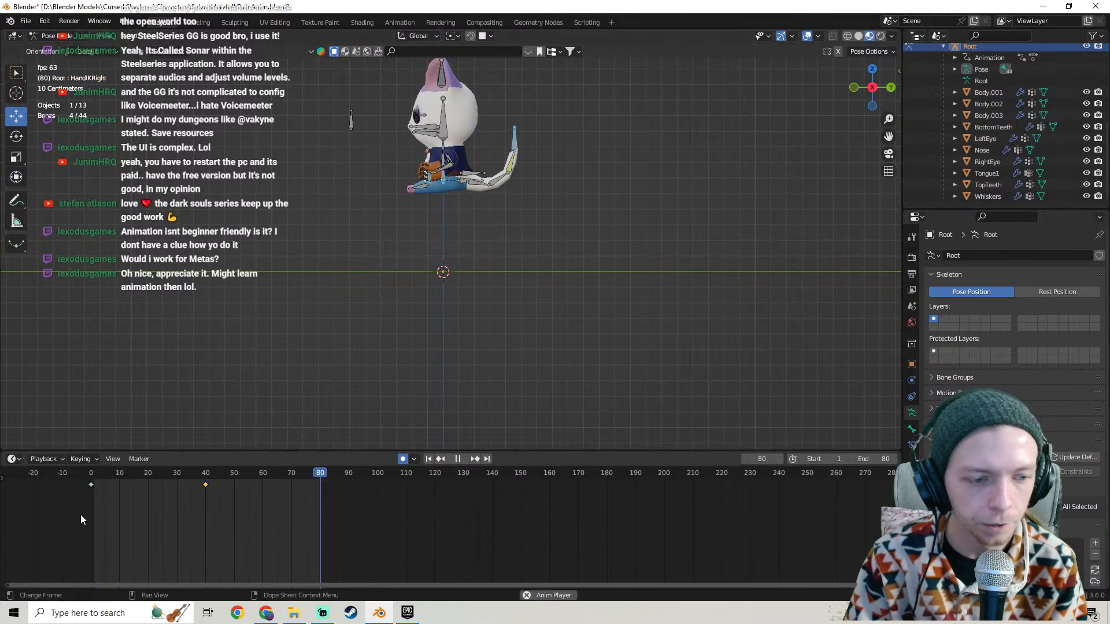
{"action": "key", "text": "space"}
{"action": "left_click", "coordinate": [107, 509]}
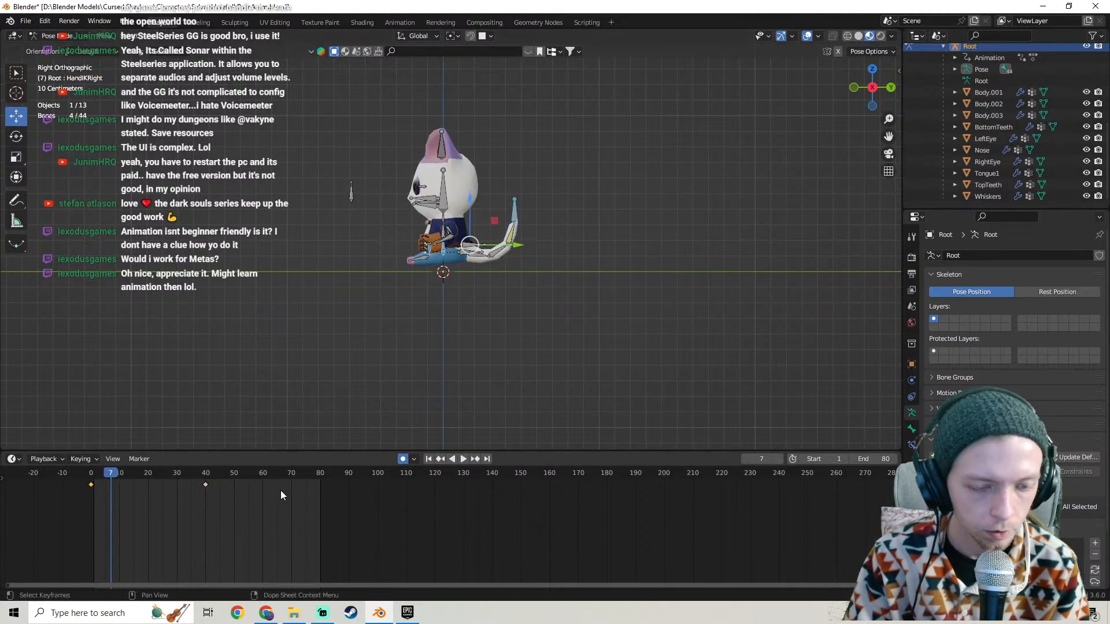
{"action": "left_click", "coordinate": [266, 613]}
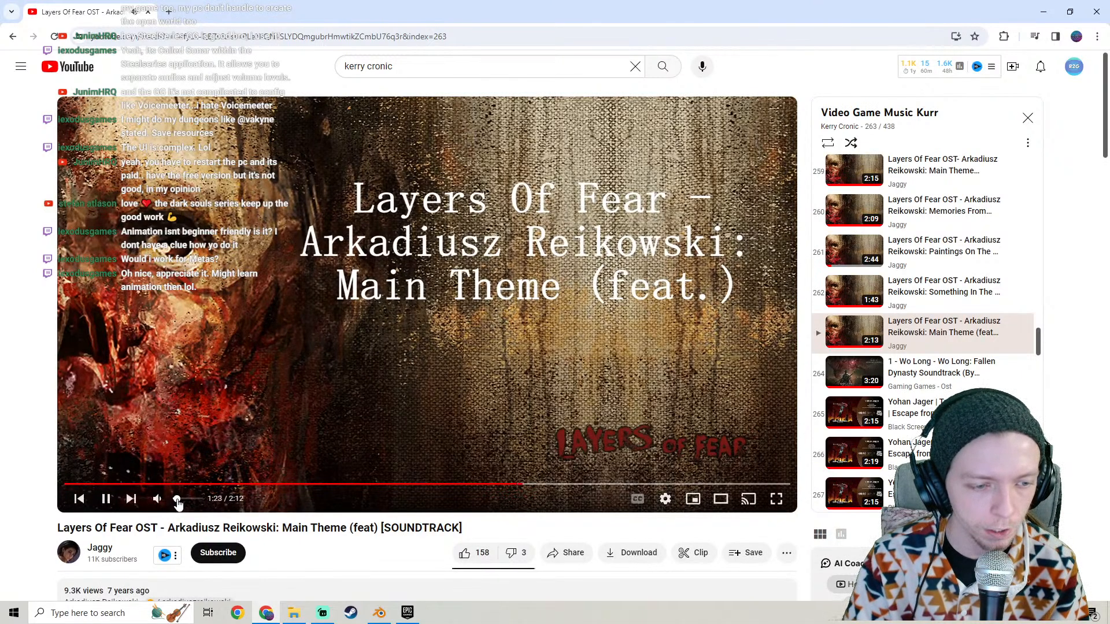
{"action": "left_click", "coordinate": [380, 613]}
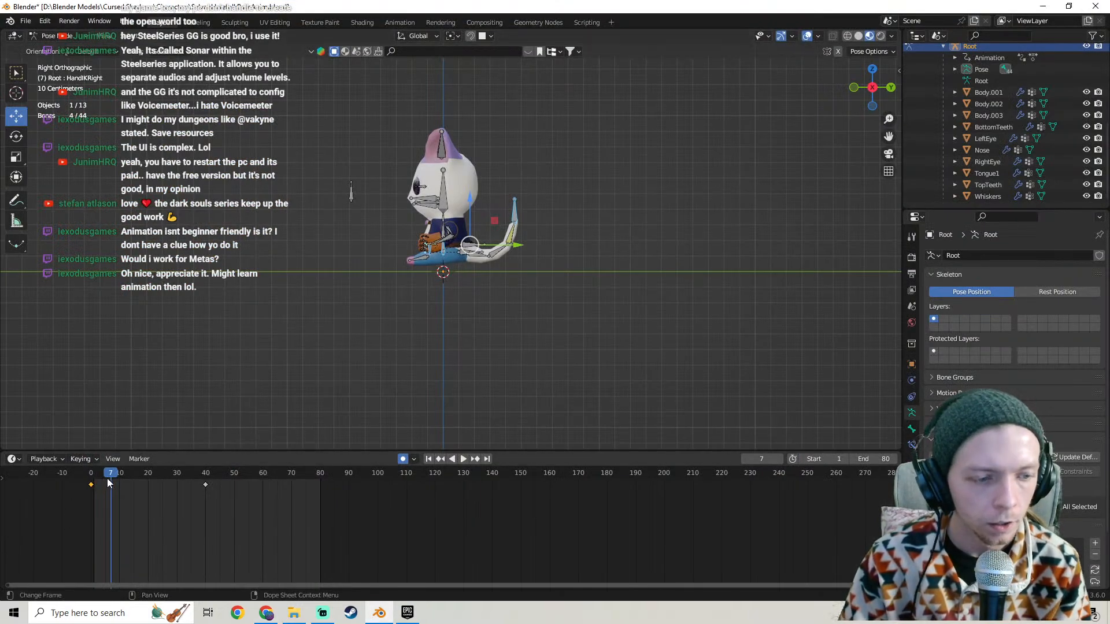
Copy the frame 0 keyframes of the base and hand IK bones to frame 80, and do the same for the tail IK bone.
{"action": "left_click_drag", "start_coordinate": [106, 477], "coordinate": [180, 477]}
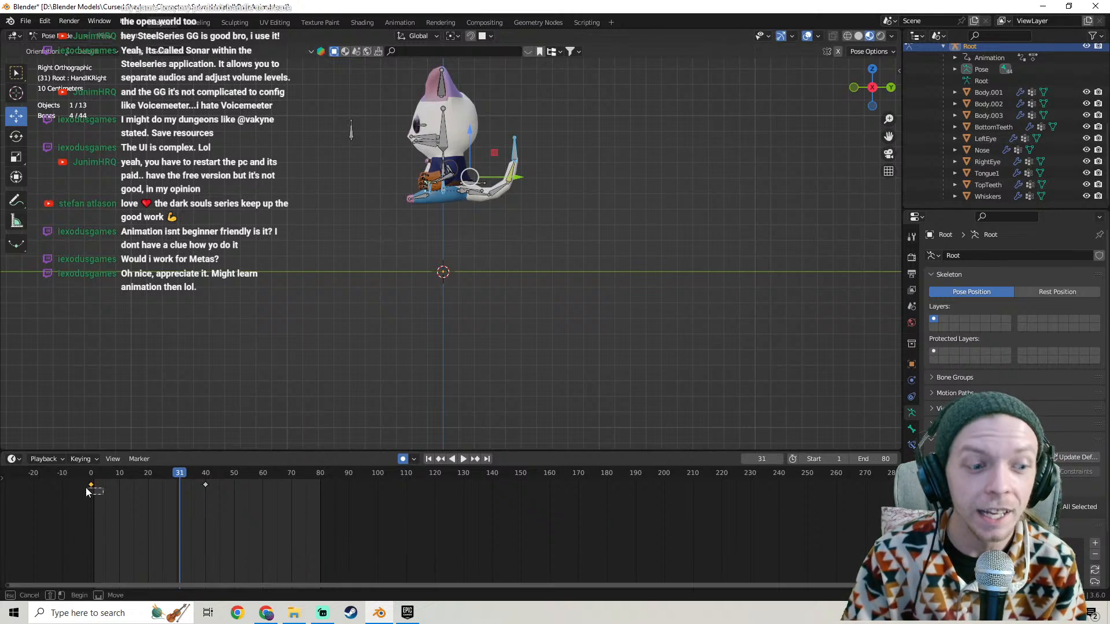
{"action": "left_click", "coordinate": [320, 474]}
{"action": "key", "text": "ctrl+v"}
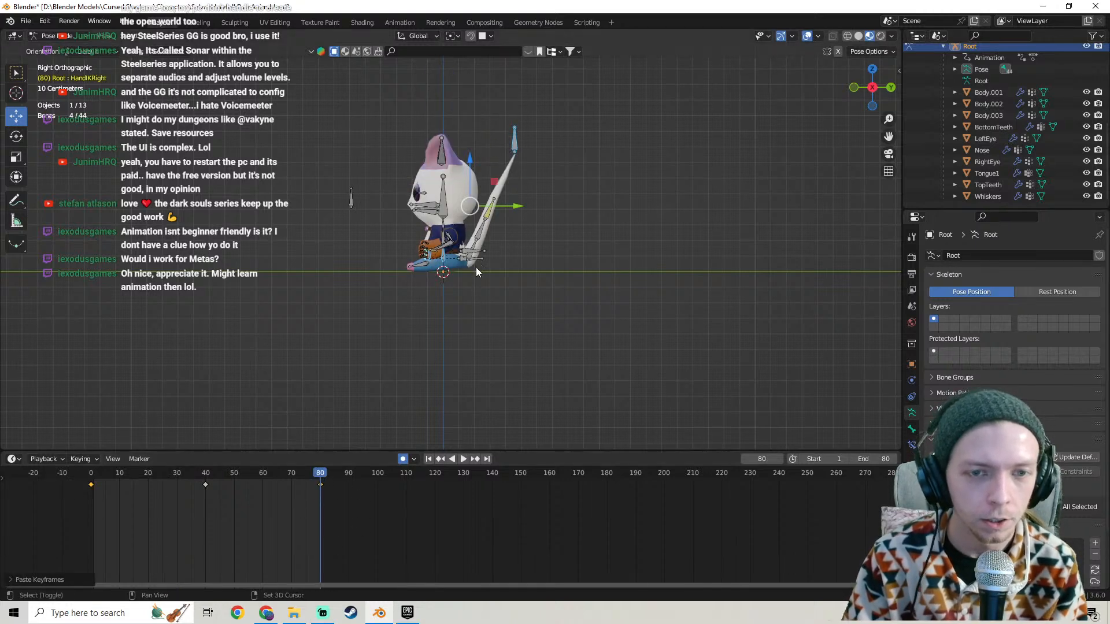
{"action": "key", "text": "ctrl+z"}
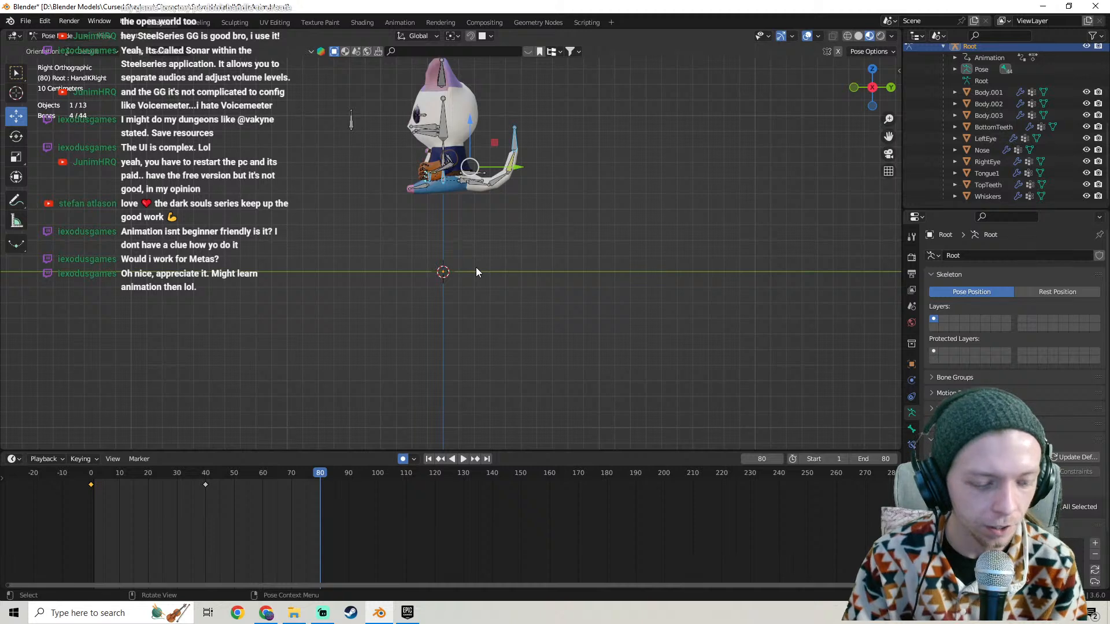
{"action": "key", "text": "ctrl+z"}
{"action": "left_click", "coordinate": [516, 148]}
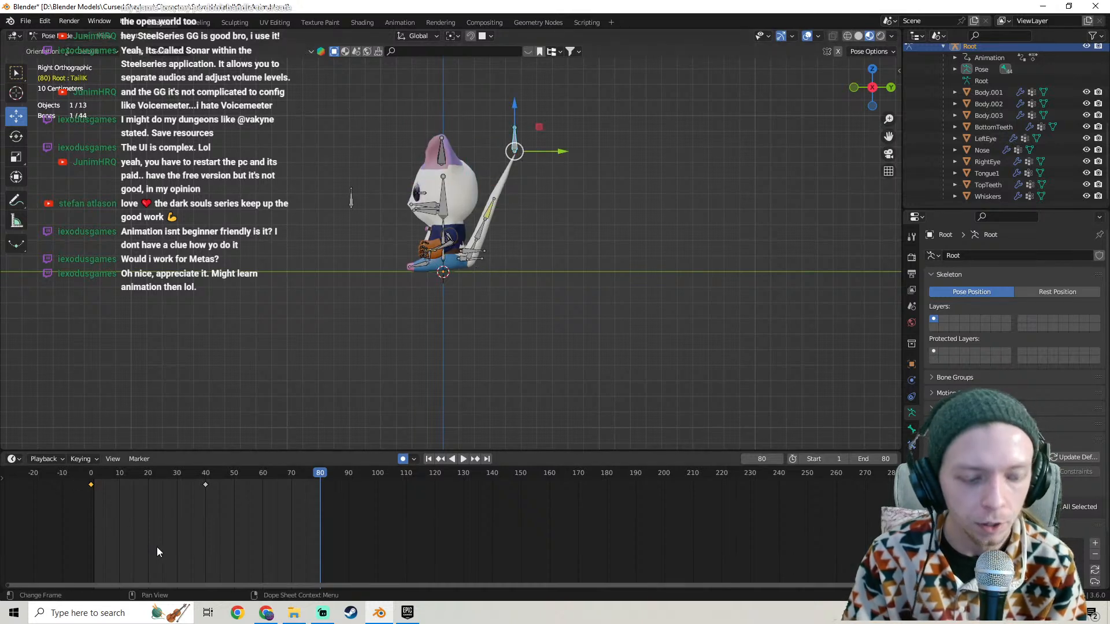
{"action": "key", "text": "ctrl+c"}
{"action": "key", "text": "ctrl+v"}
Play and scrub through the up-and-down loop, and save the file.
{"action": "key", "text": "space"}
{"action": "left_click", "coordinate": [259, 473]}
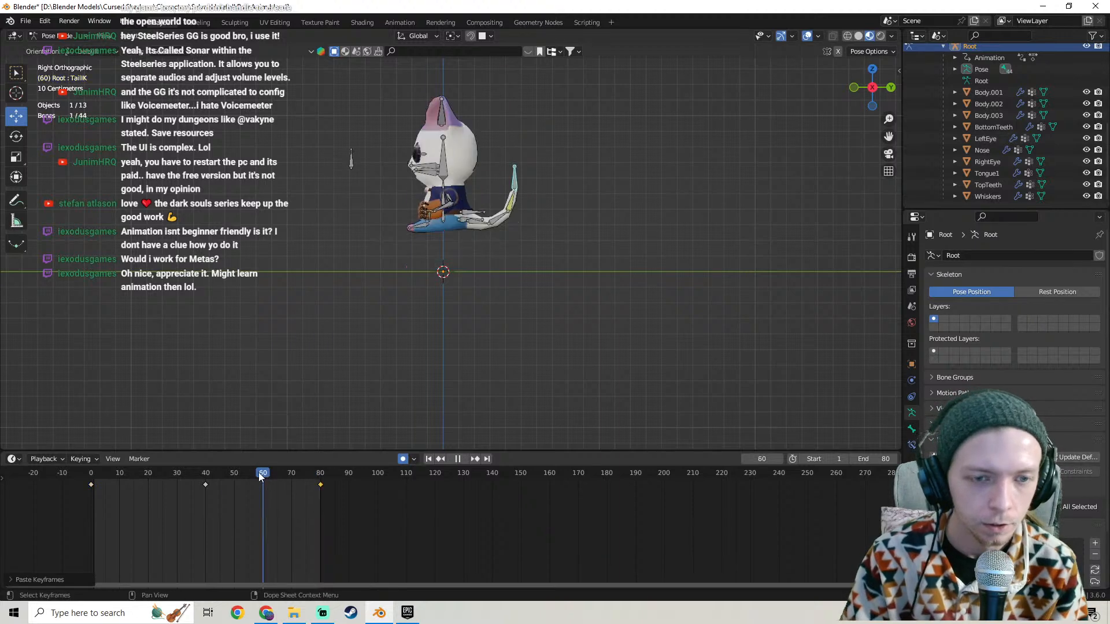
{"action": "left_click_drag", "start_coordinate": [258, 473], "coordinate": [99, 462]}
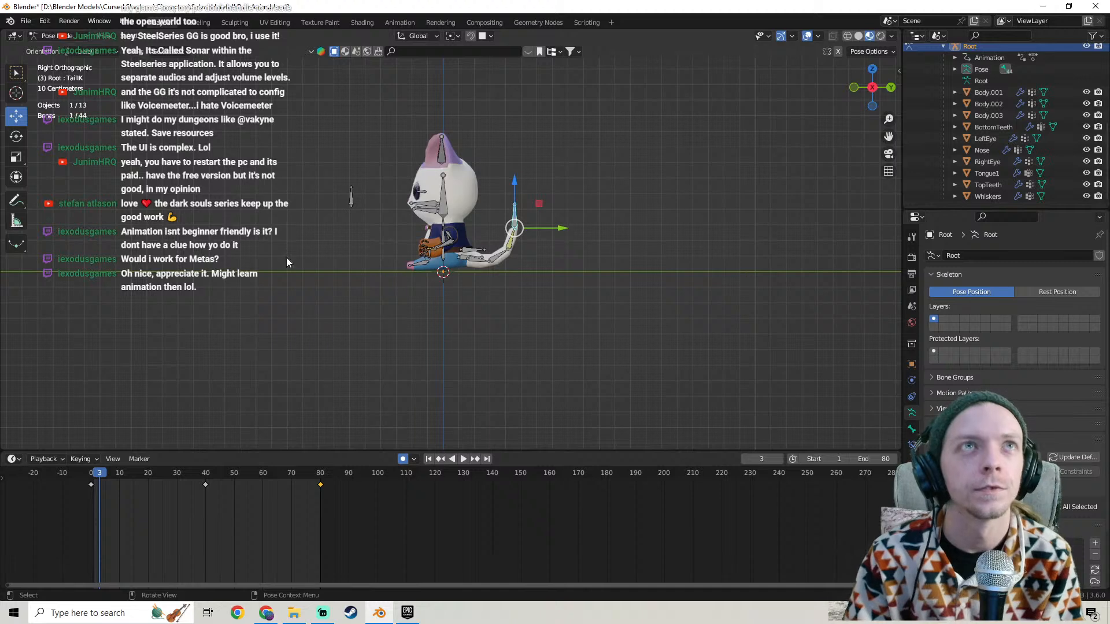
{"action": "left_click", "coordinate": [23, 22]}
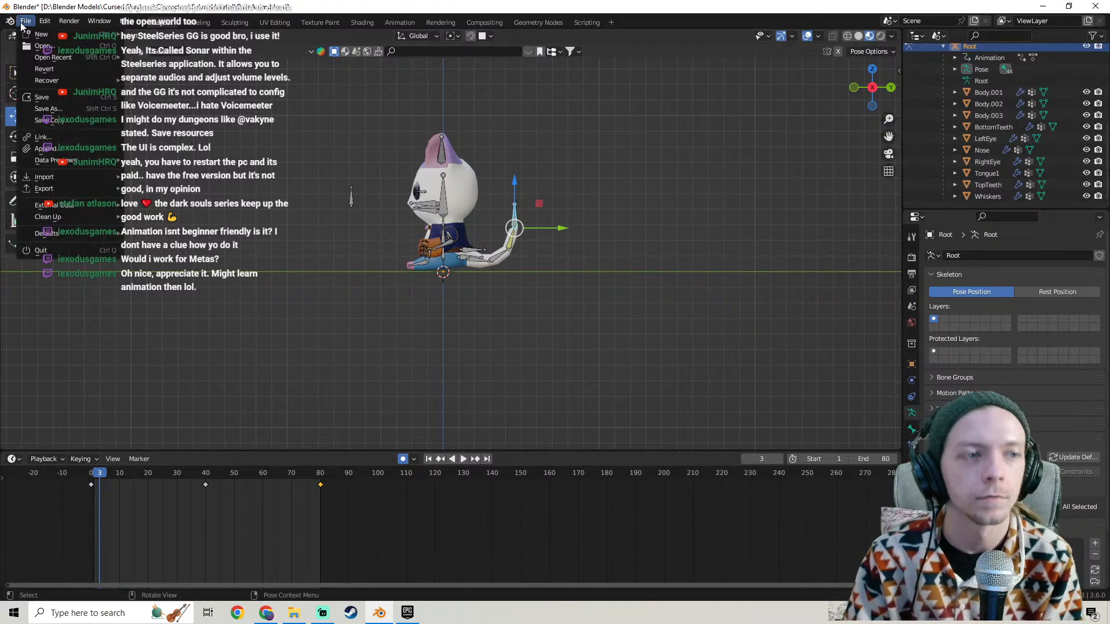
{"action": "left_click", "coordinate": [52, 98]}
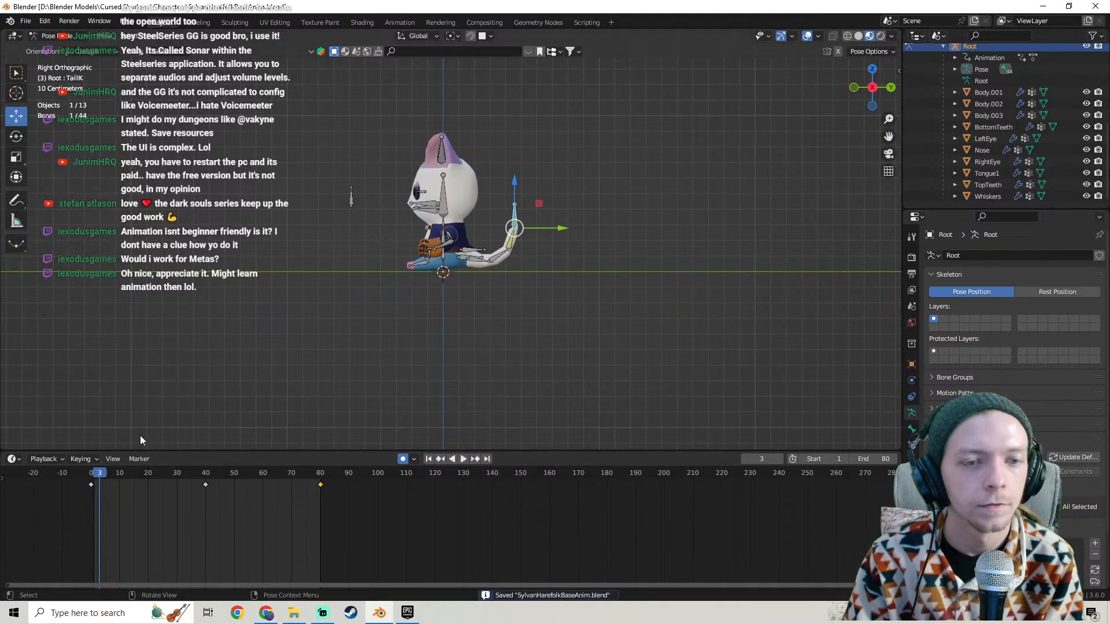
Play the animation from frame 0 and examine the harefolk's up-and-down movement from the side and at a slight angle.
{"action": "left_click", "coordinate": [89, 475]}
{"action": "key", "text": "space"}
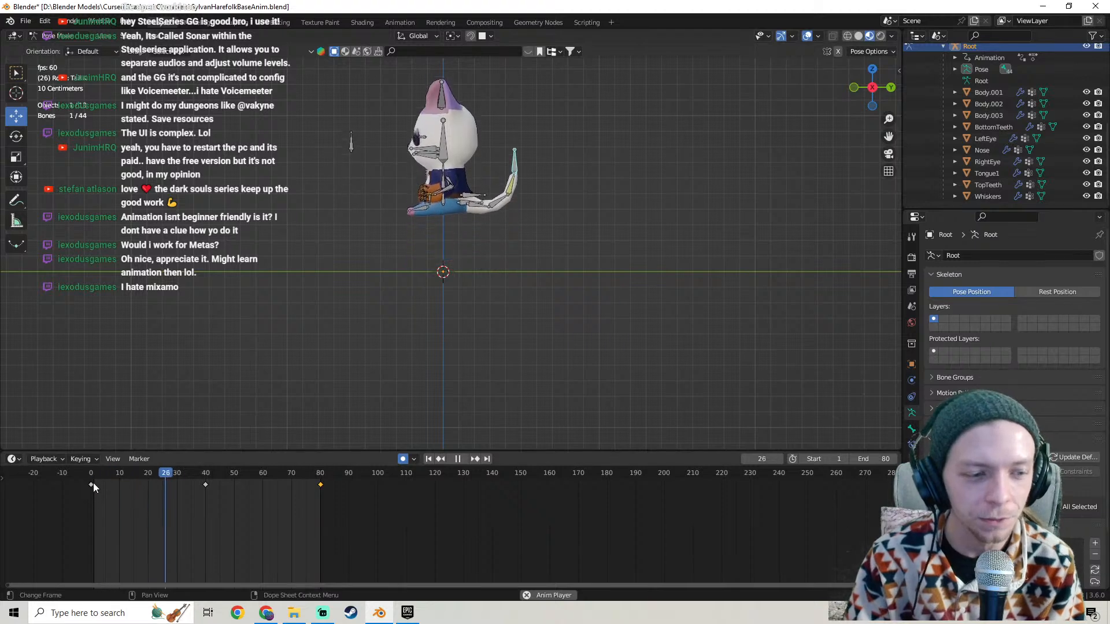
{"action": "key", "text": "Escape"}
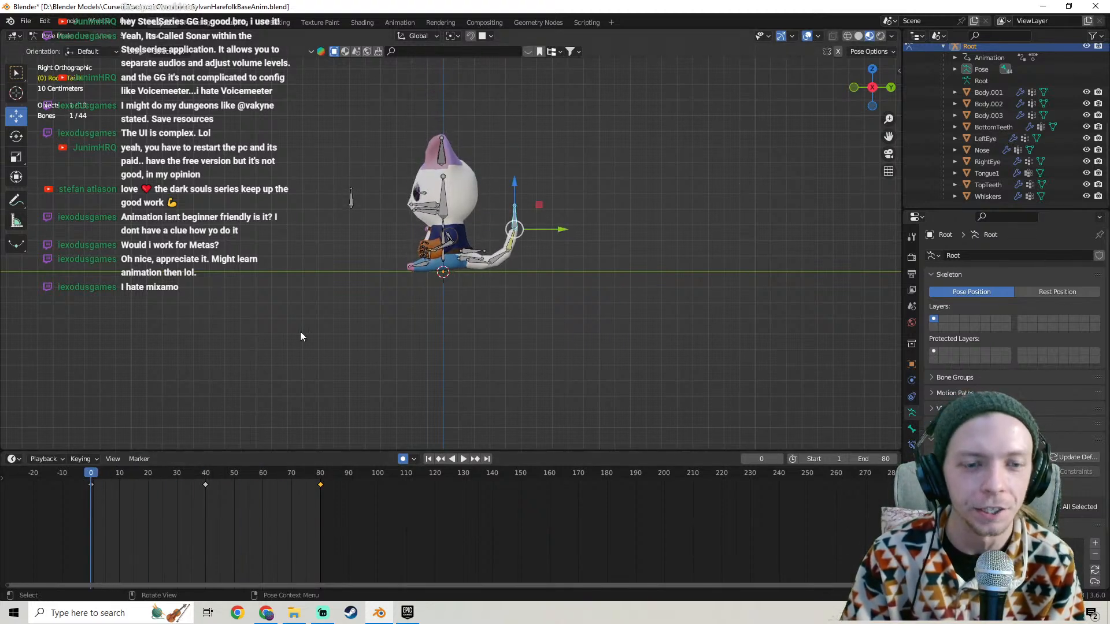
{"action": "scroll", "coordinate": [315, 322], "scroll_direction": "up", "scroll_amount": 4}
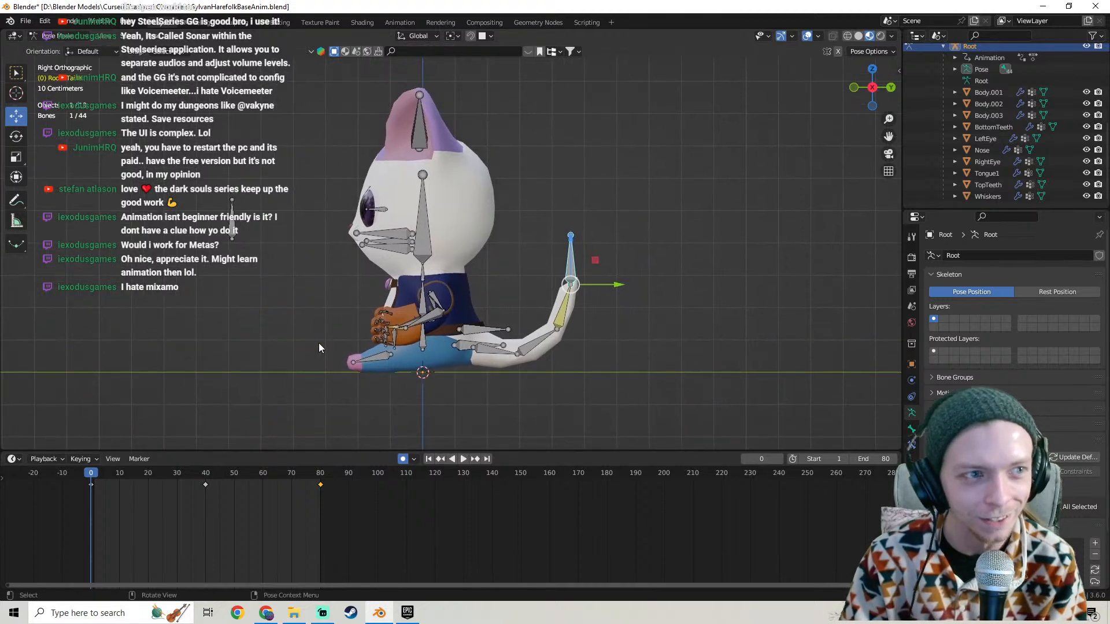
{"action": "scroll", "coordinate": [319, 346], "scroll_direction": "down", "scroll_amount": 2}
{"action": "scroll", "coordinate": [331, 330], "scroll_direction": "down", "scroll_amount": 1}
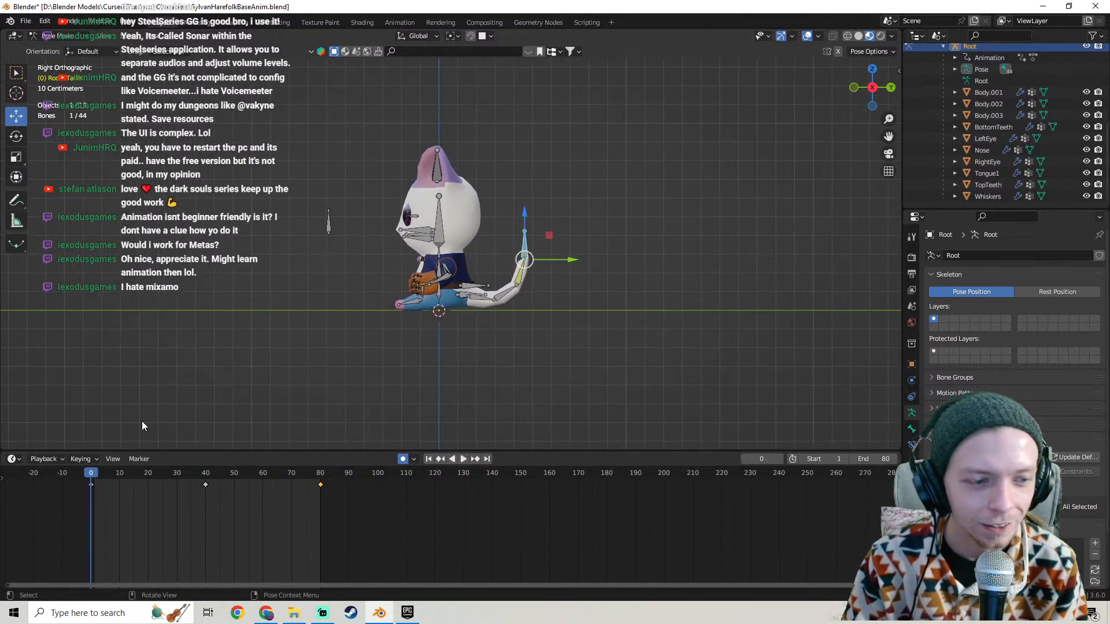
{"action": "key", "text": "space"}
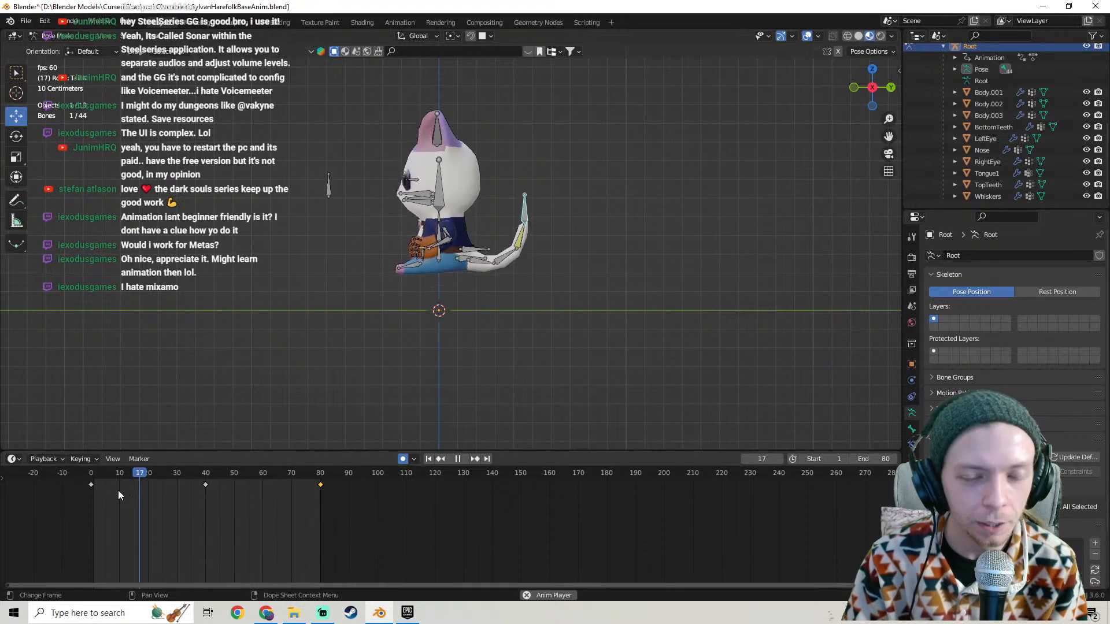
{"action": "middle_click_drag", "start_coordinate": [280, 244], "coordinate": [311, 255], "text": "shift"}
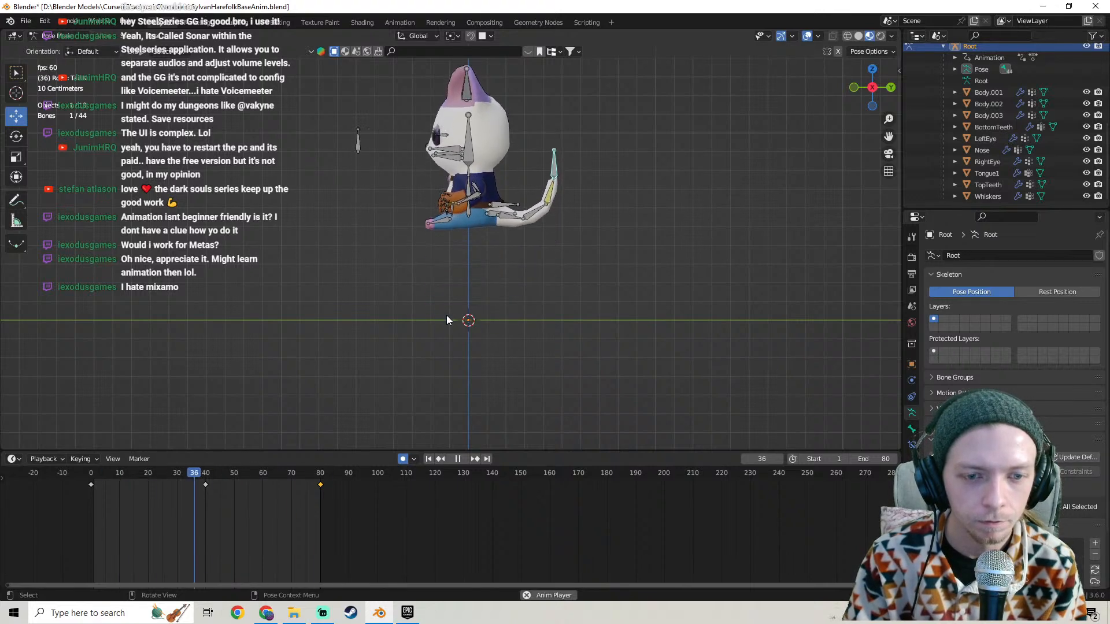
{"action": "mouse_move", "coordinate": [445, 299]}
{"action": "middle_mouse_down"}
{"action": "mouse_move", "coordinate": [557, 307]}
{"action": "mouse_move", "coordinate": [592, 298]}
{"action": "mouse_move", "coordinate": [435, 292]}
{"action": "middle_mouse_up"}
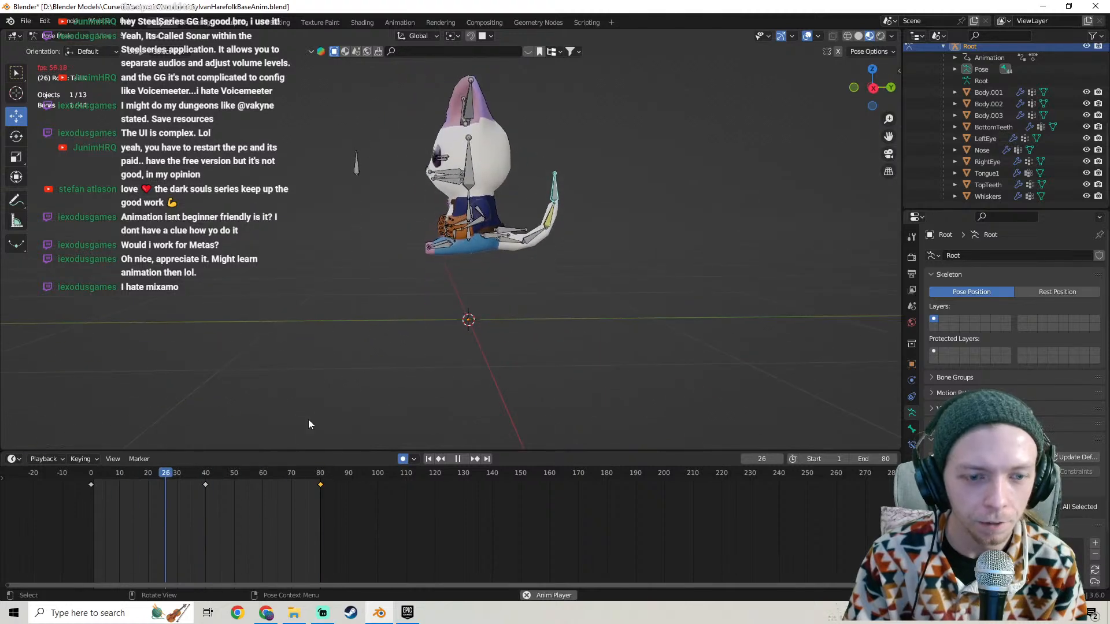
{"action": "key", "text": "space"}
Rotate both foot bones about 57° around X at frame 10 so the toes point downward, and play back the foot motion.
{"action": "key", "text": "KP_3"}
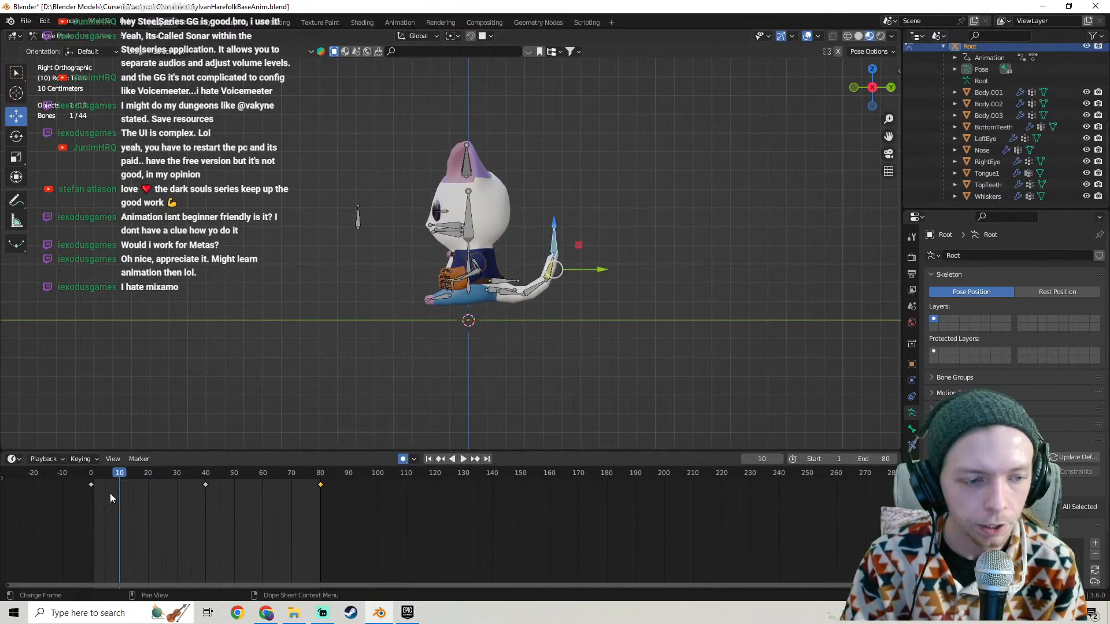
{"action": "left_click_drag", "start_coordinate": [110, 493], "coordinate": [90, 479]}
{"action": "scroll", "coordinate": [419, 293], "scroll_direction": "down", "scroll_amount": 5, "text": "shift"}
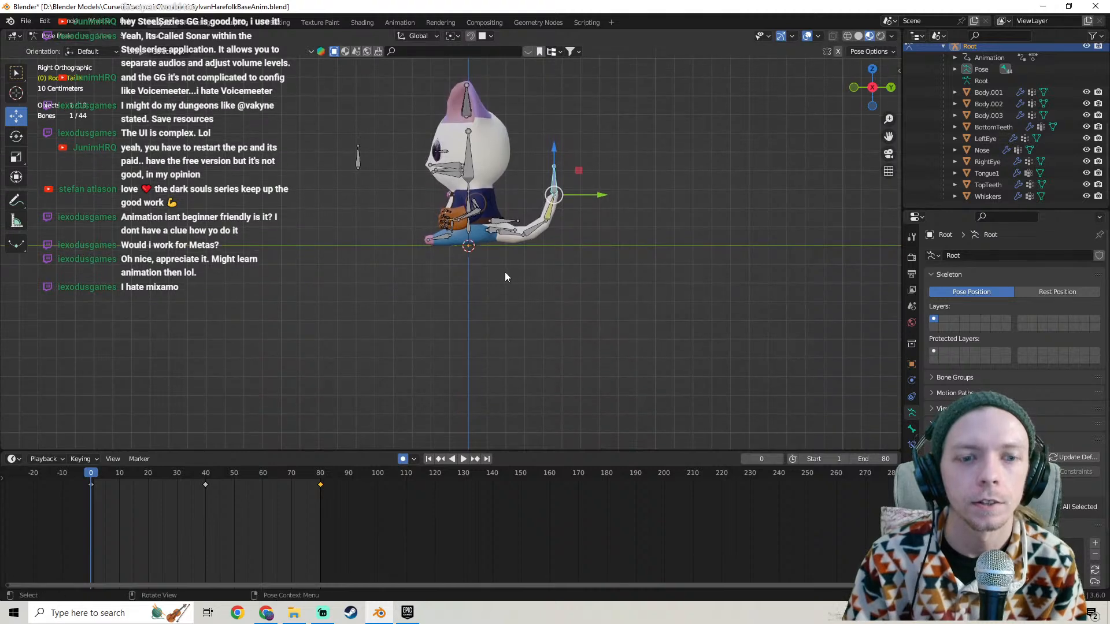
{"action": "scroll", "coordinate": [452, 245], "scroll_direction": "up", "scroll_amount": 3}
{"action": "left_click", "coordinate": [433, 263]}
{"action": "middle_click_drag", "start_coordinate": [432, 263], "coordinate": [427, 264]}
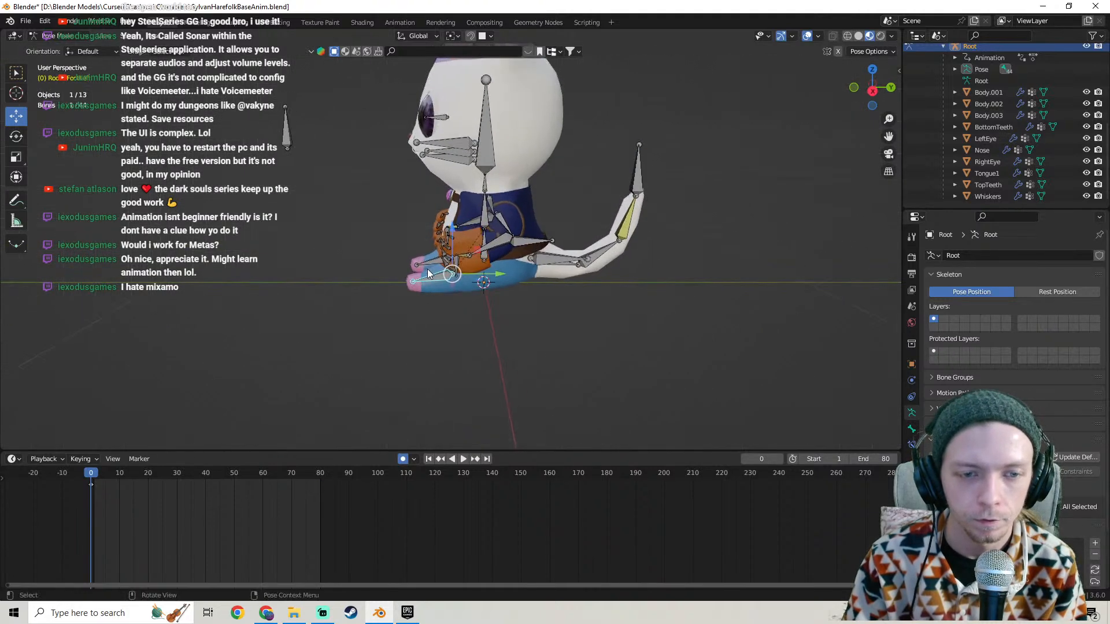
{"action": "key", "text": "KP_3"}
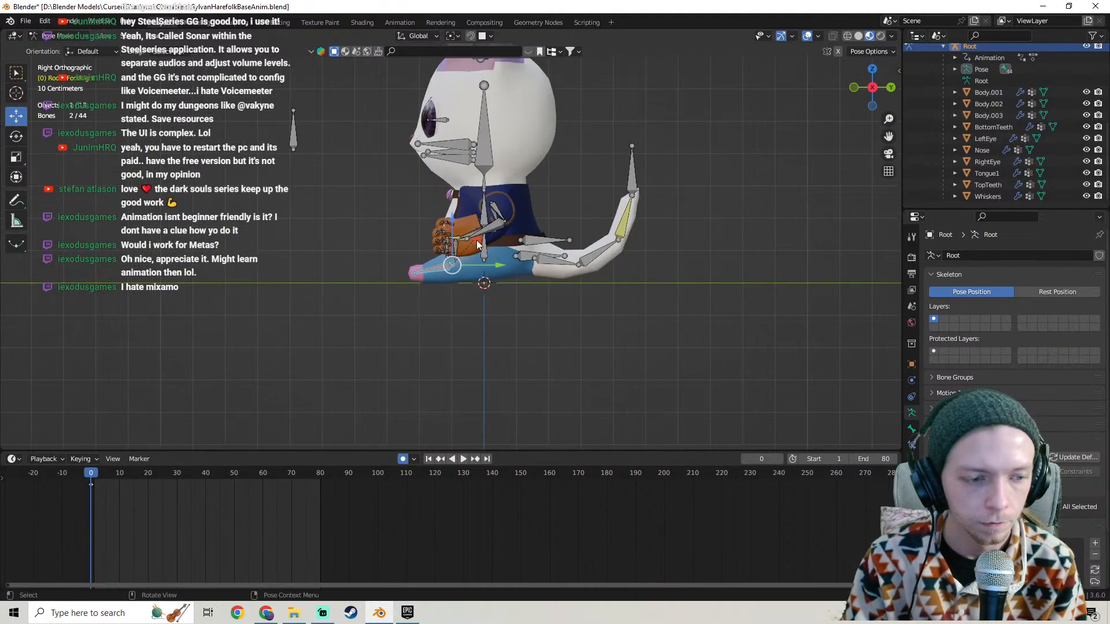
{"action": "left_click_drag", "start_coordinate": [100, 474], "coordinate": [118, 483]}
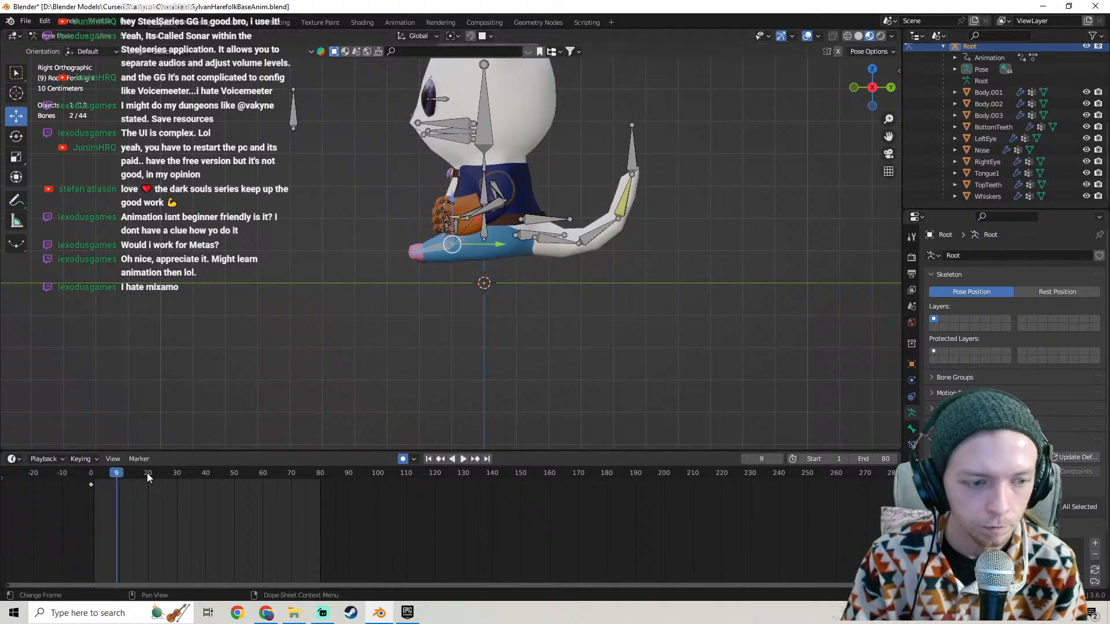
{"action": "key", "text": "space"}
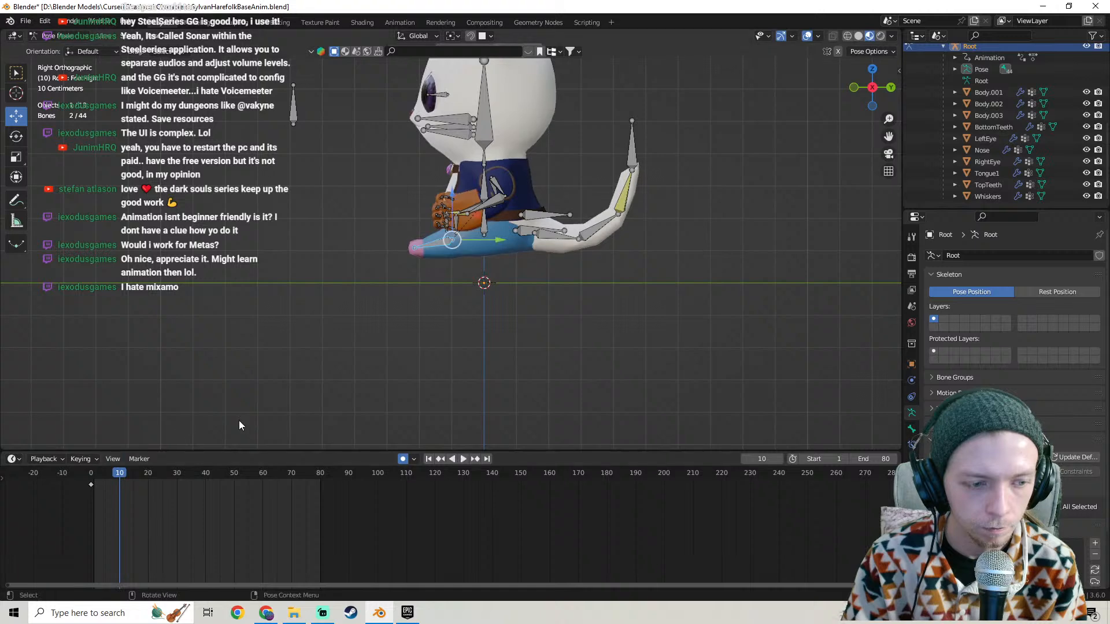
{"action": "key", "text": "r"}
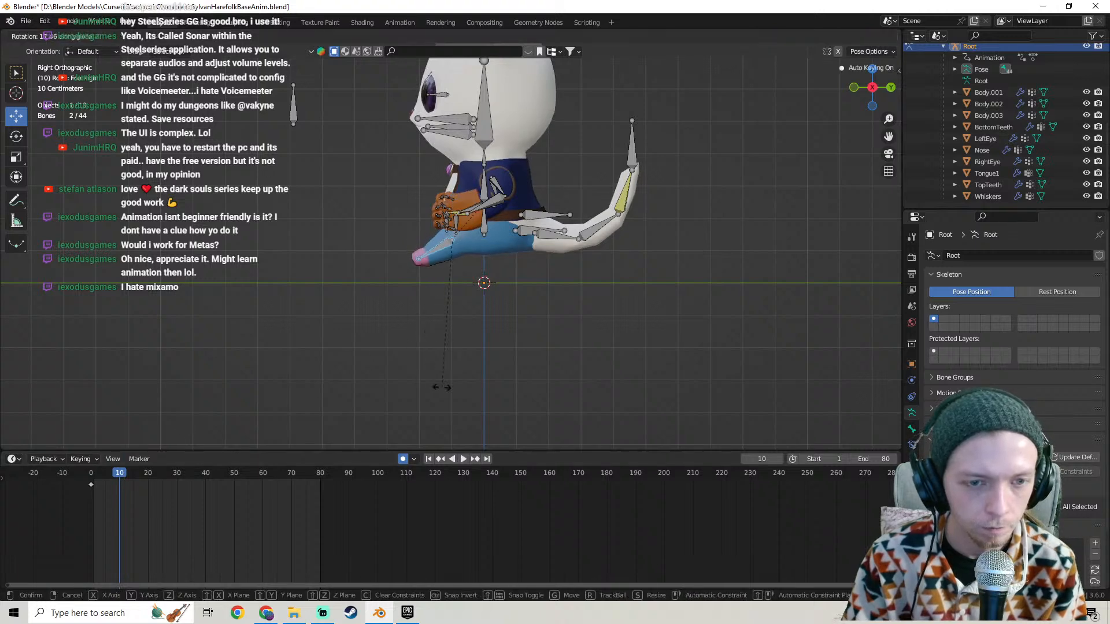
{"action": "left_click", "coordinate": [584, 425]}
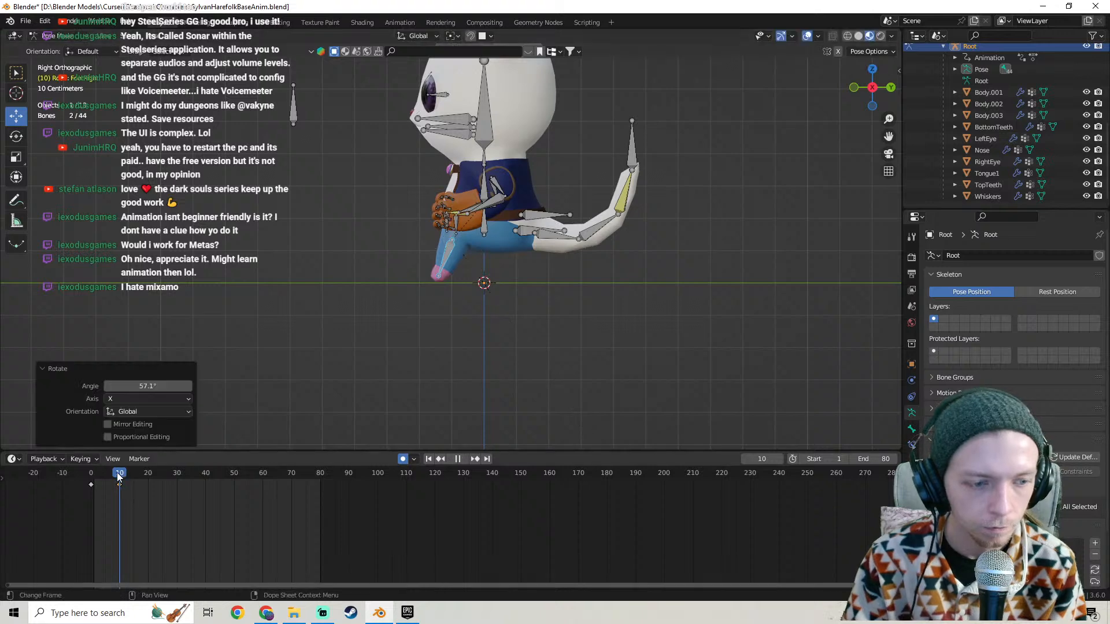
{"action": "left_click_drag", "start_coordinate": [119, 474], "coordinate": [60, 485]}
{"action": "key", "text": "space"}
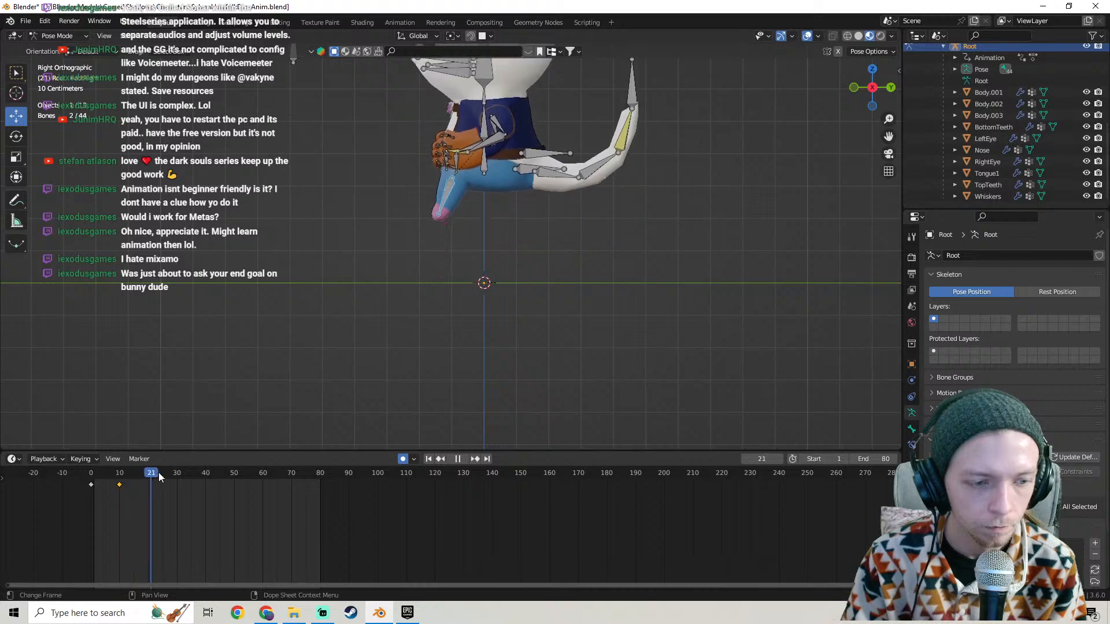
Paste the foot bones' frame 0 keyframes at frame 40 and play back the foot motion.
{"action": "key", "text": "space"}
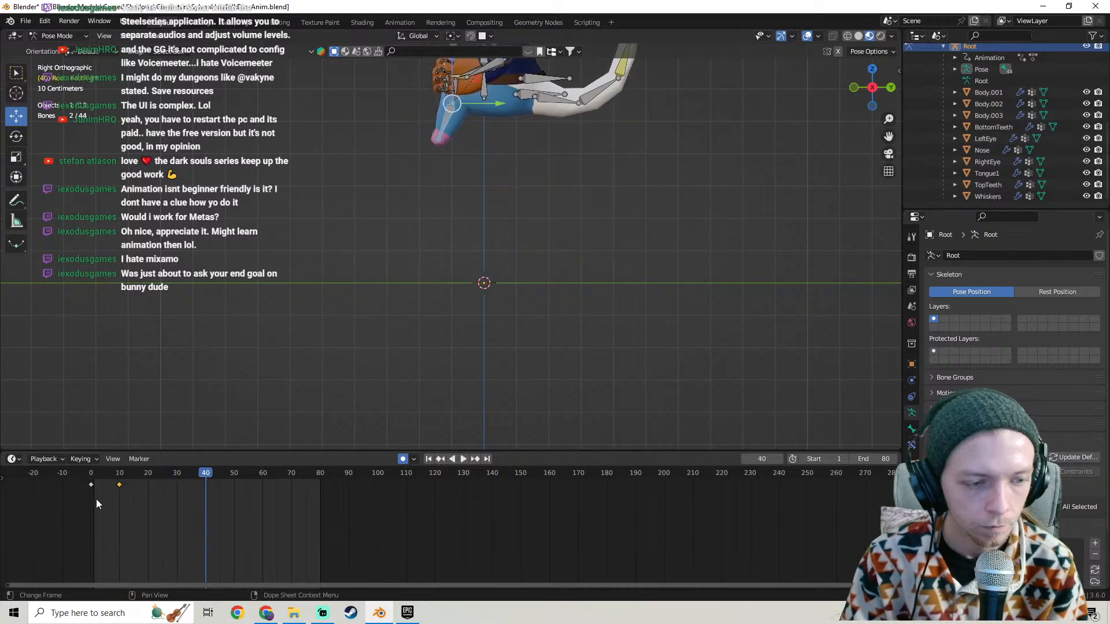
{"action": "key", "text": "ctrl+v"}
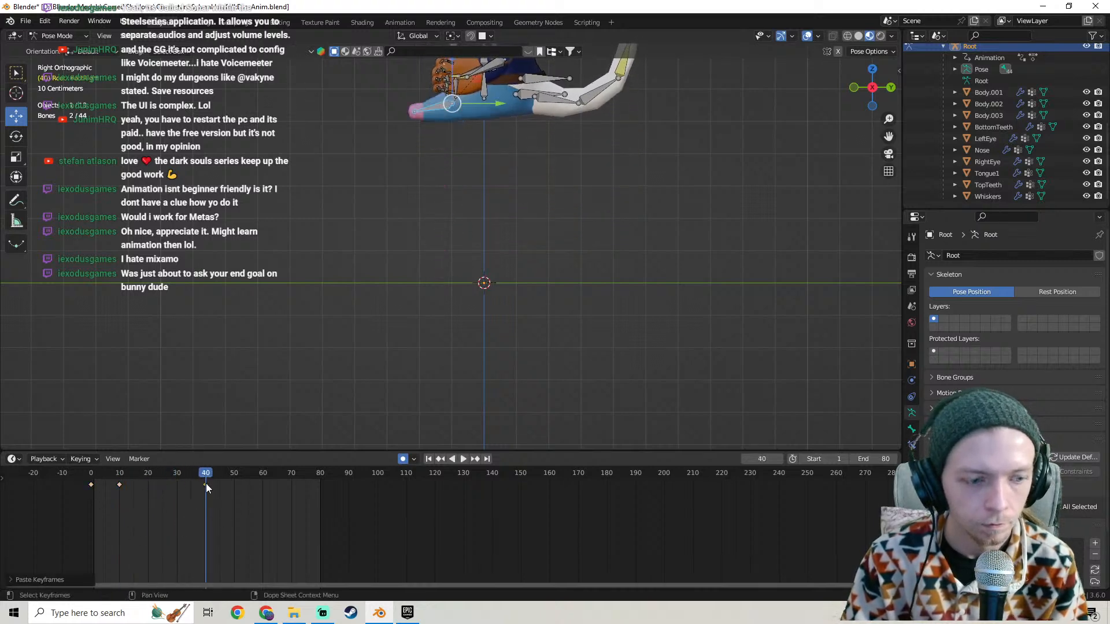
{"action": "key", "text": "space"}
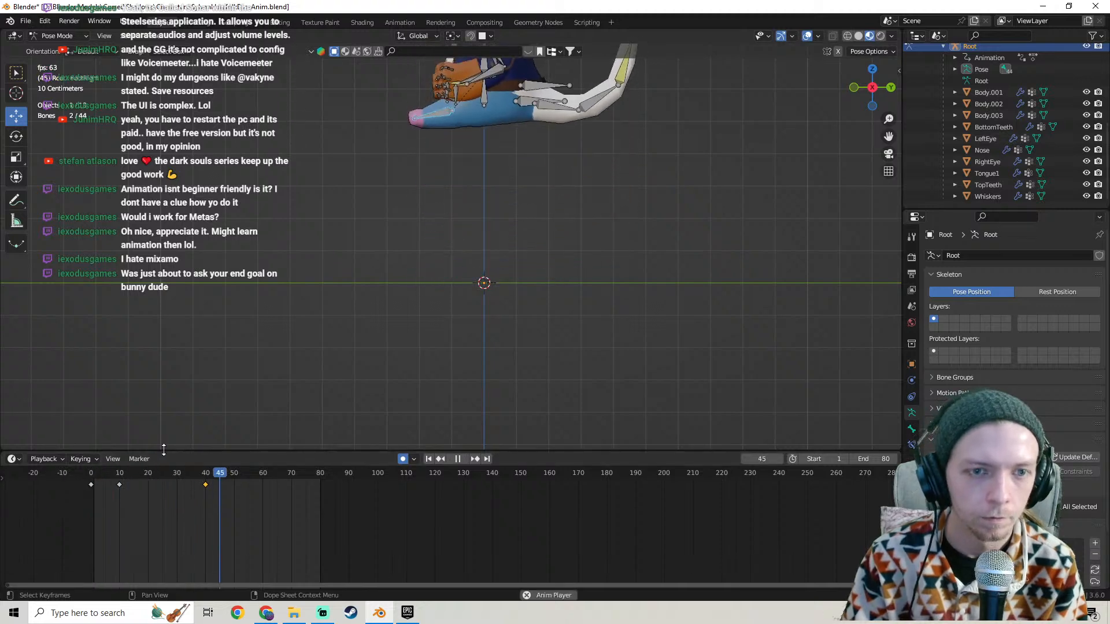
{"action": "key", "text": "space"}
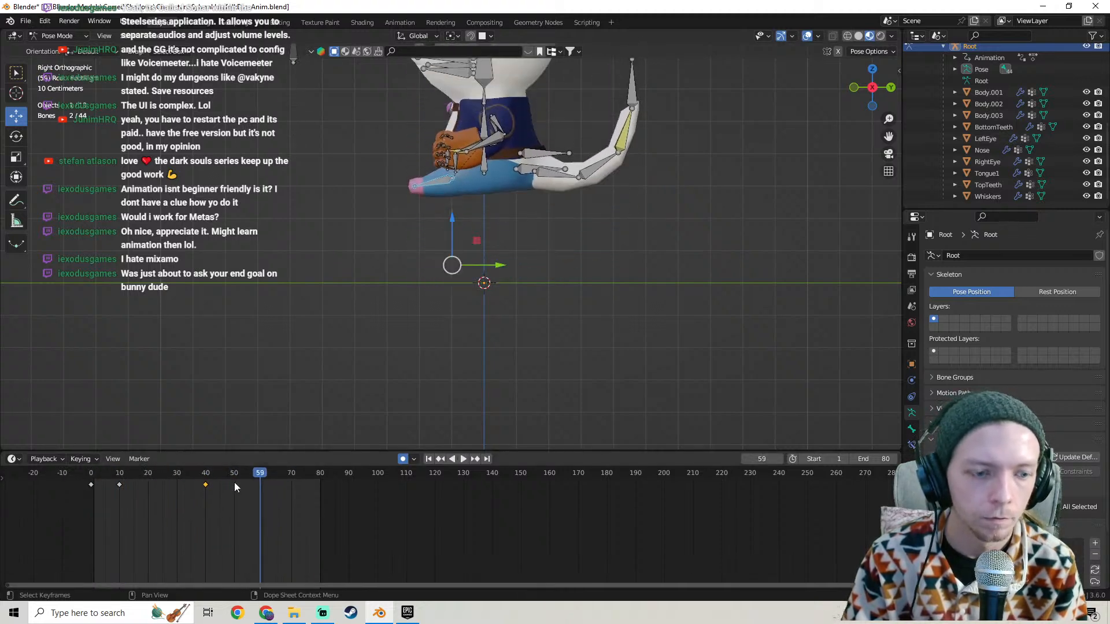
Rotate both foot bones about -28.5° around X at frame 60 so the toes point upward, and play back the motion.
{"action": "left_click_drag", "start_coordinate": [259, 473], "coordinate": [263, 474]}
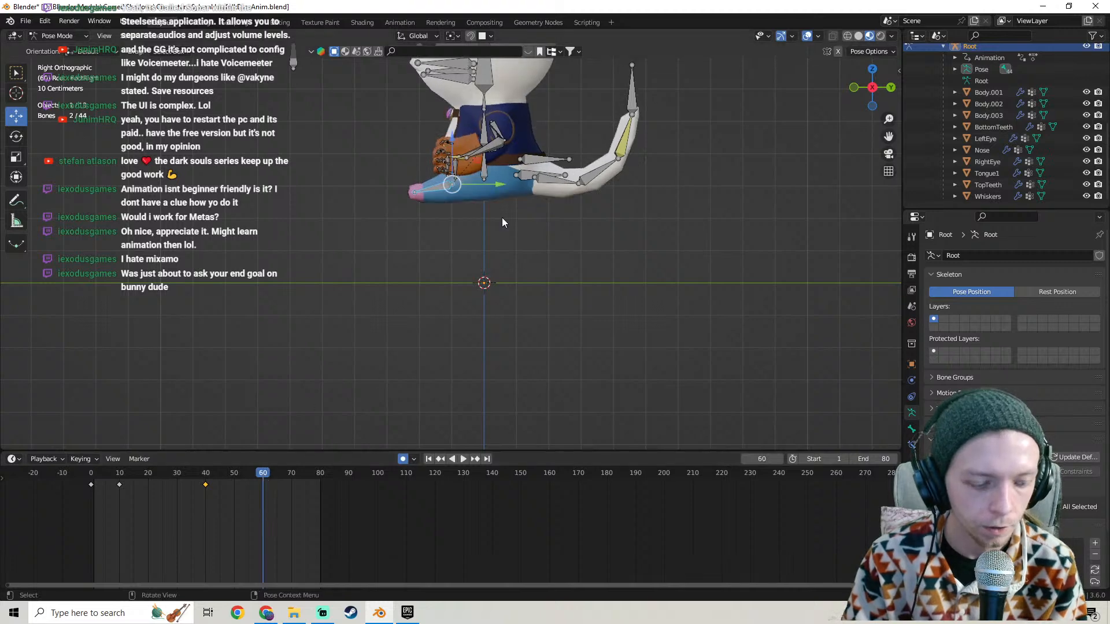
{"action": "key", "text": "r"}
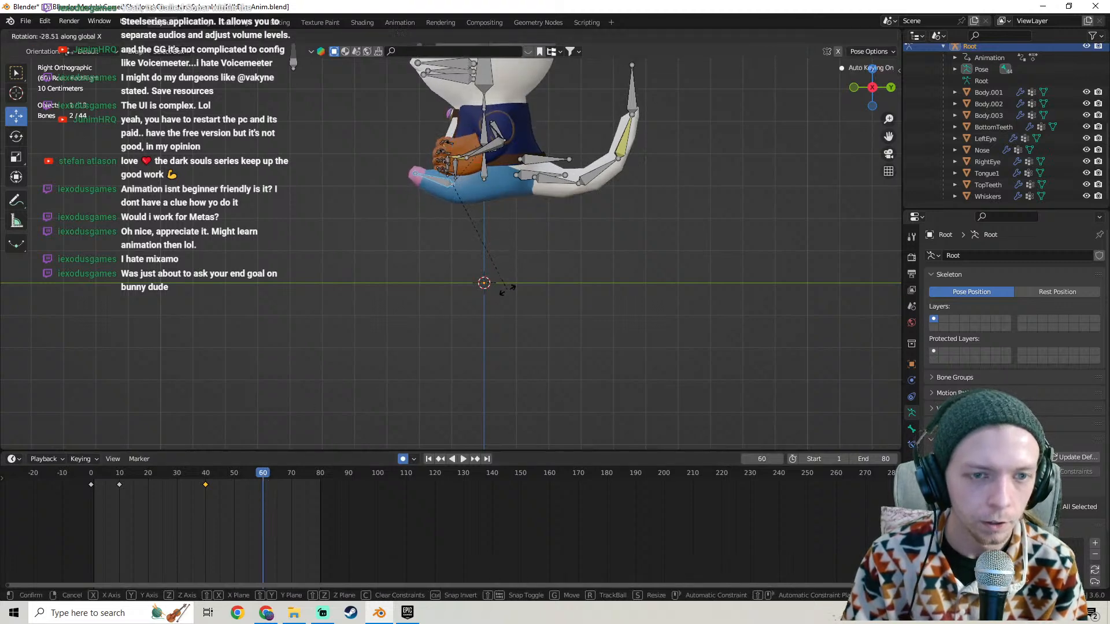
{"action": "left_click", "coordinate": [507, 289]}
{"action": "key", "text": "space"}
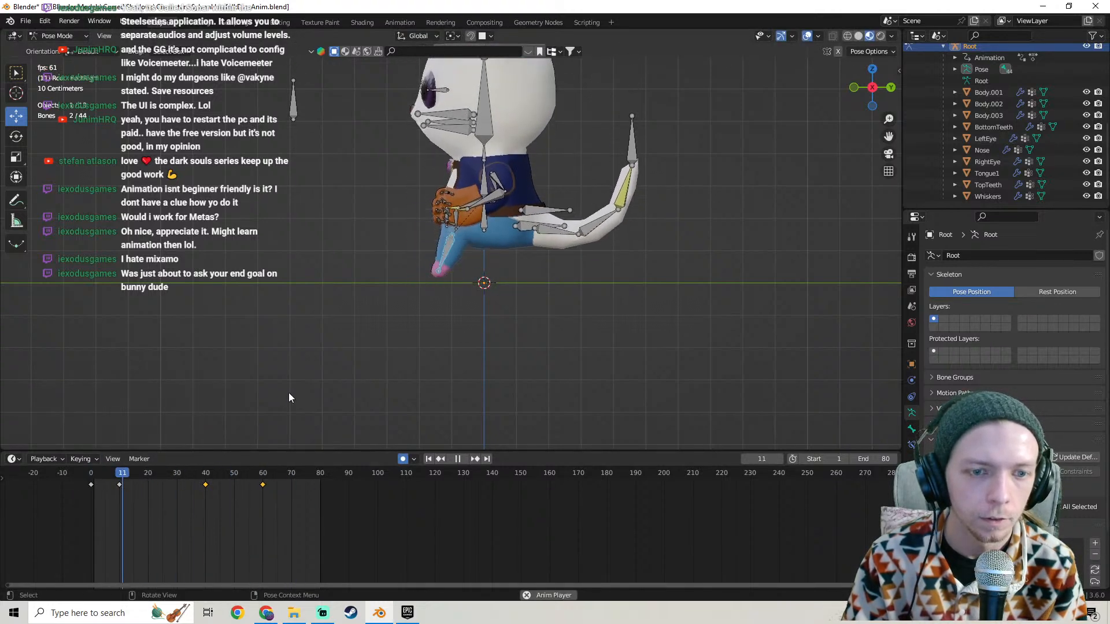
{"action": "key", "text": "space"}
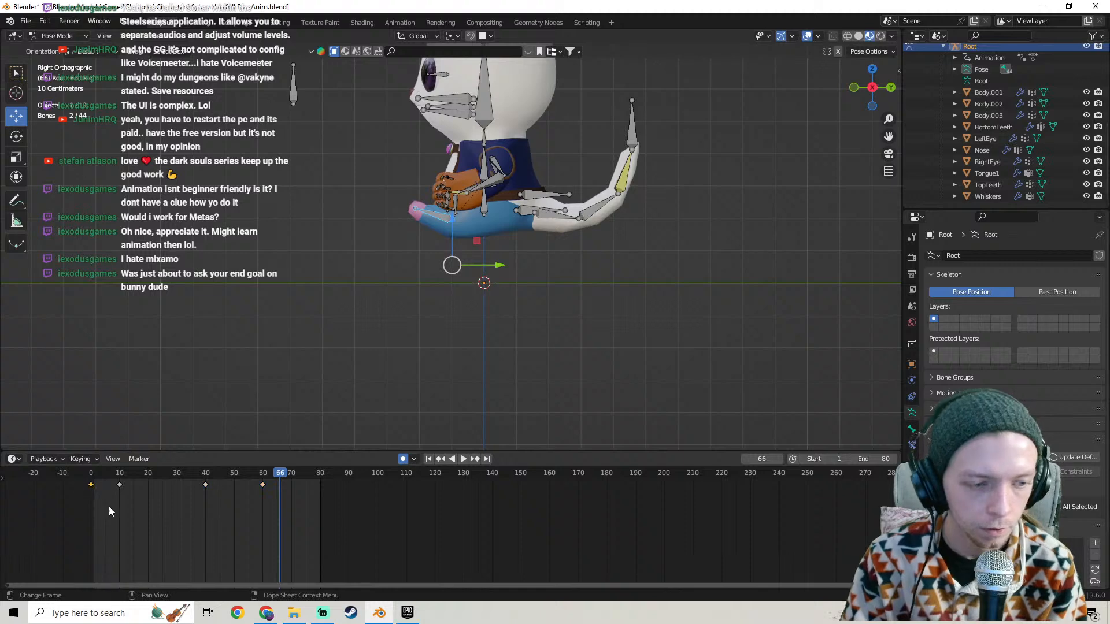
Copy the foot bones' frame 0 keyframes to frame 80 and play the complete loop from an angled view.
{"action": "key", "text": "space"}
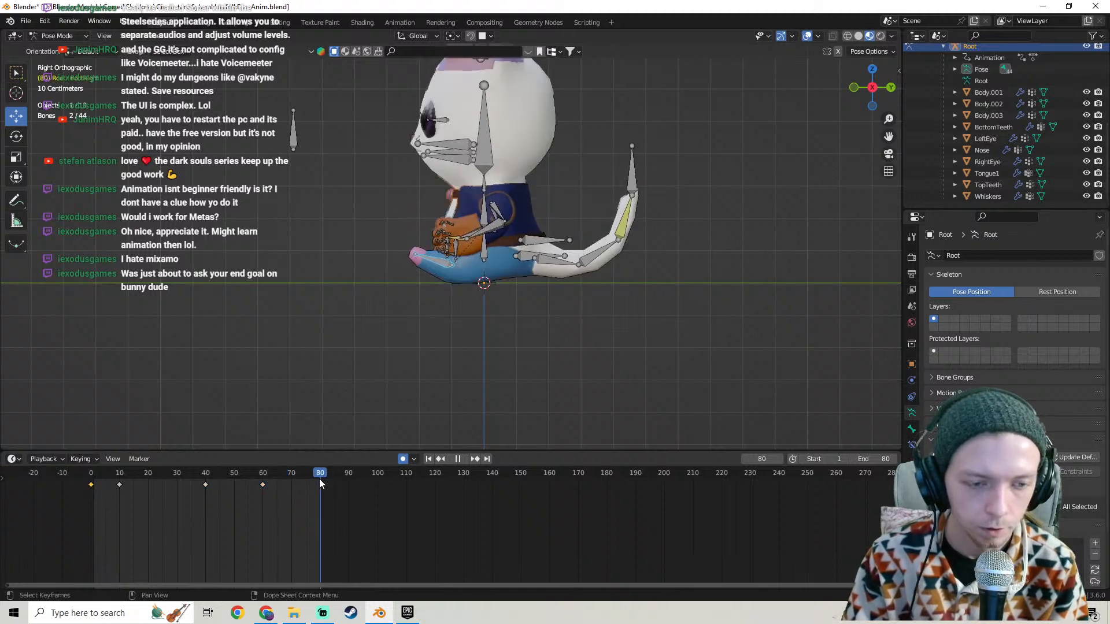
{"action": "left_click", "coordinate": [320, 484]}
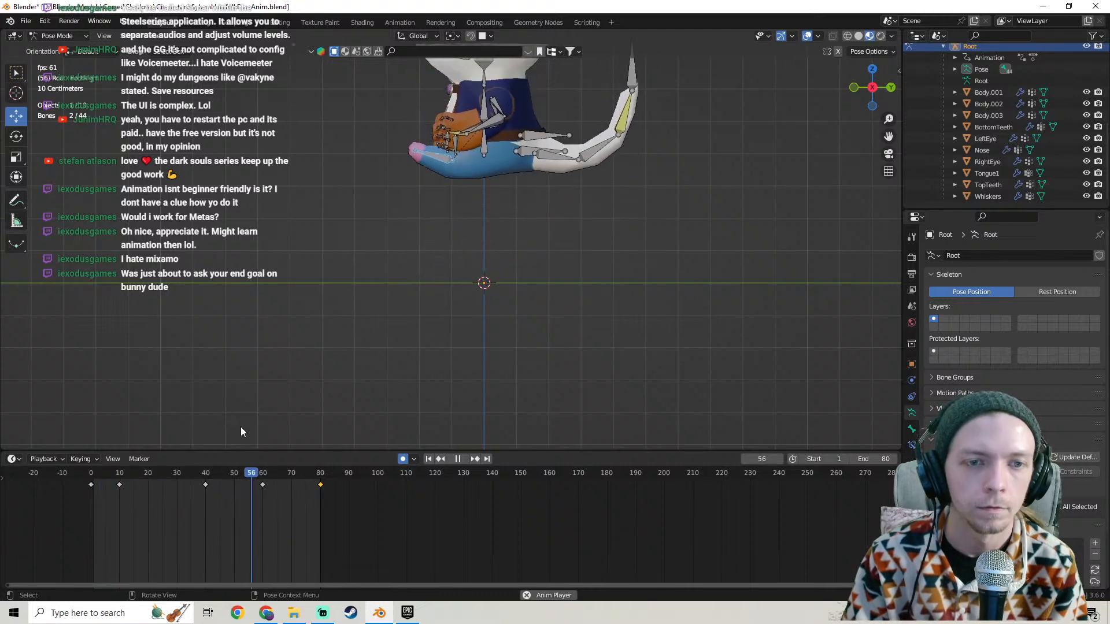
{"action": "middle_click_drag", "start_coordinate": [518, 230], "coordinate": [363, 237]}
{"action": "scroll", "coordinate": [518, 254], "scroll_direction": "down", "scroll_amount": 3}
{"action": "key", "text": "space"}
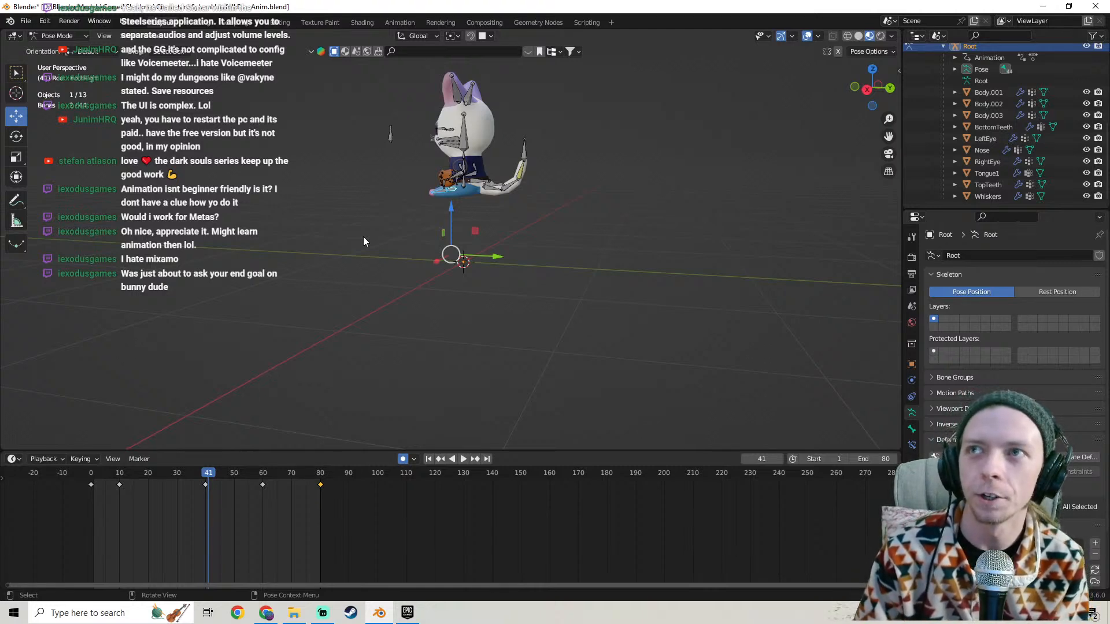
{"action": "middle_click_drag", "start_coordinate": [364, 240], "coordinate": [462, 219]}
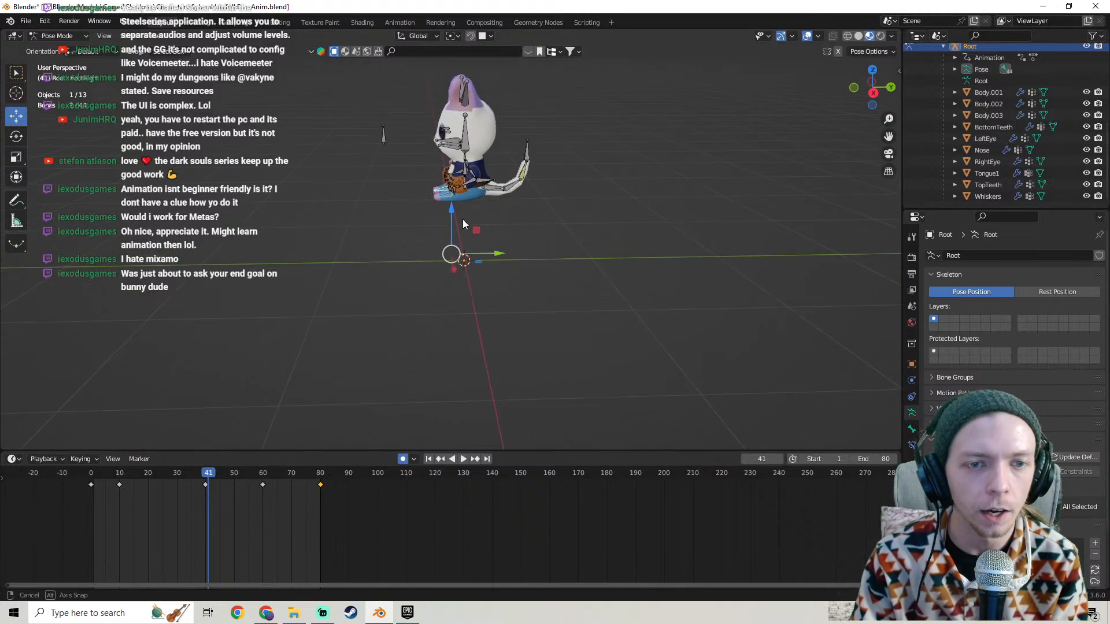
Save the animation file.
{"action": "left_click", "coordinate": [25, 22]}
{"action": "left_click", "coordinate": [46, 97]}
{"action": "middle_click_drag", "start_coordinate": [359, 196], "coordinate": [578, 247]}
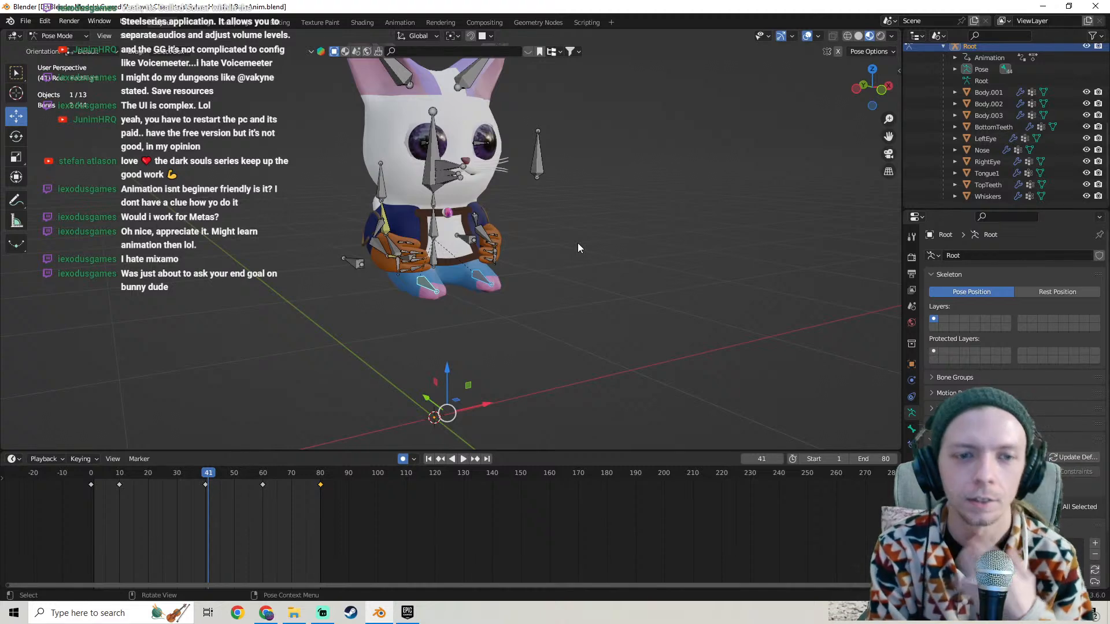
Play and scrub the loop between frame 0 and frame 80, examining the body and foot motion from the front and side.
{"action": "left_click", "coordinate": [95, 472]}
{"action": "key", "text": "space"}
{"action": "left_click_drag", "start_coordinate": [154, 473], "coordinate": [323, 451]}
{"action": "middle_click_drag", "start_coordinate": [522, 318], "coordinate": [349, 326]}
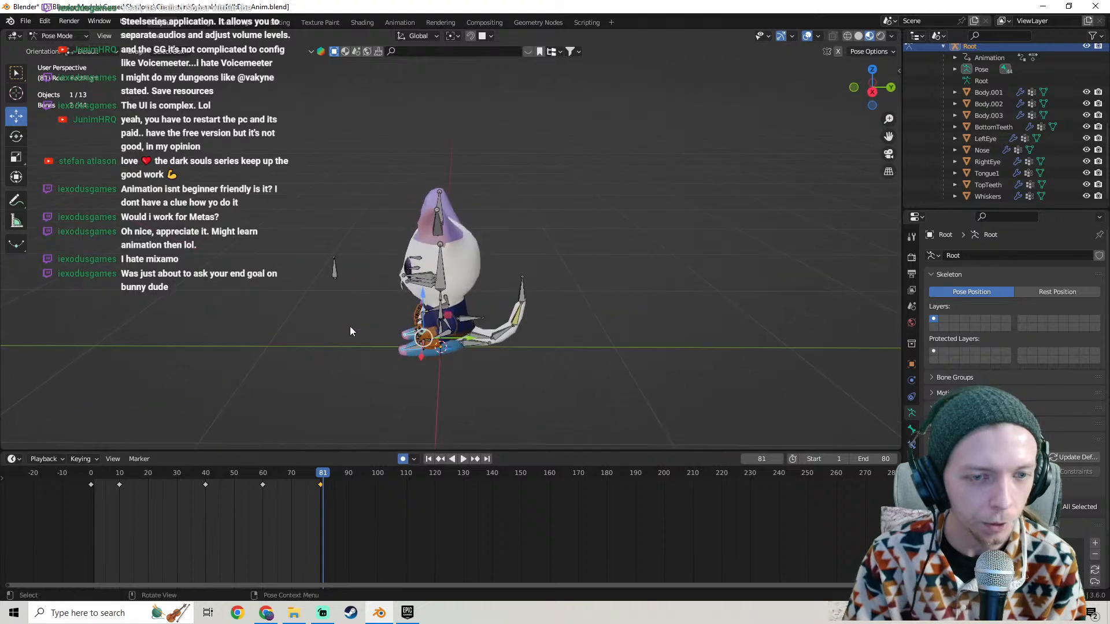
{"action": "left_click_drag", "start_coordinate": [90, 477], "coordinate": [208, 478]}
{"action": "middle_click_drag", "start_coordinate": [407, 331], "coordinate": [547, 329]}
Select all of the harefolk's bones except the target bone in front of its face, and return to frame 0.
{"action": "left_click_drag", "start_coordinate": [593, 347], "coordinate": [422, 62]}
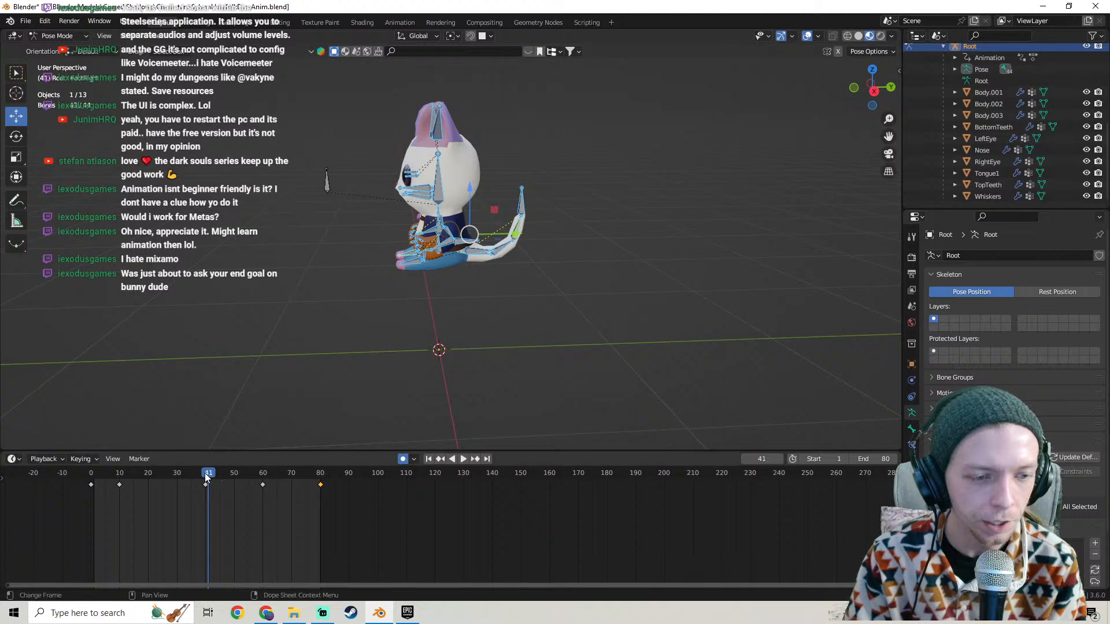
{"action": "mouse_move", "coordinate": [204, 473]}
{"action": "left_mouse_down"}
{"action": "mouse_move", "coordinate": [93, 483]}
{"action": "mouse_move", "coordinate": [216, 456]}
{"action": "mouse_move", "coordinate": [330, 449]}
{"action": "mouse_move", "coordinate": [84, 459]}
{"action": "mouse_move", "coordinate": [318, 445]}
{"action": "mouse_move", "coordinate": [208, 455]}
{"action": "left_mouse_up"}
{"action": "key", "text": "Escape"}
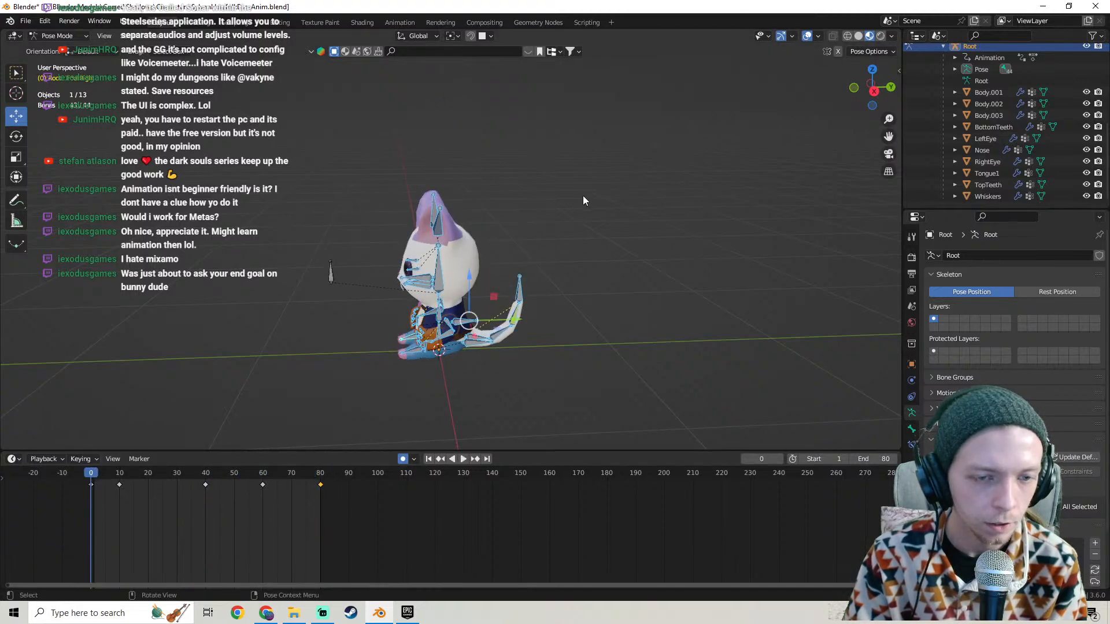
{"action": "scroll", "coordinate": [584, 198], "scroll_direction": "up", "scroll_amount": 5}
{"action": "middle_click_drag", "start_coordinate": [498, 280], "coordinate": [476, 287]}
{"action": "scroll", "coordinate": [595, 282], "scroll_direction": "down", "scroll_amount": 3}
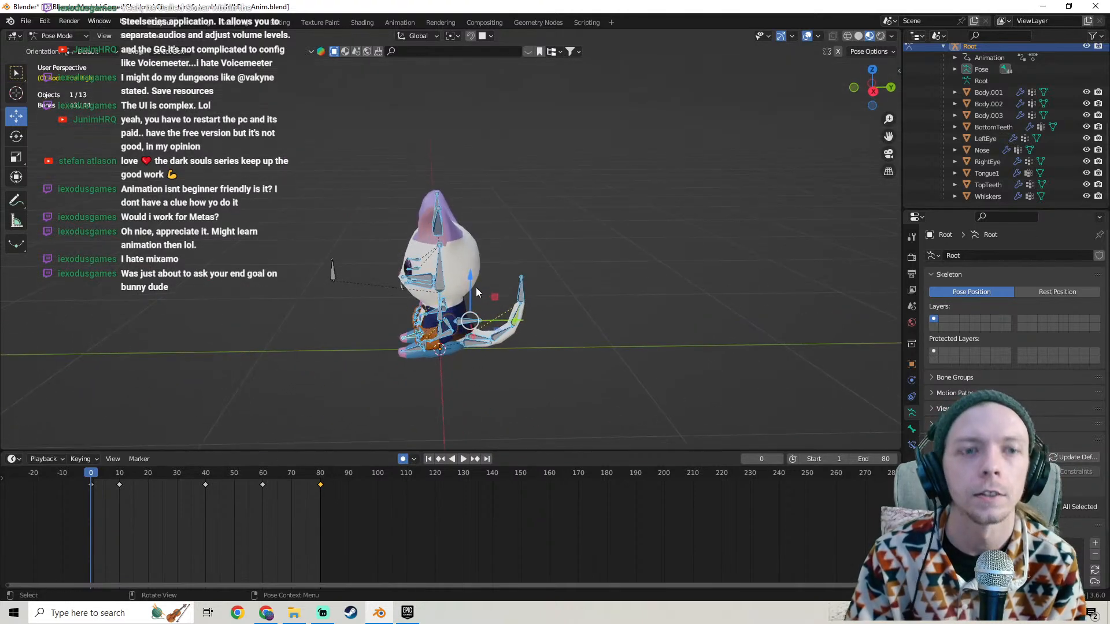
{"action": "middle_click_drag", "start_coordinate": [480, 341], "coordinate": [451, 387]}
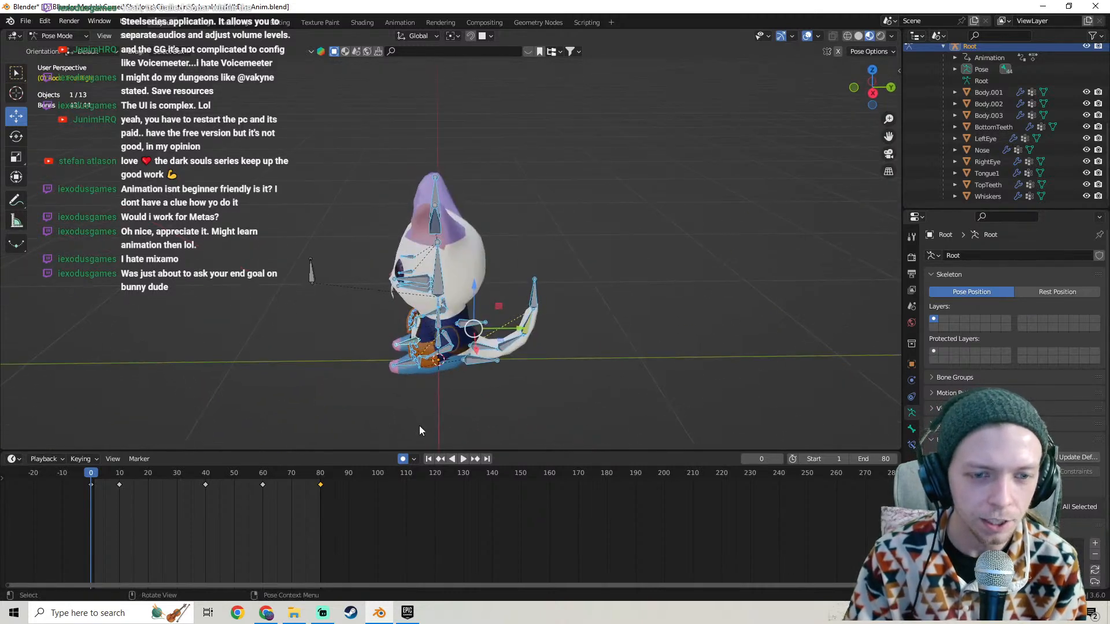
{"action": "left_click_drag", "start_coordinate": [346, 411], "coordinate": [619, 142]}
{"action": "left_click_drag", "start_coordinate": [636, 409], "coordinate": [366, 161]}
{"action": "scroll", "coordinate": [364, 245], "scroll_direction": "down", "scroll_amount": 3}
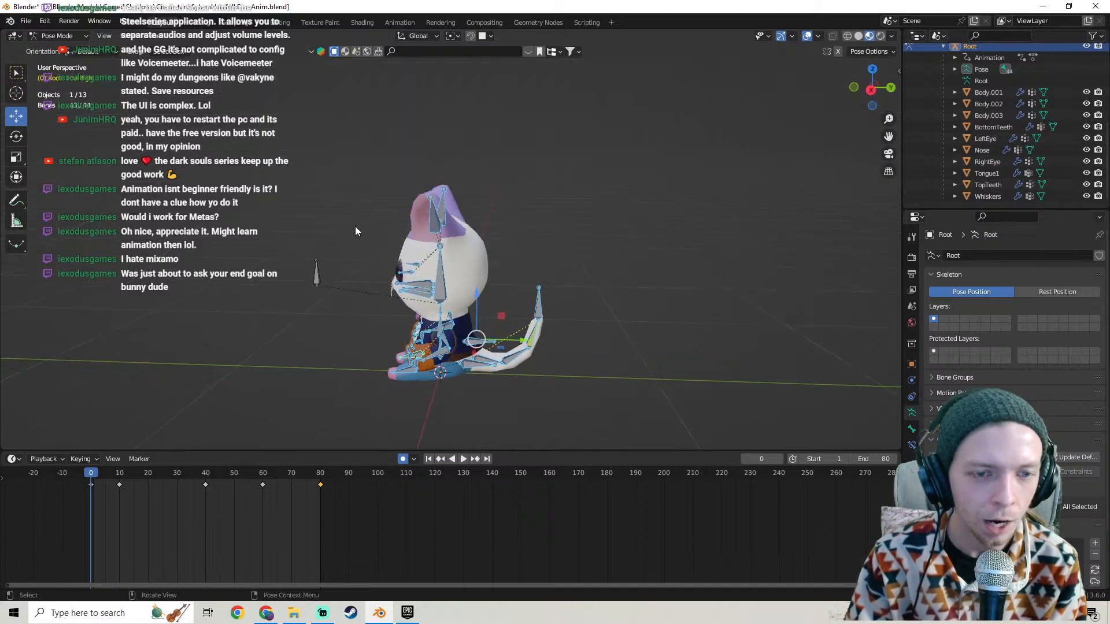
{"action": "middle_click_drag", "start_coordinate": [355, 227], "coordinate": [396, 200]}
{"action": "left_click_drag", "start_coordinate": [395, 194], "coordinate": [575, 377]}
{"action": "middle_click_drag", "start_coordinate": [571, 377], "coordinate": [521, 282]}
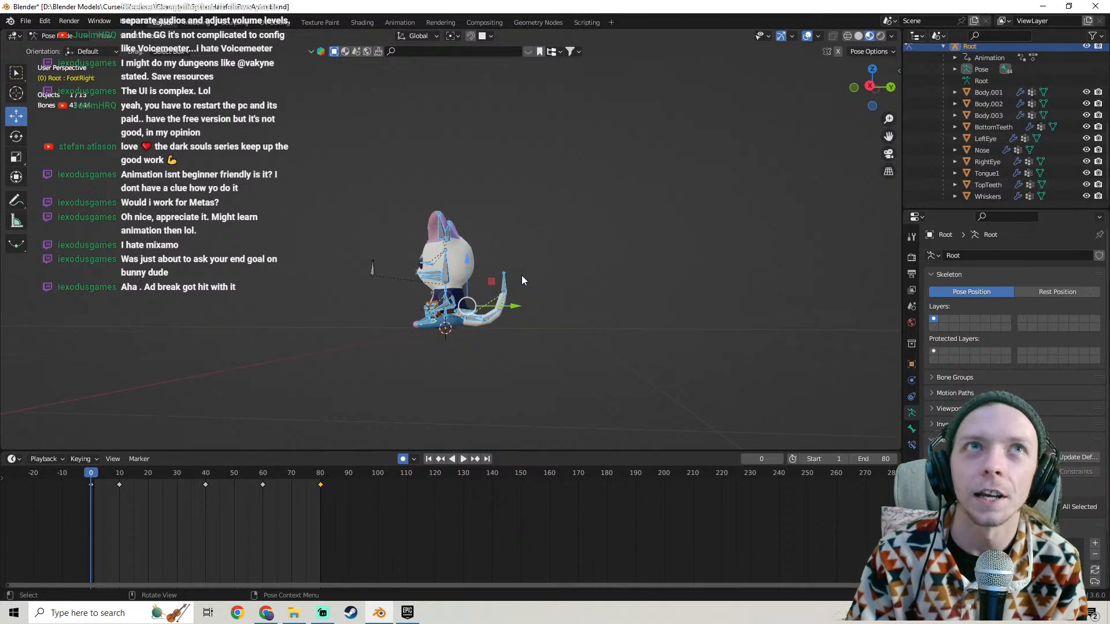
{"action": "middle_click_drag", "start_coordinate": [522, 280], "coordinate": [416, 289]}
{"action": "left_click_drag", "start_coordinate": [368, 174], "coordinate": [548, 431]}
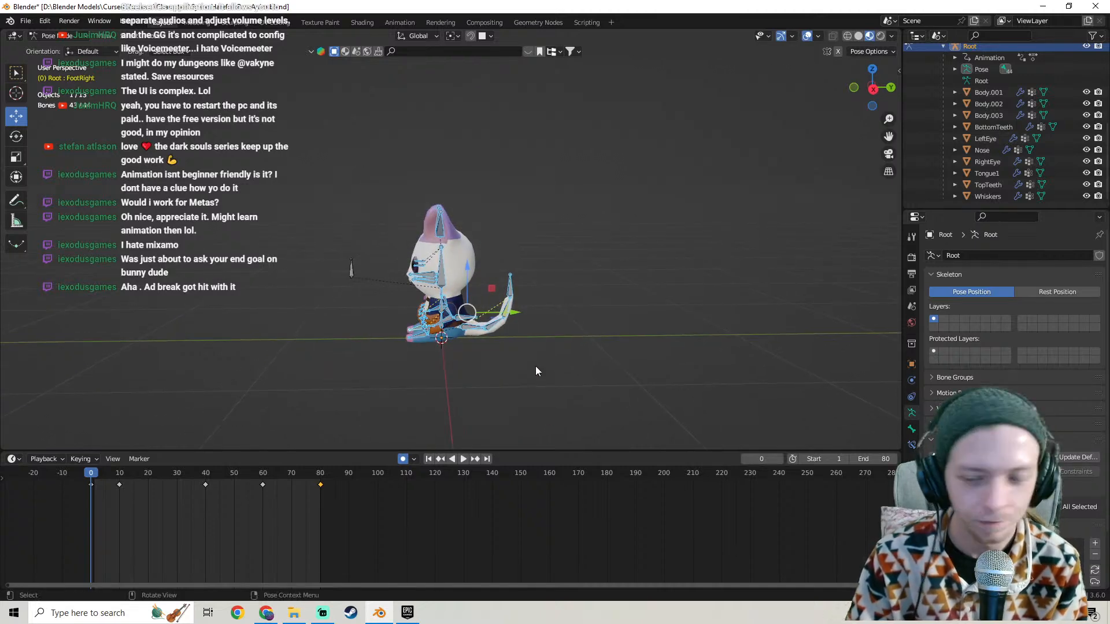
{"action": "middle_click_drag", "start_coordinate": [513, 337], "coordinate": [500, 317]}
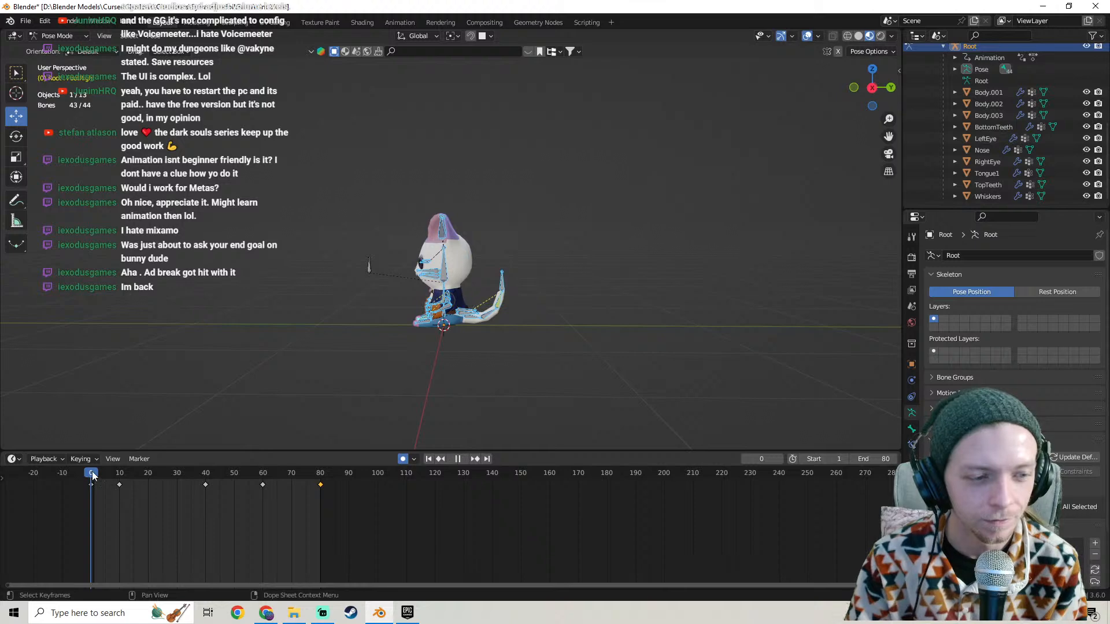
Play the loop in the right orthographic view and scrub from frame 0 to frame 40 to examine the foot motion.
{"action": "key", "text": "space"}
{"action": "left_click_drag", "start_coordinate": [144, 477], "coordinate": [264, 453]}
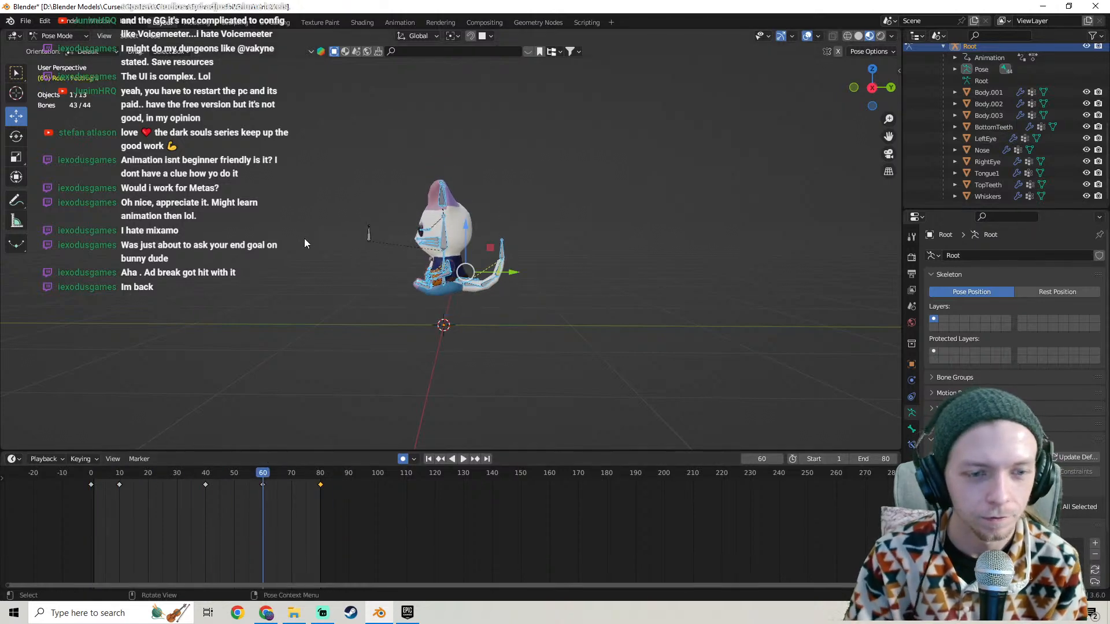
{"action": "key", "text": "KP_3"}
{"action": "key", "text": "space"}
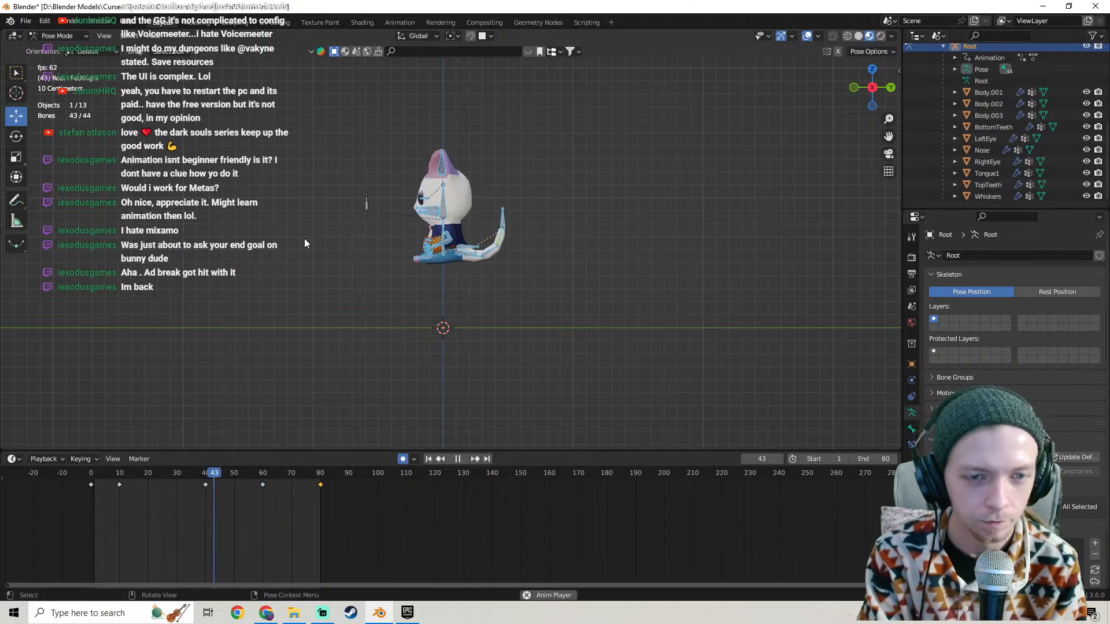
{"action": "key", "text": "space"}
{"action": "key", "text": "space"}
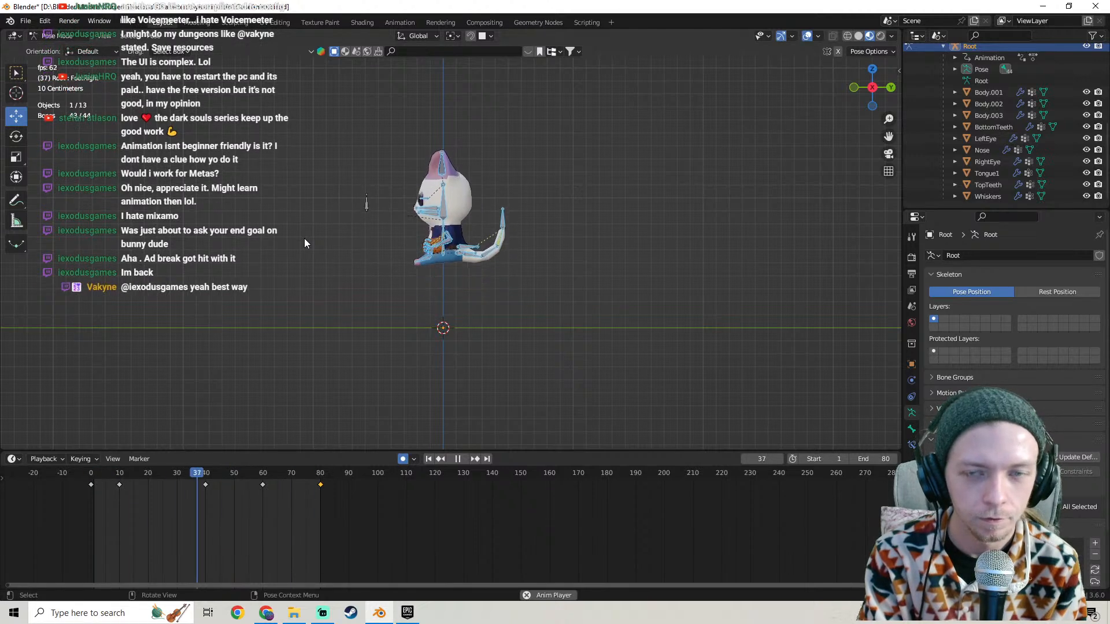
{"action": "key", "text": "space"}
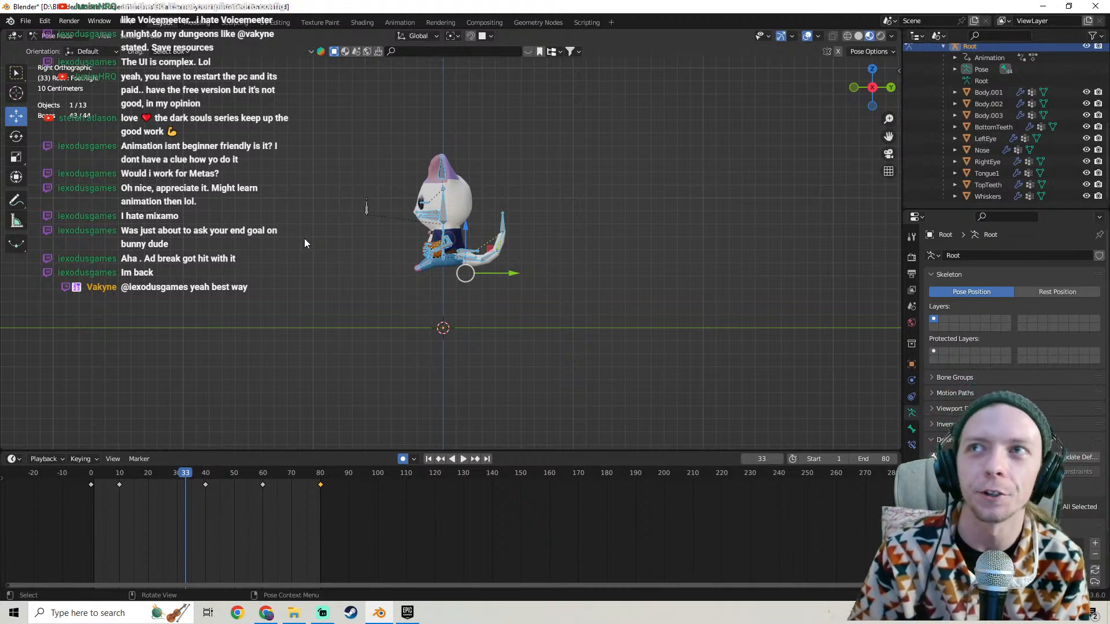
{"action": "left_click", "coordinate": [85, 485]}
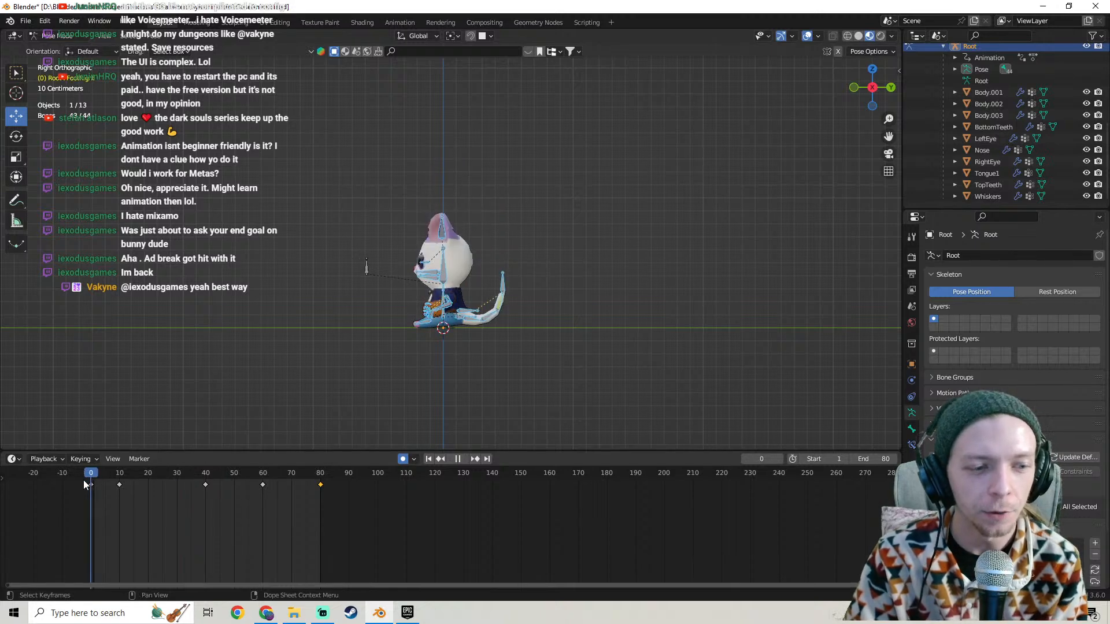
{"action": "left_click_drag", "start_coordinate": [85, 485], "coordinate": [205, 490]}
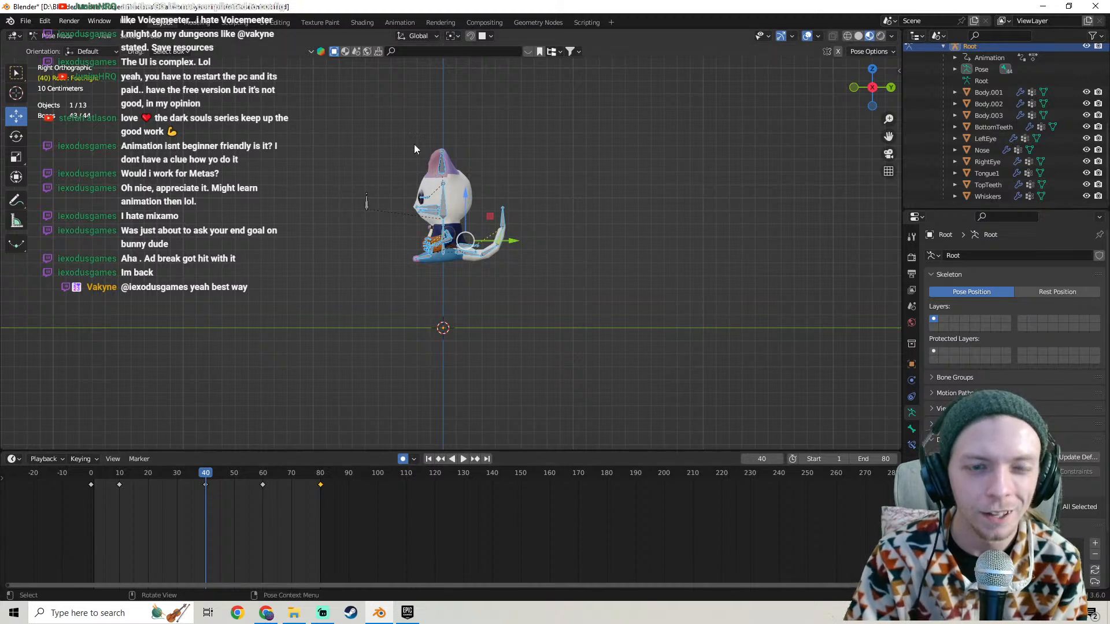
{"action": "left_click_drag", "start_coordinate": [387, 116], "coordinate": [581, 331]}
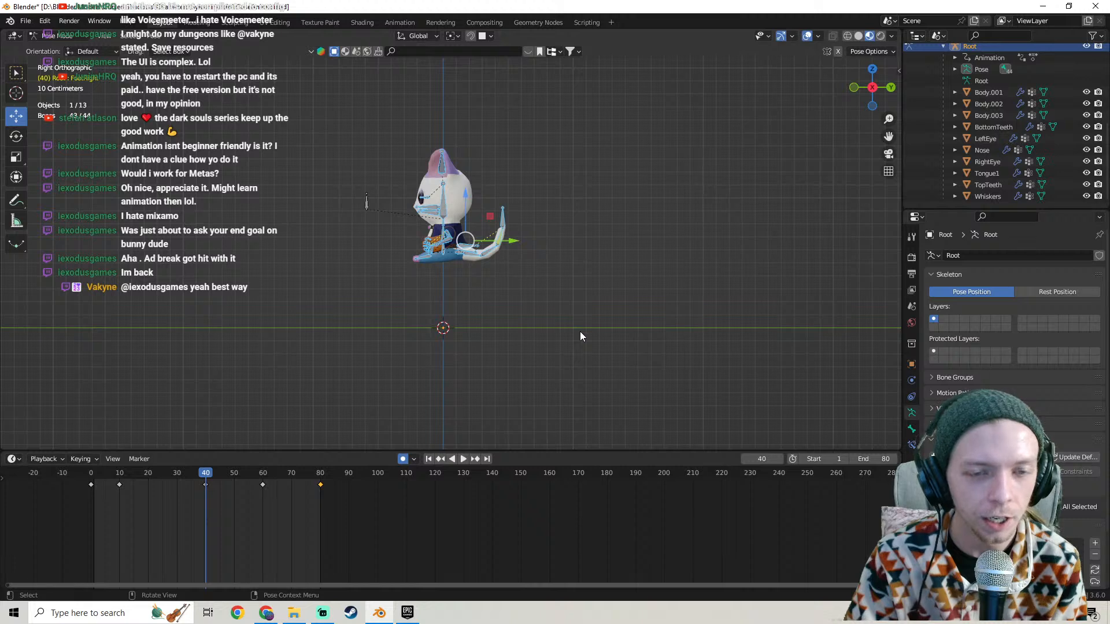
{"action": "middle_click_drag", "start_coordinate": [580, 329], "coordinate": [550, 339]}
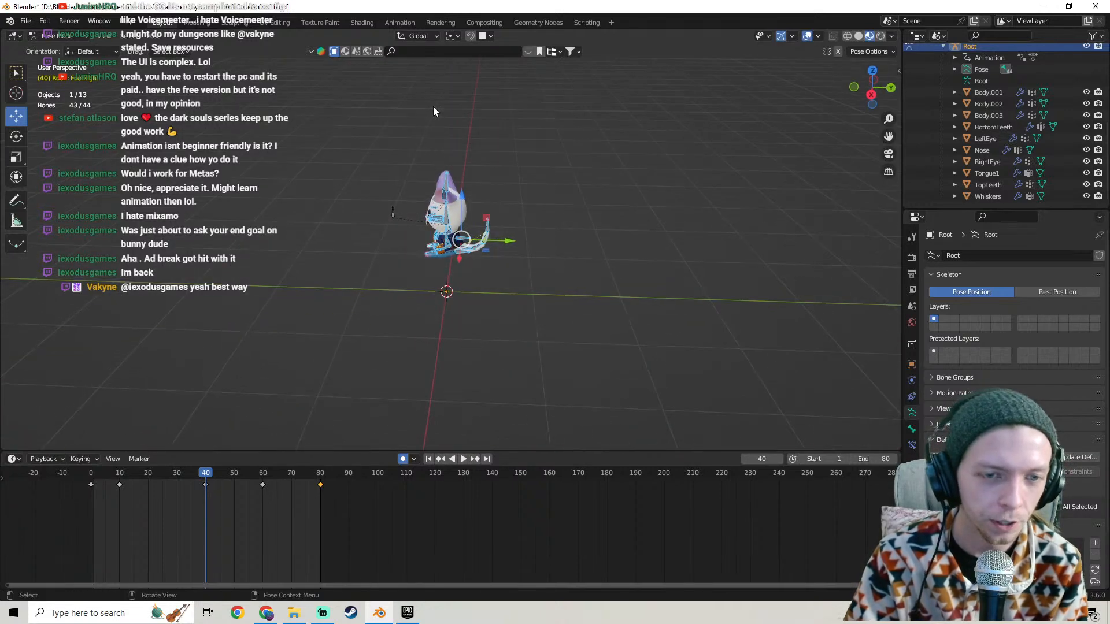
{"action": "left_click_drag", "start_coordinate": [558, 350], "coordinate": [415, 93]}
{"action": "middle_click_drag", "start_coordinate": [578, 289], "coordinate": [553, 349]}
{"action": "left_click_drag", "start_coordinate": [553, 349], "coordinate": [418, 137]}
Save the current state of SylvanHarefolkBaseAnim.blend.
{"action": "middle_click_drag", "start_coordinate": [483, 276], "coordinate": [459, 263]}
{"action": "scroll", "coordinate": [457, 261], "scroll_direction": "up", "scroll_amount": 3}
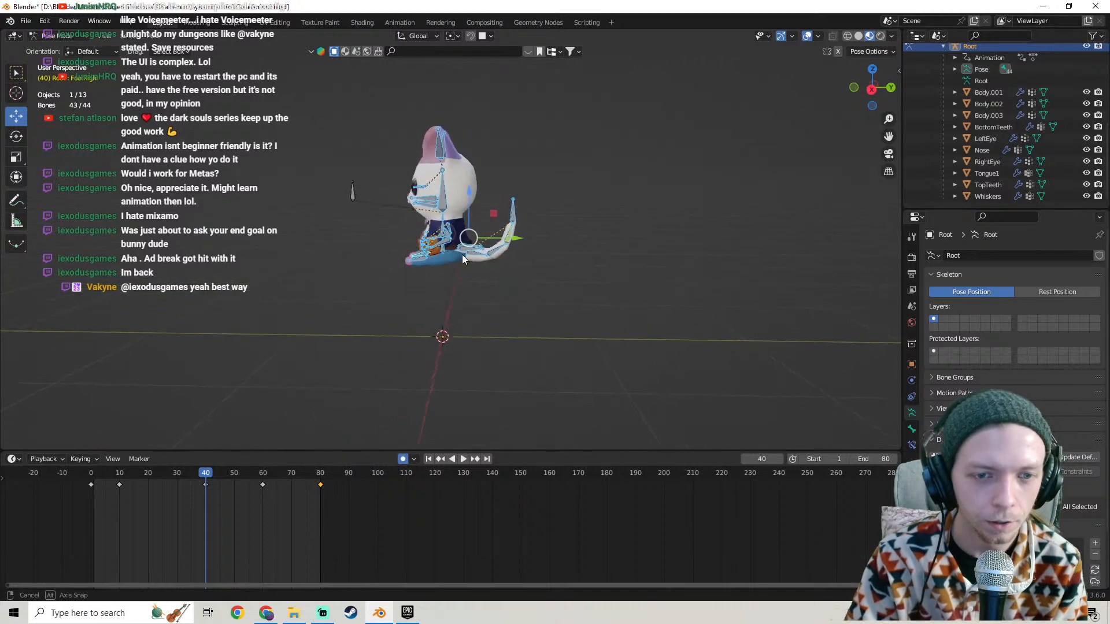
{"action": "left_click", "coordinate": [26, 21]}
{"action": "middle_click_drag", "start_coordinate": [428, 272], "coordinate": [465, 301]}
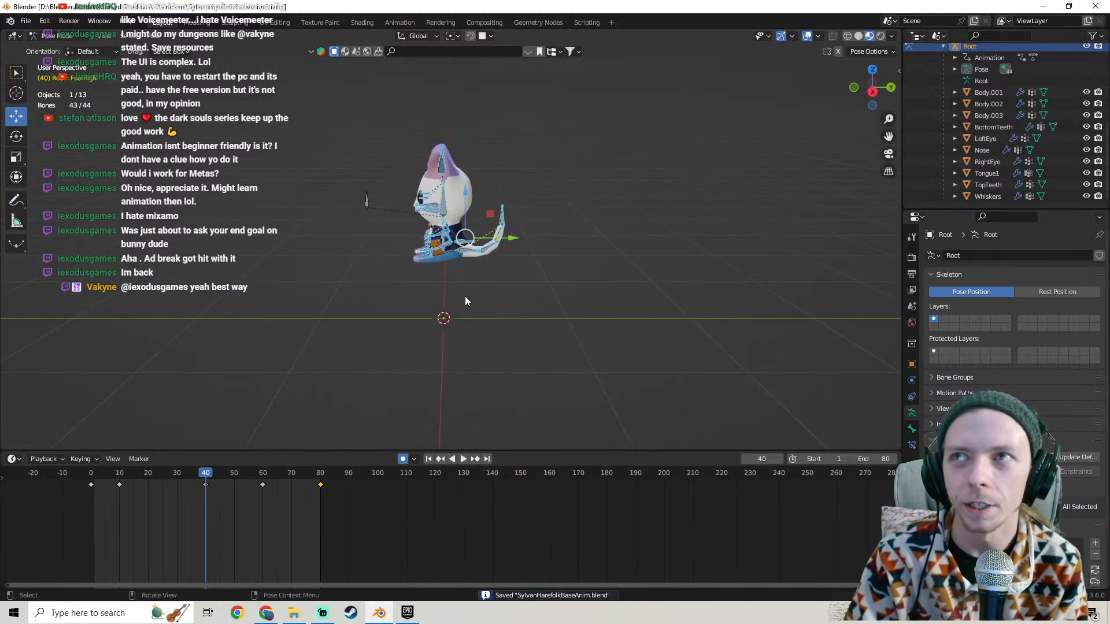
{"action": "left_click_drag", "start_coordinate": [587, 324], "coordinate": [384, 97]}
{"action": "scroll", "coordinate": [438, 175], "scroll_direction": "down", "scroll_amount": 3}
{"action": "middle_click_drag", "start_coordinate": [437, 176], "coordinate": [432, 236]}
{"action": "scroll", "coordinate": [435, 210], "scroll_direction": "up", "scroll_amount": 6}
{"action": "scroll", "coordinate": [477, 206], "scroll_direction": "down", "scroll_amount": 2}
{"action": "scroll", "coordinate": [428, 221], "scroll_direction": "down", "scroll_amount": 2}
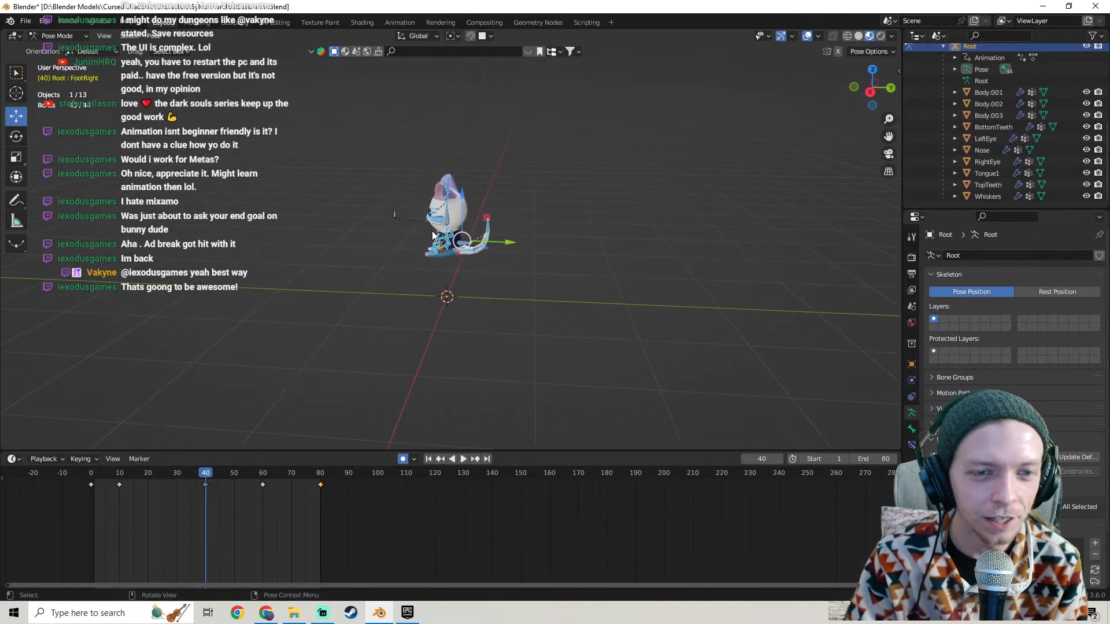
{"action": "left_click_drag", "start_coordinate": [530, 319], "coordinate": [401, 145]}
{"action": "mouse_move", "coordinate": [451, 225]}
{"action": "middle_mouse_down"}
{"action": "mouse_move", "coordinate": [467, 247]}
{"action": "mouse_move", "coordinate": [462, 237]}
{"action": "middle_mouse_up"}
{"action": "scroll", "coordinate": [467, 246], "scroll_direction": "up", "scroll_amount": 3}
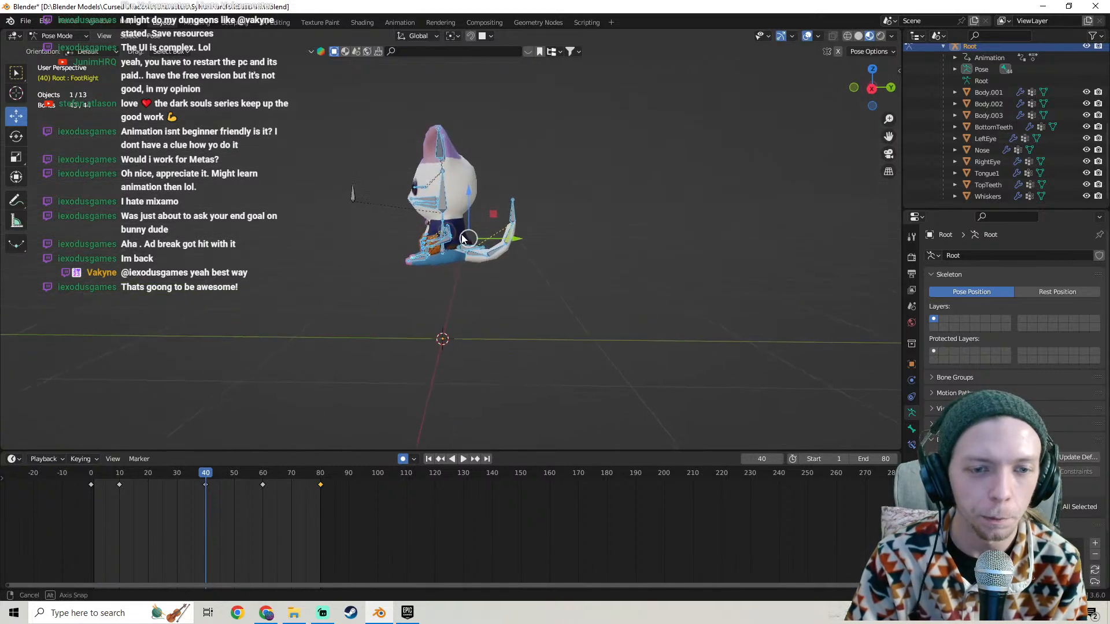
{"action": "left_click_drag", "start_coordinate": [608, 336], "coordinate": [575, 383]}
{"action": "left_click_drag", "start_coordinate": [377, 84], "coordinate": [569, 366]}
{"action": "left_click_drag", "start_coordinate": [385, 106], "coordinate": [564, 370]}
{"action": "left_click_drag", "start_coordinate": [390, 145], "coordinate": [582, 331]}
{"action": "key", "text": "KP_3"}
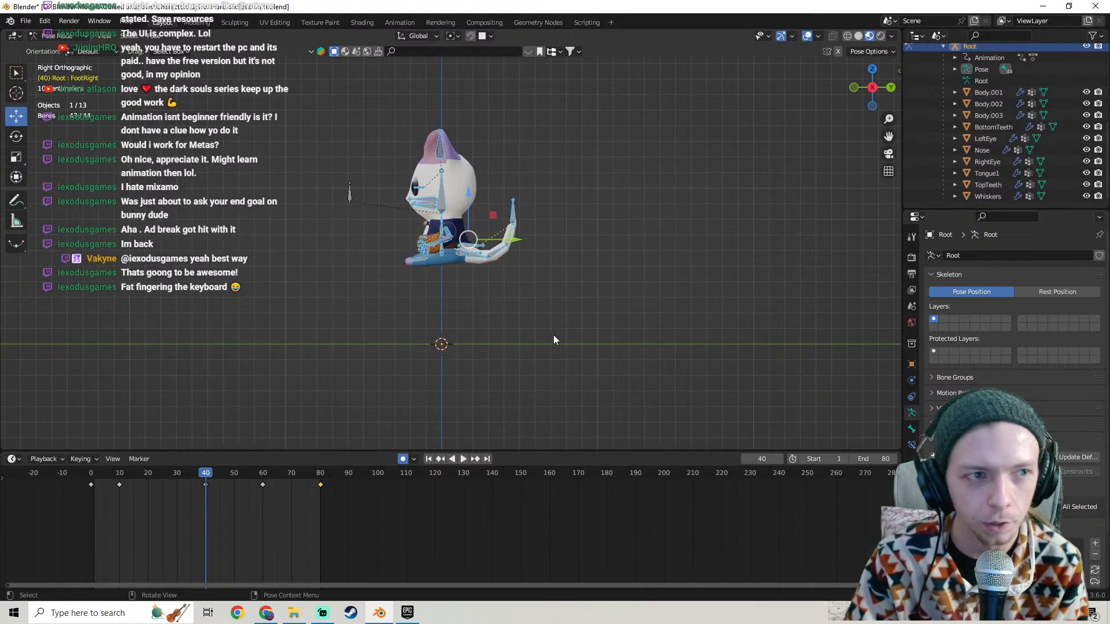
{"action": "scroll", "coordinate": [538, 303], "scroll_direction": "down", "scroll_amount": 2}
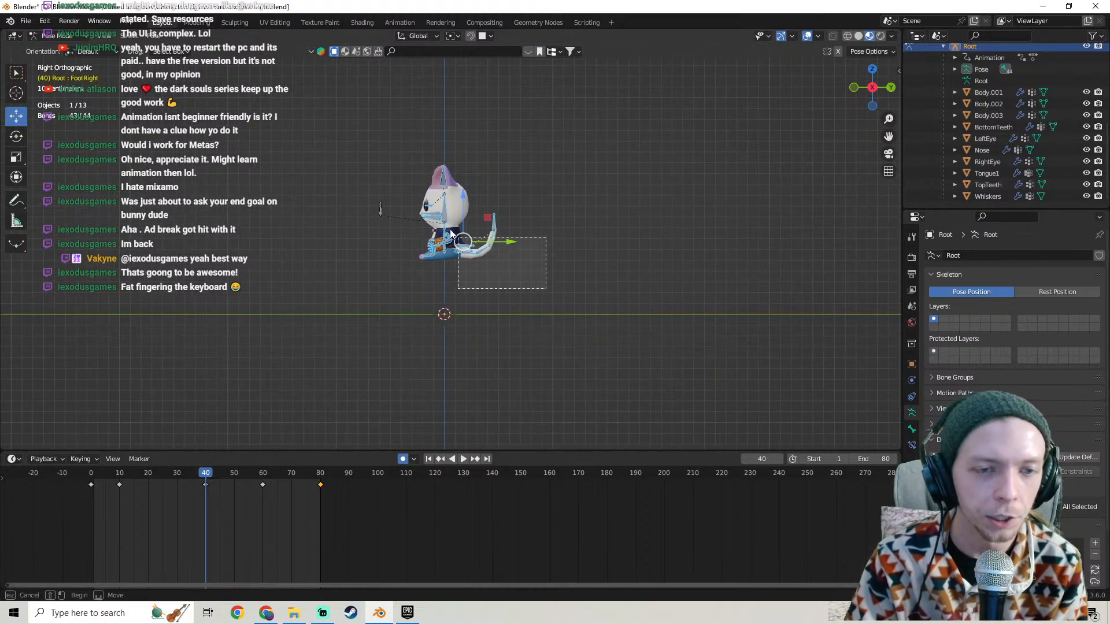
{"action": "left_click_drag", "start_coordinate": [451, 234], "coordinate": [446, 230]}
{"action": "left_click_drag", "start_coordinate": [497, 261], "coordinate": [408, 155]}
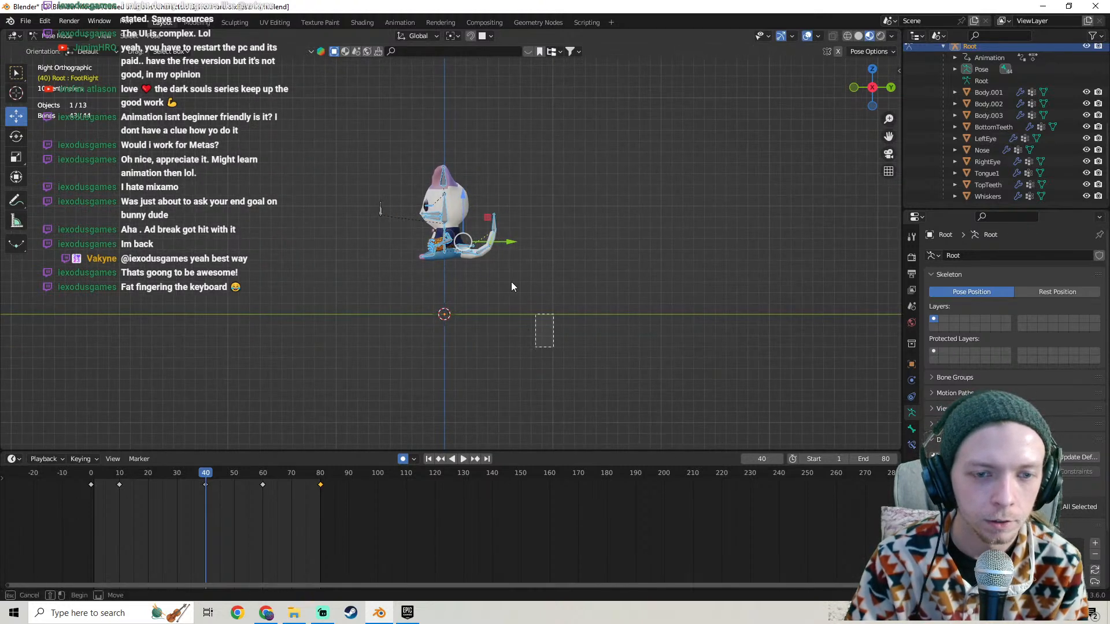
{"action": "left_click_drag", "start_coordinate": [511, 282], "coordinate": [408, 131]}
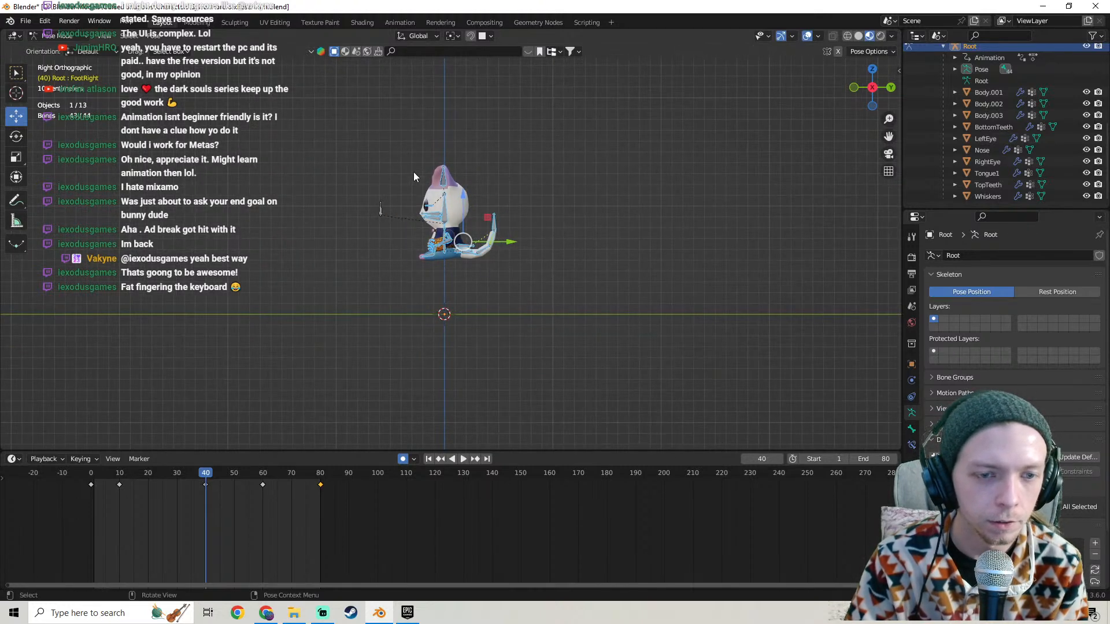
Save SylvanHarefolkBaseAnim.blend again with the playhead at frame 40.
{"action": "left_click", "coordinate": [26, 21]}
{"action": "left_click", "coordinate": [42, 97]}
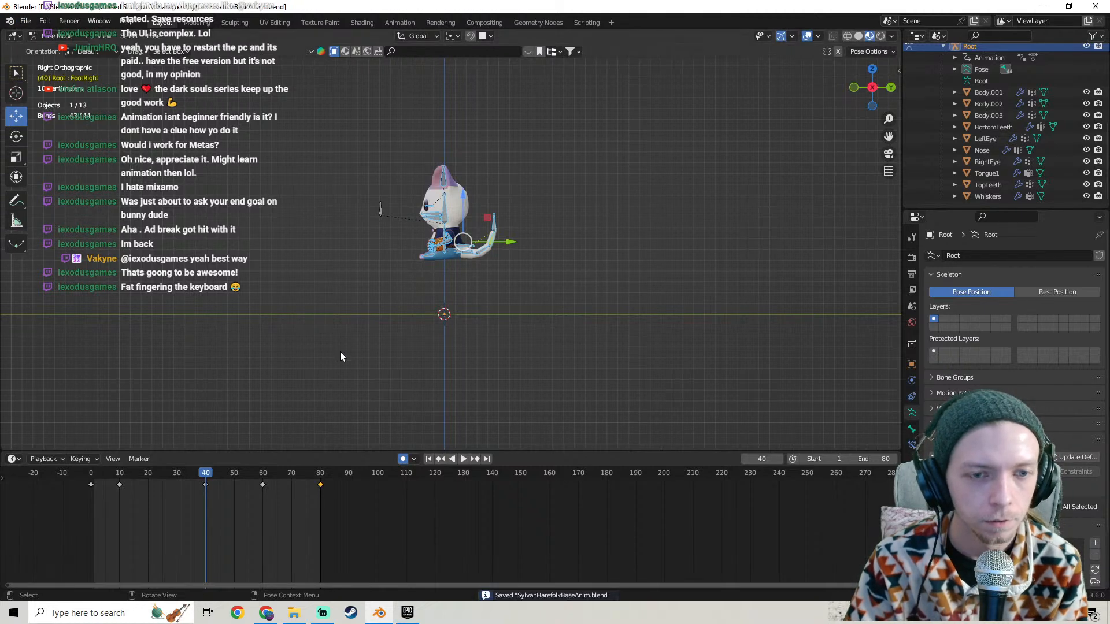
Play the loop from frame 0 and examine the body and foot motion from the side and from an angled view.
{"action": "left_click_drag", "start_coordinate": [207, 473], "coordinate": [98, 473]}
{"action": "key", "text": "space"}
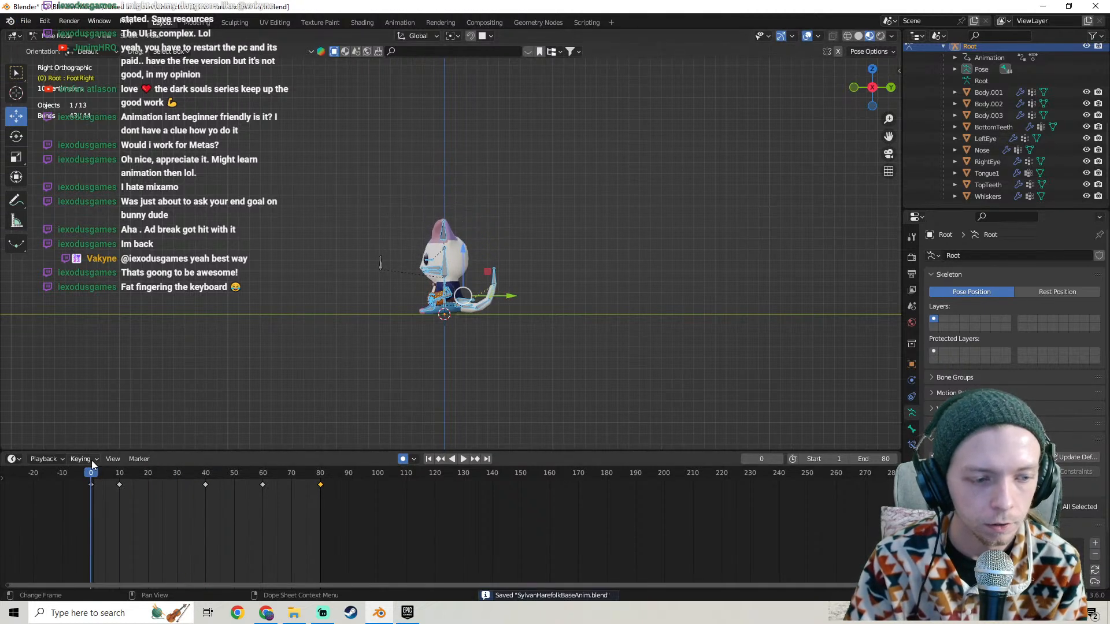
{"action": "key", "text": "space"}
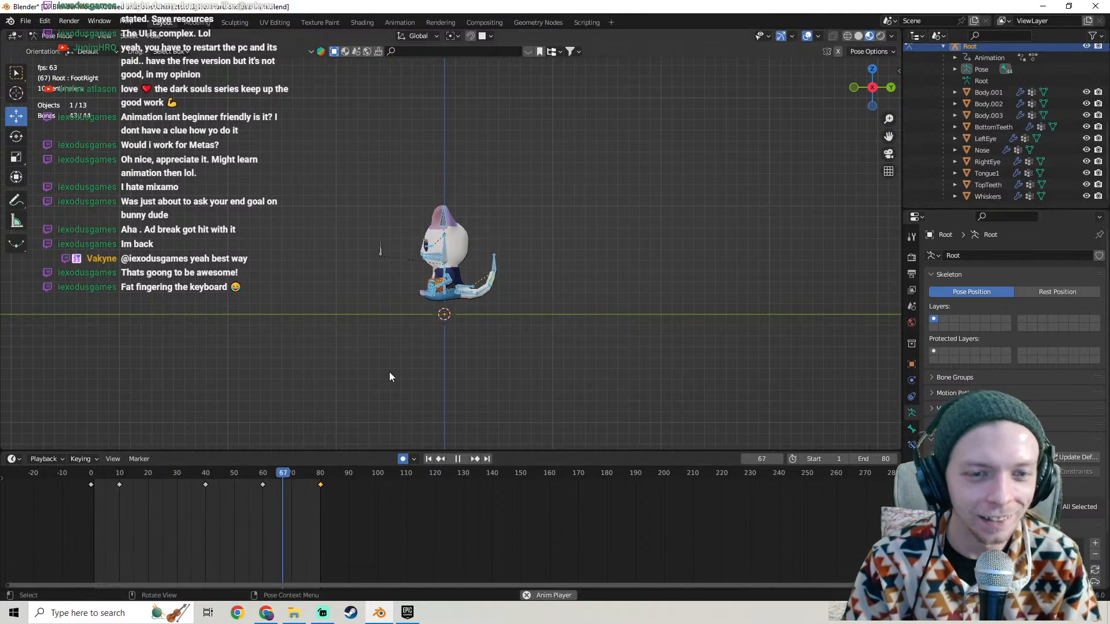
{"action": "middle_click_drag", "start_coordinate": [643, 266], "coordinate": [518, 257]}
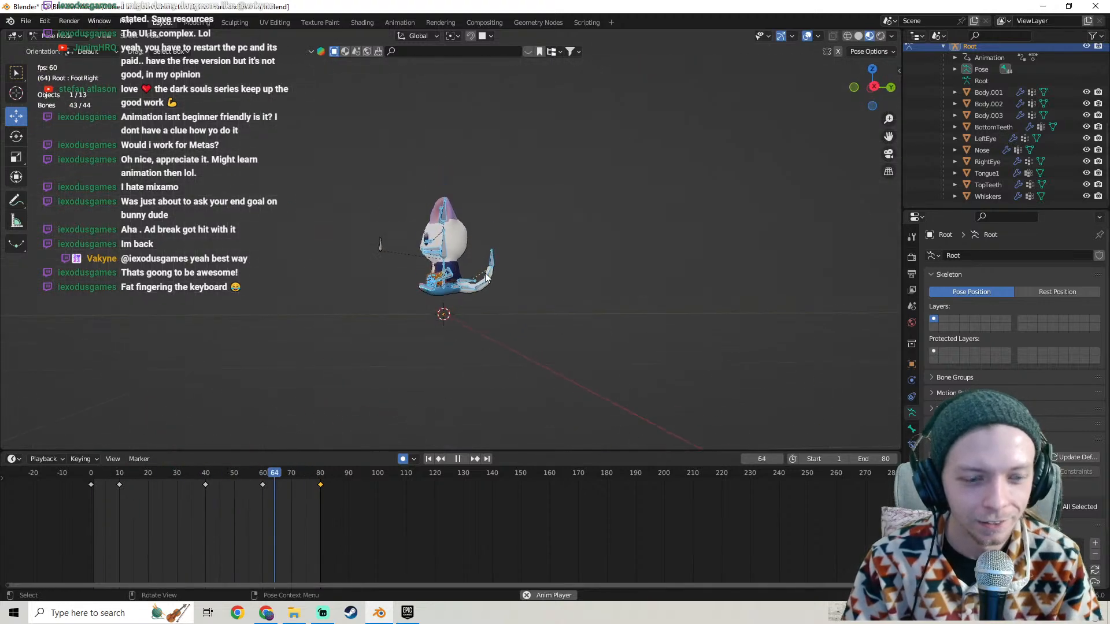
{"action": "key", "text": "KP_3"}
{"action": "scroll", "coordinate": [485, 273], "scroll_direction": "up", "scroll_amount": 4}
{"action": "key", "text": "space"}
Rotate the Spine0 bone by 8.59° around the global X axis at frame 40 to lean the body forward.
{"action": "middle_click_drag", "start_coordinate": [442, 324], "coordinate": [452, 296], "text": "shift"}
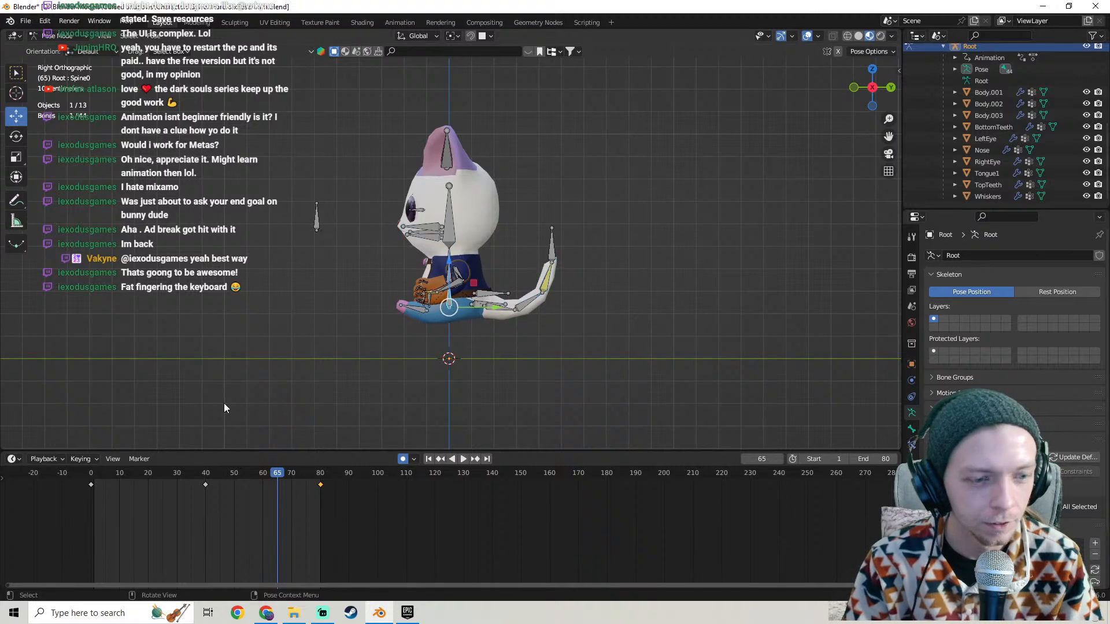
{"action": "left_click", "coordinate": [205, 475]}
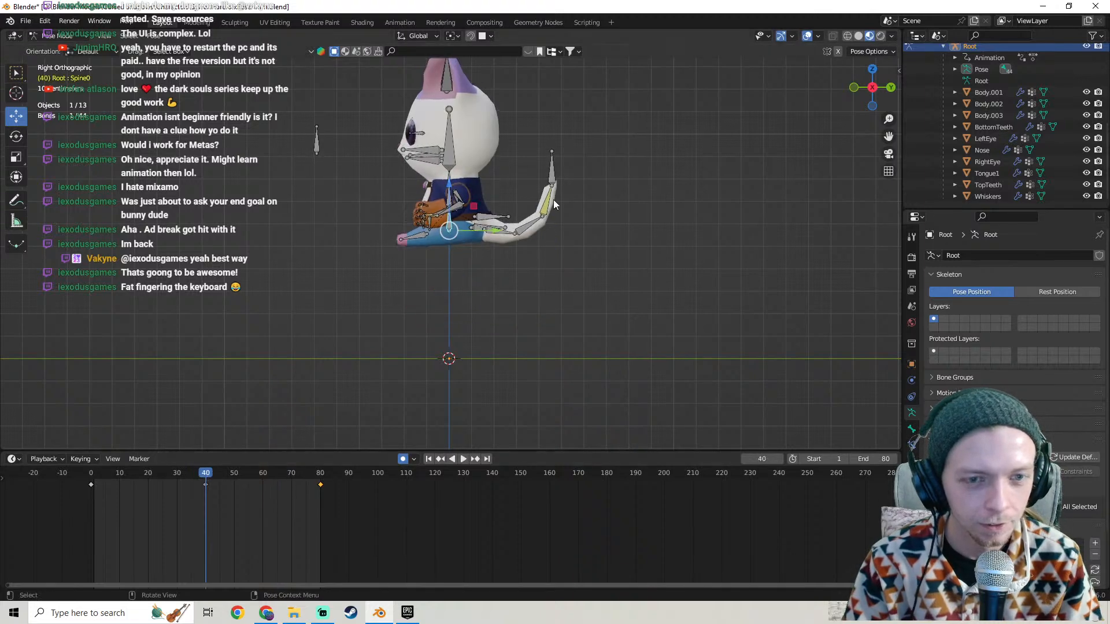
{"action": "key", "text": "r"}
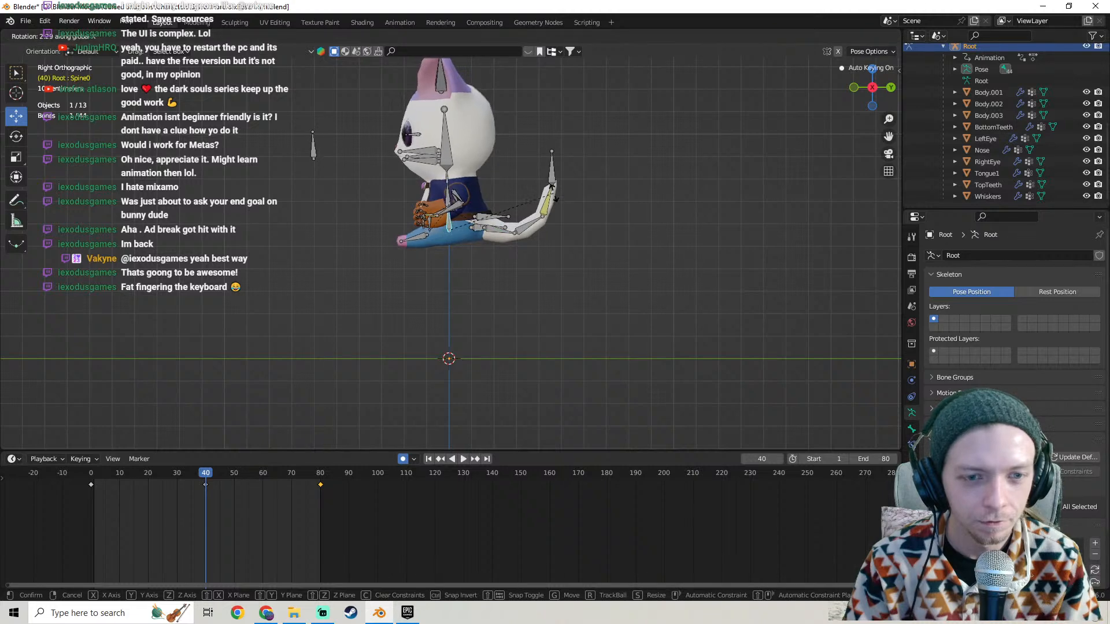
{"action": "left_click", "coordinate": [218, 411]}
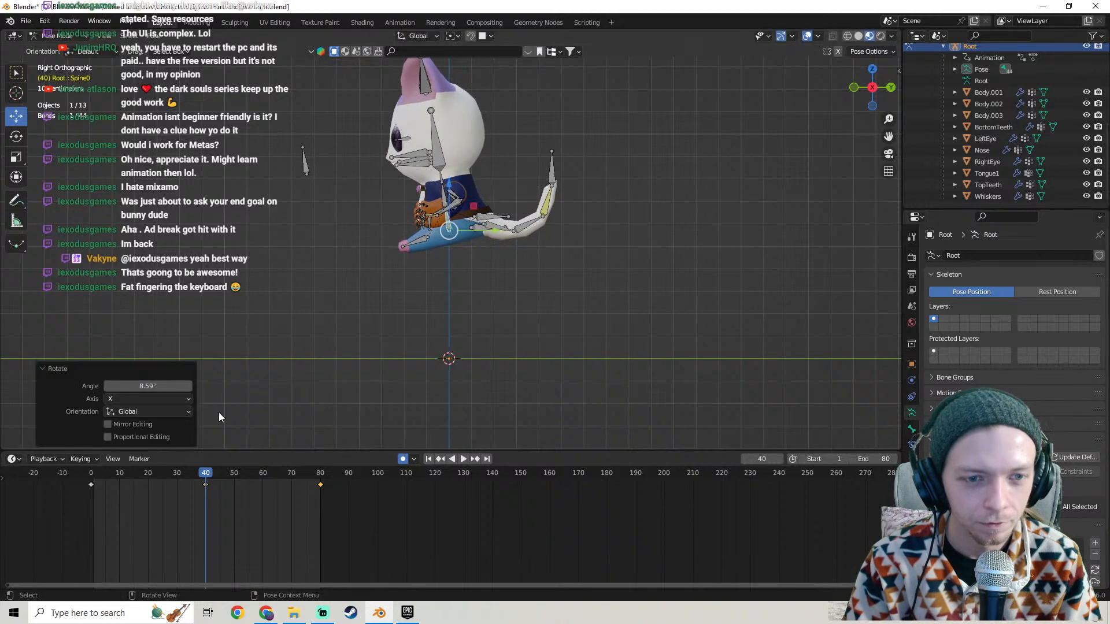
Play the loop from the start and examine the forward lean of the body from the side and at an angle.
{"action": "left_click_drag", "start_coordinate": [199, 467], "coordinate": [62, 476]}
{"action": "key", "text": "space"}
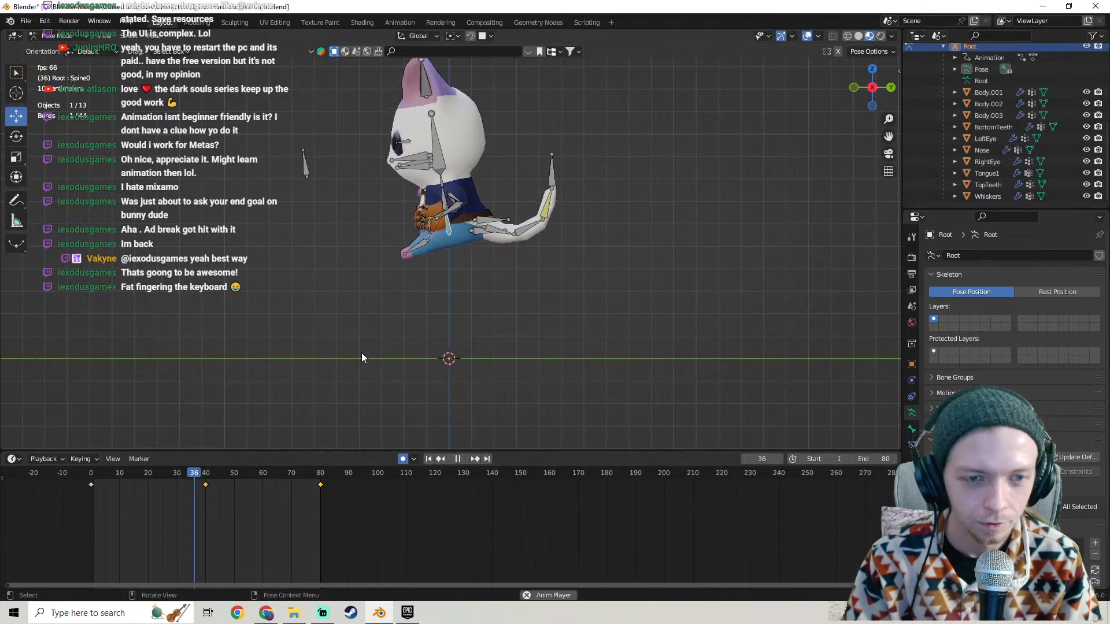
{"action": "key", "text": "space"}
{"action": "key", "text": "space"}
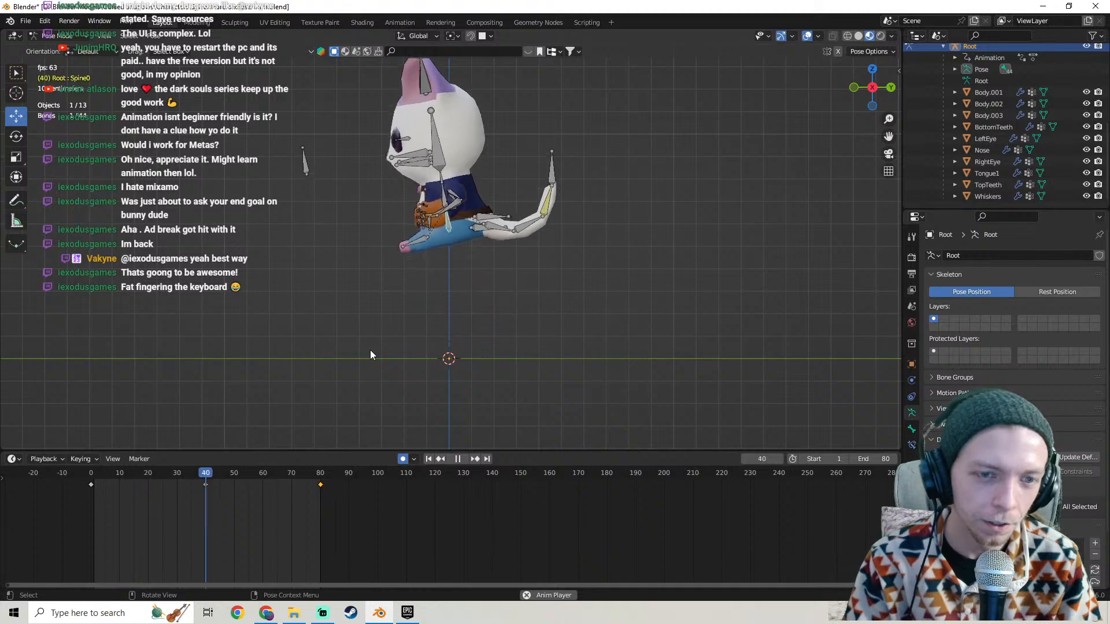
{"action": "middle_click_drag", "start_coordinate": [698, 227], "coordinate": [537, 255]}
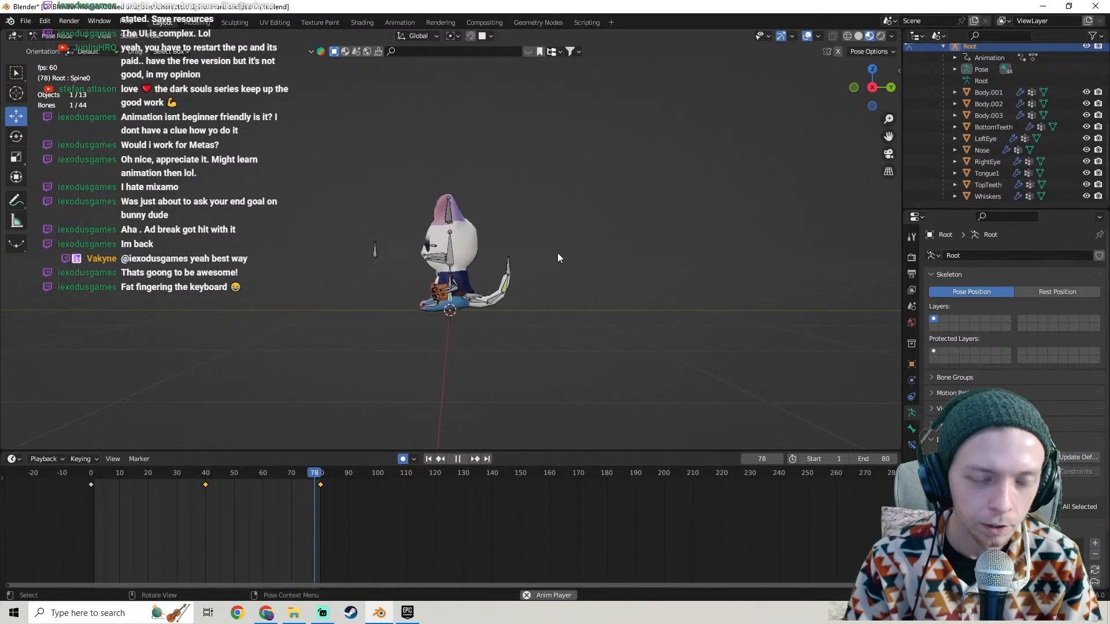
{"action": "key", "text": "space"}
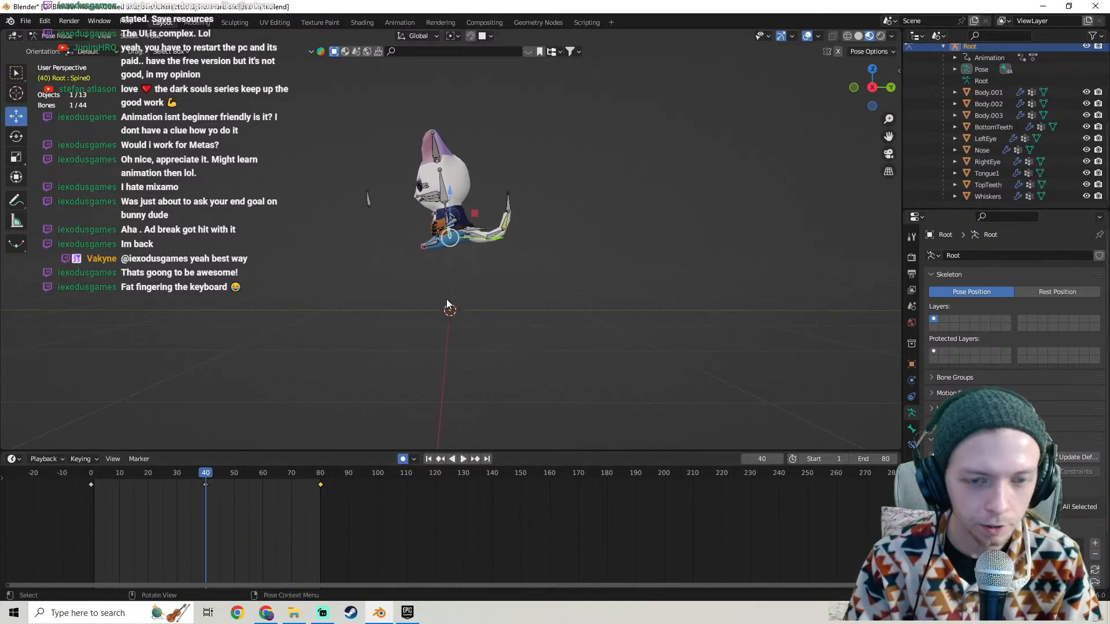
Rotate the Spine0 bone a further 6.62° around the global X axis at frame 40 in the right orthographic view.
{"action": "key", "text": "KP_3"}
{"action": "key", "text": "r"}
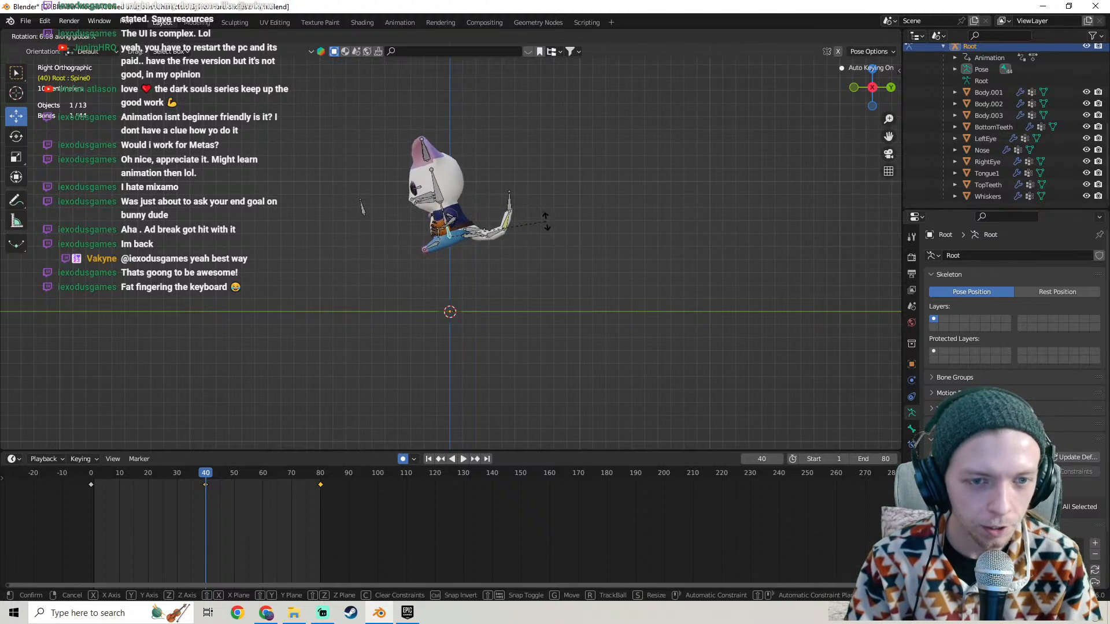
{"action": "left_click", "coordinate": [546, 220]}
Try to move the TailIK bone at the tip of the tail at frame 40.
{"action": "mouse_move", "coordinate": [545, 221]}
{"action": "middle_mouse_down"}
{"action": "mouse_move", "coordinate": [500, 244]}
{"action": "mouse_move", "coordinate": [532, 229]}
{"action": "middle_mouse_up"}
{"action": "scroll", "coordinate": [547, 220], "scroll_direction": "up", "scroll_amount": 3}
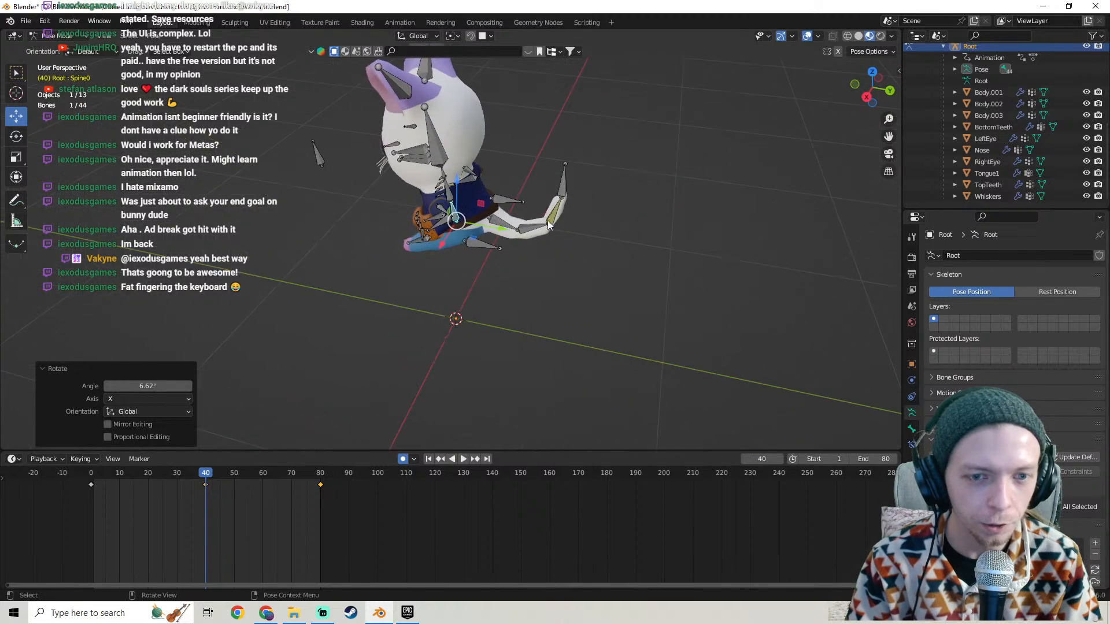
{"action": "left_click", "coordinate": [564, 172]}
{"action": "key", "text": "g"}
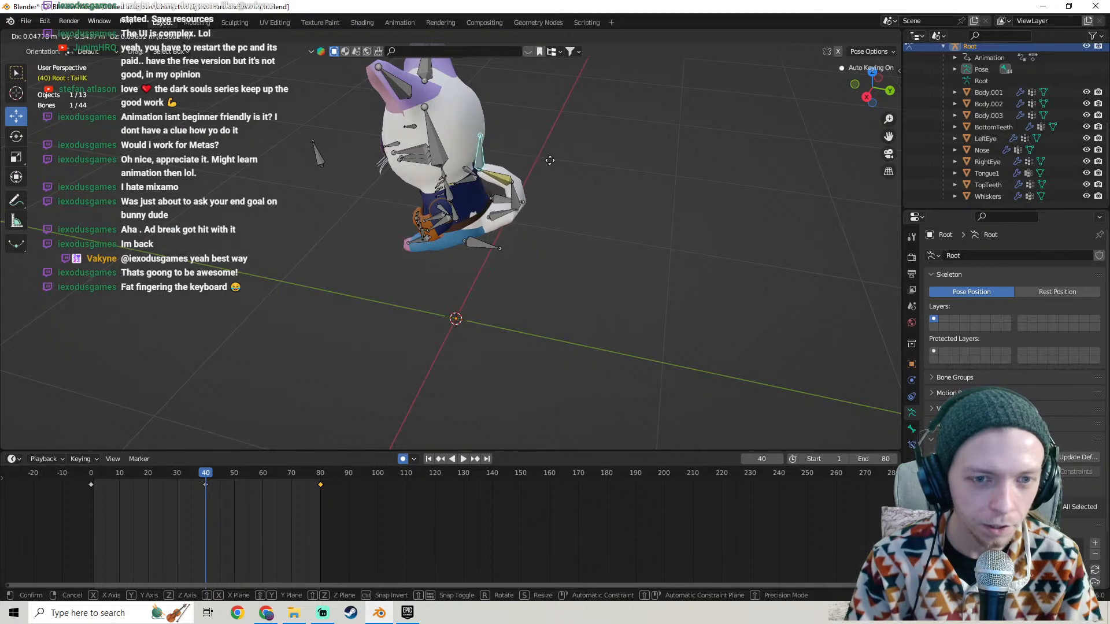
{"action": "left_click", "coordinate": [567, 157]}
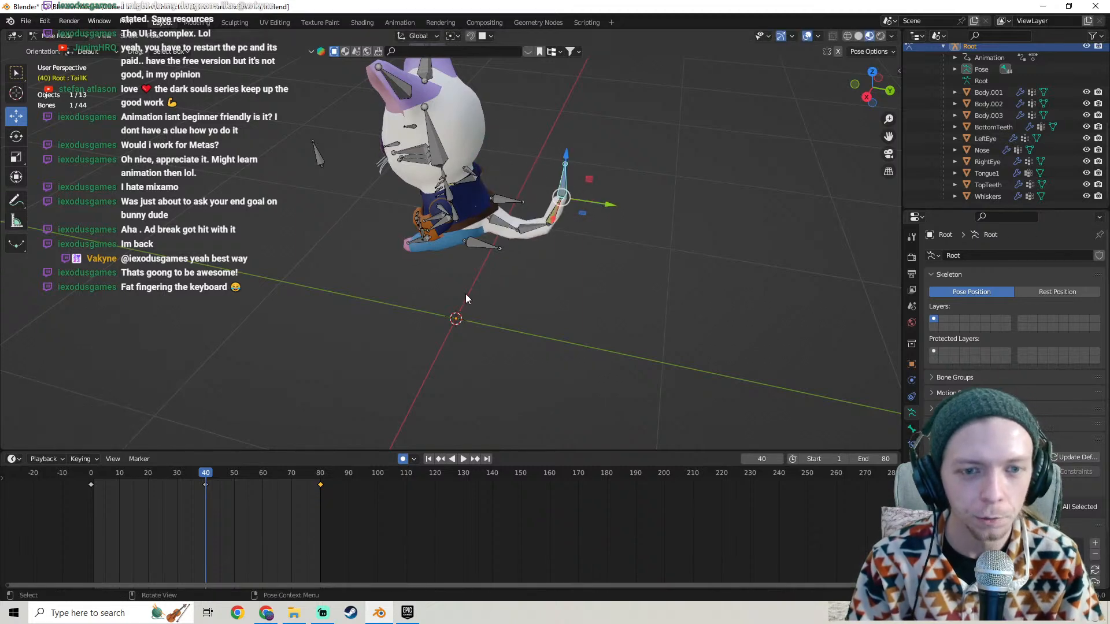
Save SylvanHarefolkBaseAnim.blend with the stronger forward lean at frame 40.
{"action": "middle_click_drag", "start_coordinate": [466, 293], "coordinate": [538, 262]}
{"action": "scroll", "coordinate": [538, 206], "scroll_direction": "down", "scroll_amount": 3}
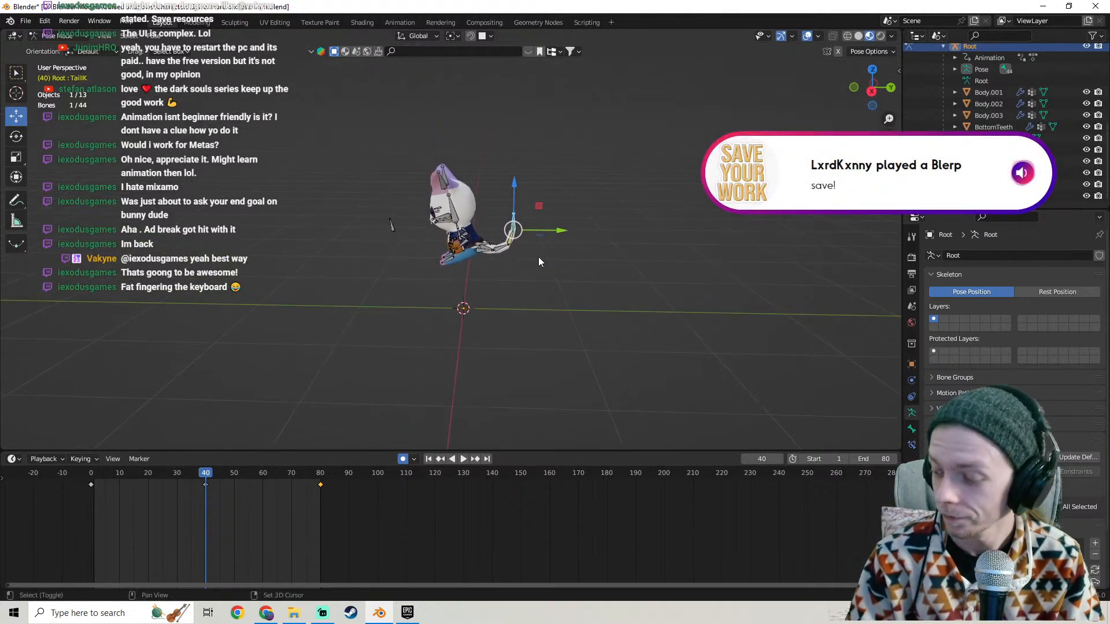
{"action": "left_click", "coordinate": [26, 21]}
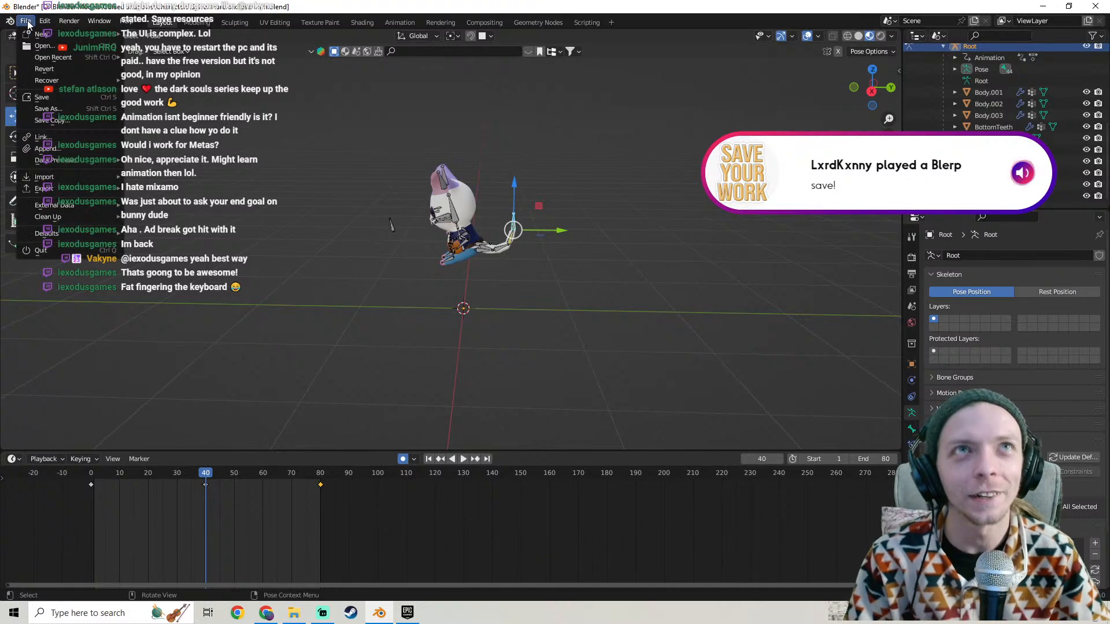
{"action": "left_click", "coordinate": [45, 101]}
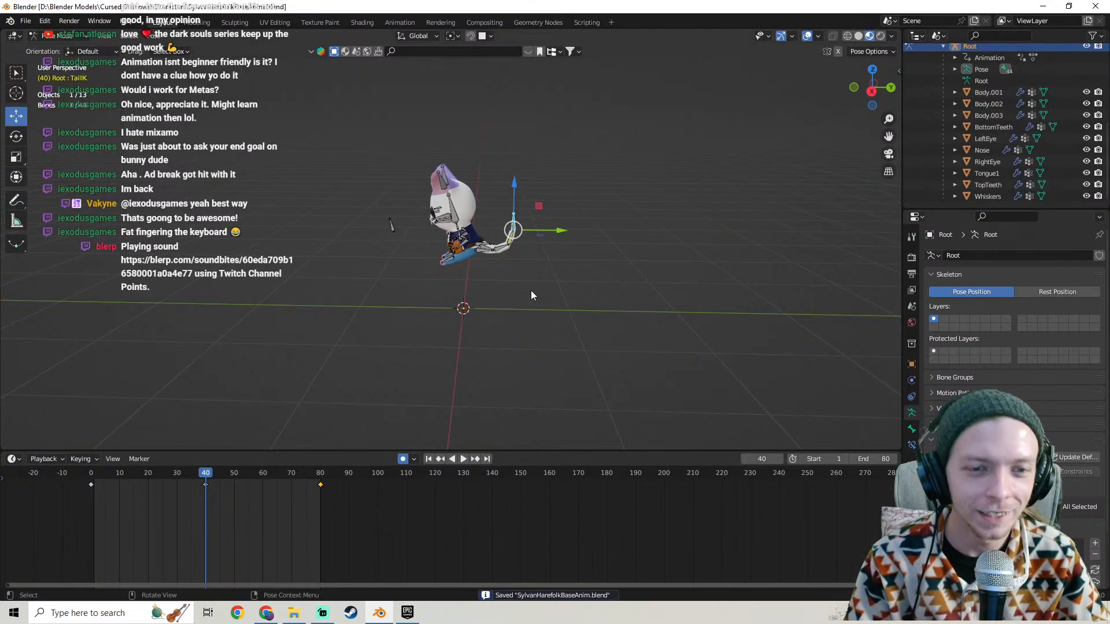
Play the loop from frame 0 and examine the leaning body, feet and tail up close from the side and at angles.
{"action": "middle_click_drag", "start_coordinate": [532, 295], "coordinate": [487, 269]}
{"action": "key", "text": "KP_3"}
{"action": "left_click", "coordinate": [91, 479]}
{"action": "key", "text": "space"}
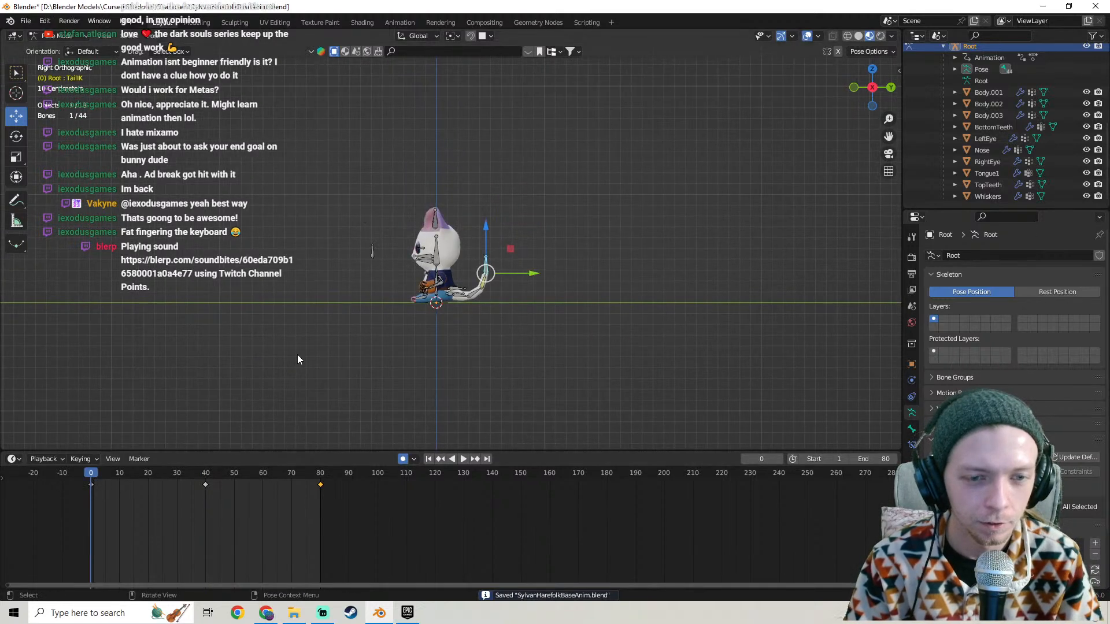
{"action": "key", "text": "space"}
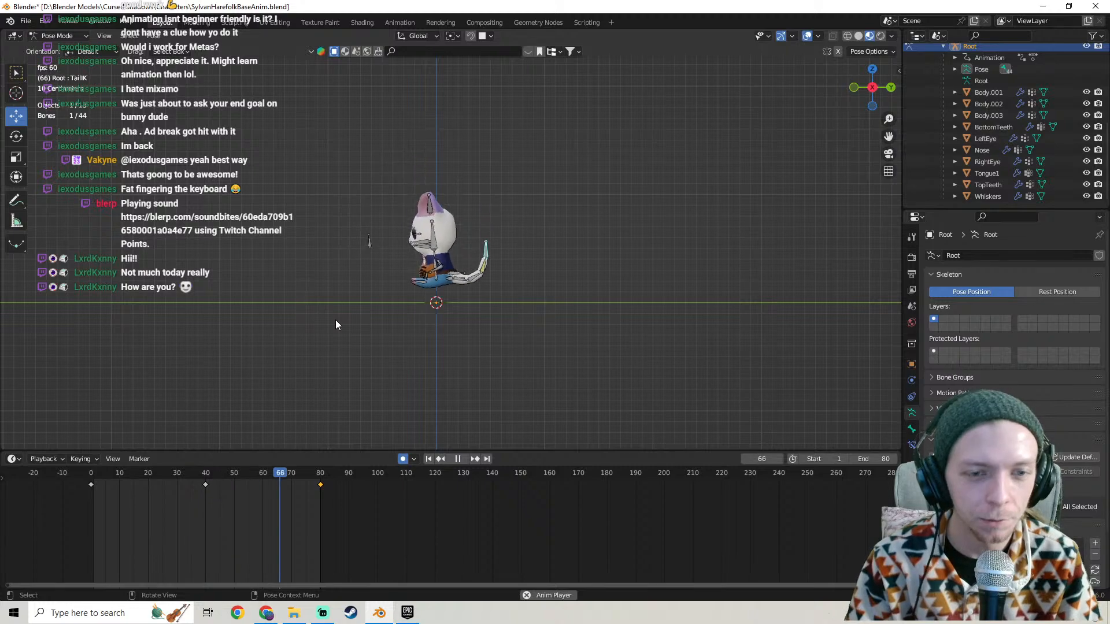
{"action": "middle_click_drag", "start_coordinate": [335, 320], "coordinate": [341, 395], "text": "shift"}
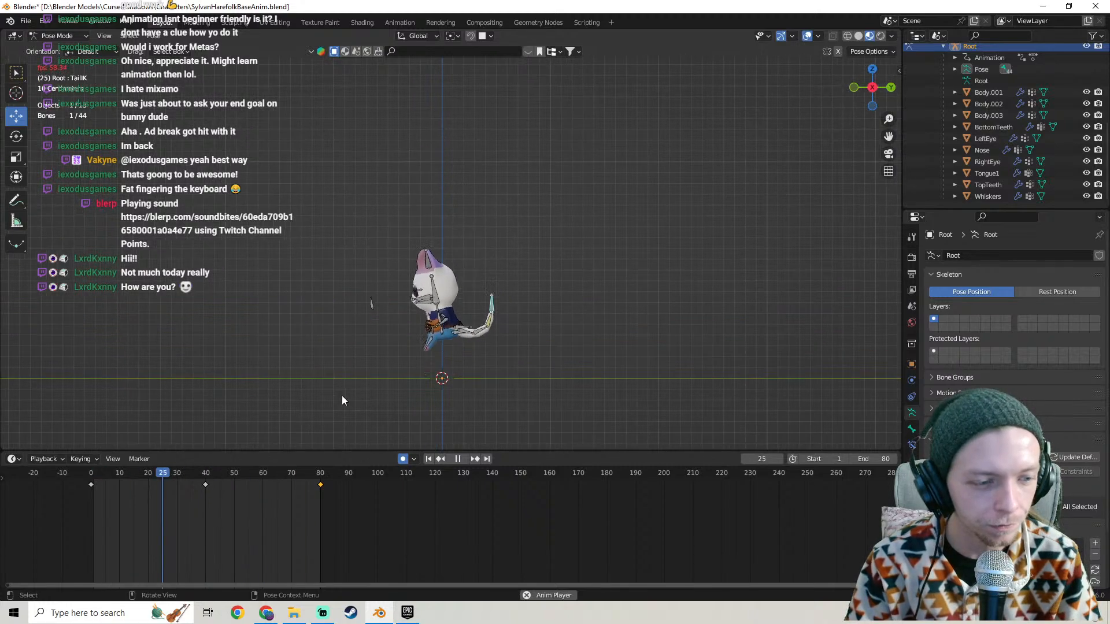
{"action": "scroll", "coordinate": [339, 347], "scroll_direction": "up", "scroll_amount": 5}
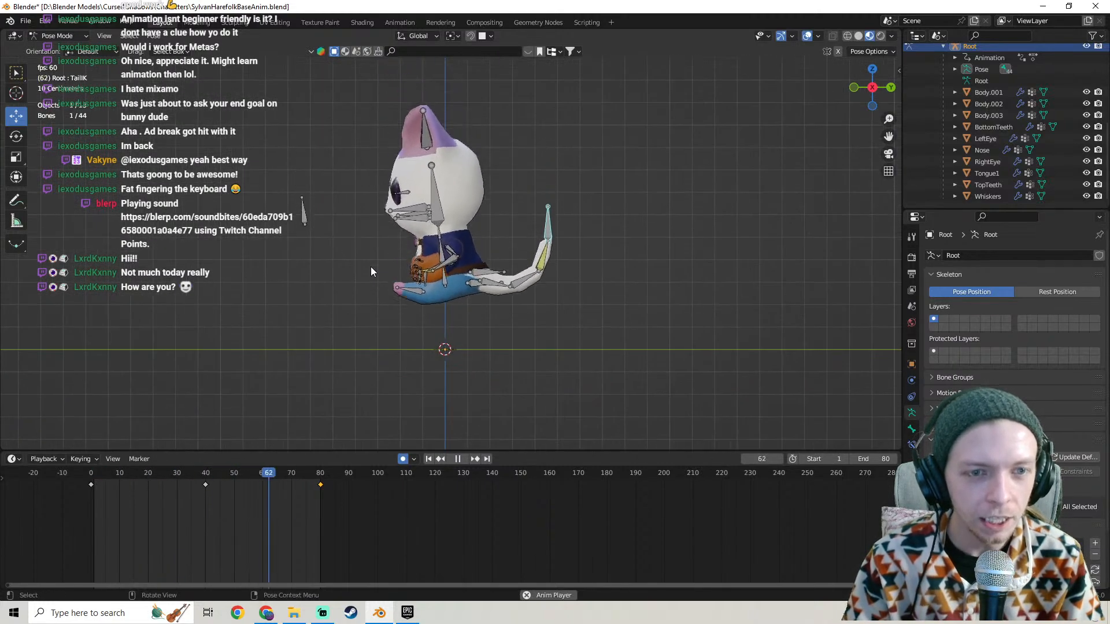
{"action": "middle_click_drag", "start_coordinate": [446, 275], "coordinate": [433, 254], "text": "shift"}
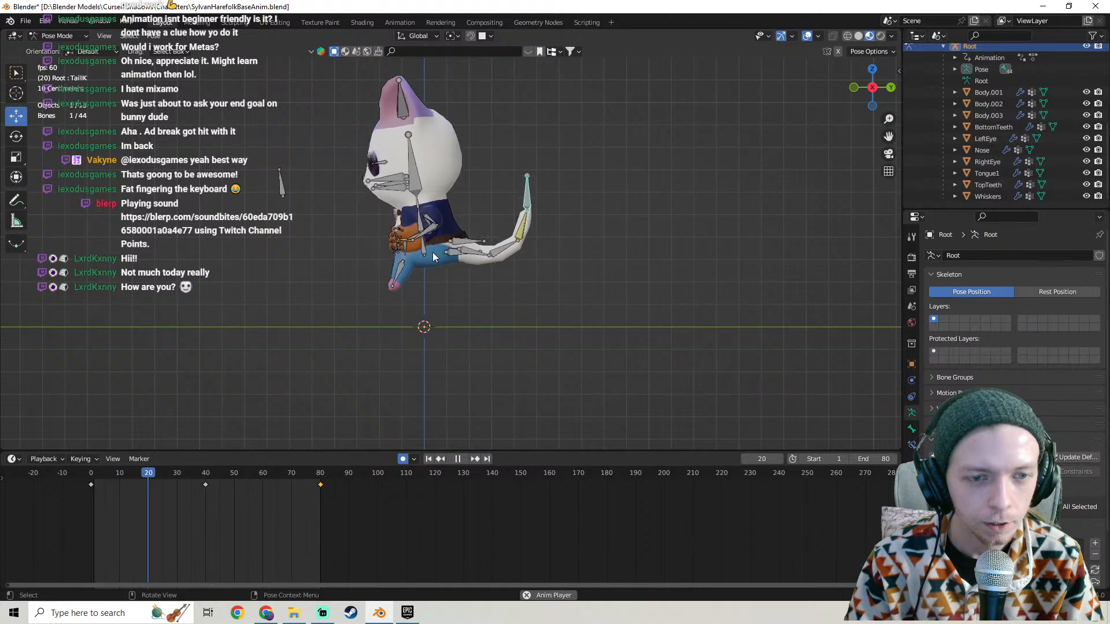
{"action": "mouse_move", "coordinate": [432, 256]}
{"action": "middle_mouse_down"}
{"action": "mouse_move", "coordinate": [537, 278]}
{"action": "mouse_move", "coordinate": [602, 268]}
{"action": "mouse_move", "coordinate": [529, 273]}
{"action": "mouse_move", "coordinate": [445, 255]}
{"action": "middle_mouse_up"}
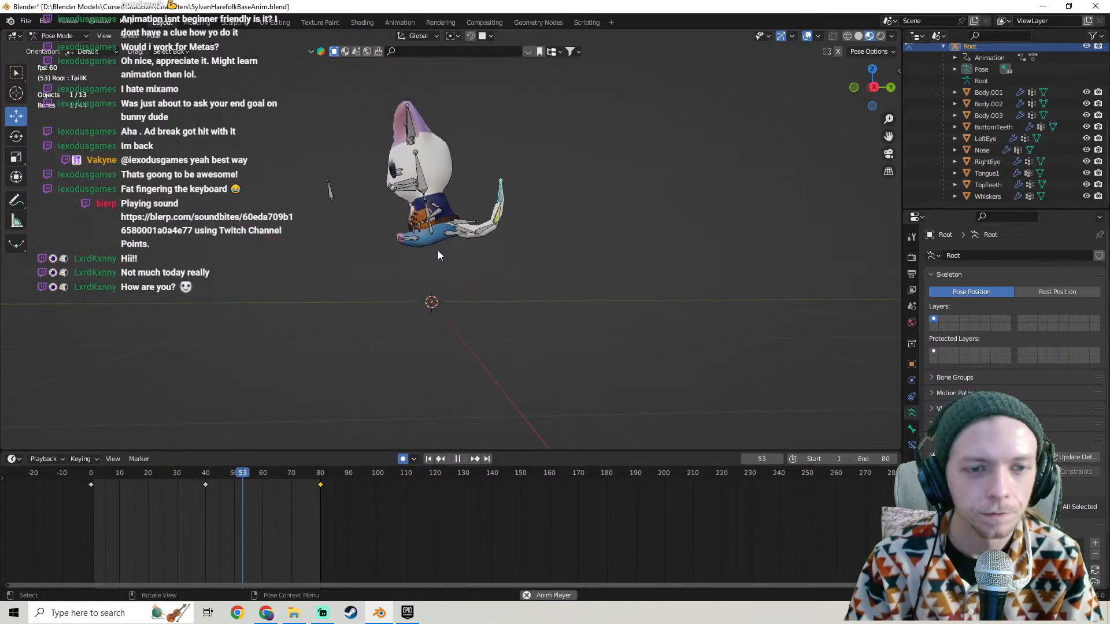
{"action": "middle_click_drag", "start_coordinate": [421, 250], "coordinate": [405, 280]}
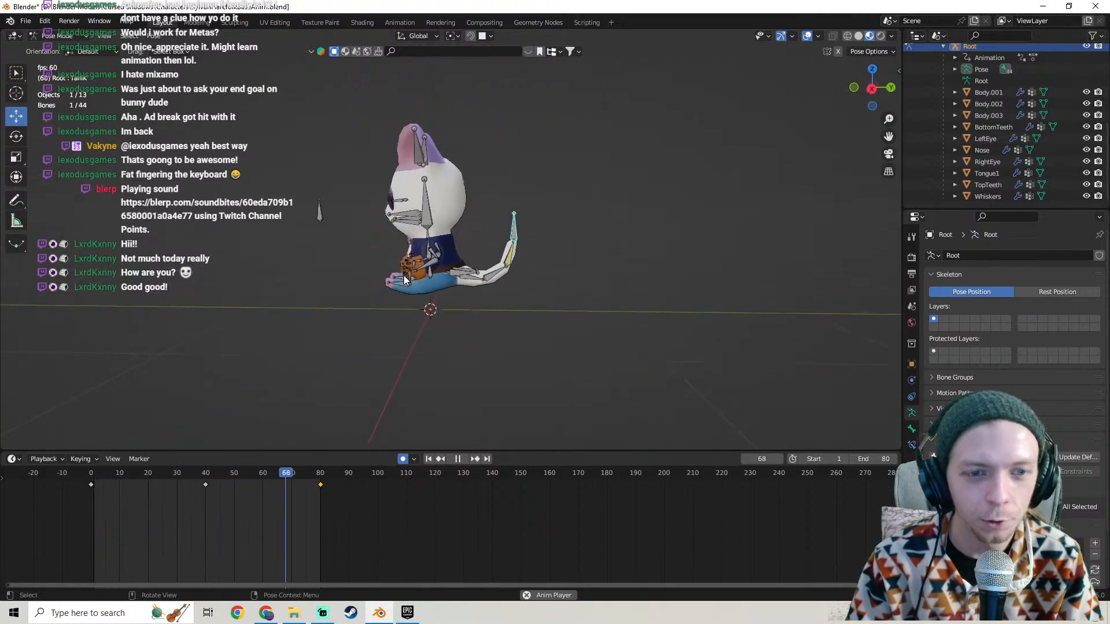
{"action": "key", "text": "KP_3"}
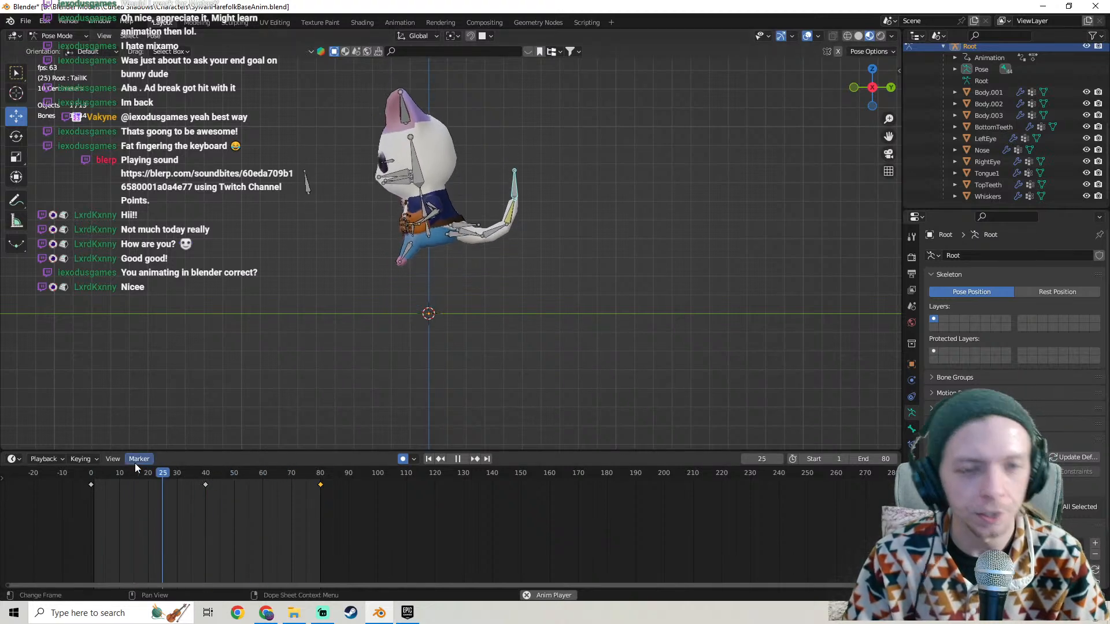
Scrub back and forth between frame 0 and the middle of the loop to examine the lean, then stop playback at frame 0.
{"action": "left_click_drag", "start_coordinate": [127, 476], "coordinate": [250, 471]}
{"action": "left_click_drag", "start_coordinate": [252, 468], "coordinate": [87, 485]}
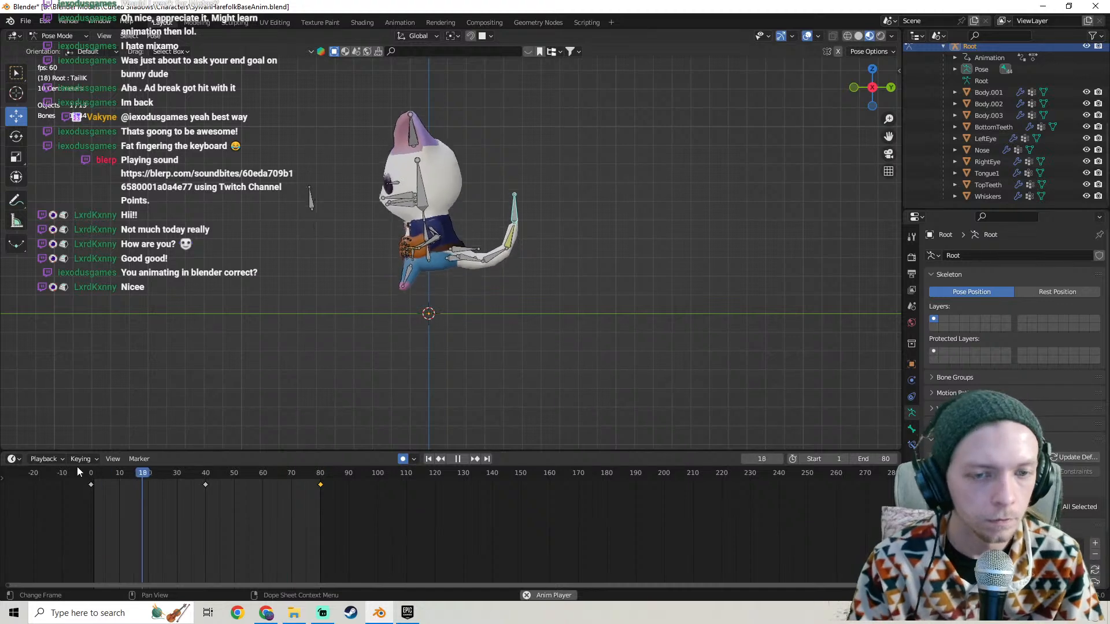
{"action": "left_click_drag", "start_coordinate": [113, 481], "coordinate": [210, 476]}
{"action": "key", "text": "Escape"}
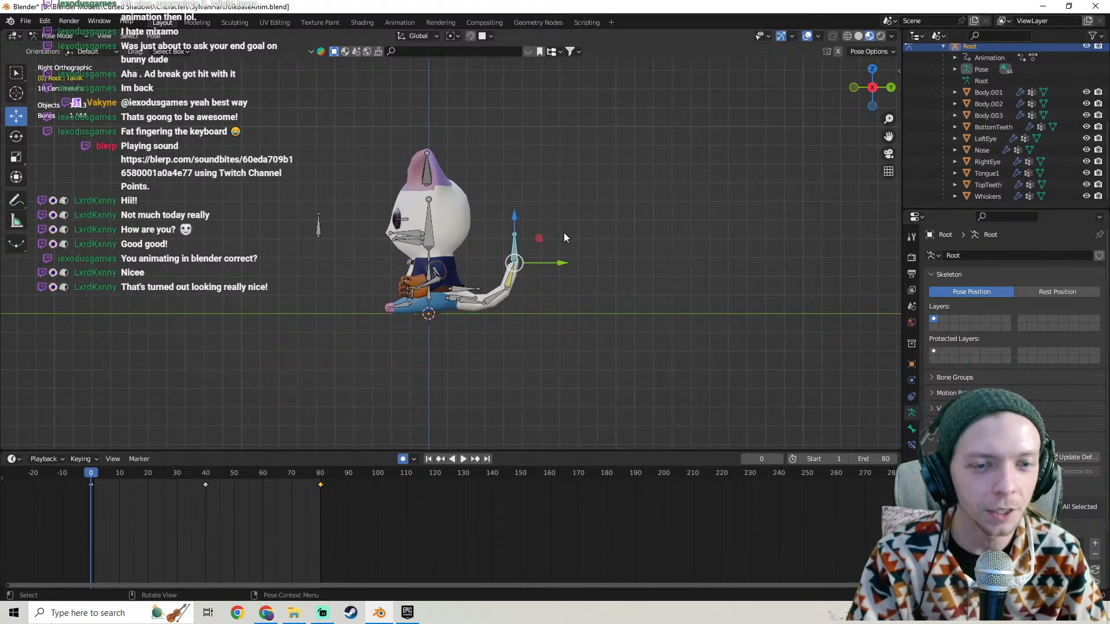
Save SylvanHarefolkBaseAnim.blend with the rig at frame 0 seen from the side.
{"action": "middle_click_drag", "start_coordinate": [565, 238], "coordinate": [412, 291]}
{"action": "mouse_move", "coordinate": [92, 471]}
{"action": "left_mouse_down"}
{"action": "mouse_move", "coordinate": [322, 451]}
{"action": "mouse_move", "coordinate": [115, 456]}
{"action": "mouse_move", "coordinate": [88, 460]}
{"action": "mouse_move", "coordinate": [246, 473]}
{"action": "mouse_move", "coordinate": [326, 457]}
{"action": "mouse_move", "coordinate": [90, 471]}
{"action": "left_mouse_up"}
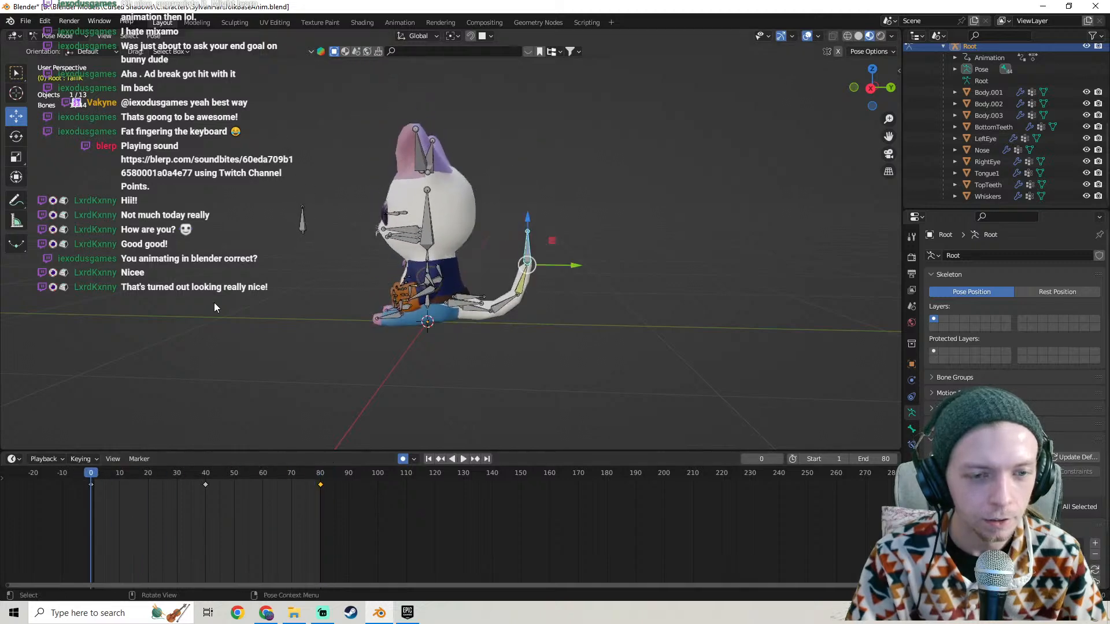
{"action": "key", "text": "KP_3"}
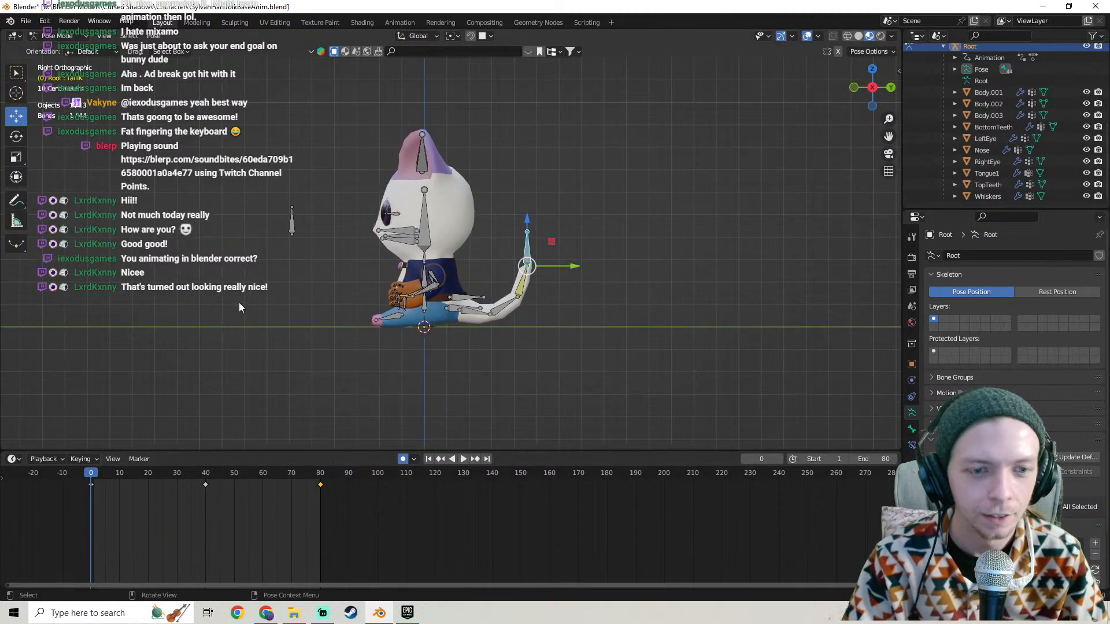
{"action": "left_click", "coordinate": [25, 21]}
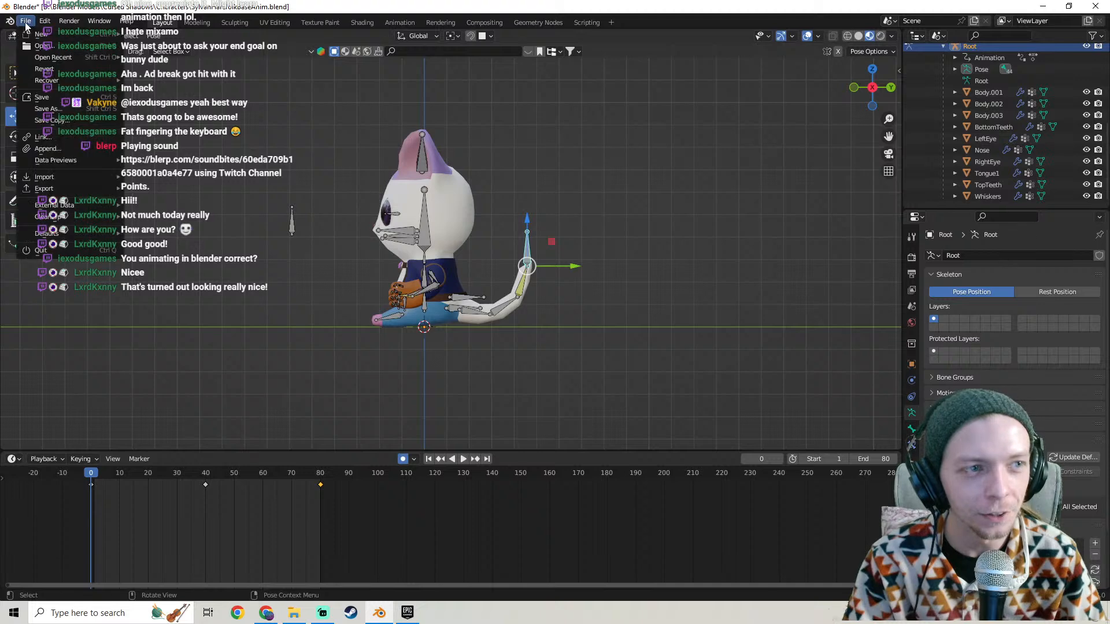
{"action": "left_click", "coordinate": [42, 97]}
At frame 40, move the TailIK bone about 0.088 m toward the body along the negative Y axis.
{"action": "left_click", "coordinate": [530, 246]}
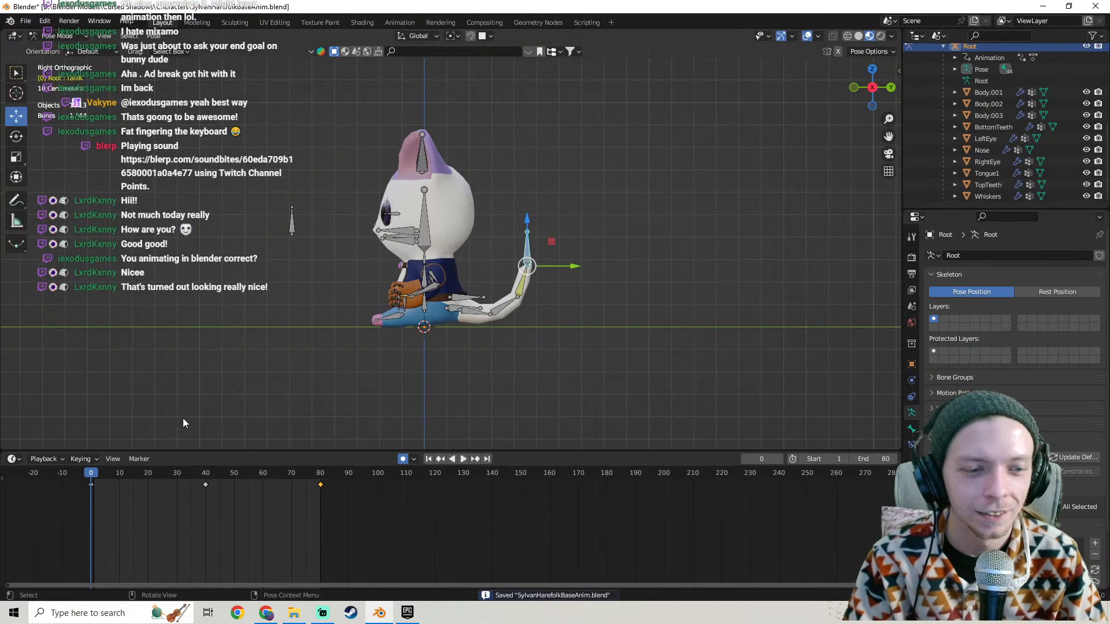
{"action": "left_click", "coordinate": [614, 250]}
{"action": "left_click", "coordinate": [528, 250]}
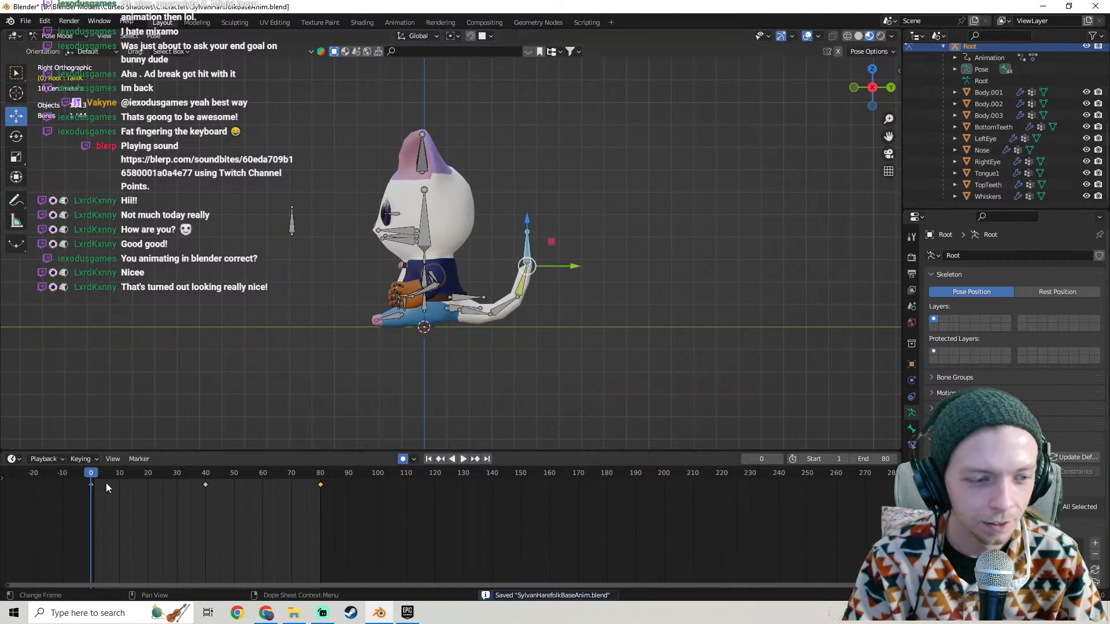
{"action": "left_click_drag", "start_coordinate": [106, 483], "coordinate": [206, 473]}
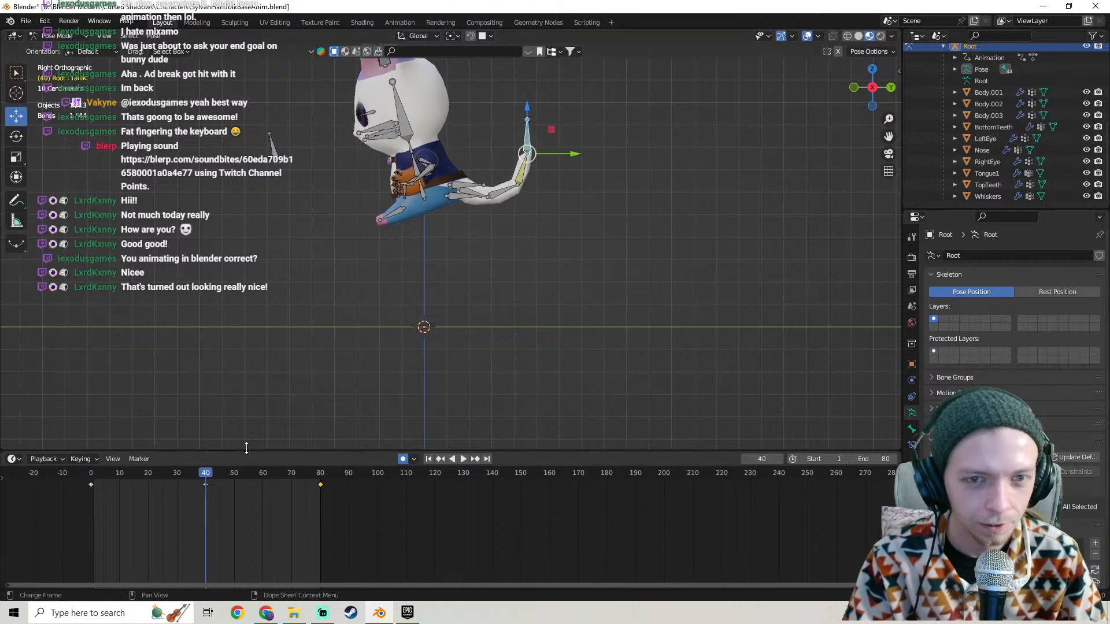
{"action": "left_click_drag", "start_coordinate": [526, 113], "coordinate": [527, 107]}
{"action": "left_click_drag", "start_coordinate": [570, 147], "coordinate": [549, 137]}
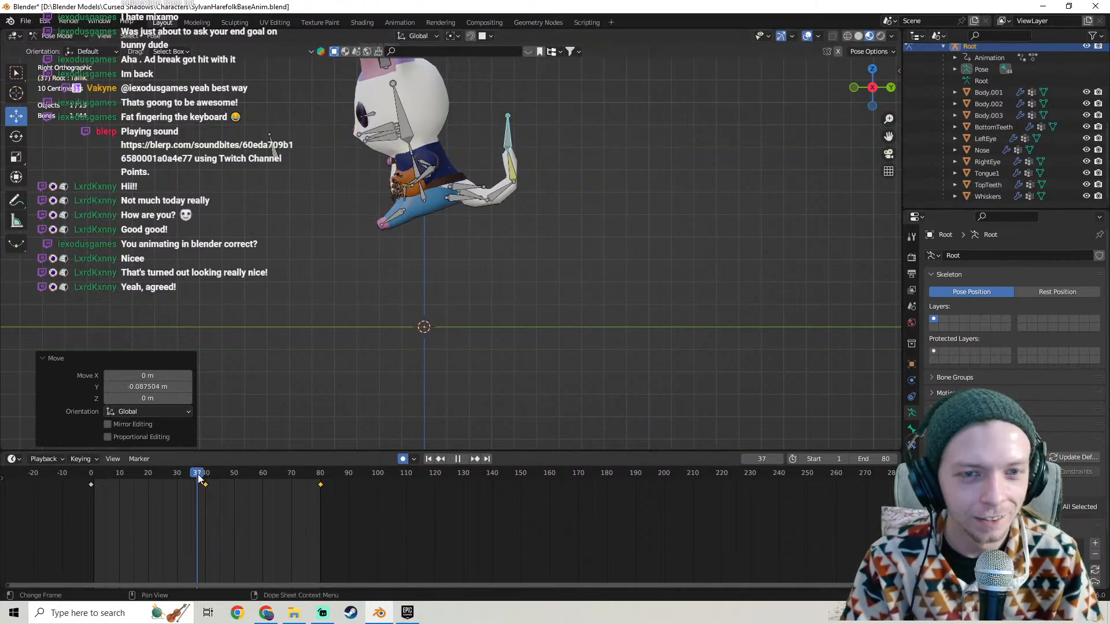
Play the loop from frame 0 and examine the tail's movement from the side and at a slight angle.
{"action": "left_click", "coordinate": [91, 477]}
{"action": "key", "text": "space"}
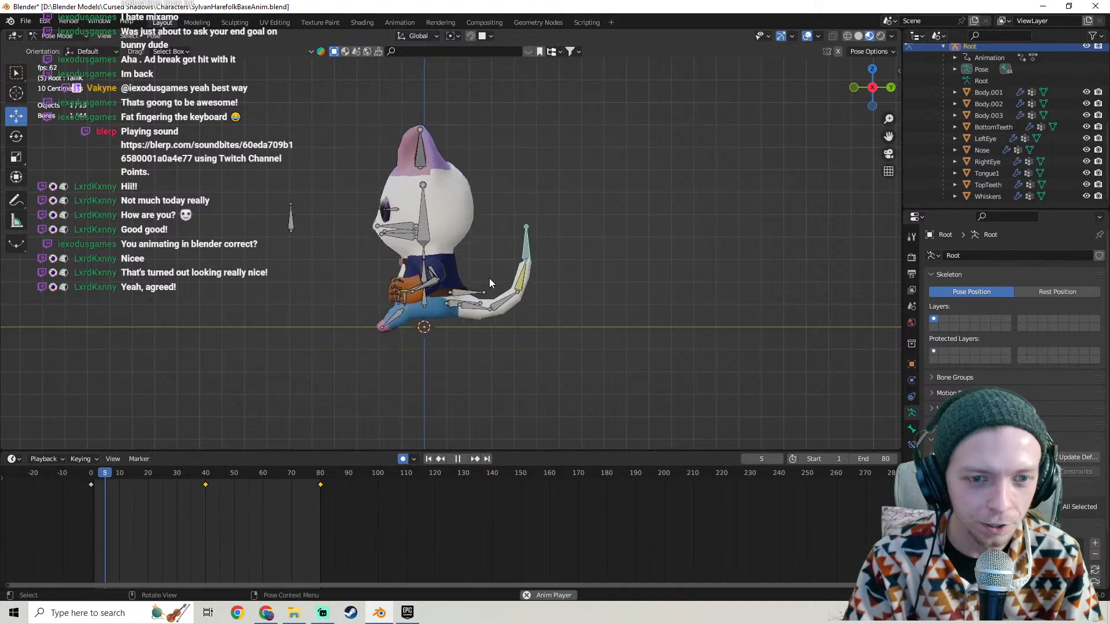
{"action": "mouse_move", "coordinate": [489, 278]}
{"action": "middle_mouse_down"}
{"action": "mouse_move", "coordinate": [541, 243]}
{"action": "mouse_move", "coordinate": [508, 286]}
{"action": "mouse_move", "coordinate": [484, 293]}
{"action": "mouse_move", "coordinate": [532, 272]}
{"action": "mouse_move", "coordinate": [404, 304]}
{"action": "mouse_move", "coordinate": [495, 274]}
{"action": "middle_mouse_up"}
{"action": "key", "text": "space"}
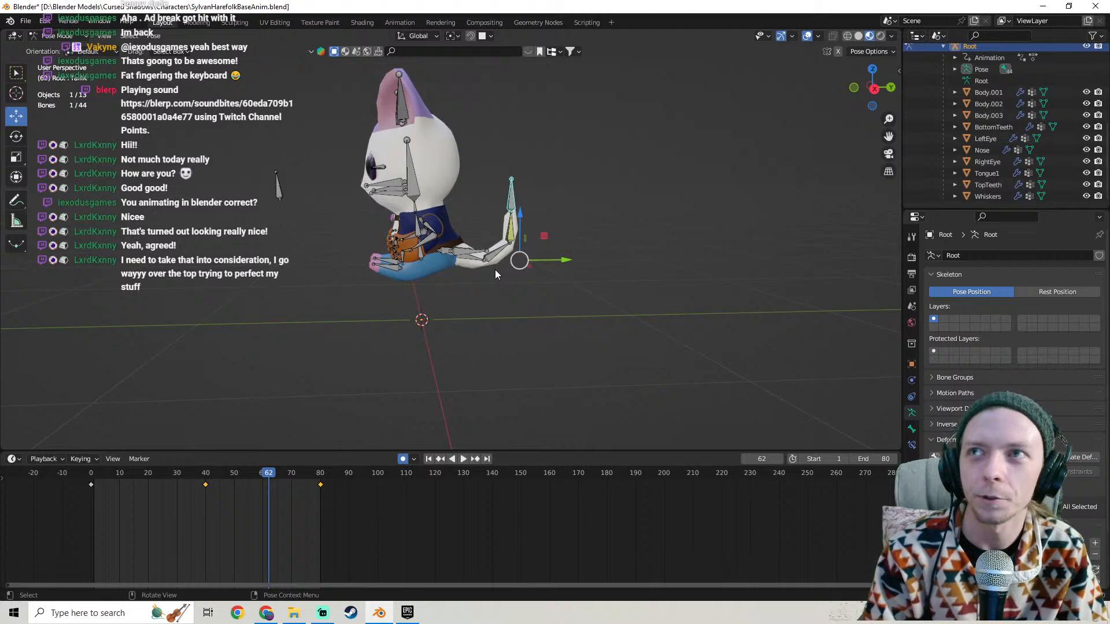
Replay the loop from its start in the side view to examine how the tail follows the rising body.
{"action": "key", "text": "KP_3"}
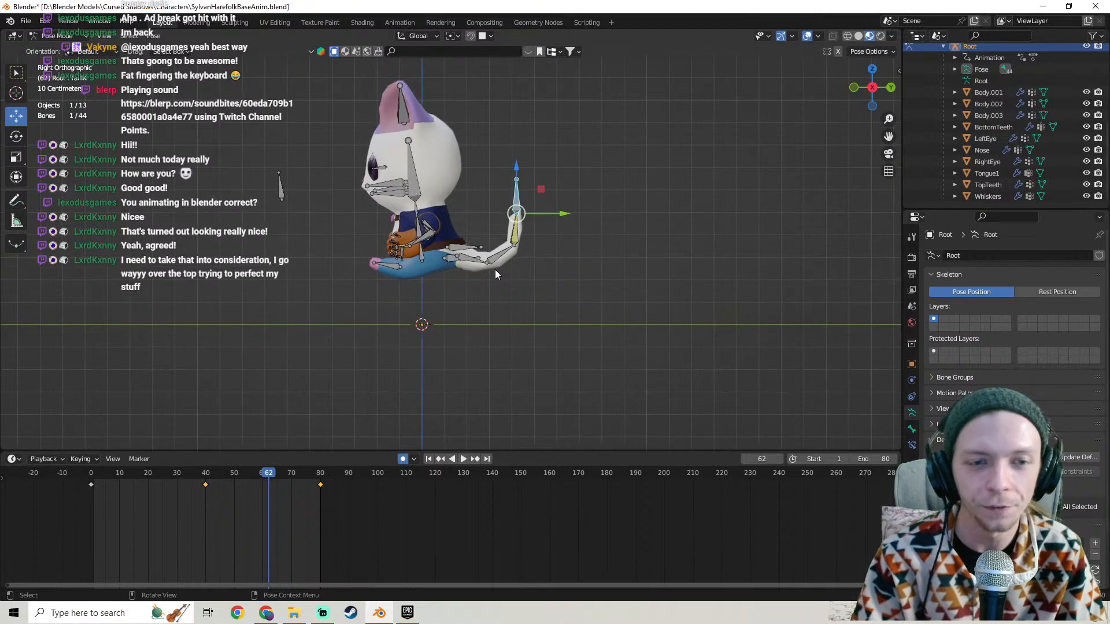
{"action": "middle_click_drag", "start_coordinate": [533, 244], "coordinate": [543, 300], "text": "shift"}
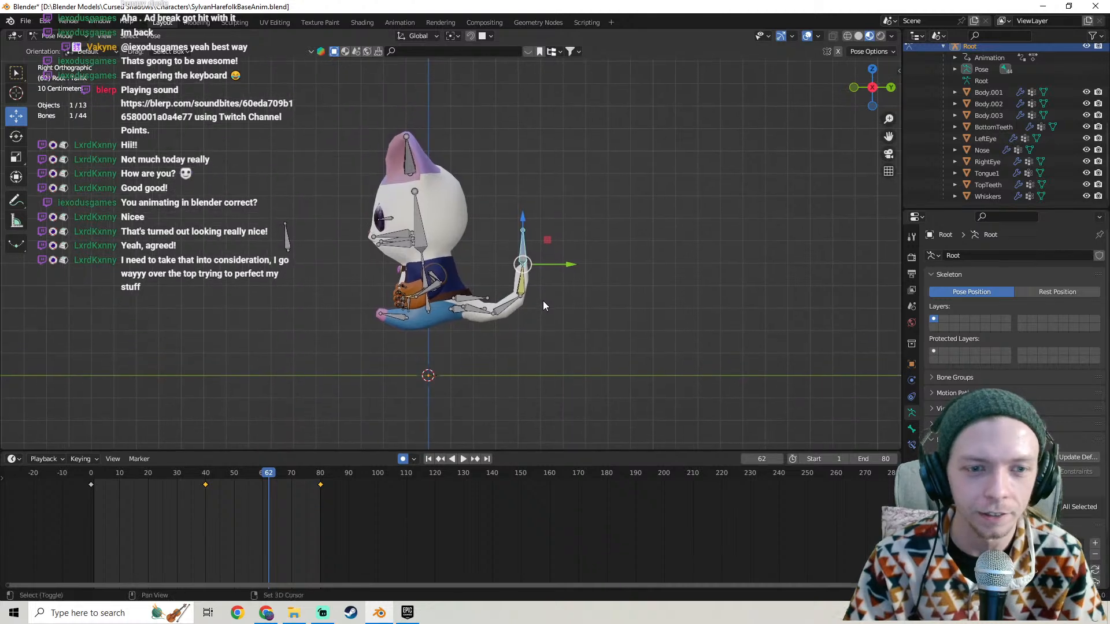
{"action": "left_click", "coordinate": [93, 477]}
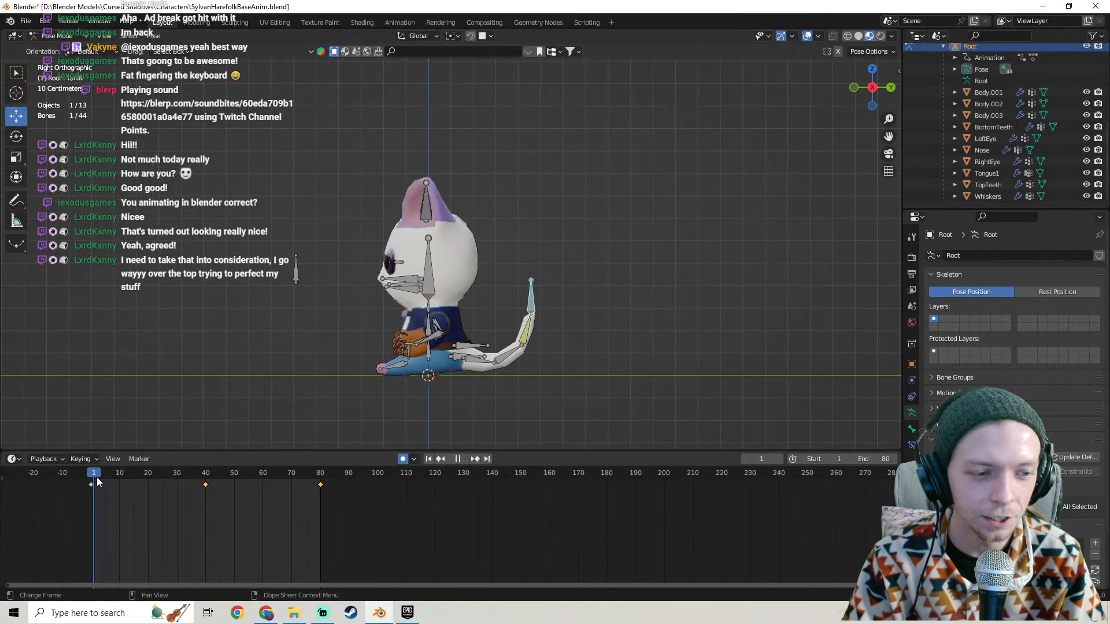
{"action": "key", "text": "space"}
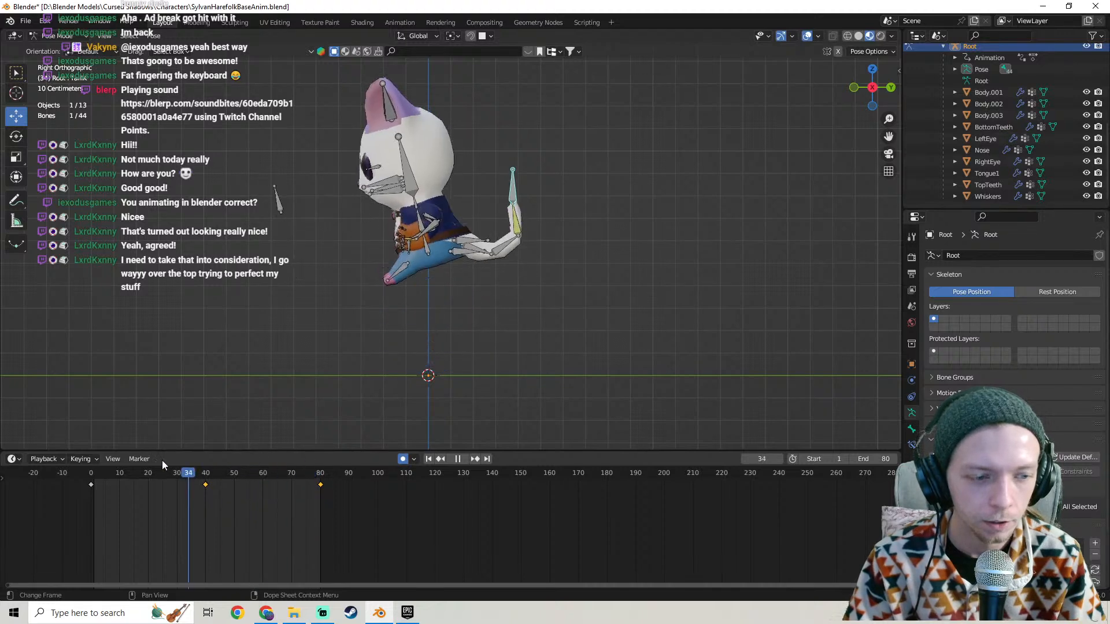
{"action": "left_click", "coordinate": [91, 468]}
{"action": "key", "text": "space"}
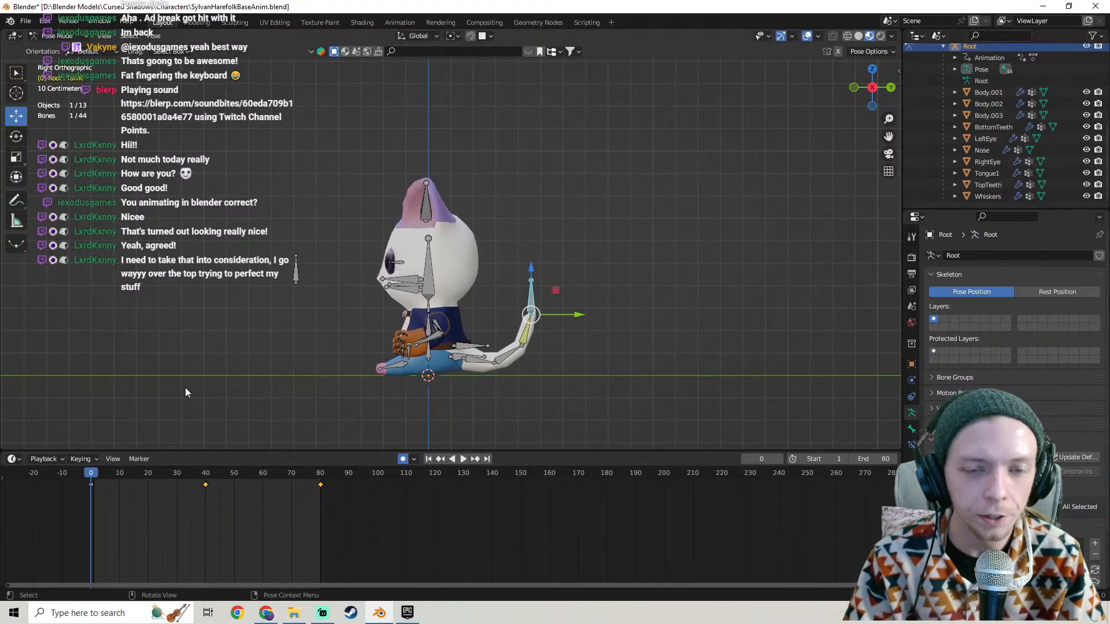
{"action": "key", "text": "space"}
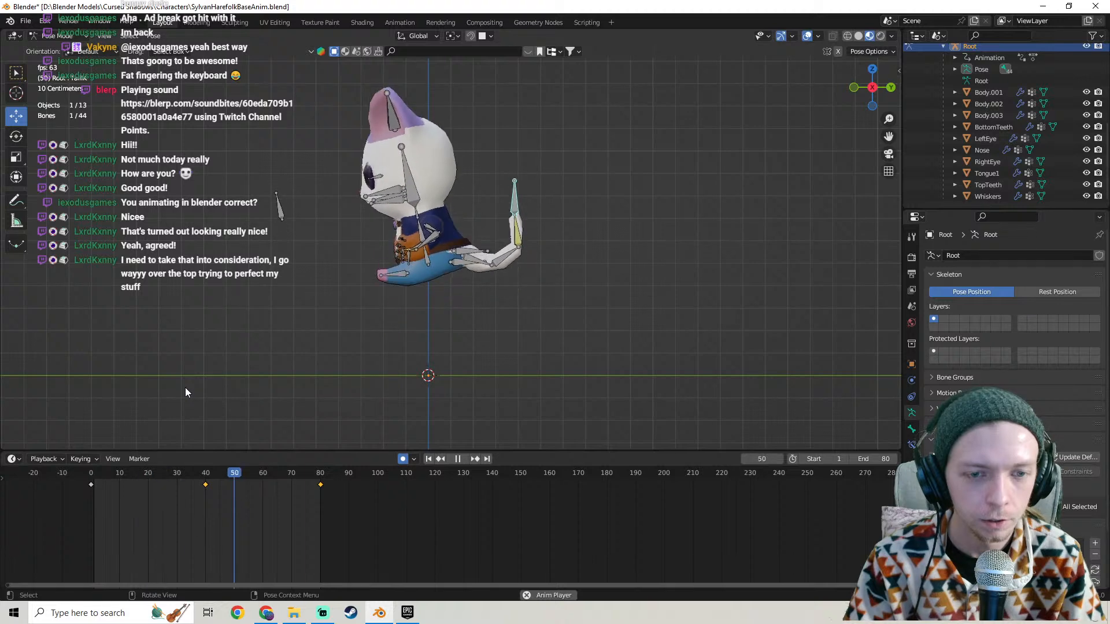
{"action": "middle_click_drag", "start_coordinate": [237, 353], "coordinate": [247, 322]}
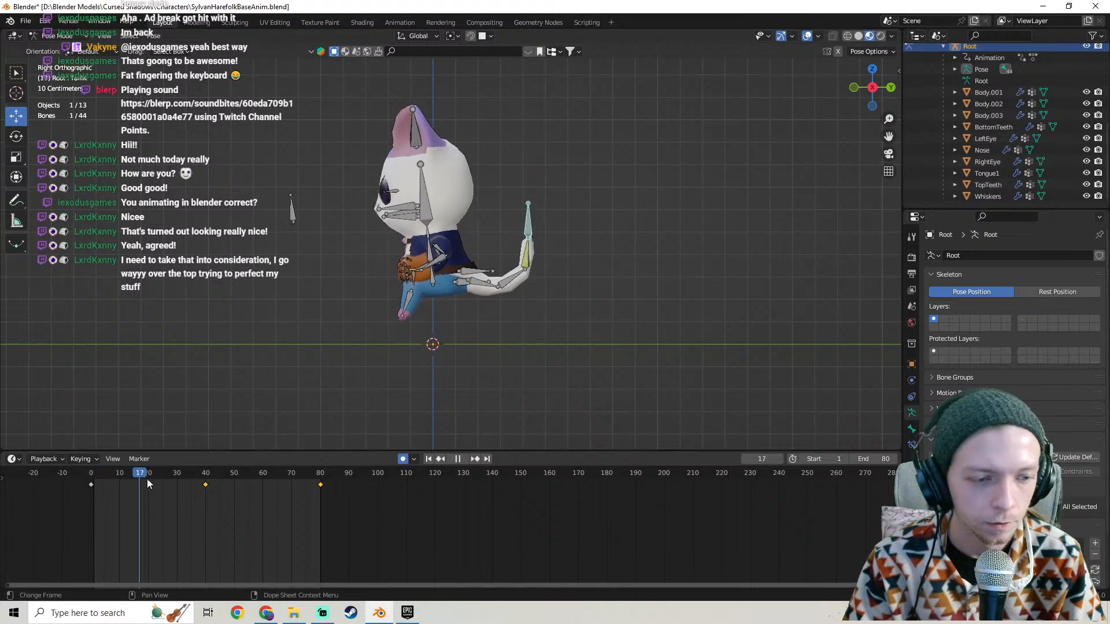
At frame 40, curl the tail further forward by moving the TailIK bone about 0.187 m along negative Y.
{"action": "left_click", "coordinate": [204, 486]}
{"action": "left_click_drag", "start_coordinate": [203, 487], "coordinate": [206, 487]}
{"action": "middle_click_drag", "start_coordinate": [372, 344], "coordinate": [351, 406], "text": "shift"}
{"action": "scroll", "coordinate": [491, 323], "scroll_direction": "up", "scroll_amount": 1}
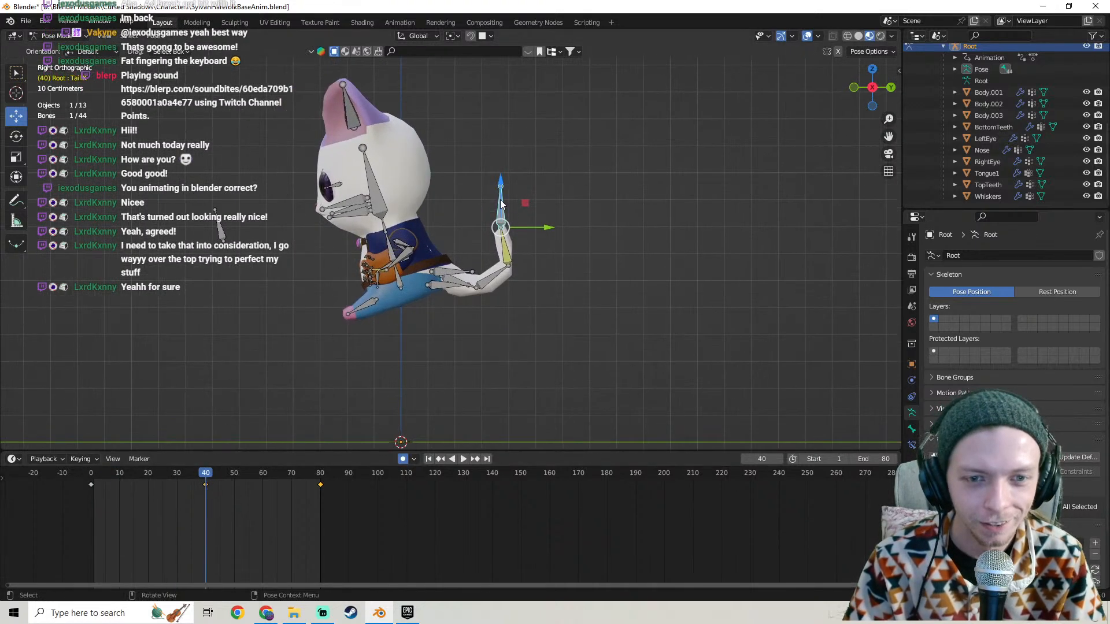
{"action": "mouse_move", "coordinate": [504, 202]}
{"action": "left_mouse_down"}
{"action": "mouse_move", "coordinate": [502, 186]}
{"action": "mouse_move", "coordinate": [531, 212]}
{"action": "mouse_move", "coordinate": [517, 200]}
{"action": "mouse_move", "coordinate": [483, 199]}
{"action": "left_mouse_up"}
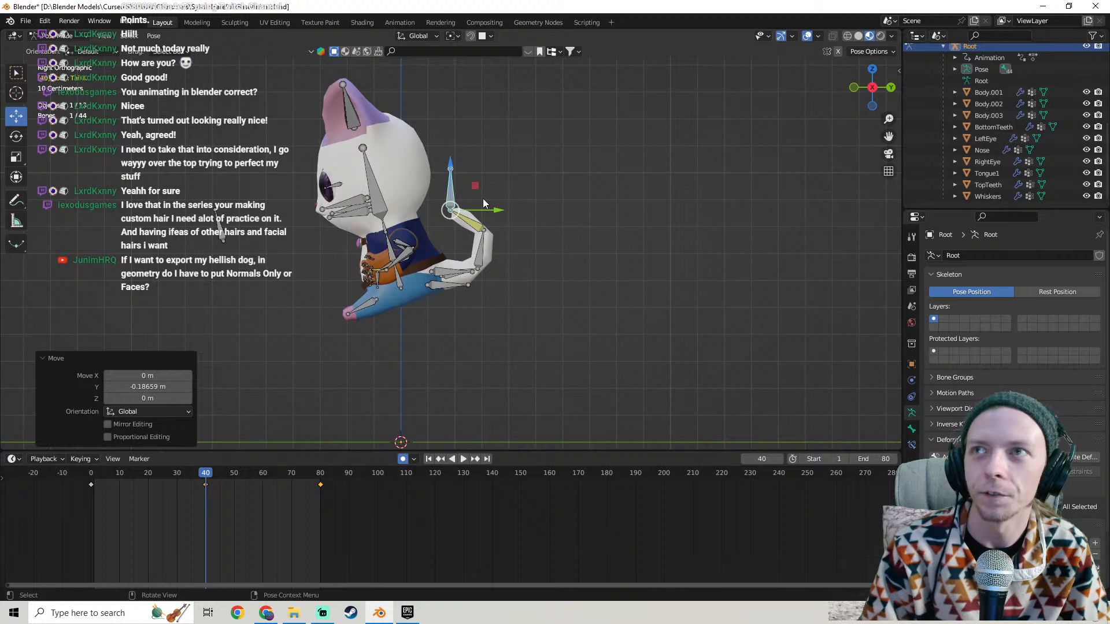
{"action": "middle_click_drag", "start_coordinate": [483, 199], "coordinate": [489, 282]}
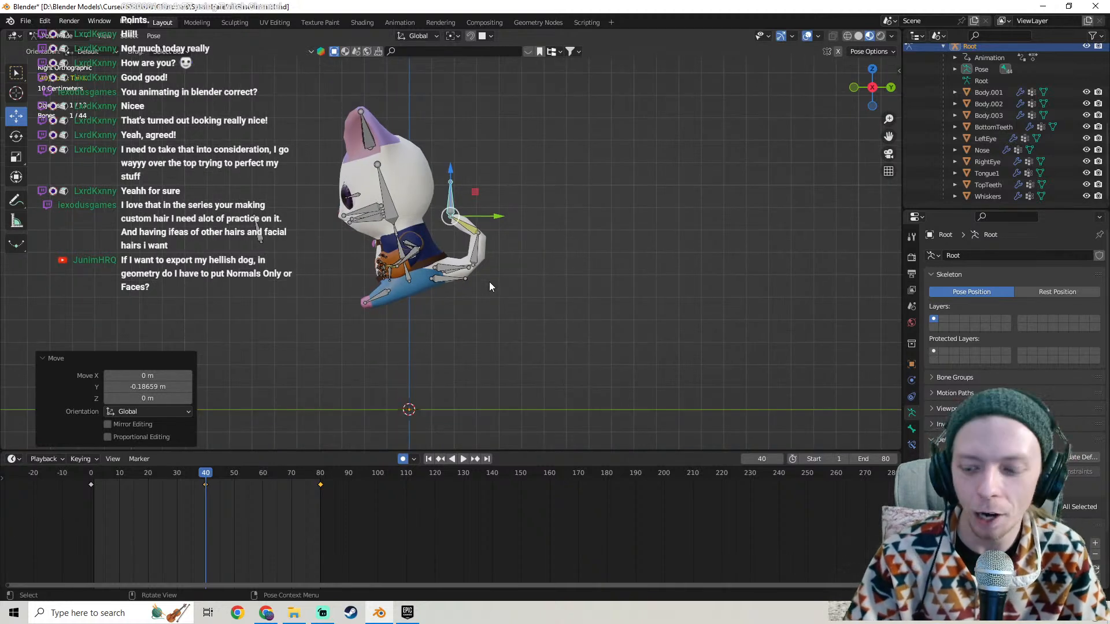
Play and scrub the loop from its first frames to examine the stronger tail curl, stopping at frame 2.
{"action": "left_click", "coordinate": [94, 481]}
{"action": "key", "text": "space"}
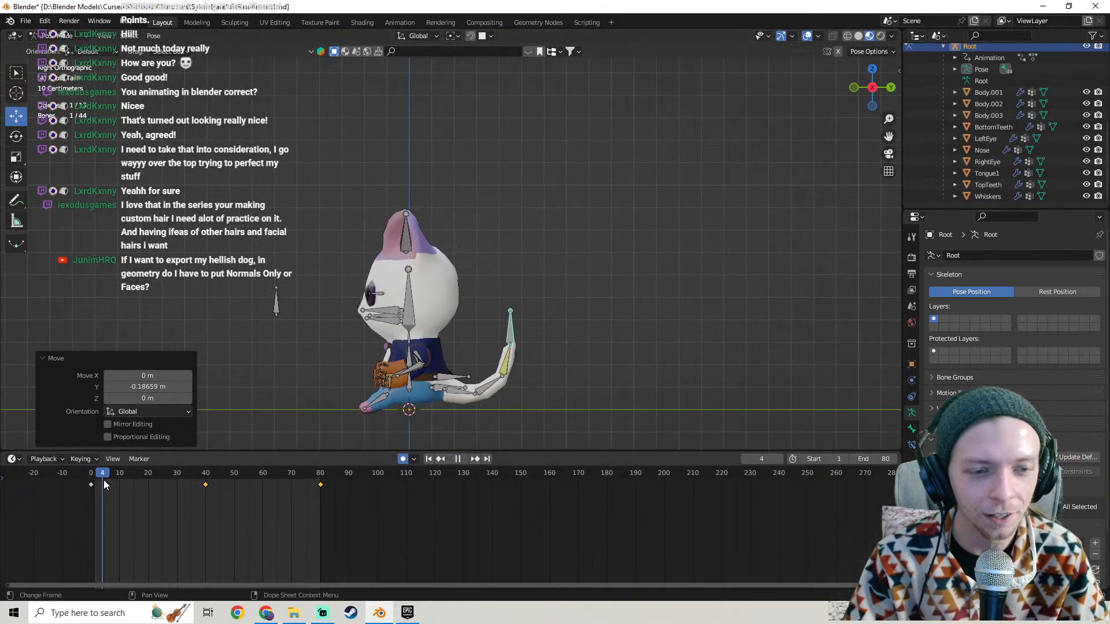
{"action": "left_click_drag", "start_coordinate": [132, 487], "coordinate": [97, 450]}
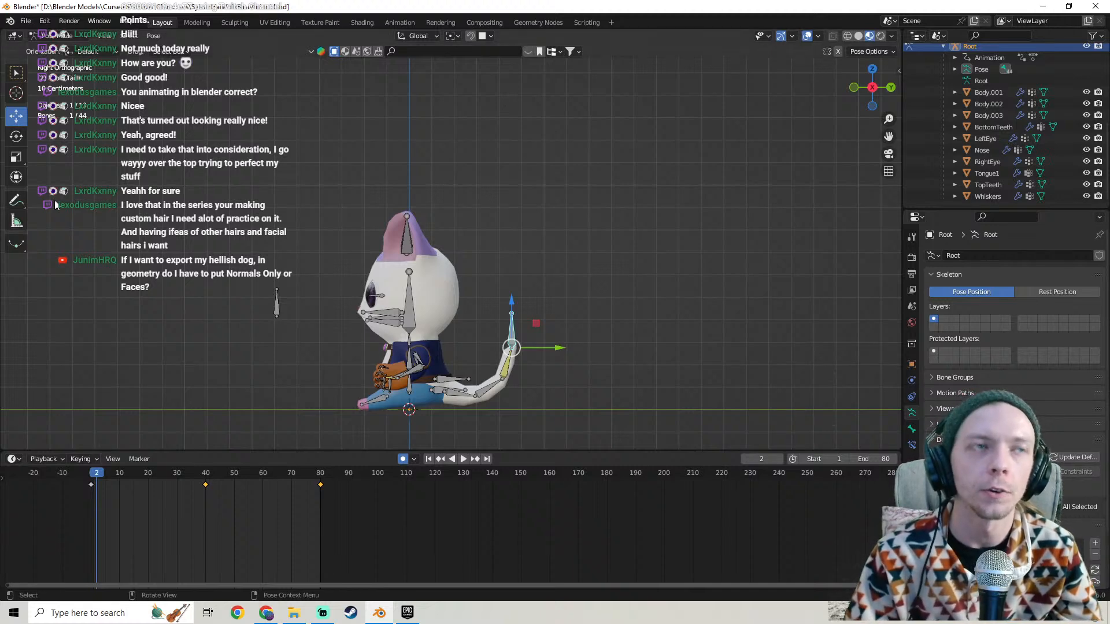
Examine the geometry smoothing choices in the FBX export settings, pick Face, and cancel the export.
{"action": "left_click", "coordinate": [25, 21]}
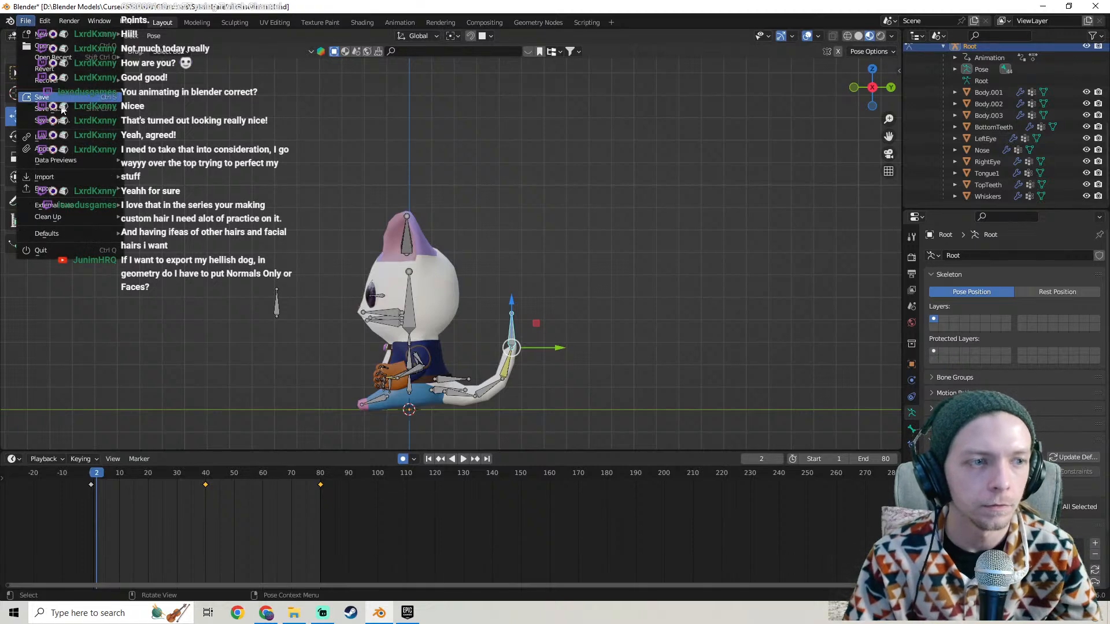
{"action": "mouse_move", "coordinate": [68, 81]}
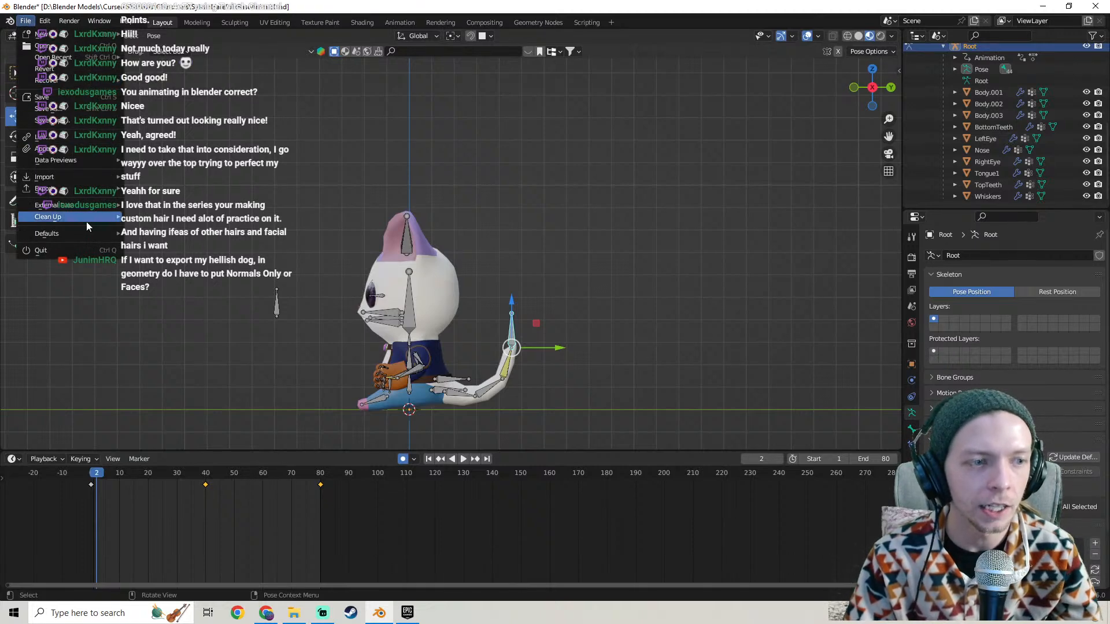
{"action": "mouse_move", "coordinate": [87, 191]}
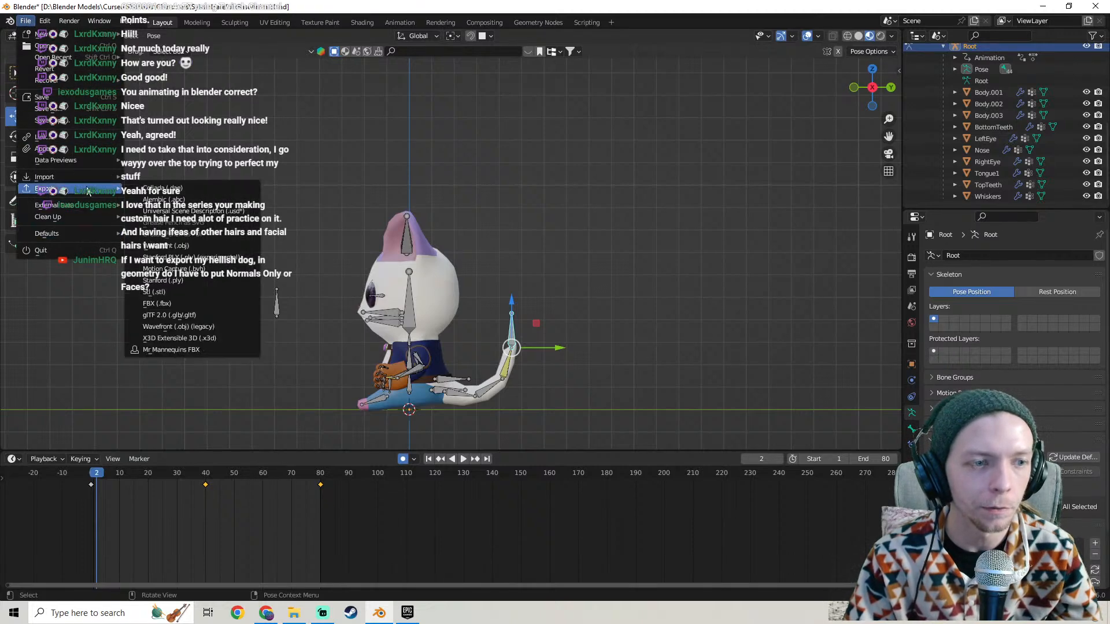
{"action": "left_click", "coordinate": [174, 303]}
{"action": "scroll", "coordinate": [858, 300], "scroll_direction": "down", "scroll_amount": 3}
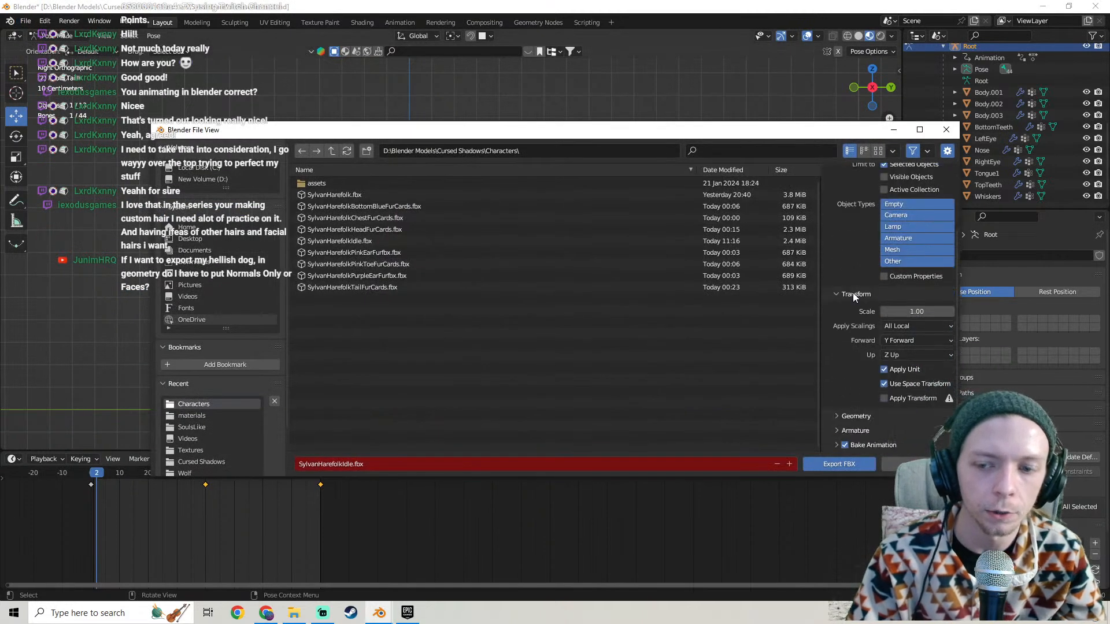
{"action": "scroll", "coordinate": [834, 393], "scroll_direction": "down", "scroll_amount": 5}
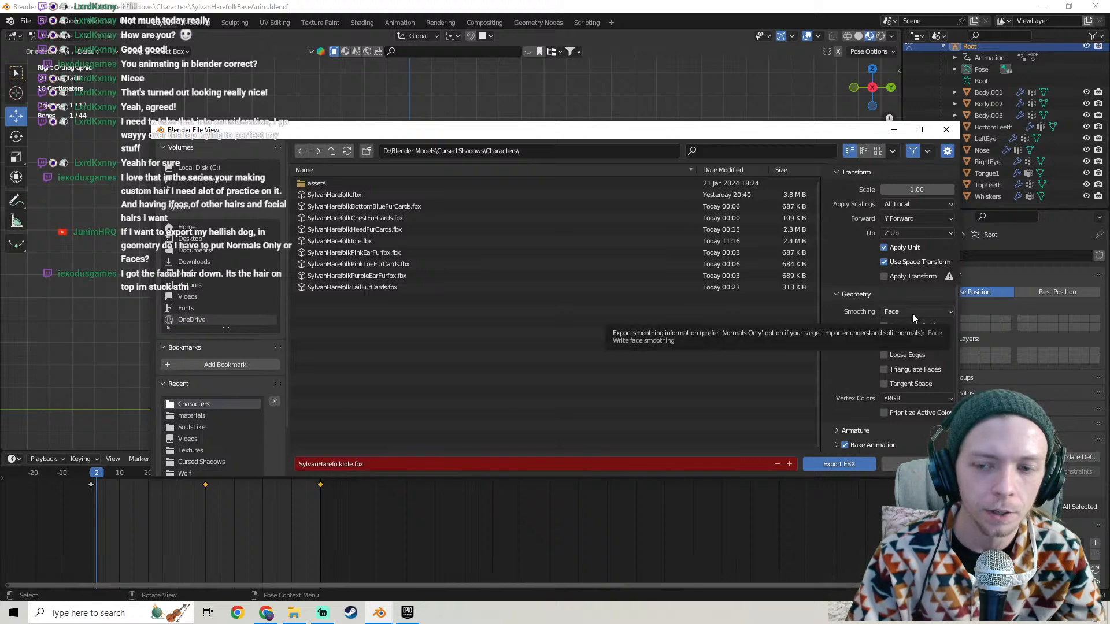
{"action": "left_click", "coordinate": [909, 312]}
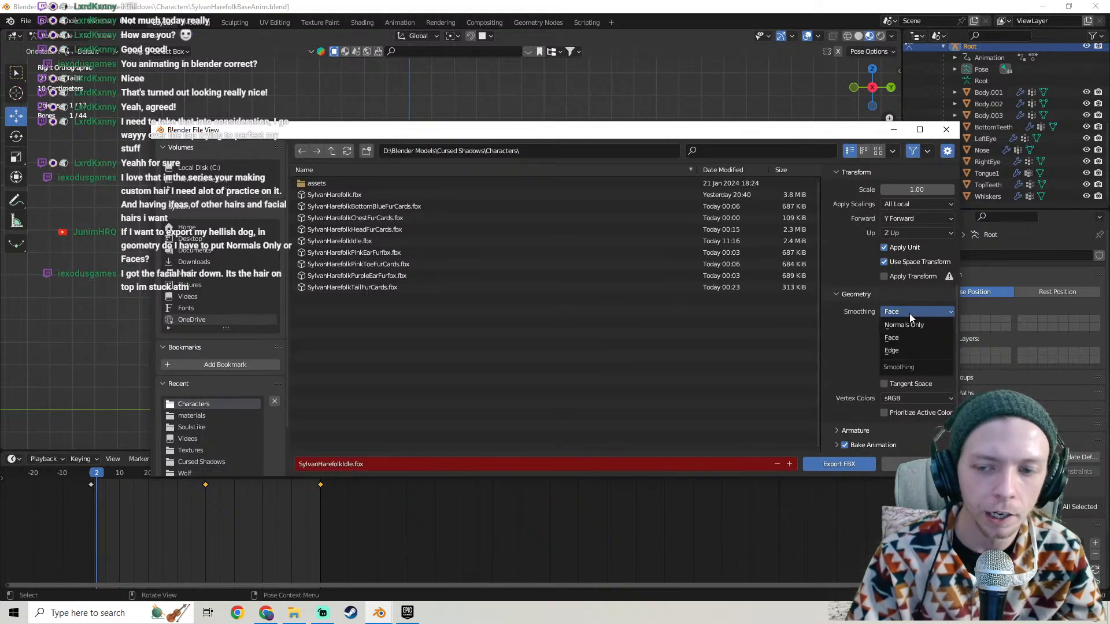
{"action": "left_click", "coordinate": [894, 338]}
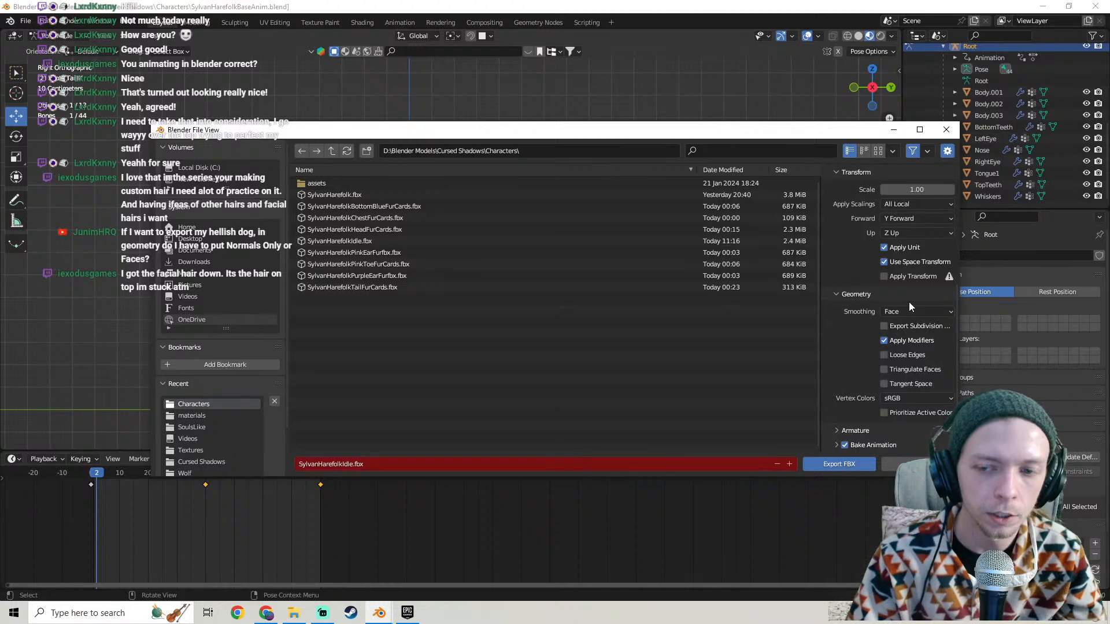
{"action": "left_click", "coordinate": [909, 312]}
{"action": "left_click", "coordinate": [894, 337]}
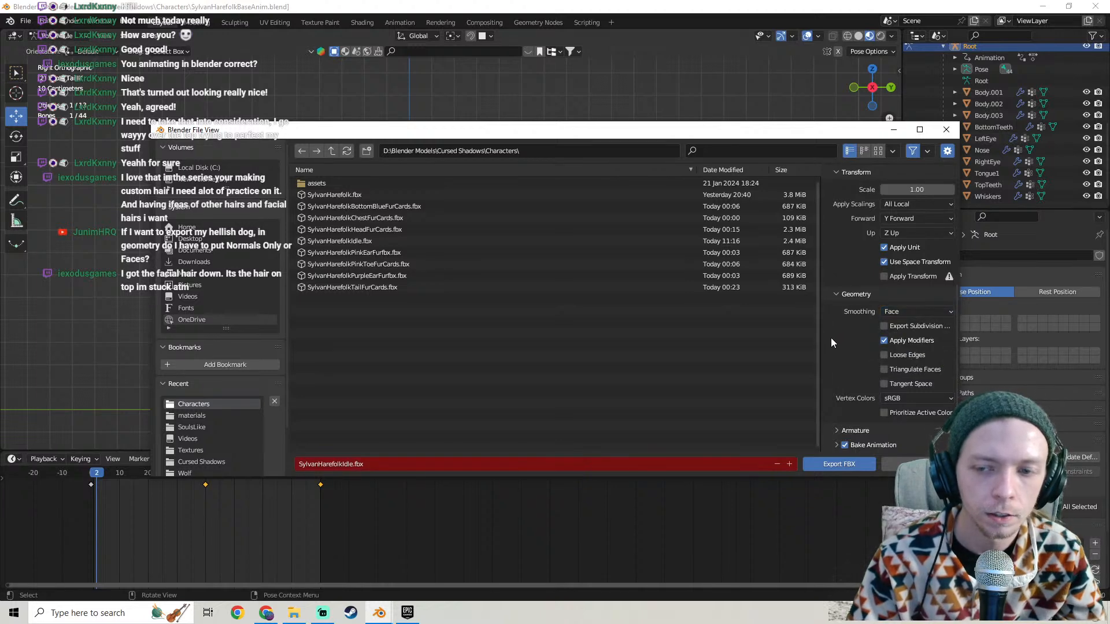
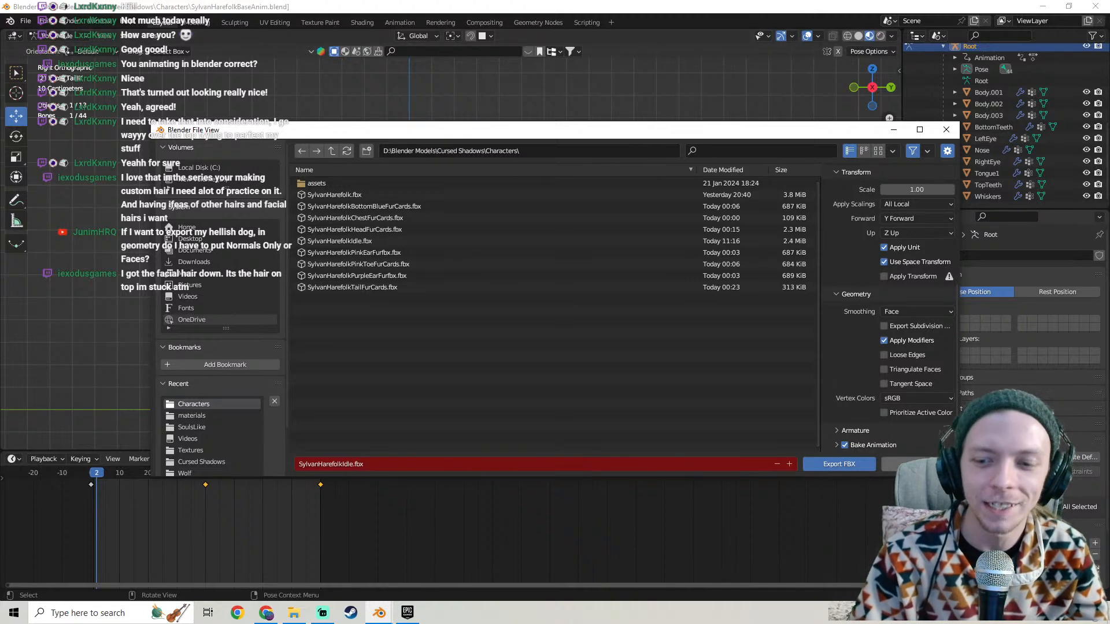
{"action": "left_click", "coordinate": [899, 464]}
Scrub from frame 0 to frame 40 and examine the curled tail pose close up and from a distance.
{"action": "key", "text": "space"}
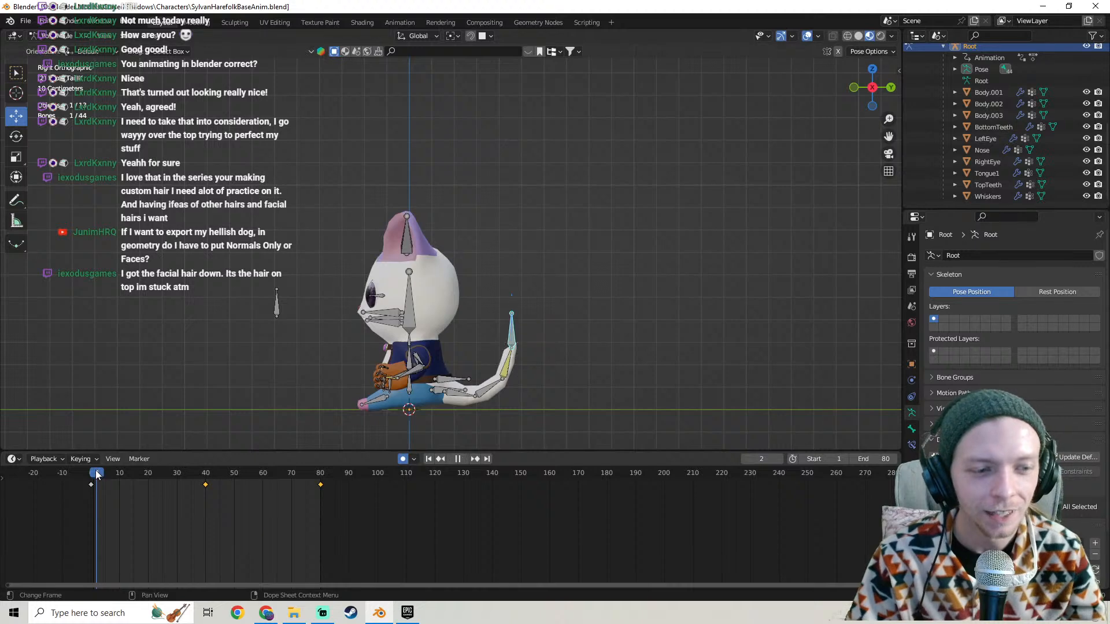
{"action": "left_click", "coordinate": [90, 475]}
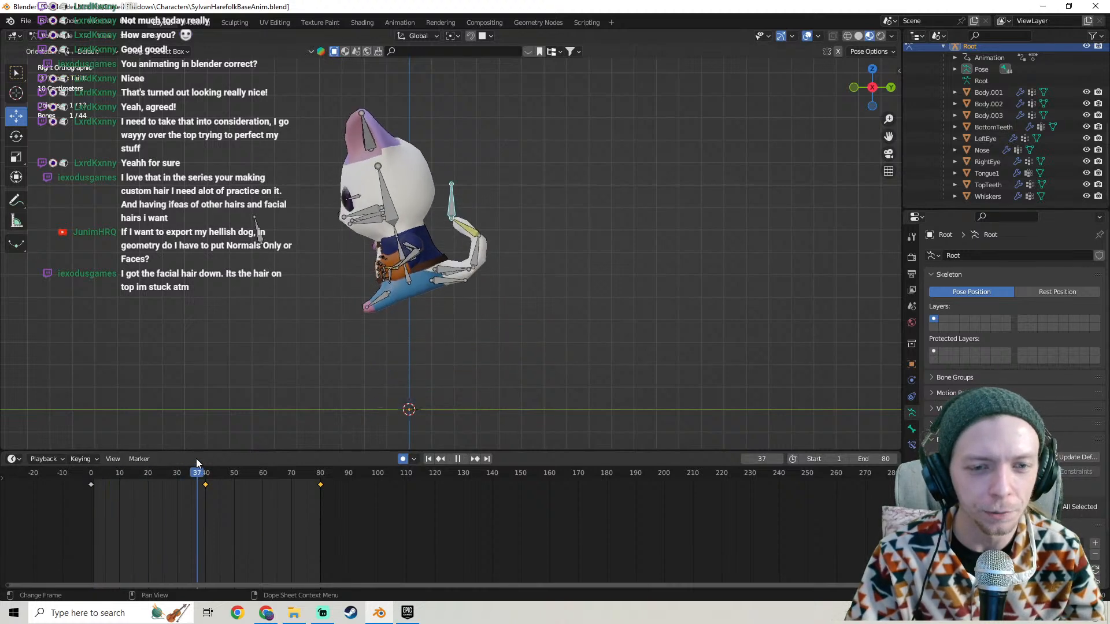
{"action": "left_click_drag", "start_coordinate": [224, 454], "coordinate": [204, 456]}
{"action": "scroll", "coordinate": [441, 217], "scroll_direction": "up", "scroll_amount": 7}
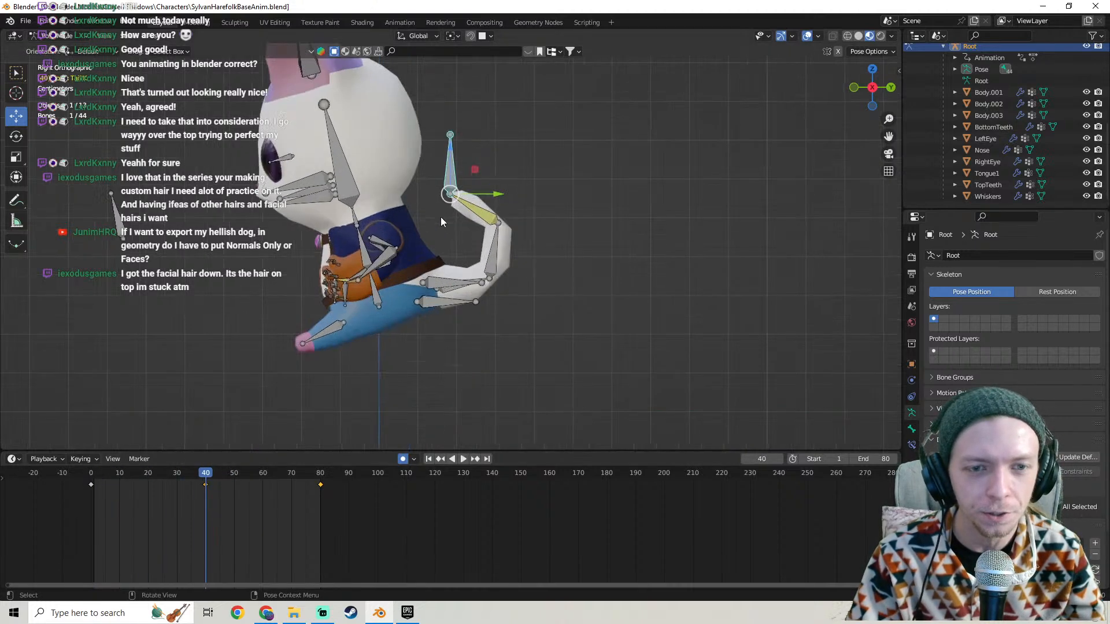
{"action": "scroll", "coordinate": [554, 181], "scroll_direction": "down", "scroll_amount": 10}
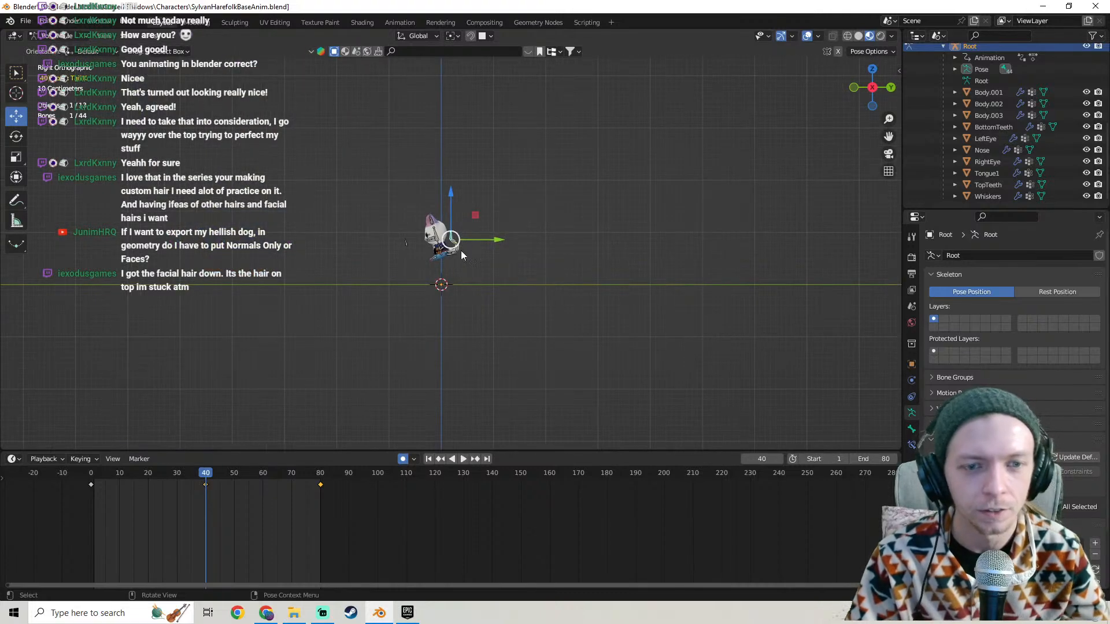
{"action": "scroll", "coordinate": [459, 319], "scroll_direction": "up", "scroll_amount": 3}
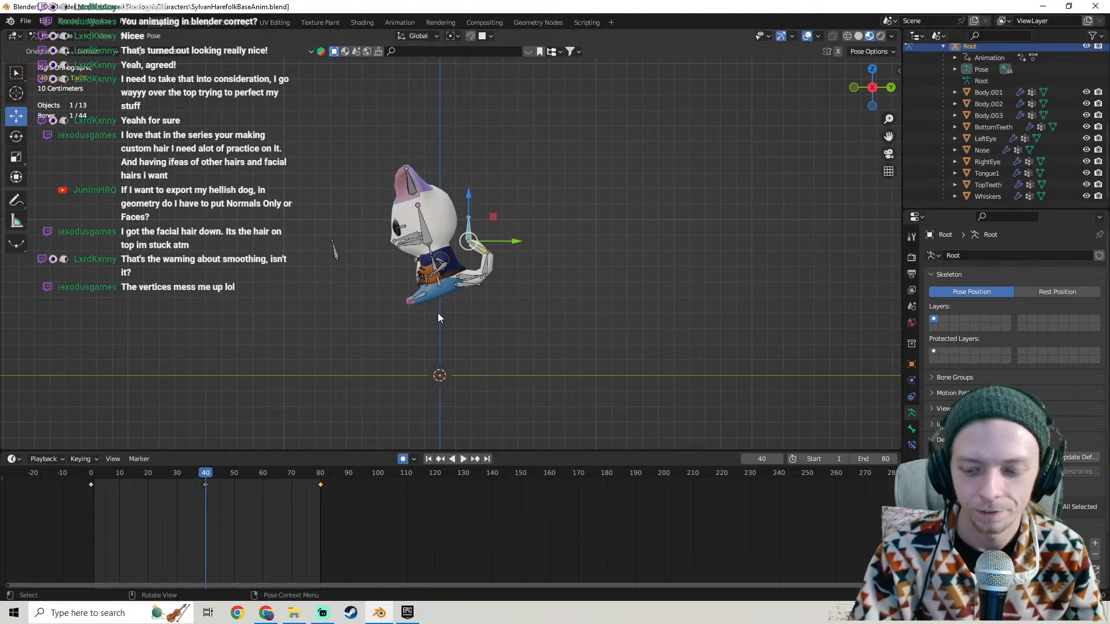
Play and scrub the loop from frame 80 back through its first frames to examine the body and tail motion from the side.
{"action": "key", "text": "Up"}
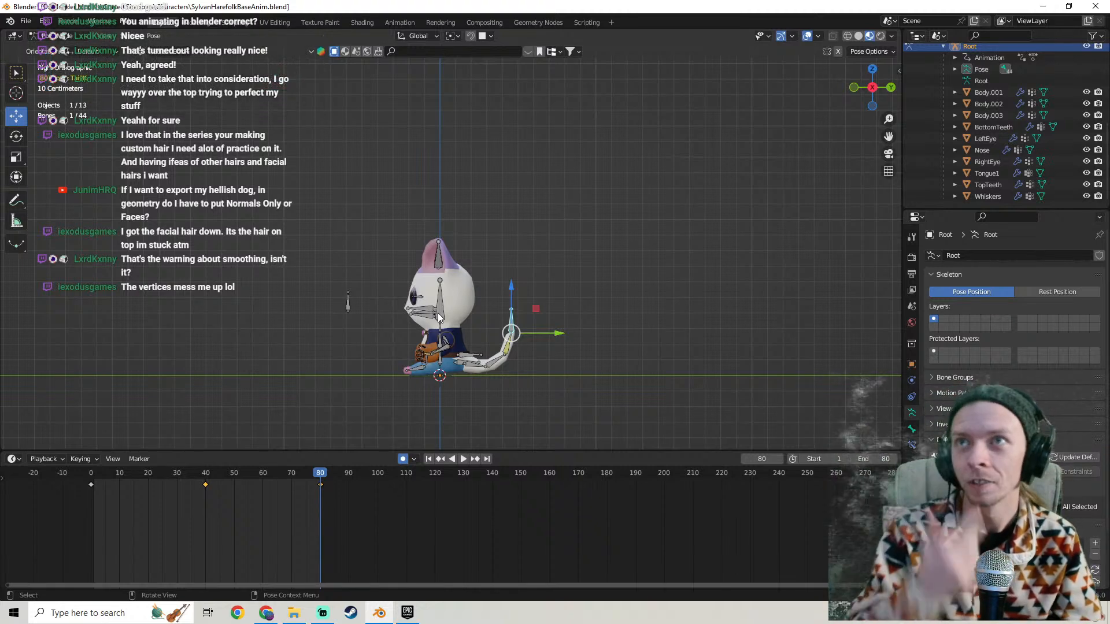
{"action": "scroll", "coordinate": [438, 313], "scroll_direction": "up", "scroll_amount": 5}
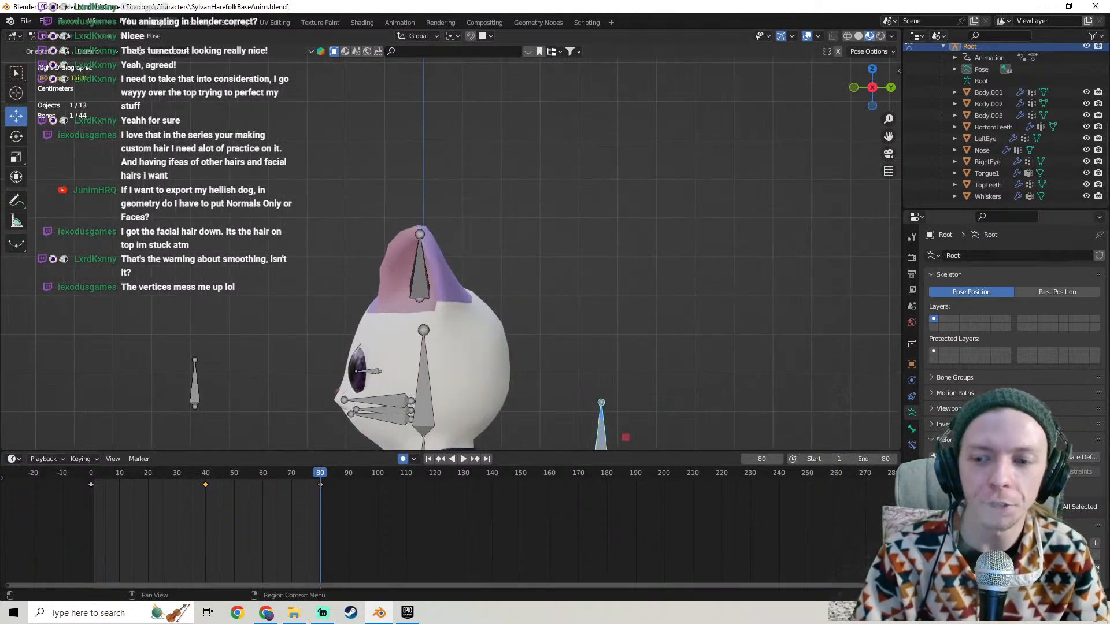
{"action": "scroll", "coordinate": [636, 336], "scroll_direction": "down", "scroll_amount": 4}
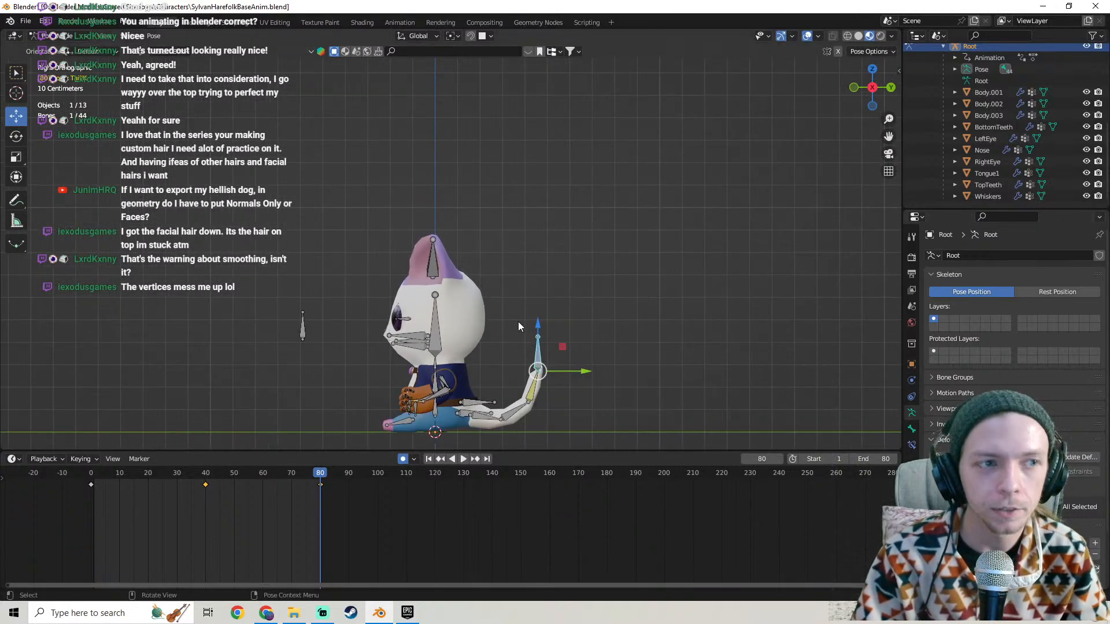
{"action": "scroll", "coordinate": [518, 327], "scroll_direction": "down", "scroll_amount": 1}
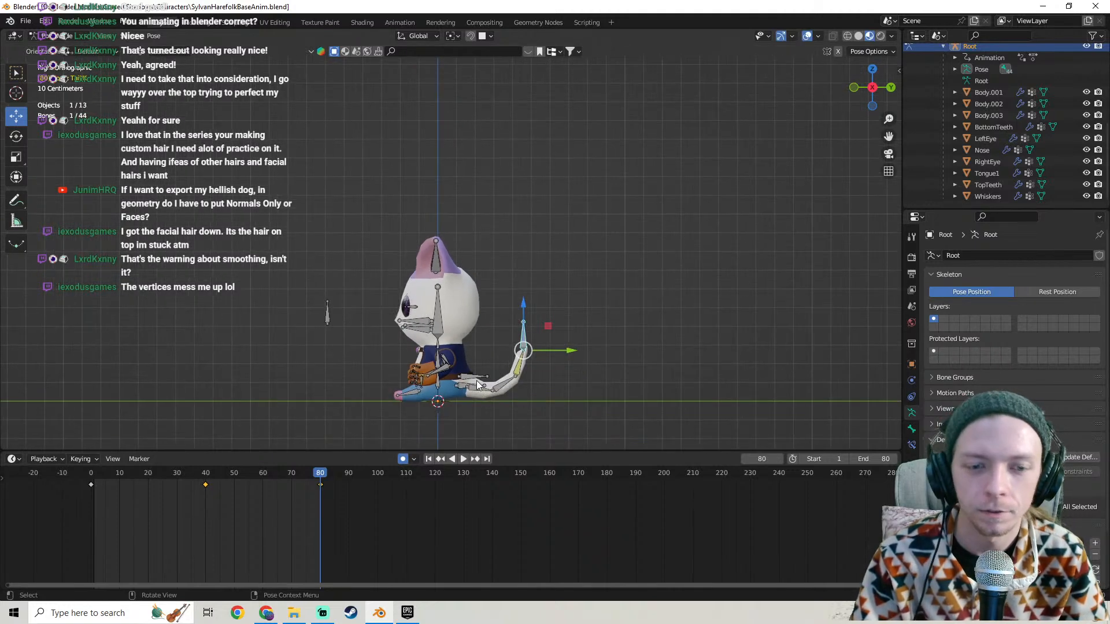
{"action": "left_click", "coordinate": [91, 482]}
{"action": "key", "text": "space"}
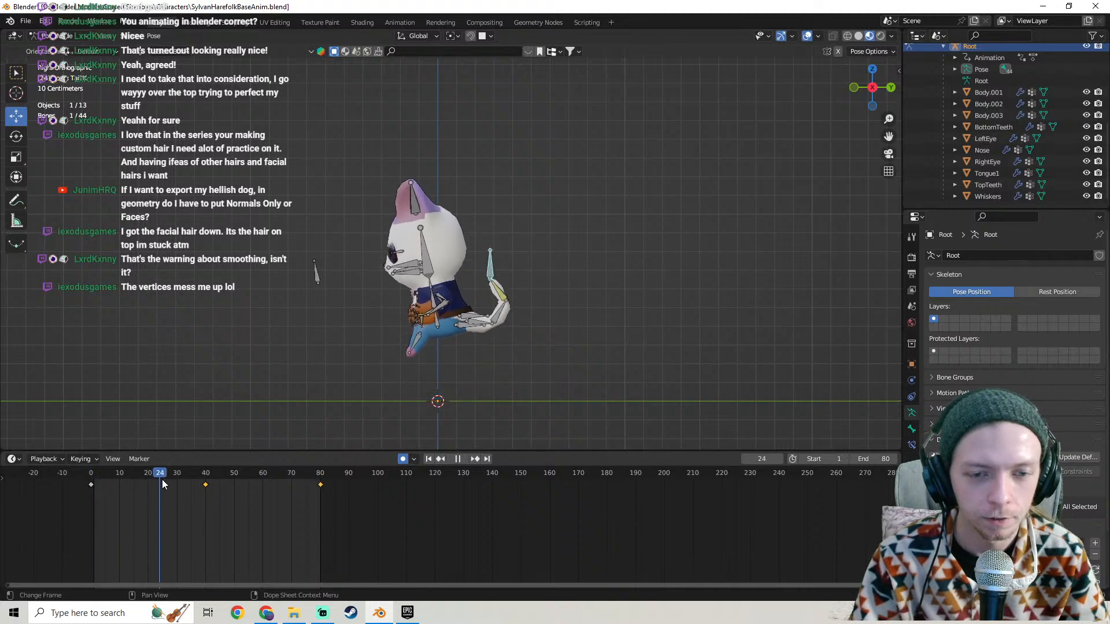
{"action": "key", "text": "space"}
{"action": "left_click_drag", "start_coordinate": [227, 479], "coordinate": [178, 482]}
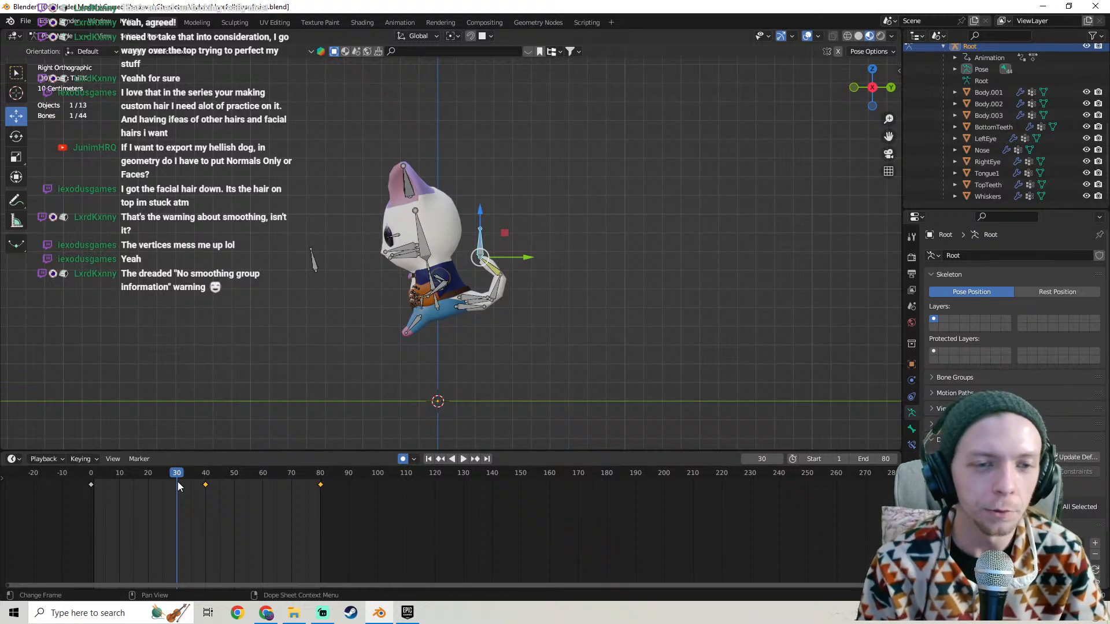
{"action": "left_click", "coordinate": [97, 479]}
{"action": "key", "text": "space"}
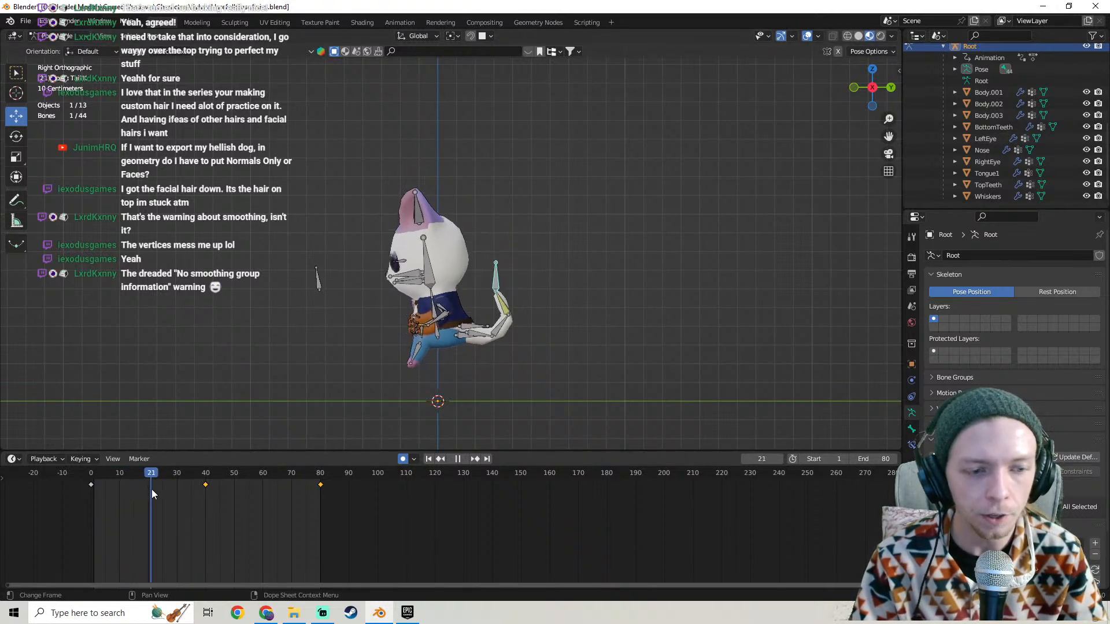
{"action": "left_click_drag", "start_coordinate": [152, 489], "coordinate": [96, 488]}
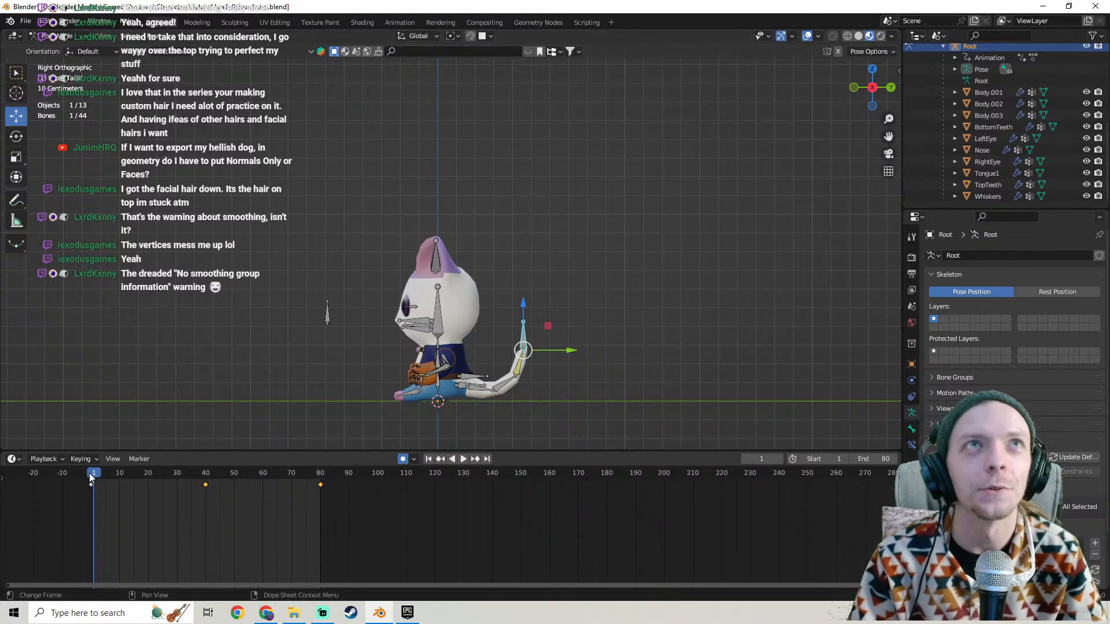
Return to frame 0 and save the file.
{"action": "left_click_drag", "start_coordinate": [97, 481], "coordinate": [89, 444]}
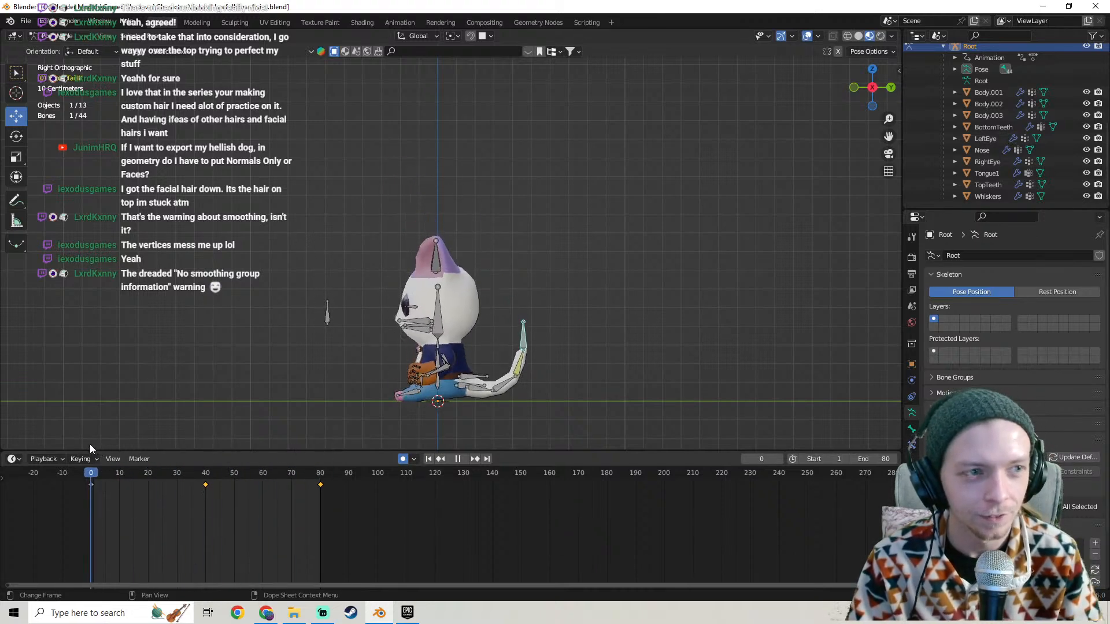
{"action": "left_click", "coordinate": [25, 21]}
{"action": "left_click", "coordinate": [51, 97]}
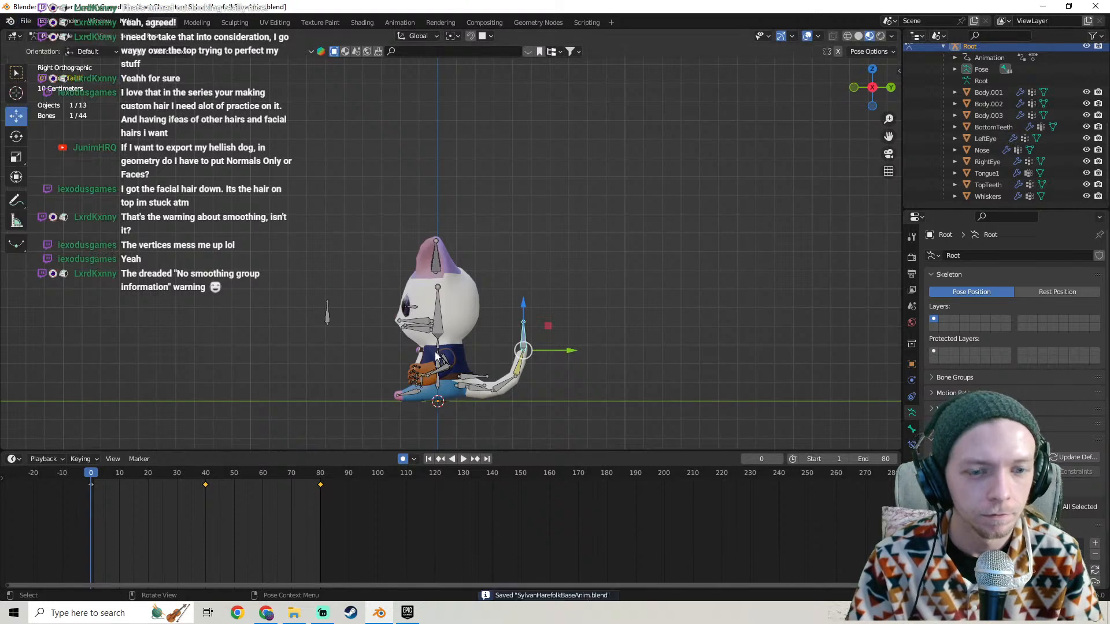
Select the left and right hand IK bones together and face the character from the front.
{"action": "scroll", "coordinate": [426, 333], "scroll_direction": "up", "scroll_amount": 4}
{"action": "key", "text": "KP_1"}
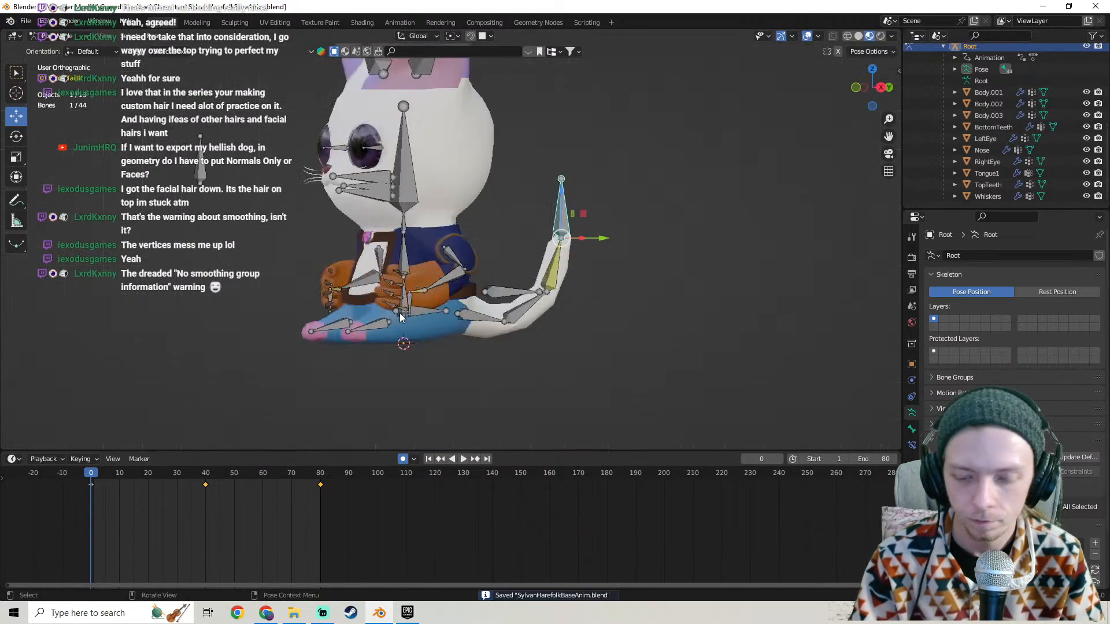
{"action": "scroll", "coordinate": [505, 309], "scroll_direction": "up", "scroll_amount": 4}
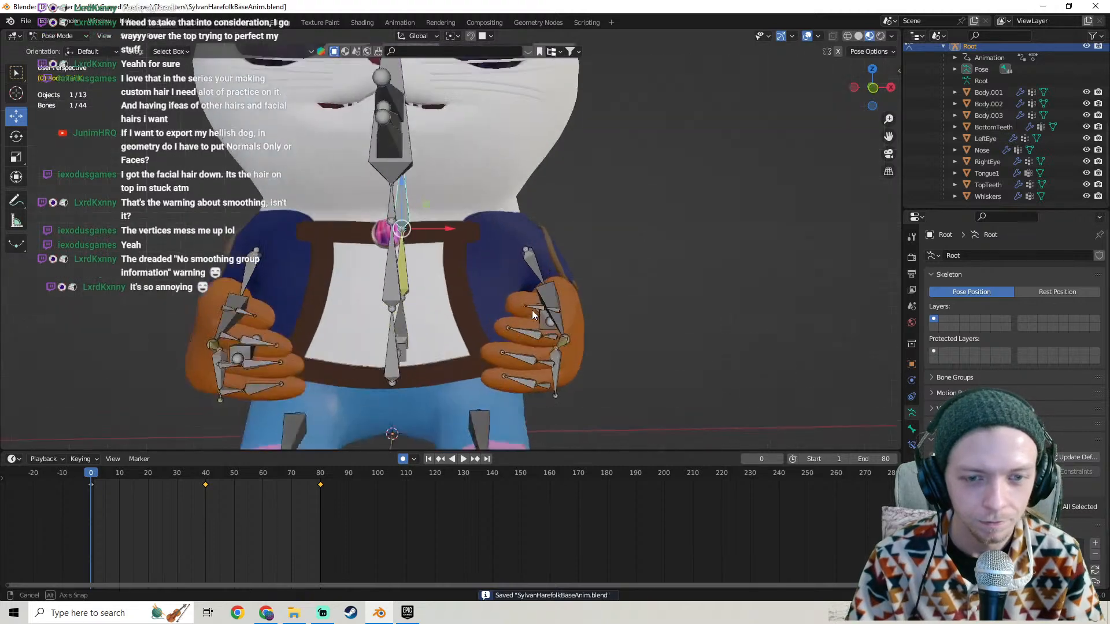
{"action": "middle_click_drag", "start_coordinate": [532, 310], "coordinate": [244, 374]}
{"action": "left_click", "coordinate": [561, 384]}
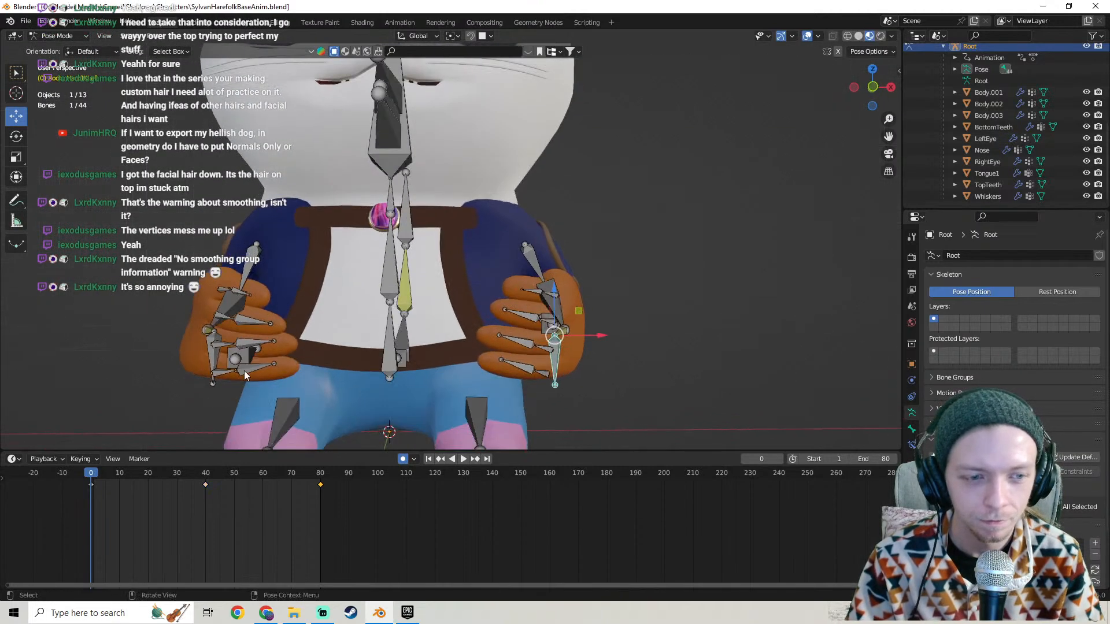
{"action": "scroll", "coordinate": [543, 321], "scroll_direction": "down", "scroll_amount": 3}
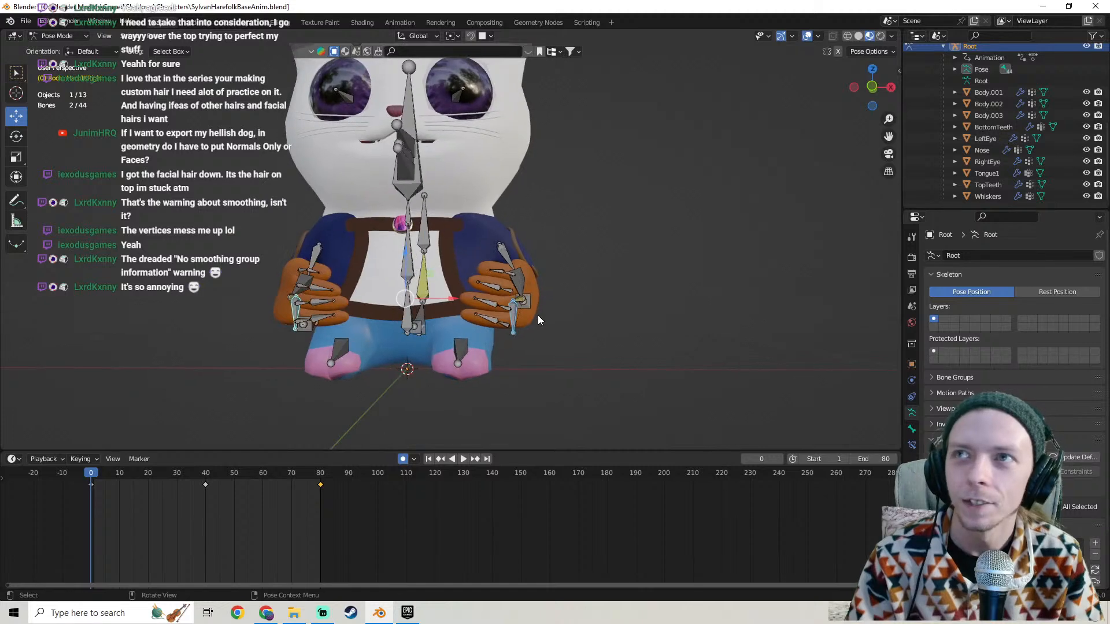
{"action": "key", "text": "KP_1"}
{"action": "scroll", "coordinate": [511, 292], "scroll_direction": "up", "scroll_amount": 3}
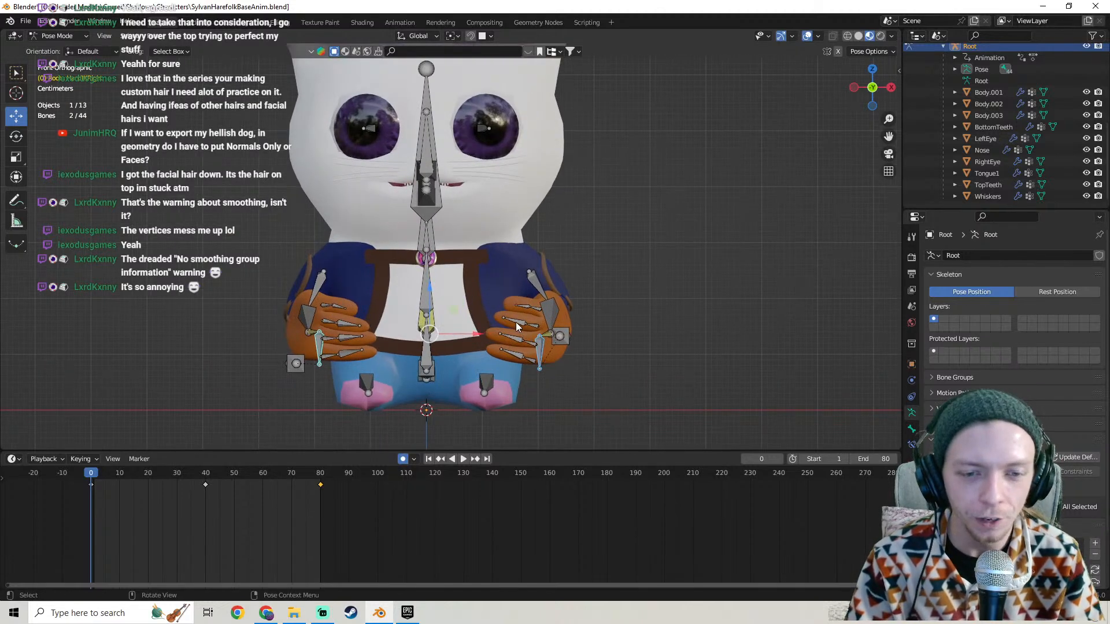
{"action": "middle_click_drag", "start_coordinate": [516, 323], "coordinate": [532, 315], "text": "shift"}
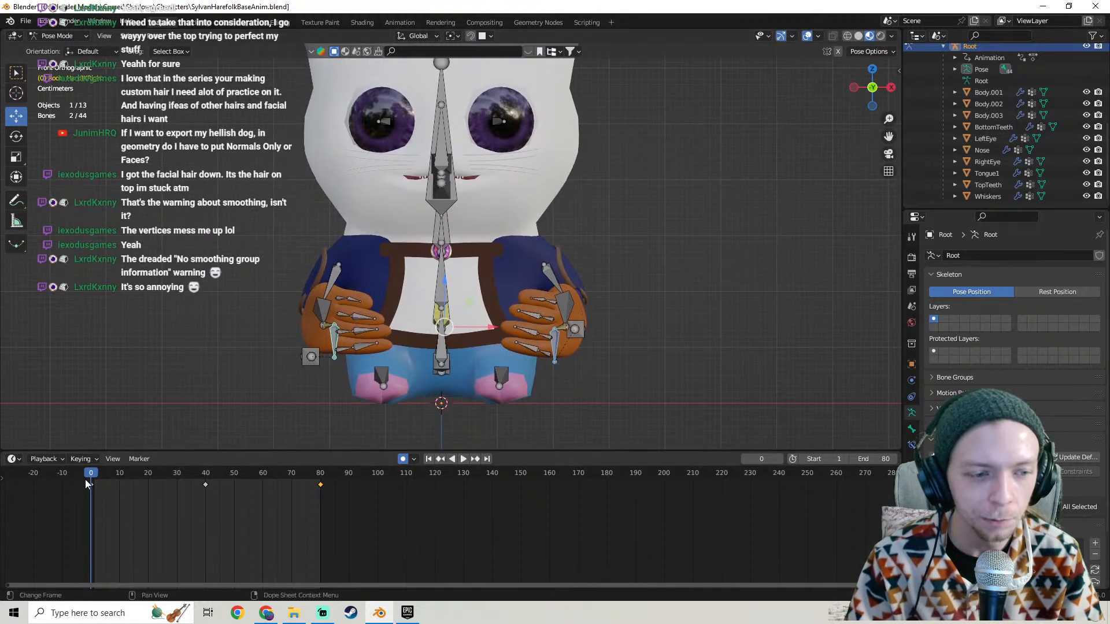
At frame 40, lower both hand IK bones by about 0.040 m along Z.
{"action": "key", "text": "space"}
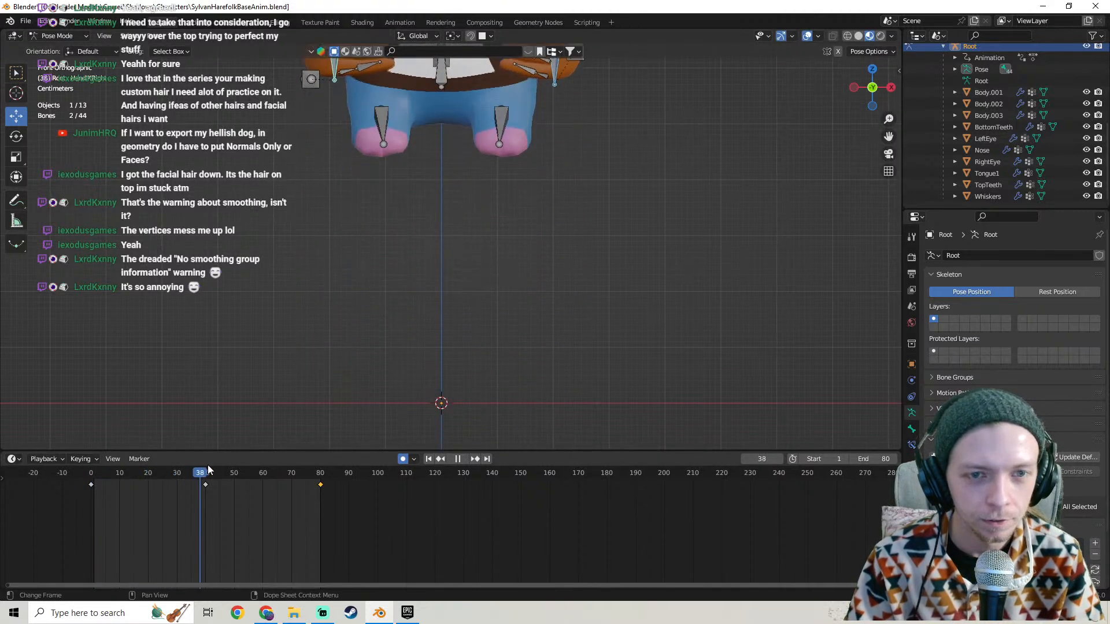
{"action": "mouse_move", "coordinate": [208, 467]}
{"action": "left_mouse_down"}
{"action": "mouse_move", "coordinate": [302, 456]}
{"action": "mouse_move", "coordinate": [206, 458]}
{"action": "left_mouse_up"}
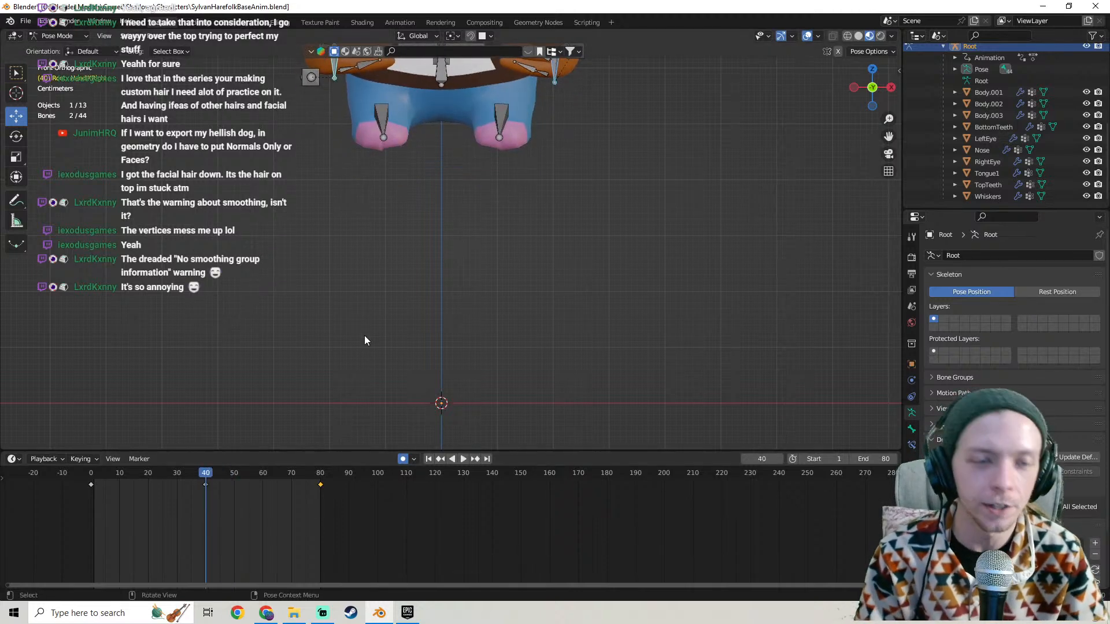
{"action": "scroll", "coordinate": [395, 304], "scroll_direction": "down", "scroll_amount": 3}
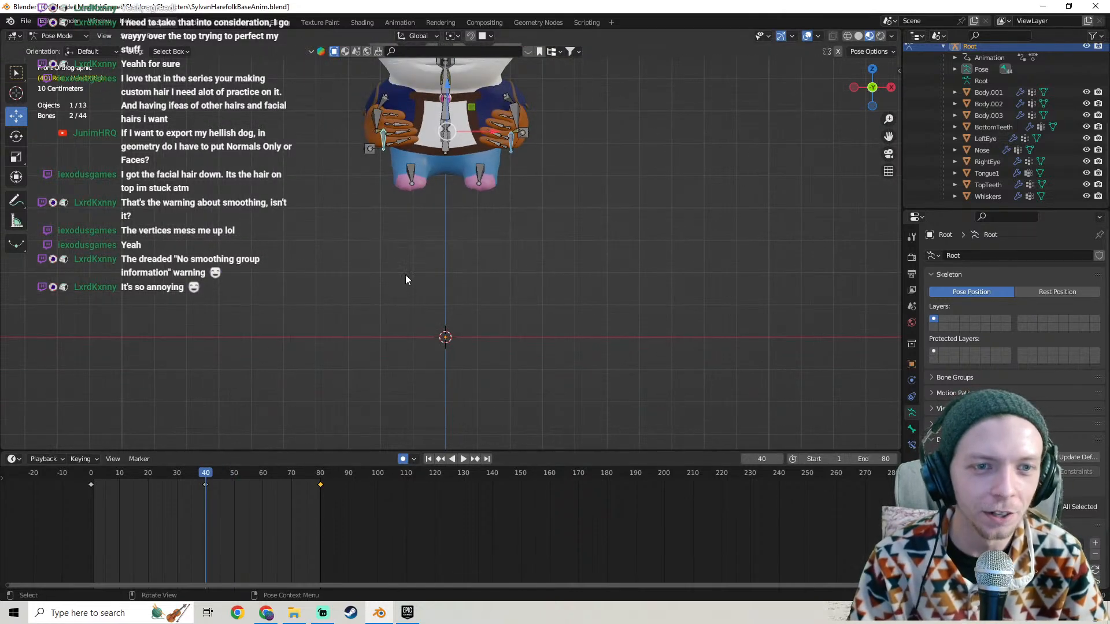
{"action": "left_click_drag", "start_coordinate": [93, 476], "coordinate": [206, 437]}
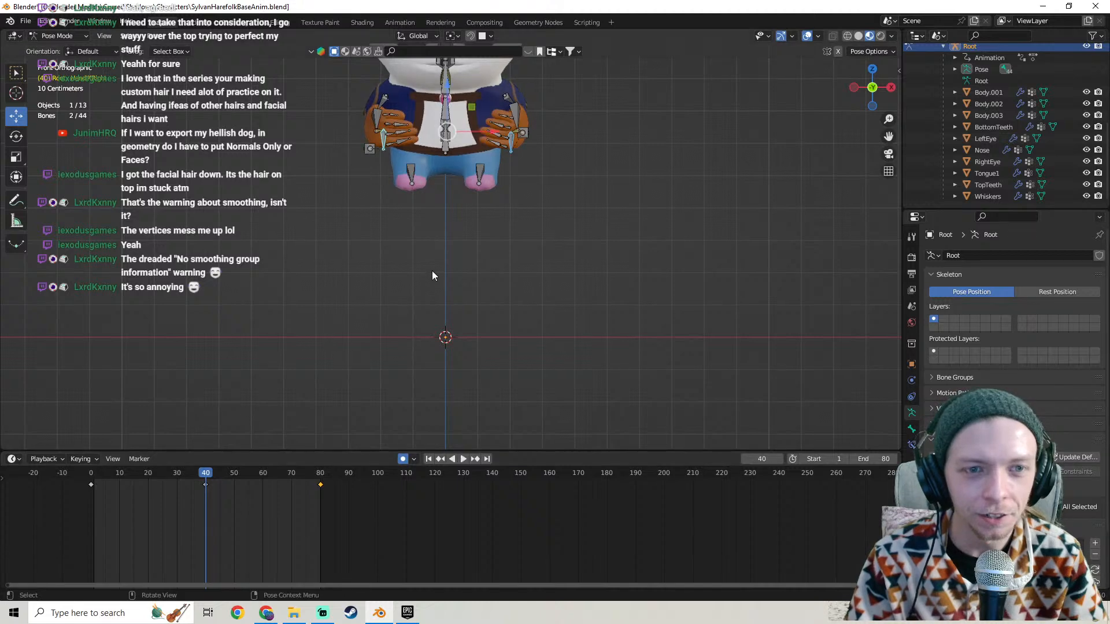
{"action": "middle_click_drag", "start_coordinate": [519, 166], "coordinate": [515, 259], "text": "shift"}
{"action": "scroll", "coordinate": [509, 236], "scroll_direction": "up", "scroll_amount": 2}
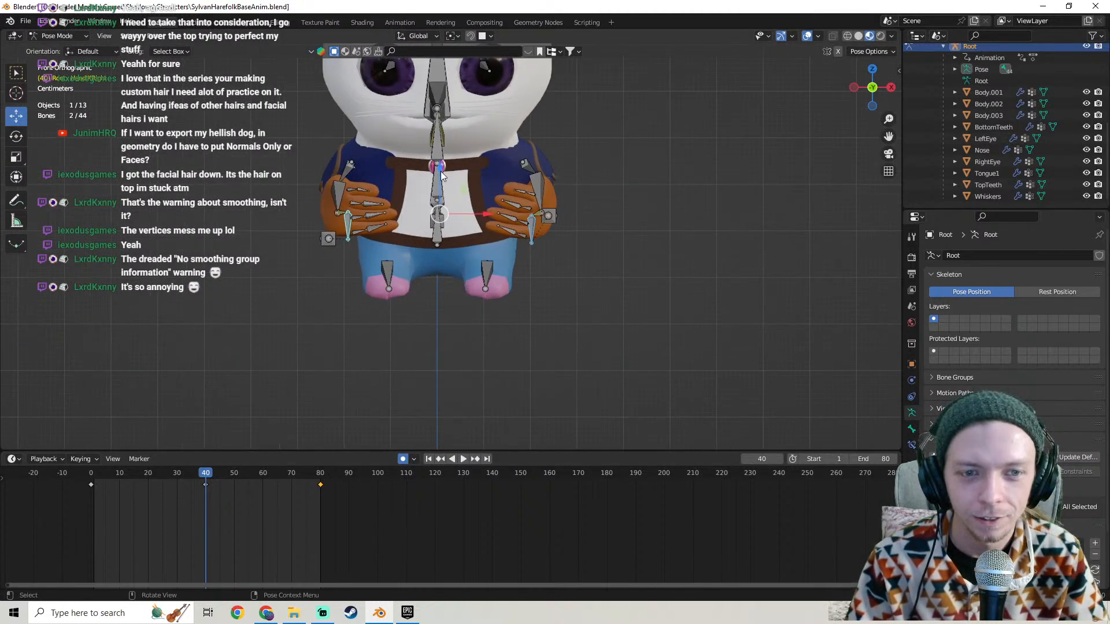
{"action": "left_click_drag", "start_coordinate": [440, 175], "coordinate": [448, 192]}
Play the loop from the start and examine the hand motion from the side, stopping at frame 26.
{"action": "scroll", "coordinate": [601, 277], "scroll_direction": "down", "scroll_amount": 3}
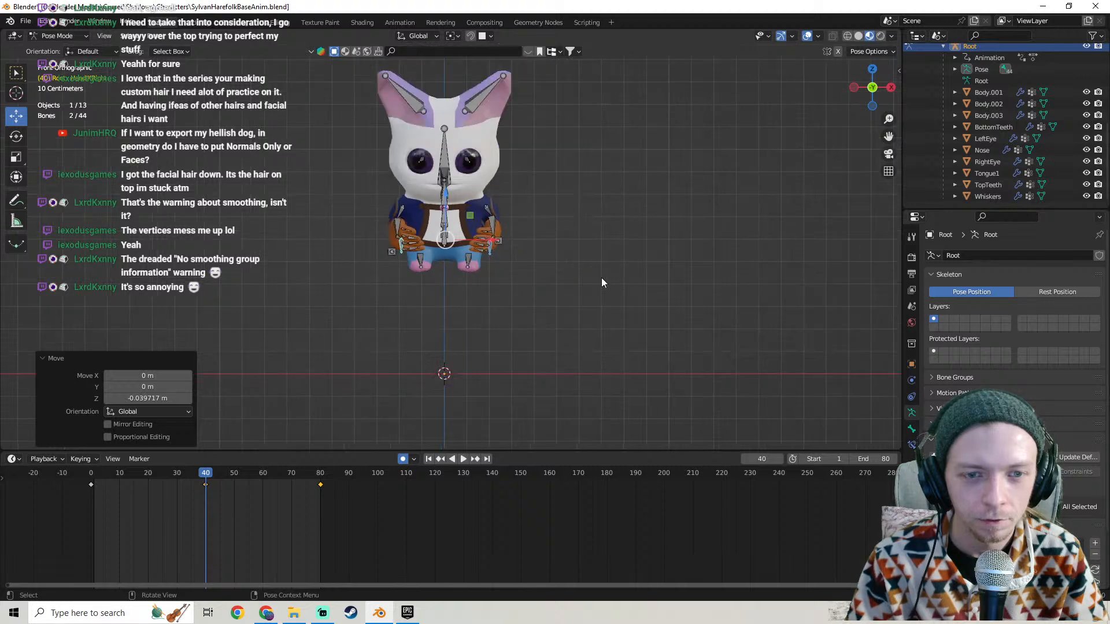
{"action": "middle_click_drag", "start_coordinate": [601, 278], "coordinate": [416, 312]}
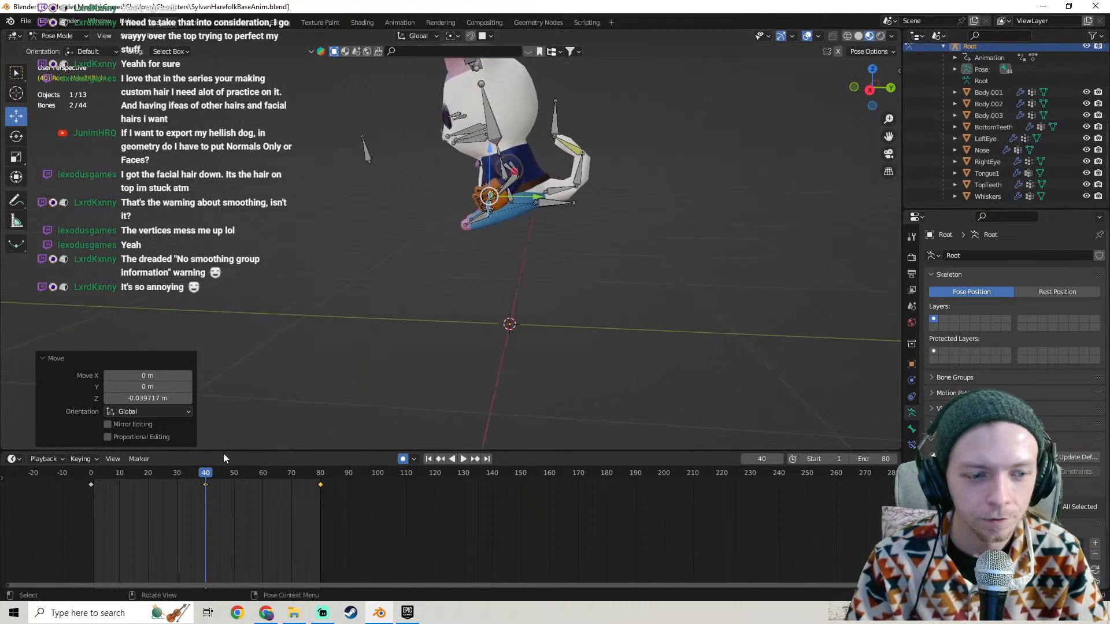
{"action": "left_click_drag", "start_coordinate": [207, 471], "coordinate": [61, 476]}
{"action": "key", "text": "space"}
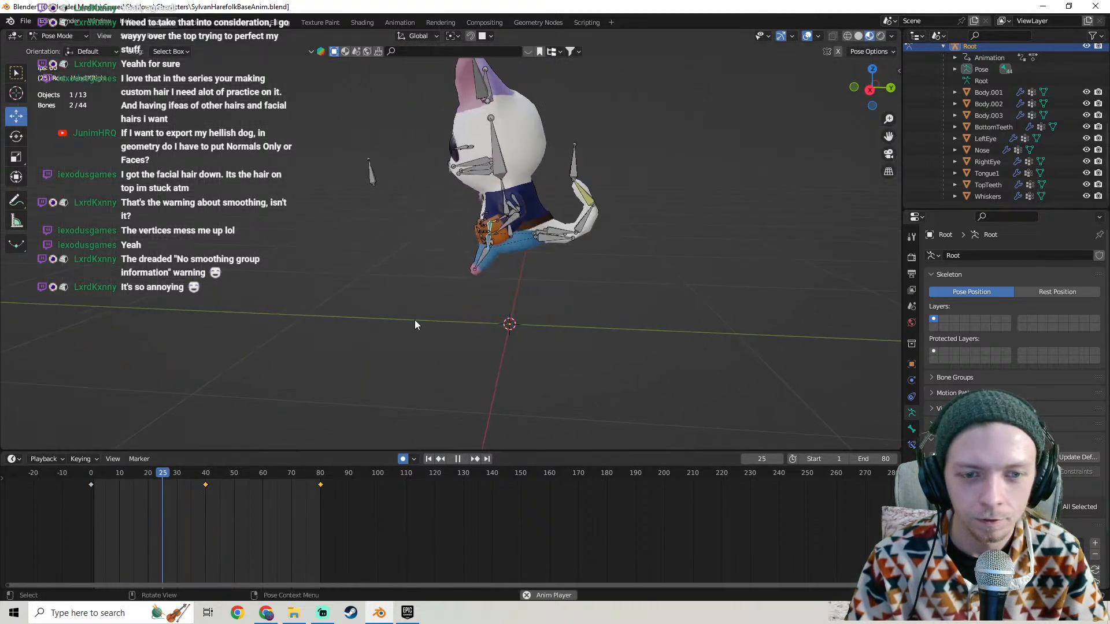
{"action": "middle_click_drag", "start_coordinate": [414, 320], "coordinate": [410, 355]}
{"action": "key", "text": "space"}
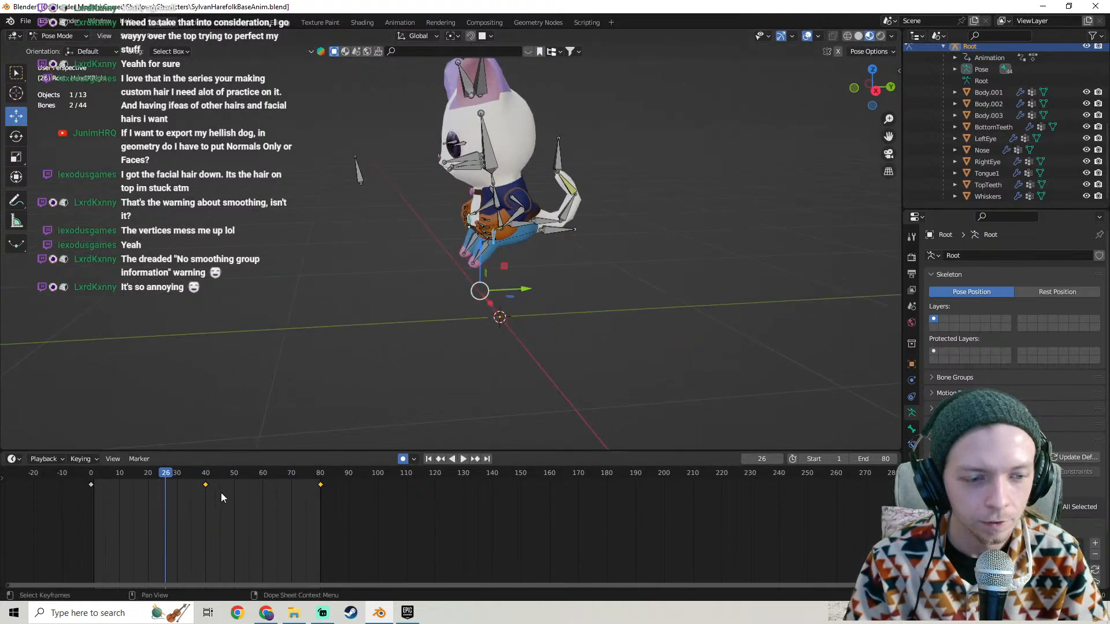
Try the hand bones' frame-40 keyframe at frames 20 and 30, playing each timing, and put it back at frame 40.
{"action": "left_click_drag", "start_coordinate": [206, 485], "coordinate": [147, 489]}
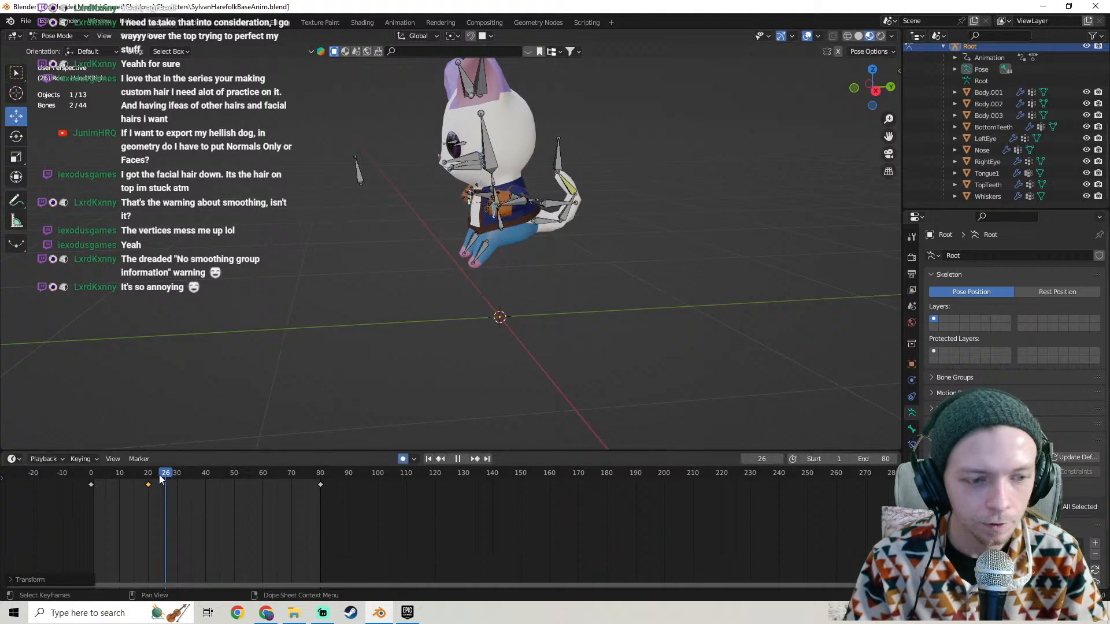
{"action": "key", "text": "space"}
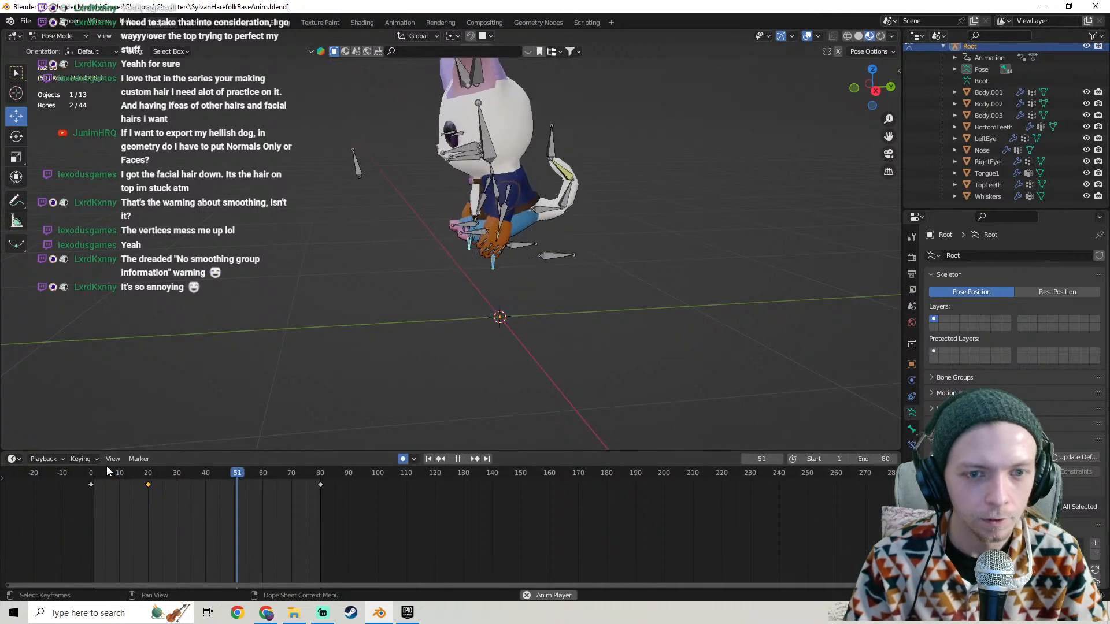
{"action": "left_click", "coordinate": [134, 474]}
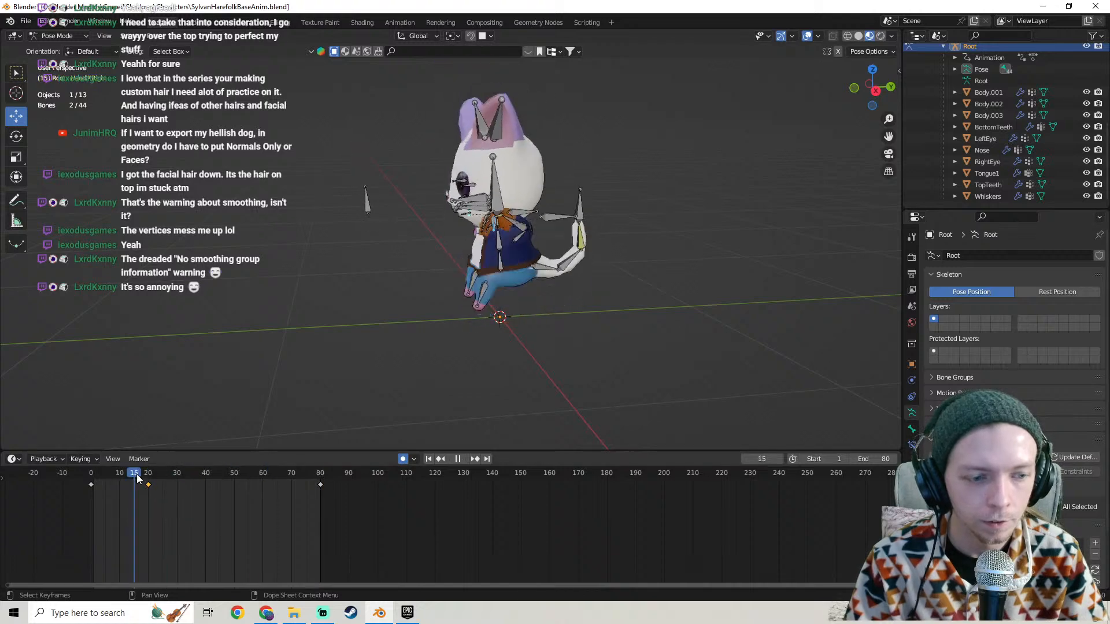
{"action": "left_click_drag", "start_coordinate": [137, 477], "coordinate": [176, 487]}
{"action": "key", "text": "space"}
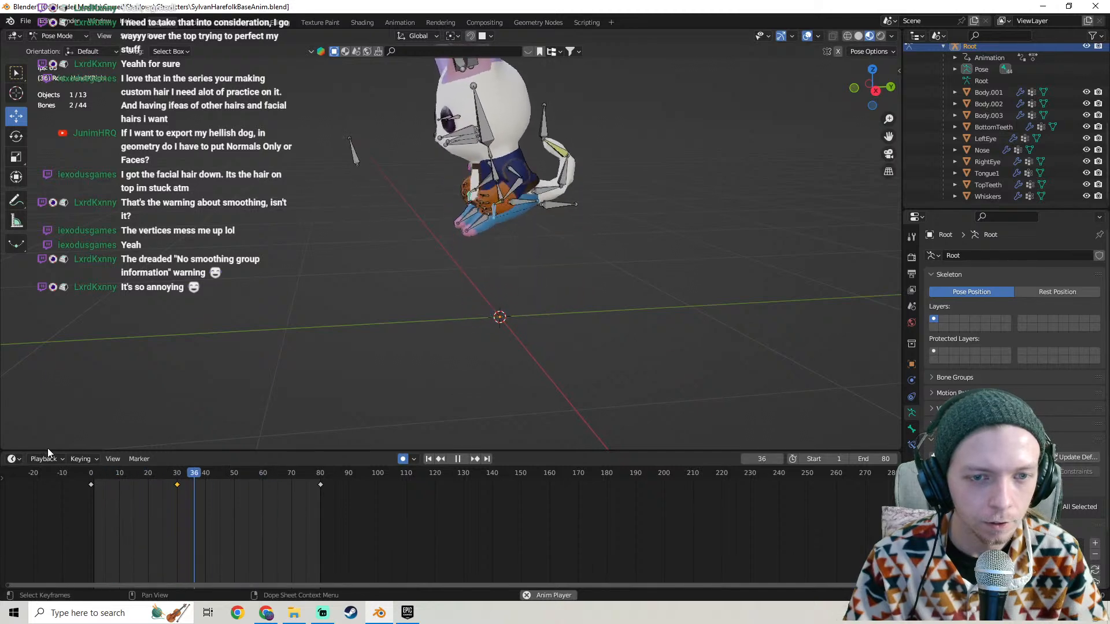
{"action": "key", "text": "space"}
{"action": "left_click_drag", "start_coordinate": [182, 479], "coordinate": [209, 488]}
At frame 10, raise both hand IK bones by about 0.077 m along Z.
{"action": "middle_click_drag", "start_coordinate": [408, 354], "coordinate": [383, 339]}
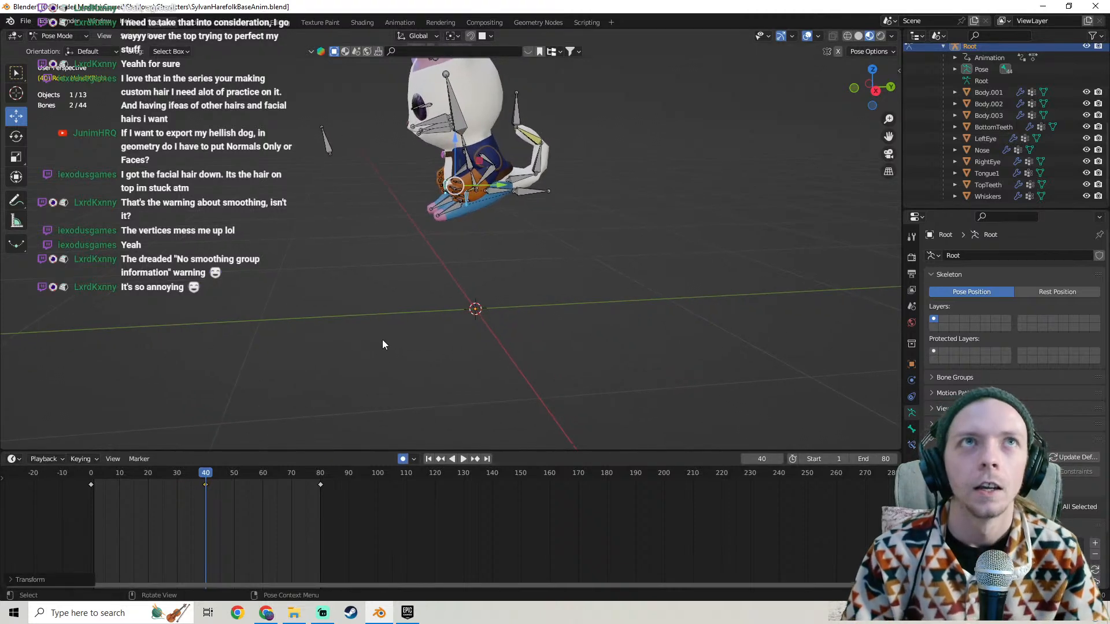
{"action": "key", "text": "KP_3"}
{"action": "scroll", "coordinate": [430, 231], "scroll_direction": "up", "scroll_amount": 4}
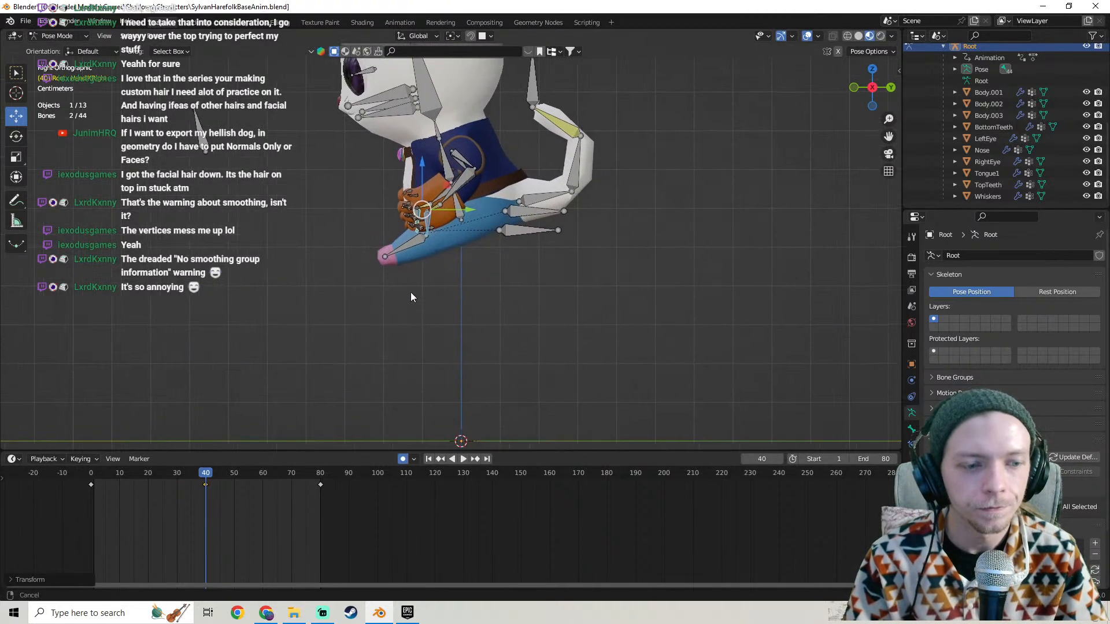
{"action": "key", "text": "space"}
{"action": "mouse_move", "coordinate": [116, 476]}
{"action": "left_mouse_down"}
{"action": "mouse_move", "coordinate": [145, 487]}
{"action": "mouse_move", "coordinate": [119, 488]}
{"action": "left_mouse_up"}
{"action": "left_click_drag", "start_coordinate": [422, 330], "coordinate": [416, 296]}
{"action": "middle_click_drag", "start_coordinate": [416, 296], "coordinate": [431, 313]}
{"action": "key", "text": "KP_3"}
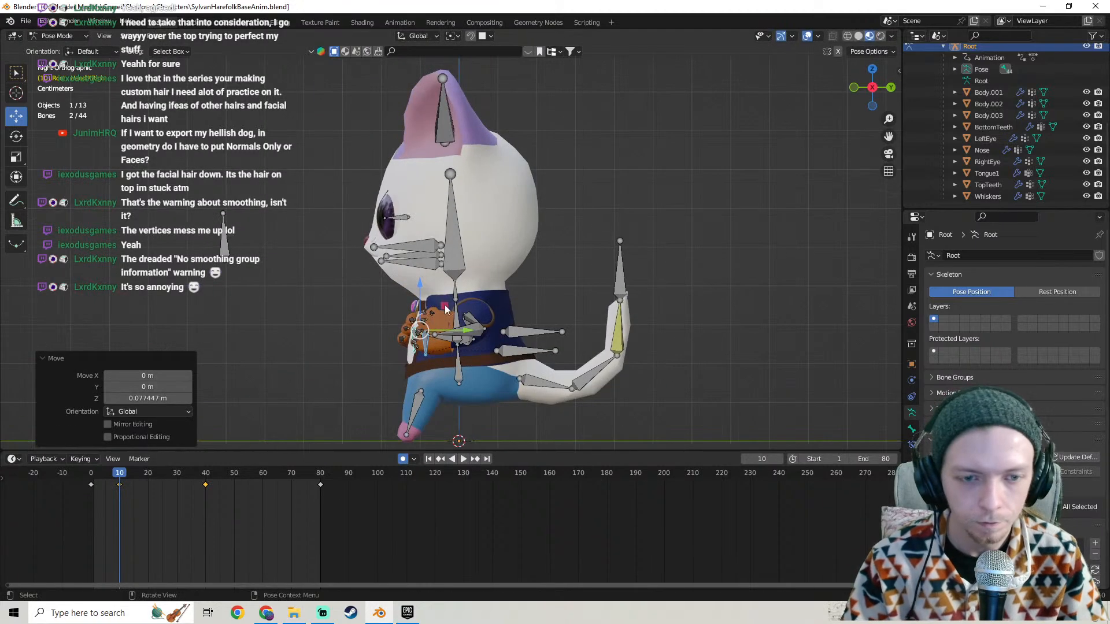
Move both hand IK bones forward about 0.040 m along negative Y at frame 10 and play the loop to check the motion.
{"action": "key", "text": "g"}
{"action": "key", "text": "y"}
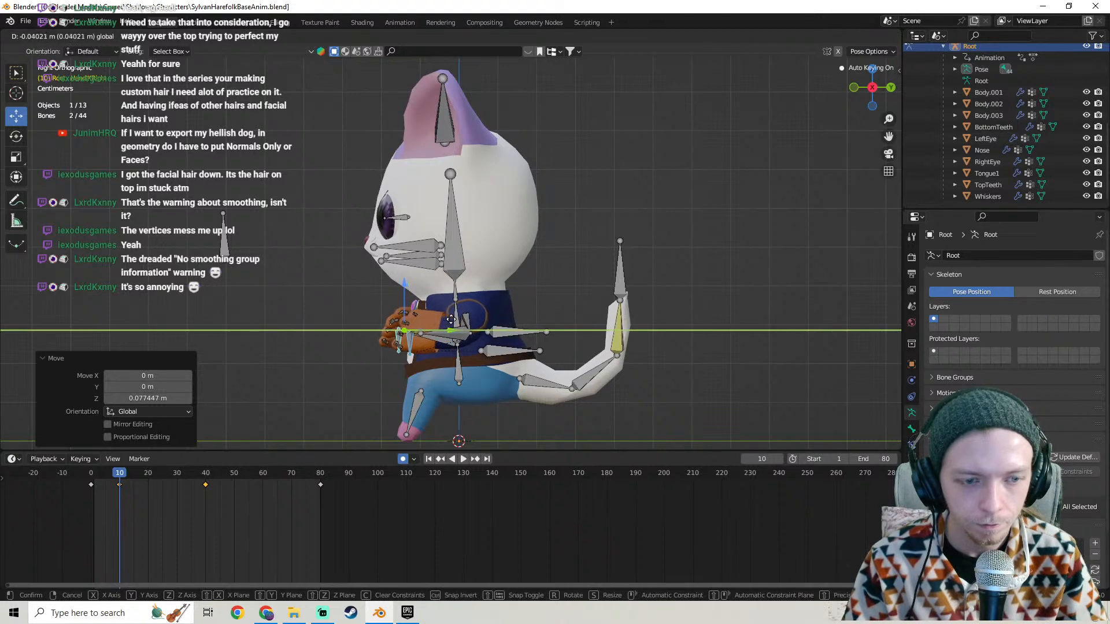
{"action": "left_click", "coordinate": [451, 319]}
{"action": "key", "text": "space"}
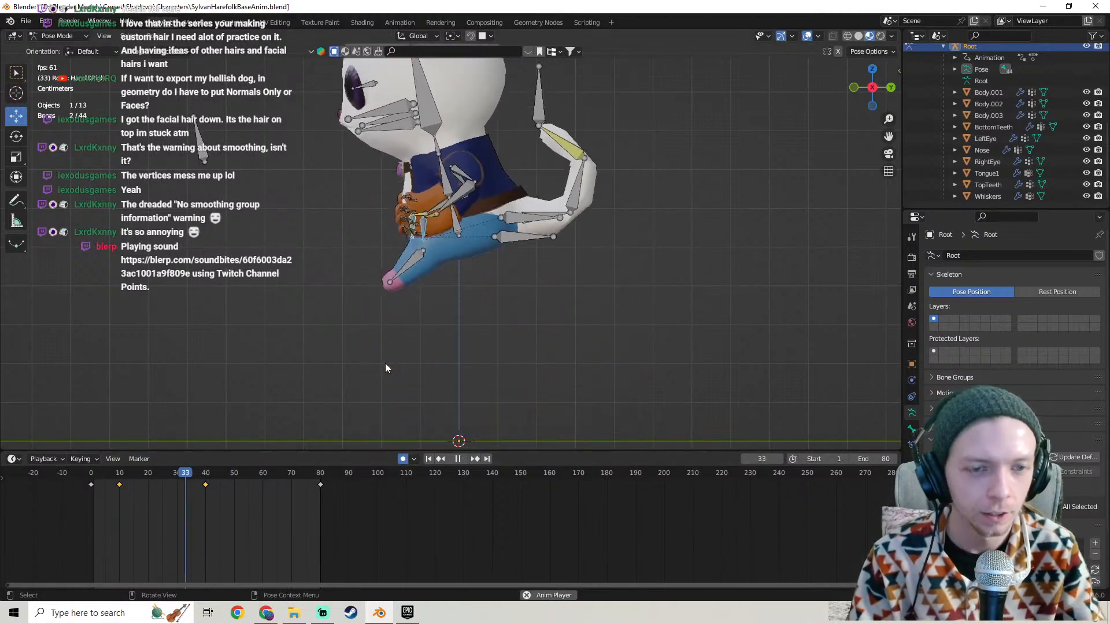
{"action": "key", "text": "space"}
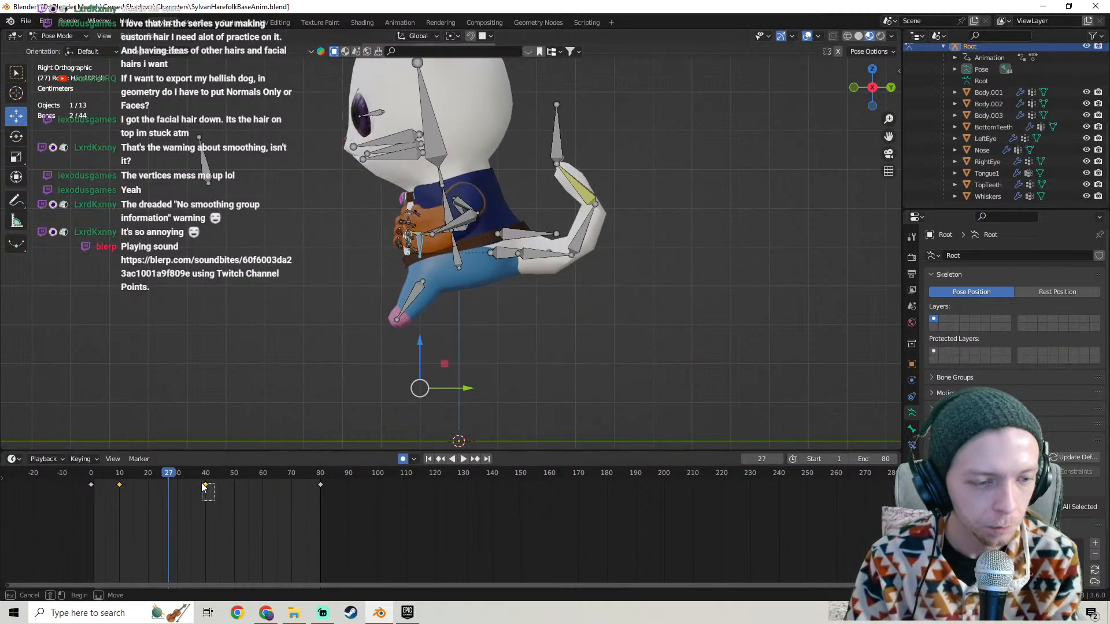
Play and scrub the loop from the side to examine the hand motion.
{"action": "left_click_drag", "start_coordinate": [203, 488], "coordinate": [199, 484]}
{"action": "key", "text": "space"}
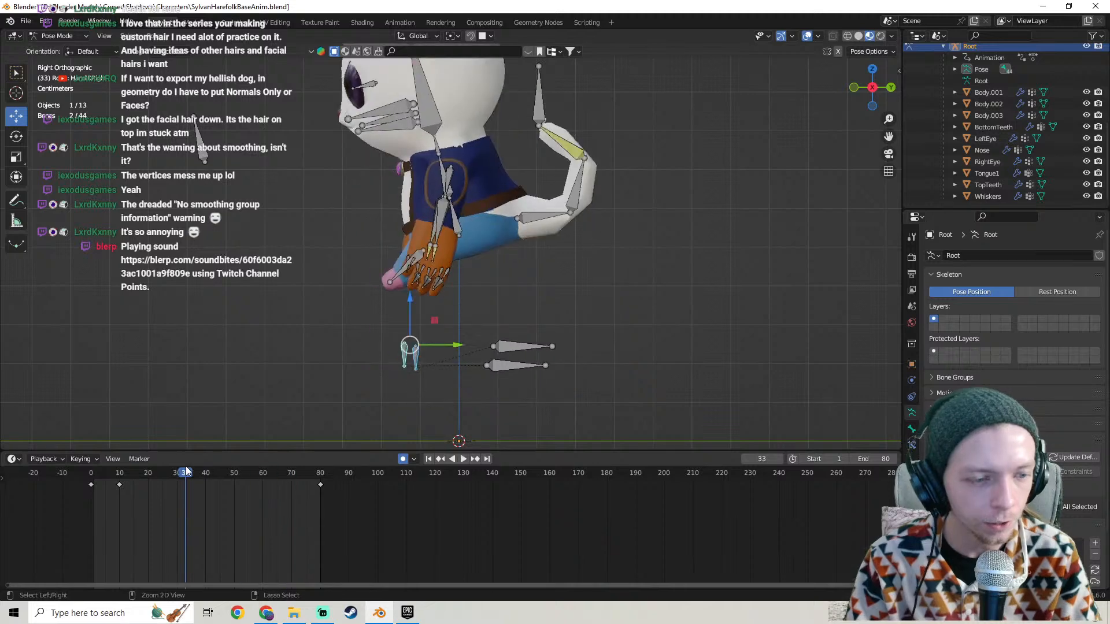
{"action": "key", "text": "Escape"}
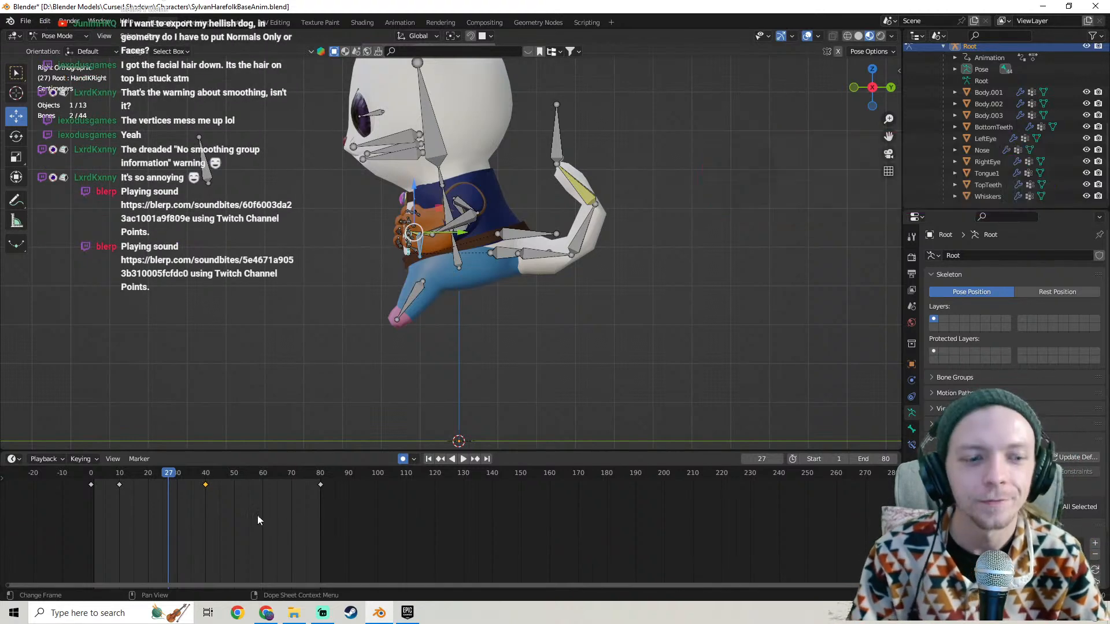
{"action": "left_click_drag", "start_coordinate": [168, 481], "coordinate": [276, 475]}
{"action": "key", "text": "space"}
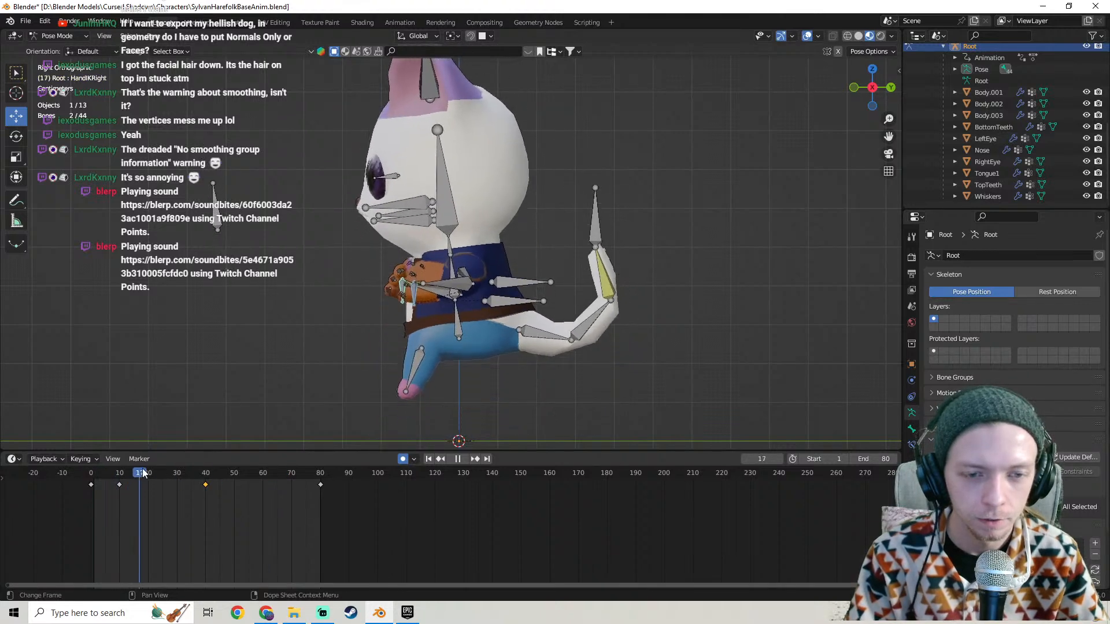
Rewind the animation to frame 0, stop playback and save the file.
{"action": "left_click_drag", "start_coordinate": [169, 462], "coordinate": [82, 484]}
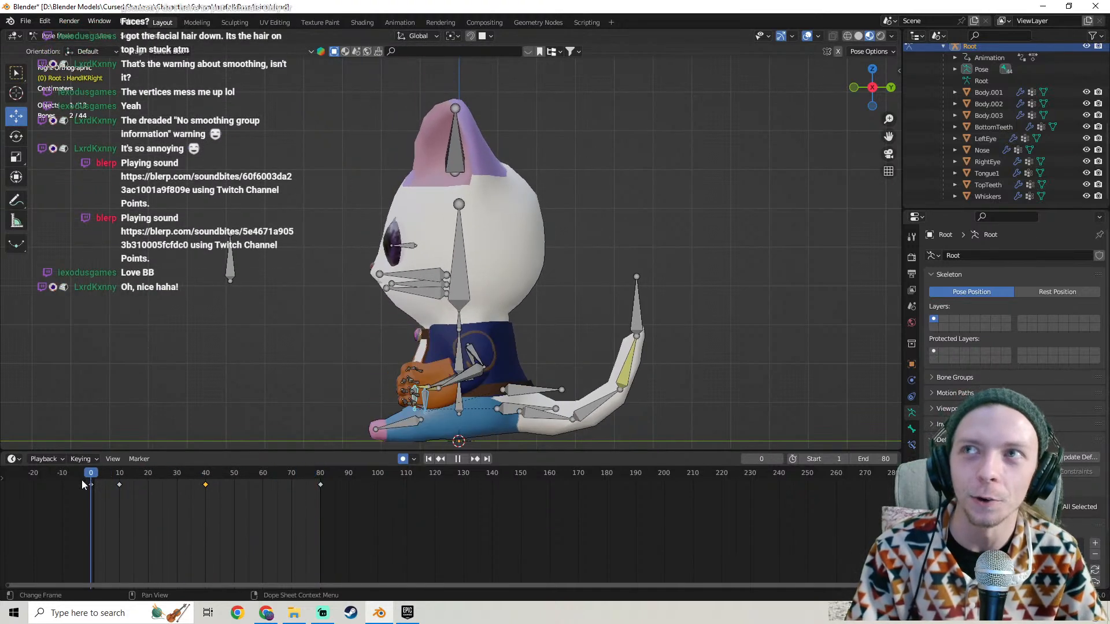
{"action": "key", "text": "Escape"}
{"action": "scroll", "coordinate": [294, 302], "scroll_direction": "down", "scroll_amount": 2}
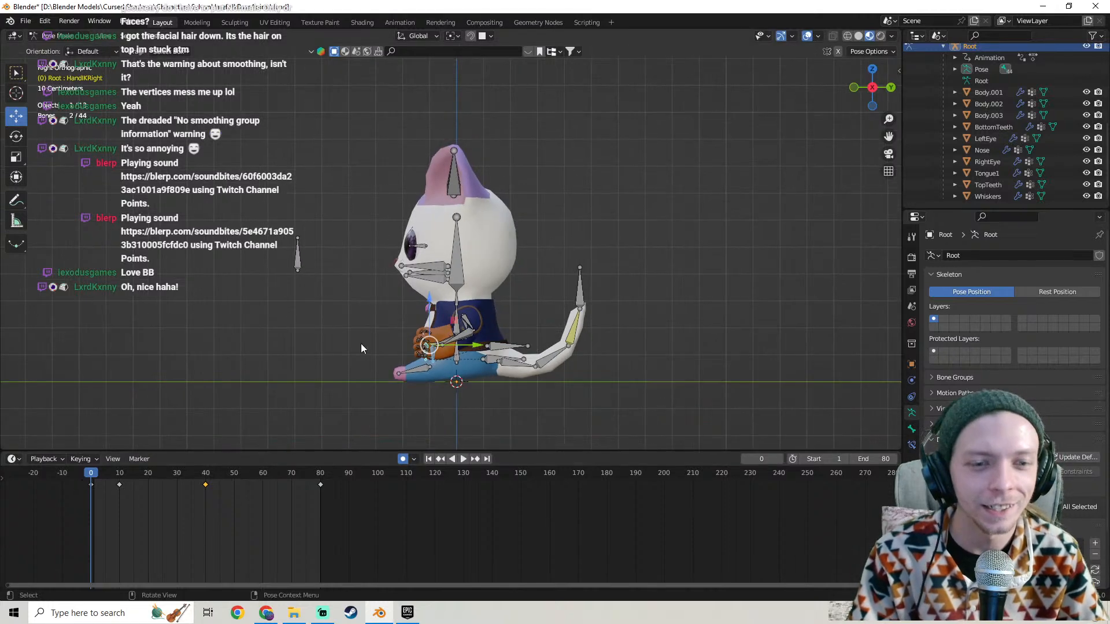
{"action": "left_click", "coordinate": [26, 23]}
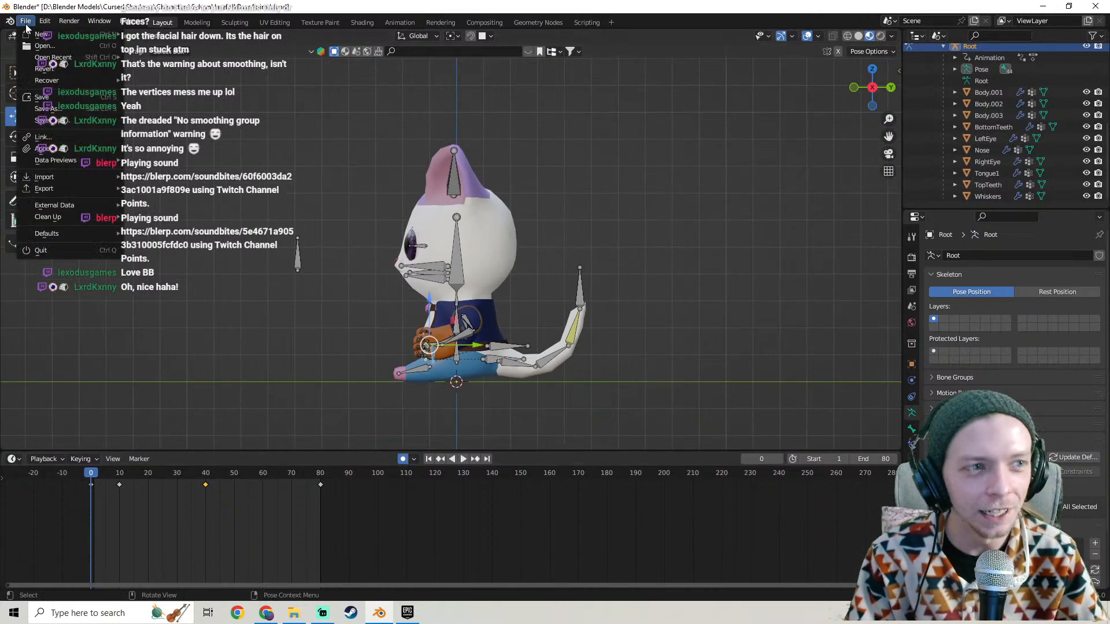
{"action": "left_click", "coordinate": [46, 97]}
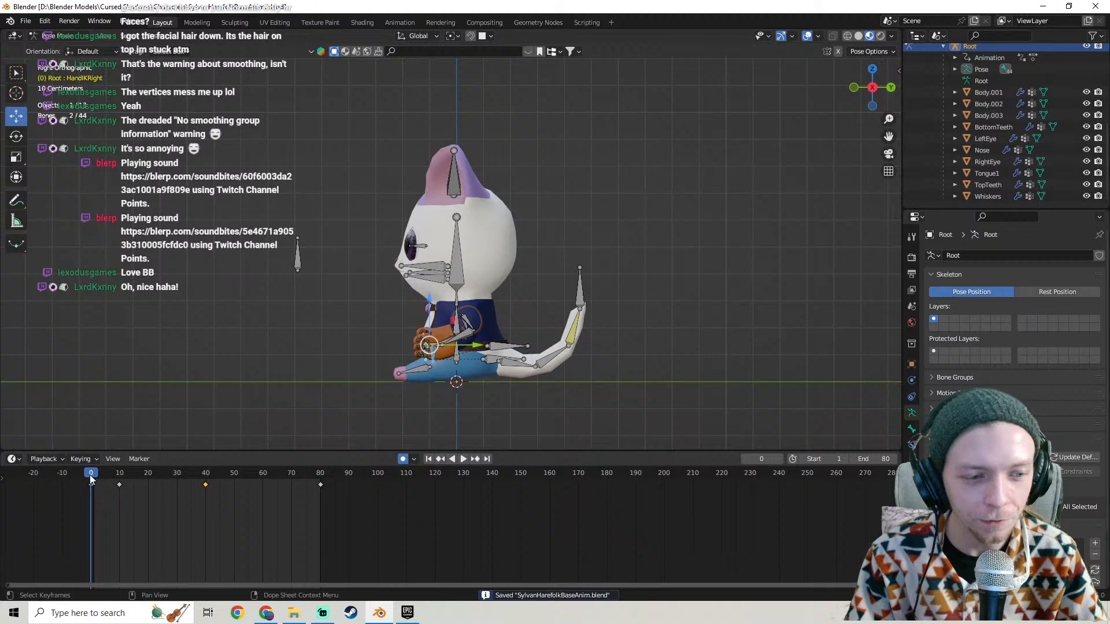
At frame 40, raise both hand IK bones along Z and move them forward about 0.068 m along negative Y.
{"action": "key", "text": "space"}
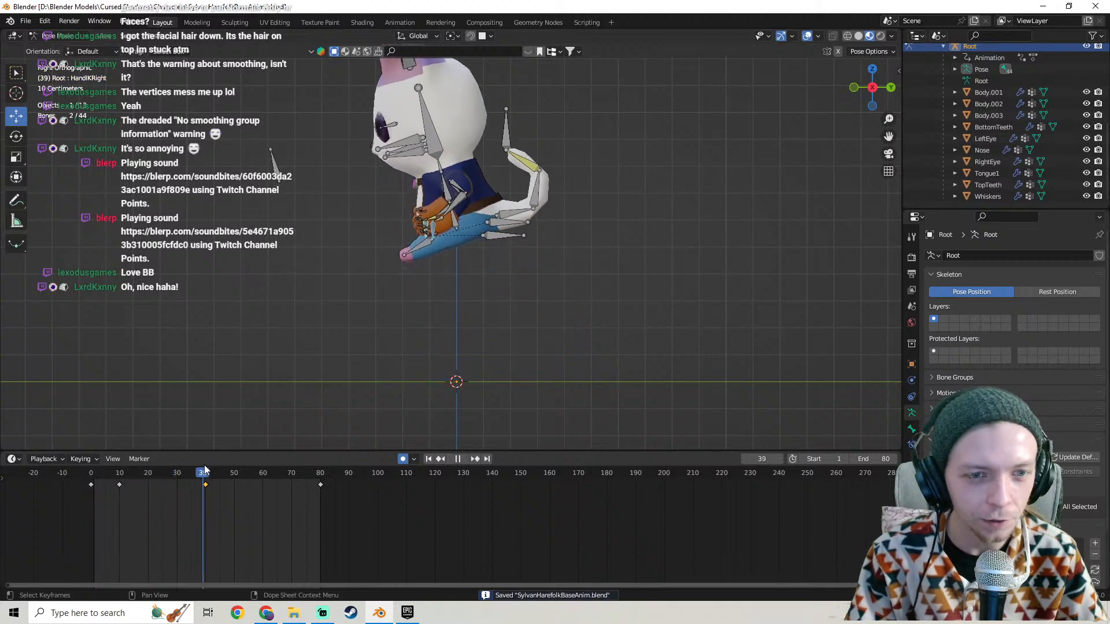
{"action": "left_click_drag", "start_coordinate": [205, 466], "coordinate": [119, 452]}
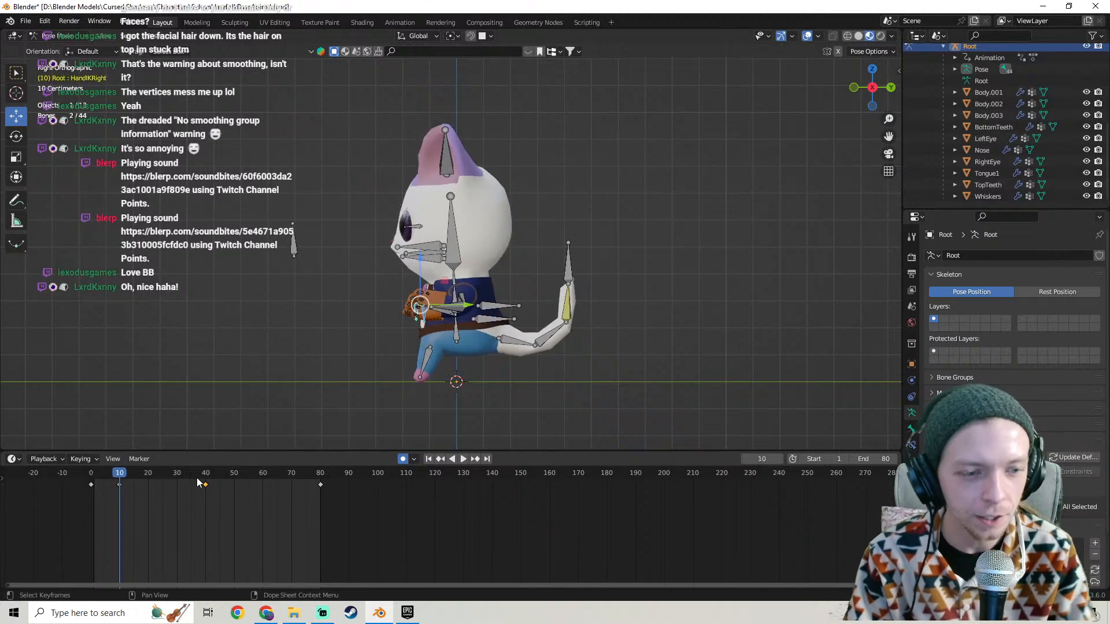
{"action": "left_click_drag", "start_coordinate": [196, 478], "coordinate": [204, 474]}
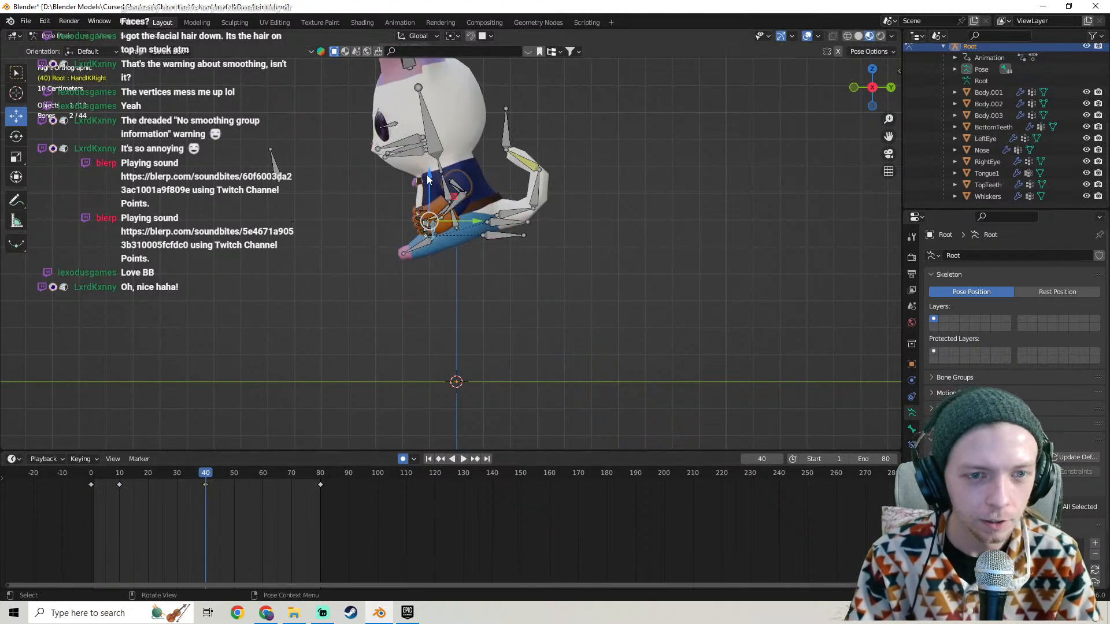
{"action": "key", "text": "g"}
{"action": "key", "text": "z"}
{"action": "middle_click_drag", "start_coordinate": [420, 162], "coordinate": [469, 202]}
{"action": "left_click_drag", "start_coordinate": [467, 185], "coordinate": [447, 186]}
{"action": "middle_click_drag", "start_coordinate": [461, 235], "coordinate": [452, 212]}
{"action": "key", "text": "i"}
{"action": "key", "text": "space"}
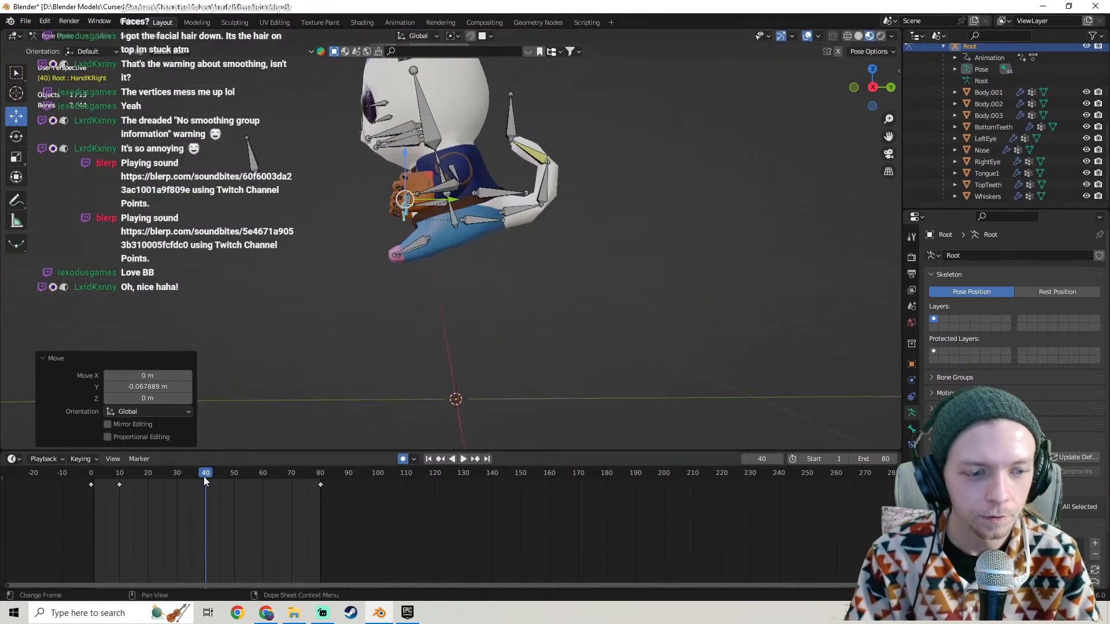
At frame 60, raise both hand IK bones about 0.070 m along Z and play the loop to check the motion.
{"action": "left_click_drag", "start_coordinate": [121, 475], "coordinate": [262, 472]}
{"action": "left_click", "coordinate": [417, 240]}
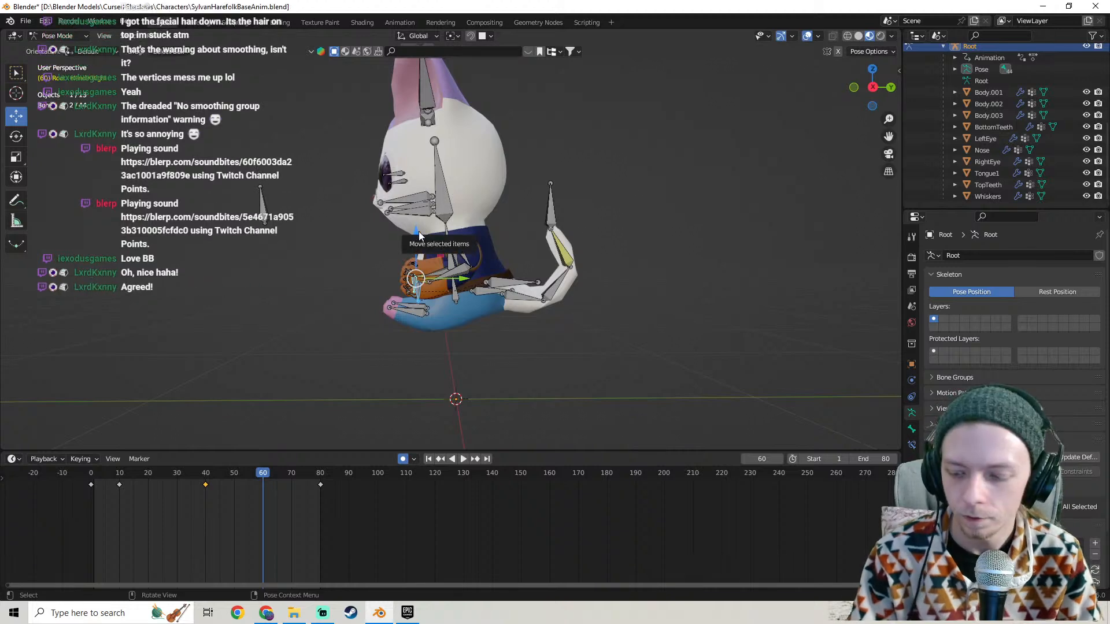
{"action": "key", "text": "KP_3"}
{"action": "middle_click_drag", "start_coordinate": [436, 269], "coordinate": [441, 217], "text": "shift"}
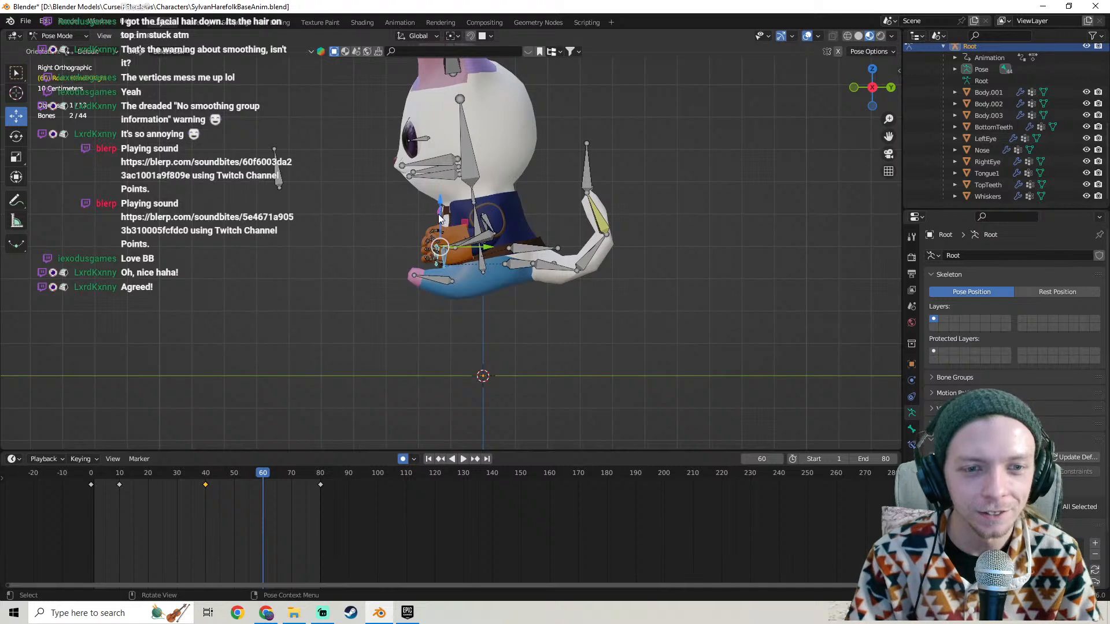
{"action": "left_click_drag", "start_coordinate": [437, 214], "coordinate": [430, 187]}
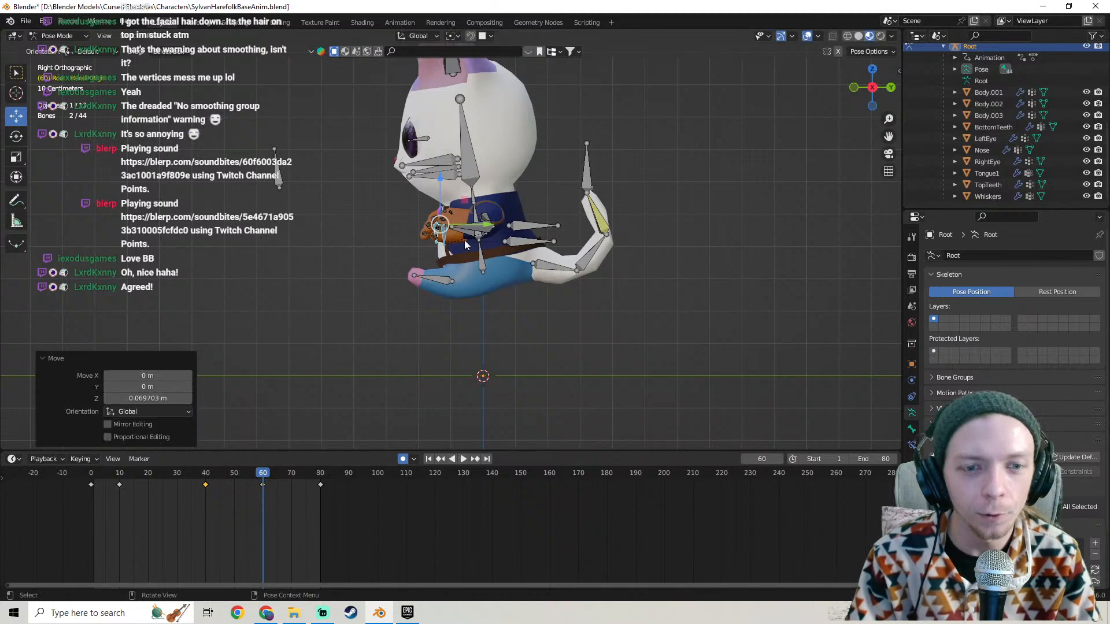
{"action": "left_click_drag", "start_coordinate": [268, 478], "coordinate": [99, 469]}
{"action": "key", "text": "space"}
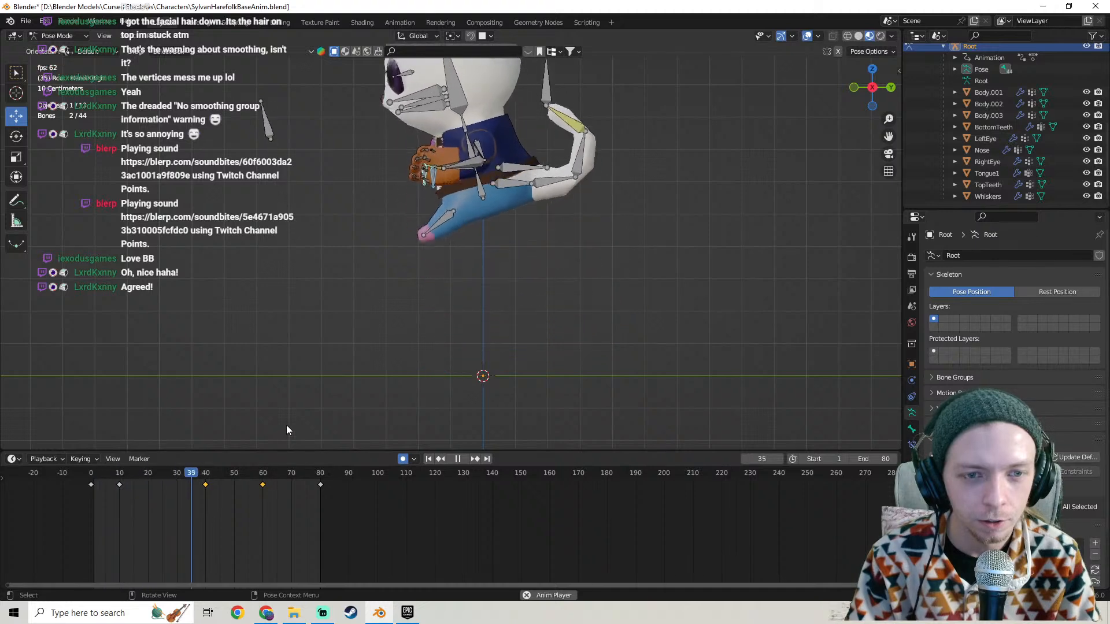
{"action": "key", "text": "Escape"}
Check the hand motion from the front and move the hand bones' frame-60 keyframe to frame 50.
{"action": "left_click_drag", "start_coordinate": [260, 475], "coordinate": [265, 477]}
{"action": "middle_click_drag", "start_coordinate": [485, 266], "coordinate": [528, 237]}
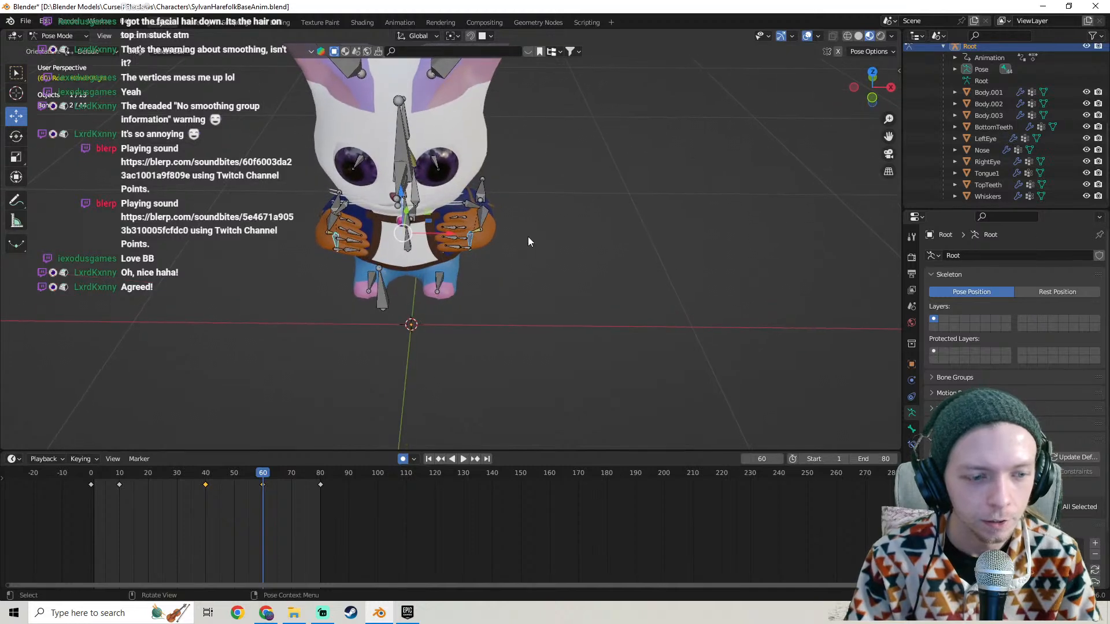
{"action": "left_click", "coordinate": [234, 474]}
{"action": "key", "text": "space"}
{"action": "left_click_drag", "start_coordinate": [235, 477], "coordinate": [192, 483]}
{"action": "key", "text": "space"}
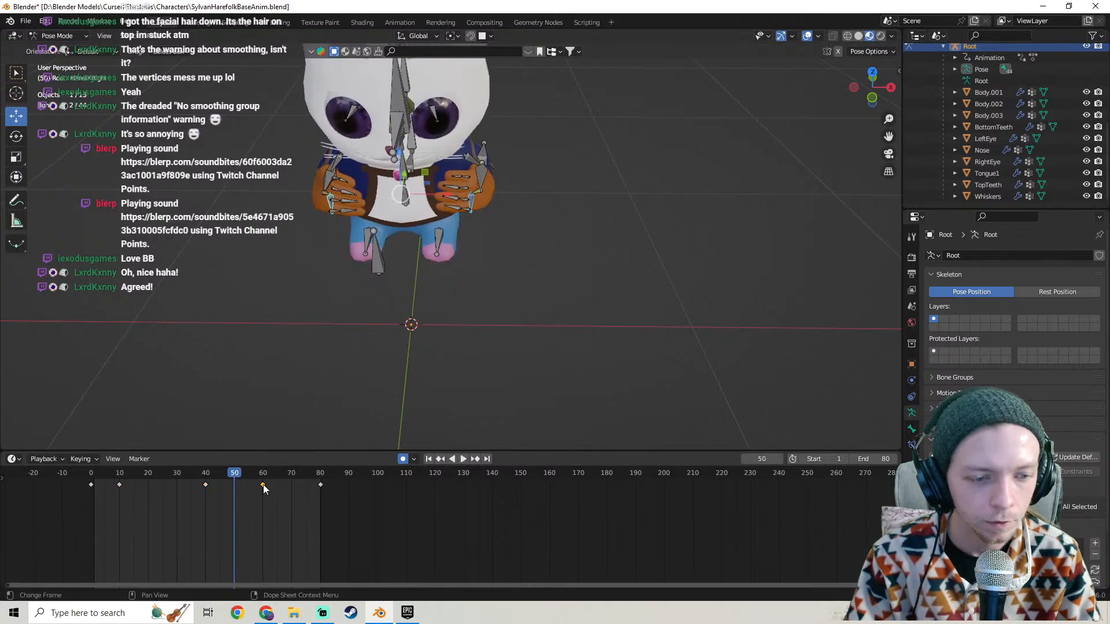
{"action": "left_click_drag", "start_coordinate": [263, 484], "coordinate": [234, 484]}
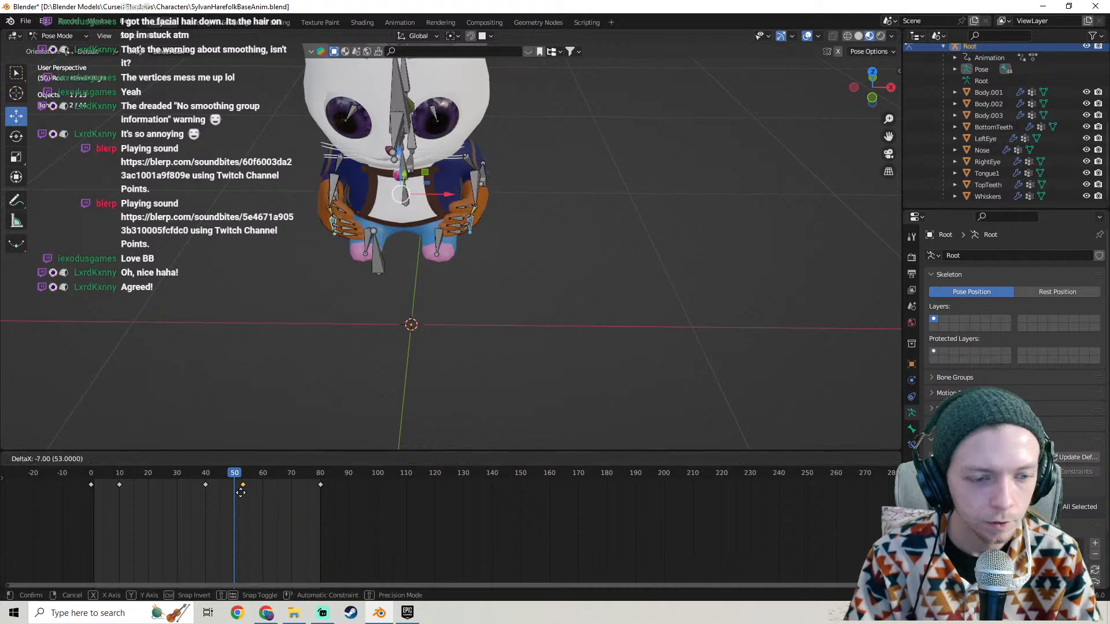
At frame 50, raise both hand IK bones about 0.129 m along Z in the side view.
{"action": "middle_click_drag", "start_coordinate": [399, 300], "coordinate": [338, 281]}
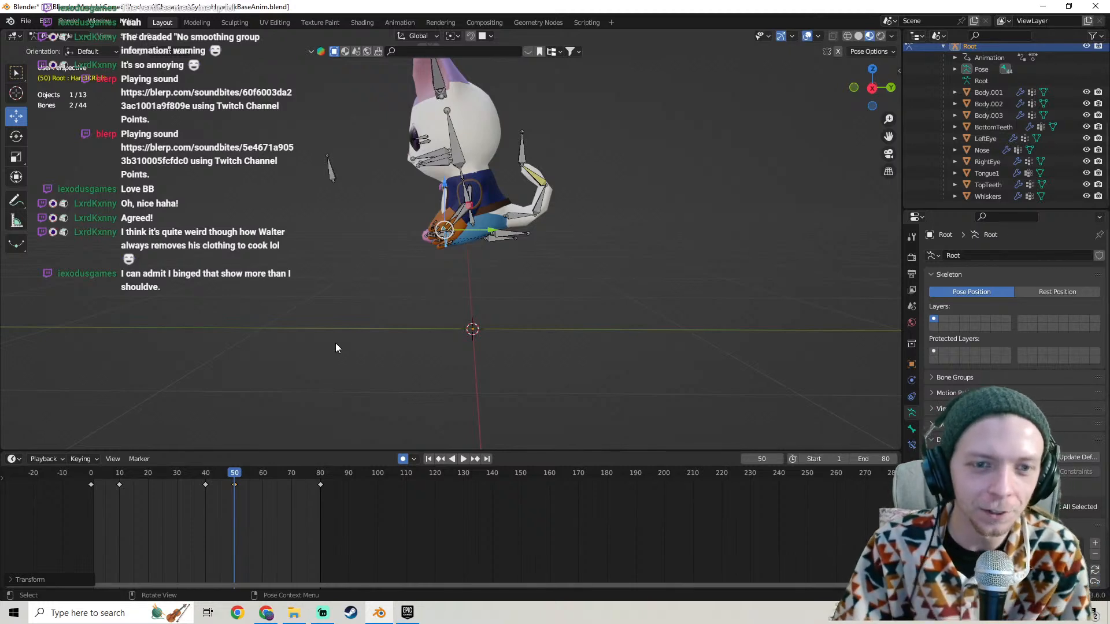
{"action": "key", "text": "KP_3"}
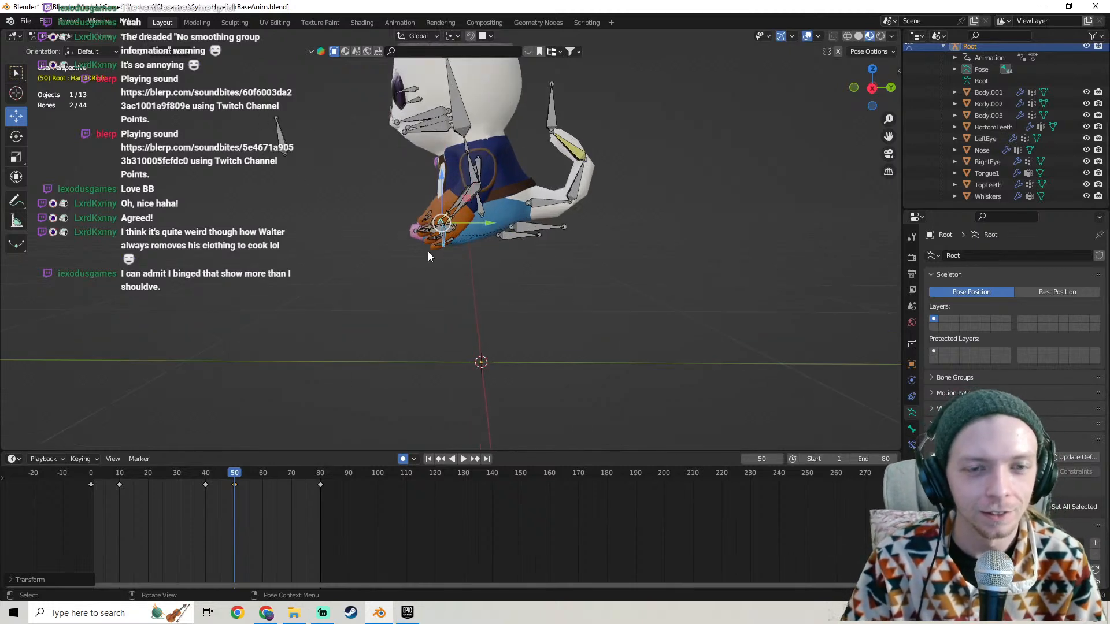
{"action": "scroll", "coordinate": [428, 258], "scroll_direction": "up", "scroll_amount": 1}
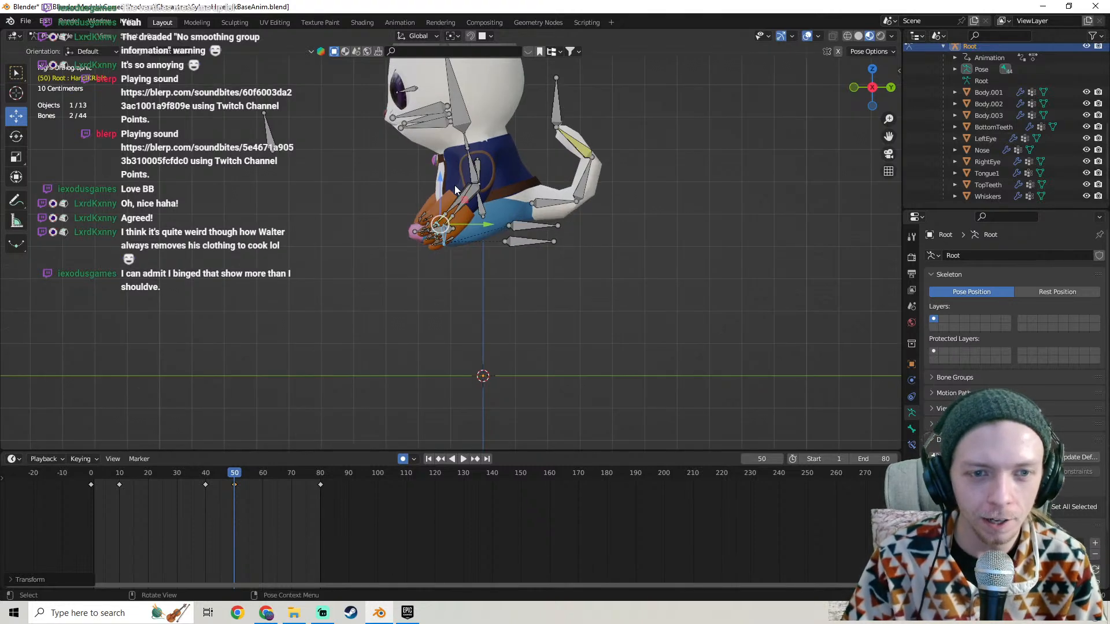
{"action": "left_click_drag", "start_coordinate": [439, 178], "coordinate": [449, 131]}
In the front view at frame 50, move the left hand IK bone outward about 0.046 m along X.
{"action": "middle_click_drag", "start_coordinate": [449, 130], "coordinate": [584, 158]}
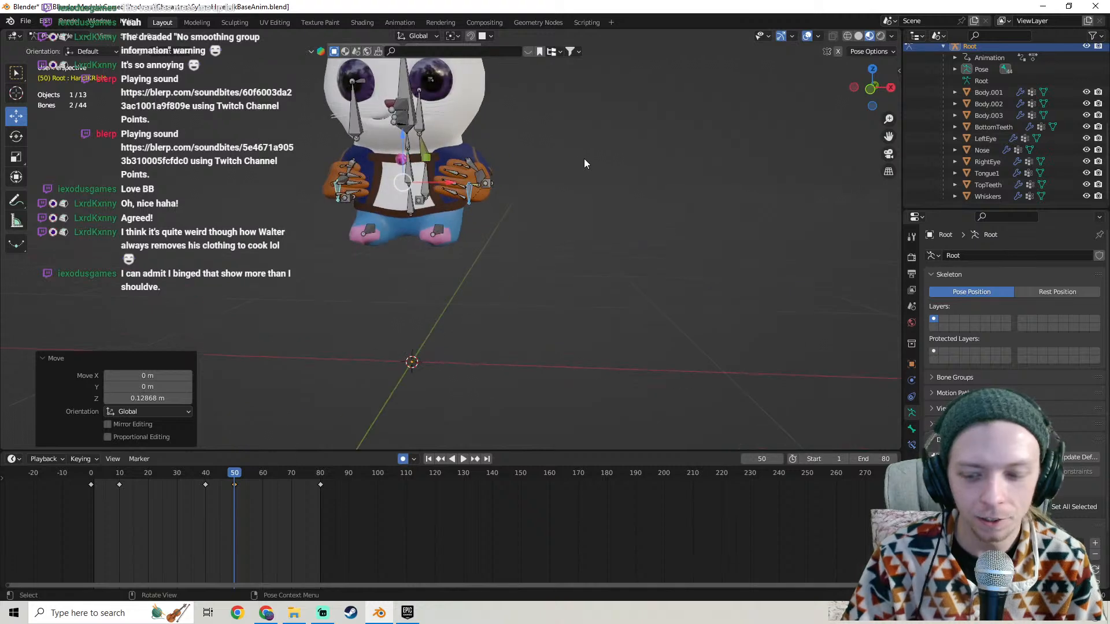
{"action": "key", "text": "KP_1"}
{"action": "scroll", "coordinate": [459, 172], "scroll_direction": "up", "scroll_amount": 3}
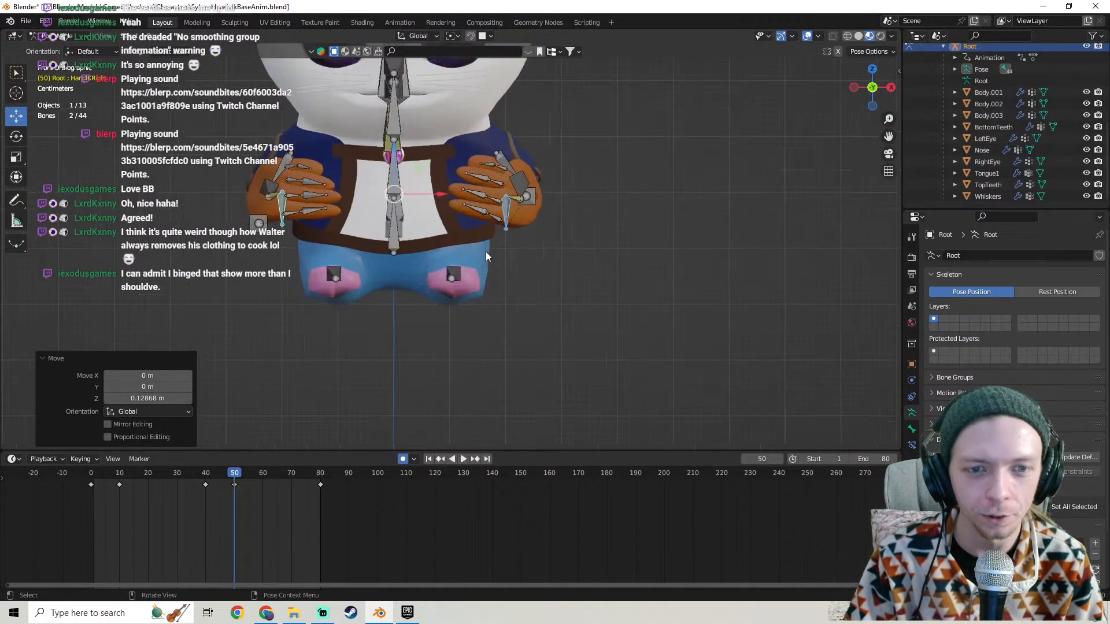
{"action": "left_click", "coordinate": [507, 214]}
{"action": "key", "text": "g"}
{"action": "key", "text": "x"}
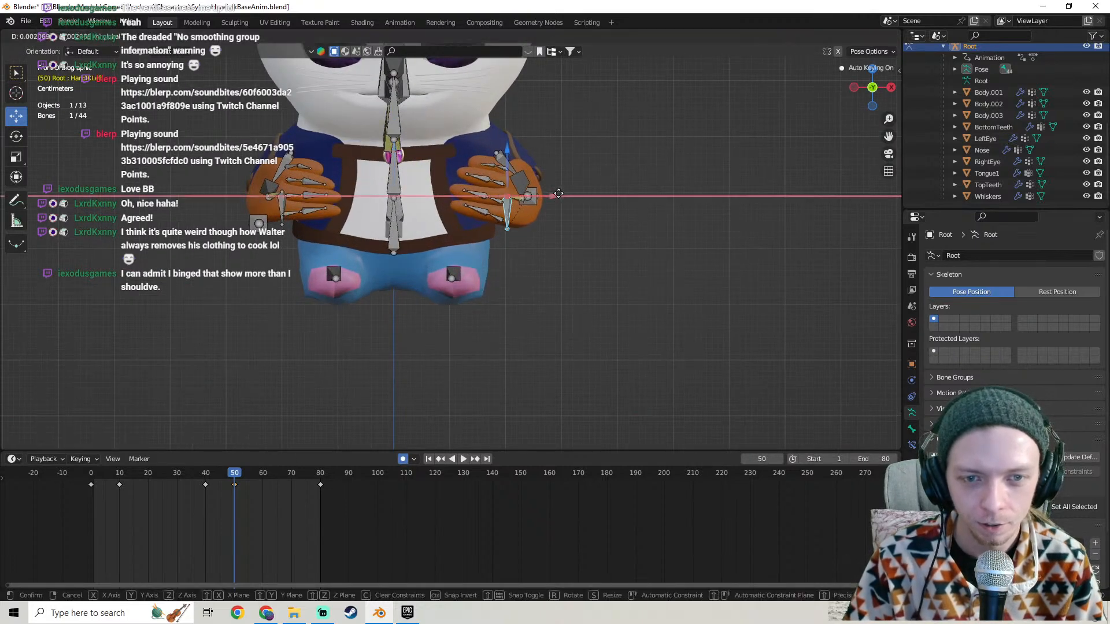
{"action": "left_click", "coordinate": [574, 195]}
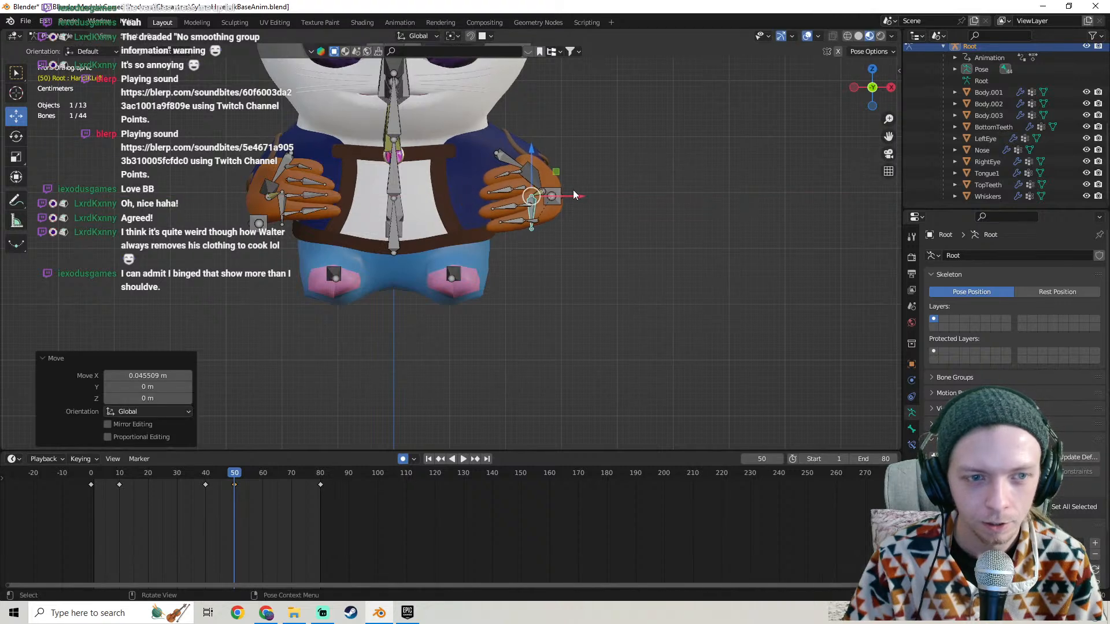
Move the right hand IK bone outward along negative X at frame 50 and play the loop to check it.
{"action": "left_click", "coordinate": [279, 202]}
{"action": "key", "text": "g"}
{"action": "key", "text": "x"}
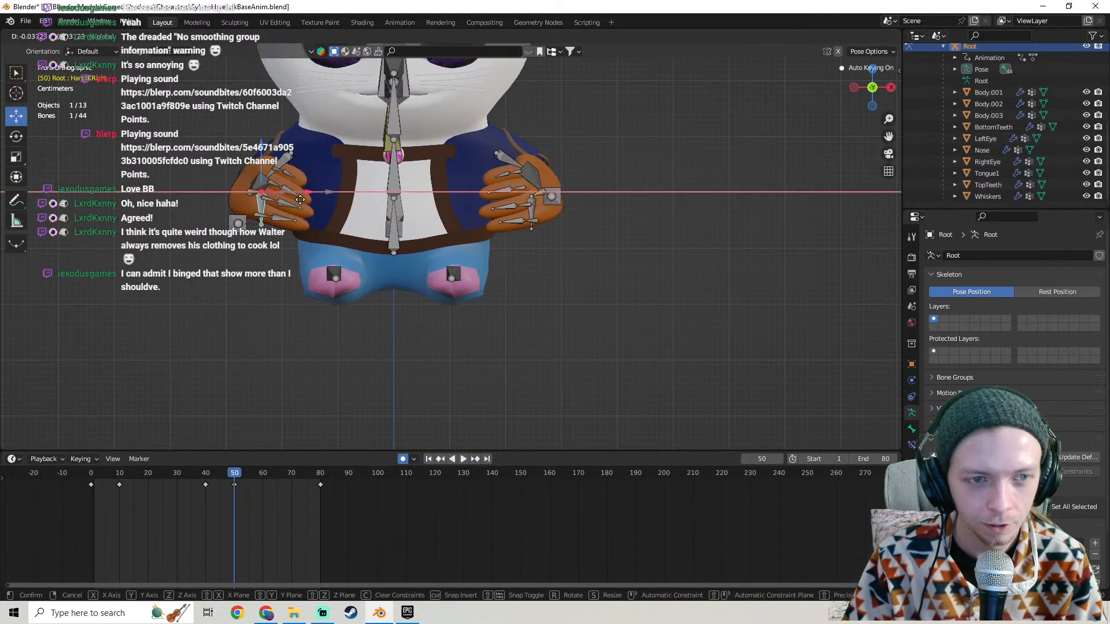
{"action": "left_click", "coordinate": [292, 201]}
{"action": "left_click_drag", "start_coordinate": [221, 473], "coordinate": [57, 475]}
{"action": "key", "text": "space"}
{"action": "key", "text": "space"}
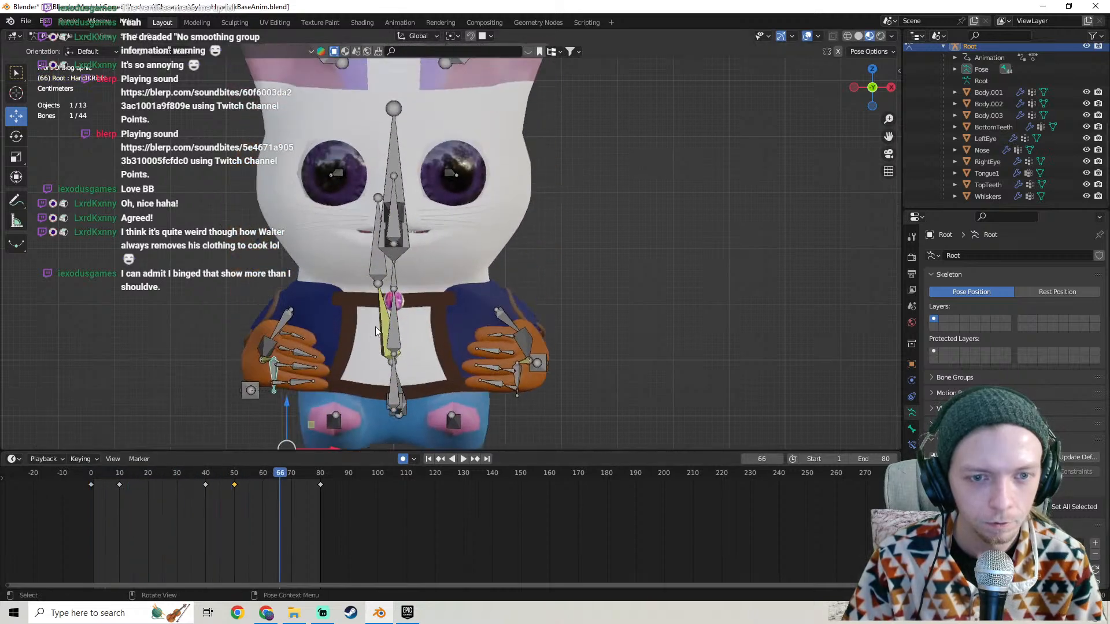
Select both hand IK bones and move their frame-50 keyframe to frame 60.
{"action": "left_click", "coordinate": [516, 388]}
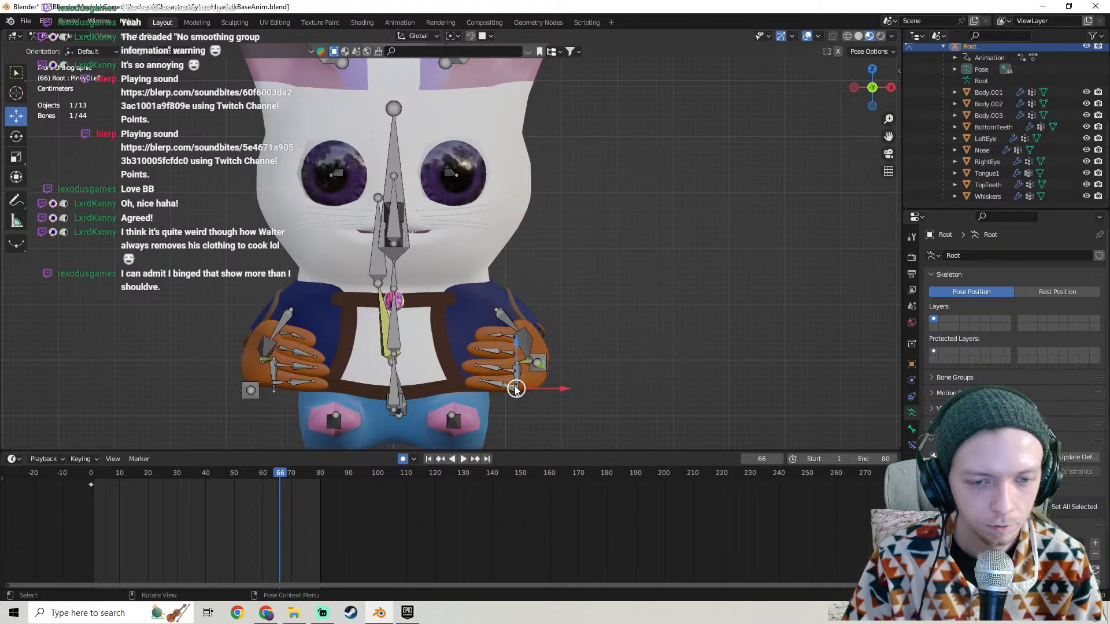
{"action": "left_click", "coordinate": [272, 373]}
{"action": "left_click", "coordinate": [517, 379], "text": "shift"}
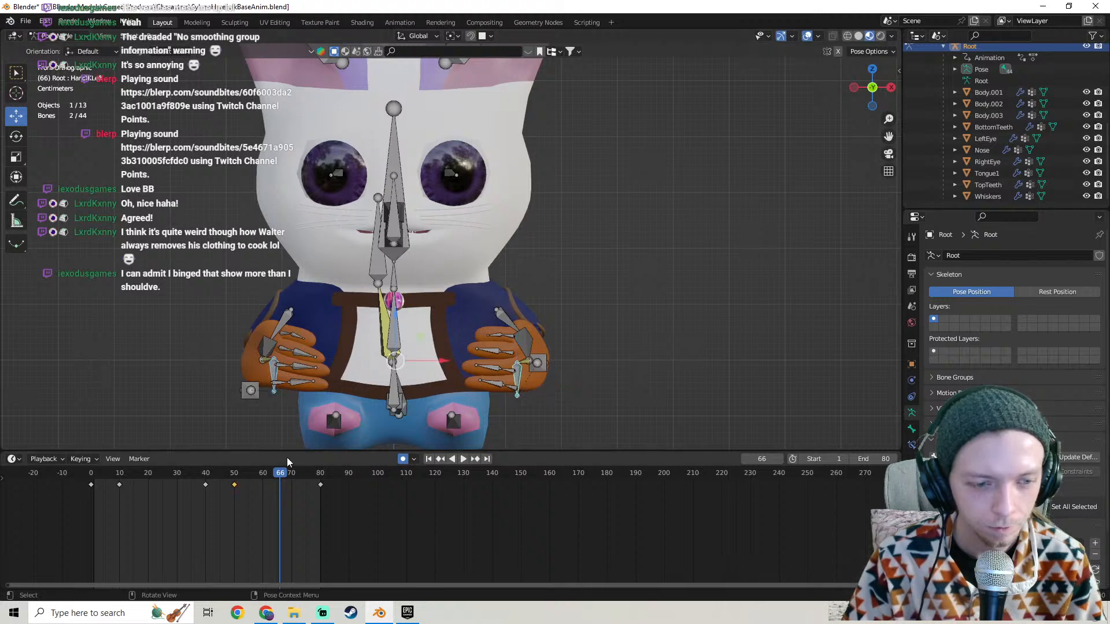
{"action": "left_click_drag", "start_coordinate": [280, 475], "coordinate": [262, 476]}
{"action": "key", "text": "shift+d"}
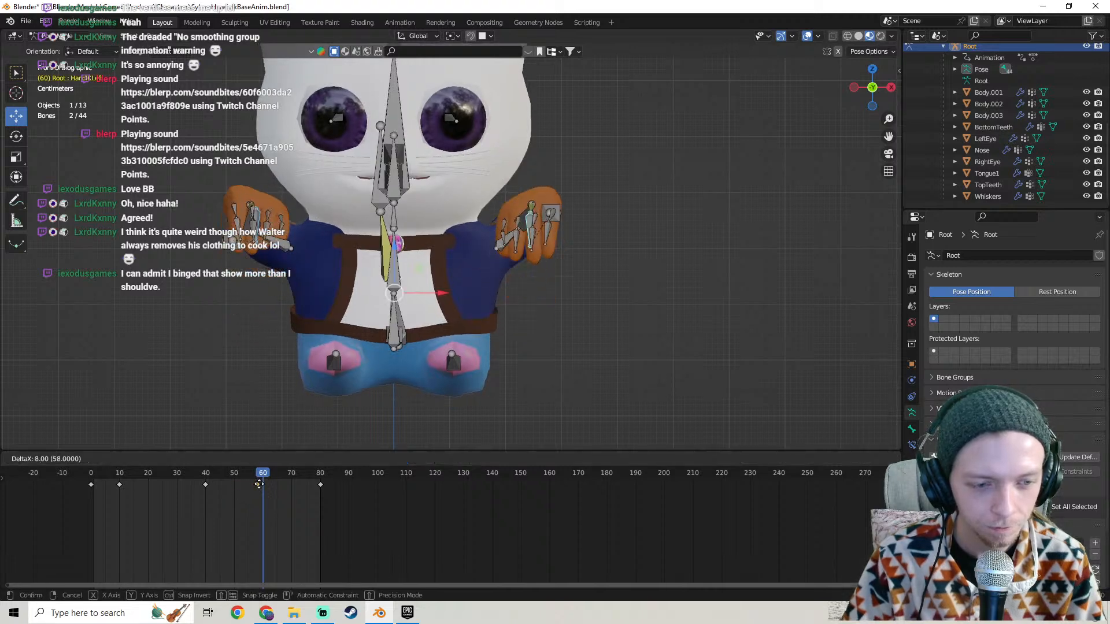
{"action": "left_click", "coordinate": [263, 484]}
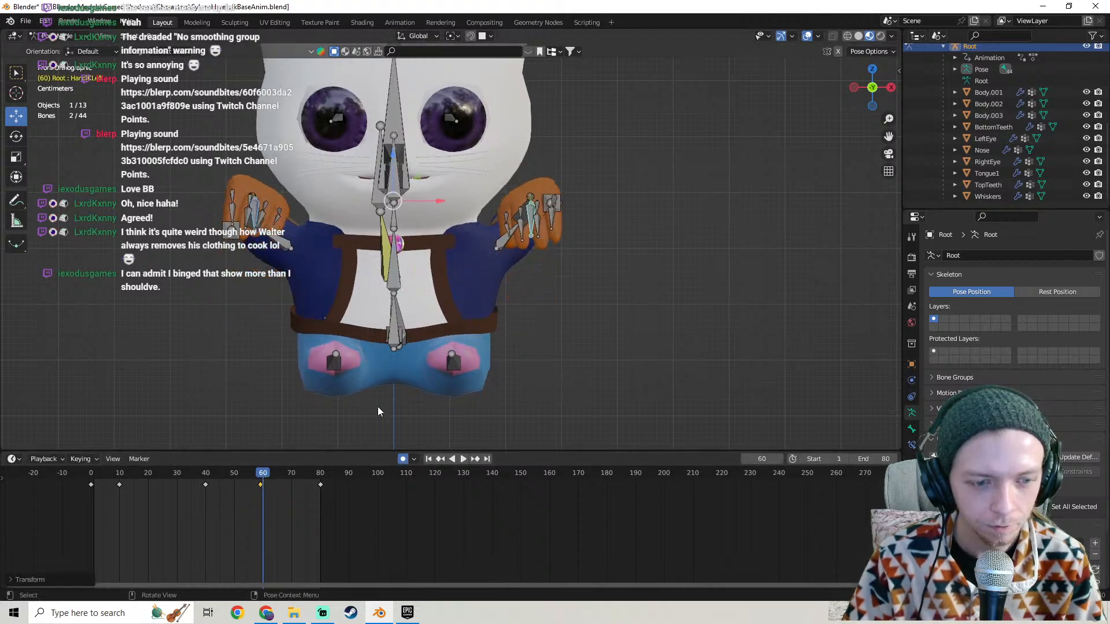
{"action": "mouse_move", "coordinate": [249, 494]}
{"action": "left_mouse_down"}
{"action": "mouse_move", "coordinate": [272, 479]}
{"action": "mouse_move", "coordinate": [262, 490]}
{"action": "left_mouse_up"}
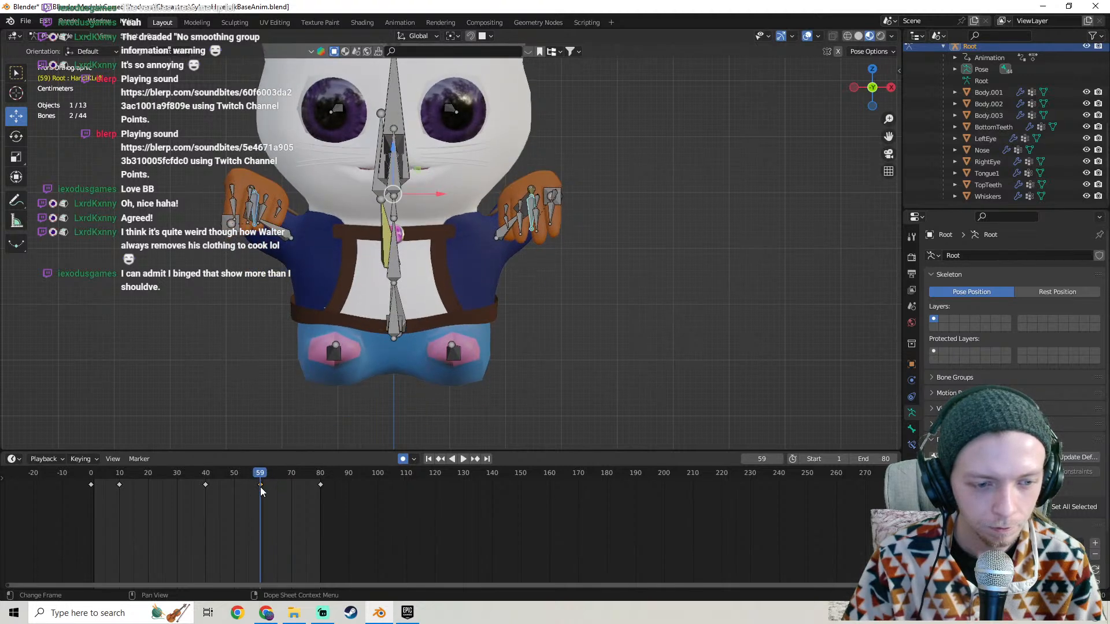
{"action": "key", "text": "g"}
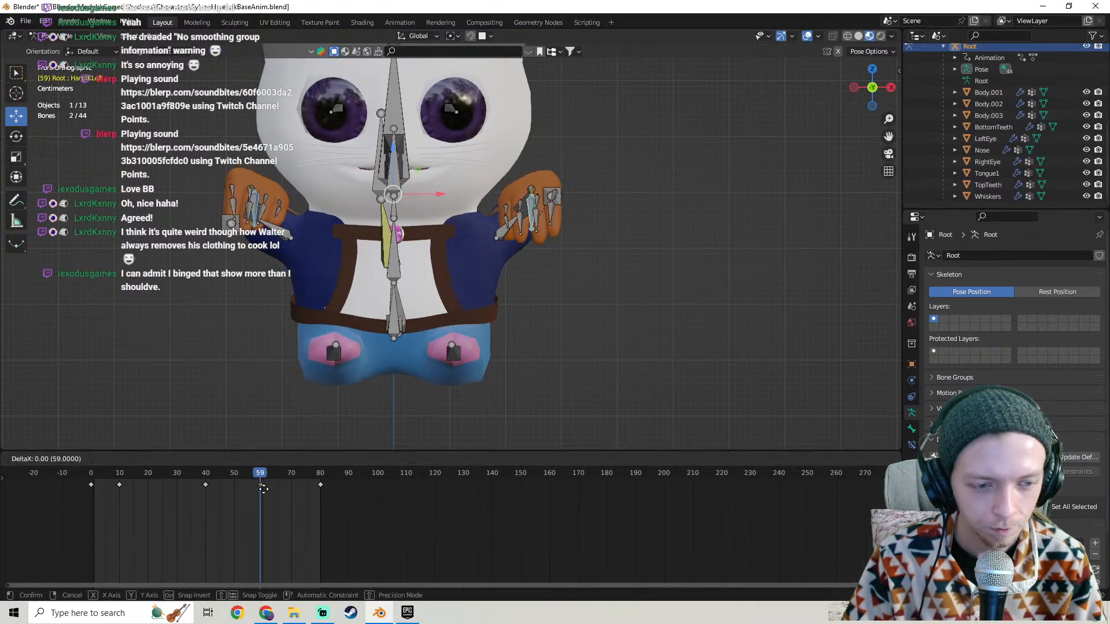
{"action": "left_click", "coordinate": [263, 489]}
{"action": "left_click", "coordinate": [263, 477]}
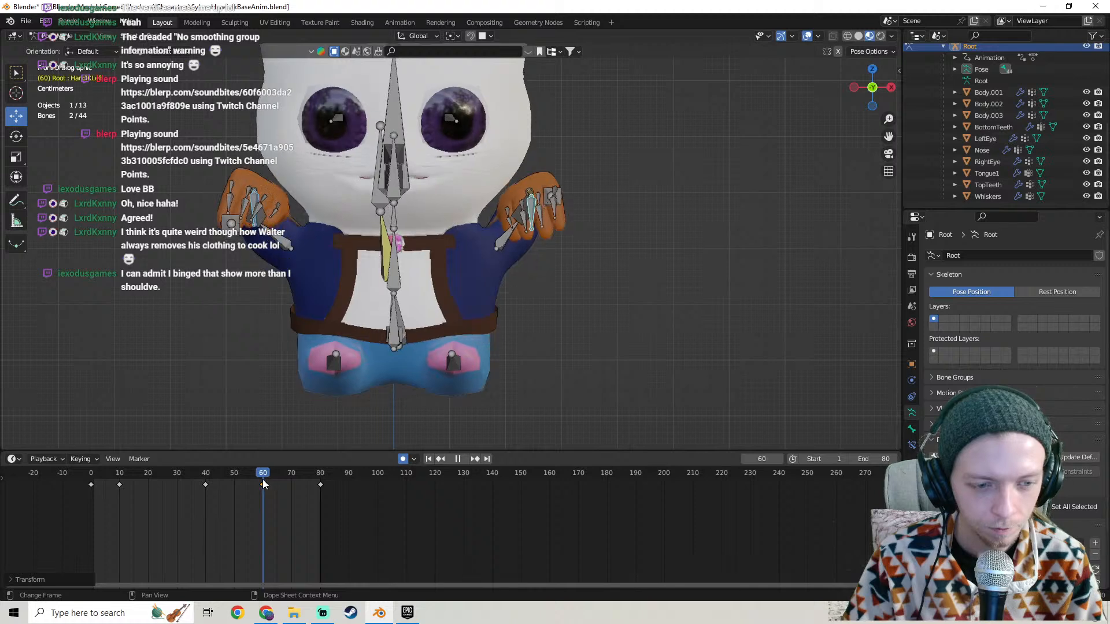
Play the loop from the side to check the hand motion, return to frame 60 and select the hand bones' keyframe there.
{"action": "middle_click_drag", "start_coordinate": [309, 443], "coordinate": [387, 239]}
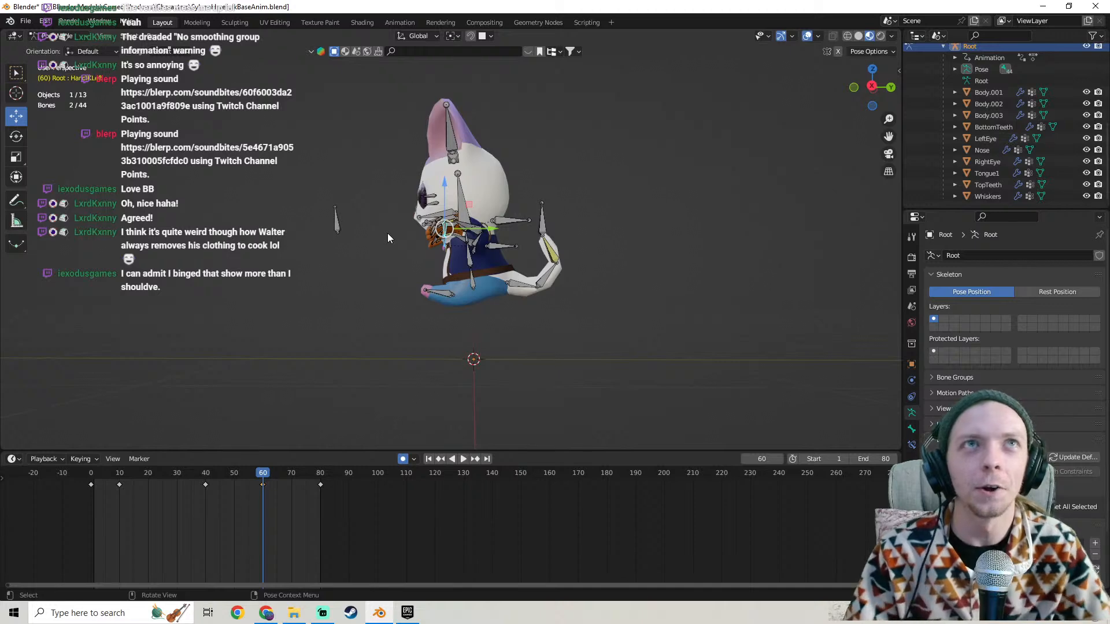
{"action": "key", "text": "KP_3"}
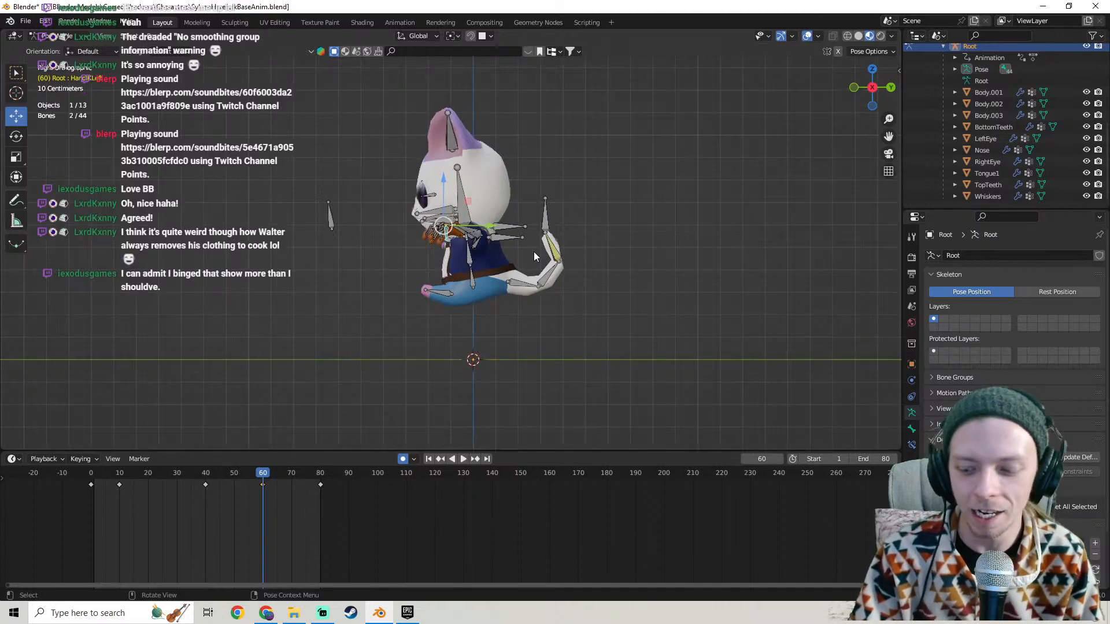
{"action": "middle_click_drag", "start_coordinate": [481, 251], "coordinate": [439, 237]}
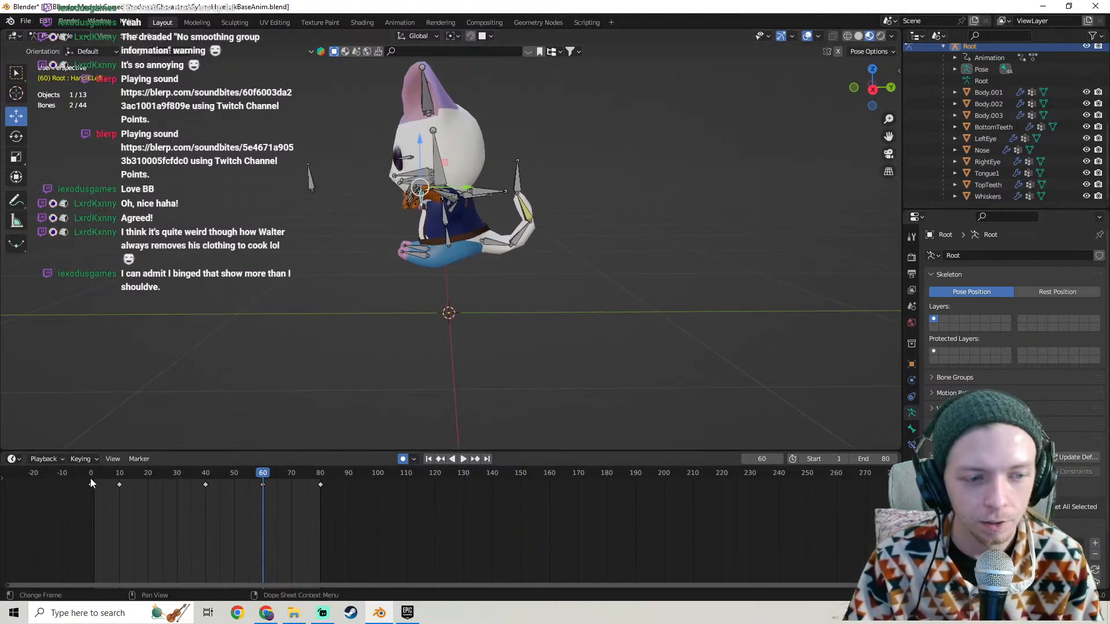
{"action": "key", "text": "space"}
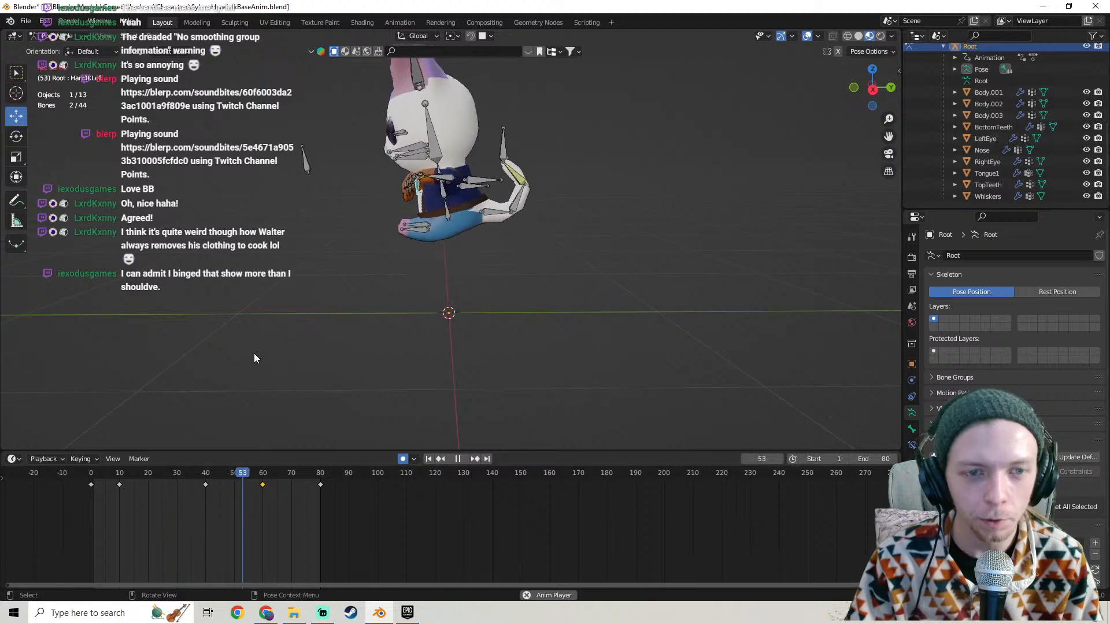
{"action": "key", "text": "space"}
{"action": "mouse_move", "coordinate": [262, 478]}
{"action": "left_mouse_down"}
{"action": "mouse_move", "coordinate": [244, 477]}
{"action": "mouse_move", "coordinate": [286, 480]}
{"action": "mouse_move", "coordinate": [262, 489]}
{"action": "left_mouse_up"}
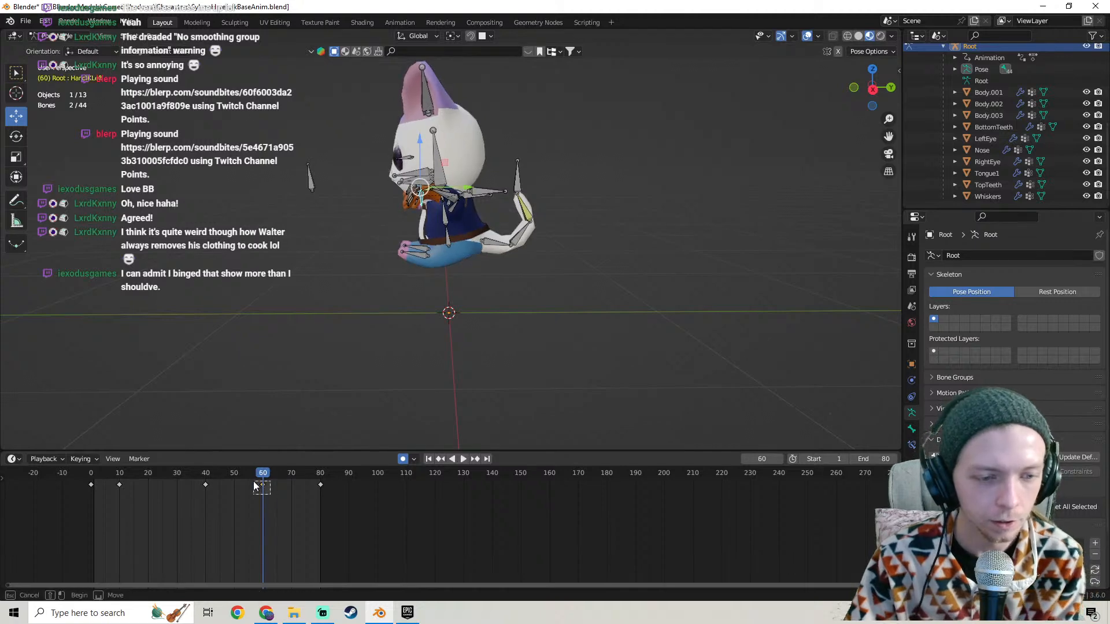
Keyframe the selected hand IK bones at frame 60 and review the resulting motion through frame 80 from the front.
{"action": "key", "text": "i"}
{"action": "middle_click_drag", "start_coordinate": [318, 328], "coordinate": [456, 318]}
{"action": "key", "text": "space"}
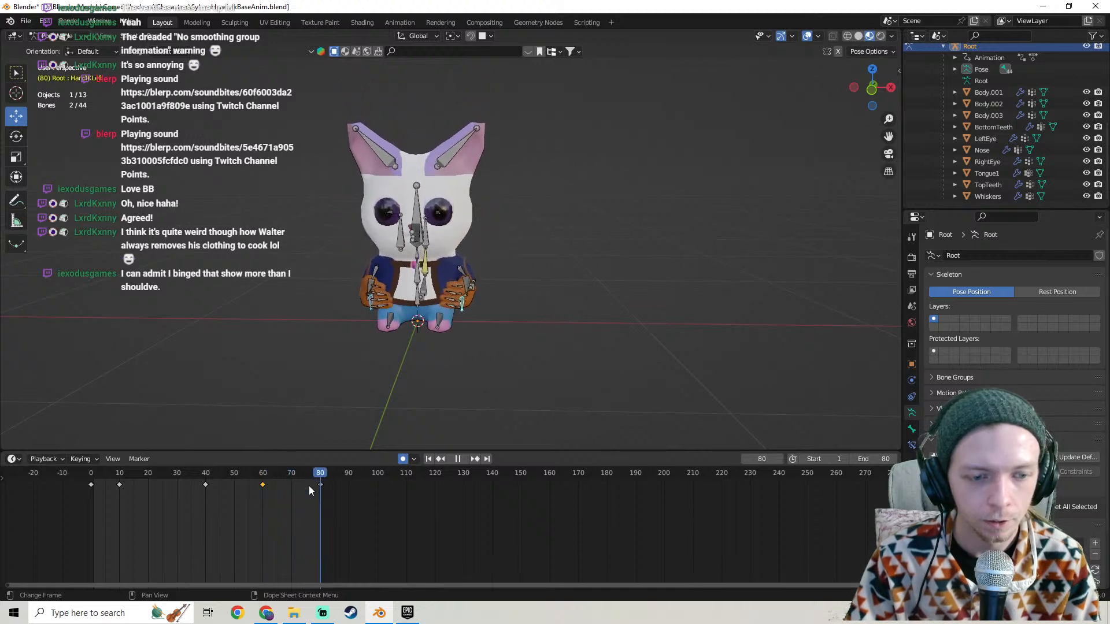
{"action": "left_click_drag", "start_coordinate": [308, 486], "coordinate": [156, 484]}
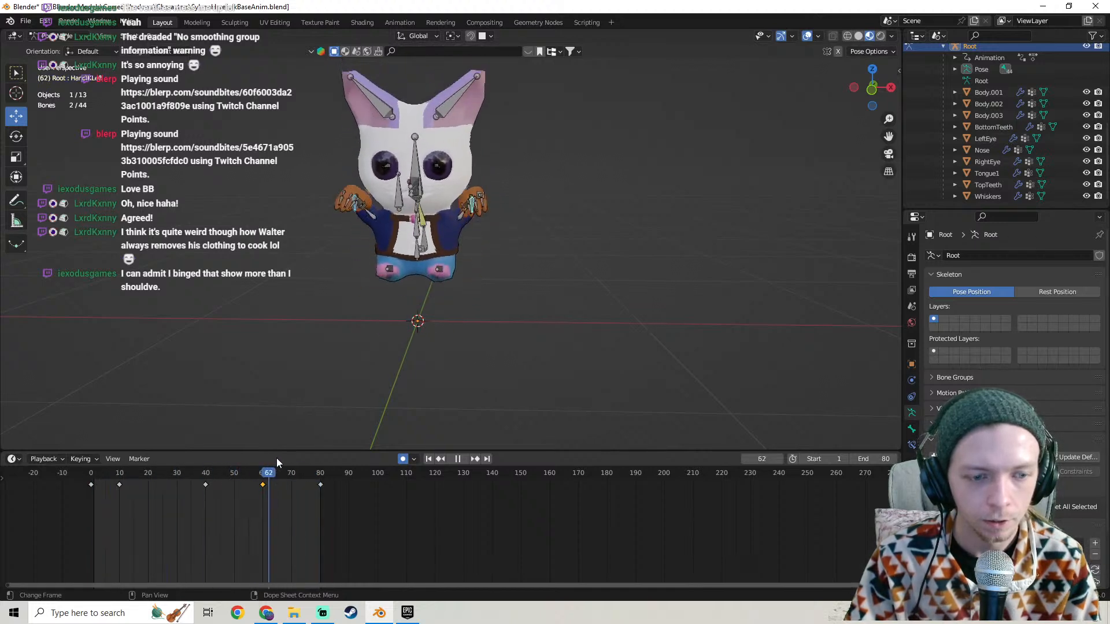
{"action": "key", "text": "space"}
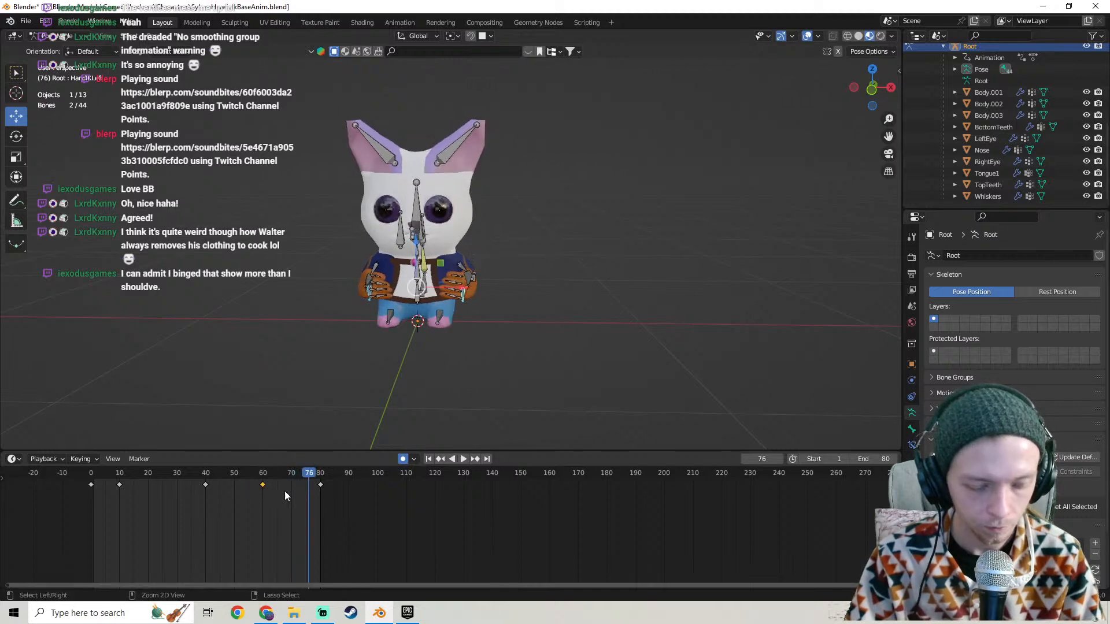
Paste the copied hand keyframe at frame 70 and lower both hands about 0.265 m along the global Z axis.
{"action": "left_click_drag", "start_coordinate": [311, 477], "coordinate": [292, 480]}
{"action": "key", "text": "ctrl+v"}
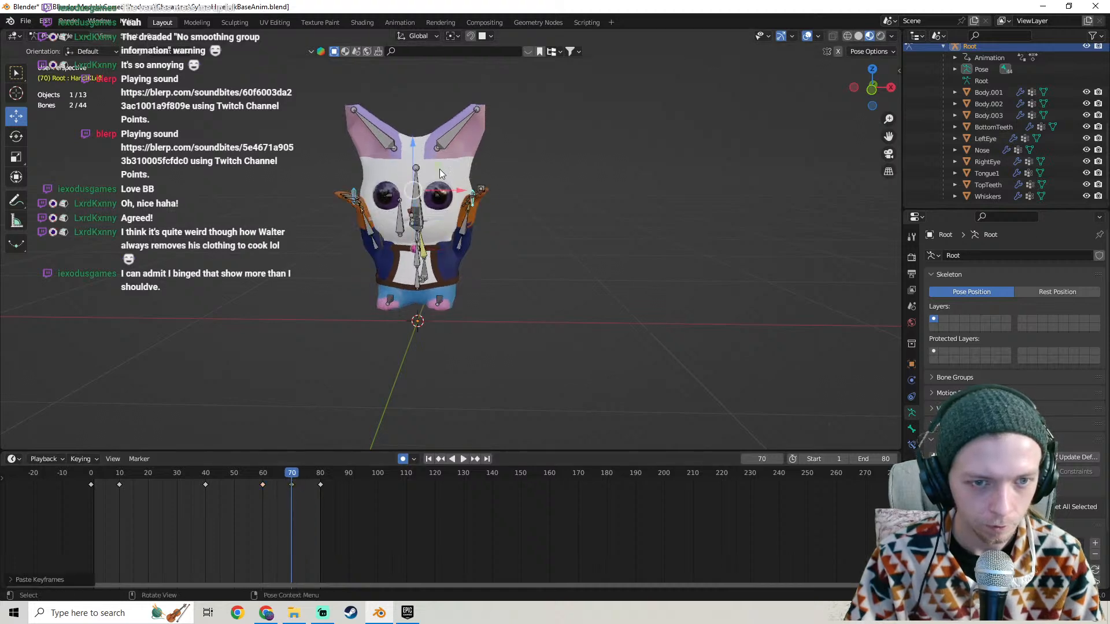
{"action": "key", "text": "g"}
{"action": "key", "text": "z"}
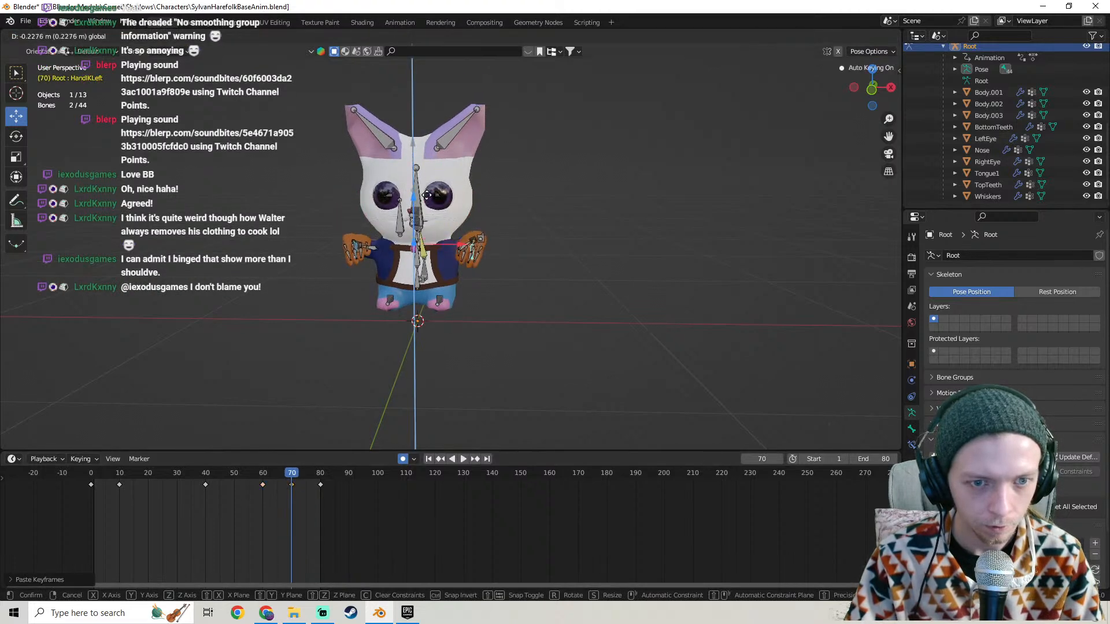
{"action": "left_click", "coordinate": [427, 202]}
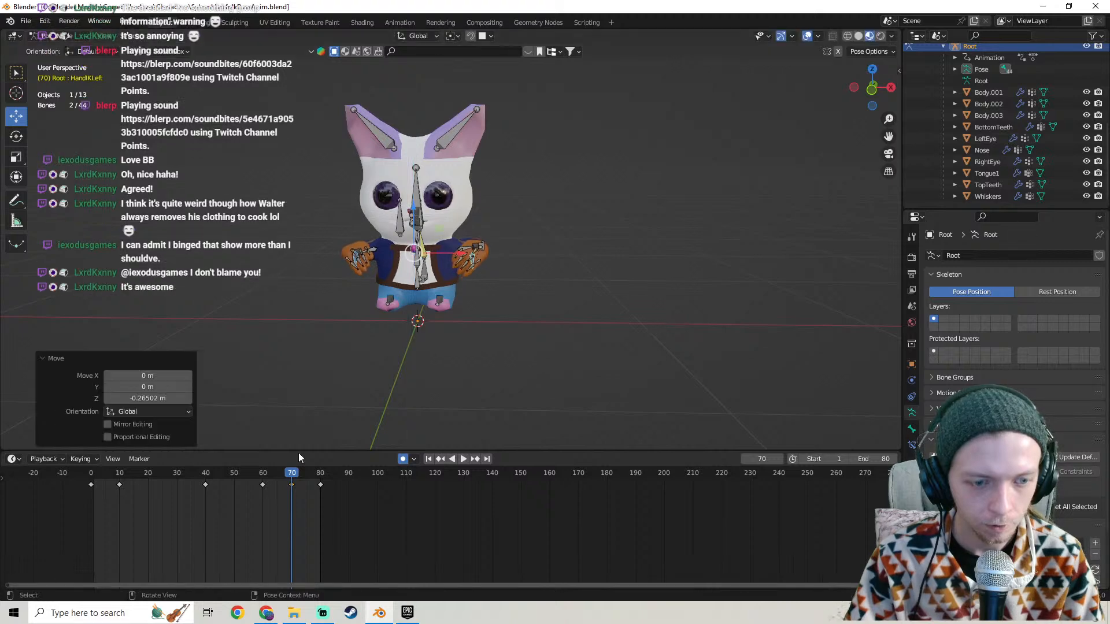
Review the hand motion between frames 55 and 75, and delete the hand keyframe at frame 70.
{"action": "left_click", "coordinate": [248, 479]}
{"action": "key", "text": "space"}
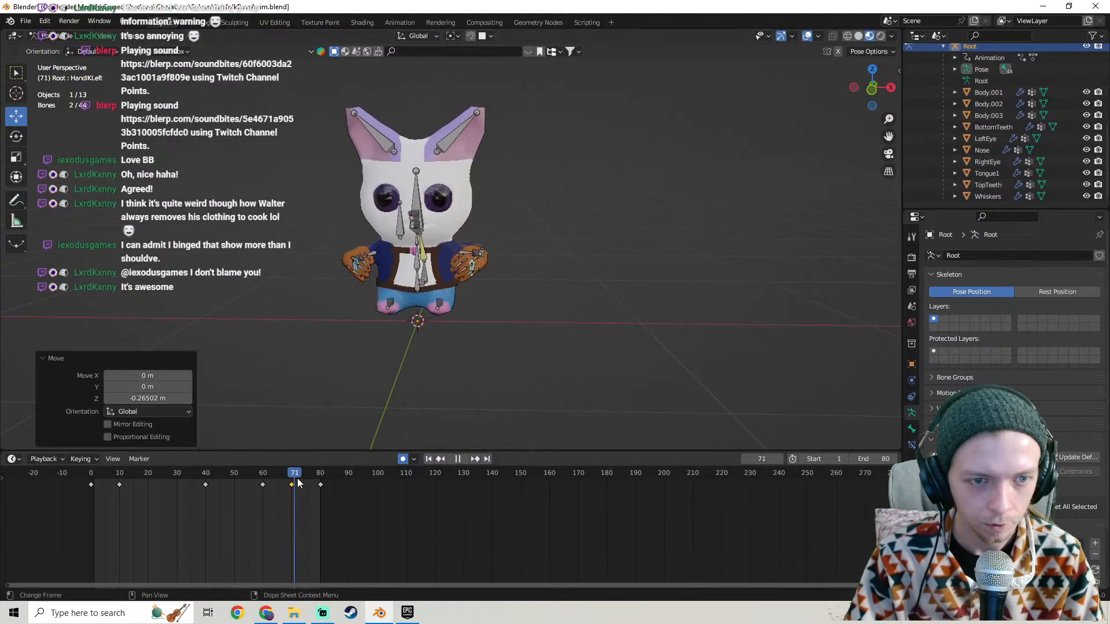
{"action": "mouse_move", "coordinate": [298, 483]}
{"action": "left_mouse_down"}
{"action": "mouse_move", "coordinate": [328, 481]}
{"action": "mouse_move", "coordinate": [291, 489]}
{"action": "mouse_move", "coordinate": [307, 484]}
{"action": "left_mouse_up"}
{"action": "key", "text": "space"}
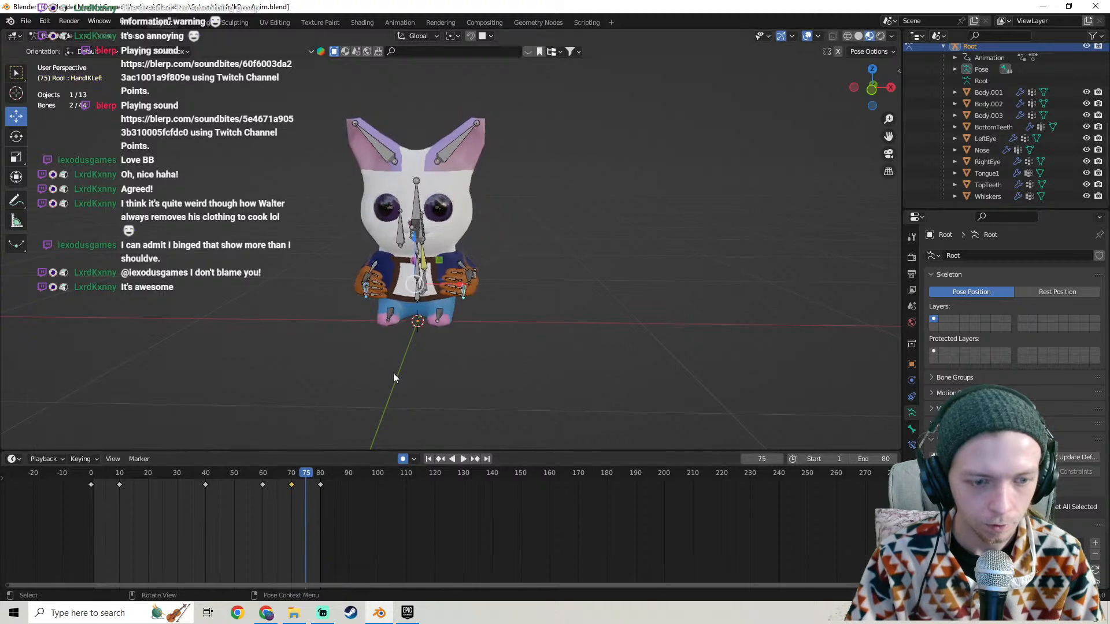
{"action": "mouse_move", "coordinate": [393, 378]}
{"action": "middle_mouse_down"}
{"action": "mouse_move", "coordinate": [411, 370]}
{"action": "mouse_move", "coordinate": [401, 374]}
{"action": "middle_mouse_up"}
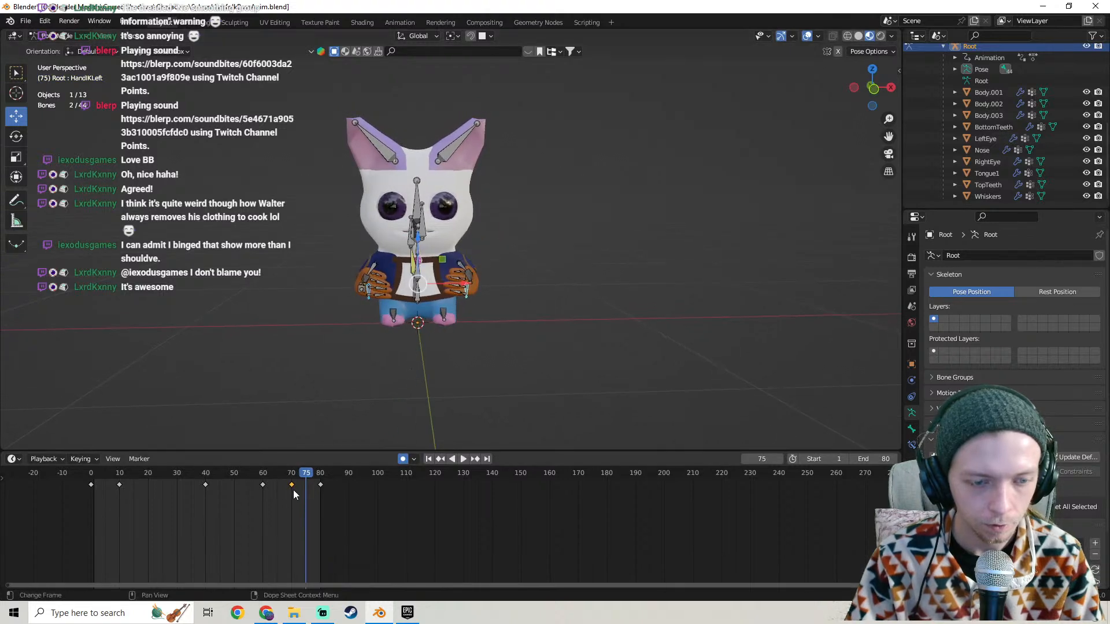
{"action": "key", "text": "Delete"}
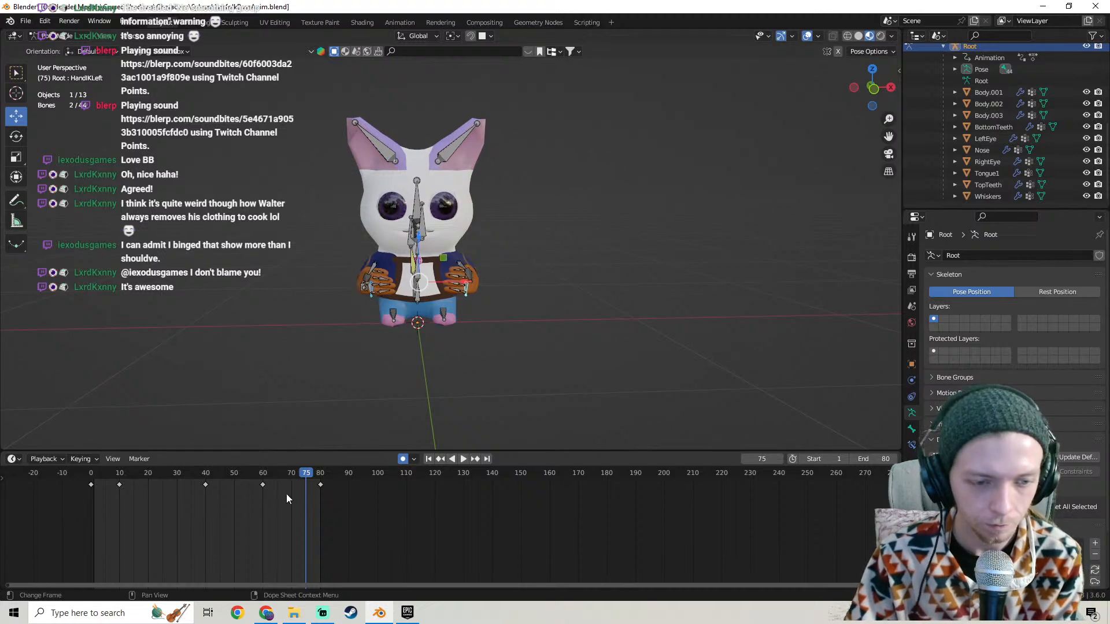
Delete the hand keyframe at frame 60 and play back the animation from the side.
{"action": "middle_click_drag", "start_coordinate": [523, 362], "coordinate": [359, 376]}
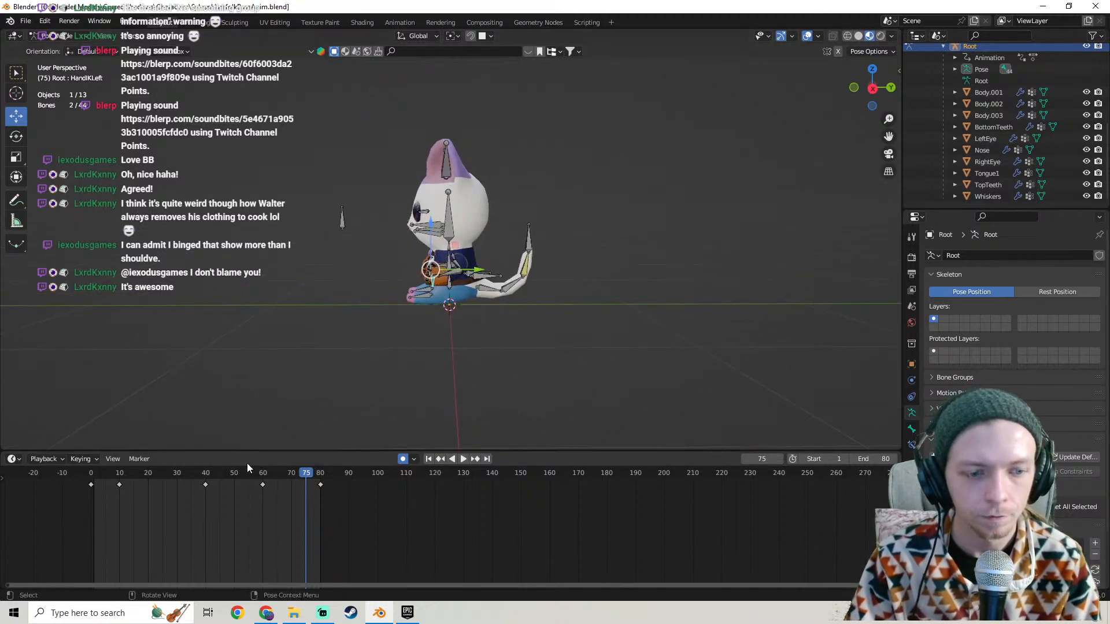
{"action": "key", "text": "space"}
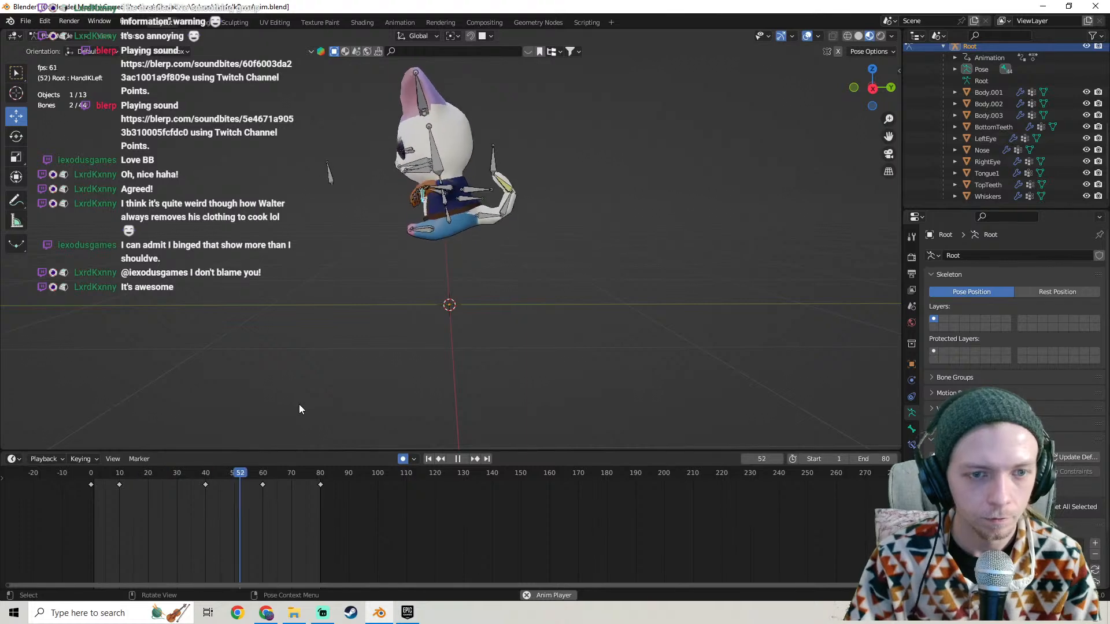
{"action": "key", "text": "space"}
{"action": "left_click", "coordinate": [248, 476]}
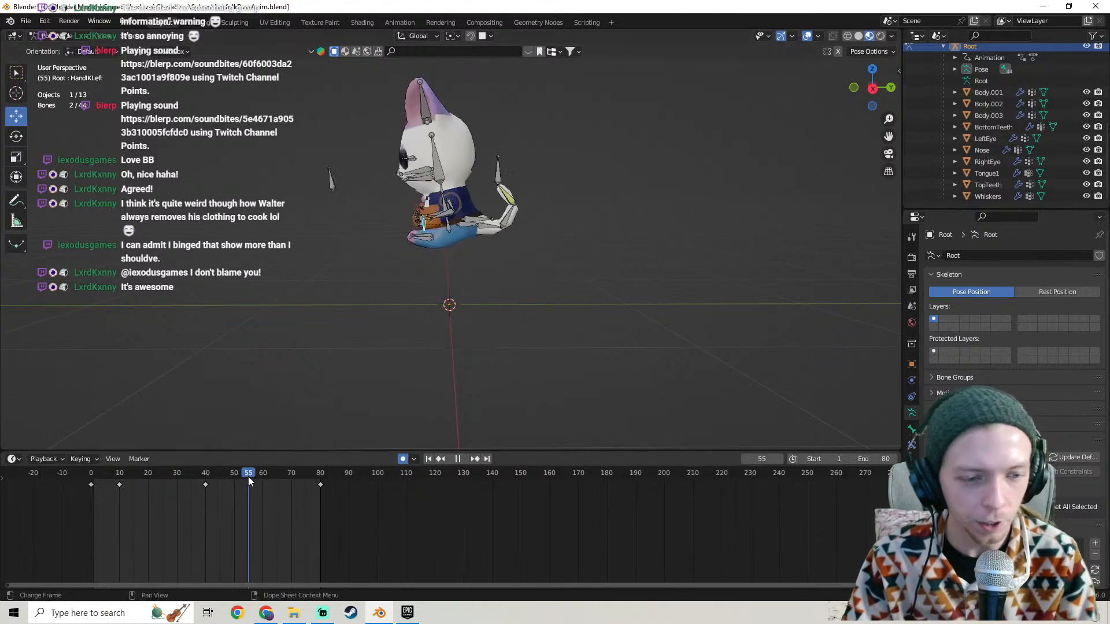
{"action": "key", "text": "space"}
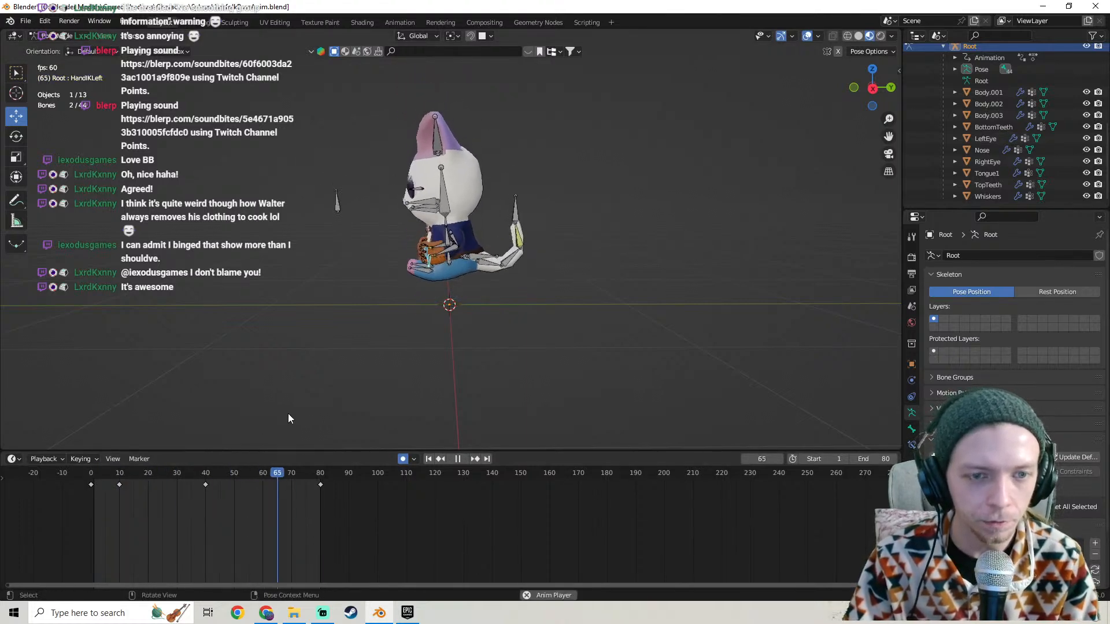
{"action": "scroll", "coordinate": [455, 242], "scroll_direction": "up", "scroll_amount": 3}
{"action": "middle_click_drag", "start_coordinate": [455, 243], "coordinate": [424, 217]}
{"action": "key", "text": "Escape"}
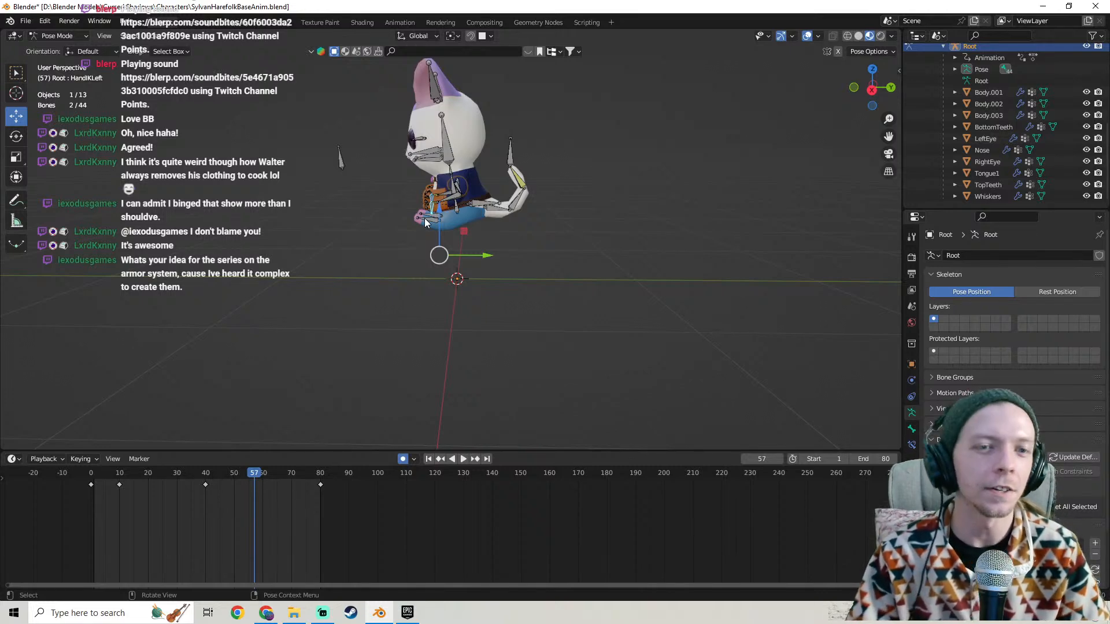
Switch to the right orthographic view and save SylvanHarefolkBaseAnim.blend.
{"action": "key", "text": "KP_3"}
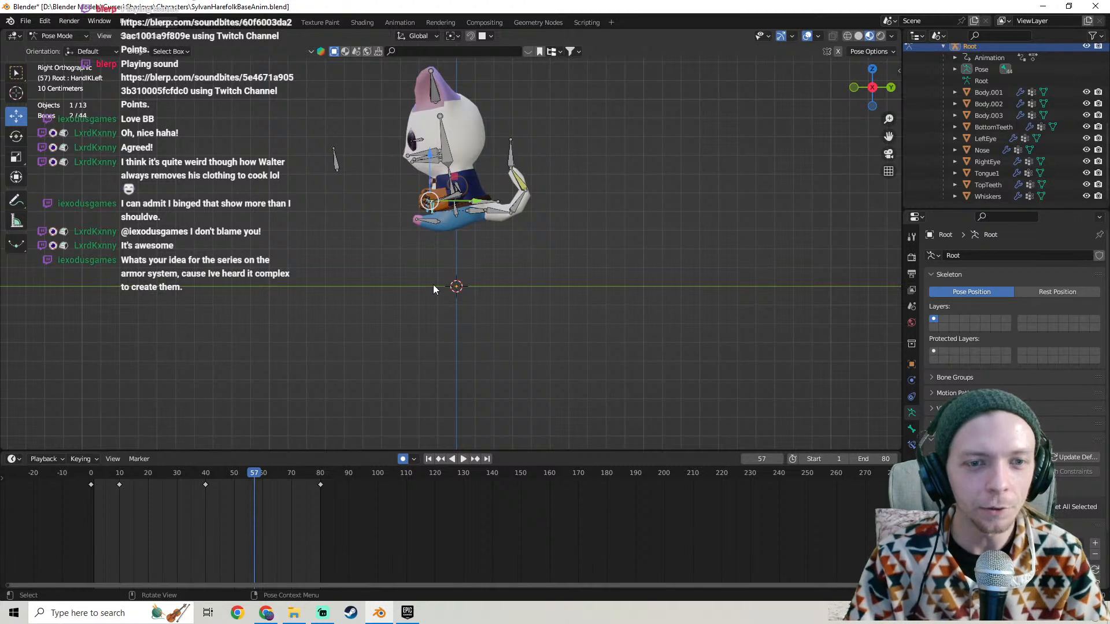
{"action": "left_click", "coordinate": [26, 22]}
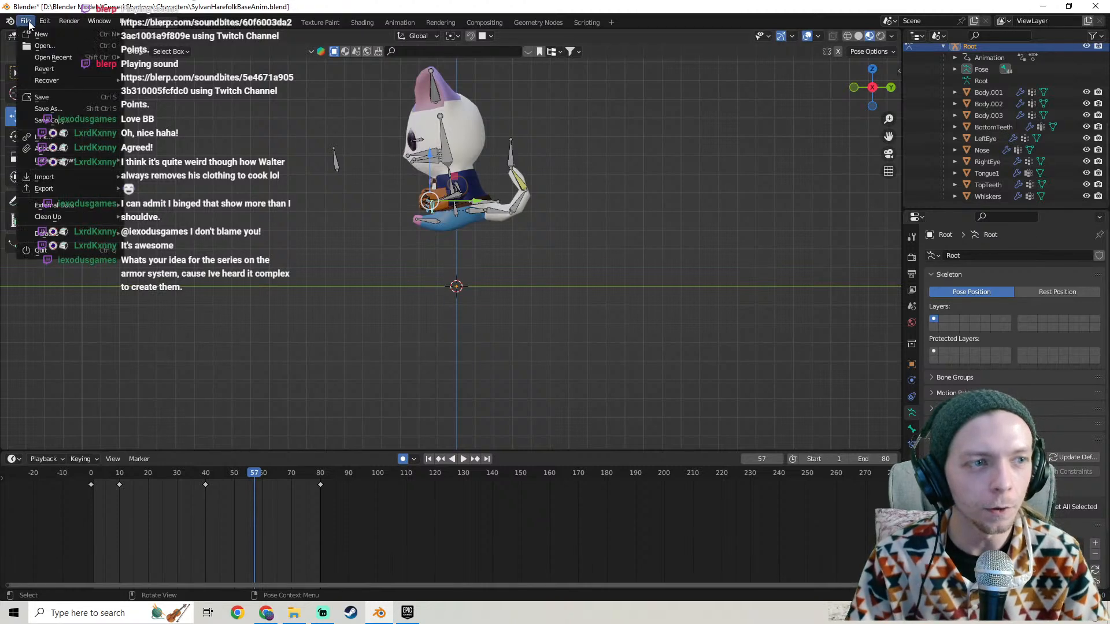
{"action": "left_click", "coordinate": [47, 99]}
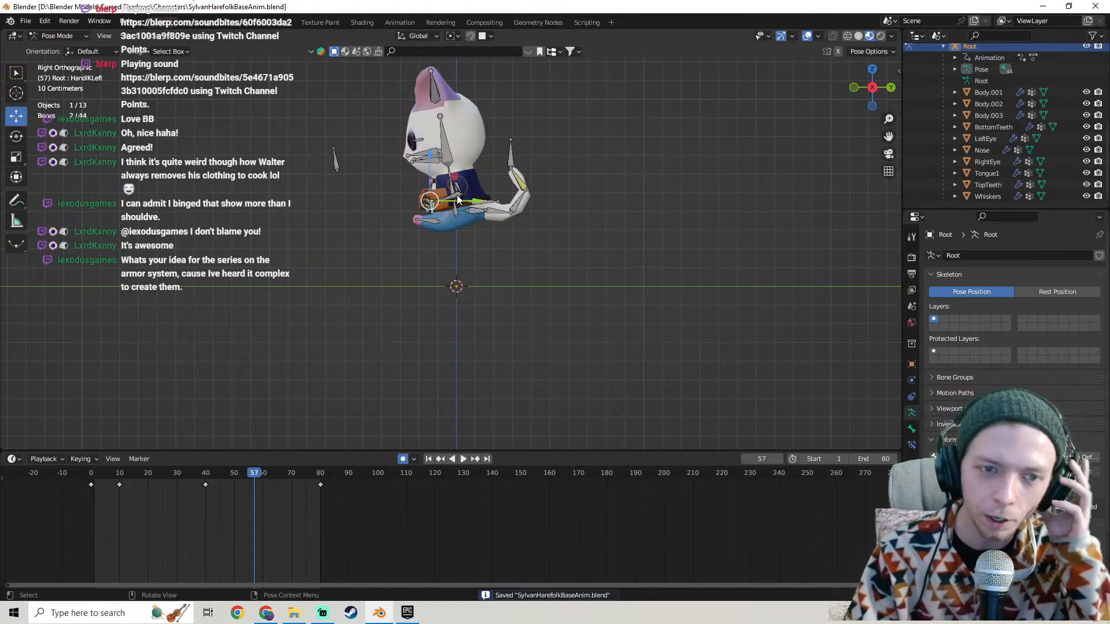
{"action": "mouse_move", "coordinate": [468, 266]}
{"action": "middle_mouse_down", "text": "shift"}
{"action": "mouse_move", "coordinate": [484, 332]}
{"action": "mouse_move", "coordinate": [478, 323]}
{"action": "middle_mouse_up", "text": "shift"}
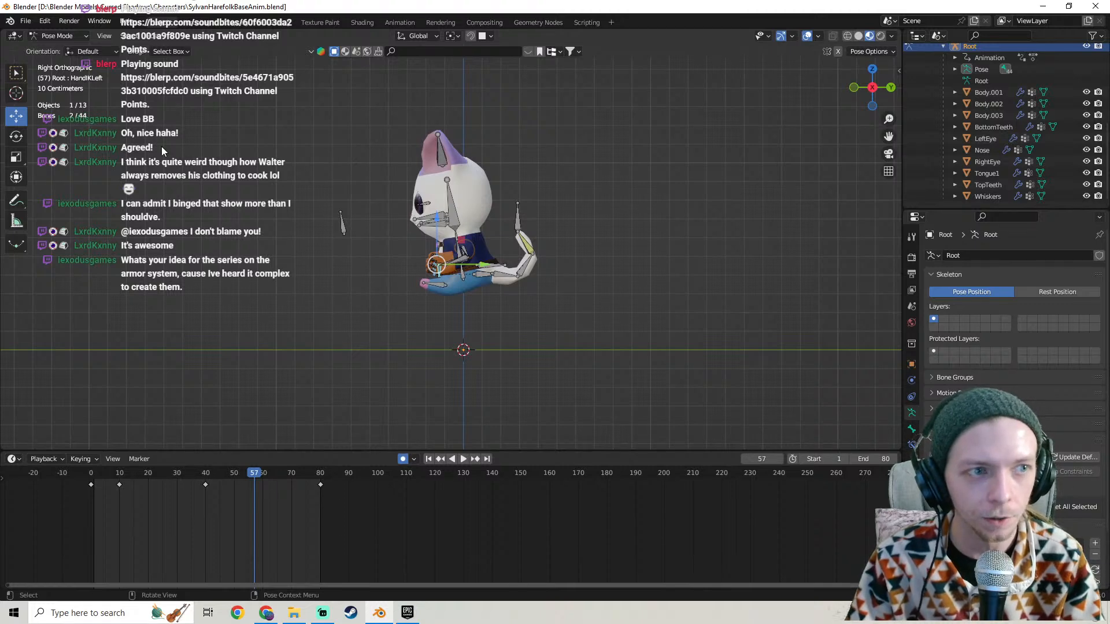
{"action": "mouse_move", "coordinate": [460, 222]}
{"action": "middle_mouse_down", "text": "shift"}
{"action": "mouse_move", "coordinate": [460, 179]}
{"action": "mouse_move", "coordinate": [452, 243]}
{"action": "middle_mouse_up", "text": "shift"}
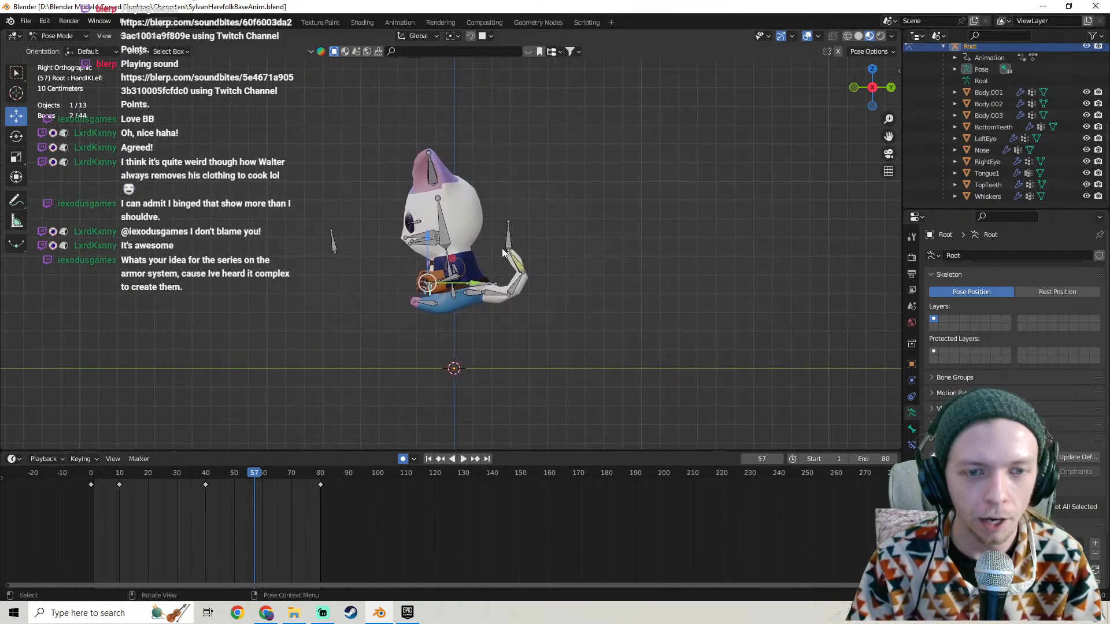
{"action": "left_click", "coordinate": [27, 23]}
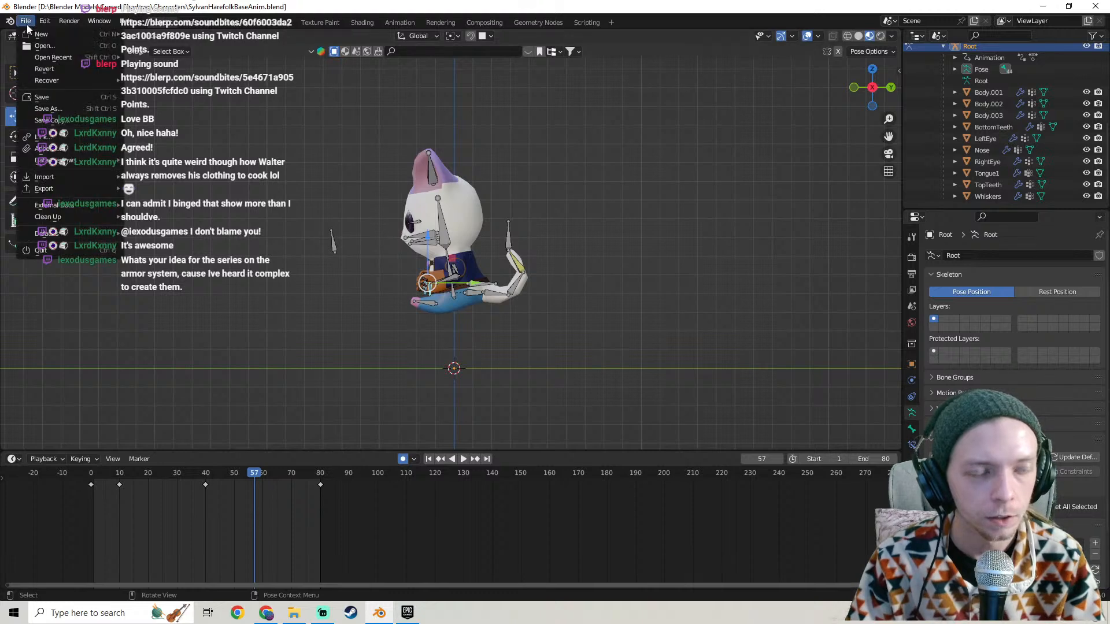
{"action": "left_click", "coordinate": [56, 100]}
Move to the last keyframe at frame 80 and save the animation file again.
{"action": "key", "text": "Up"}
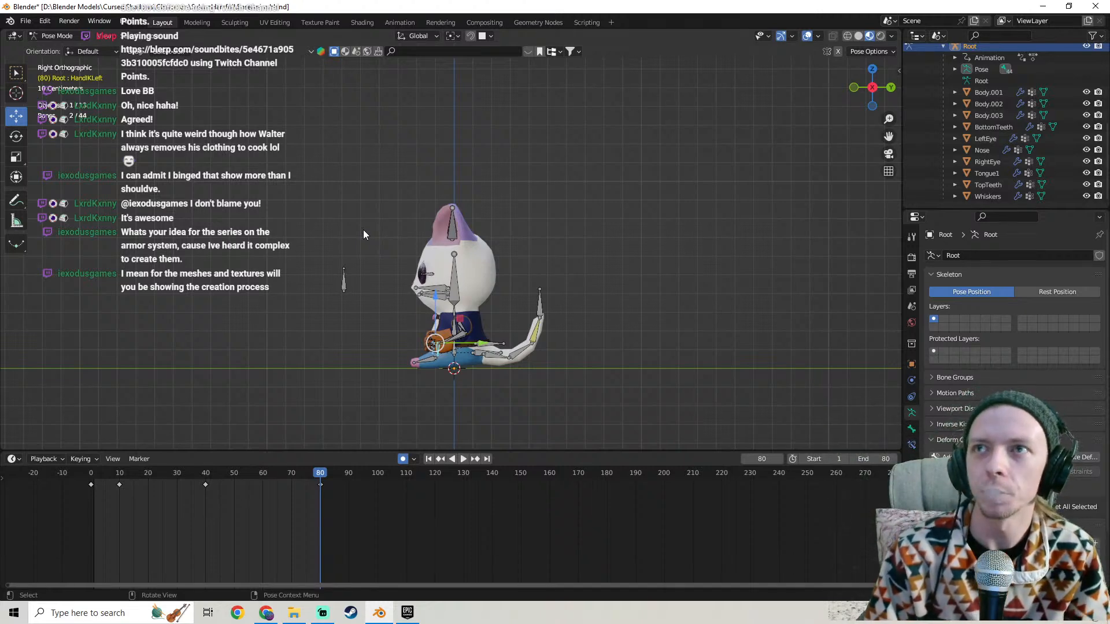
{"action": "scroll", "coordinate": [485, 258], "scroll_direction": "up", "scroll_amount": 3}
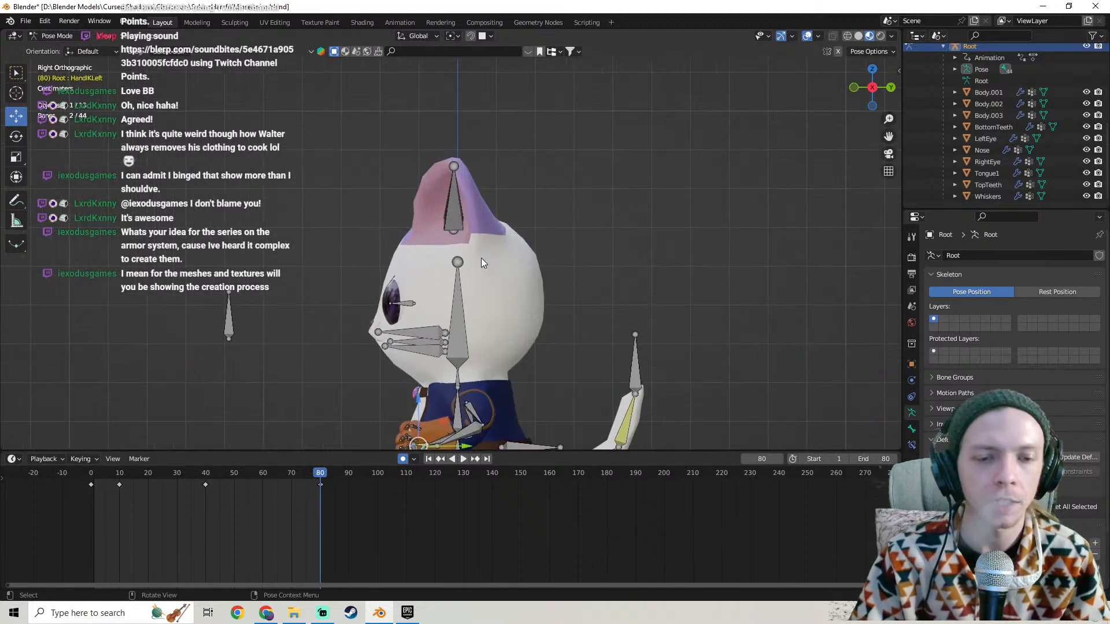
{"action": "scroll", "coordinate": [473, 262], "scroll_direction": "down", "scroll_amount": 6}
{"action": "scroll", "coordinate": [468, 264], "scroll_direction": "up", "scroll_amount": 4}
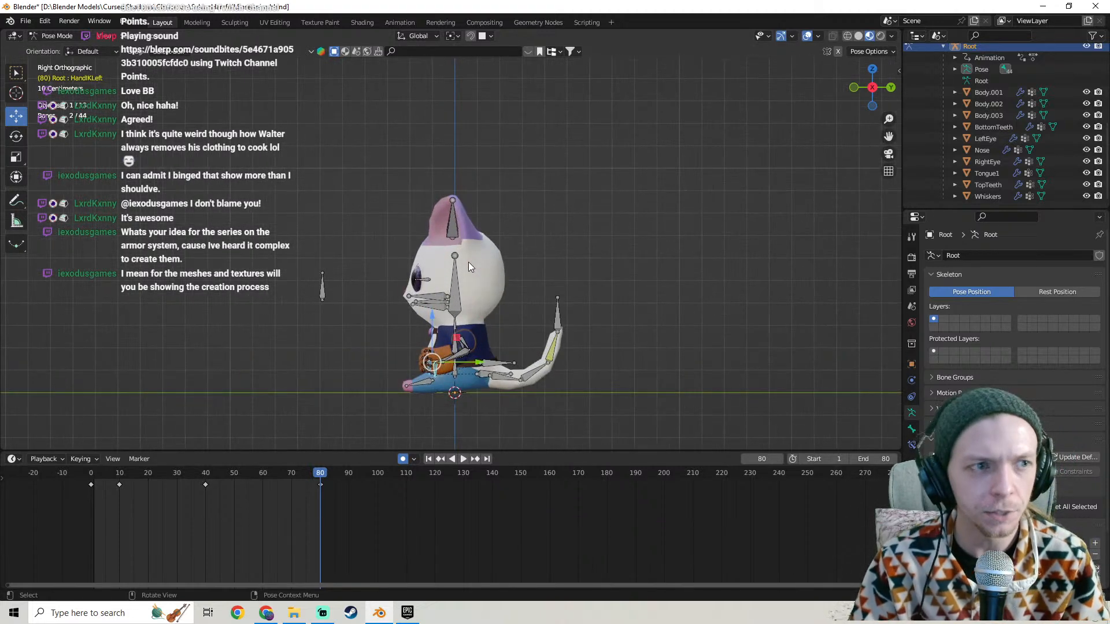
{"action": "middle_click_drag", "start_coordinate": [468, 266], "coordinate": [462, 211], "text": "shift"}
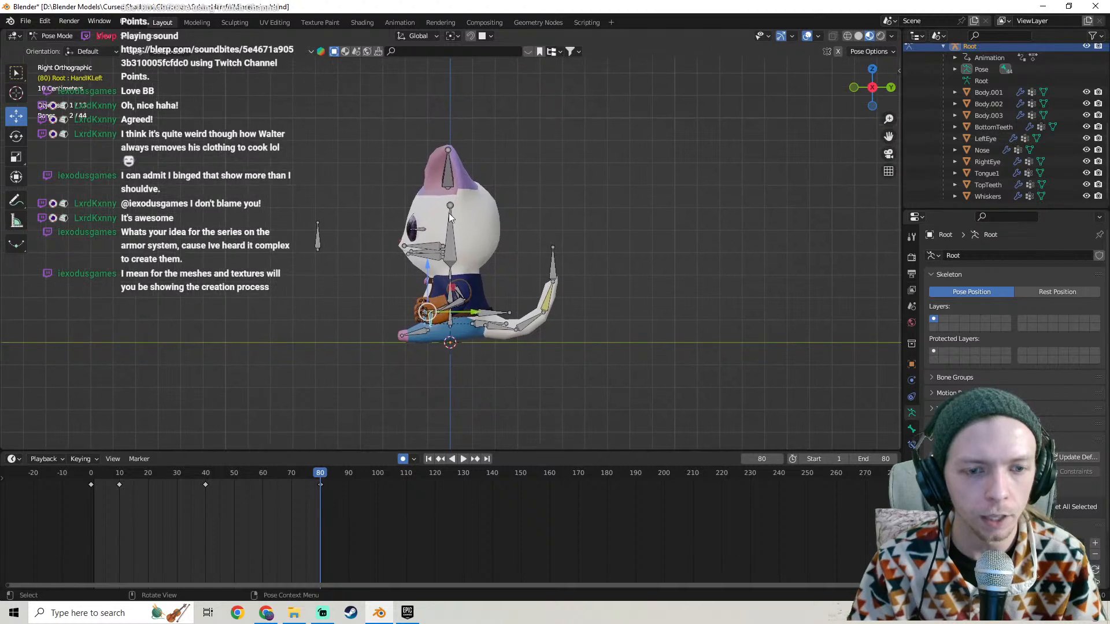
{"action": "left_click", "coordinate": [26, 21]}
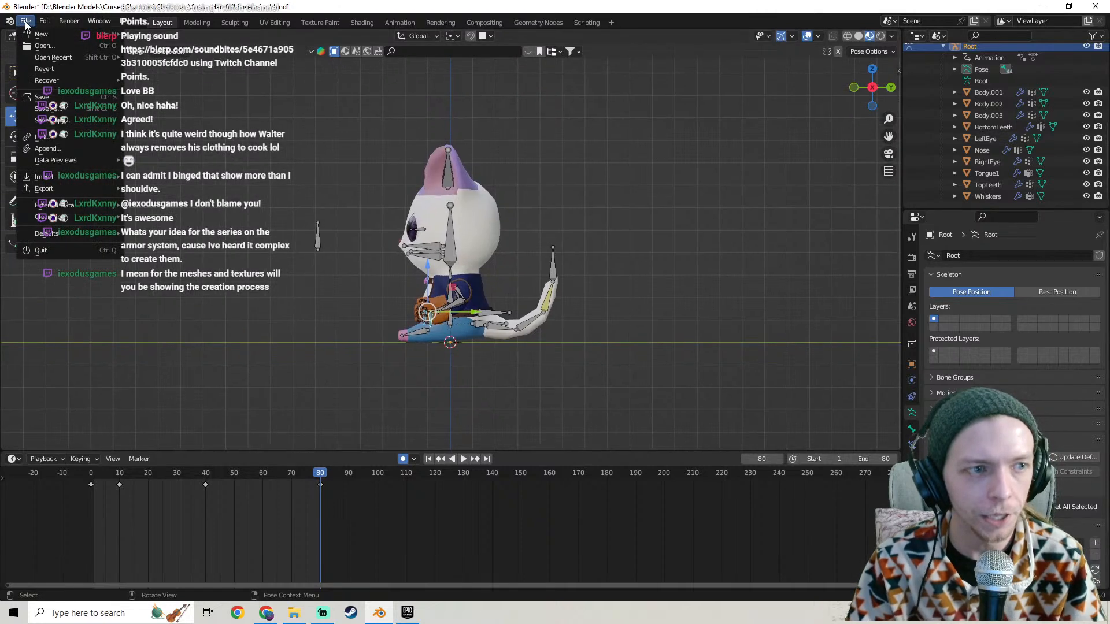
{"action": "left_click", "coordinate": [35, 97]}
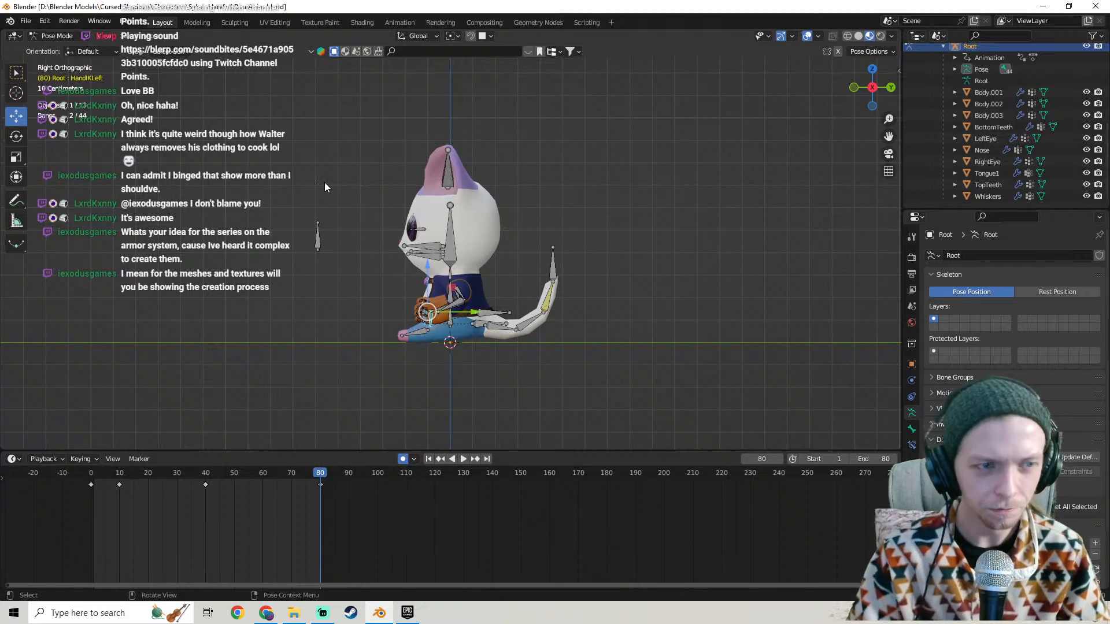
Scrub through the whole animation from frame 0 to frame 80, examining the body and hand motion from the side.
{"action": "scroll", "coordinate": [388, 234], "scroll_direction": "up", "scroll_amount": 3}
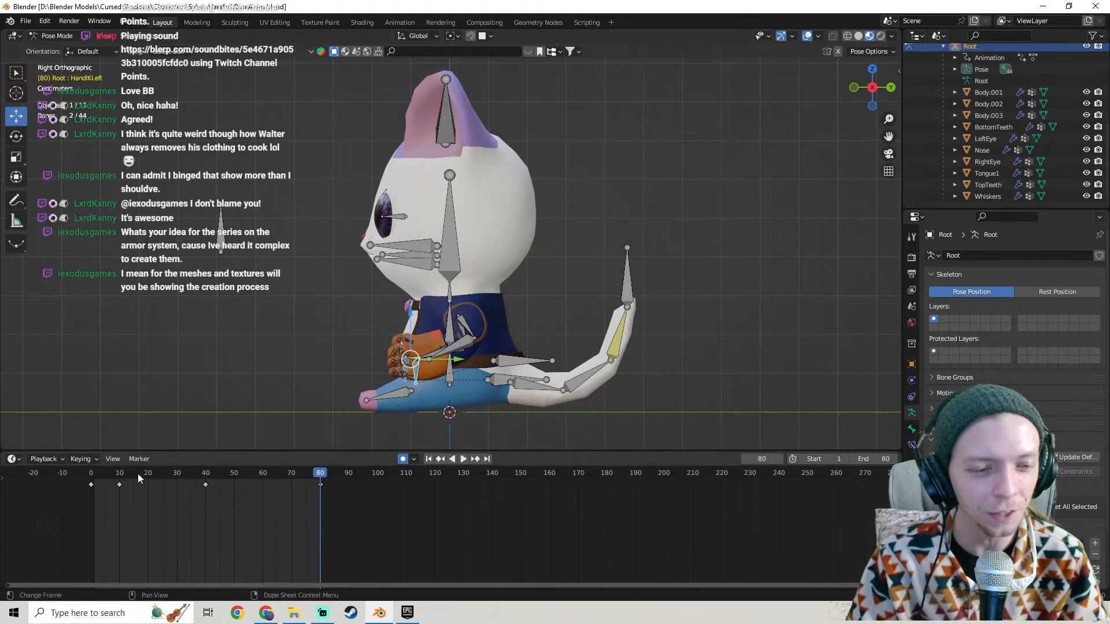
{"action": "left_click", "coordinate": [92, 480]}
{"action": "key", "text": "space"}
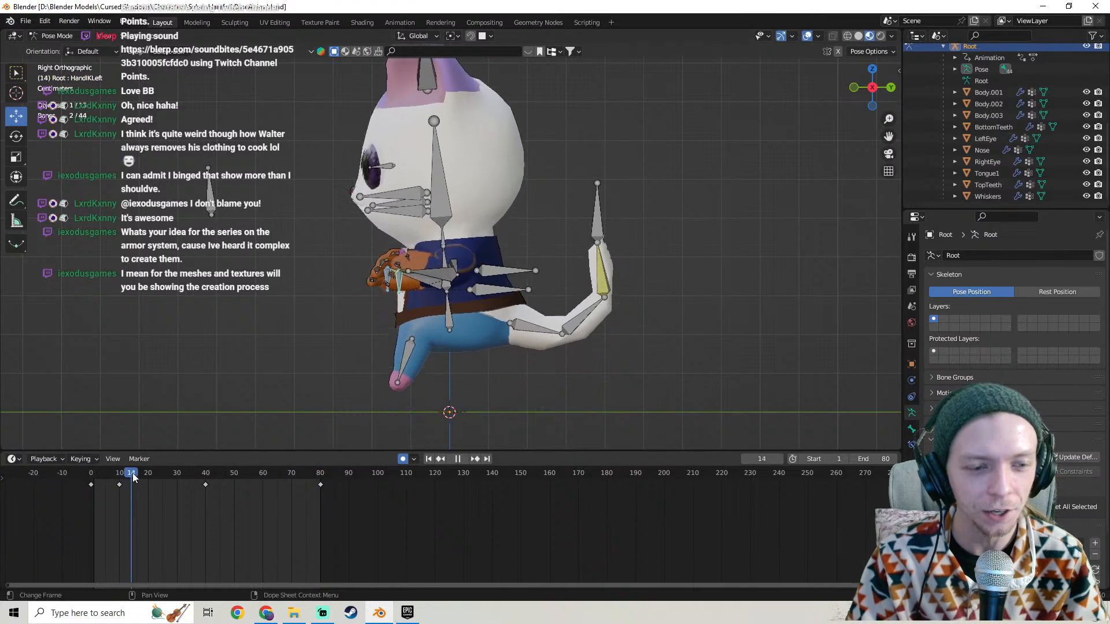
{"action": "left_click", "coordinate": [203, 464]}
{"action": "left_click_drag", "start_coordinate": [203, 463], "coordinate": [319, 462]}
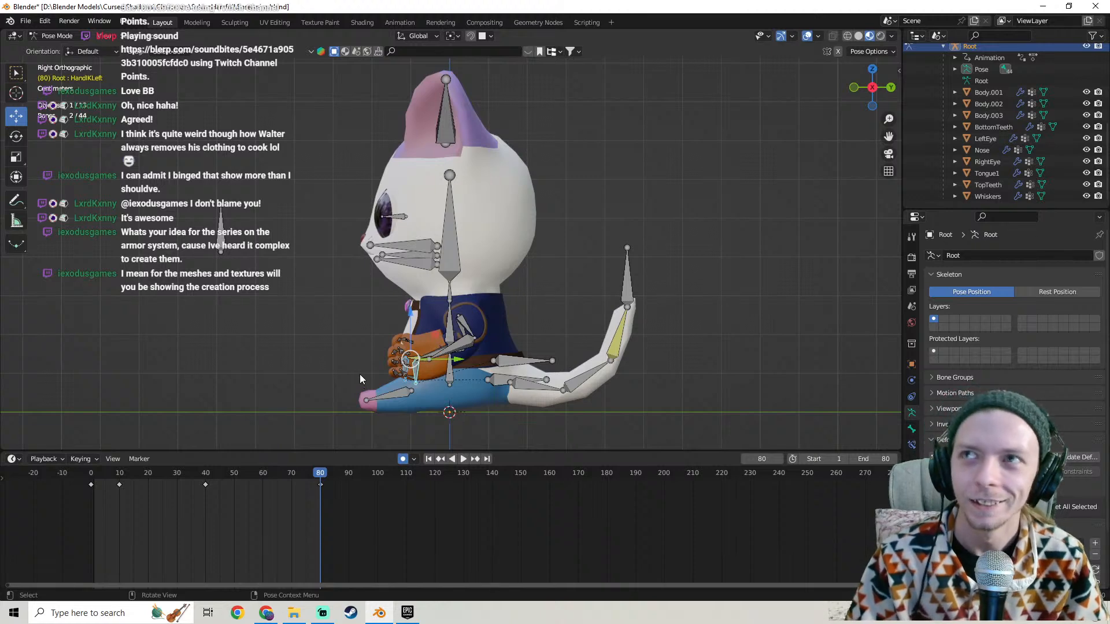
Scrub the animation from its first frame to the keyframe at frame 40 to examine the airborne pose.
{"action": "scroll", "coordinate": [360, 374], "scroll_direction": "down", "scroll_amount": 1}
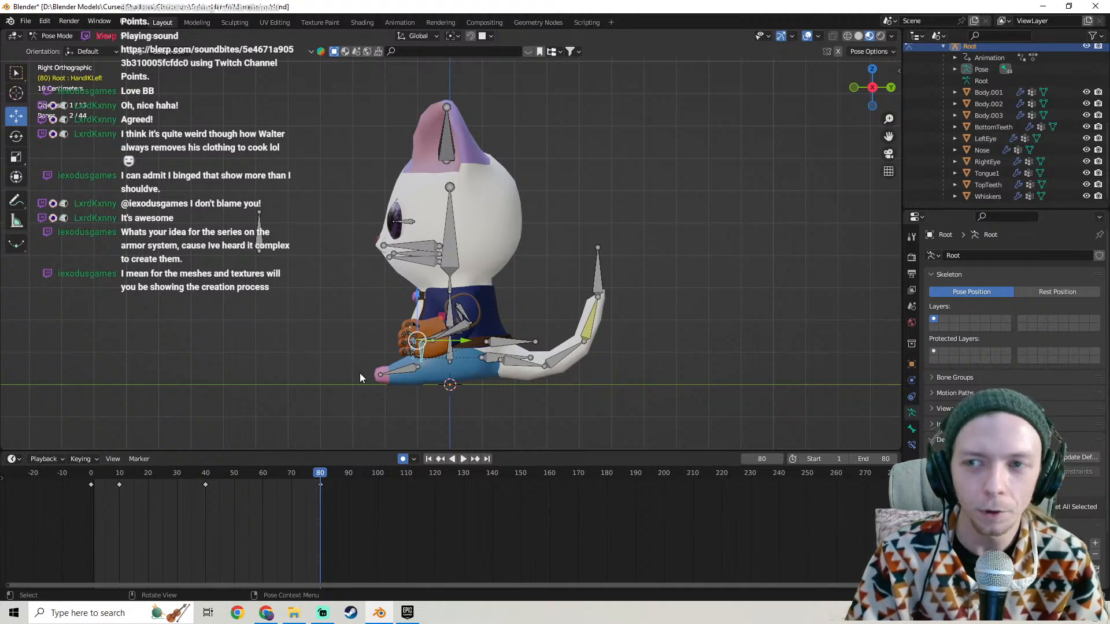
{"action": "left_click", "coordinate": [90, 478]}
{"action": "key", "text": "space"}
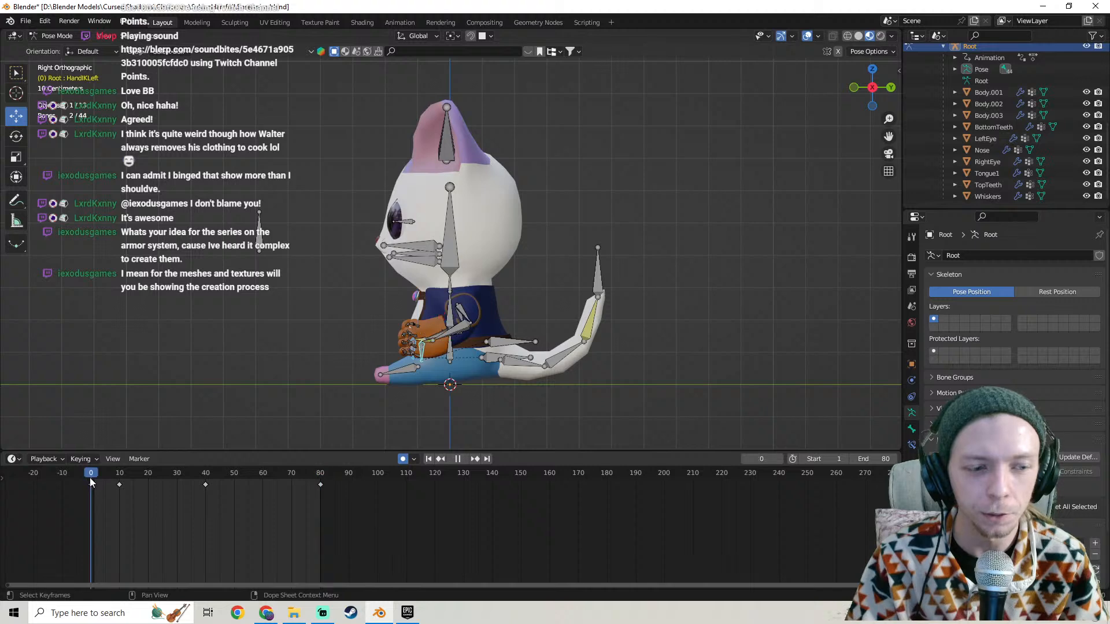
{"action": "key", "text": "Escape"}
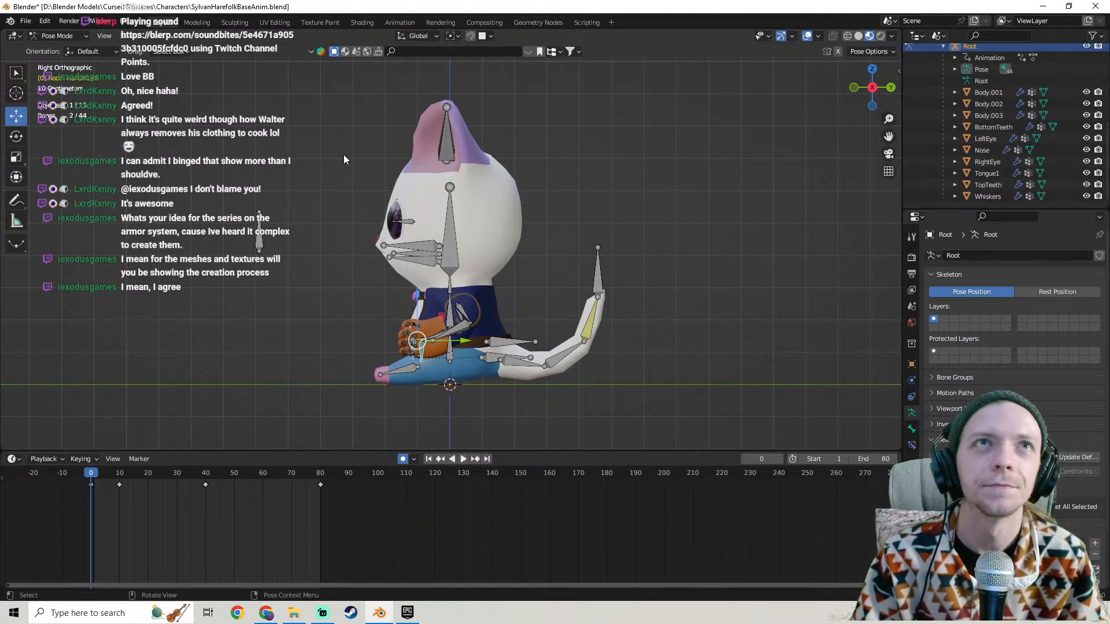
{"action": "key", "text": "space"}
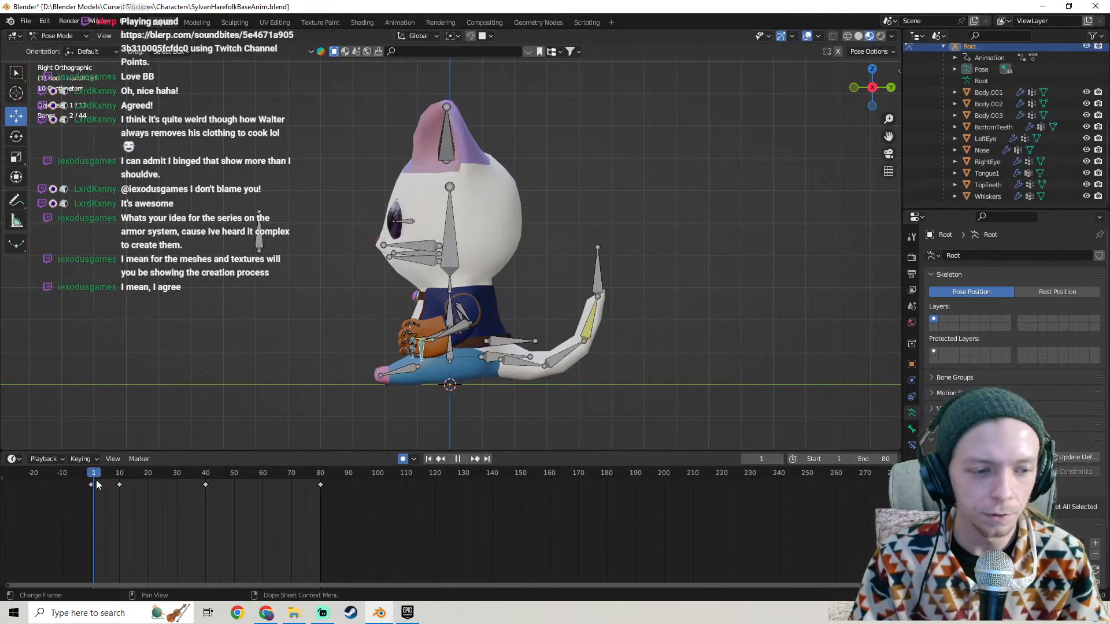
{"action": "left_click_drag", "start_coordinate": [97, 484], "coordinate": [206, 469]}
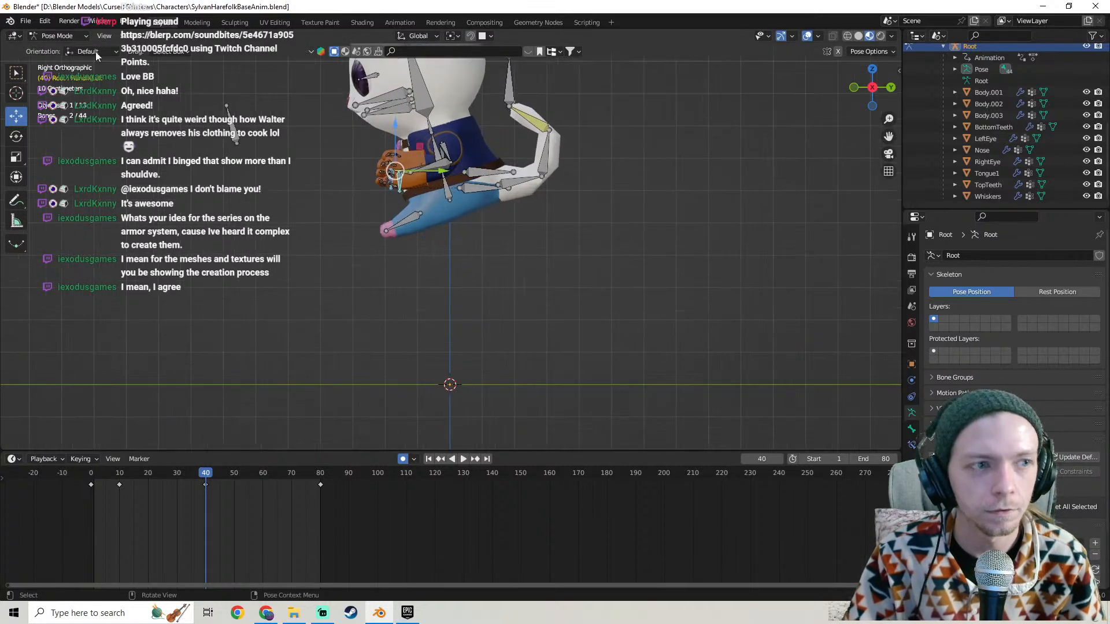
Save SylvanHarefolkBaseAnim.blend and briefly play the animation from its first frame.
{"action": "key", "text": "ctrl+s"}
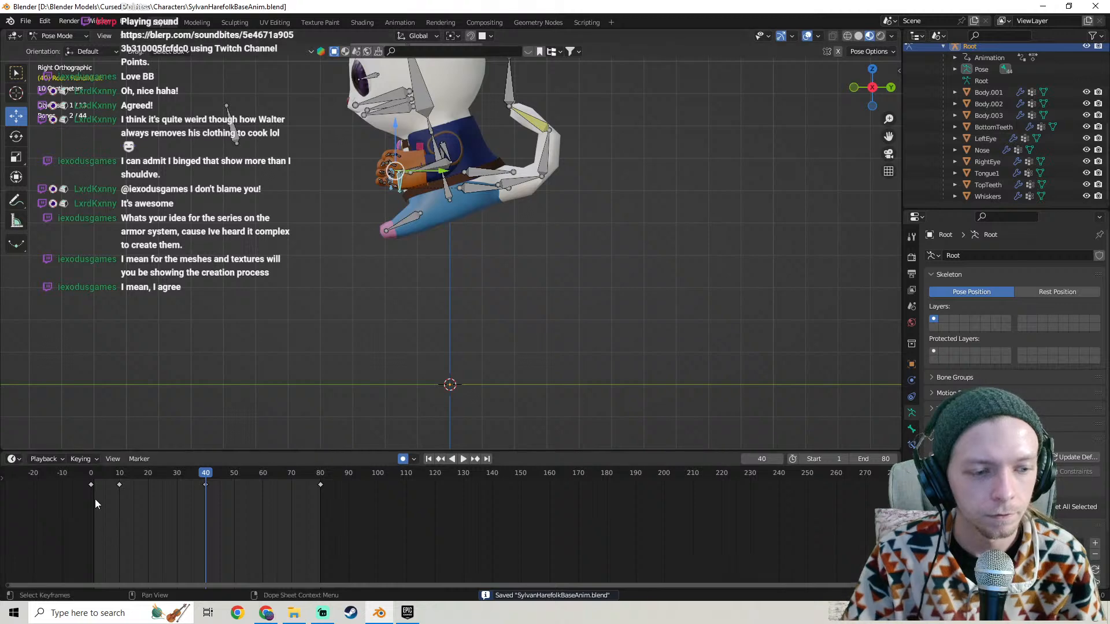
{"action": "left_click", "coordinate": [95, 473]}
{"action": "key", "text": "space"}
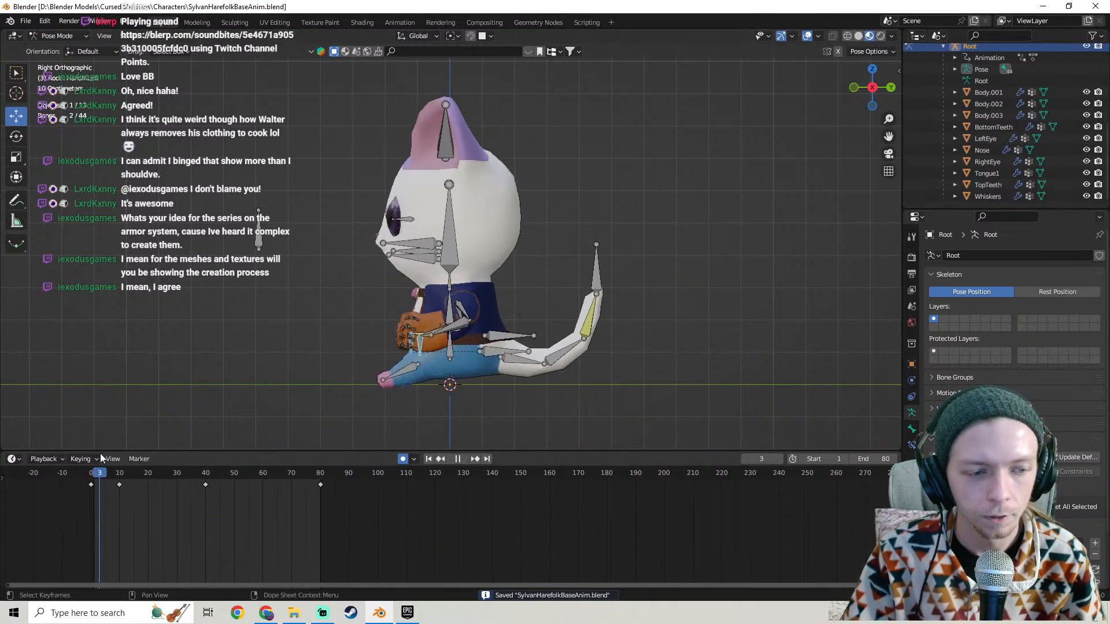
{"action": "key", "text": "Escape"}
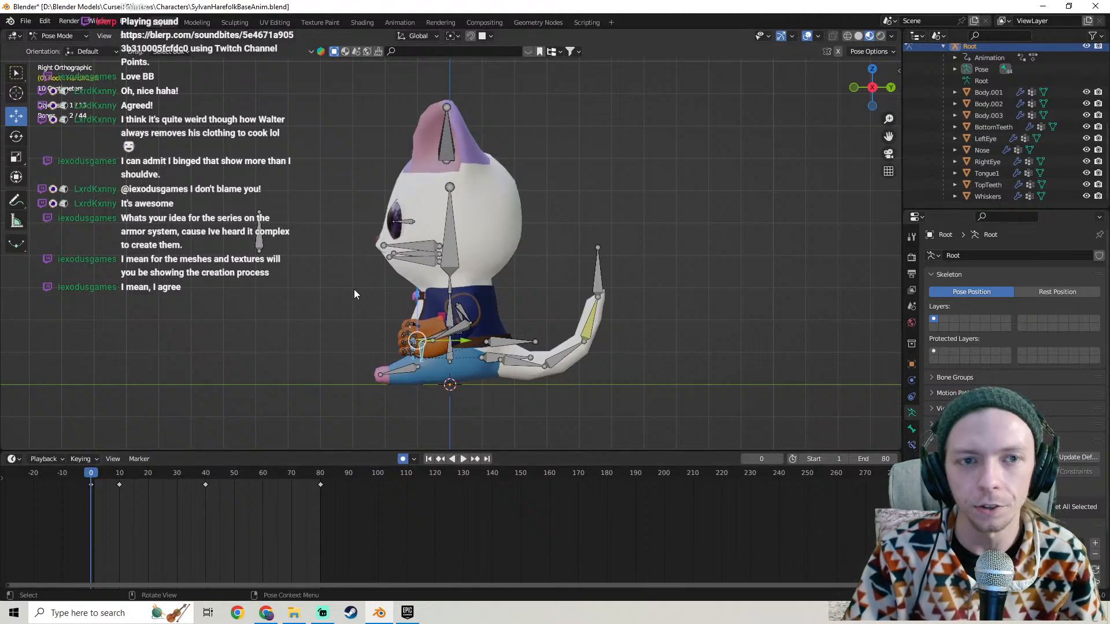
Play and scrub the jump animation between frames 0 and 80, examining the body and tail motion from the side.
{"action": "scroll", "coordinate": [354, 290], "scroll_direction": "down", "scroll_amount": 3}
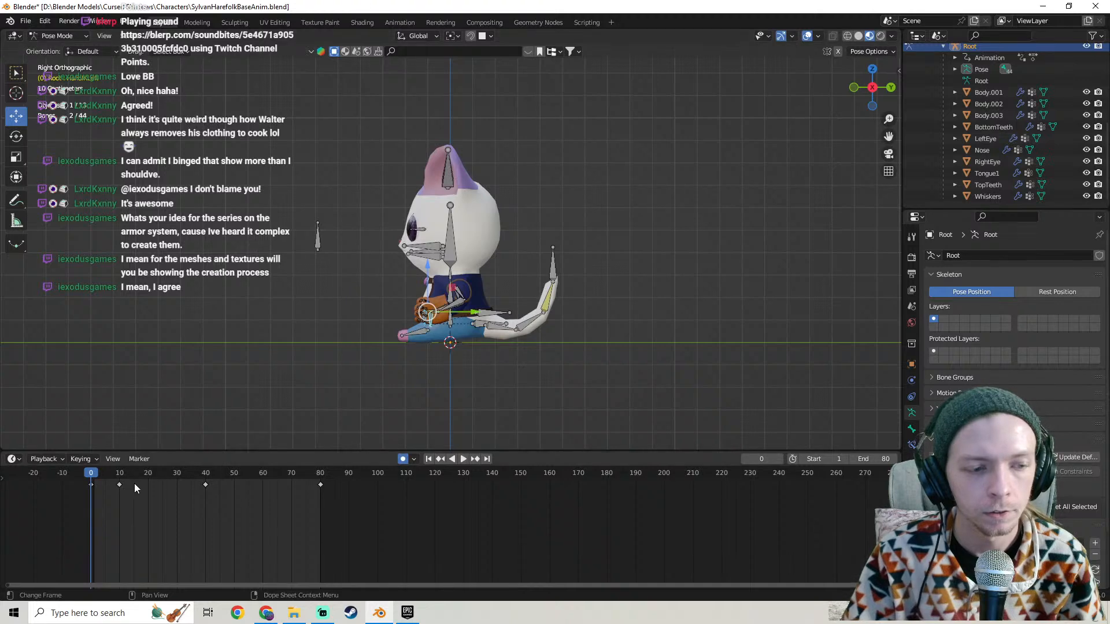
{"action": "key", "text": "space"}
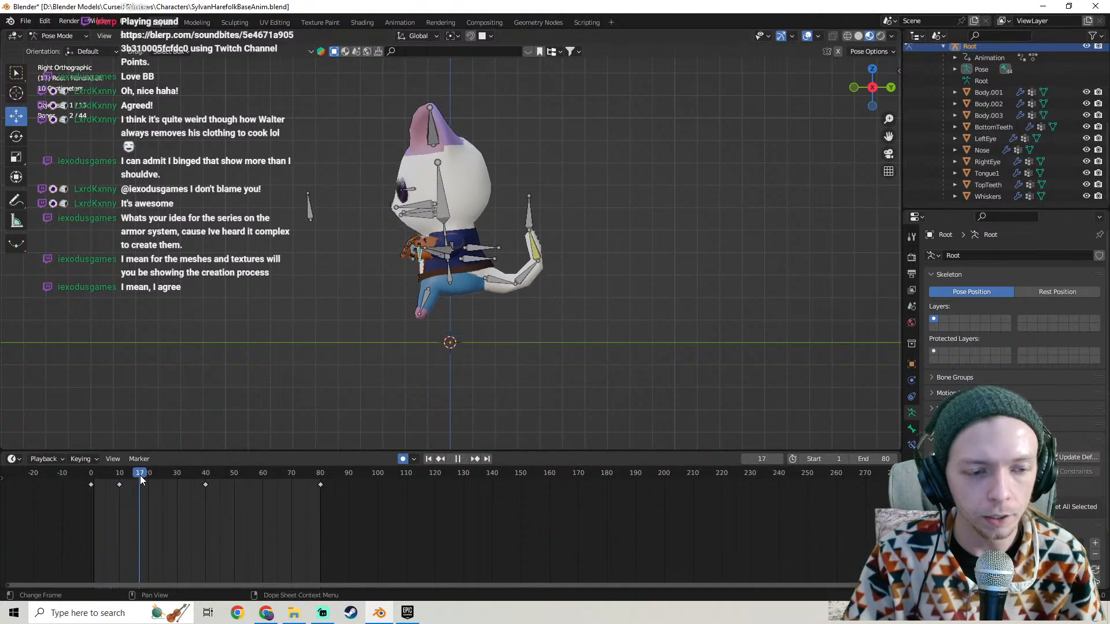
{"action": "left_click_drag", "start_coordinate": [206, 462], "coordinate": [320, 459]}
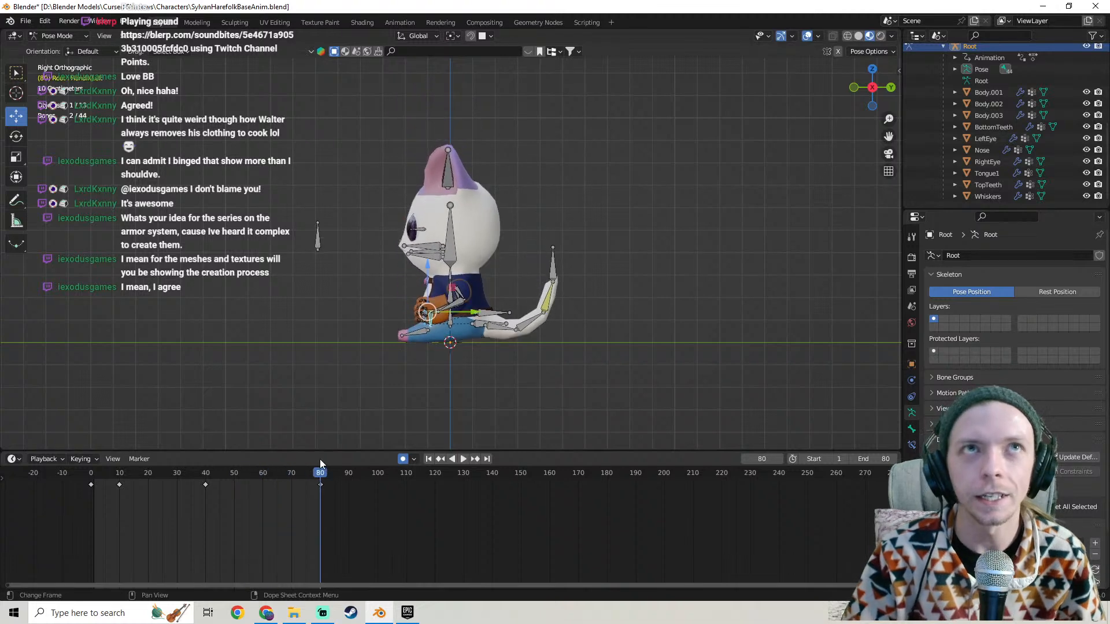
{"action": "scroll", "coordinate": [313, 374], "scroll_direction": "down", "scroll_amount": 1}
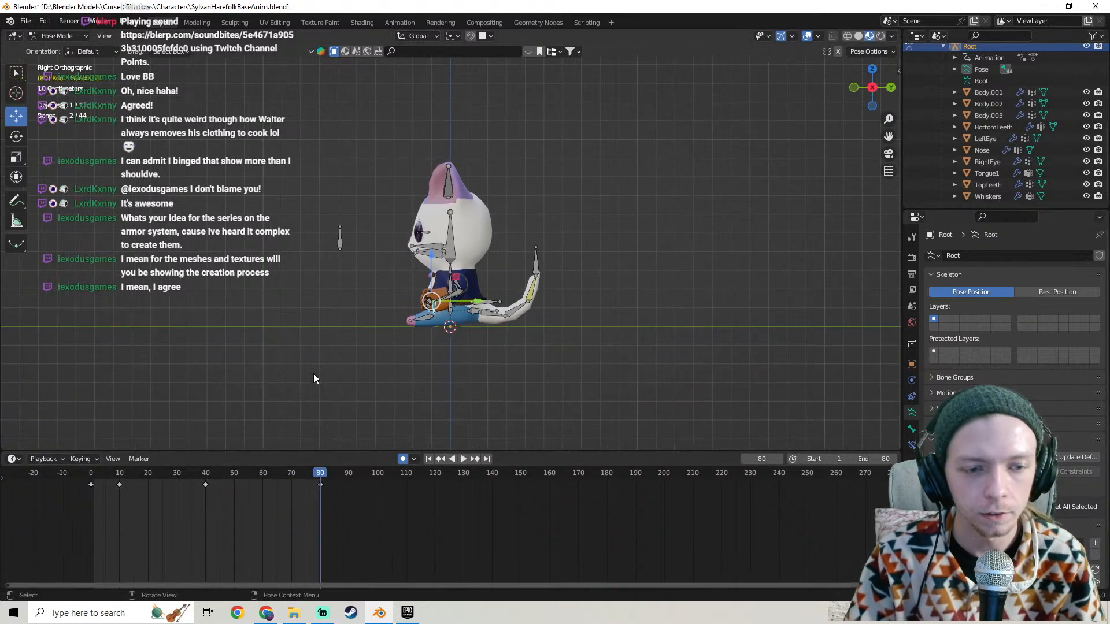
{"action": "scroll", "coordinate": [393, 362], "scroll_direction": "up", "scroll_amount": 2}
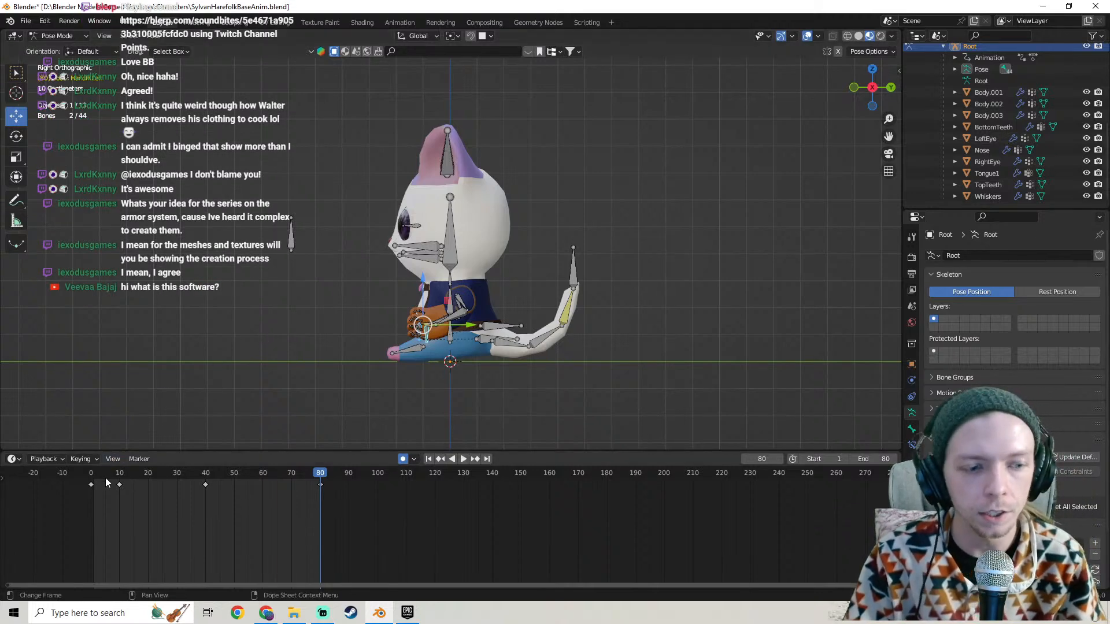
{"action": "left_click_drag", "start_coordinate": [91, 481], "coordinate": [226, 472]}
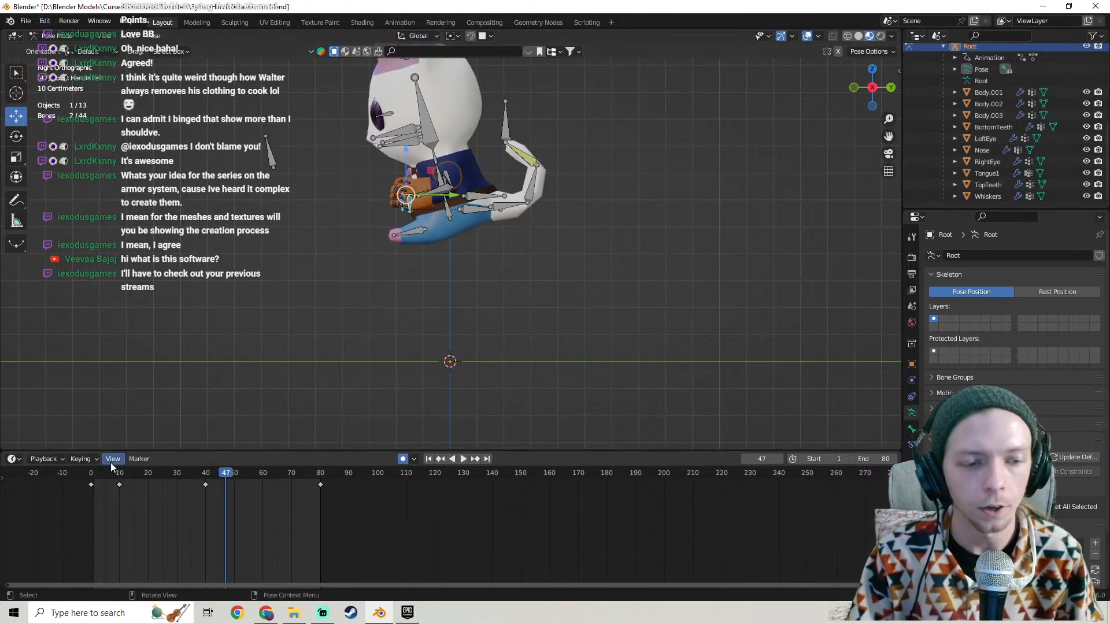
{"action": "mouse_move", "coordinate": [91, 477]}
{"action": "left_mouse_down"}
{"action": "mouse_move", "coordinate": [328, 453]}
{"action": "mouse_move", "coordinate": [91, 472]}
{"action": "left_mouse_up"}
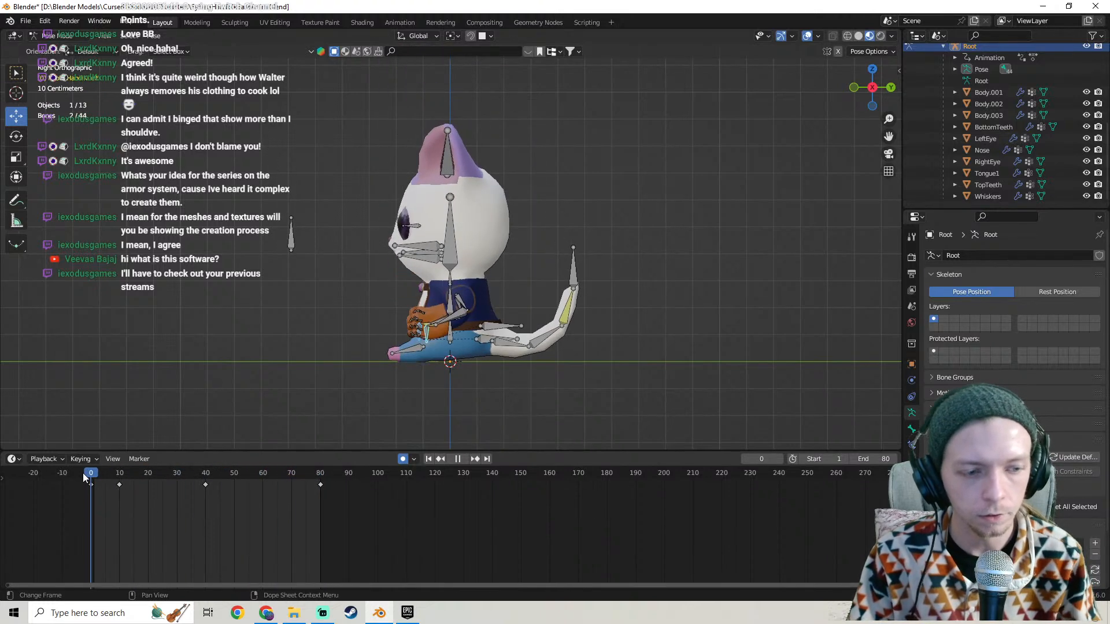
{"action": "key", "text": "space"}
{"action": "mouse_move", "coordinate": [325, 324]}
{"action": "middle_mouse_down", "text": "shift"}
{"action": "mouse_move", "coordinate": [345, 279]}
{"action": "mouse_move", "coordinate": [347, 325]}
{"action": "middle_mouse_up", "text": "shift"}
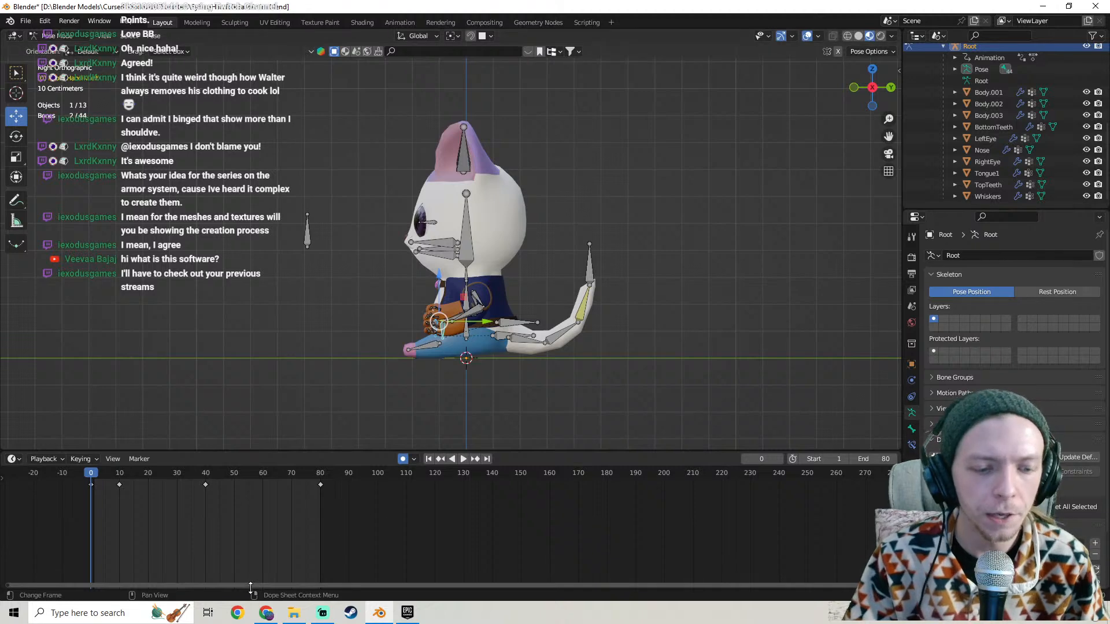
Switch to Chrome and open the Reality2 Games channel page on YouTube in a new tab.
{"action": "left_click", "coordinate": [266, 613]}
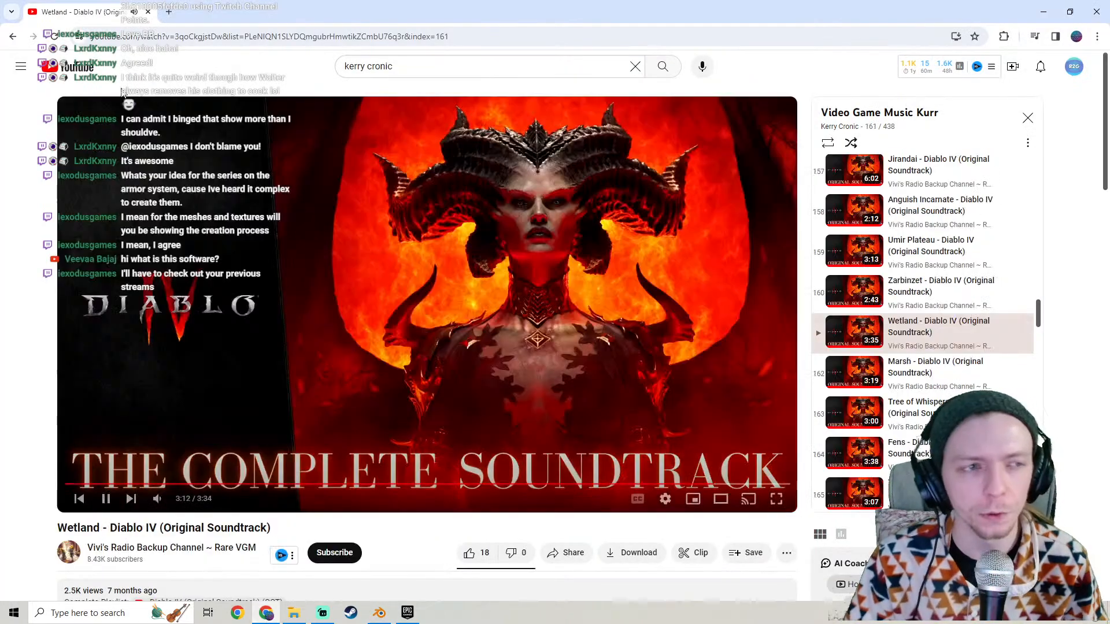
{"action": "middle_click", "coordinate": [72, 64]}
{"action": "left_click", "coordinate": [203, 9]}
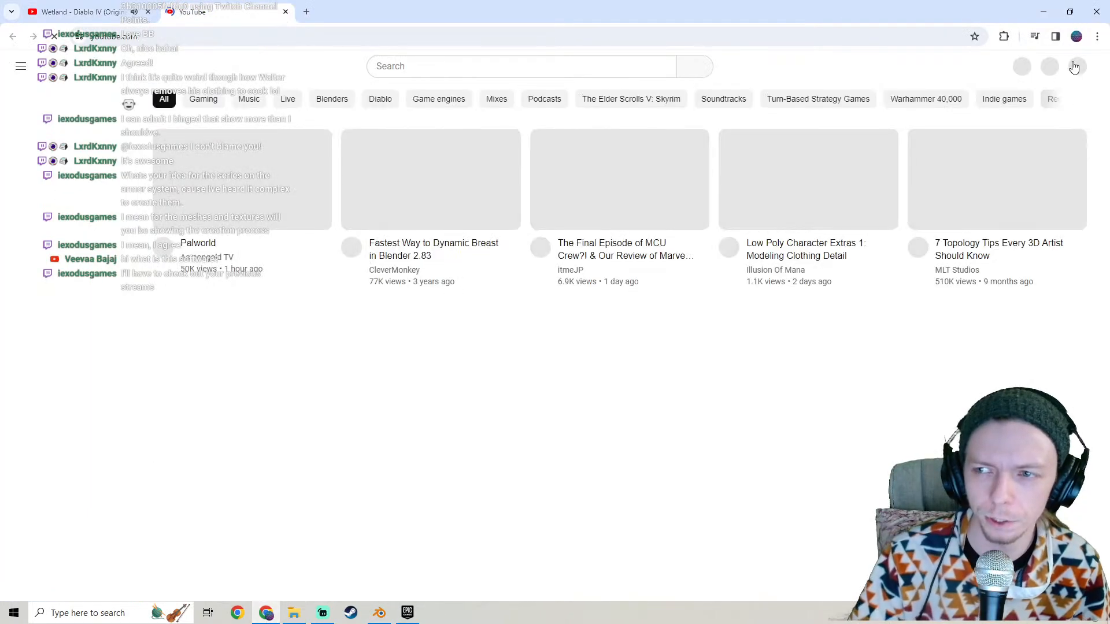
{"action": "left_click", "coordinate": [1073, 66]}
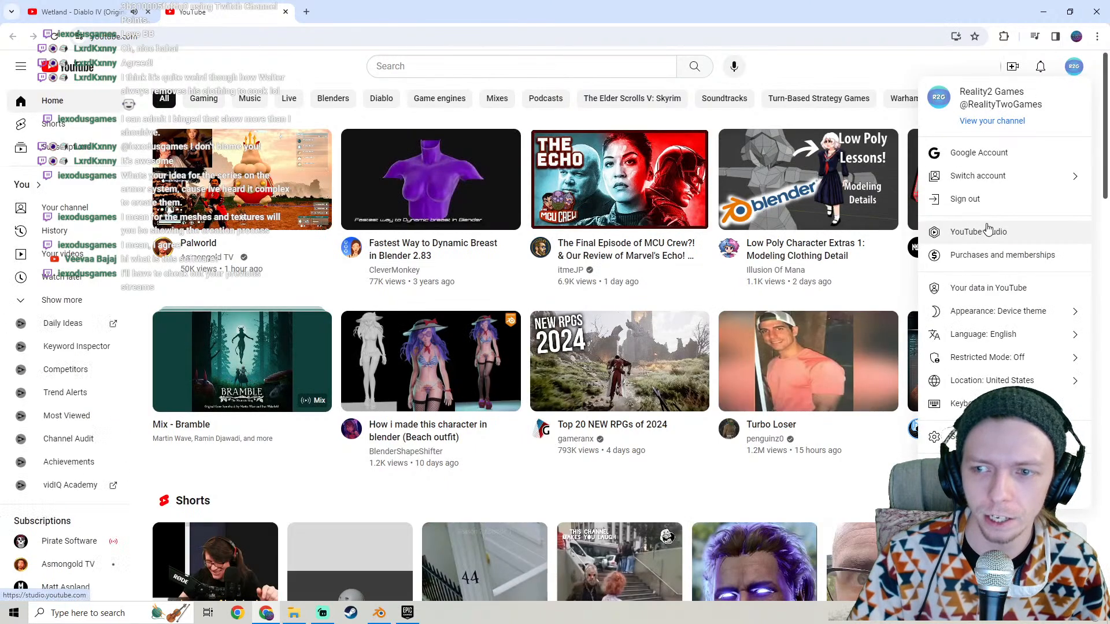
{"action": "left_click", "coordinate": [991, 121]}
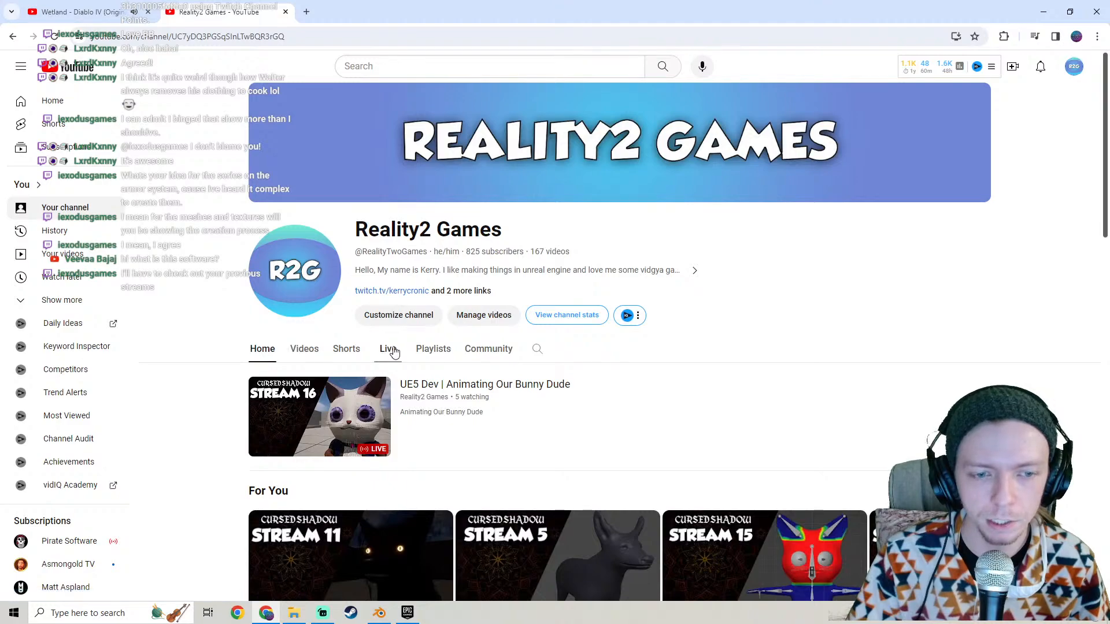
Browse the channel's live streams down to the oldest ones and preview the Stream 1 gear-building video.
{"action": "left_click", "coordinate": [388, 349]}
{"action": "scroll", "coordinate": [225, 307], "scroll_direction": "down", "scroll_amount": 8}
{"action": "scroll", "coordinate": [225, 307], "scroll_direction": "down", "scroll_amount": 3}
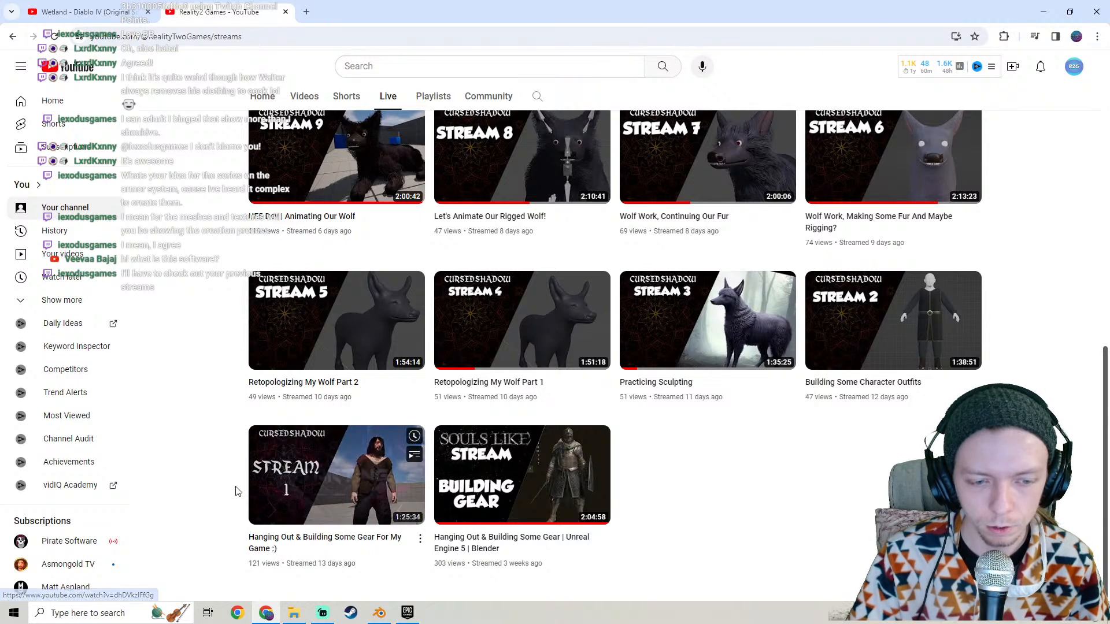
{"action": "mouse_move", "coordinate": [307, 487]}
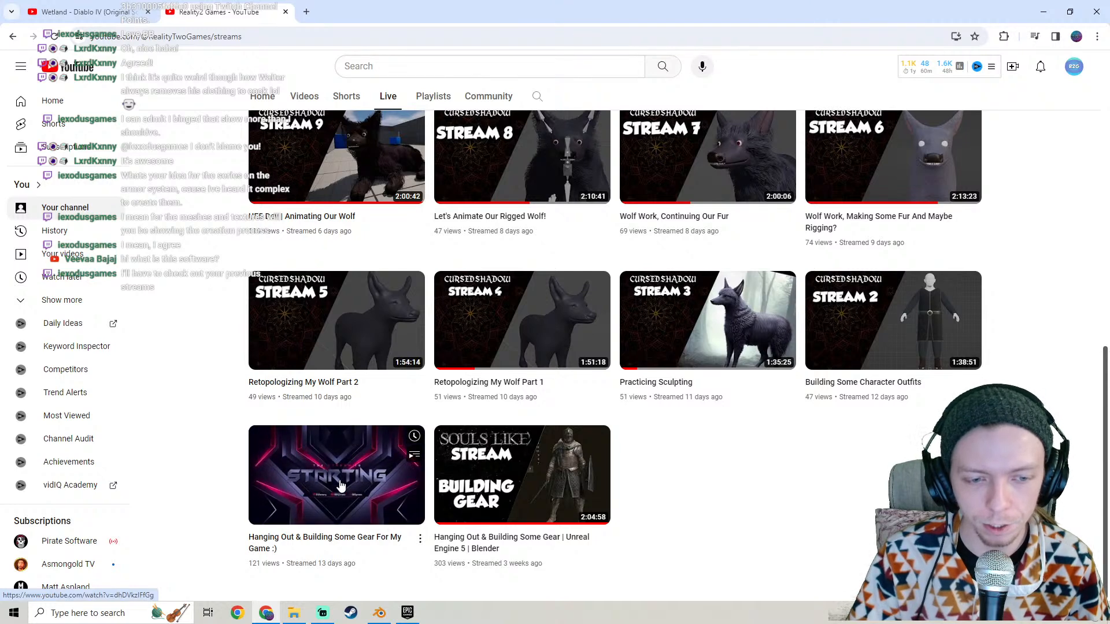
{"action": "mouse_move", "coordinate": [351, 487]}
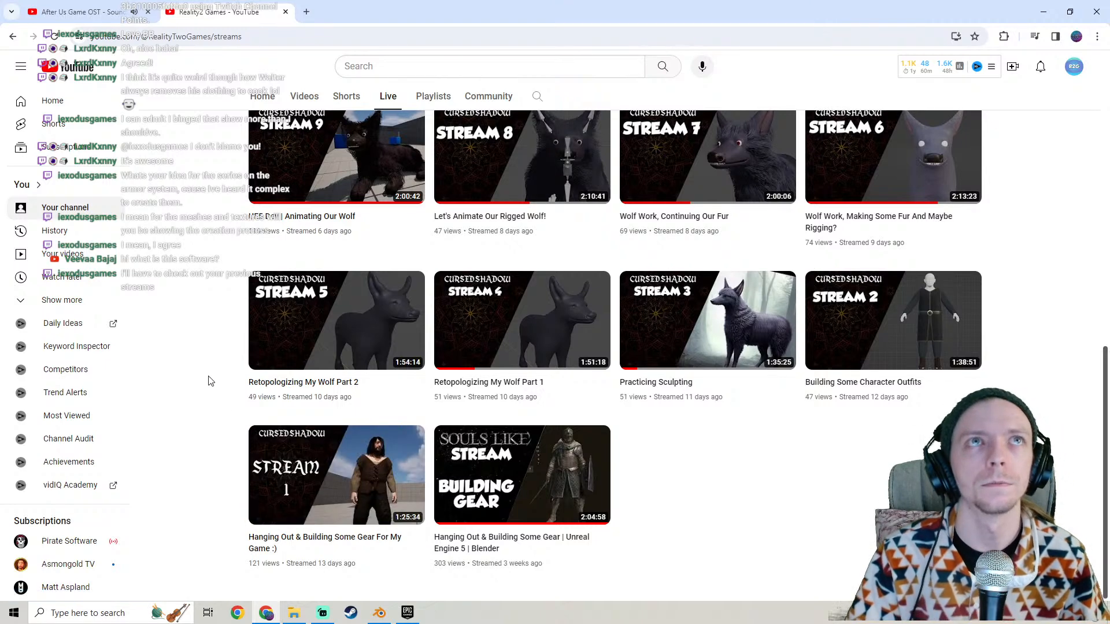
Switch back to Blender and change the Root armature to Object Mode.
{"action": "left_click", "coordinate": [380, 614]}
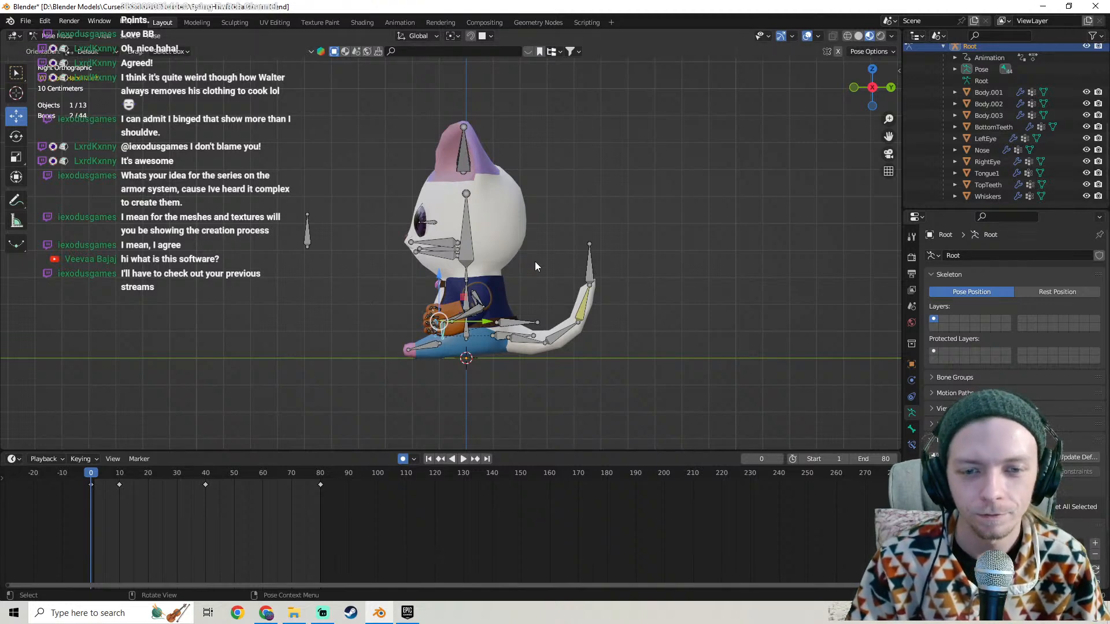
{"action": "middle_click_drag", "start_coordinate": [535, 261], "coordinate": [446, 242]}
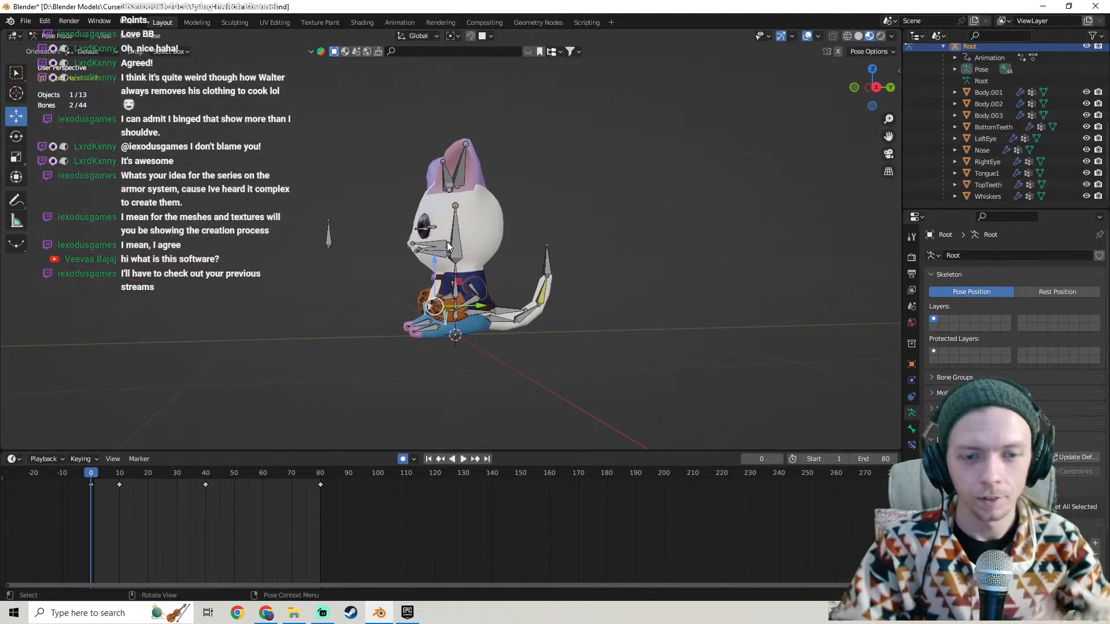
{"action": "scroll", "coordinate": [516, 238], "scroll_direction": "up", "scroll_amount": 4}
{"action": "middle_click_drag", "start_coordinate": [517, 238], "coordinate": [293, 242]}
{"action": "scroll", "coordinate": [619, 269], "scroll_direction": "down", "scroll_amount": 4}
{"action": "left_click", "coordinate": [75, 37]}
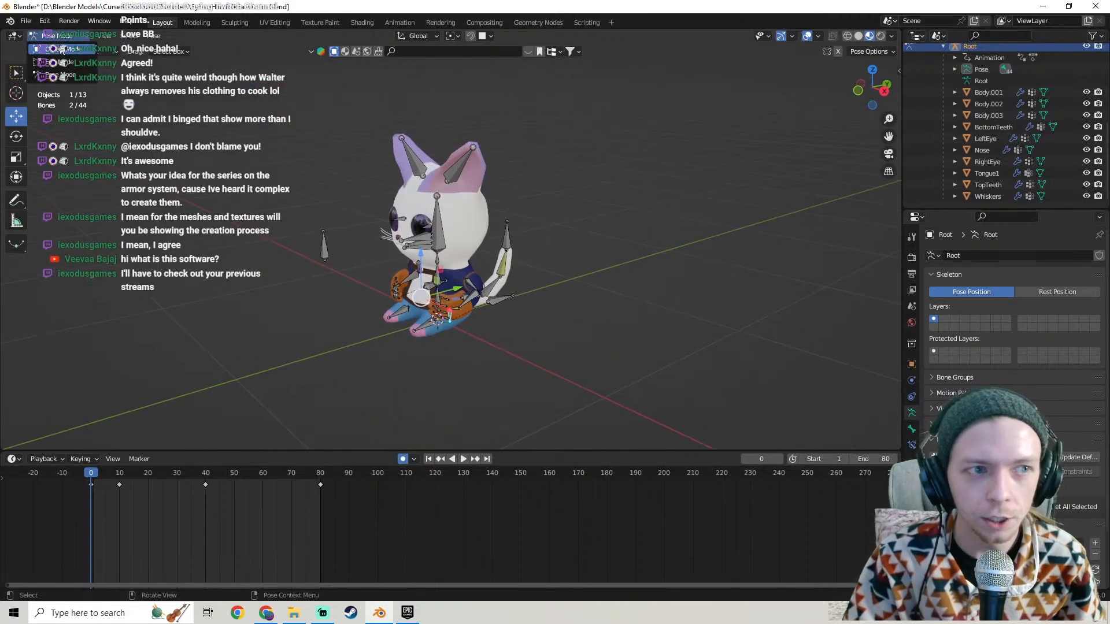
{"action": "left_click", "coordinate": [61, 51]}
Check the character's seated pose at frame 0 and save SylvanHarefolkBaseAnim.blend.
{"action": "scroll", "coordinate": [400, 232], "scroll_direction": "up", "scroll_amount": 4}
{"action": "middle_click_drag", "start_coordinate": [401, 232], "coordinate": [567, 201]}
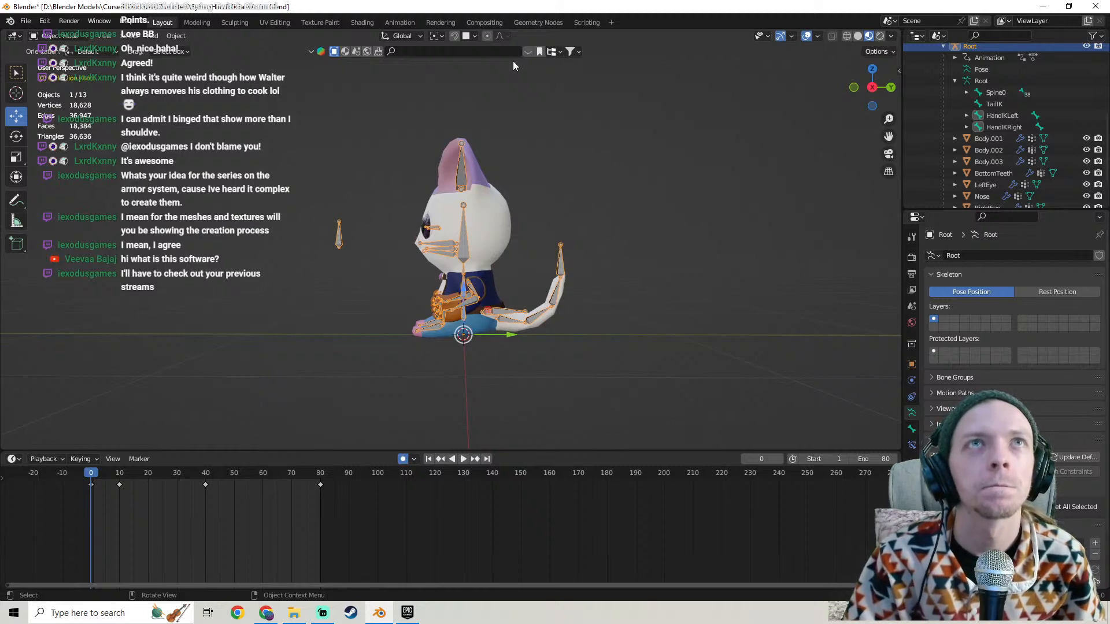
{"action": "scroll", "coordinate": [512, 61], "scroll_direction": "up", "scroll_amount": 4}
{"action": "scroll", "coordinate": [513, 61], "scroll_direction": "down", "scroll_amount": 3}
{"action": "middle_click_drag", "start_coordinate": [321, 183], "coordinate": [331, 196]}
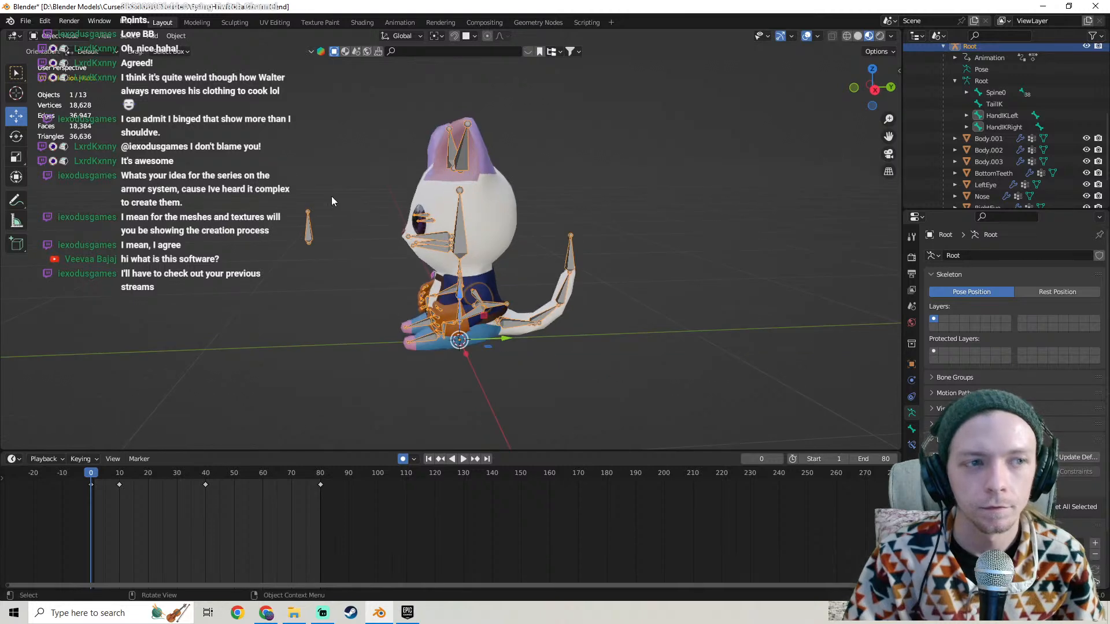
{"action": "key", "text": "ctrl+s"}
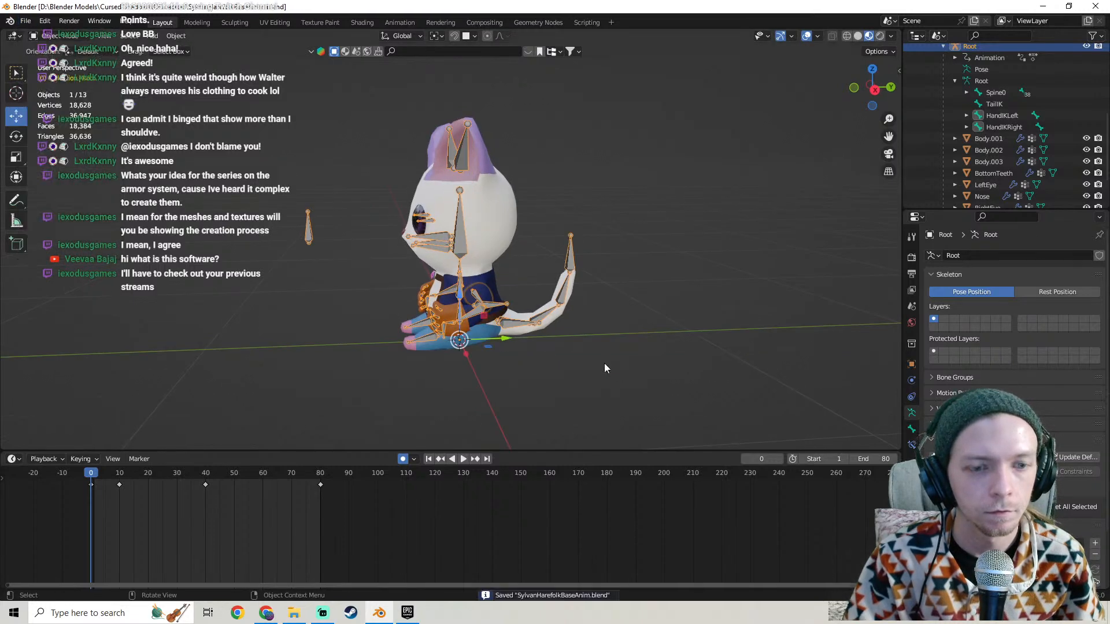
Play the jump animation repeatedly from frame 0, examining the character's motion mainly from the right side.
{"action": "middle_click_drag", "start_coordinate": [605, 363], "coordinate": [584, 353]}
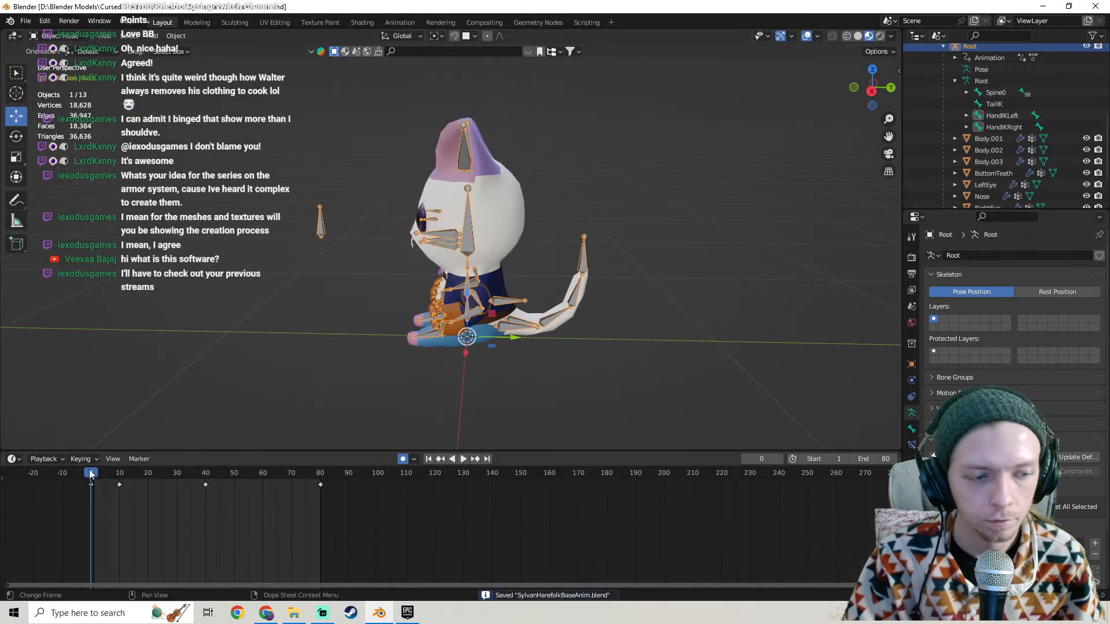
{"action": "key", "text": "space"}
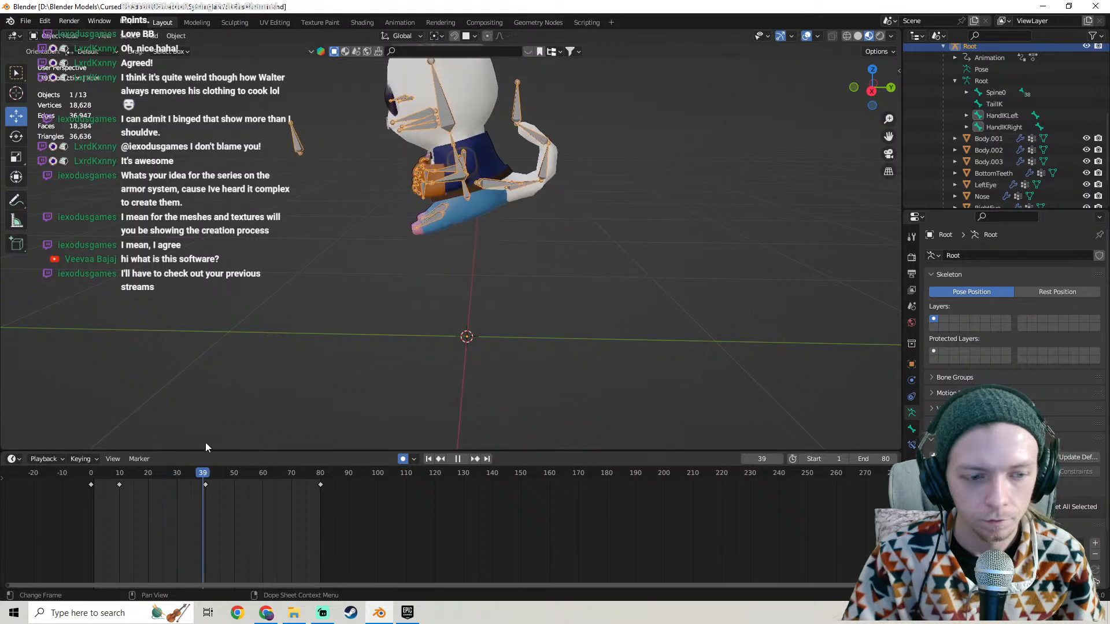
{"action": "left_click_drag", "start_coordinate": [206, 442], "coordinate": [92, 460]}
{"action": "key", "text": "space"}
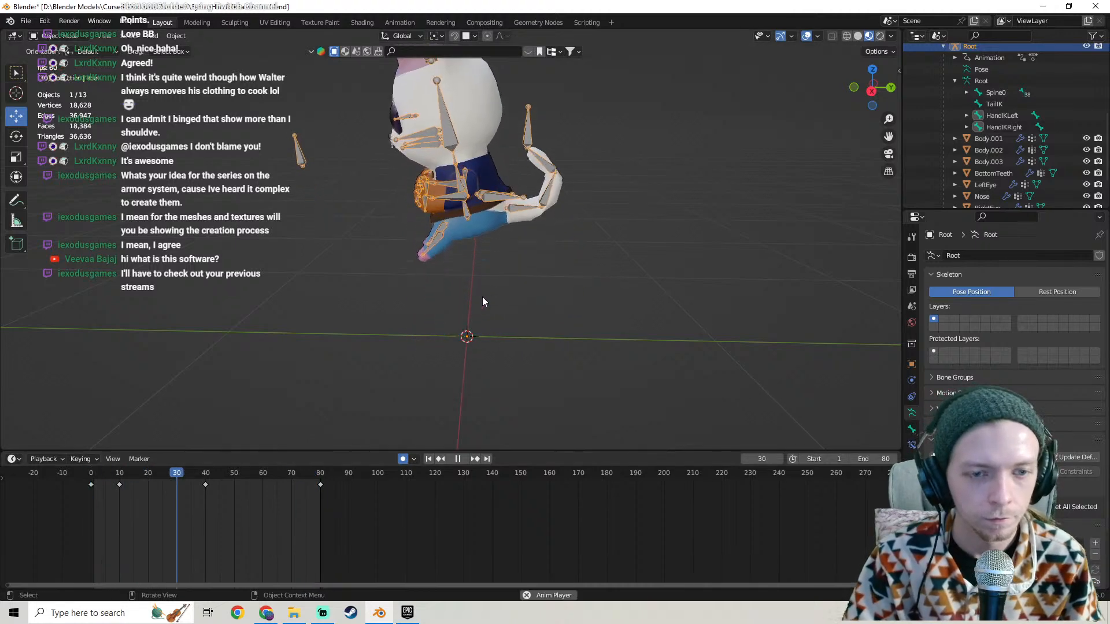
{"action": "middle_click_drag", "start_coordinate": [482, 296], "coordinate": [526, 246]}
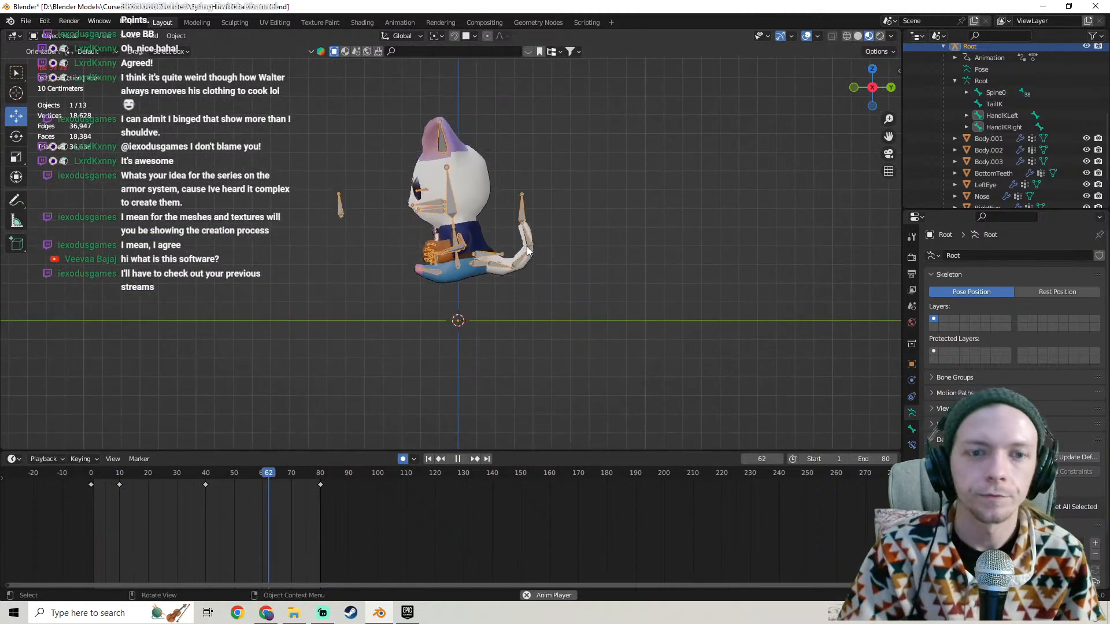
{"action": "scroll", "coordinate": [527, 245], "scroll_direction": "up", "scroll_amount": 3}
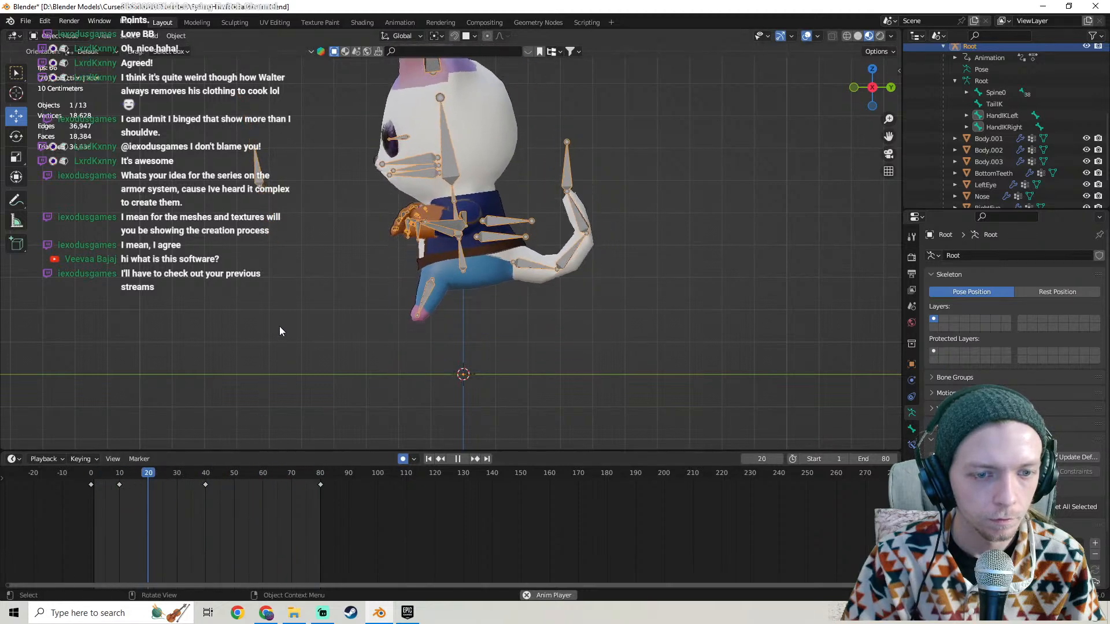
{"action": "left_click_drag", "start_coordinate": [202, 471], "coordinate": [91, 458]}
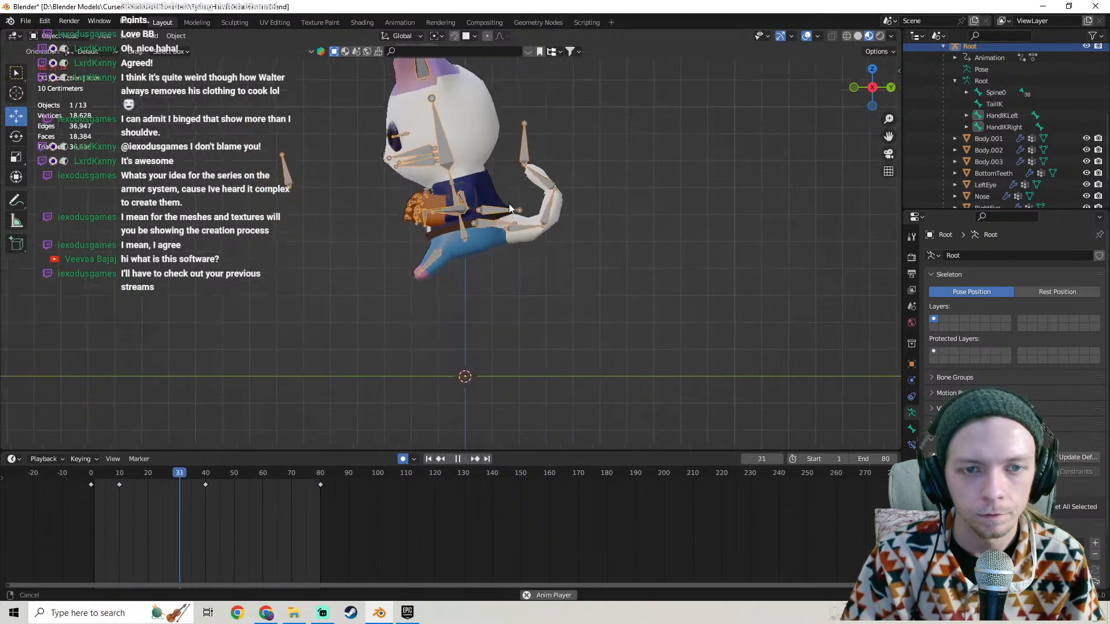
{"action": "middle_click_drag", "start_coordinate": [508, 203], "coordinate": [404, 253]}
{"action": "key", "text": "space"}
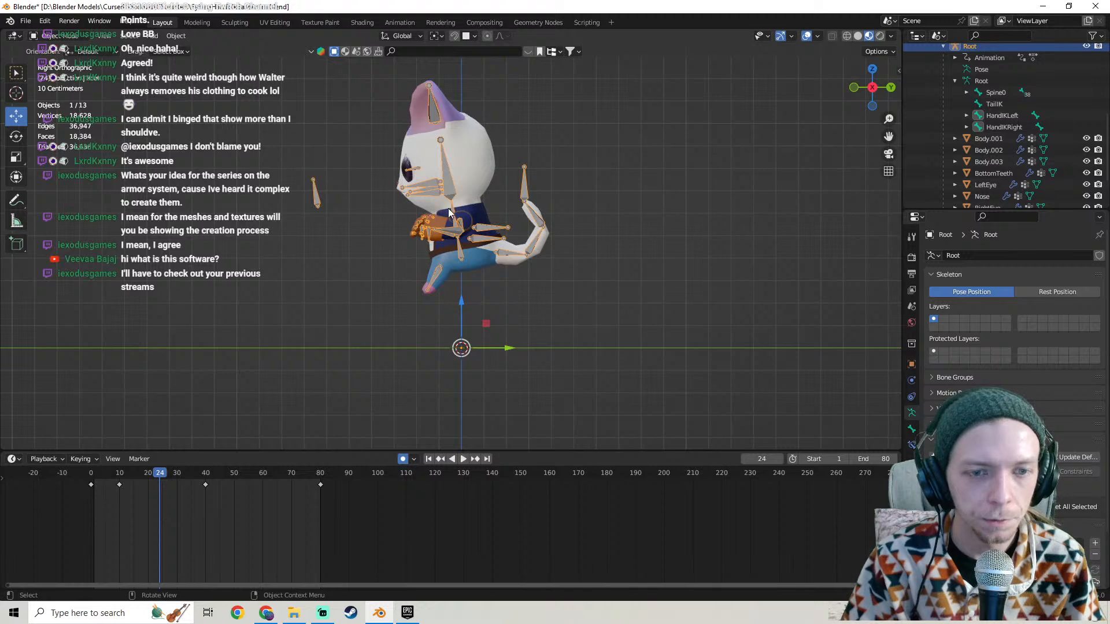
Return the Root armature to Pose Mode and select the neck bone below the head.
{"action": "left_click", "coordinate": [60, 35]}
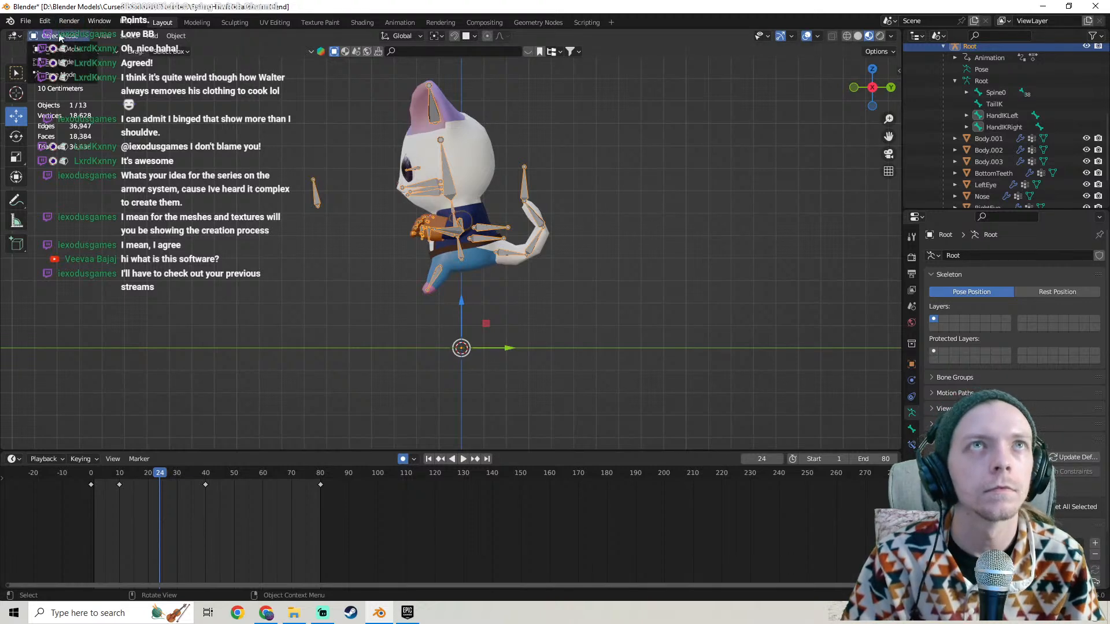
{"action": "left_click", "coordinate": [58, 74]}
{"action": "scroll", "coordinate": [470, 223], "scroll_direction": "up", "scroll_amount": 4}
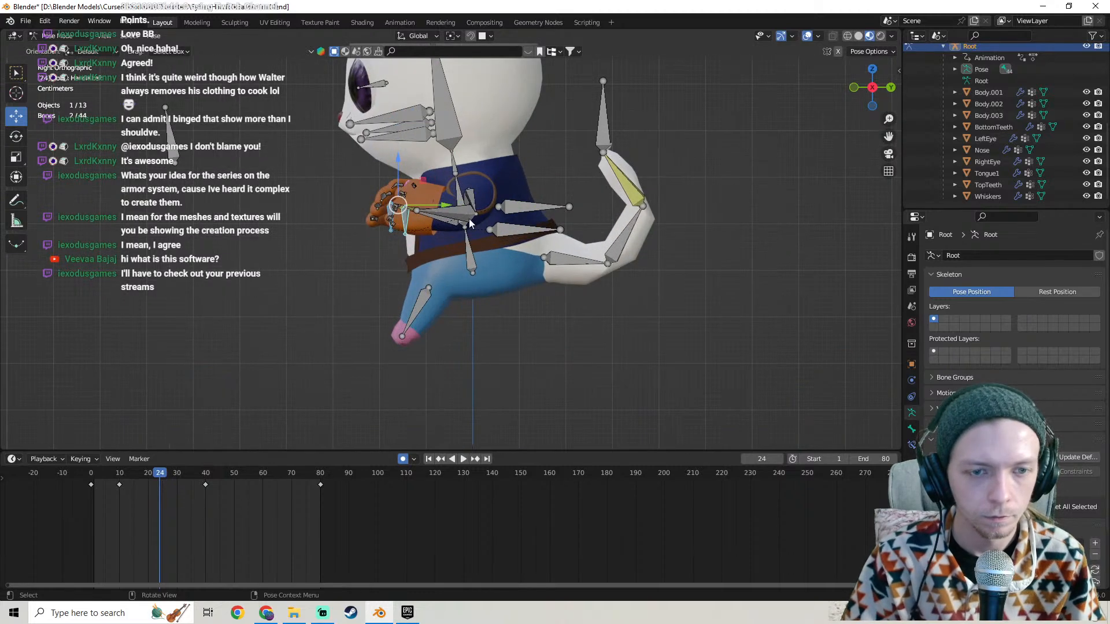
{"action": "left_click", "coordinate": [453, 169]}
Copy the neck bone's keyframe from frame 0 and paste it at frame 80.
{"action": "left_click_drag", "start_coordinate": [81, 474], "coordinate": [306, 477]}
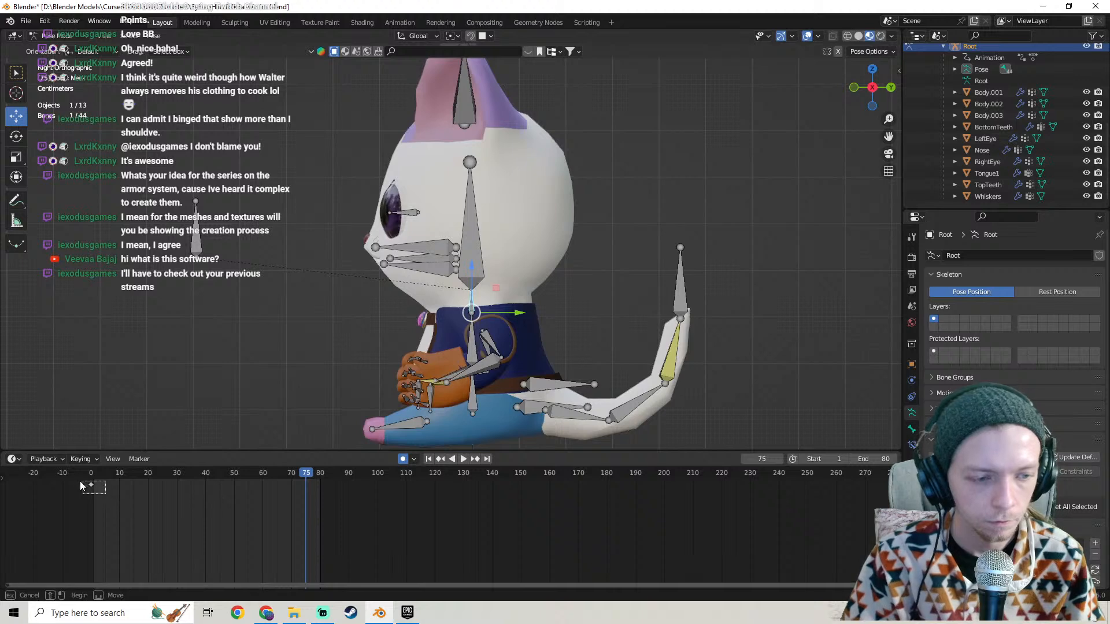
{"action": "left_click_drag", "start_coordinate": [79, 480], "coordinate": [106, 493]}
{"action": "left_click", "coordinate": [320, 474]}
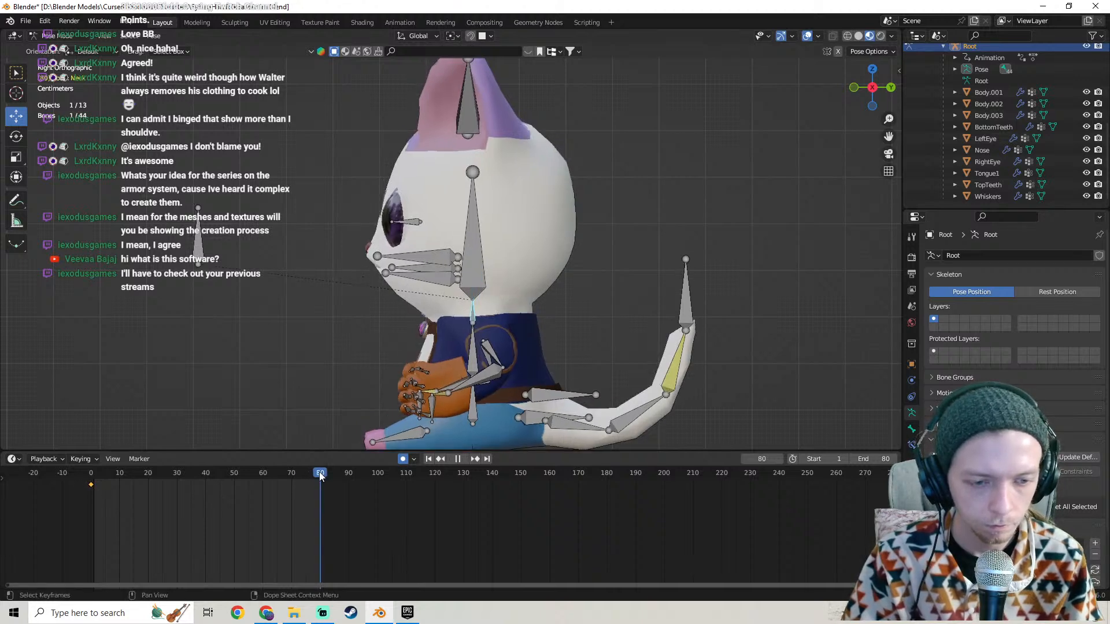
{"action": "key", "text": "ctrl+v"}
At frame 40, rotate the neck bone forward by about 13.4° to tilt the head down.
{"action": "left_click", "coordinate": [206, 473]}
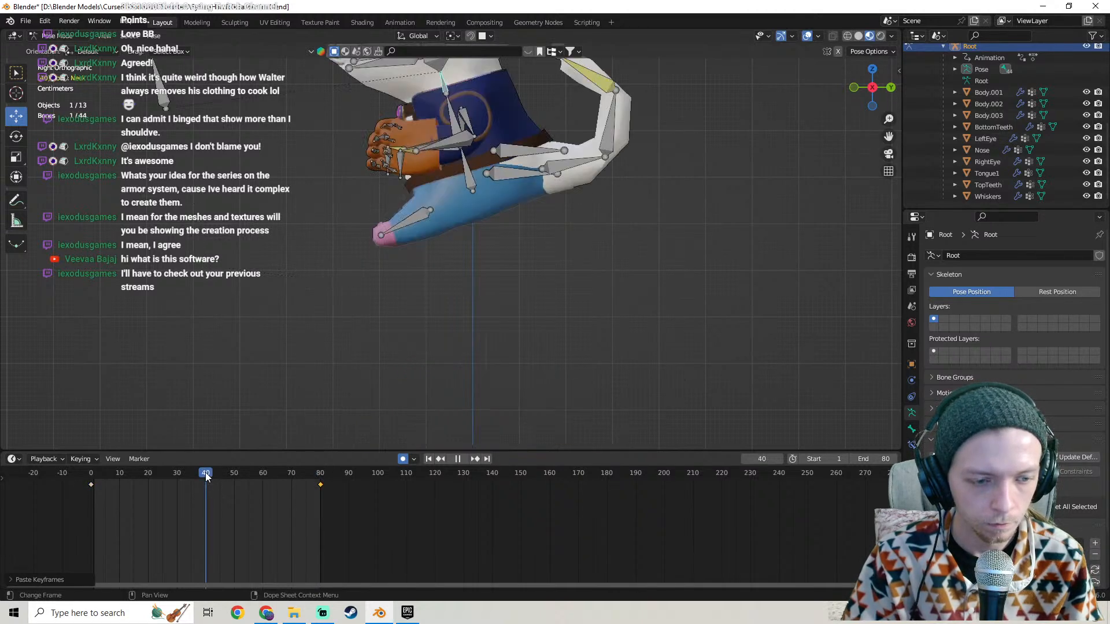
{"action": "key", "text": "r"}
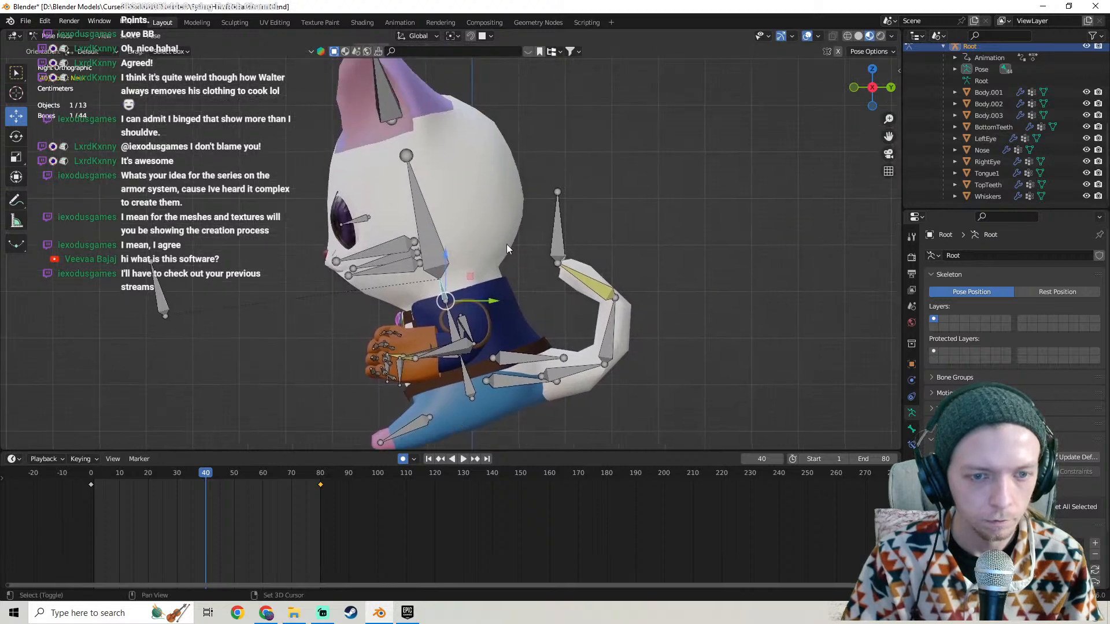
{"action": "key", "text": "r"}
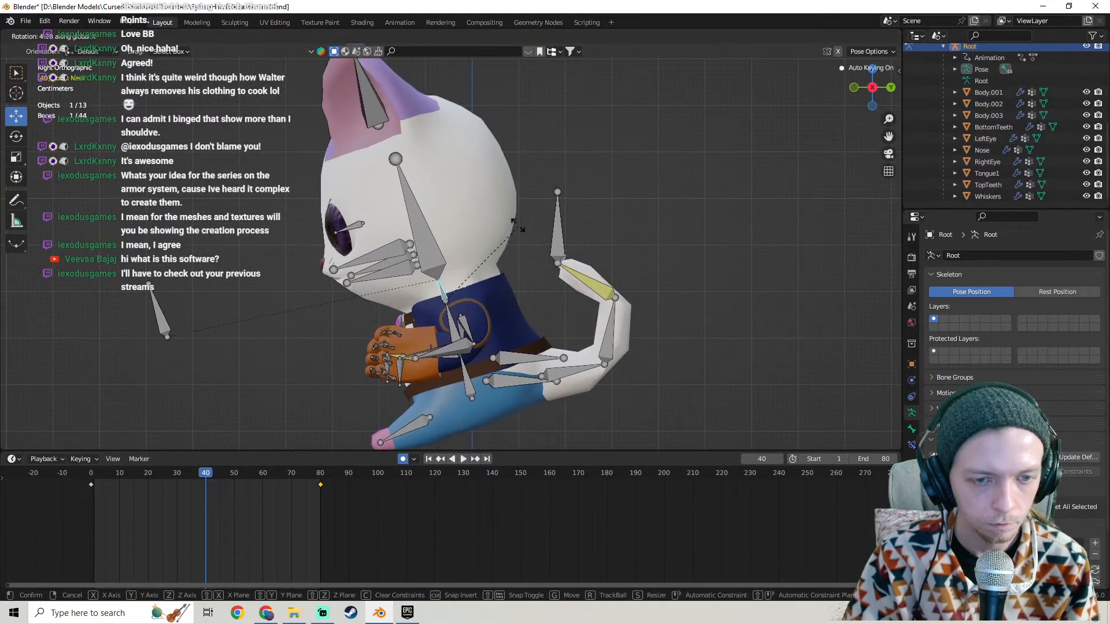
{"action": "left_click", "coordinate": [506, 220]}
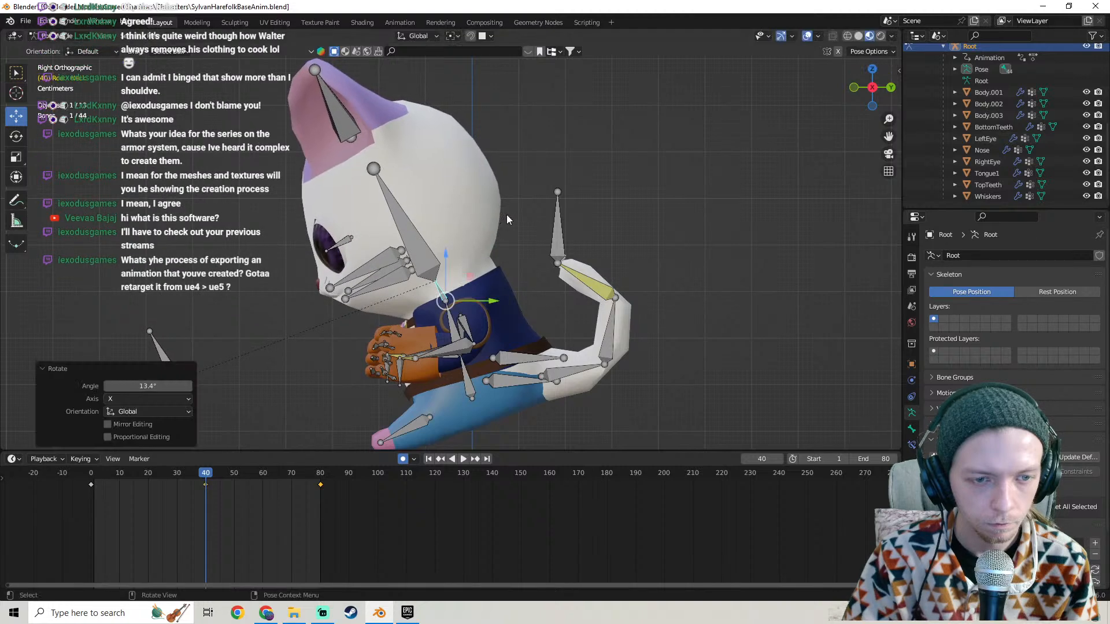
Select all of the Root armature's bones and save SylvanHarefolkBaseAnim.blend.
{"action": "scroll", "coordinate": [458, 282], "scroll_direction": "down", "scroll_amount": 3}
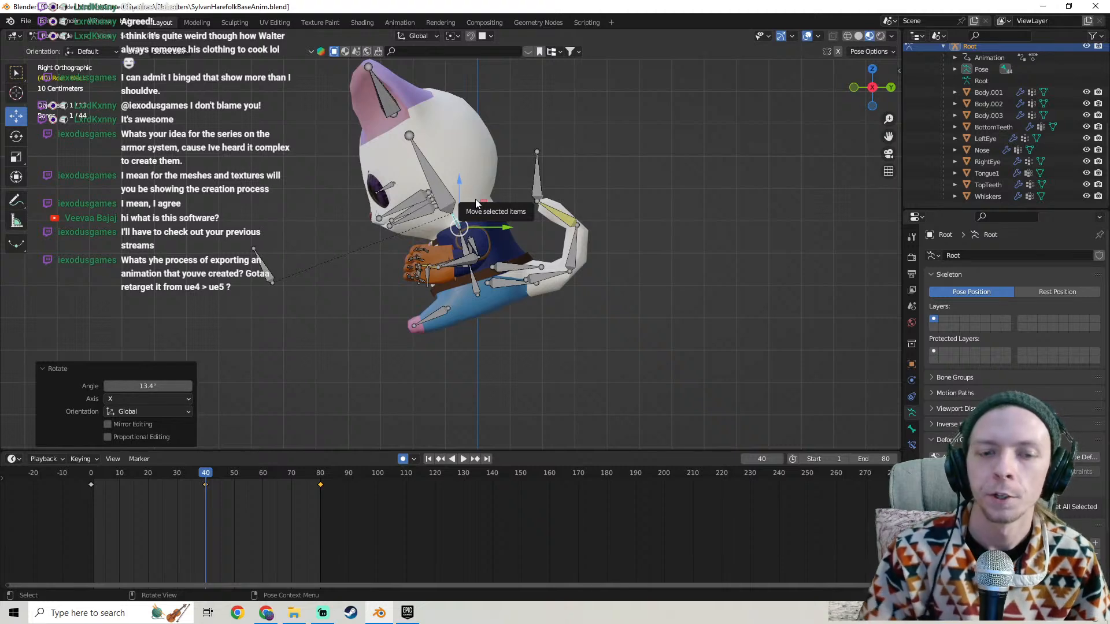
{"action": "scroll", "coordinate": [567, 203], "scroll_direction": "down", "scroll_amount": 3}
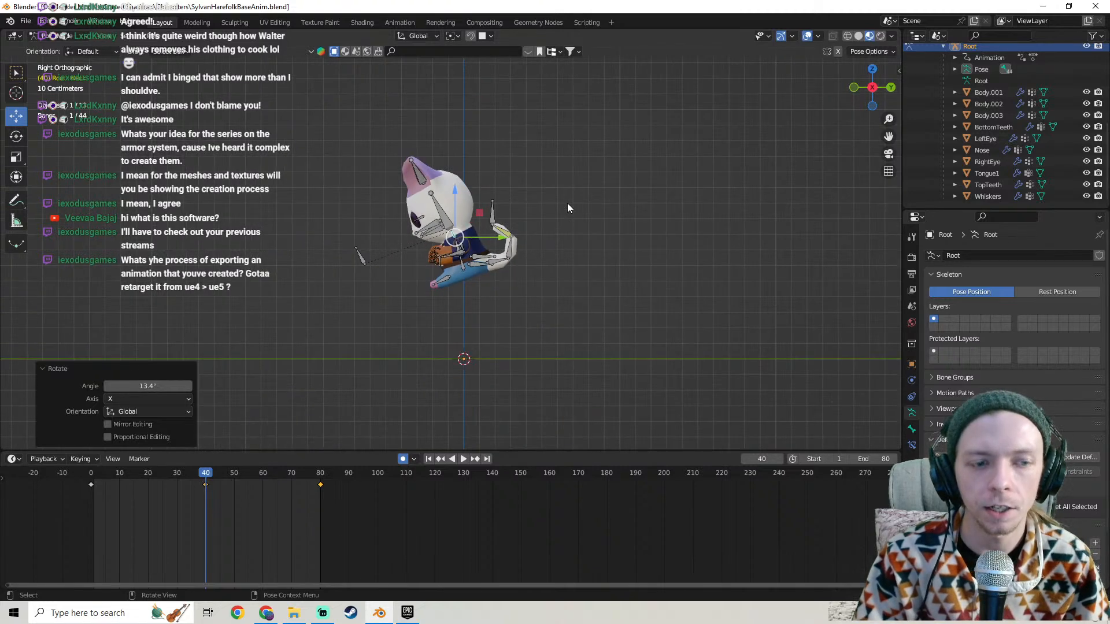
{"action": "scroll", "coordinate": [567, 203], "scroll_direction": "up", "scroll_amount": 4}
{"action": "left_click_drag", "start_coordinate": [676, 411], "coordinate": [210, 96]}
{"action": "scroll", "coordinate": [233, 163], "scroll_direction": "down", "scroll_amount": 3}
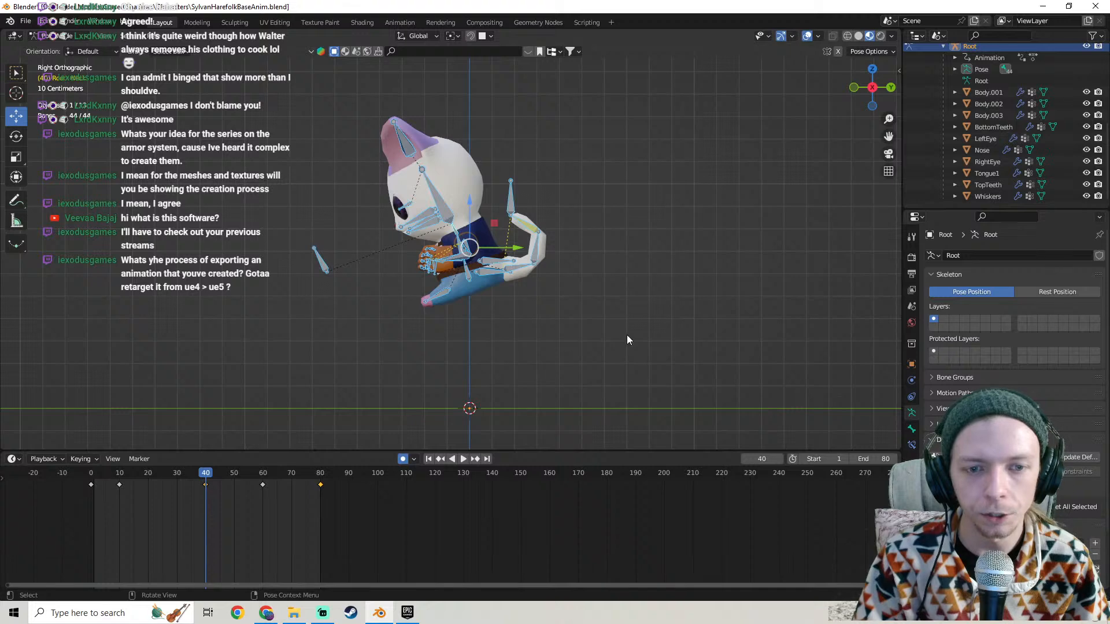
{"action": "left_click_drag", "start_coordinate": [627, 339], "coordinate": [179, 94]}
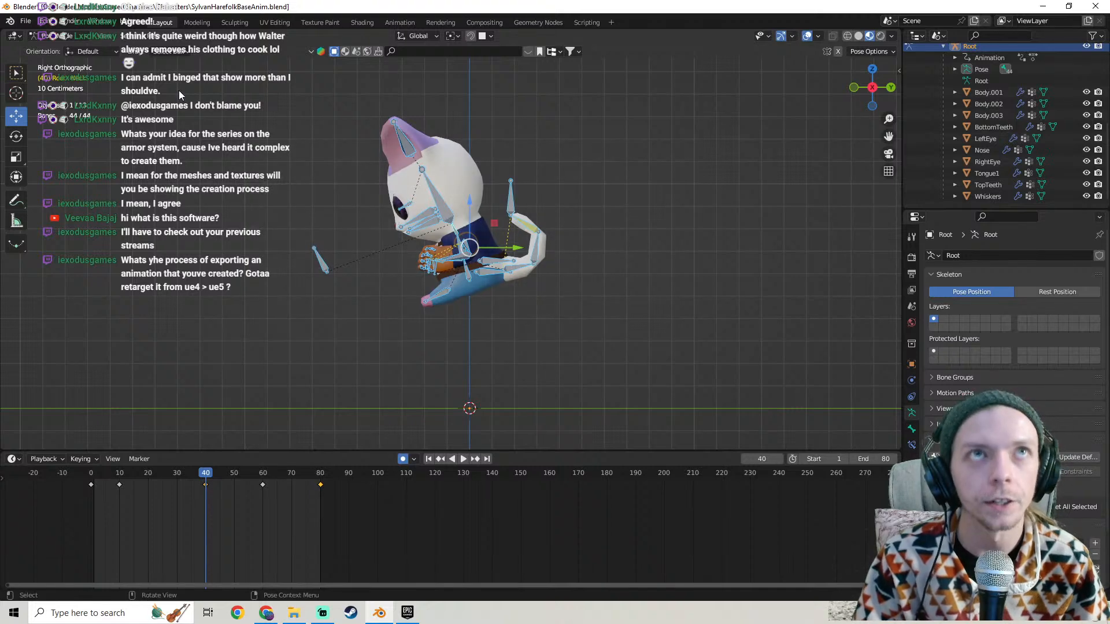
{"action": "left_click", "coordinate": [26, 23]}
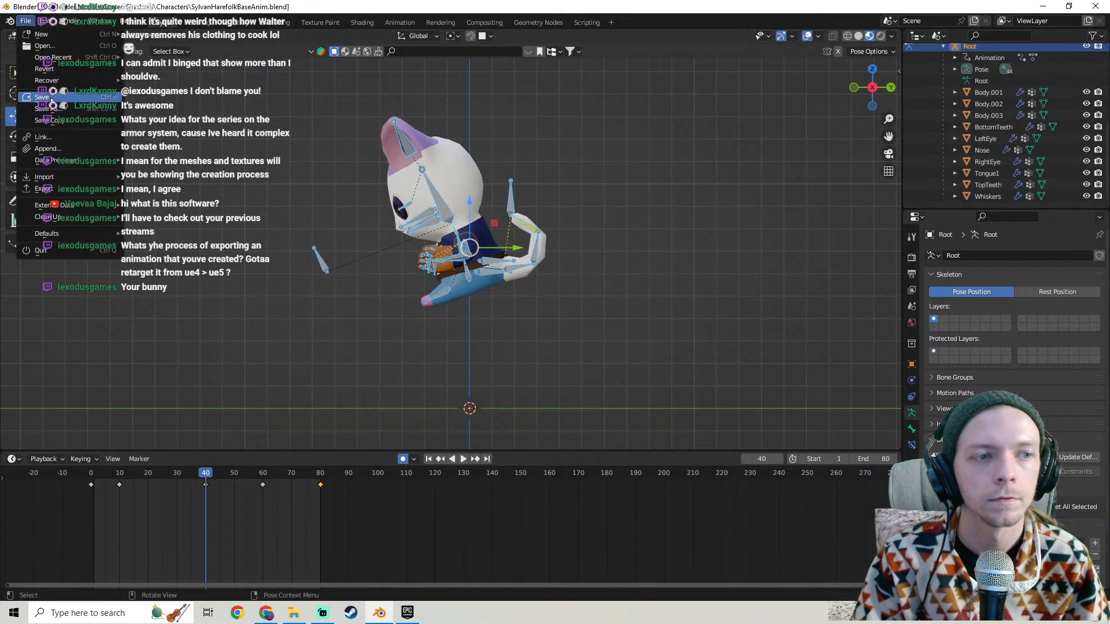
{"action": "left_click", "coordinate": [42, 97]}
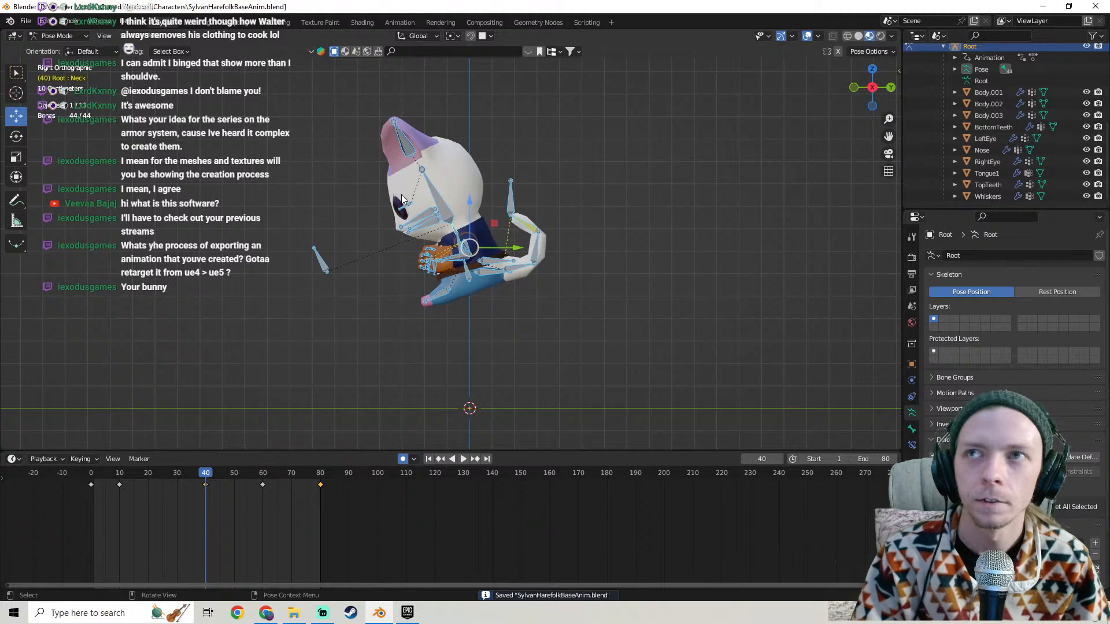
Open the FBX export settings, examine the object type, transform and bake animation options, and close them without exporting.
{"action": "left_click_drag", "start_coordinate": [674, 368], "coordinate": [225, 94]}
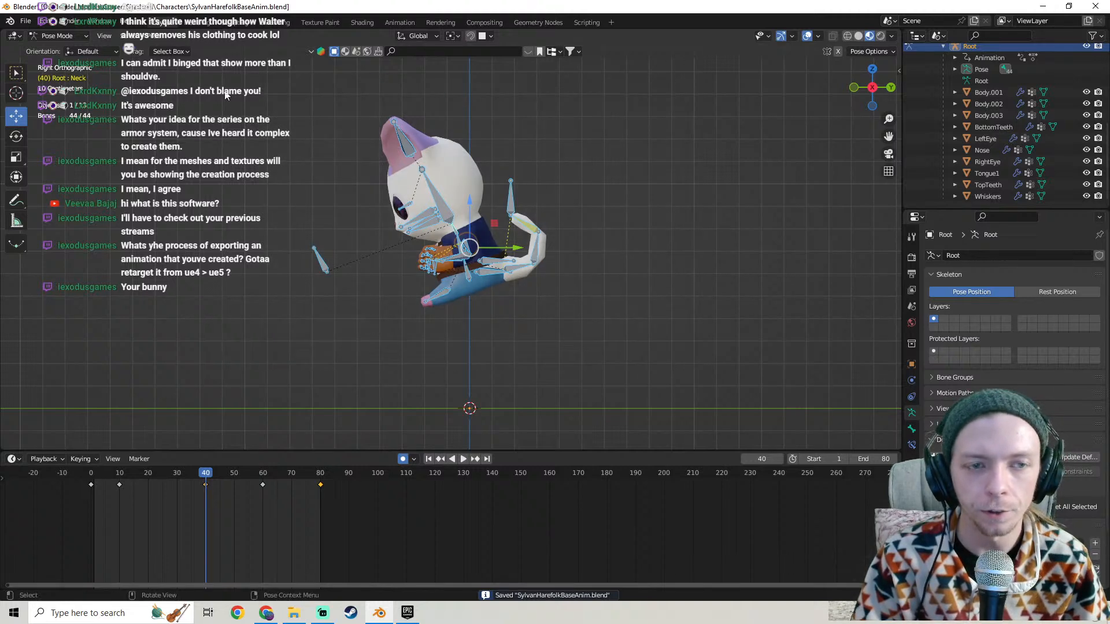
{"action": "left_click", "coordinate": [26, 24]}
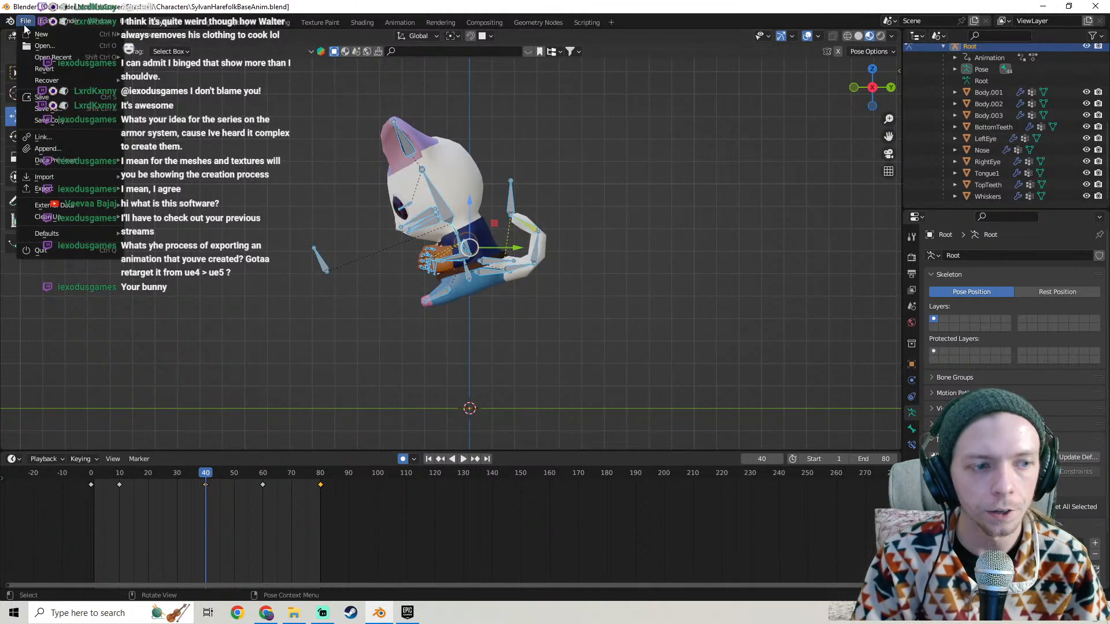
{"action": "mouse_move", "coordinate": [52, 188]}
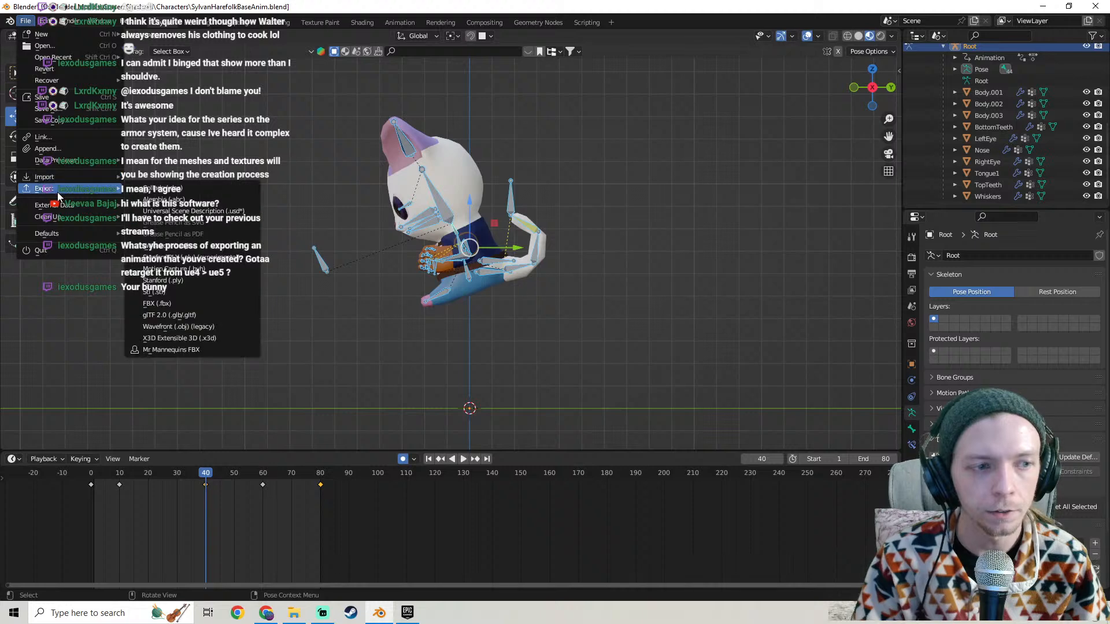
{"action": "left_click", "coordinate": [179, 308]}
{"action": "scroll", "coordinate": [861, 365], "scroll_direction": "down", "scroll_amount": 3}
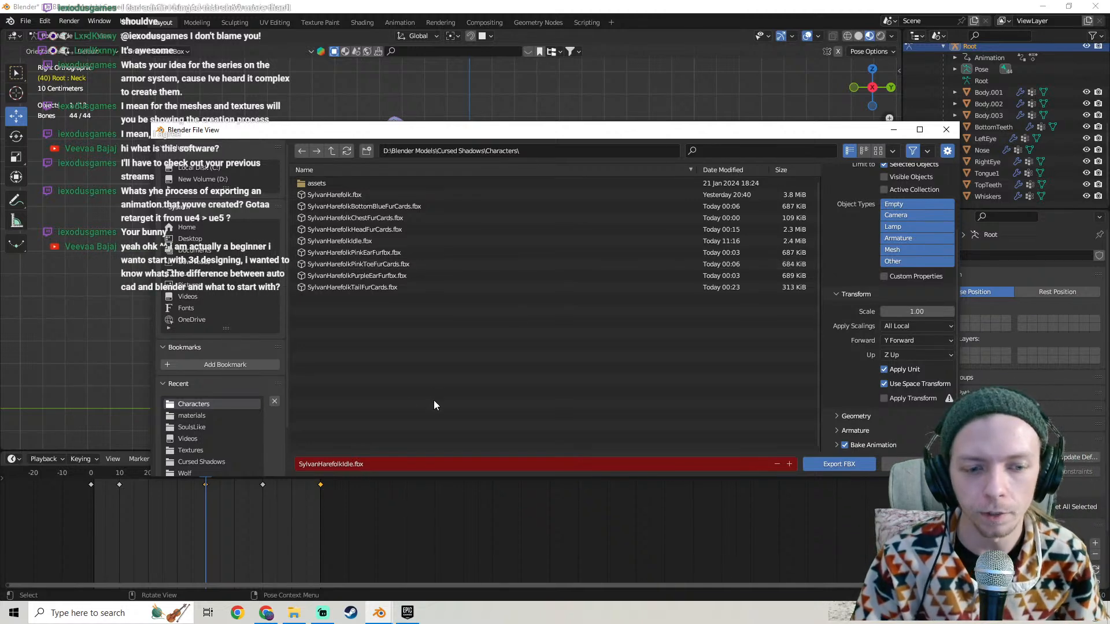
{"action": "left_click", "coordinate": [938, 131]}
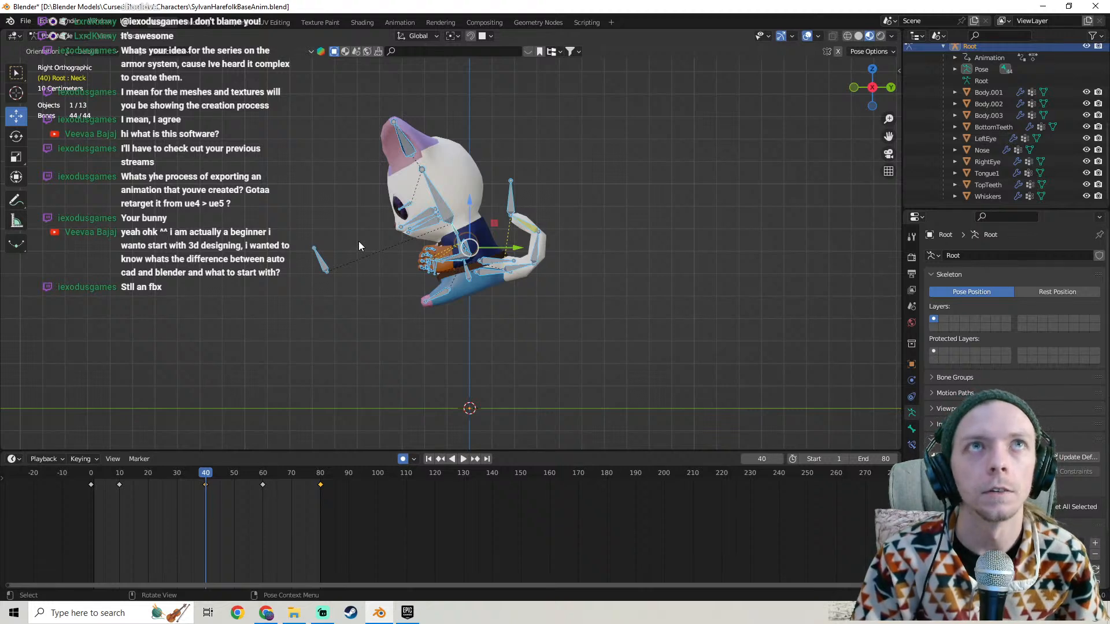
Save SylvanHarefolkBaseAnim.blend again and box-select every bone of the character.
{"action": "scroll", "coordinate": [376, 247], "scroll_direction": "down", "scroll_amount": 2}
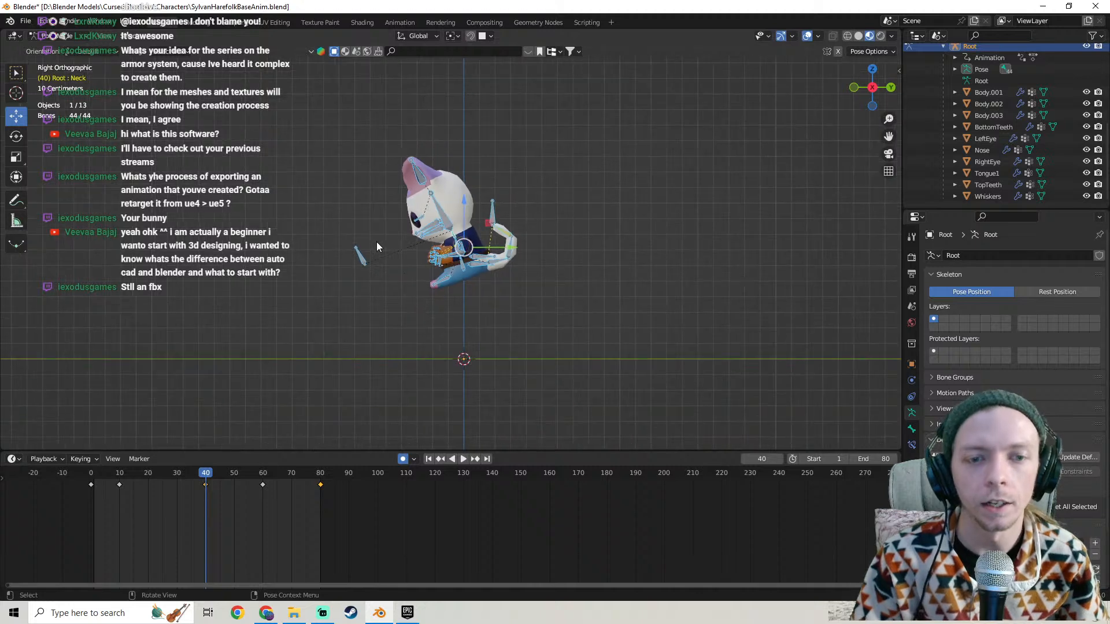
{"action": "scroll", "coordinate": [350, 265], "scroll_direction": "up", "scroll_amount": 2}
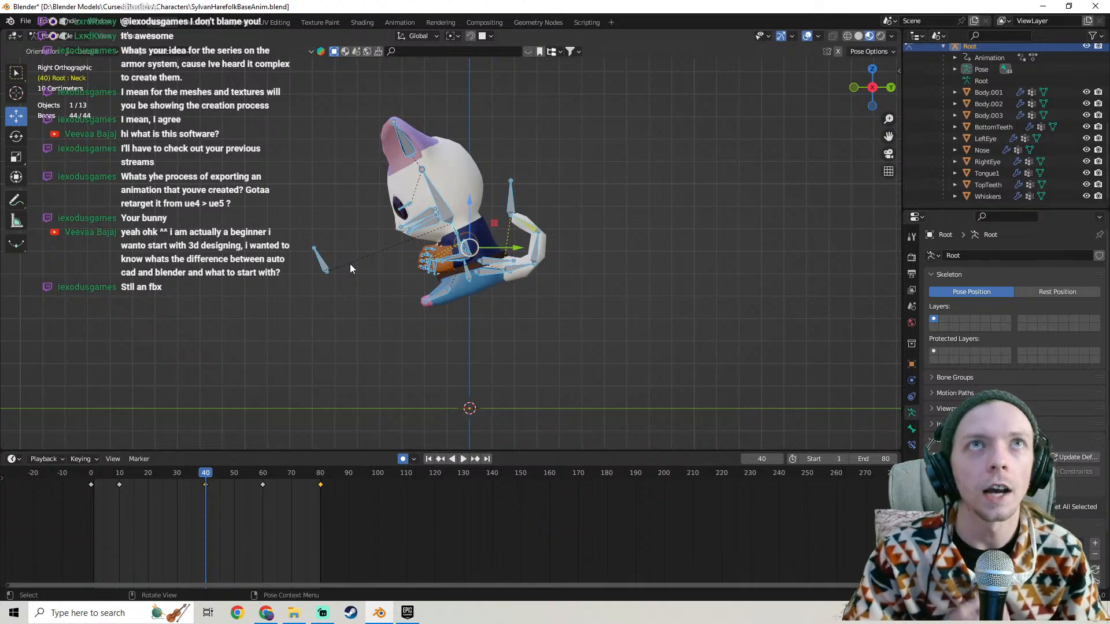
{"action": "scroll", "coordinate": [436, 200], "scroll_direction": "up", "scroll_amount": 4}
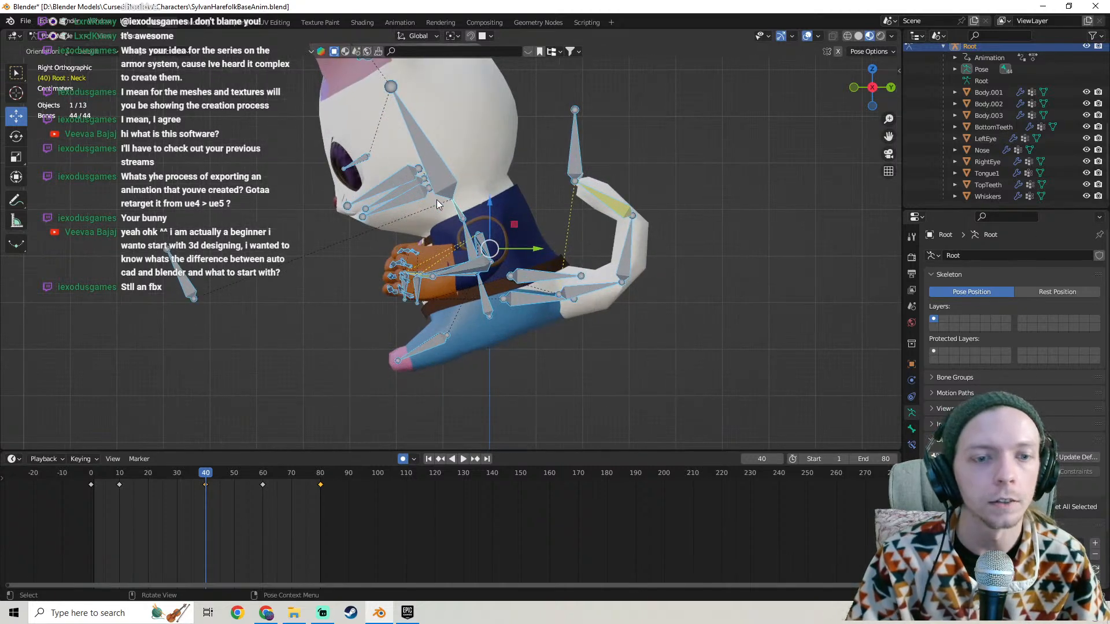
{"action": "scroll", "coordinate": [436, 200], "scroll_direction": "down", "scroll_amount": 4}
{"action": "left_click", "coordinate": [26, 21]}
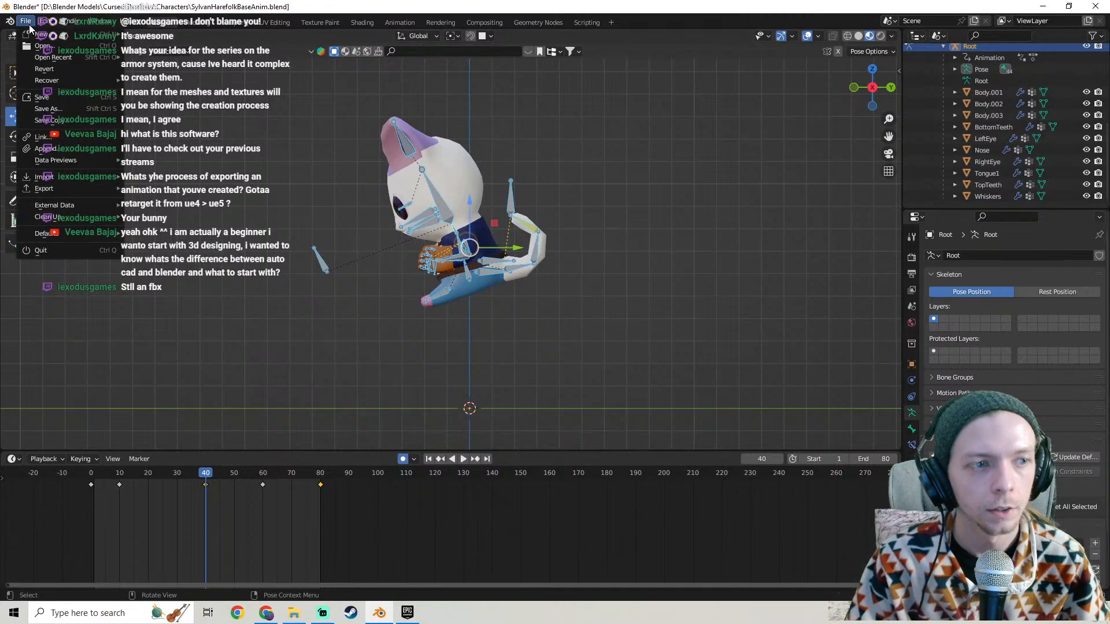
{"action": "left_click", "coordinate": [47, 98]}
{"action": "left_click_drag", "start_coordinate": [642, 368], "coordinate": [231, 92]}
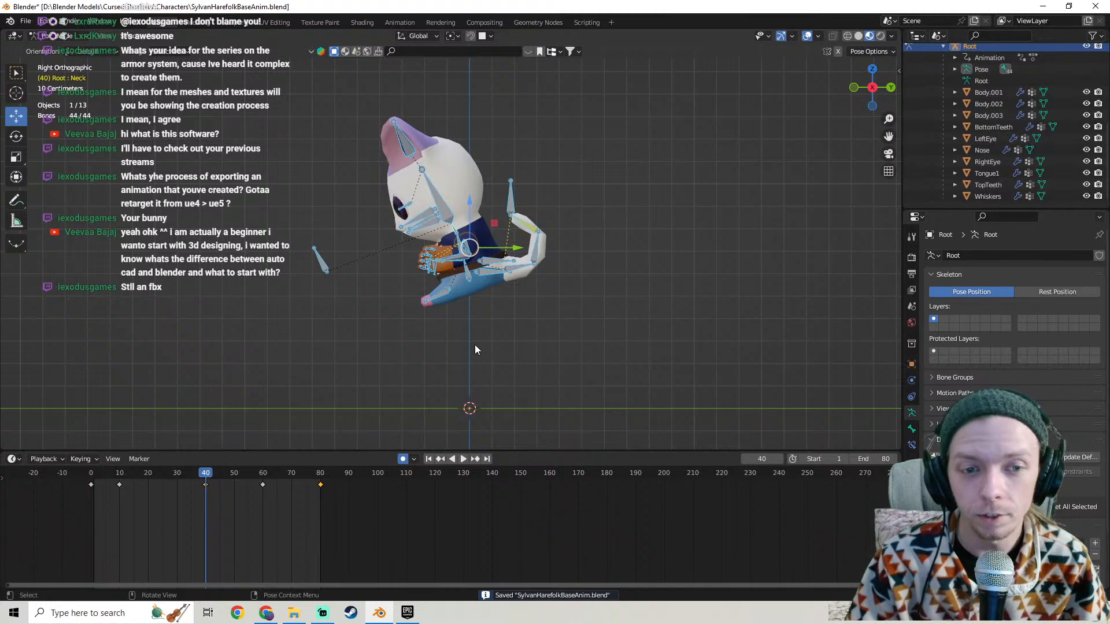
{"action": "left_click_drag", "start_coordinate": [571, 361], "coordinate": [188, 95]}
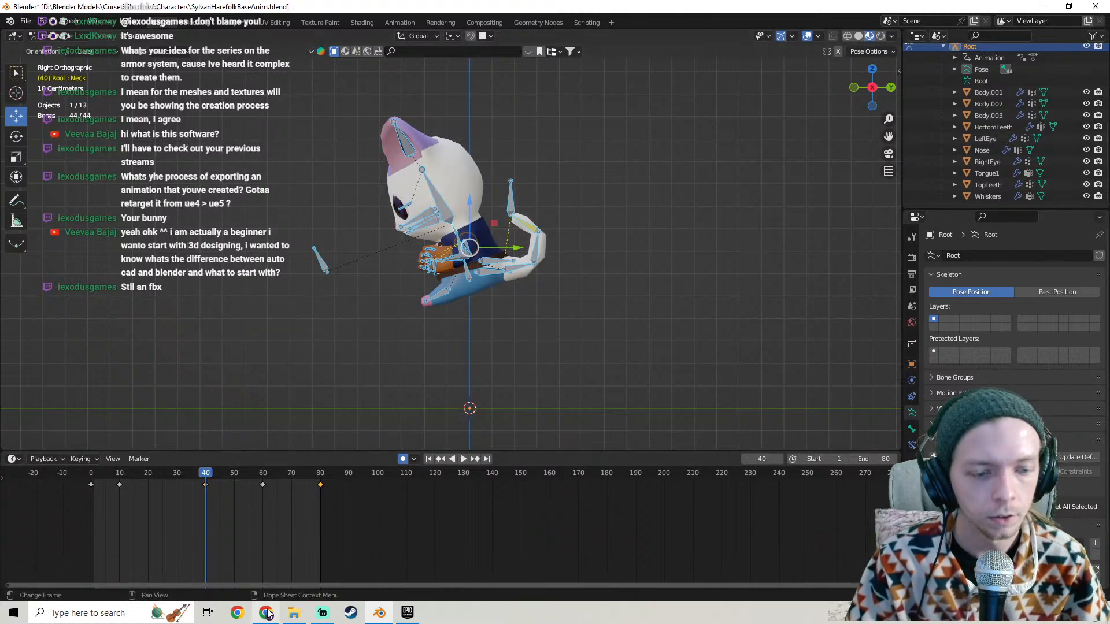
Switch to Streamlabs Desktop and toggle the visibility of the Screen Capture source.
{"action": "left_click", "coordinate": [322, 616]}
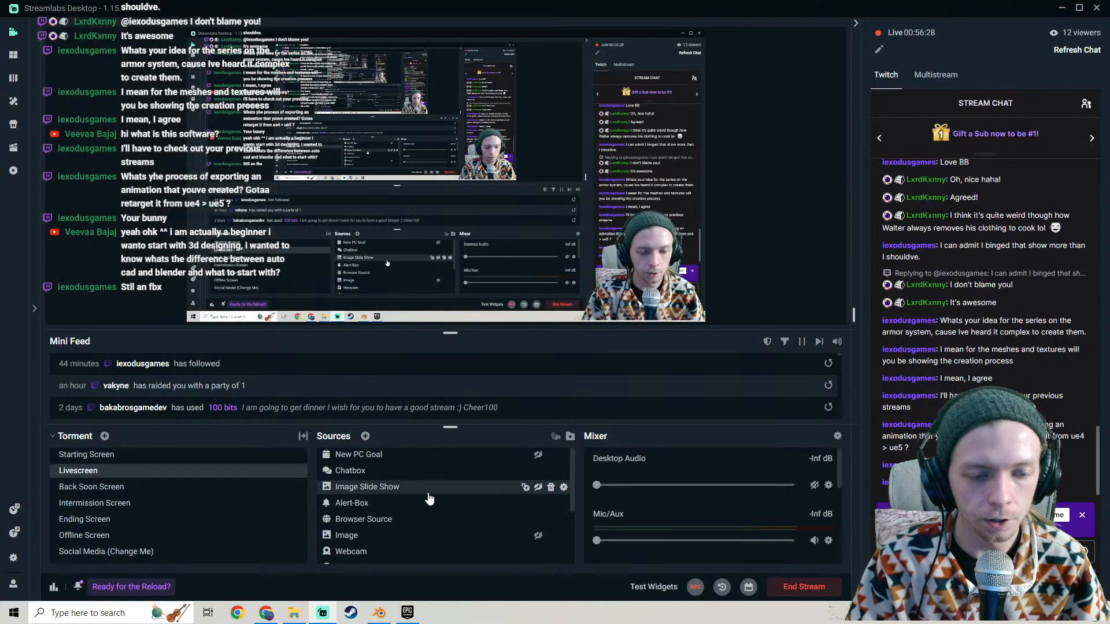
{"action": "scroll", "coordinate": [427, 497], "scroll_direction": "down", "scroll_amount": 5}
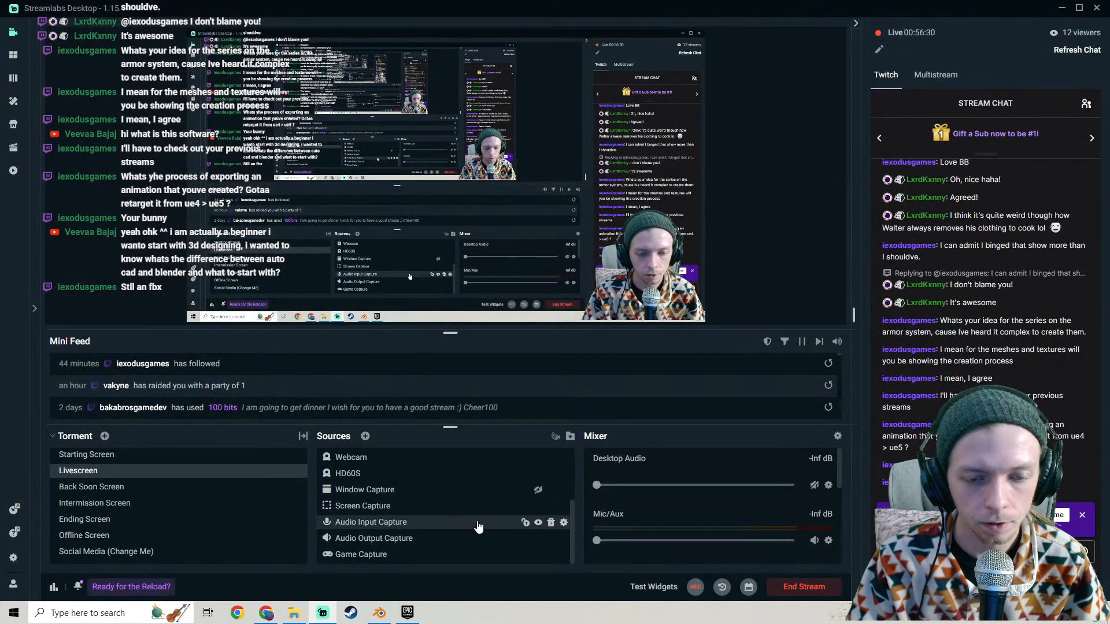
{"action": "left_click", "coordinate": [539, 507]}
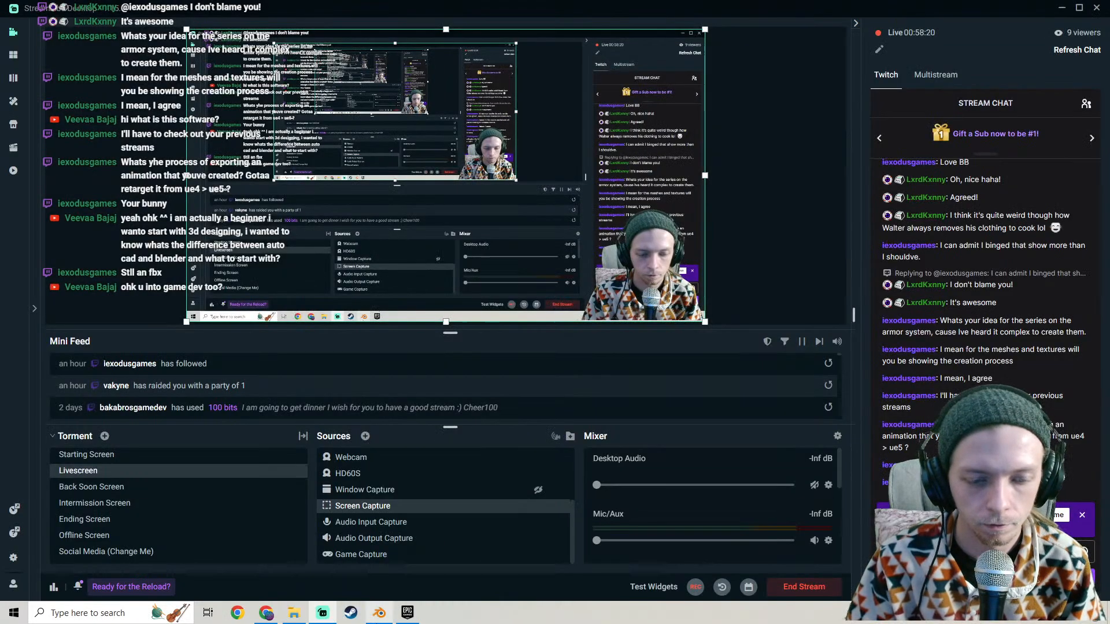
Switch back to Blender and play the jump animation, checking the head's motion from the right side.
{"action": "left_click", "coordinate": [380, 612]}
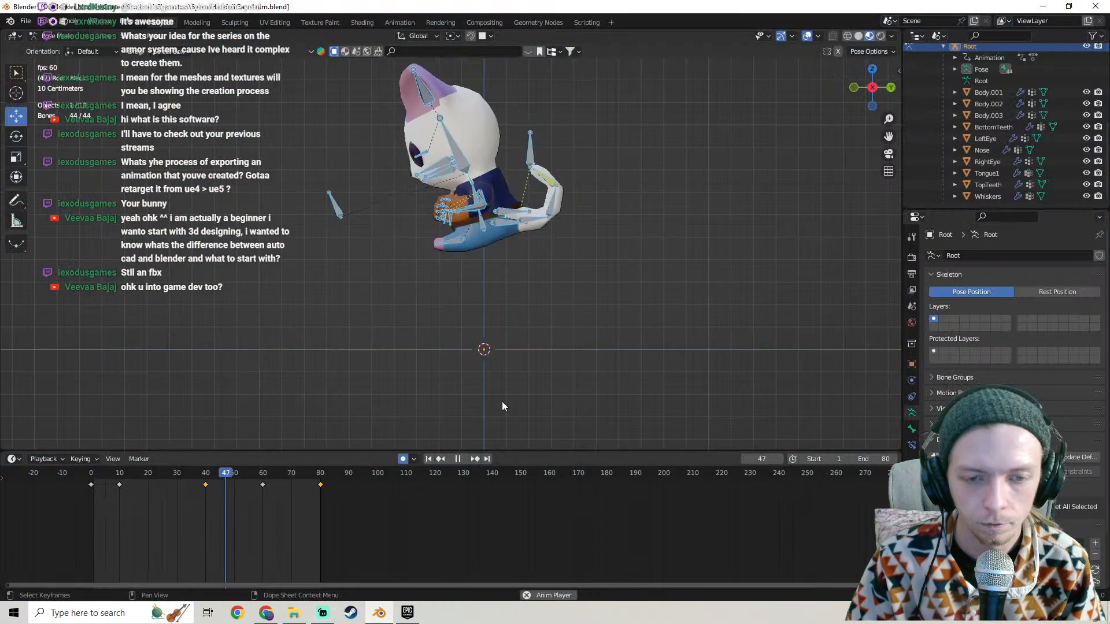
{"action": "middle_click_drag", "start_coordinate": [505, 305], "coordinate": [468, 247], "text": "shift"}
{"action": "scroll", "coordinate": [502, 341], "scroll_direction": "up", "scroll_amount": 3}
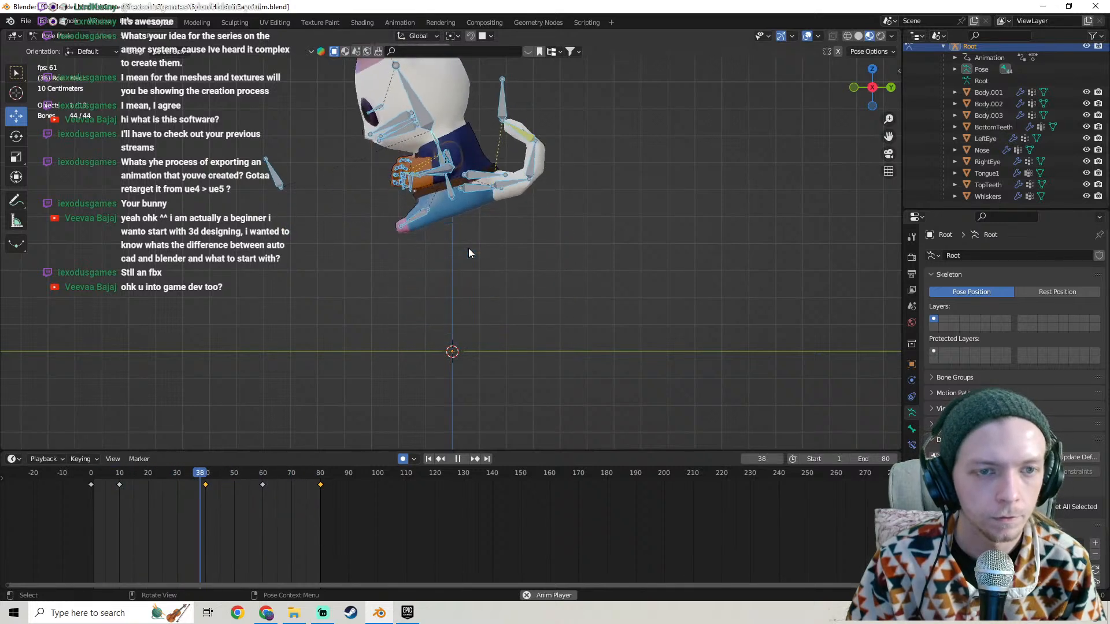
{"action": "key", "text": "Escape"}
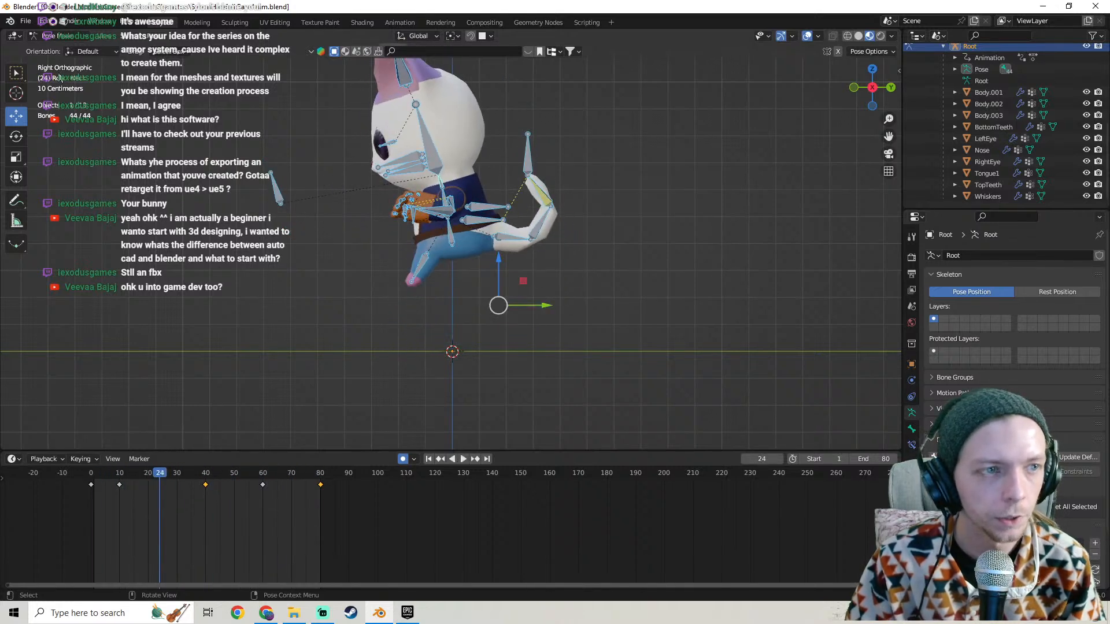
Deselect all bones, select only the neck bone, and go to frame 40.
{"action": "key", "text": "alt+a"}
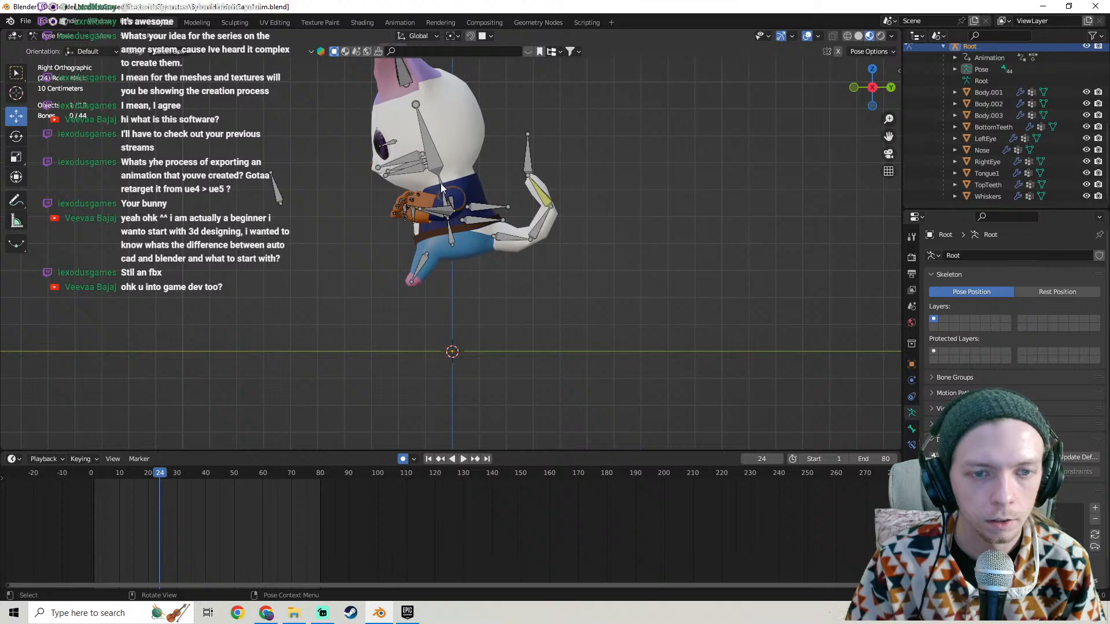
{"action": "left_click", "coordinate": [440, 184]}
{"action": "left_click", "coordinate": [206, 475]}
Replay the jump animation with the neck bone selected and examine how the head tilts during the jump.
{"action": "key", "text": "space"}
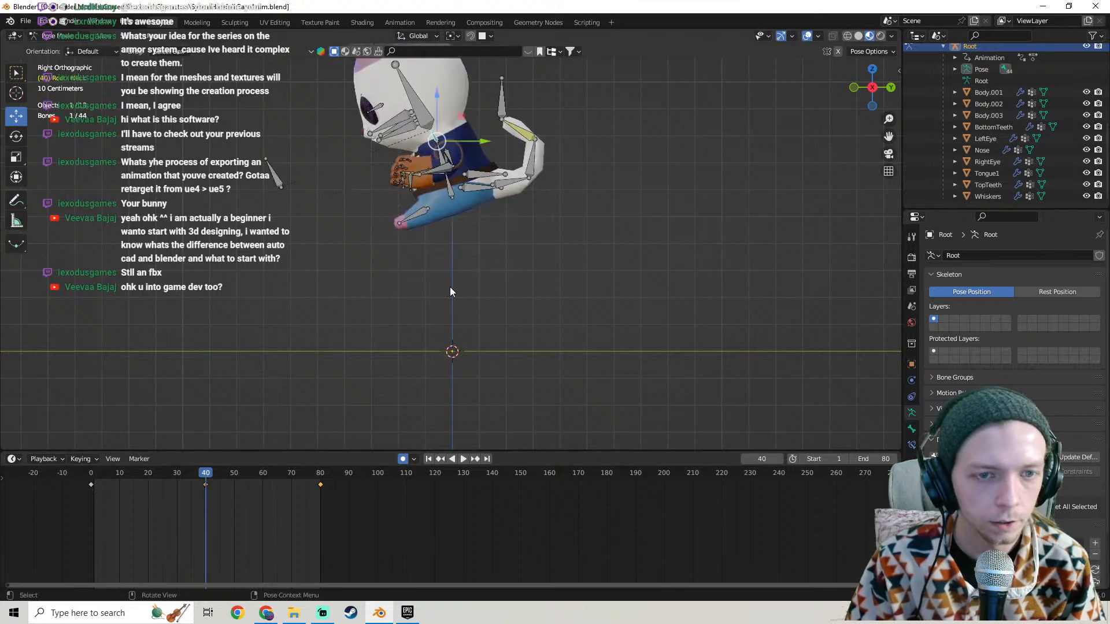
{"action": "middle_click_drag", "start_coordinate": [449, 287], "coordinate": [487, 346], "text": "shift"}
{"action": "left_click", "coordinate": [195, 475]}
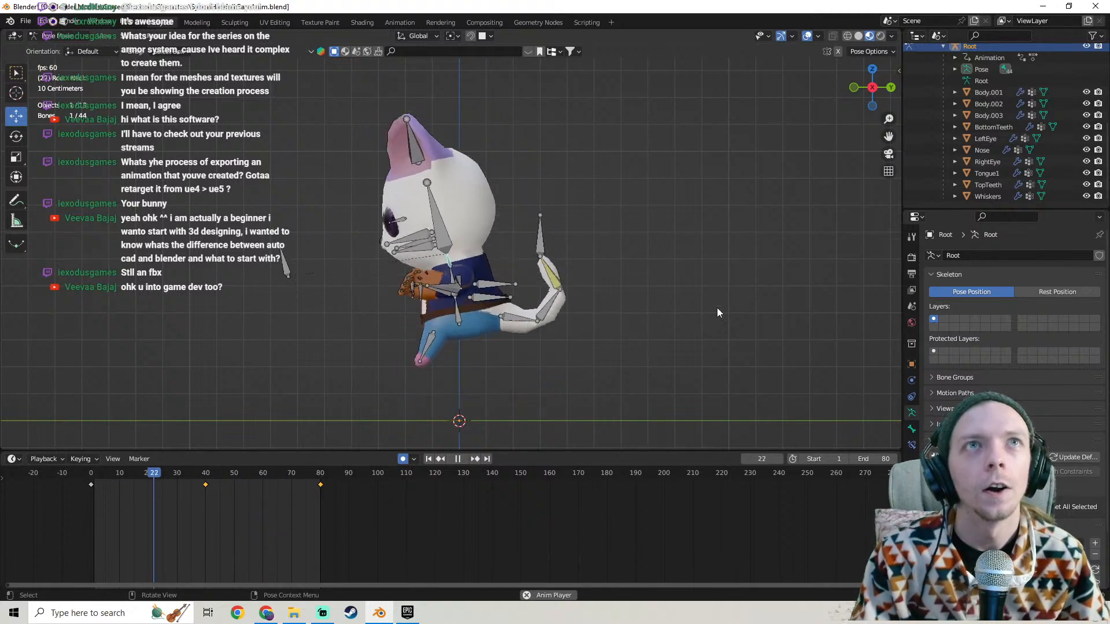
{"action": "middle_click_drag", "start_coordinate": [573, 311], "coordinate": [558, 245]}
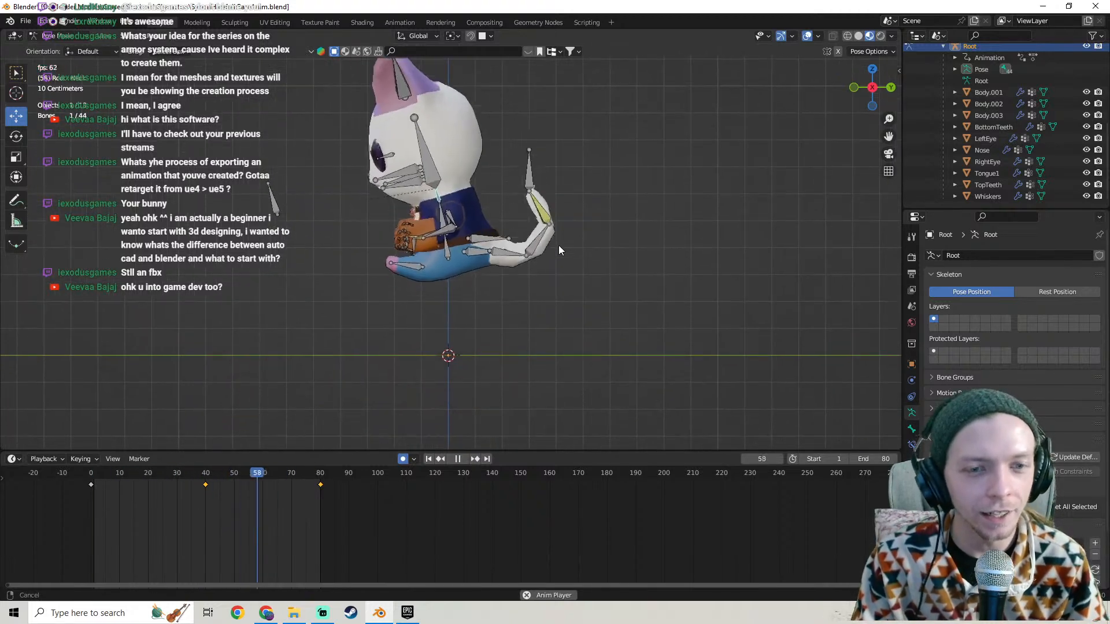
Save SylvanHarefolkBaseAnim.blend, restore the right side view, and stop the animation playback.
{"action": "left_click", "coordinate": [26, 20]}
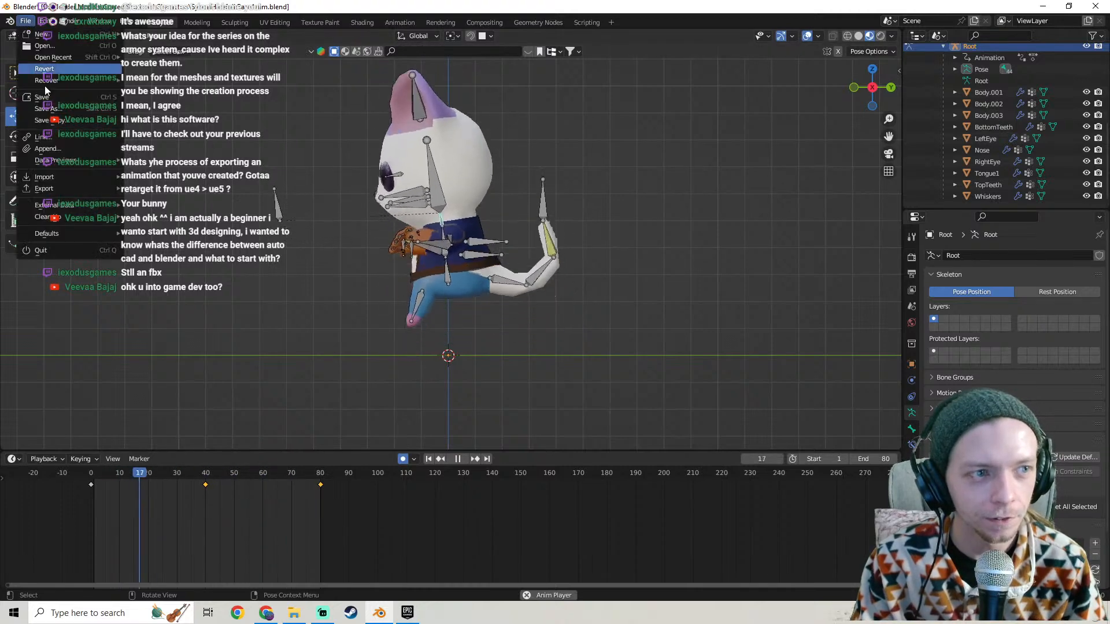
{"action": "left_click", "coordinate": [40, 105]}
{"action": "middle_click_drag", "start_coordinate": [495, 239], "coordinate": [516, 265], "text": "shift"}
{"action": "key", "text": "KP_3"}
{"action": "key", "text": "space"}
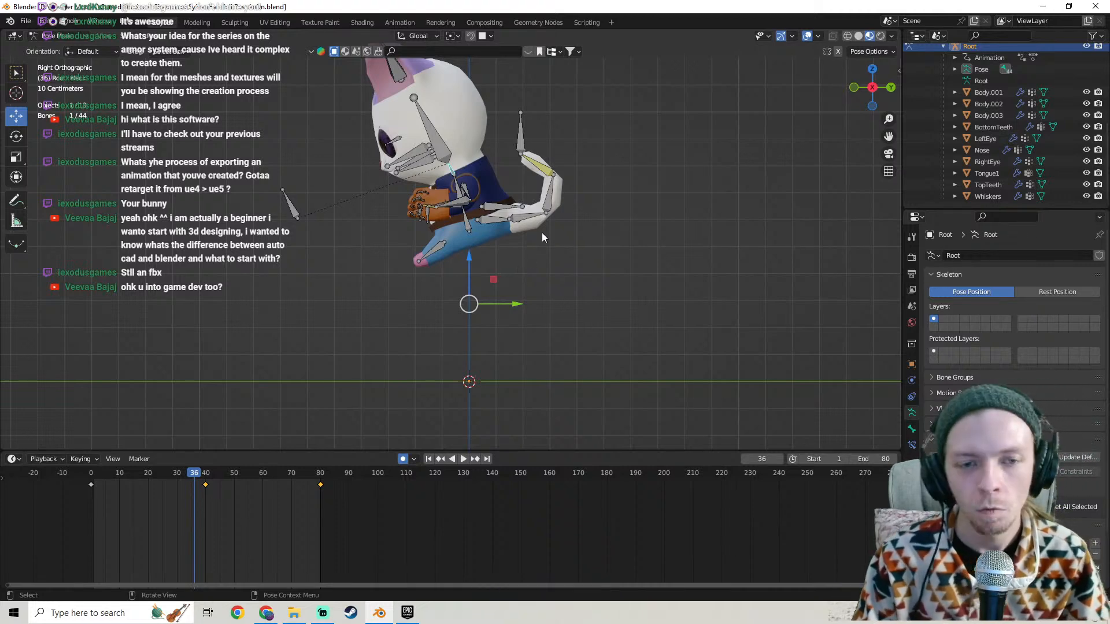
Replay the jump animation from its first frames and examine the whole body's motion from the right side.
{"action": "middle_click_drag", "start_coordinate": [511, 169], "coordinate": [511, 202], "text": "shift"}
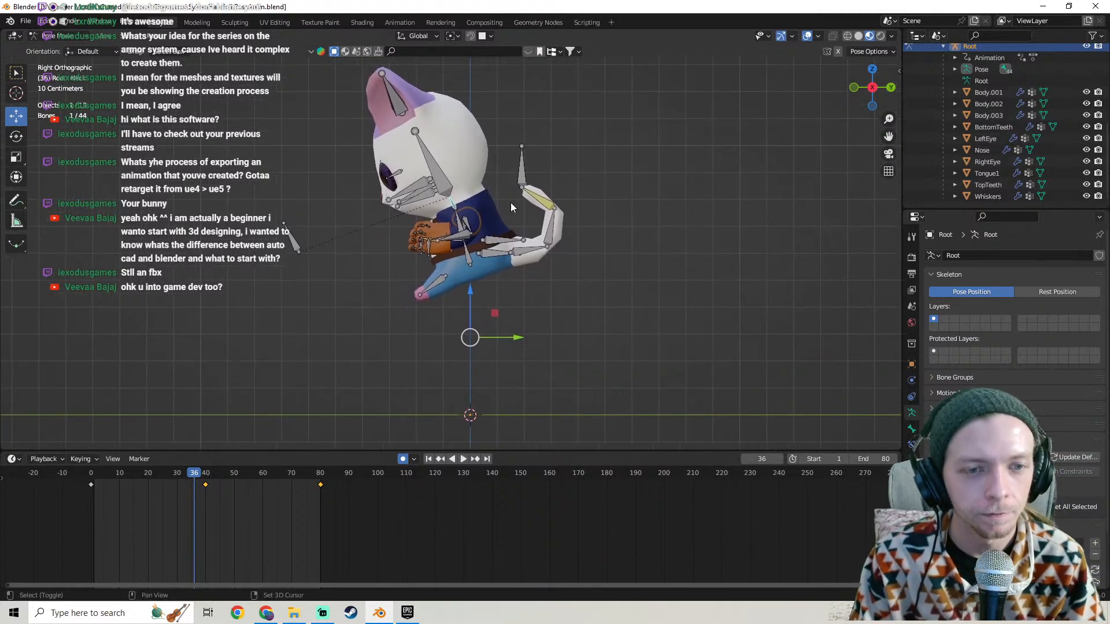
{"action": "left_click", "coordinate": [89, 470]}
{"action": "key", "text": "space"}
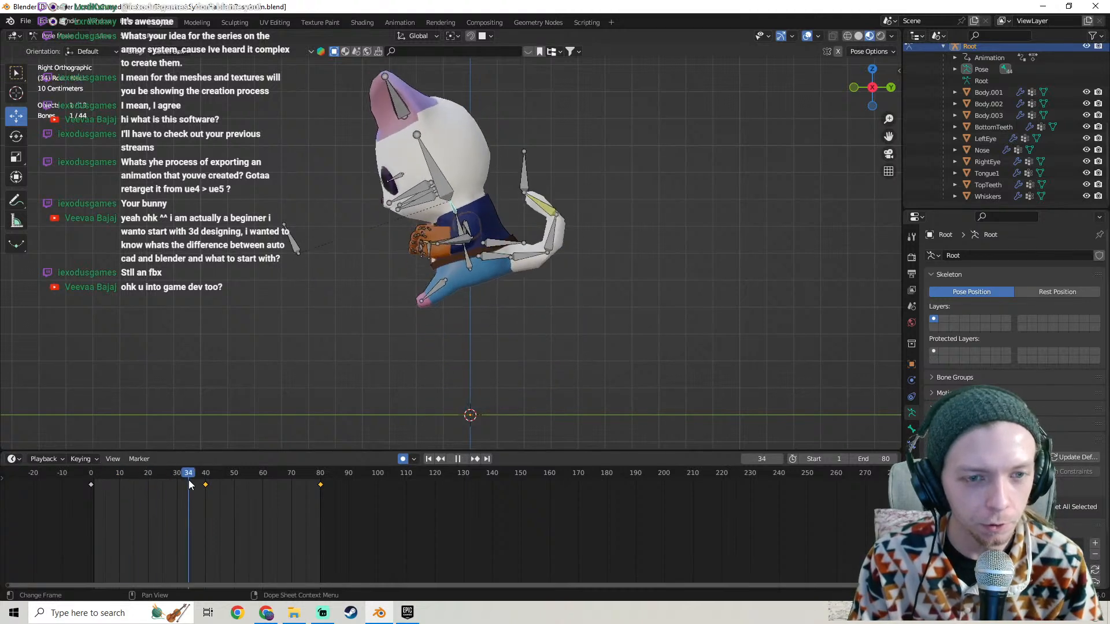
{"action": "left_click_drag", "start_coordinate": [258, 474], "coordinate": [95, 470]}
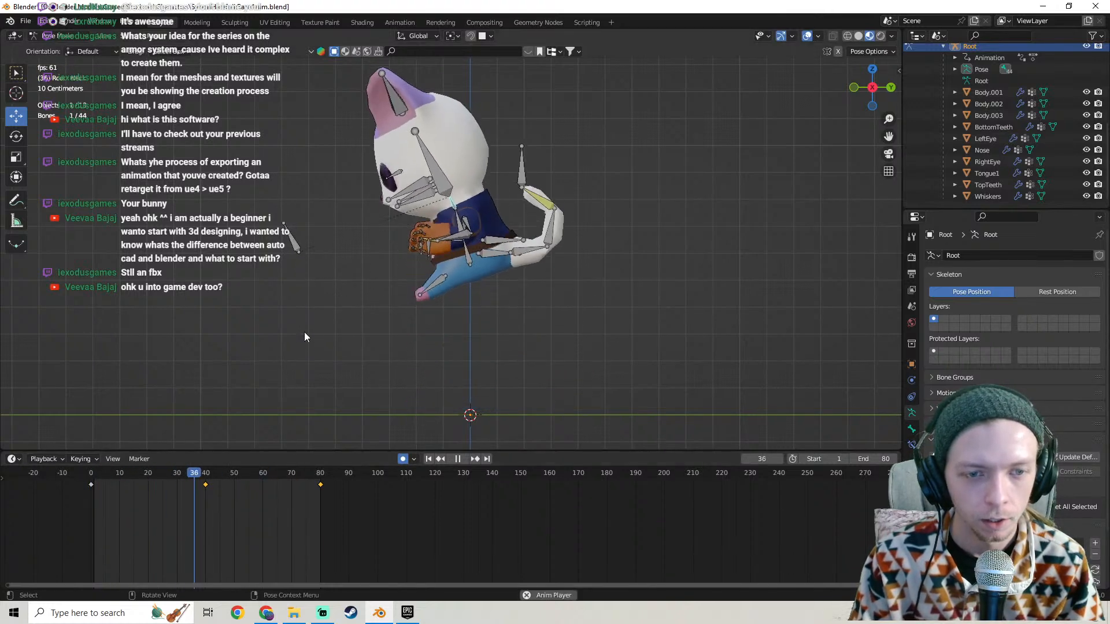
{"action": "middle_click_drag", "start_coordinate": [304, 331], "coordinate": [306, 276], "text": "shift"}
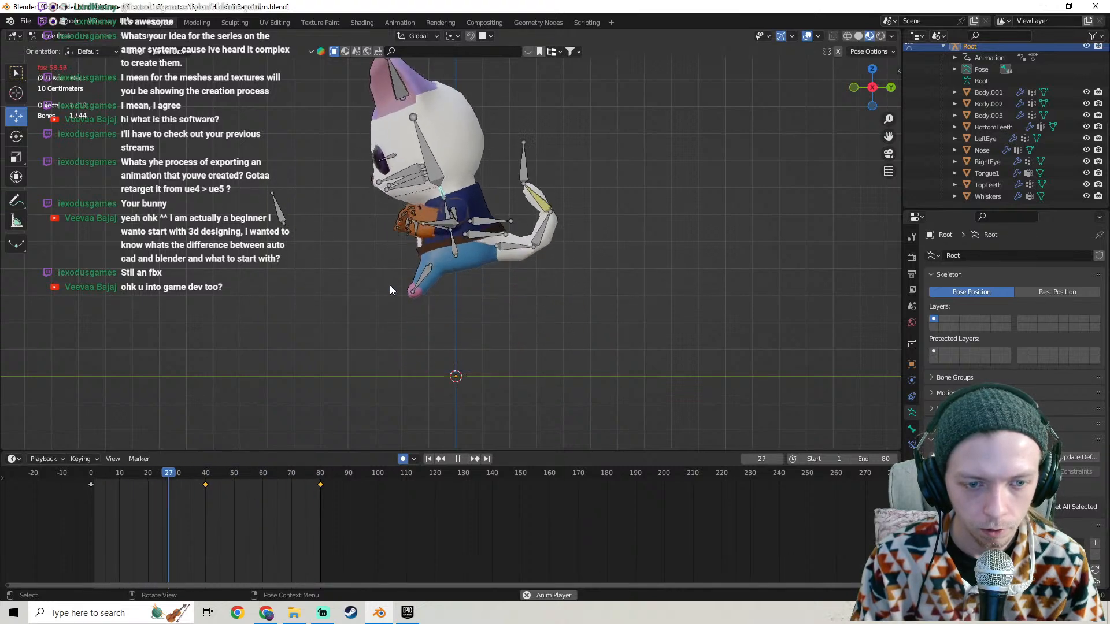
Stop the playback, select both foot bones, and return to the right side view.
{"action": "key", "text": "Escape"}
{"action": "middle_click_drag", "start_coordinate": [390, 286], "coordinate": [482, 314]}
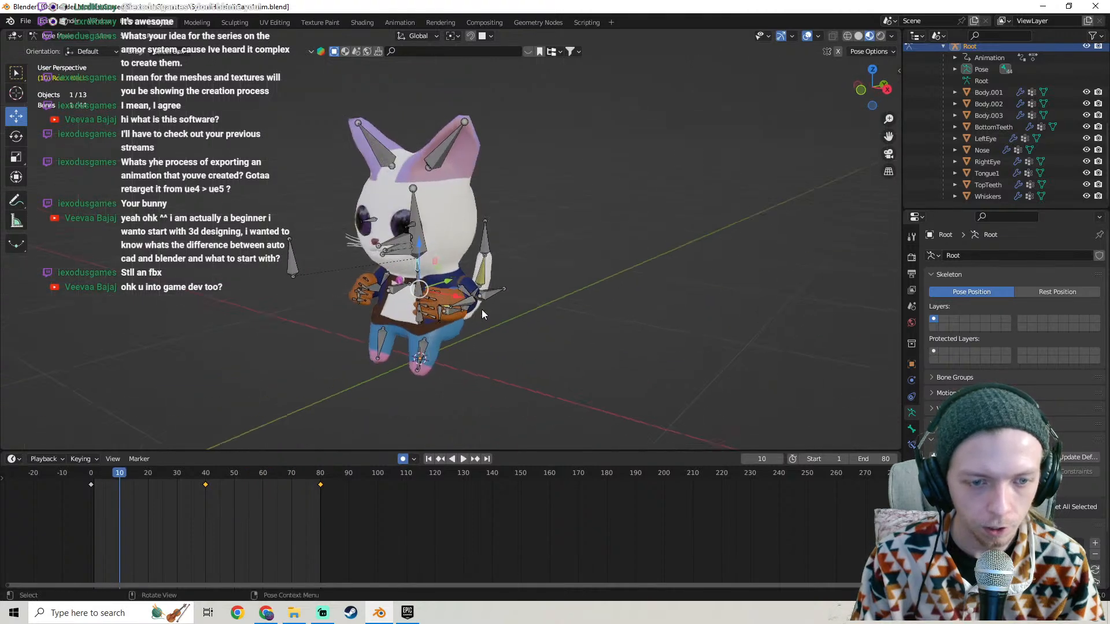
{"action": "left_click", "coordinate": [417, 349], "text": "shift"}
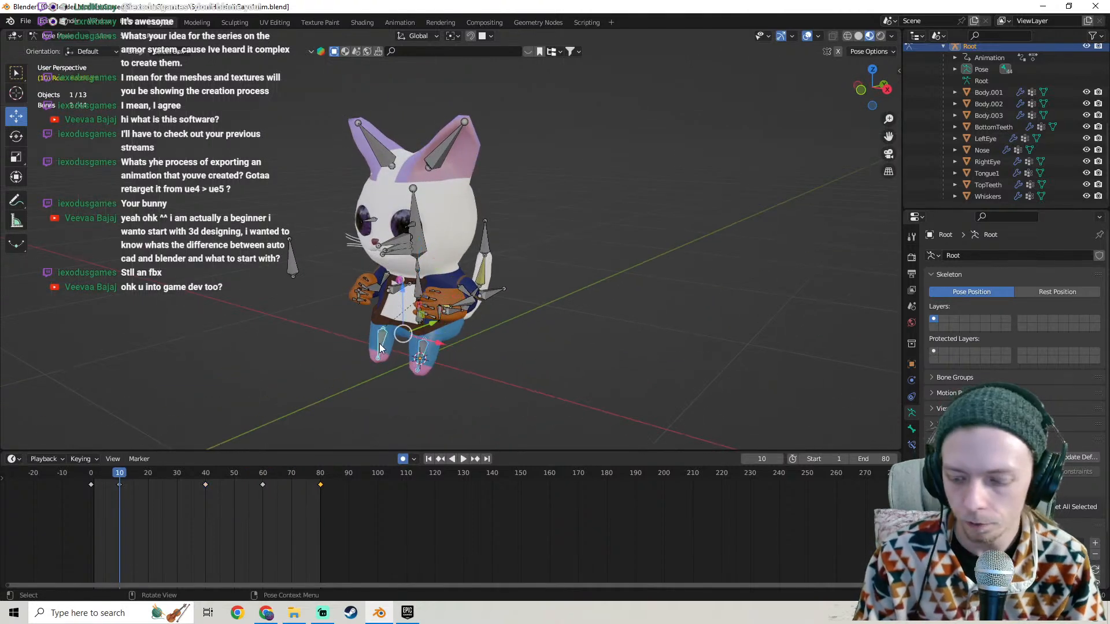
{"action": "key", "text": "KP_3"}
Try Linear interpolation on the foot bones' keyframes and replay the jump to check it.
{"action": "right_click", "coordinate": [211, 491]}
{"action": "mouse_move", "coordinate": [212, 492]}
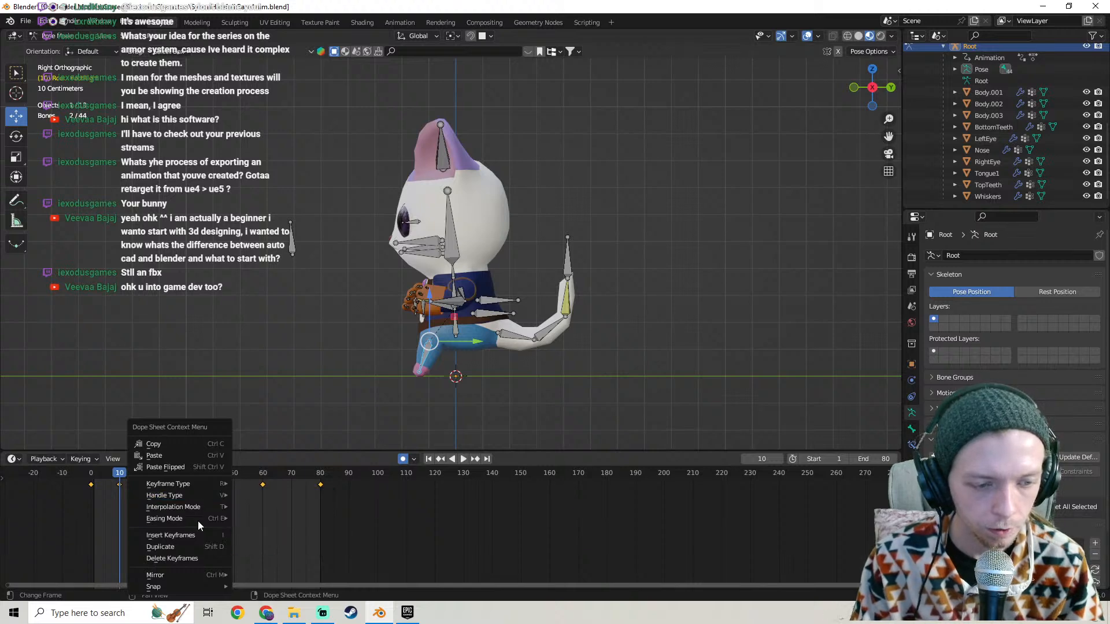
{"action": "mouse_move", "coordinate": [195, 509]}
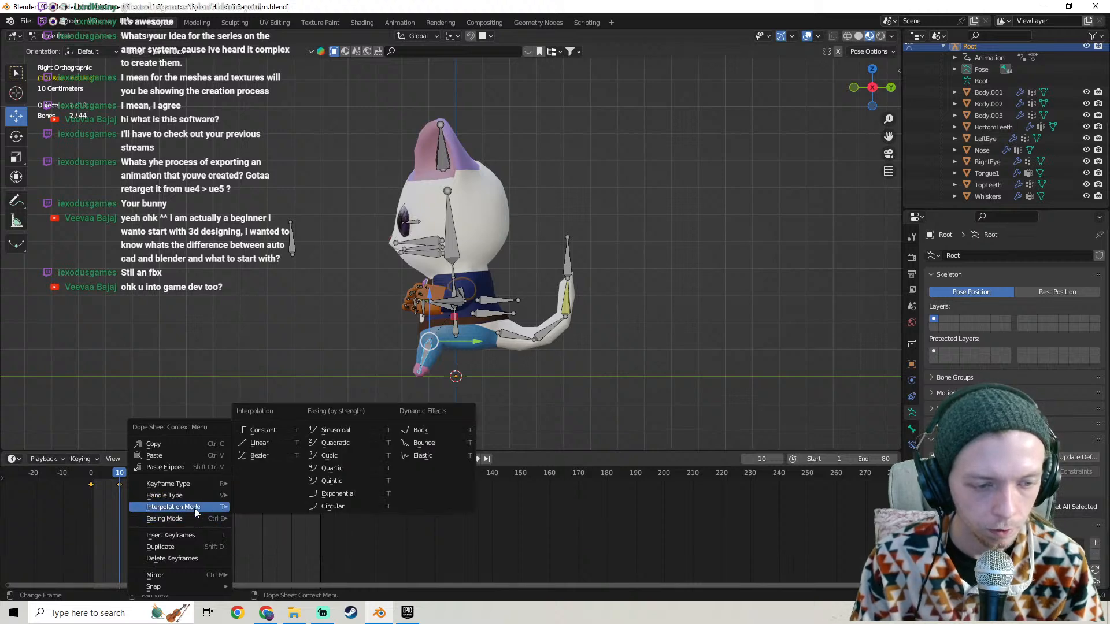
{"action": "left_click", "coordinate": [257, 442]}
{"action": "left_click_drag", "start_coordinate": [121, 476], "coordinate": [97, 476]}
{"action": "key", "text": "space"}
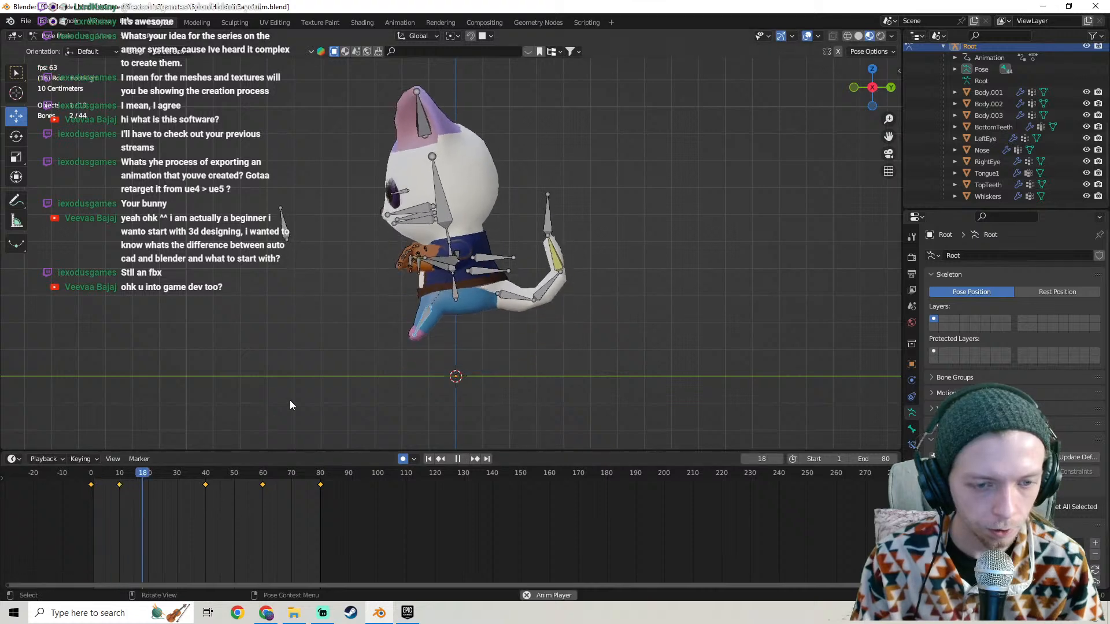
{"action": "key", "text": "space"}
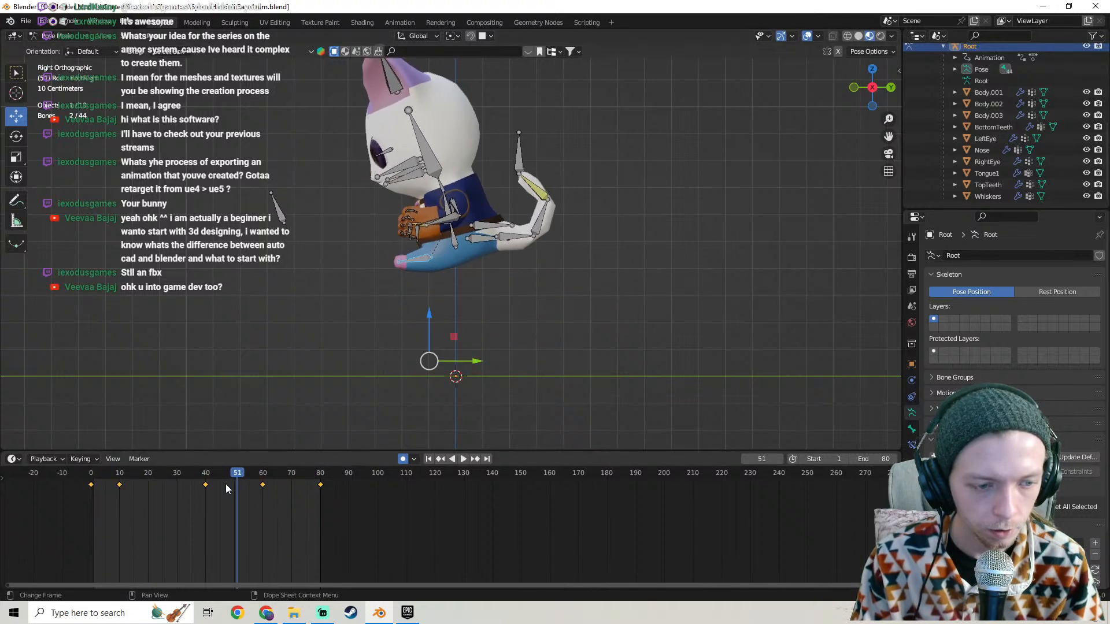
Change the interpolation mode of the foot bones' keyframes again and replay the jump from the start.
{"action": "right_click", "coordinate": [215, 484]}
{"action": "mouse_move", "coordinate": [215, 484]}
{"action": "left_click", "coordinate": [254, 526]}
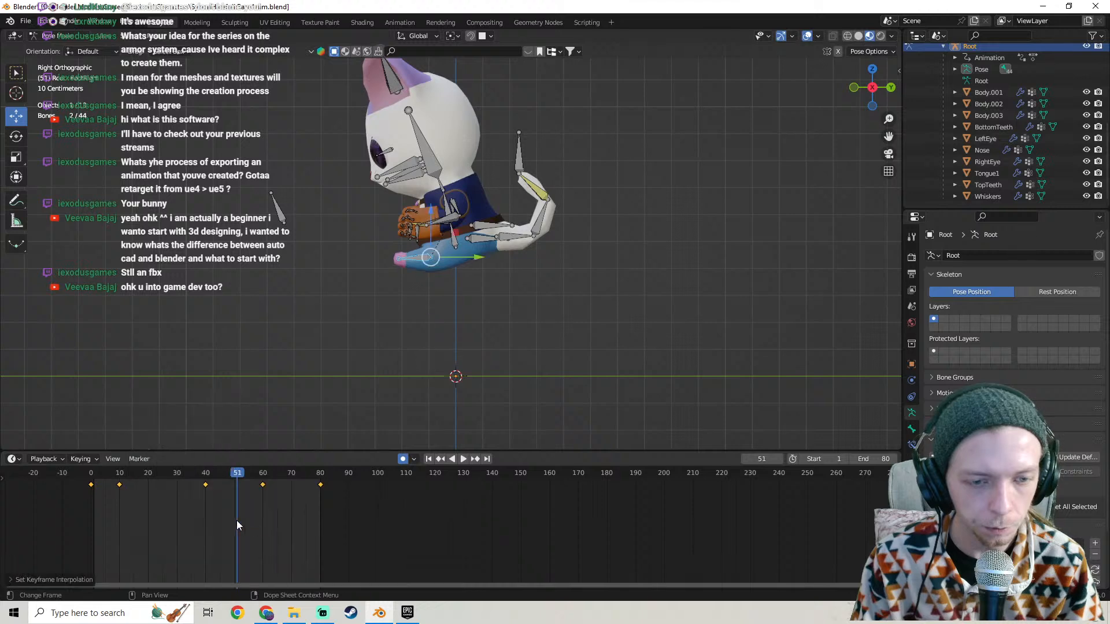
{"action": "left_click_drag", "start_coordinate": [104, 473], "coordinate": [71, 472]}
{"action": "key", "text": "space"}
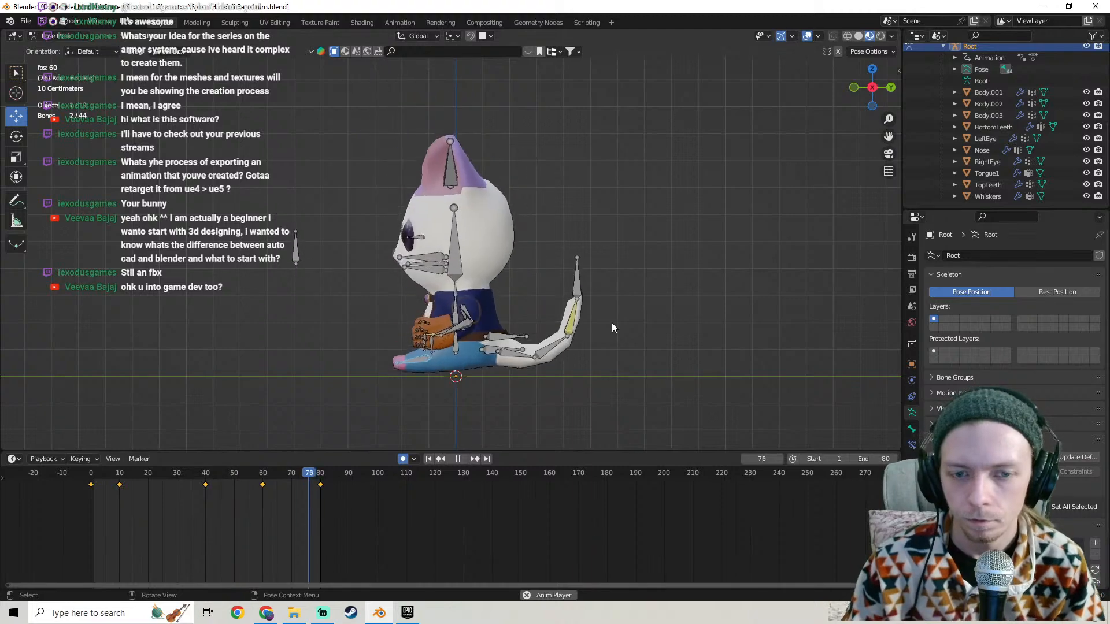
Stop the playback, select the left hand IK bone, and set its keyframes to Bezier interpolation.
{"action": "middle_click_drag", "start_coordinate": [612, 325], "coordinate": [622, 341], "text": "shift"}
{"action": "mouse_move", "coordinate": [455, 307]}
{"action": "middle_mouse_down"}
{"action": "mouse_move", "coordinate": [558, 327]}
{"action": "mouse_move", "coordinate": [535, 318]}
{"action": "mouse_move", "coordinate": [543, 348]}
{"action": "mouse_move", "coordinate": [536, 196]}
{"action": "mouse_move", "coordinate": [509, 309]}
{"action": "mouse_move", "coordinate": [571, 323]}
{"action": "mouse_move", "coordinate": [459, 303]}
{"action": "middle_mouse_up"}
{"action": "scroll", "coordinate": [510, 322], "scroll_direction": "up", "scroll_amount": 4}
{"action": "key", "text": "space"}
{"action": "scroll", "coordinate": [561, 301], "scroll_direction": "down", "scroll_amount": 4}
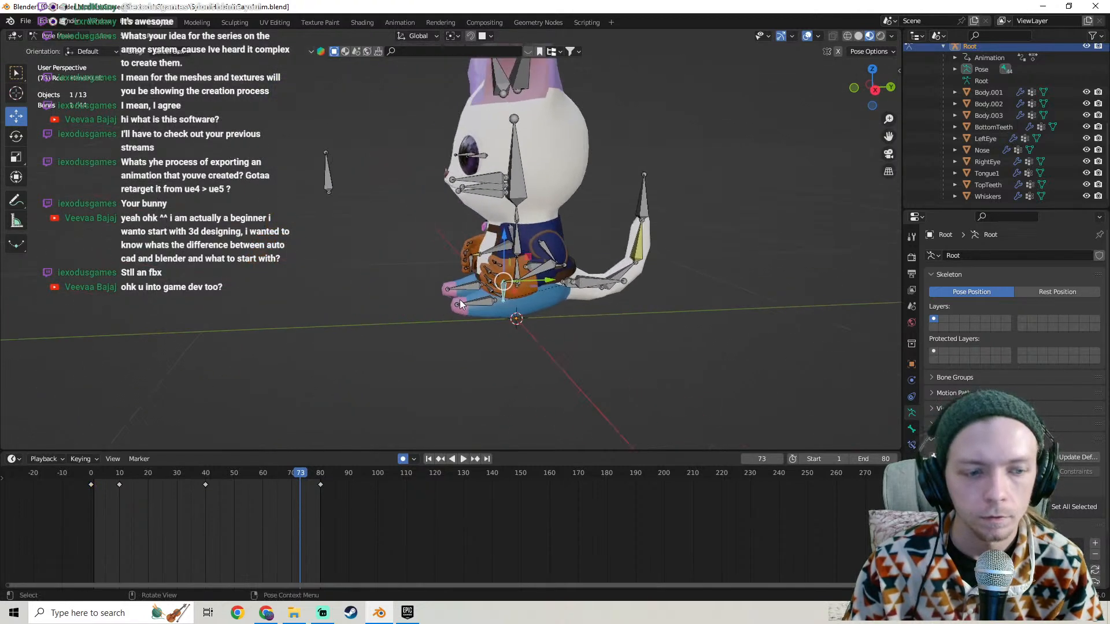
{"action": "right_click", "coordinate": [147, 483]}
{"action": "mouse_move", "coordinate": [147, 483]}
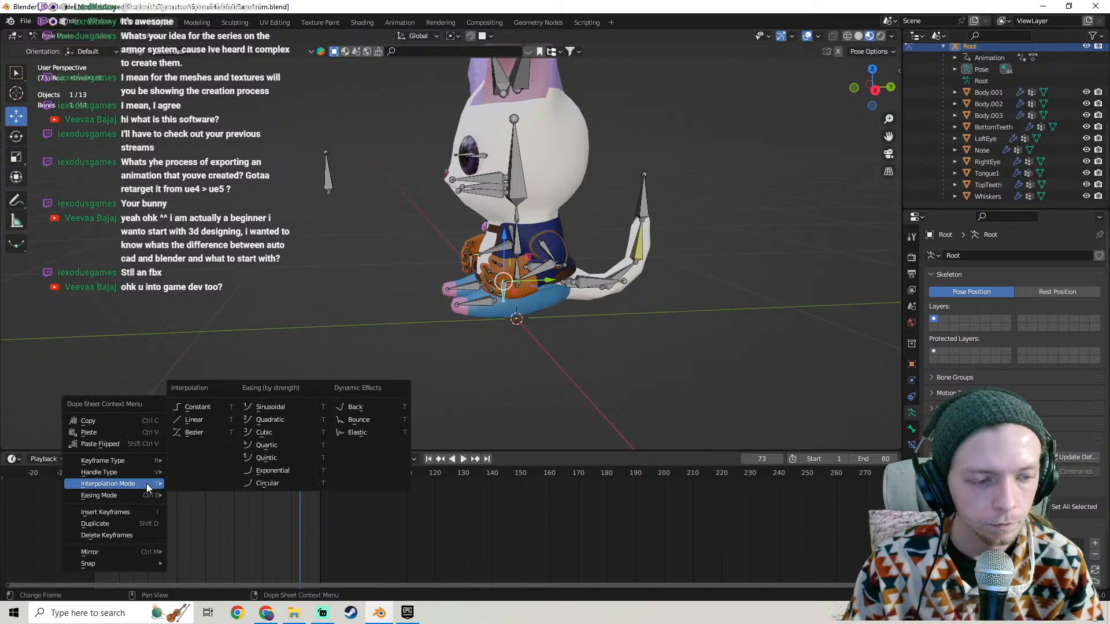
{"action": "left_click", "coordinate": [219, 433]}
Play the jump animation from the front view and check how the hands move.
{"action": "middle_click_drag", "start_coordinate": [300, 370], "coordinate": [482, 346]}
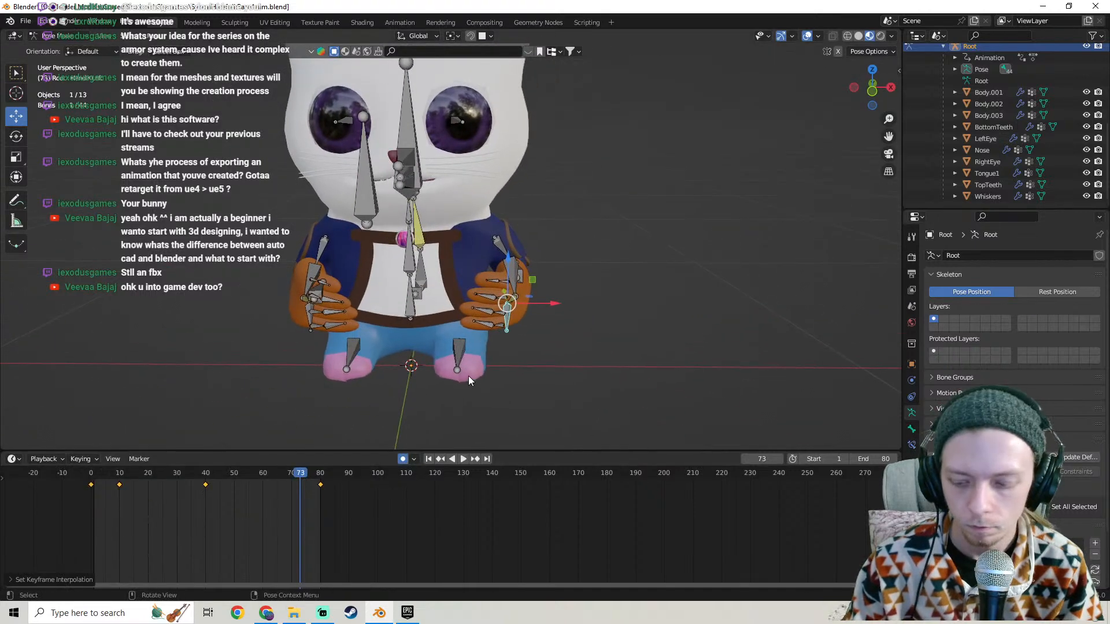
{"action": "key", "text": "space"}
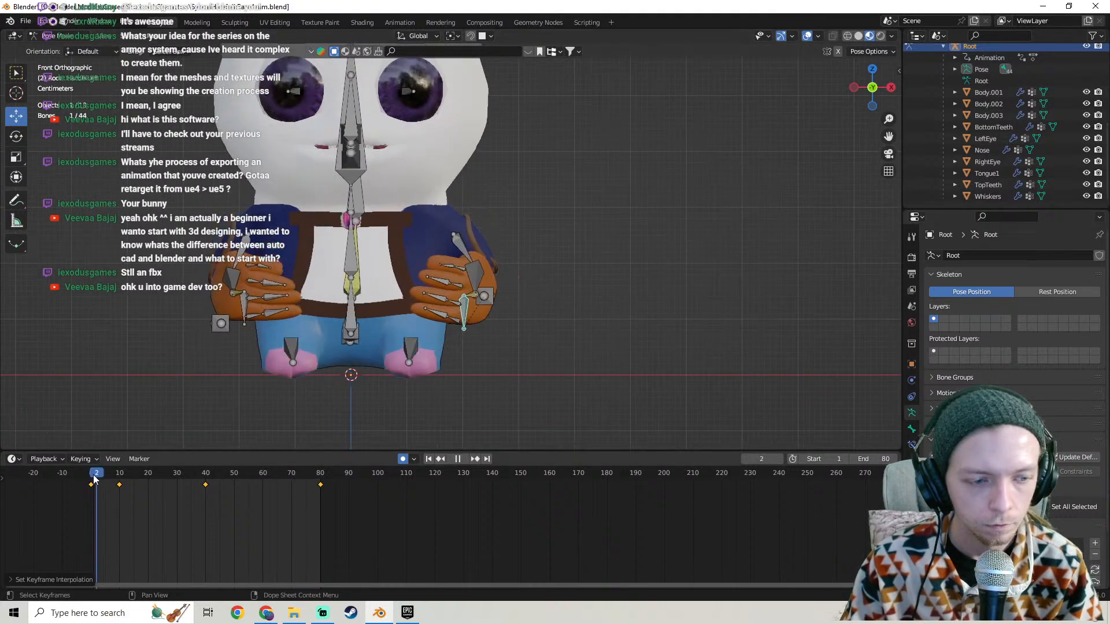
{"action": "scroll", "coordinate": [403, 264], "scroll_direction": "down", "scroll_amount": 3}
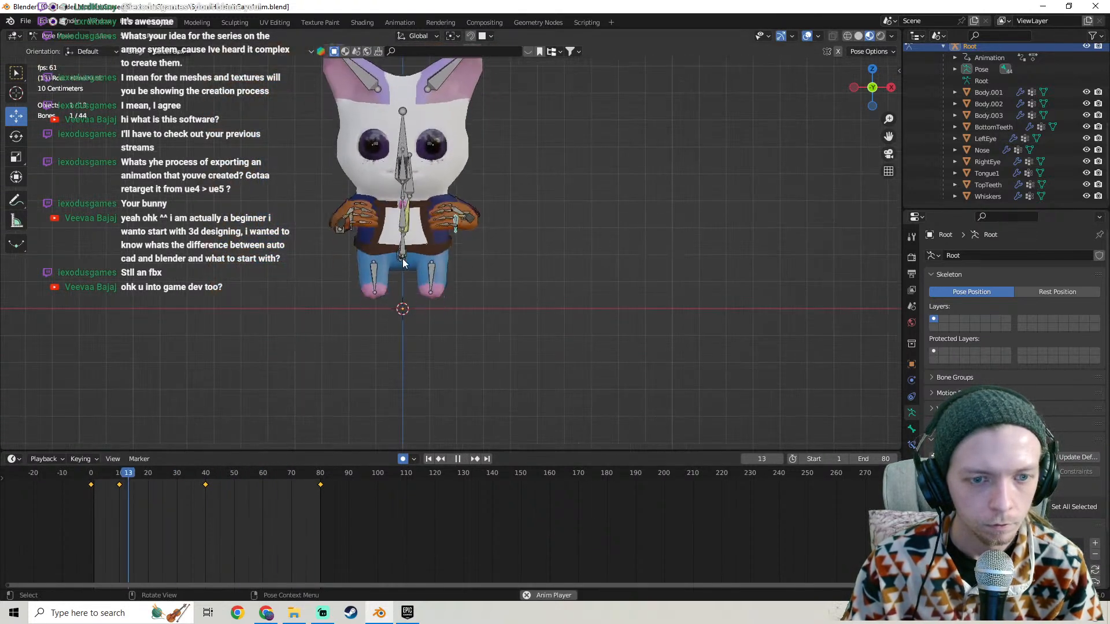
{"action": "key", "text": "space"}
Reapply Bezier interpolation to the left hand IK bone's keyframes and replay the jump from the front and right side.
{"action": "right_click", "coordinate": [200, 487]}
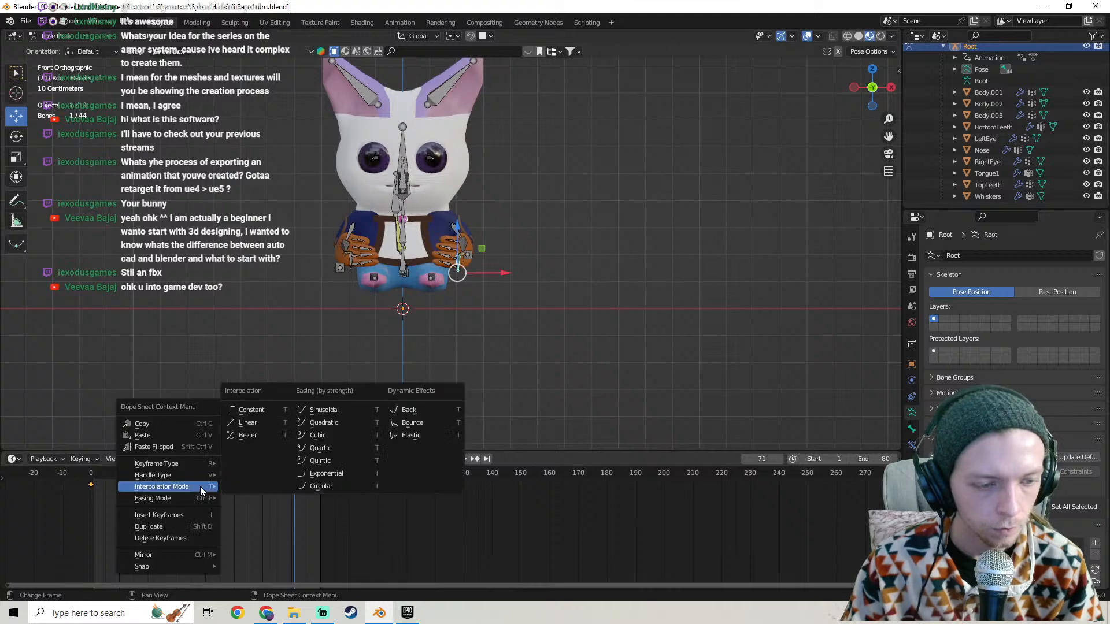
{"action": "left_click", "coordinate": [253, 436]}
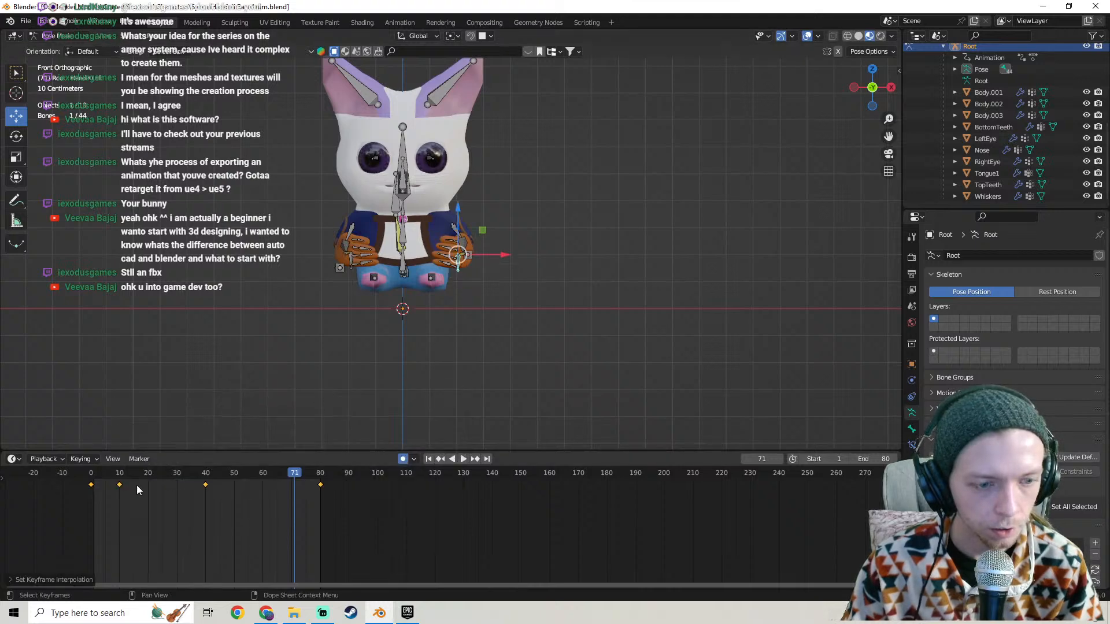
{"action": "key", "text": "space"}
{"action": "left_click_drag", "start_coordinate": [109, 473], "coordinate": [93, 473]}
{"action": "key", "text": "space"}
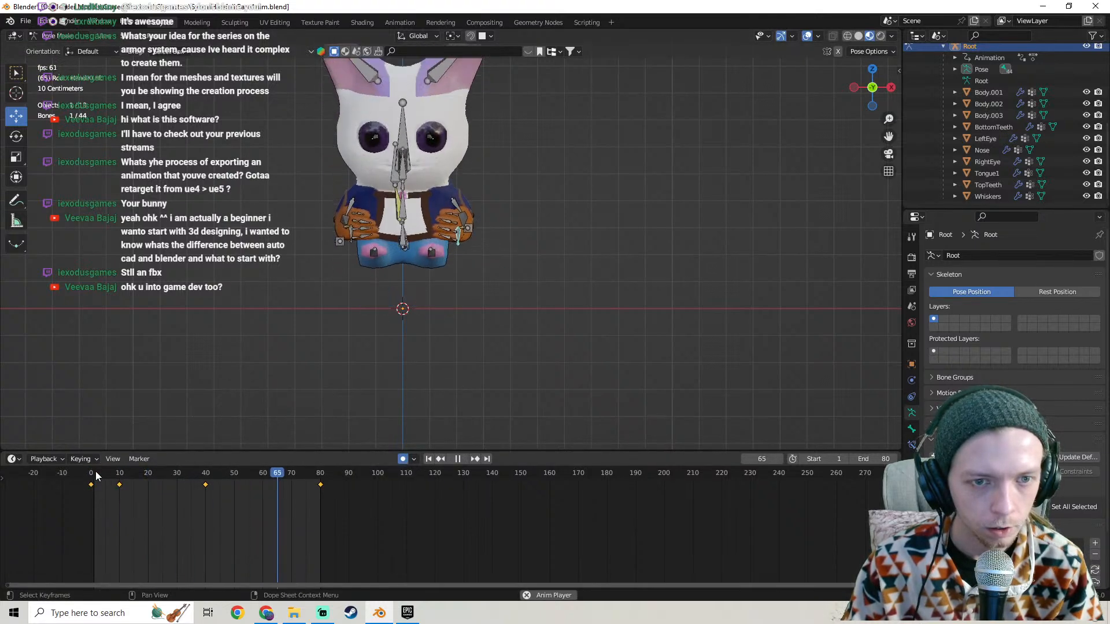
{"action": "middle_click_drag", "start_coordinate": [448, 254], "coordinate": [300, 250]}
{"action": "key", "text": "KP_3"}
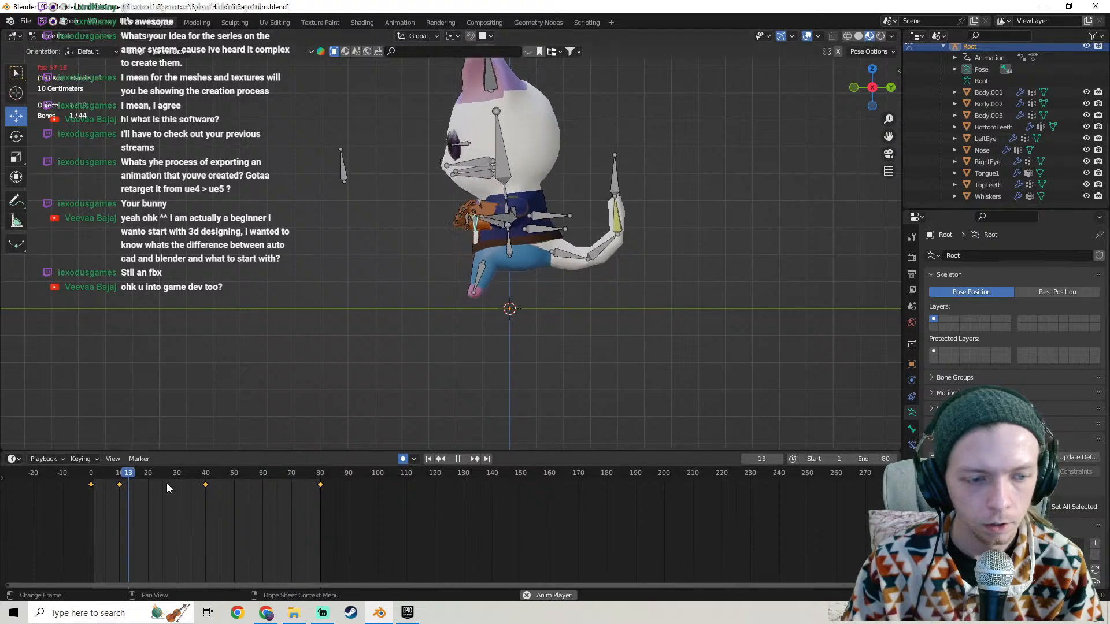
Set the left hand IK bone's keyframe handle type to Auto Clamped and replay the jump from the right side.
{"action": "key", "text": "space"}
{"action": "right_click", "coordinate": [202, 489]}
{"action": "mouse_move", "coordinate": [173, 471]}
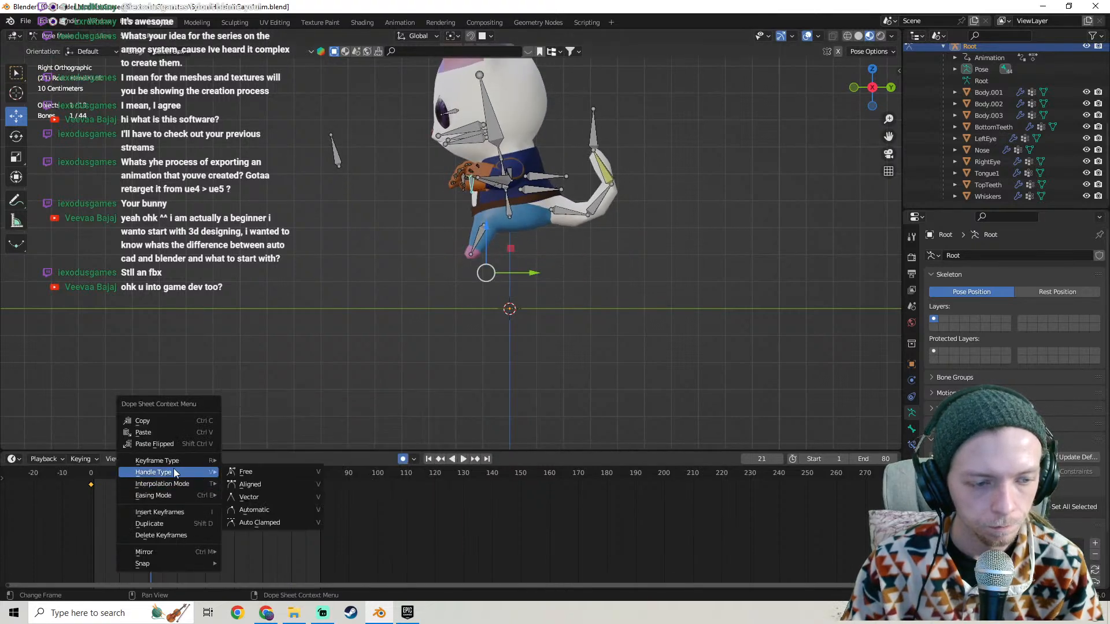
{"action": "left_click", "coordinate": [274, 523]}
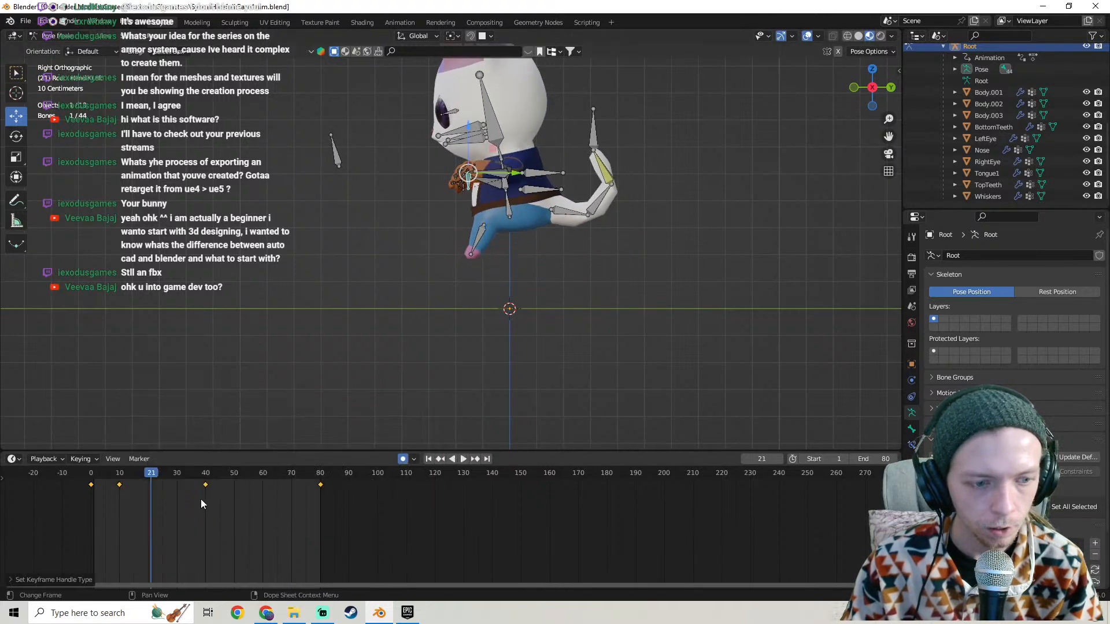
{"action": "key", "text": "space"}
{"action": "left_click", "coordinate": [139, 474]}
{"action": "left_click_drag", "start_coordinate": [138, 474], "coordinate": [71, 472]}
{"action": "key", "text": "space"}
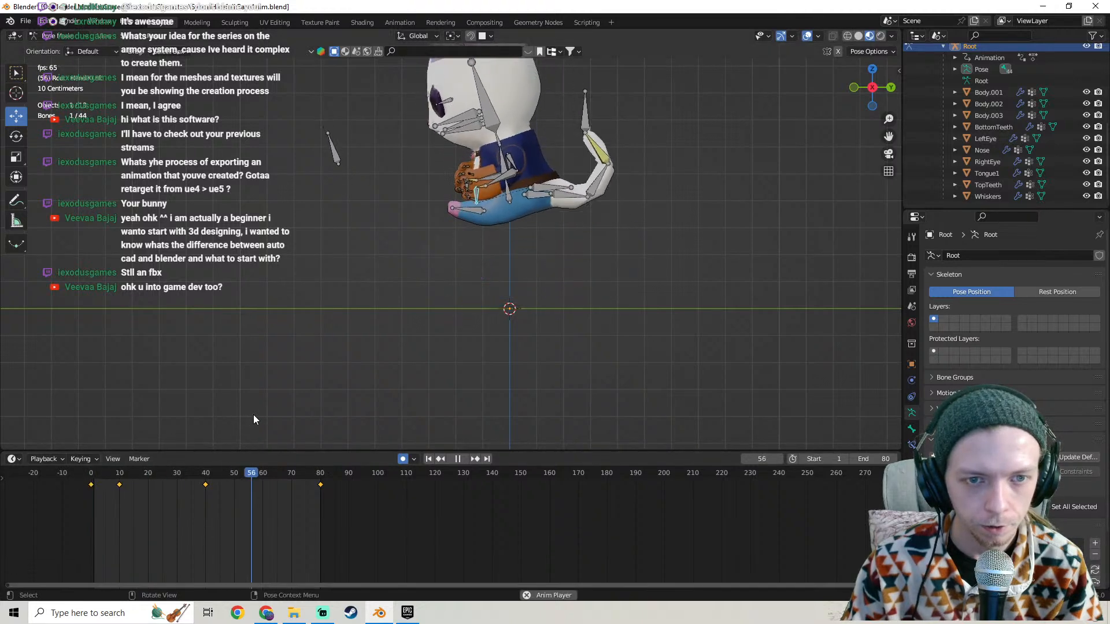
{"action": "key", "text": "space"}
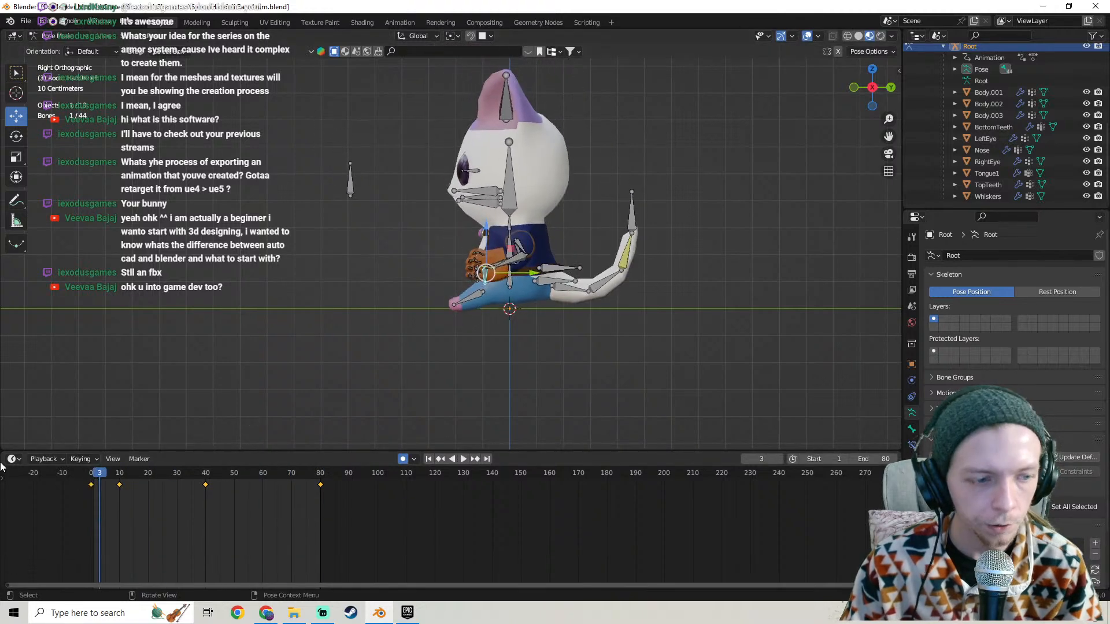
Change the timeline area to the Graph Editor and delete HandIKLeft's X, Y and Z Scale channels.
{"action": "left_click", "coordinate": [12, 459]}
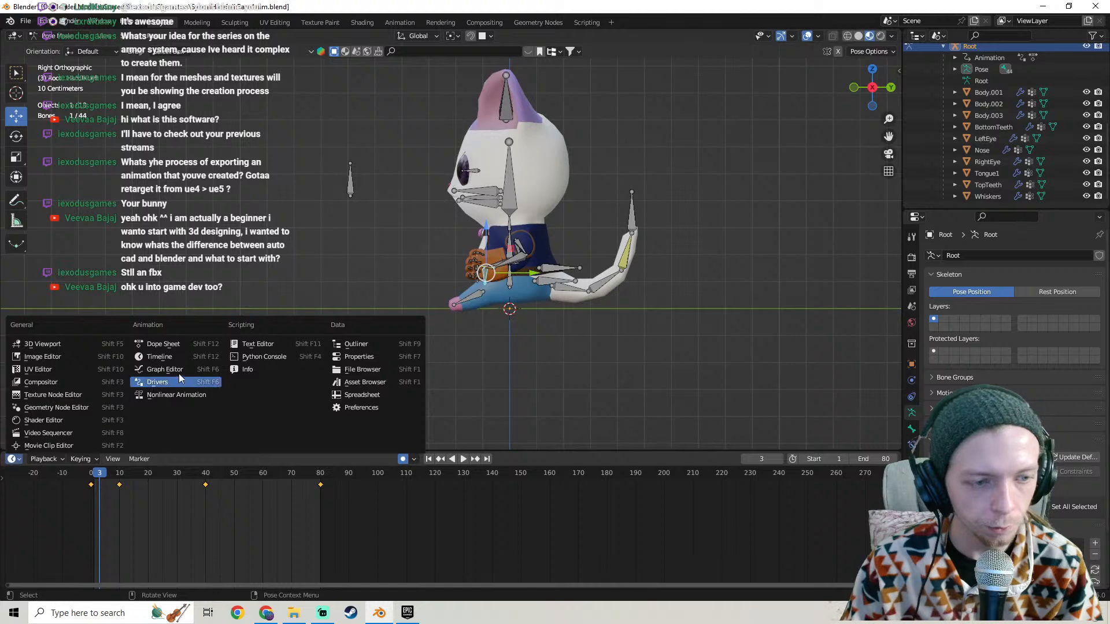
{"action": "left_click", "coordinate": [177, 370]}
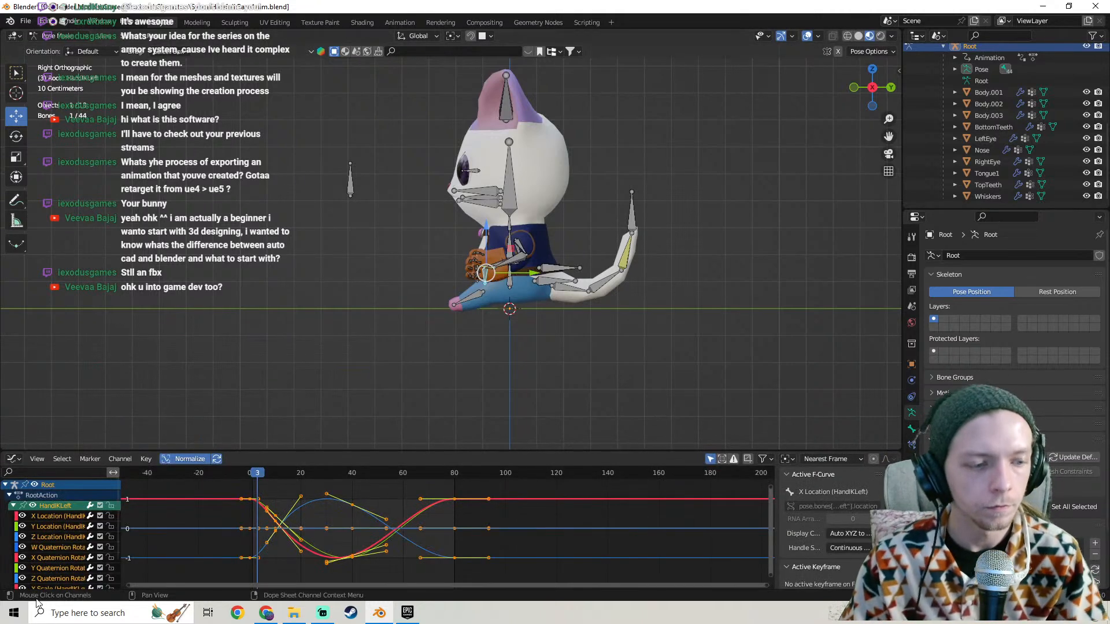
{"action": "scroll", "coordinate": [61, 573], "scroll_direction": "down", "scroll_amount": 3}
{"action": "left_click", "coordinate": [61, 574]}
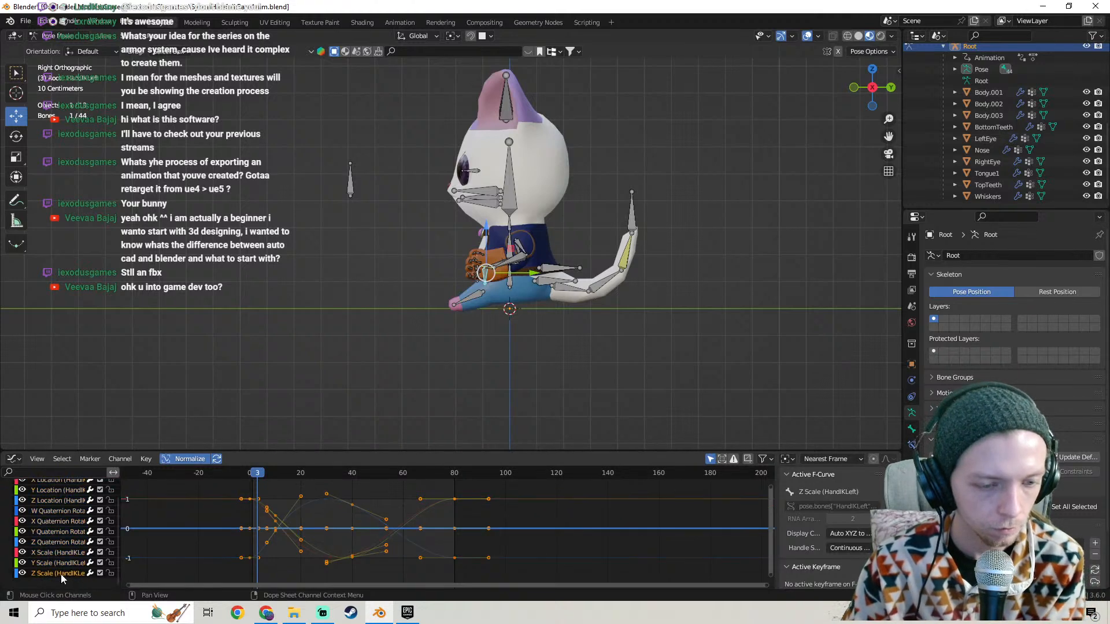
{"action": "key", "text": "x"}
{"action": "left_click", "coordinate": [69, 565]}
{"action": "key", "text": "x"}
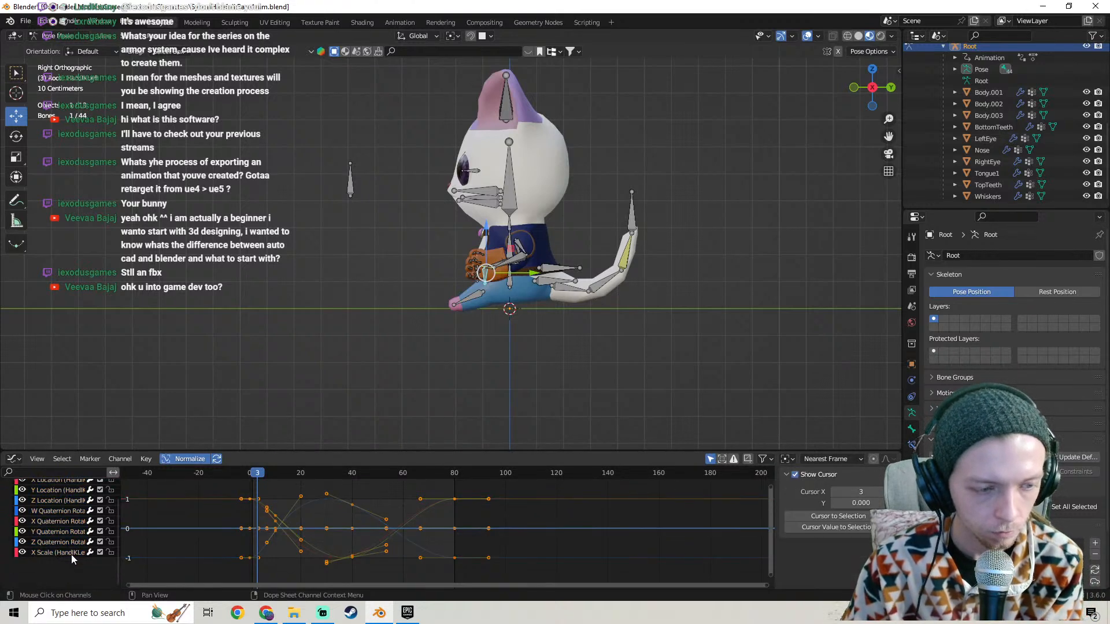
{"action": "left_click", "coordinate": [71, 554]}
{"action": "key", "text": "x"}
Delete HandIKLeft's W, X, Y and Z Quaternion Rotation channels, keeping only its location channels.
{"action": "left_click", "coordinate": [68, 542]}
{"action": "key", "text": "x"}
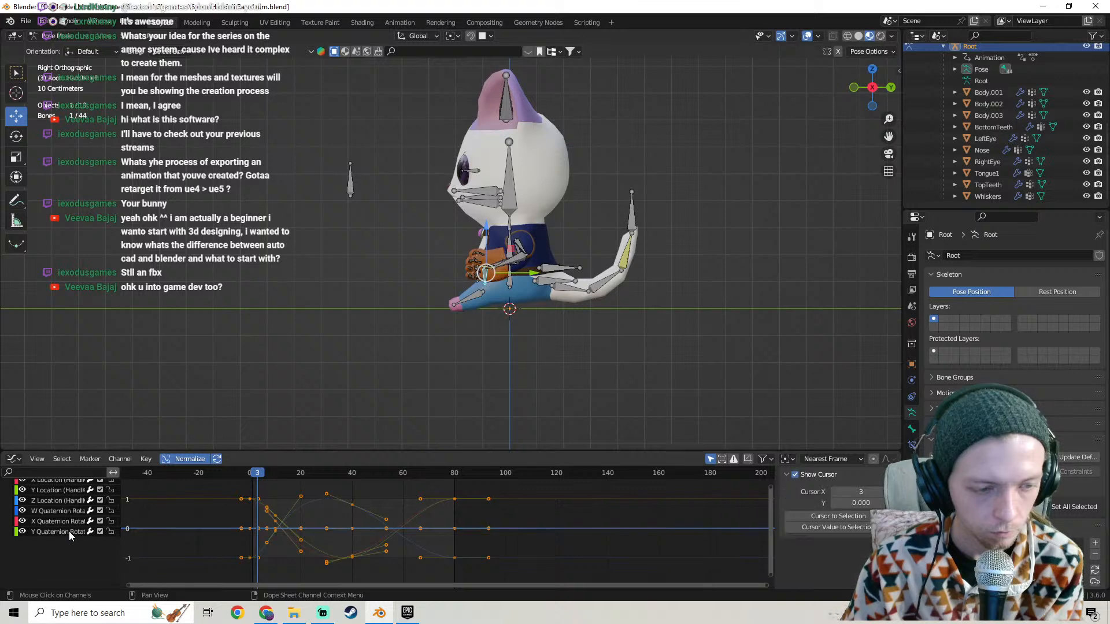
{"action": "left_click", "coordinate": [68, 532]}
{"action": "key", "text": "x"}
{"action": "left_click", "coordinate": [72, 519]}
{"action": "key", "text": "x"}
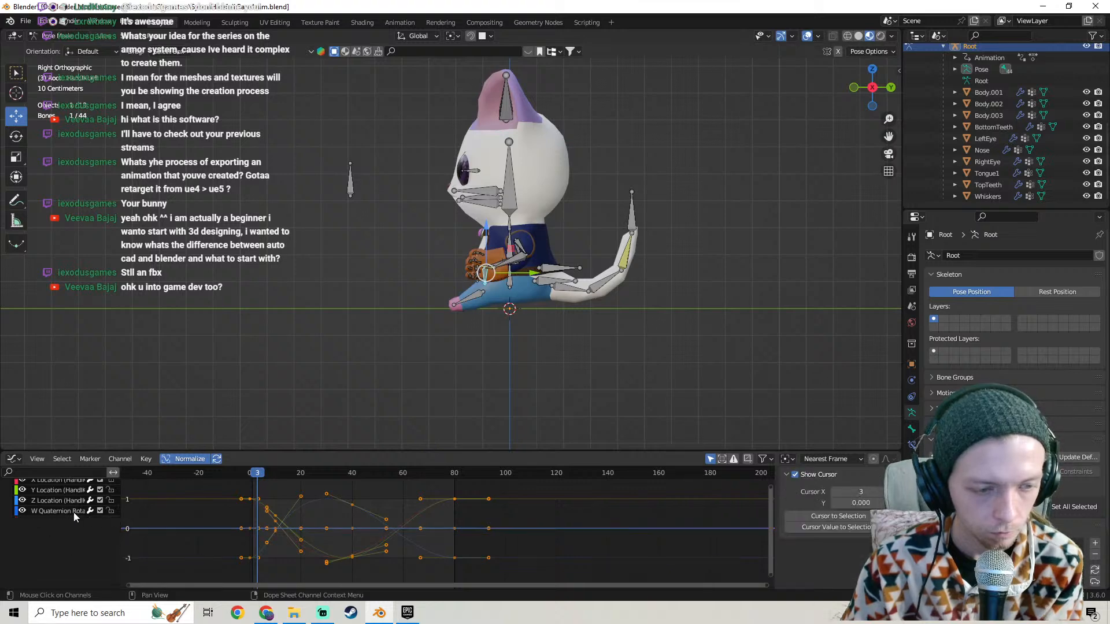
{"action": "left_click", "coordinate": [74, 511]}
{"action": "key", "text": "x"}
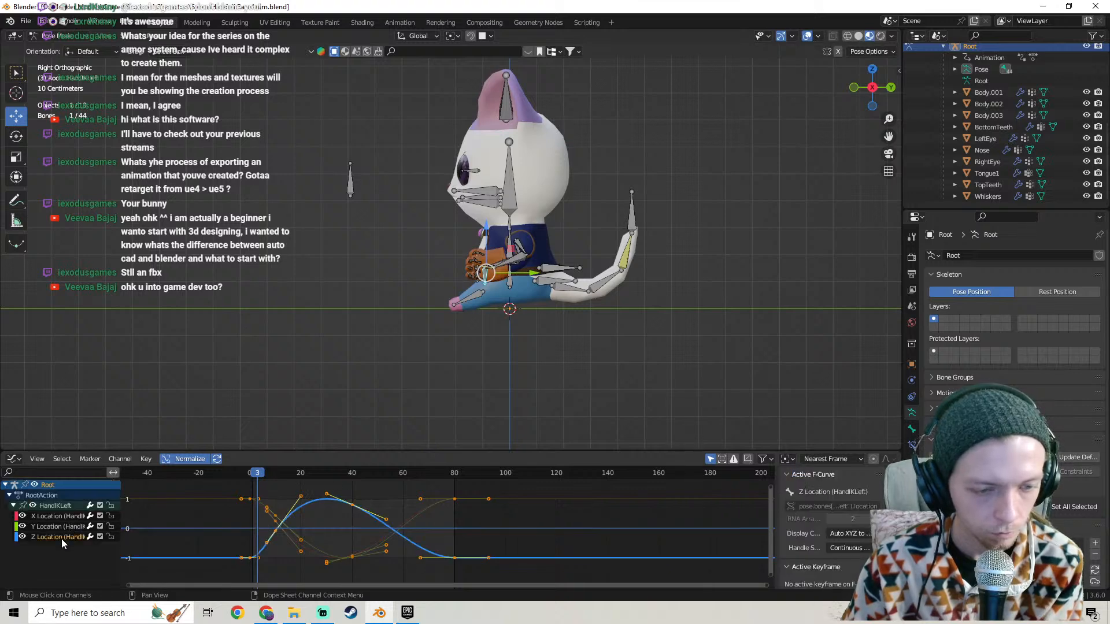
Isolate HandIKLeft's Z Location curve by hiding the X and Y Location curves, and go to frame 9.
{"action": "left_click", "coordinate": [62, 524]}
{"action": "left_click", "coordinate": [64, 517]}
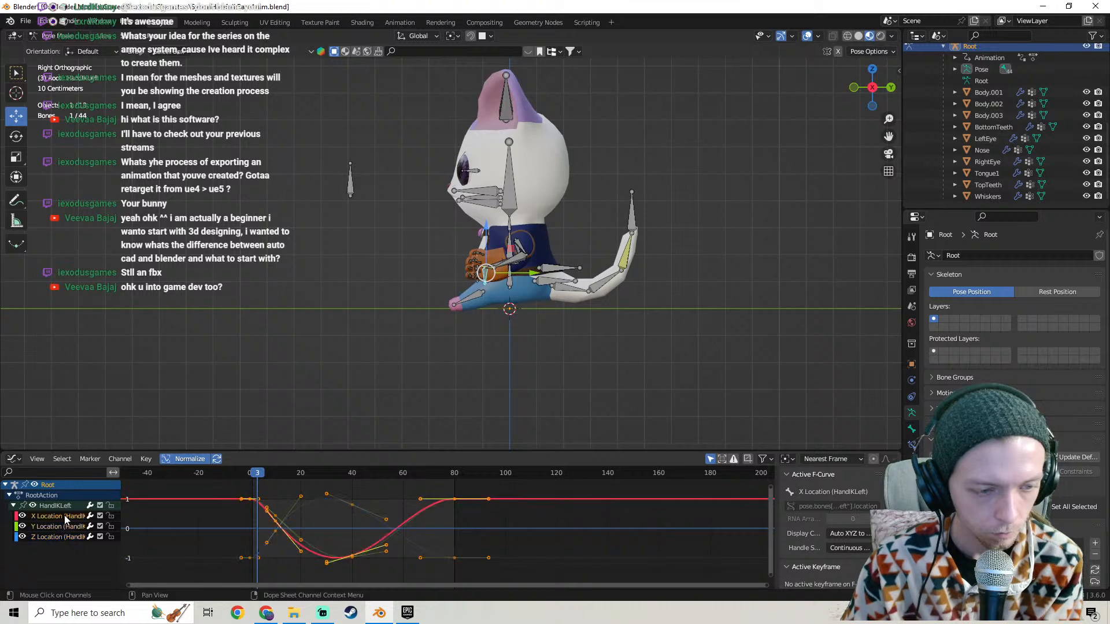
{"action": "left_click", "coordinate": [40, 536]}
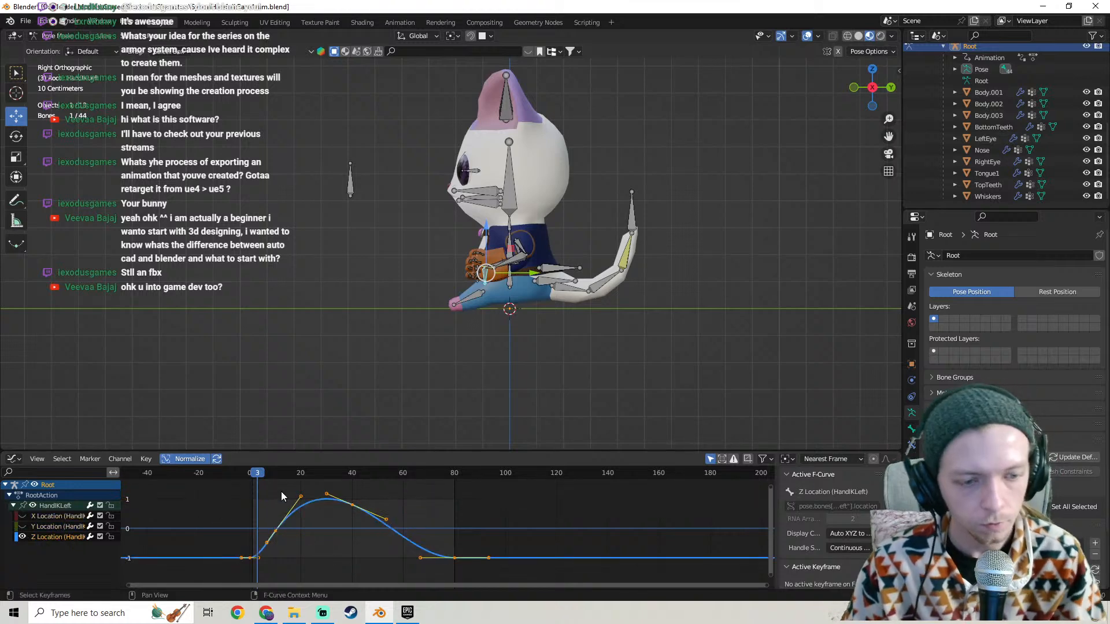
{"action": "left_click", "coordinate": [272, 472]}
{"action": "mouse_move", "coordinate": [546, 304]}
{"action": "middle_mouse_down"}
{"action": "mouse_move", "coordinate": [518, 398]}
{"action": "mouse_move", "coordinate": [525, 308]}
{"action": "middle_mouse_up"}
{"action": "scroll", "coordinate": [539, 311], "scroll_direction": "up", "scroll_amount": 3}
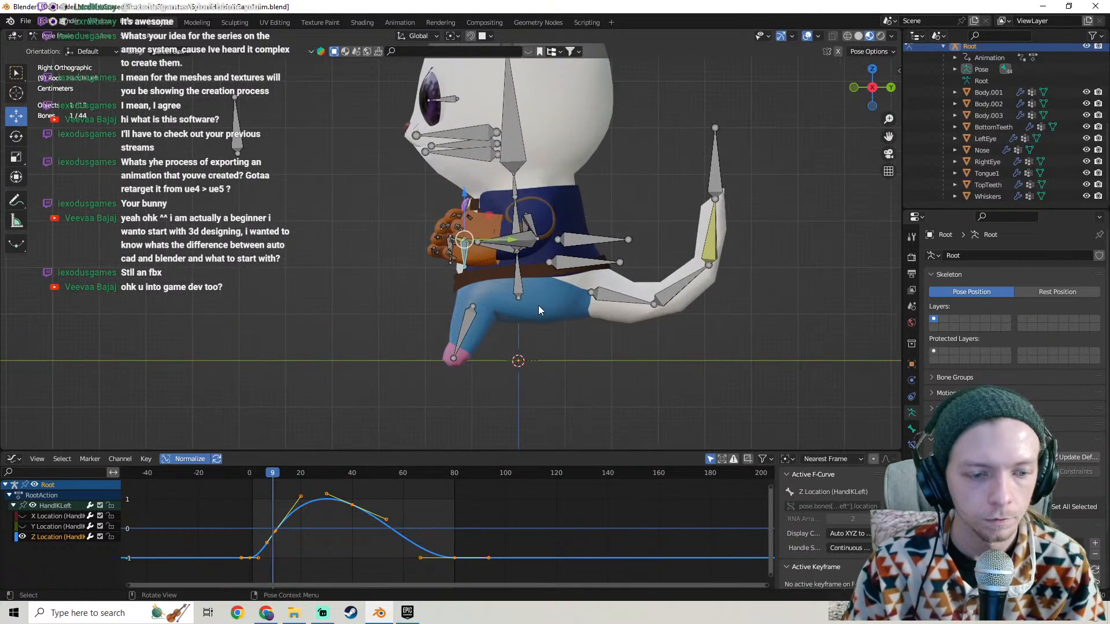
{"action": "mouse_move", "coordinate": [352, 541]}
{"action": "middle_mouse_down", "text": "ctrl"}
{"action": "mouse_move", "coordinate": [321, 541]}
{"action": "mouse_move", "coordinate": [373, 541]}
{"action": "middle_mouse_up", "text": "ctrl"}
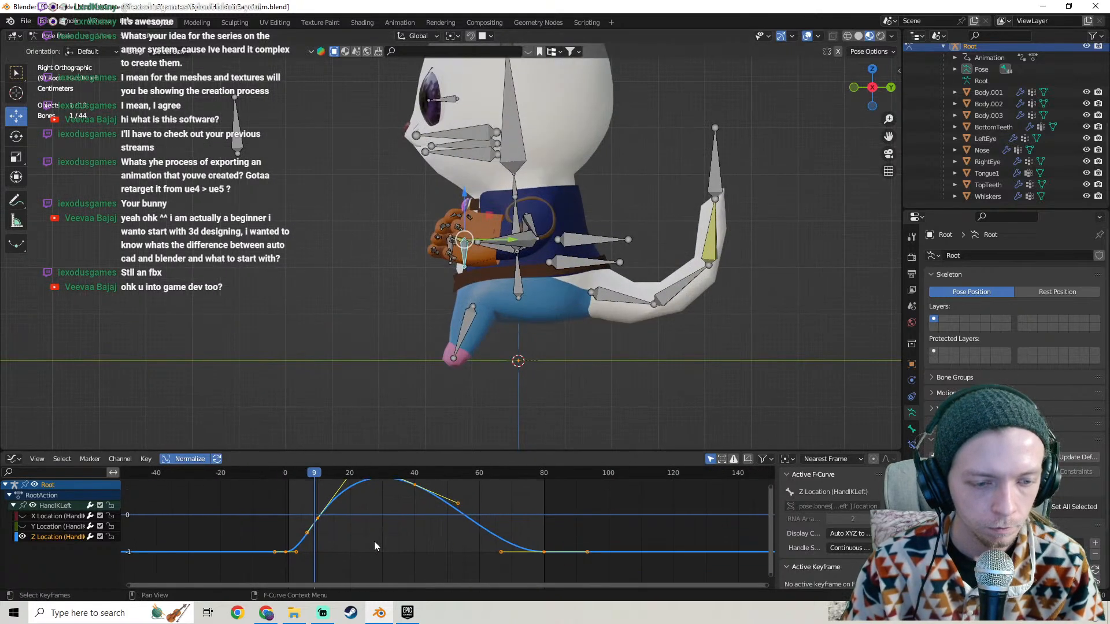
{"action": "mouse_move", "coordinate": [327, 472]}
{"action": "left_mouse_down"}
{"action": "mouse_move", "coordinate": [289, 472]}
{"action": "mouse_move", "coordinate": [432, 453]}
{"action": "mouse_move", "coordinate": [518, 458]}
{"action": "mouse_move", "coordinate": [330, 473]}
{"action": "left_mouse_up"}
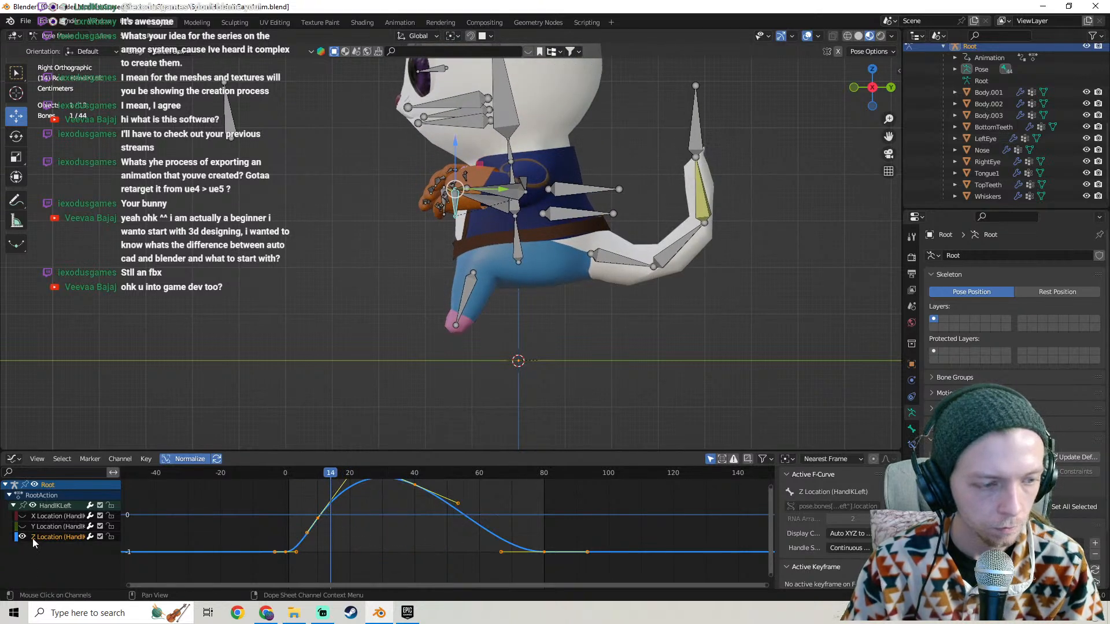
{"action": "scroll", "coordinate": [356, 515], "scroll_direction": "down", "scroll_amount": 1}
{"action": "mouse_move", "coordinate": [449, 338]}
{"action": "middle_mouse_down", "text": "shift"}
{"action": "mouse_move", "coordinate": [467, 406]}
{"action": "mouse_move", "coordinate": [447, 348]}
{"action": "middle_mouse_up", "text": "shift"}
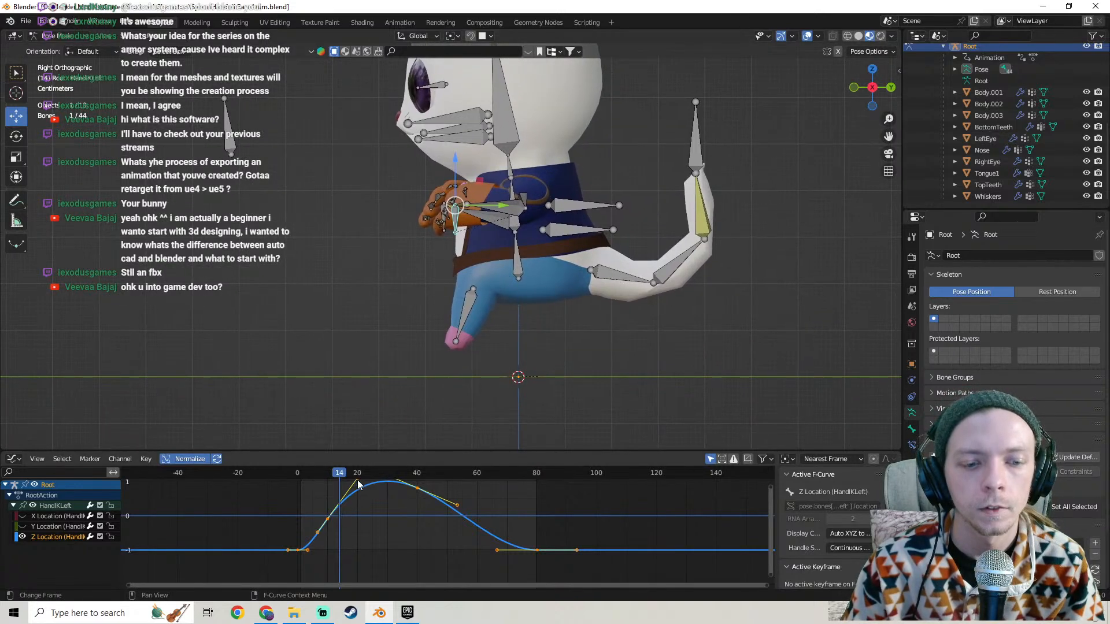
{"action": "key", "text": "g"}
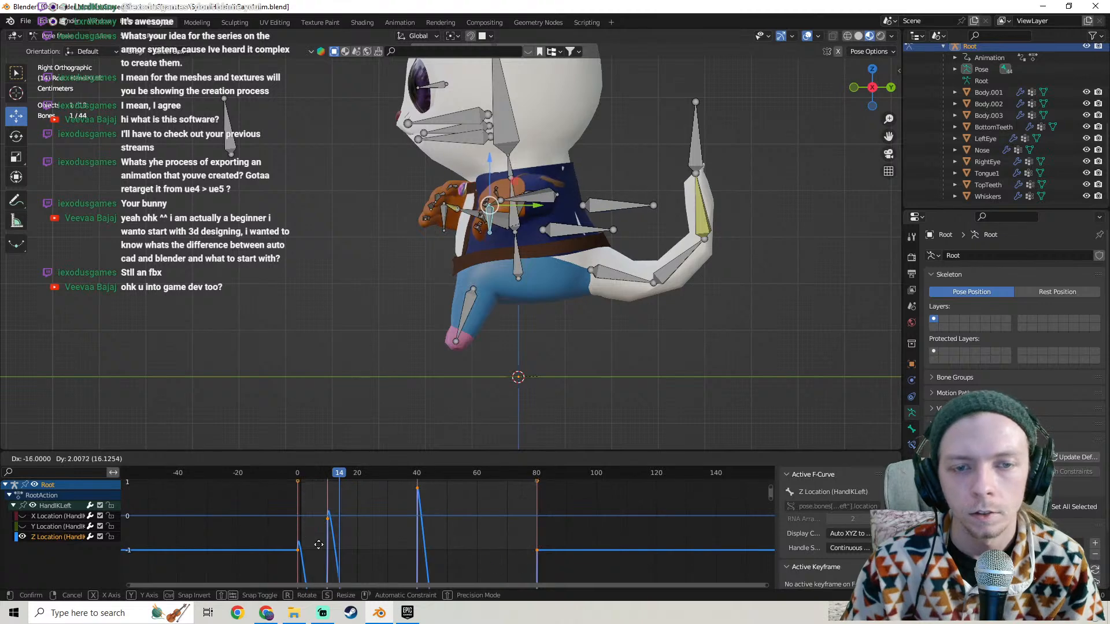
{"action": "right_click", "coordinate": [358, 520]}
Hide HandIKLeft's Z Location curve, then show its Y Location curve and make it the active curve.
{"action": "left_click", "coordinate": [22, 537]}
{"action": "left_click", "coordinate": [23, 527]}
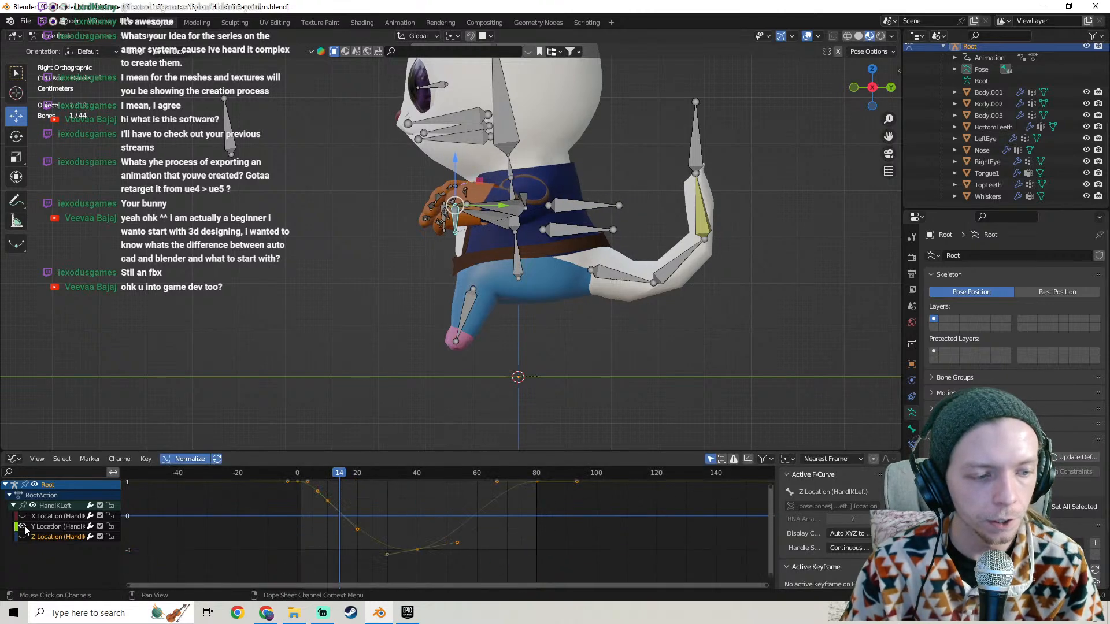
{"action": "left_click", "coordinate": [41, 527]}
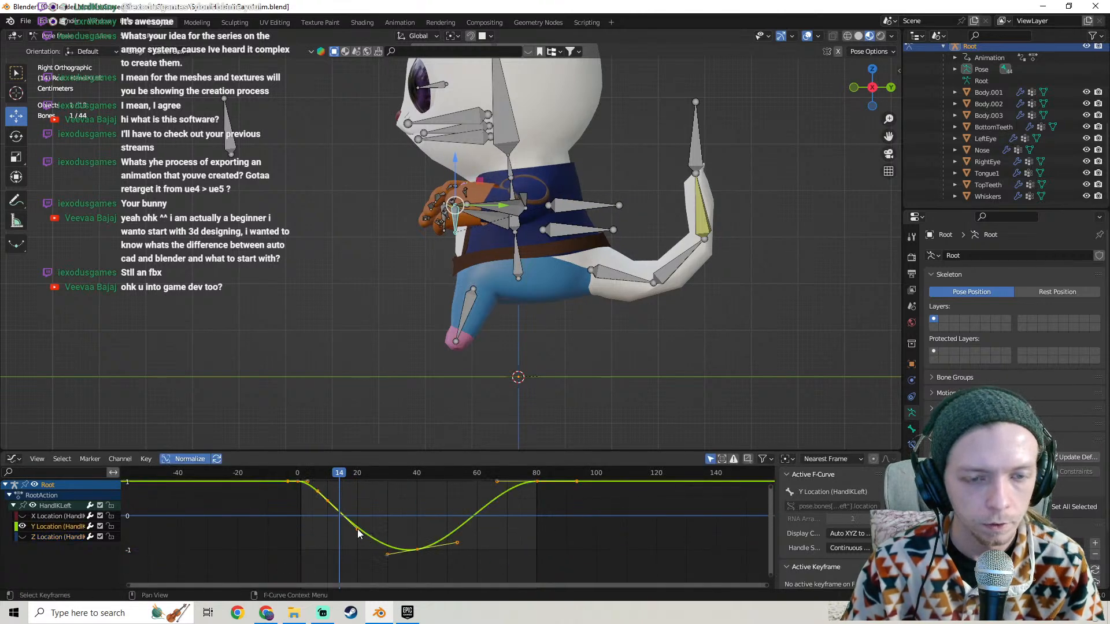
{"action": "key", "text": "g"}
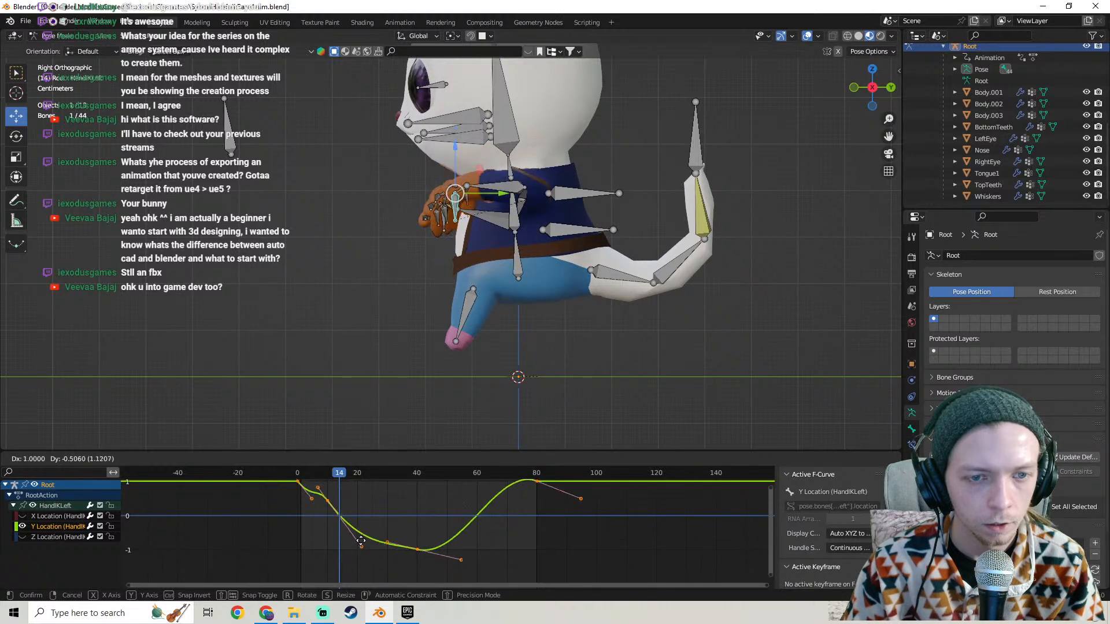
{"action": "right_click", "coordinate": [345, 508]}
{"action": "middle_click_drag", "start_coordinate": [365, 503], "coordinate": [378, 523]}
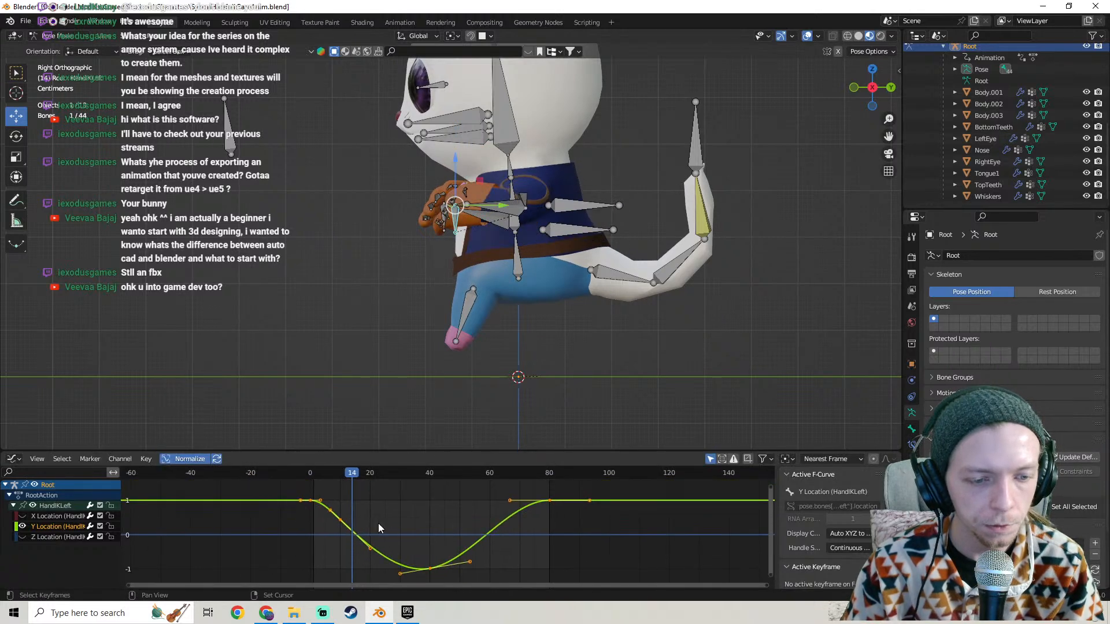
Lower the outgoing handle of the Y Location keyframe at frame 0 by about 0.15 to steepen the curve's start.
{"action": "left_click", "coordinate": [308, 518]}
{"action": "left_click", "coordinate": [310, 500]}
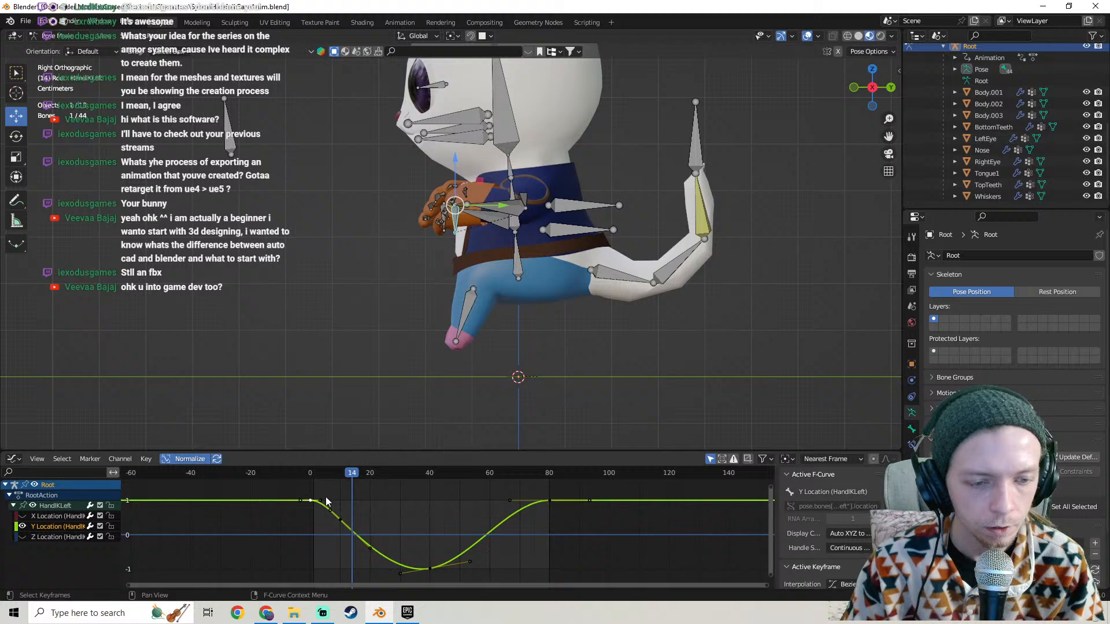
{"action": "left_click_drag", "start_coordinate": [323, 506], "coordinate": [321, 507]}
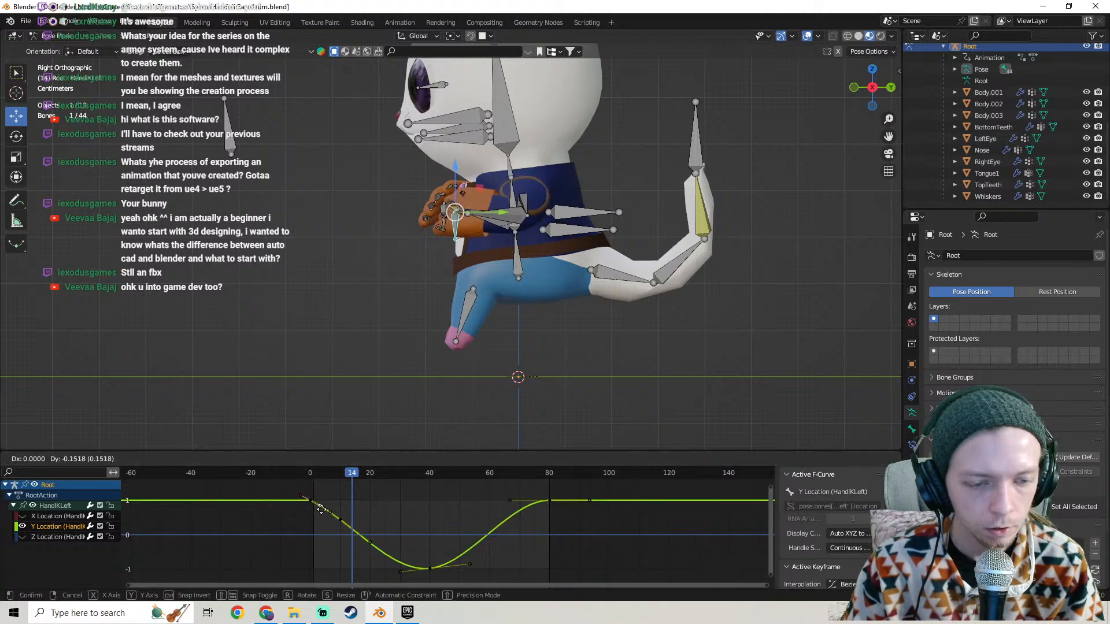
{"action": "left_click_drag", "start_coordinate": [321, 508], "coordinate": [321, 506]}
{"action": "scroll", "coordinate": [434, 550], "scroll_direction": "right", "scroll_amount": 5, "text": "ctrl"}
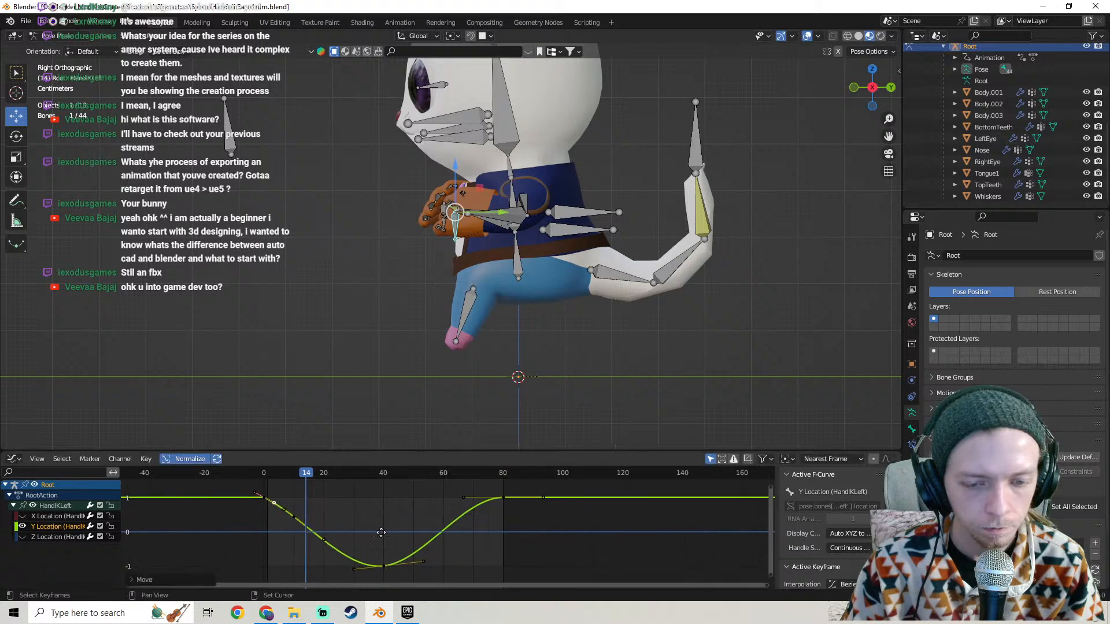
Try raising the incoming handle of the Y Location keyframe at frame 80 and replay the jump from frame 0.
{"action": "mouse_move", "coordinate": [438, 502]}
{"action": "left_mouse_down"}
{"action": "mouse_move", "coordinate": [439, 488]}
{"action": "mouse_move", "coordinate": [427, 490]}
{"action": "left_mouse_up"}
{"action": "middle_click_drag", "start_coordinate": [282, 500], "coordinate": [296, 481]}
{"action": "left_click_drag", "start_coordinate": [298, 470], "coordinate": [224, 473]}
{"action": "key", "text": "space"}
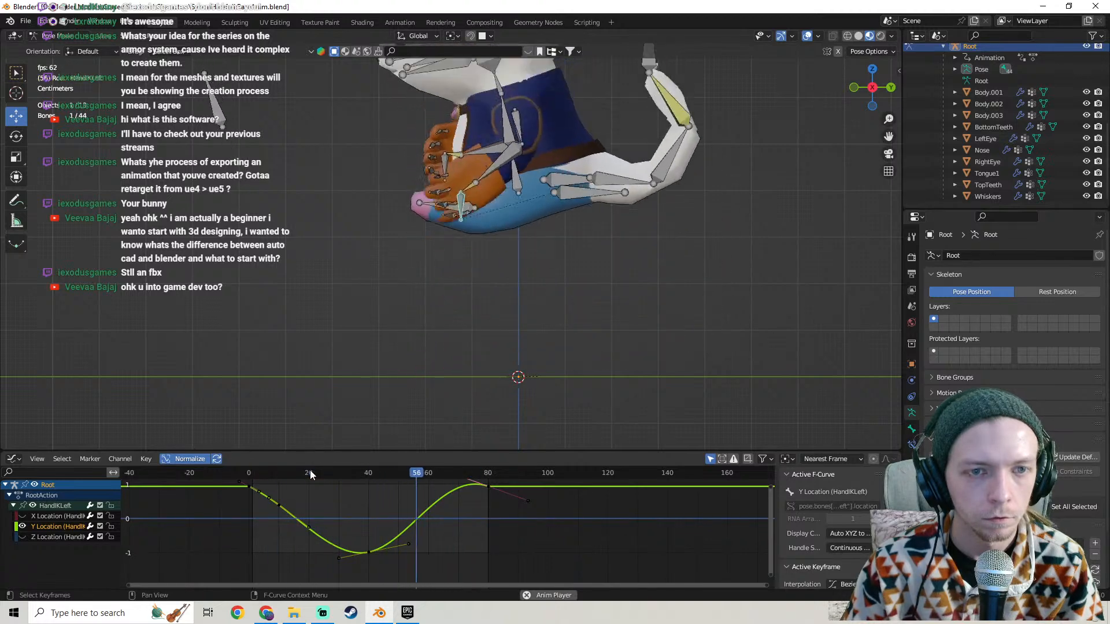
{"action": "scroll", "coordinate": [400, 337], "scroll_direction": "down", "scroll_amount": 2}
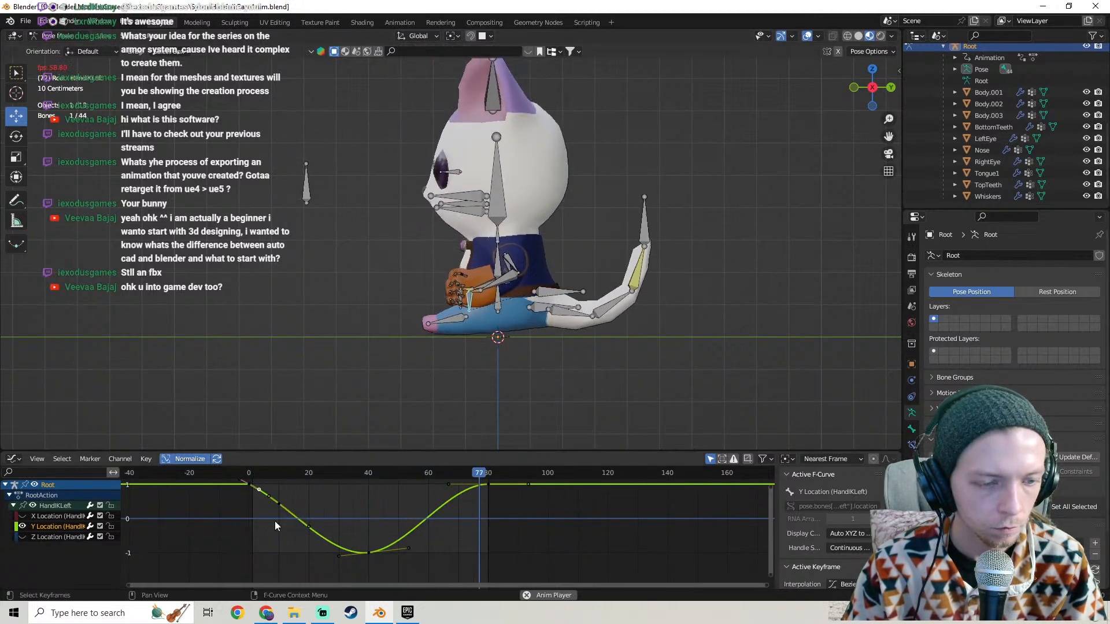
{"action": "key", "text": "space"}
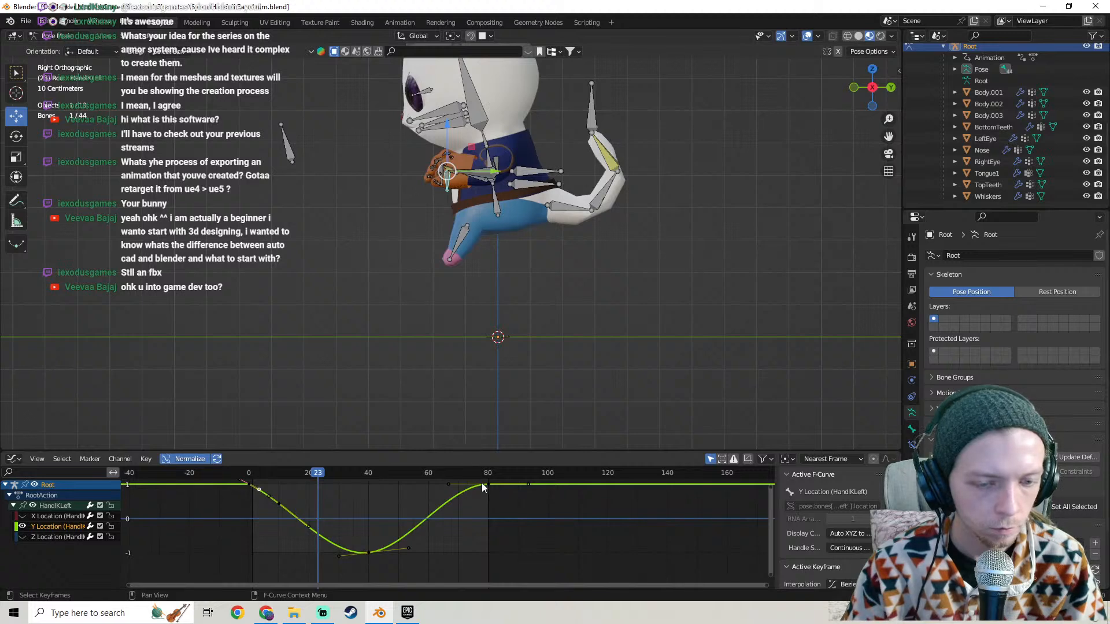
Try lowering the incoming handle of the Y Location keyframe at frame 80 to straighten the curve's end, and replay the jump.
{"action": "left_click_drag", "start_coordinate": [450, 485], "coordinate": [457, 505]}
{"action": "key", "text": "space"}
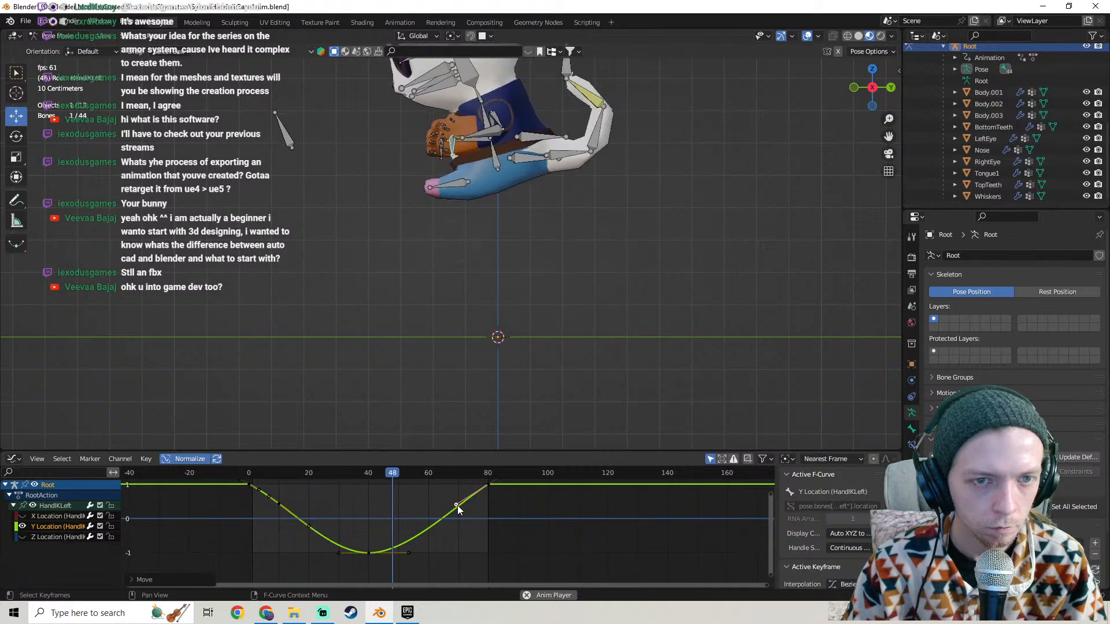
{"action": "key", "text": "space"}
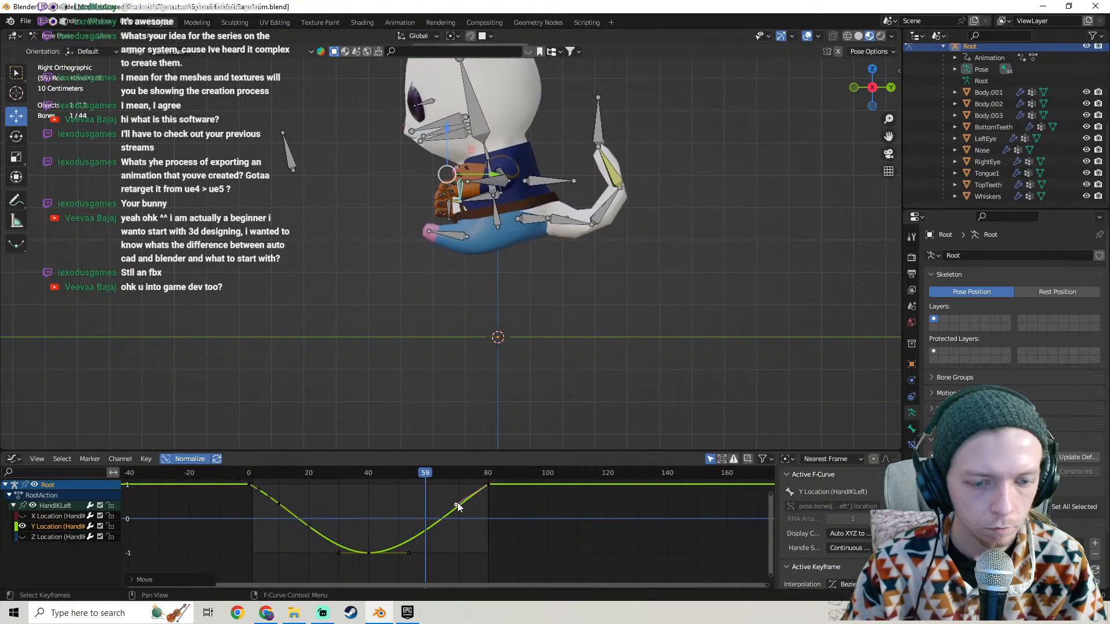
Undo and restore the frame 80 handle changes, comparing the hand's motion in playback from an angled view and the right side.
{"action": "key", "text": "ctrl+z"}
{"action": "key", "text": "ctrl+z"}
{"action": "key", "text": "space"}
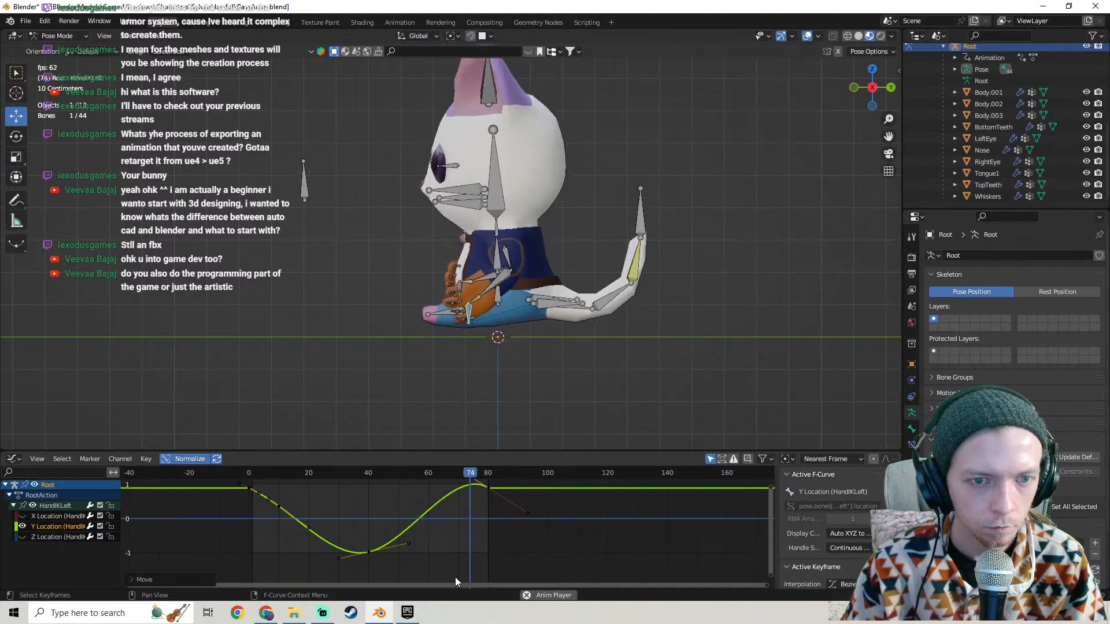
{"action": "key", "text": "ctrl+z"}
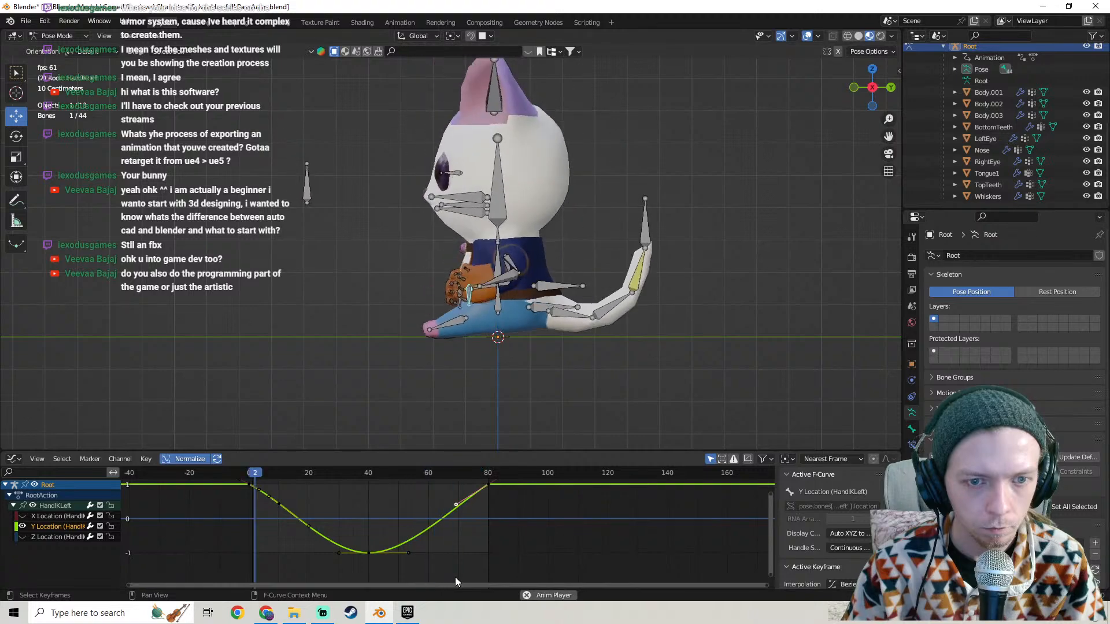
{"action": "middle_click_drag", "start_coordinate": [466, 432], "coordinate": [489, 421]}
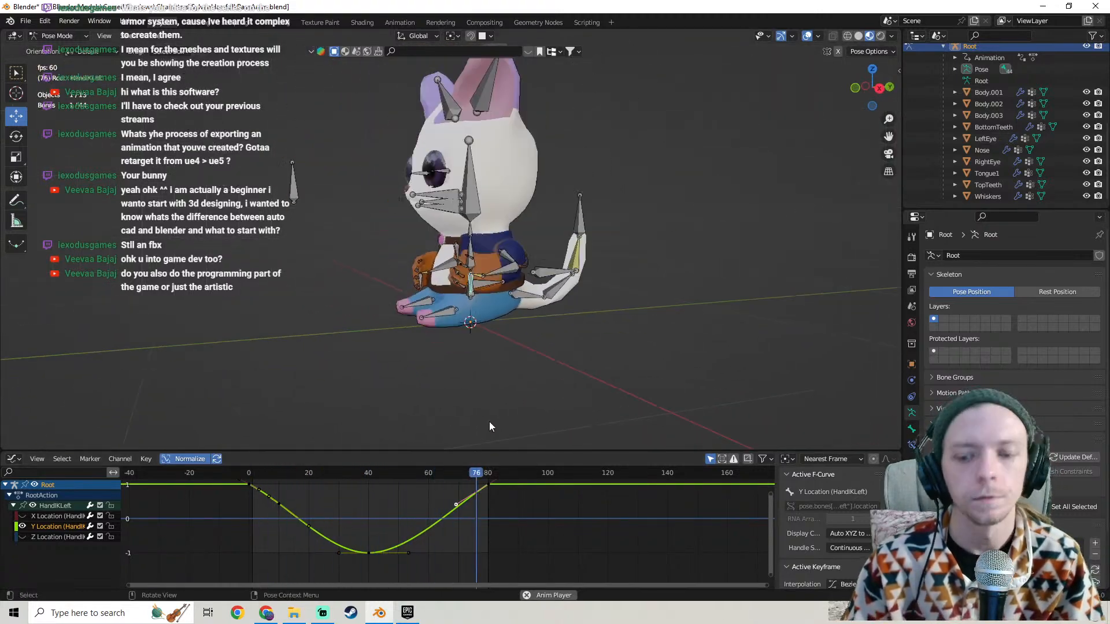
{"action": "key", "text": "KP_3"}
{"action": "scroll", "coordinate": [482, 395], "scroll_direction": "up", "scroll_amount": 3}
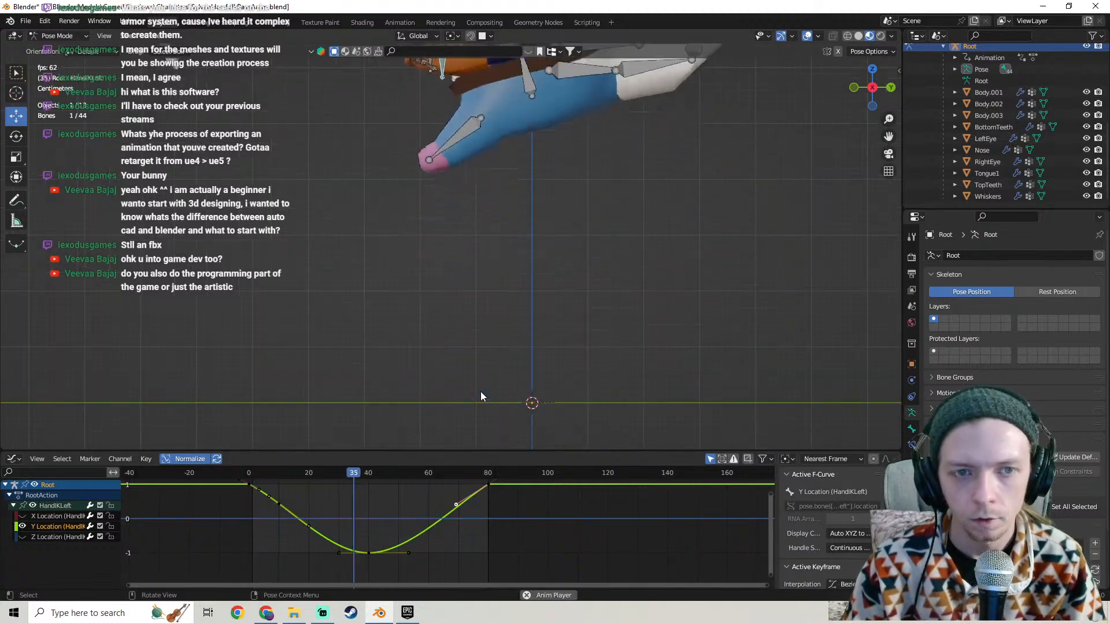
{"action": "key", "text": "space"}
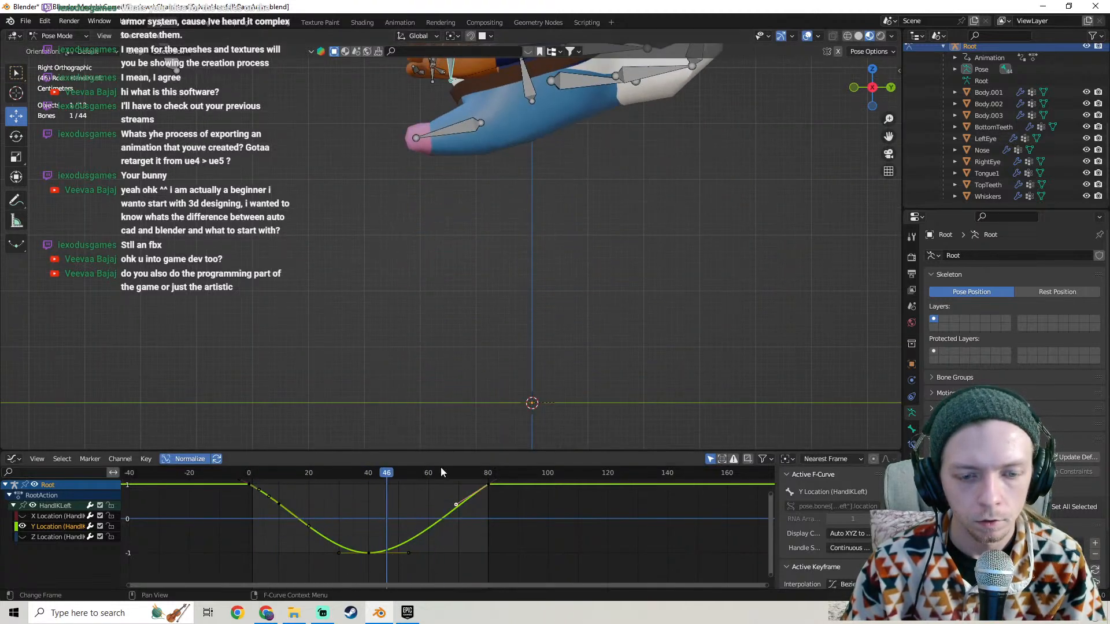
Undo the lowering of the frame 80 keyframe's incoming handle on the Y Location curve.
{"action": "middle_click_drag", "start_coordinate": [494, 503], "coordinate": [466, 512], "text": "ctrl"}
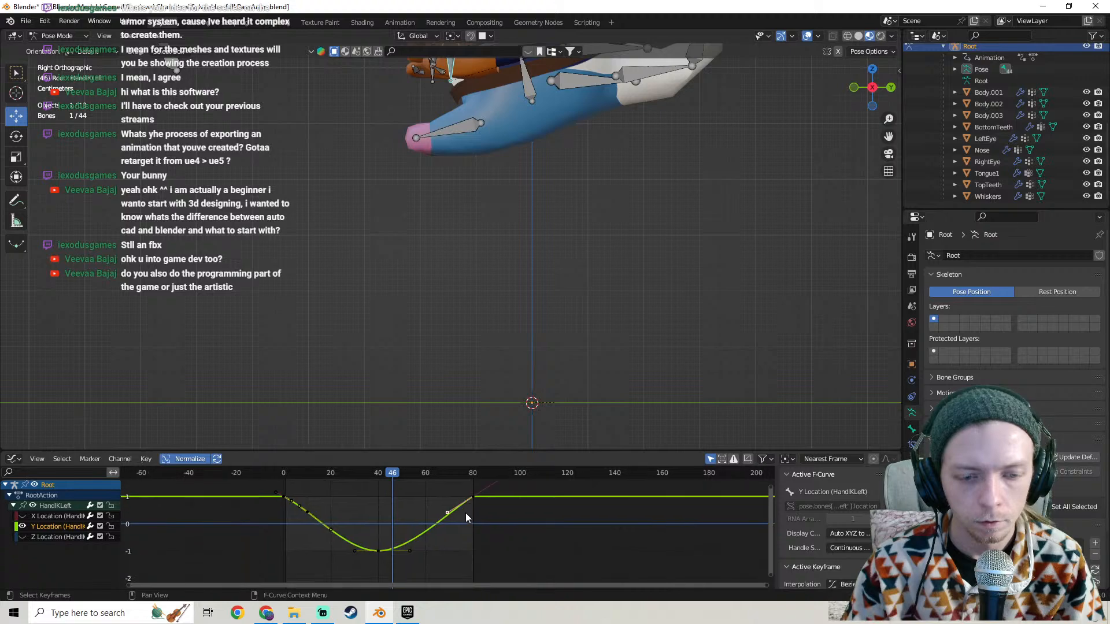
{"action": "key", "text": "ctrl+z"}
{"action": "key", "text": "ctrl+z"}
{"action": "key", "text": "space"}
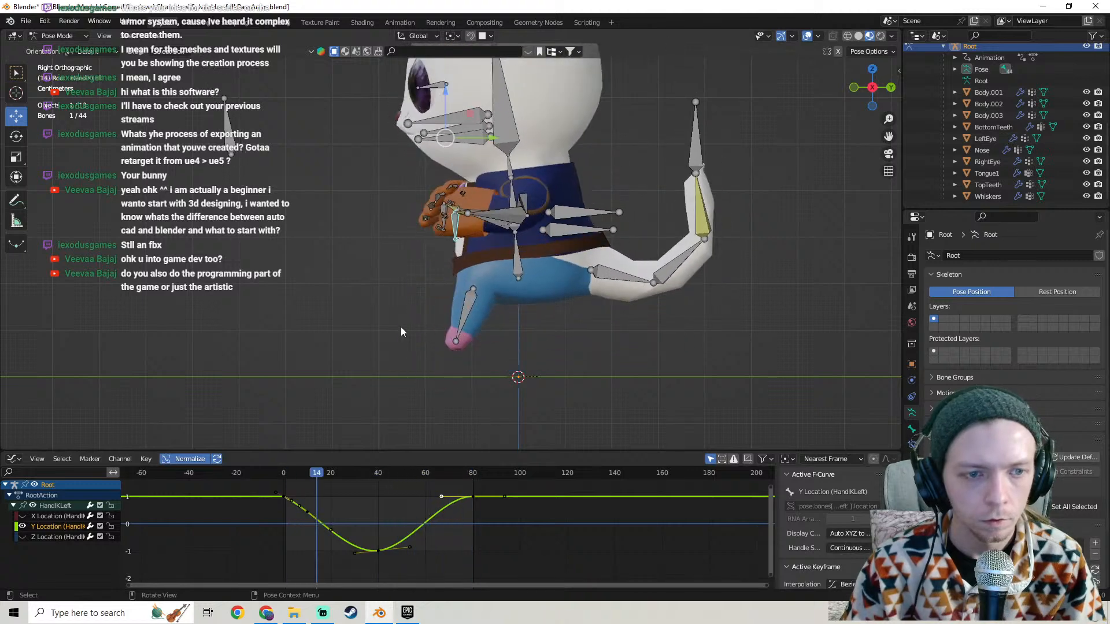
Switch to Object Mode, hide the armature and play the jump animation from frame 0.
{"action": "left_click_drag", "start_coordinate": [301, 470], "coordinate": [279, 474]}
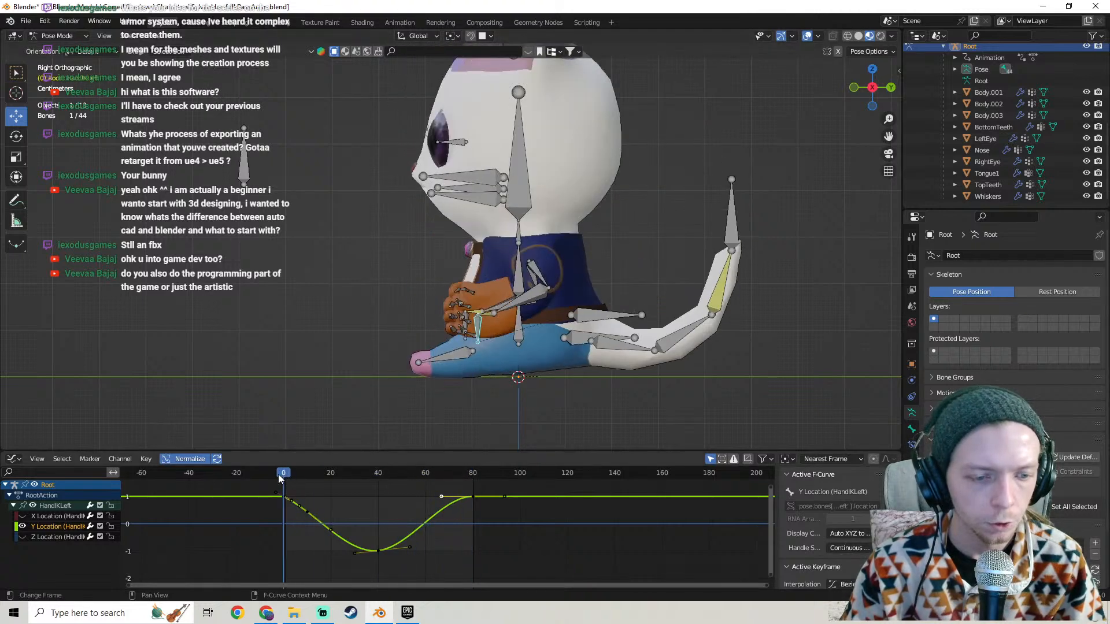
{"action": "left_click", "coordinate": [63, 48]}
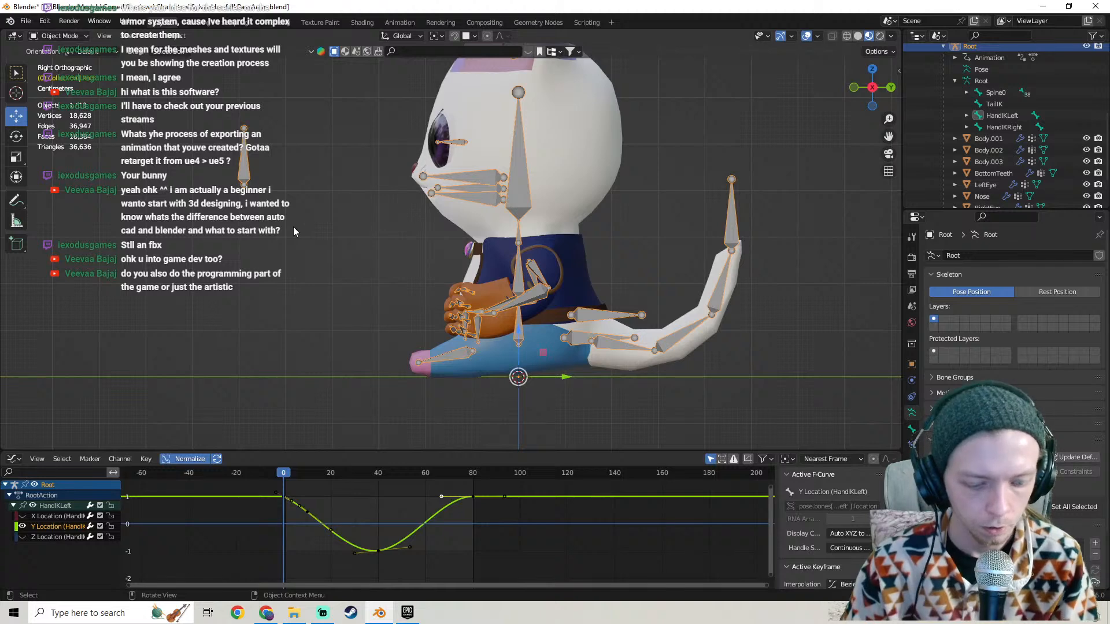
{"action": "key", "text": "space"}
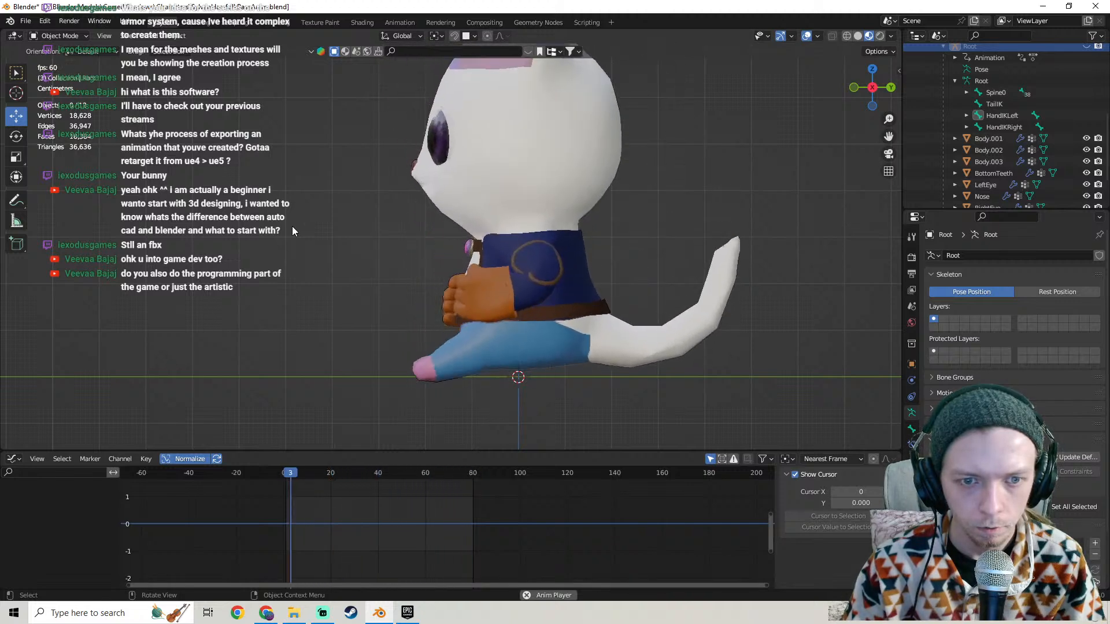
{"action": "scroll", "coordinate": [289, 193], "scroll_direction": "down", "scroll_amount": 4}
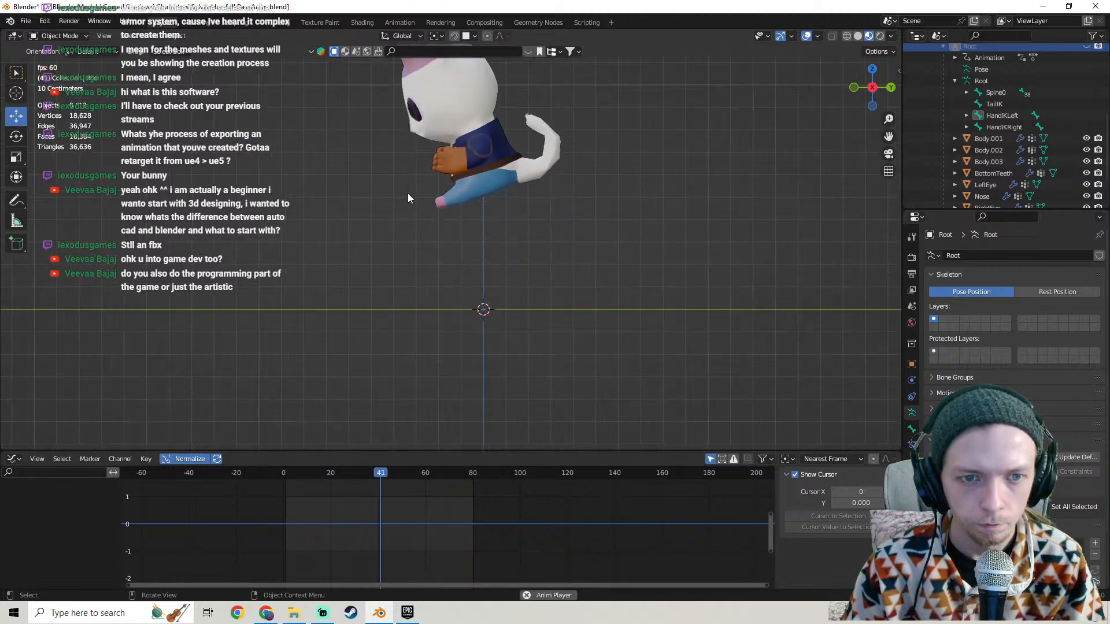
{"action": "middle_click_drag", "start_coordinate": [449, 229], "coordinate": [464, 171], "text": "shift"}
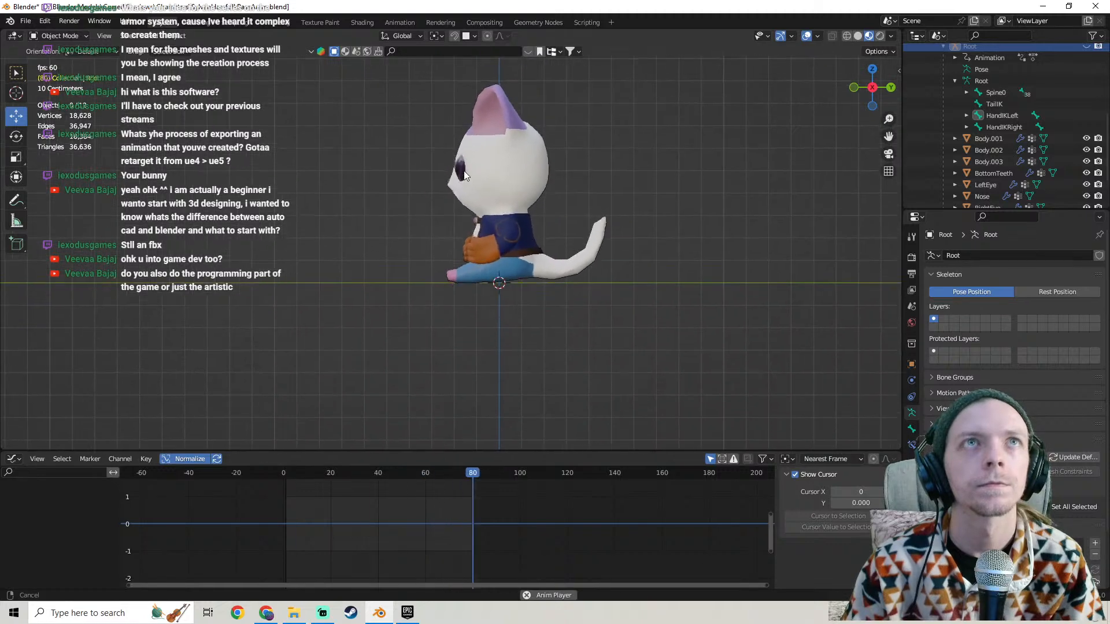
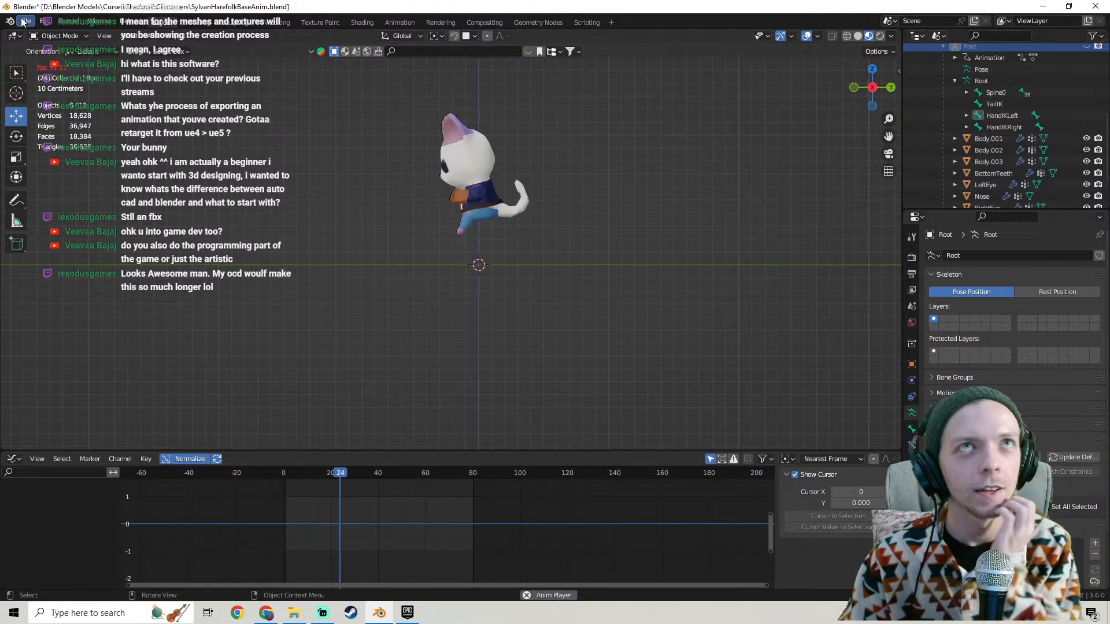
Save the SylvanHarefolkBaseAnim.blend file and stop the playback.
{"action": "scroll", "coordinate": [480, 178], "scroll_direction": "up", "scroll_amount": 4}
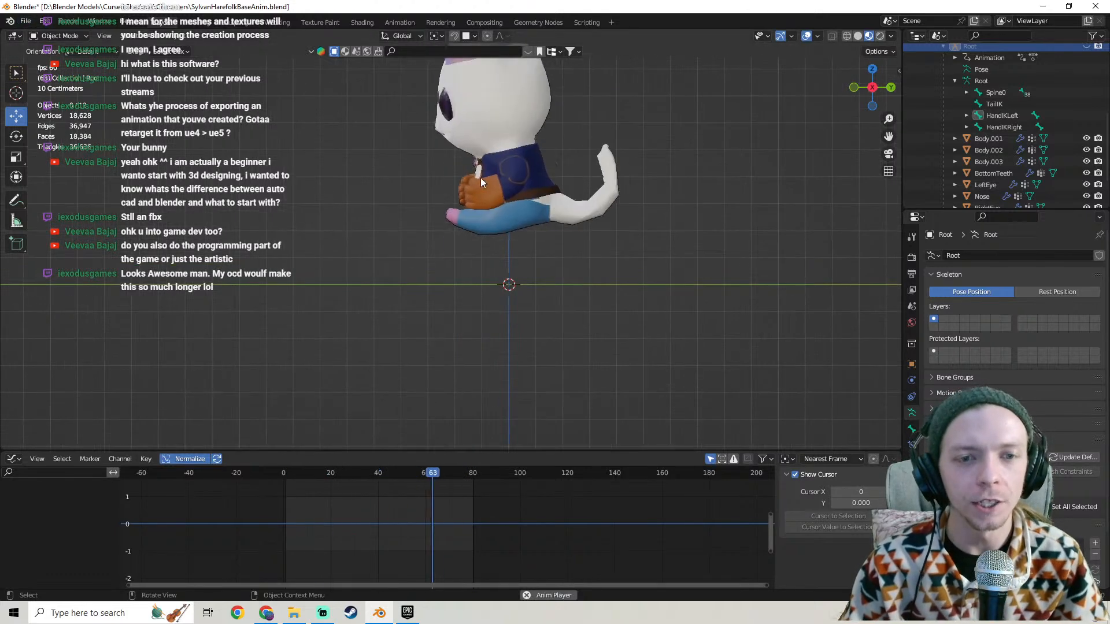
{"action": "middle_click_drag", "start_coordinate": [613, 189], "coordinate": [578, 243], "text": "shift"}
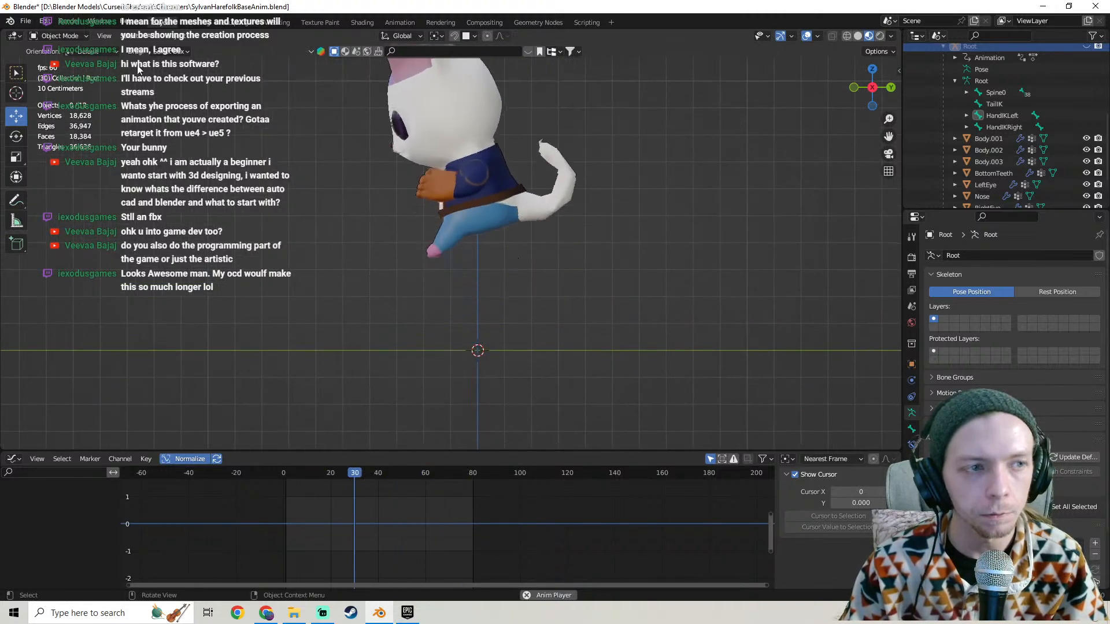
{"action": "left_click", "coordinate": [33, 22]}
{"action": "left_click", "coordinate": [40, 102]}
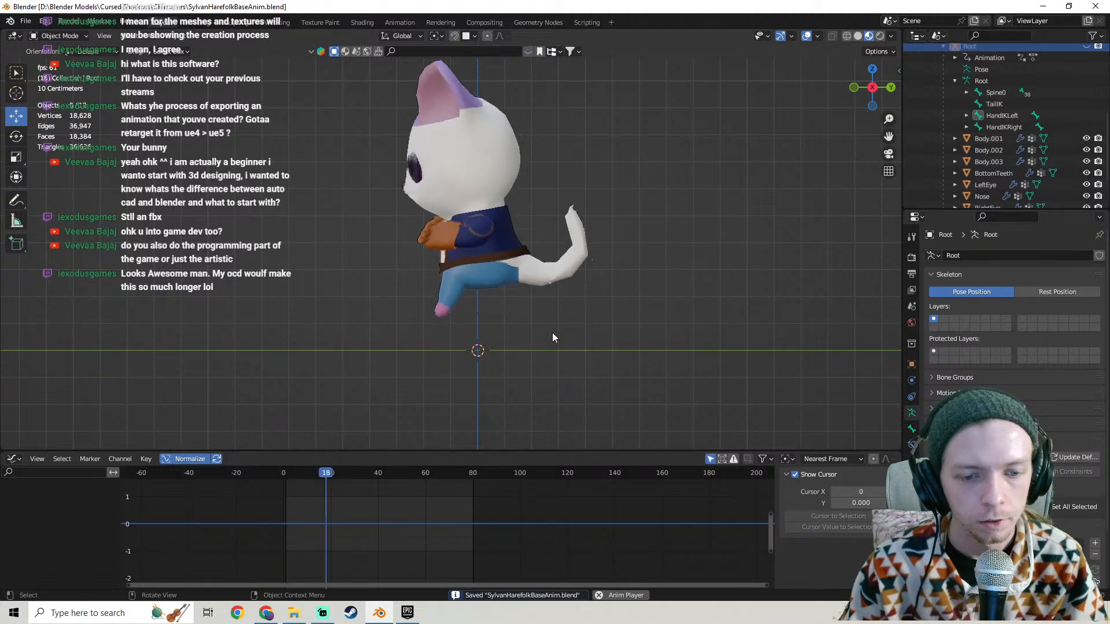
{"action": "key", "text": "Escape"}
Scrub through the jump to past frame 80, return to frame 0 and replay the animation.
{"action": "left_click_drag", "start_coordinate": [279, 480], "coordinate": [480, 434]}
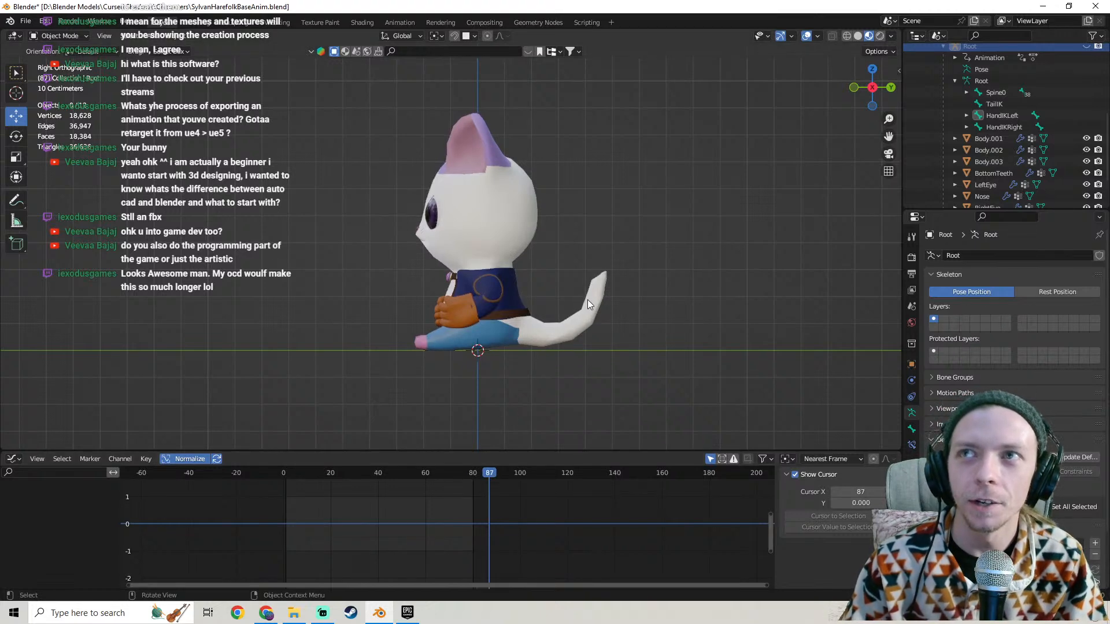
{"action": "left_click_drag", "start_coordinate": [278, 476], "coordinate": [276, 438]}
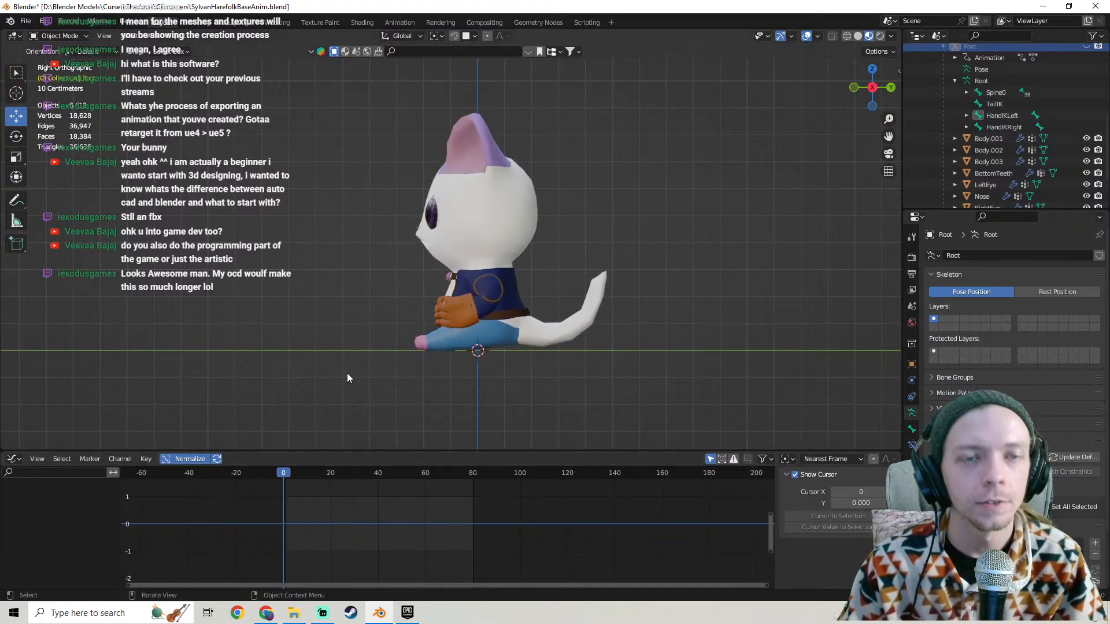
{"action": "key", "text": "space"}
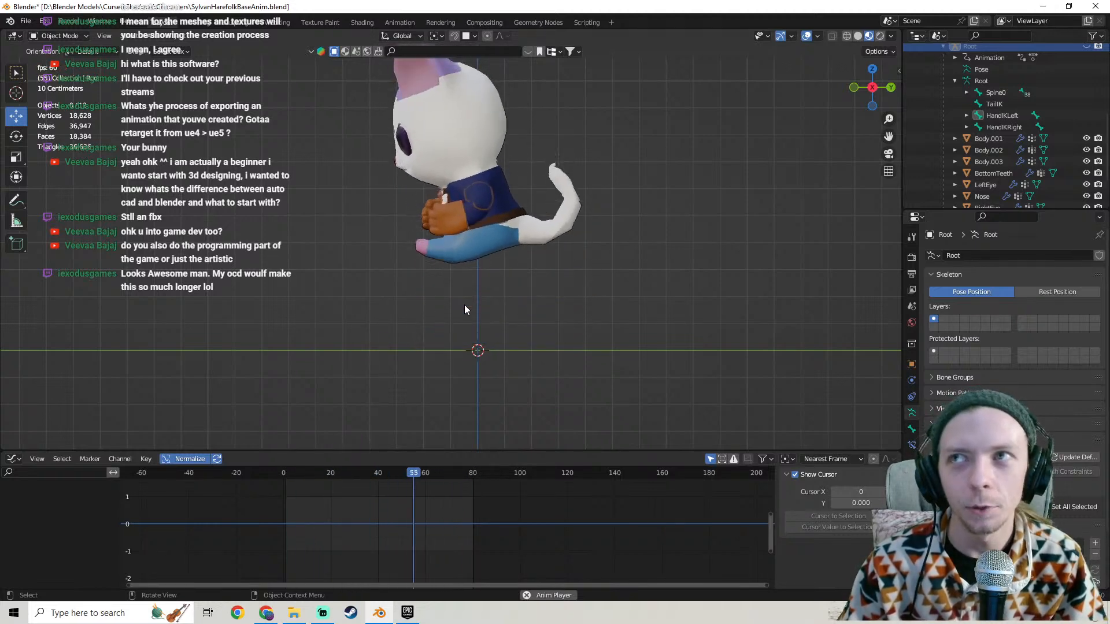
Watch the jump animation from both sides, ending in the left orthographic view, and stop the playback.
{"action": "middle_click_drag", "start_coordinate": [477, 314], "coordinate": [470, 312], "text": "shift"}
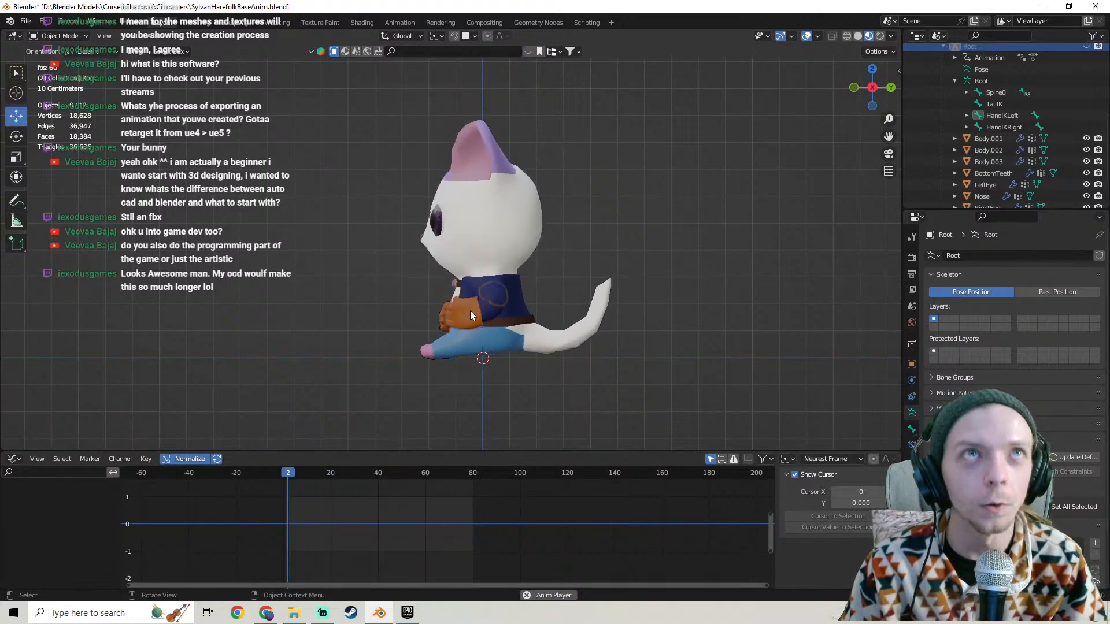
{"action": "mouse_move", "coordinate": [470, 310]}
{"action": "middle_mouse_down", "text": "shift"}
{"action": "mouse_move", "coordinate": [480, 332]}
{"action": "mouse_move", "coordinate": [470, 255]}
{"action": "mouse_move", "coordinate": [451, 302]}
{"action": "middle_mouse_up", "text": "shift"}
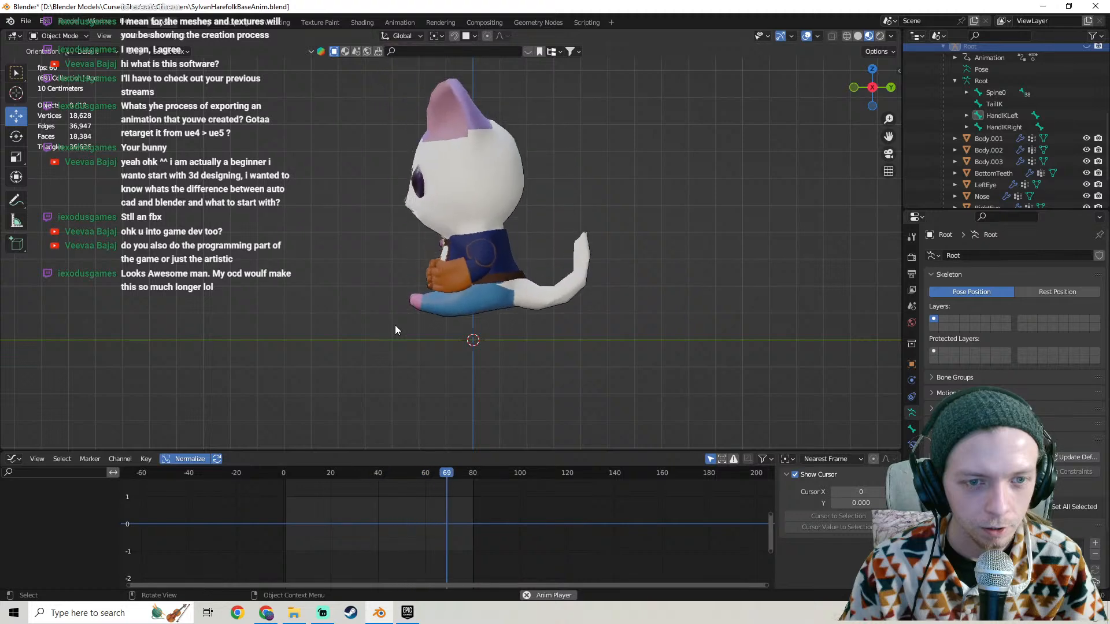
{"action": "key", "text": "ctrl+KP_3"}
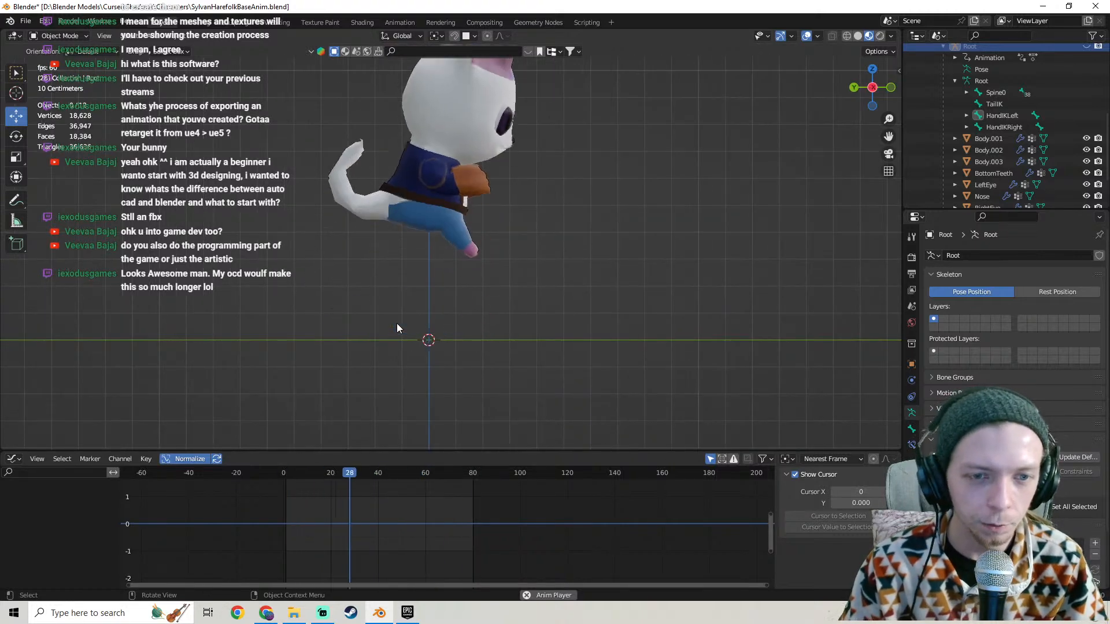
{"action": "key", "text": "Escape"}
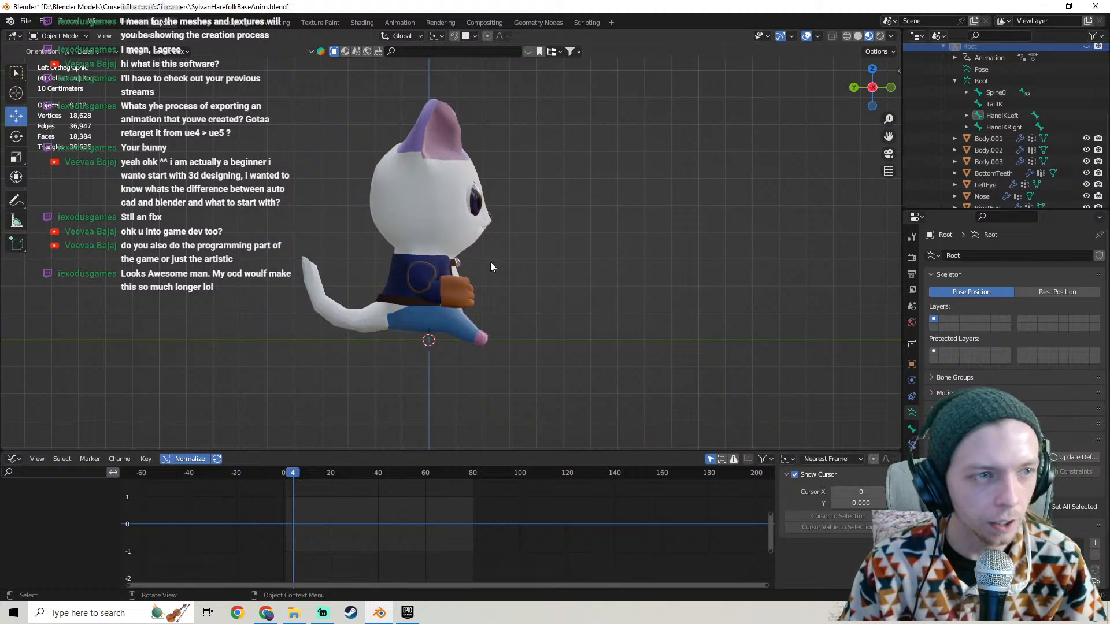
Unhide the armature, enter Pose Mode and select the HandIKRight bone, viewed from the left side.
{"action": "middle_click_drag", "start_coordinate": [490, 262], "coordinate": [462, 356]}
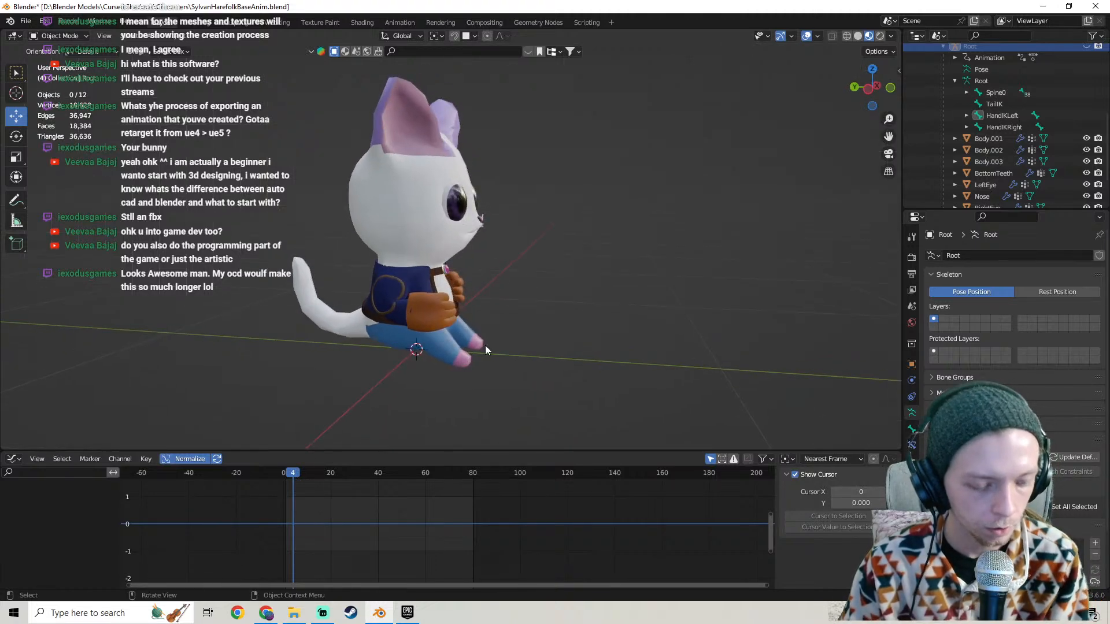
{"action": "key", "text": "alt+h"}
{"action": "scroll", "coordinate": [498, 318], "scroll_direction": "up", "scroll_amount": 5}
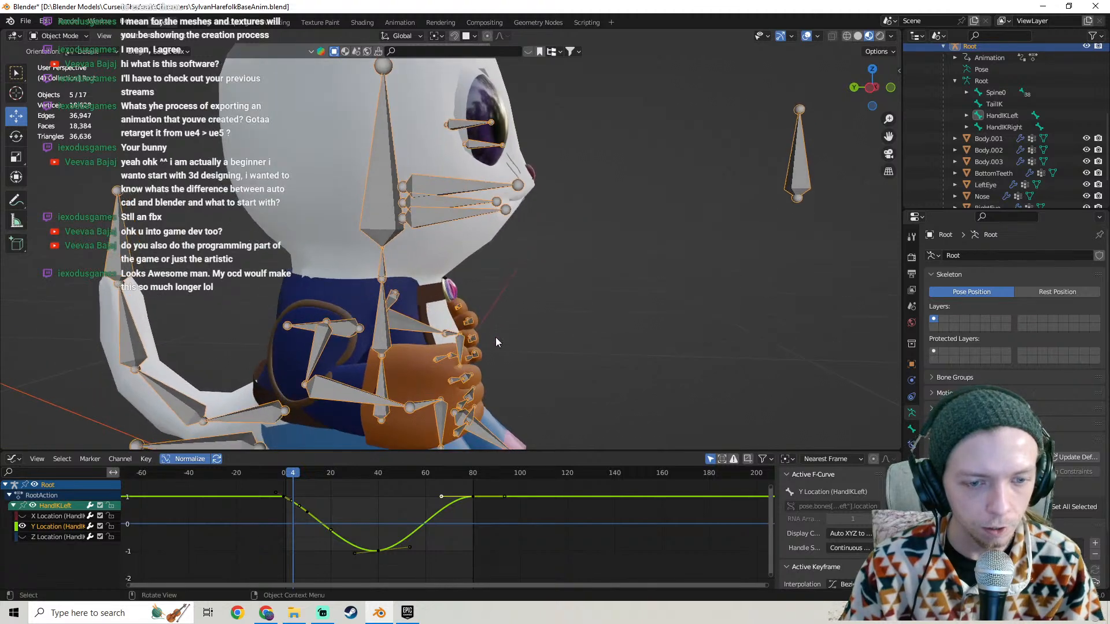
{"action": "scroll", "coordinate": [496, 341], "scroll_direction": "down", "scroll_amount": 2}
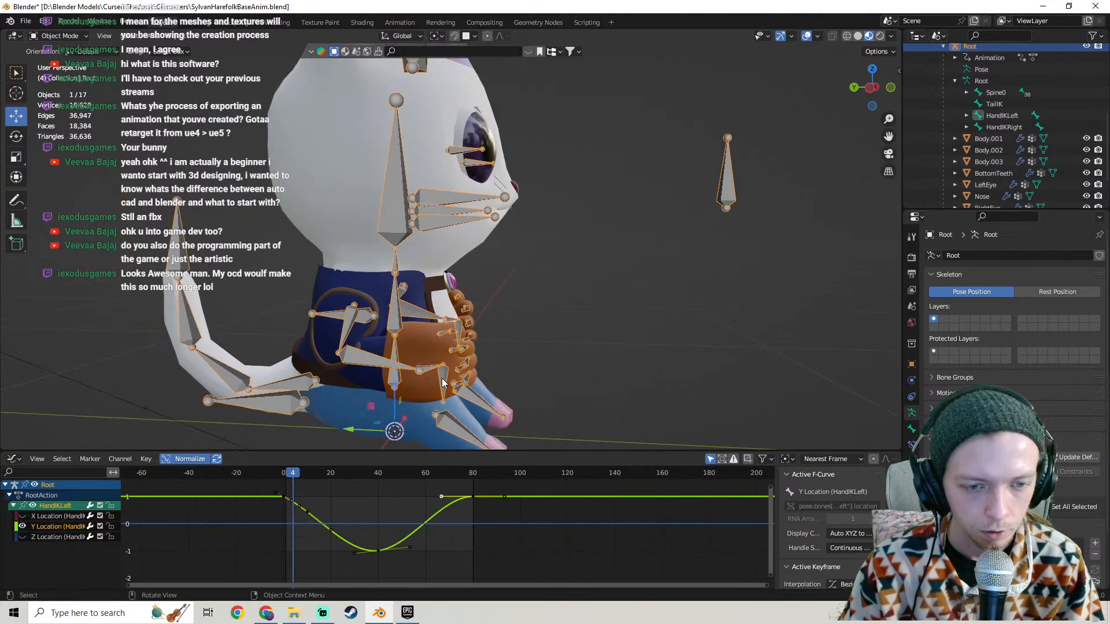
{"action": "left_click", "coordinate": [60, 74]}
{"action": "scroll", "coordinate": [449, 278], "scroll_direction": "down", "scroll_amount": 3}
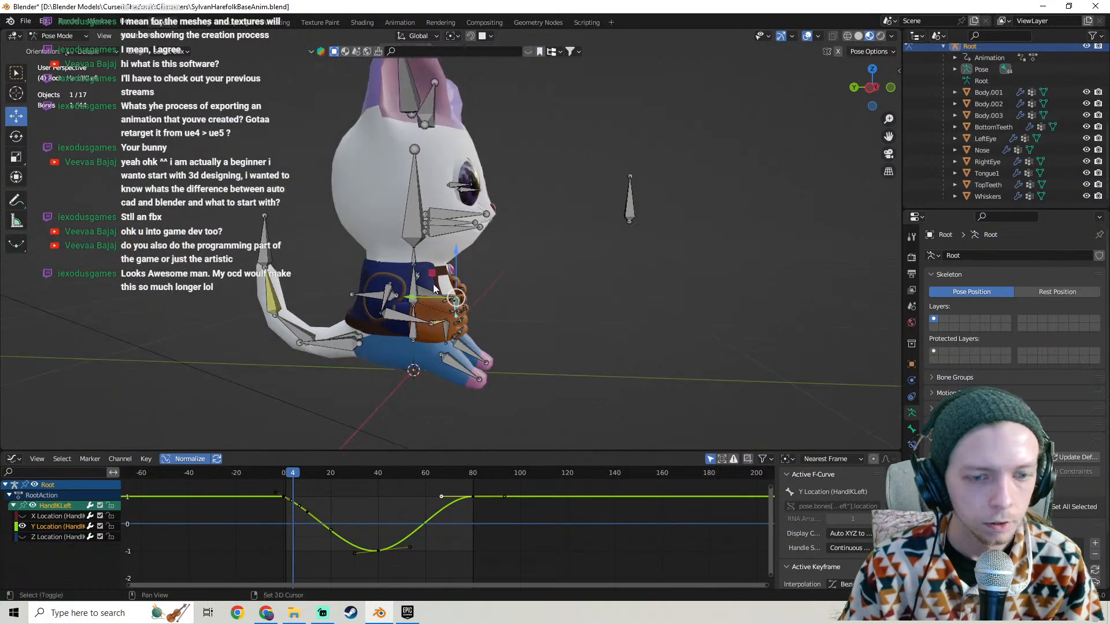
{"action": "left_click", "coordinate": [449, 272]}
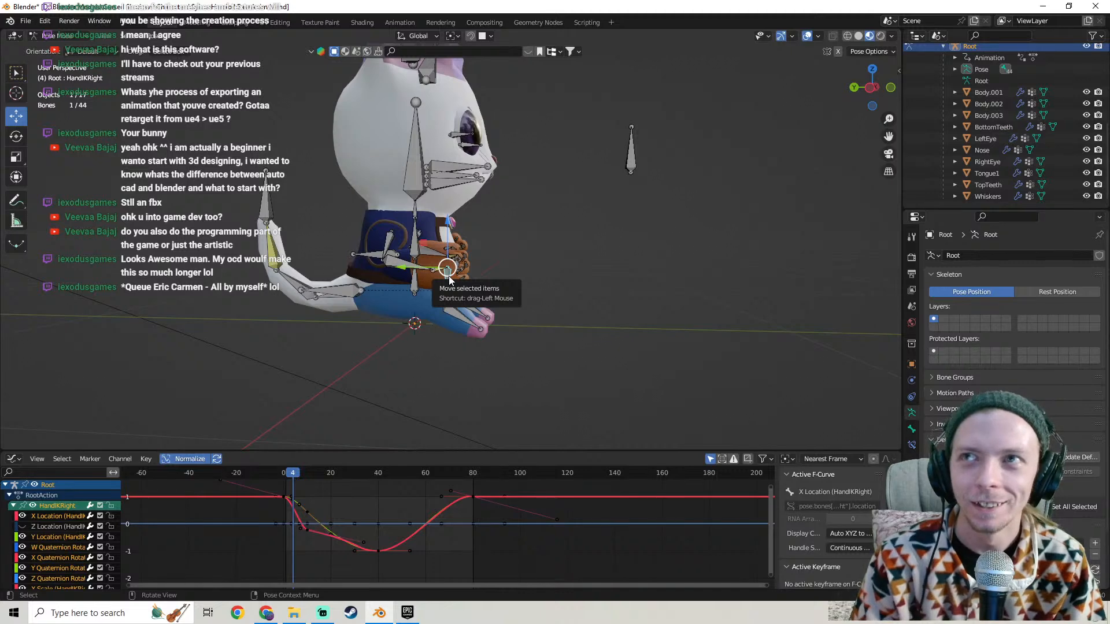
{"action": "key", "text": "ctrl+KP_3"}
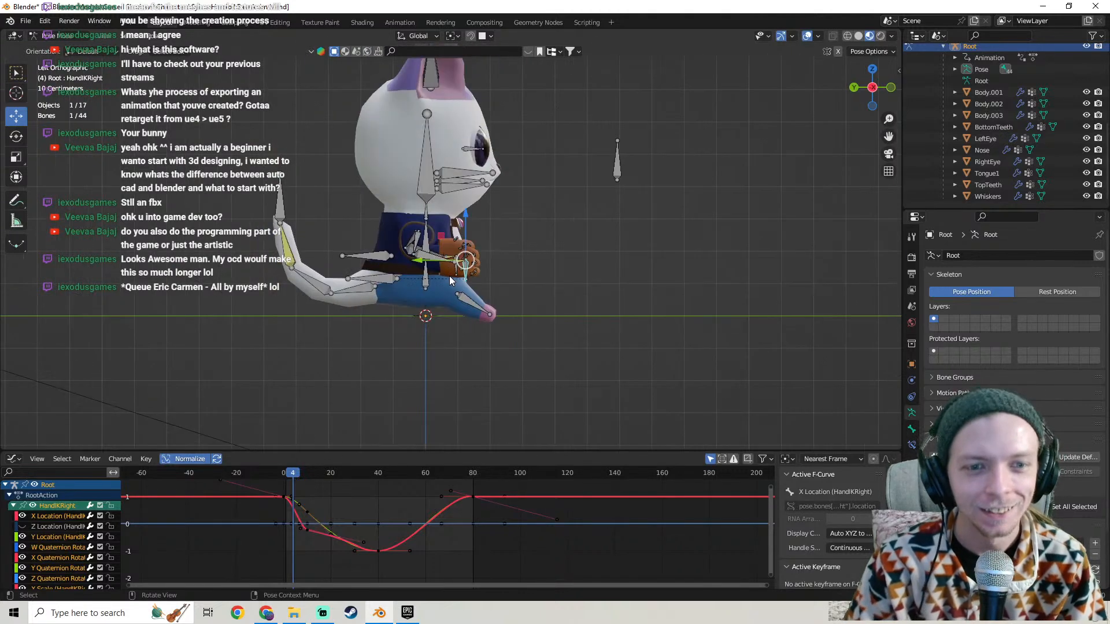
{"action": "scroll", "coordinate": [455, 265], "scroll_direction": "up", "scroll_amount": 3}
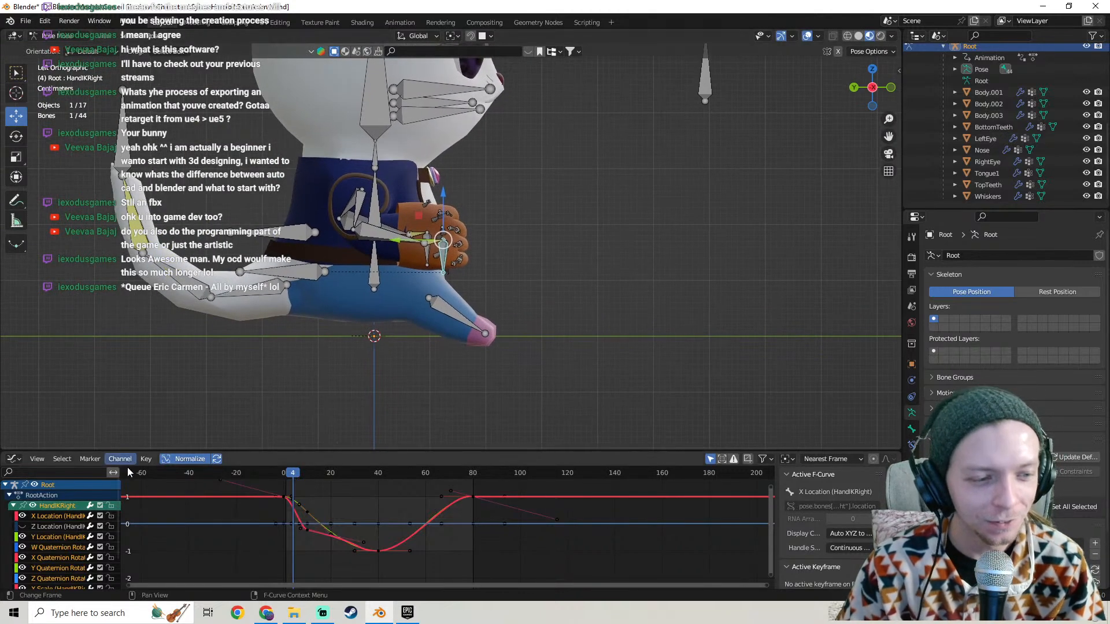
Delete the X, Y and Z Scale animation channels of the HandIKRight bone.
{"action": "scroll", "coordinate": [57, 534], "scroll_direction": "down", "scroll_amount": 2}
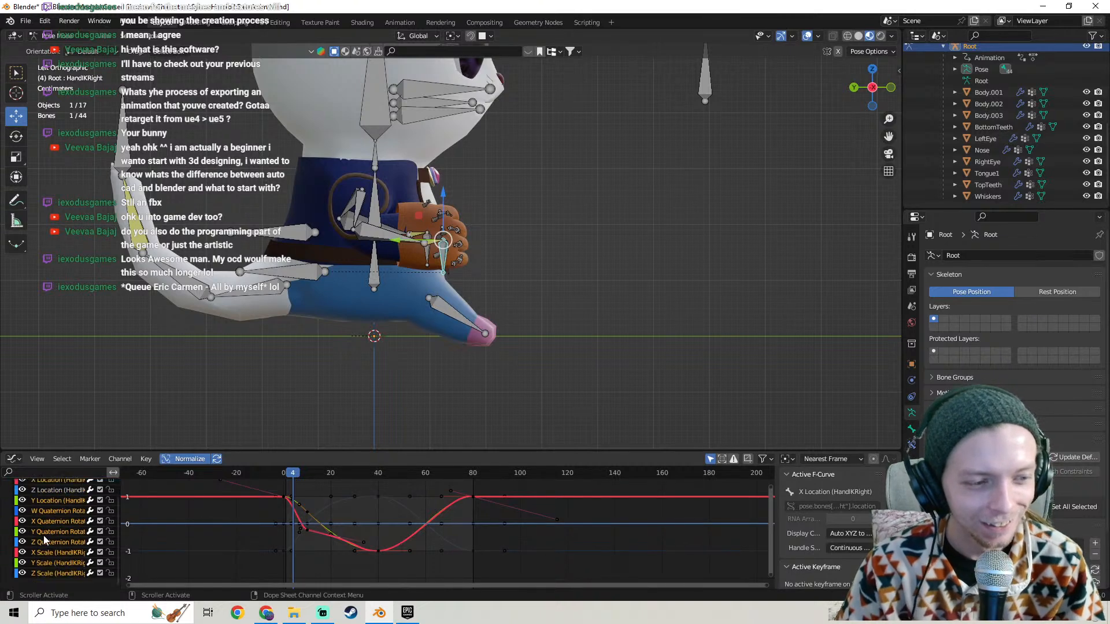
{"action": "key", "text": "Delete"}
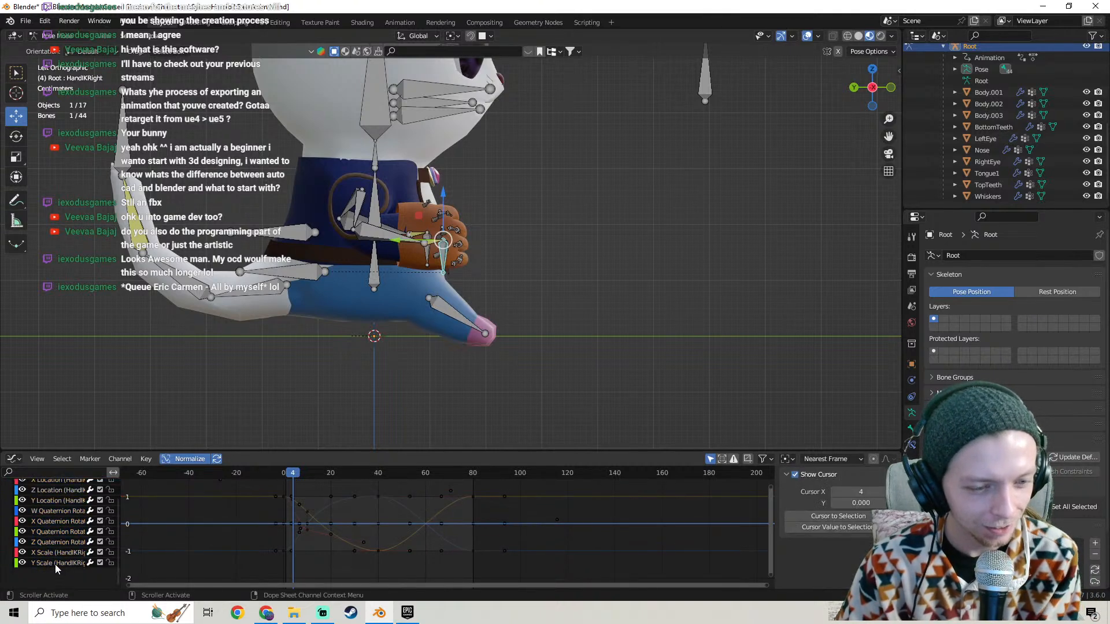
{"action": "left_click", "coordinate": [55, 564]}
{"action": "key", "text": "Delete"}
{"action": "left_click", "coordinate": [54, 553]}
{"action": "key", "text": "Delete"}
Delete the W, X, Y and Z Quaternion Rotation channels of HandIKRight and make its Z Location channel active.
{"action": "left_click", "coordinate": [61, 543]}
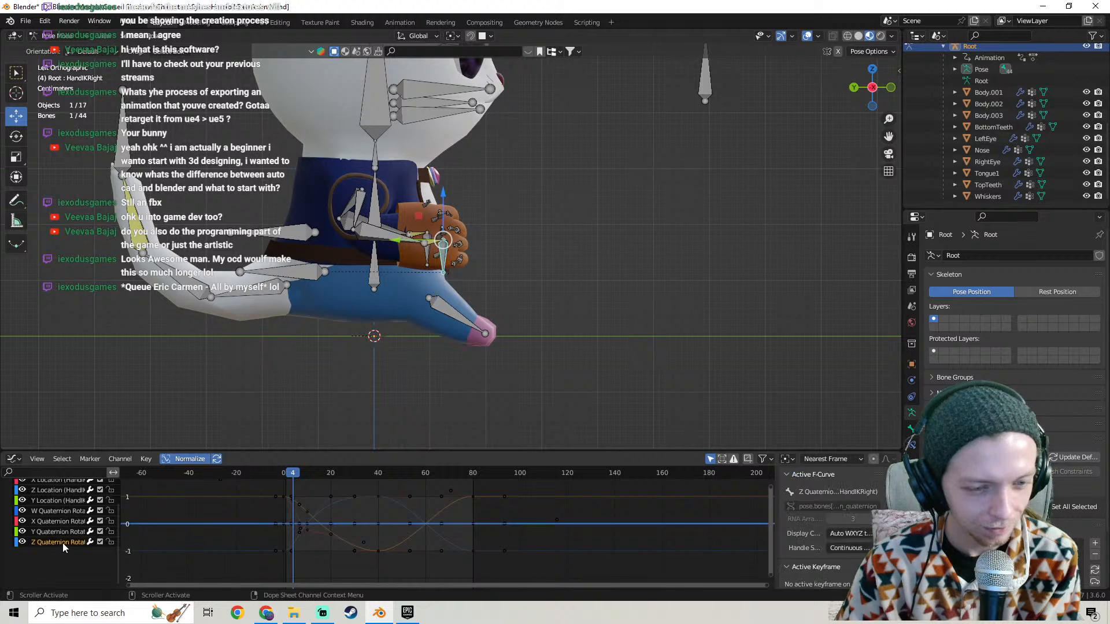
{"action": "key", "text": "Delete"}
{"action": "left_click", "coordinate": [67, 530]}
{"action": "key", "text": "Delete"}
{"action": "left_click", "coordinate": [67, 522]}
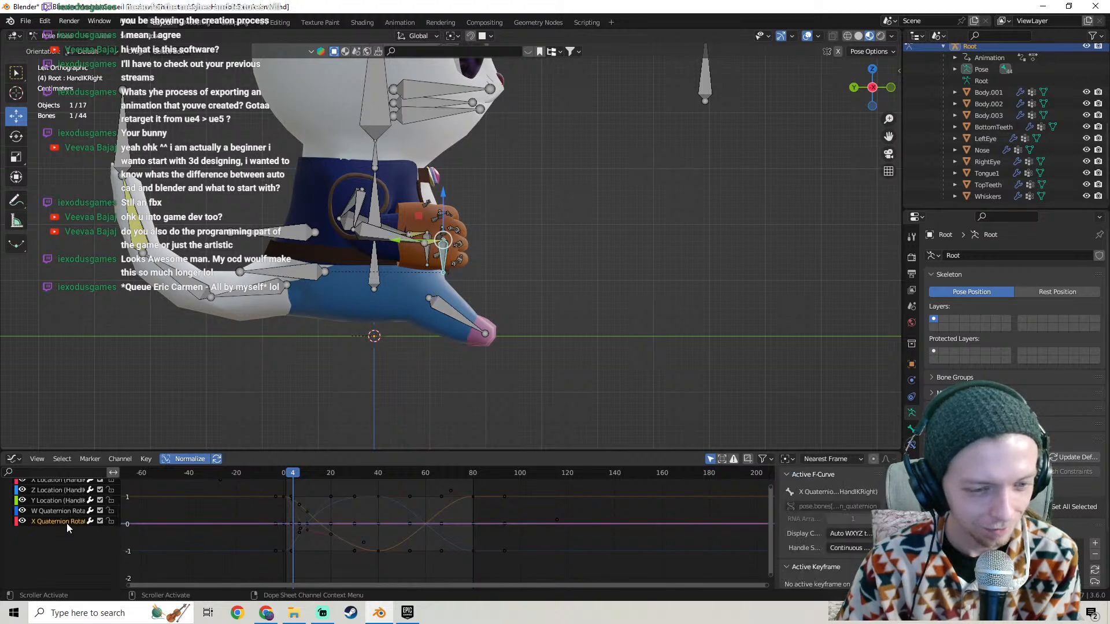
{"action": "key", "text": "Delete"}
{"action": "left_click", "coordinate": [64, 511]}
{"action": "key", "text": "Delete"}
{"action": "left_click", "coordinate": [61, 500]}
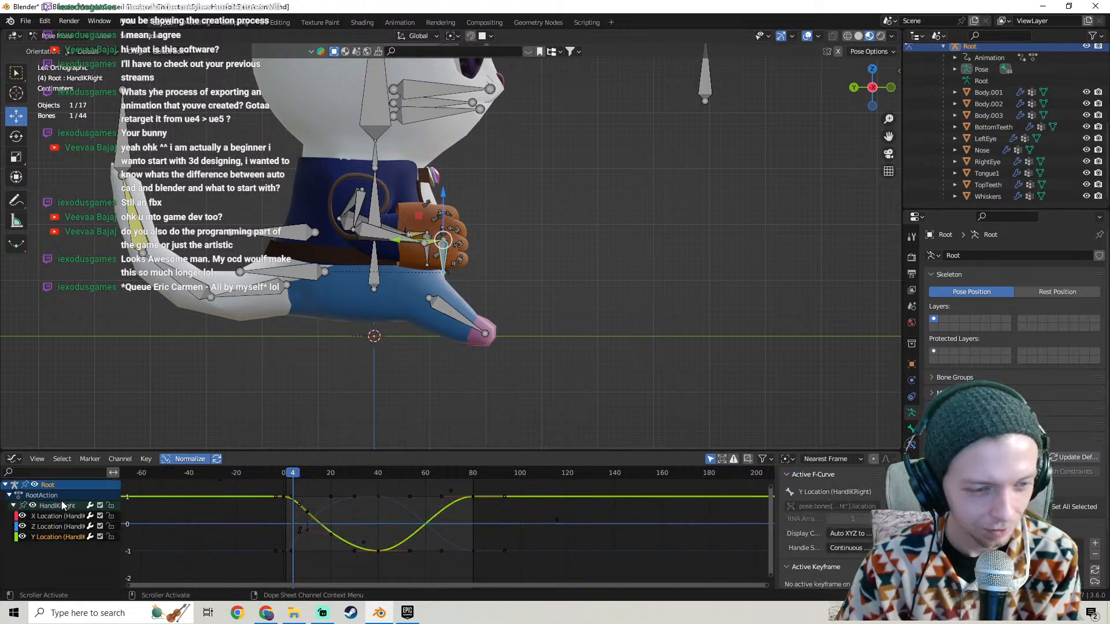
{"action": "left_click", "coordinate": [57, 525]}
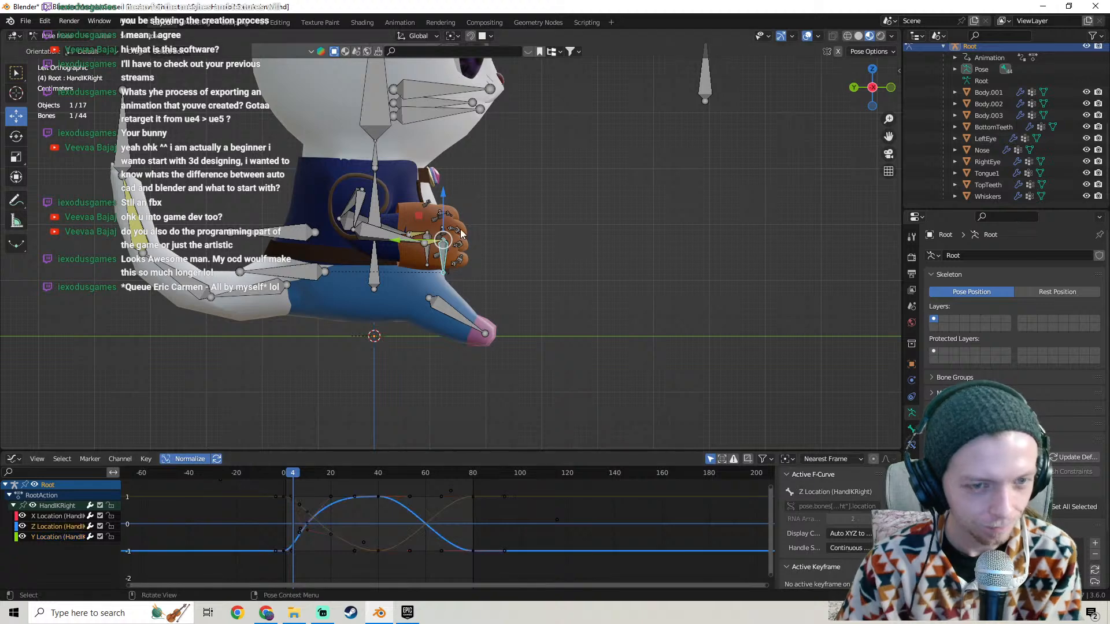
Switch the Graph Editor area to the Timeline and set the HandIKRight keyframes to Bezier interpolation.
{"action": "left_click", "coordinate": [14, 459]}
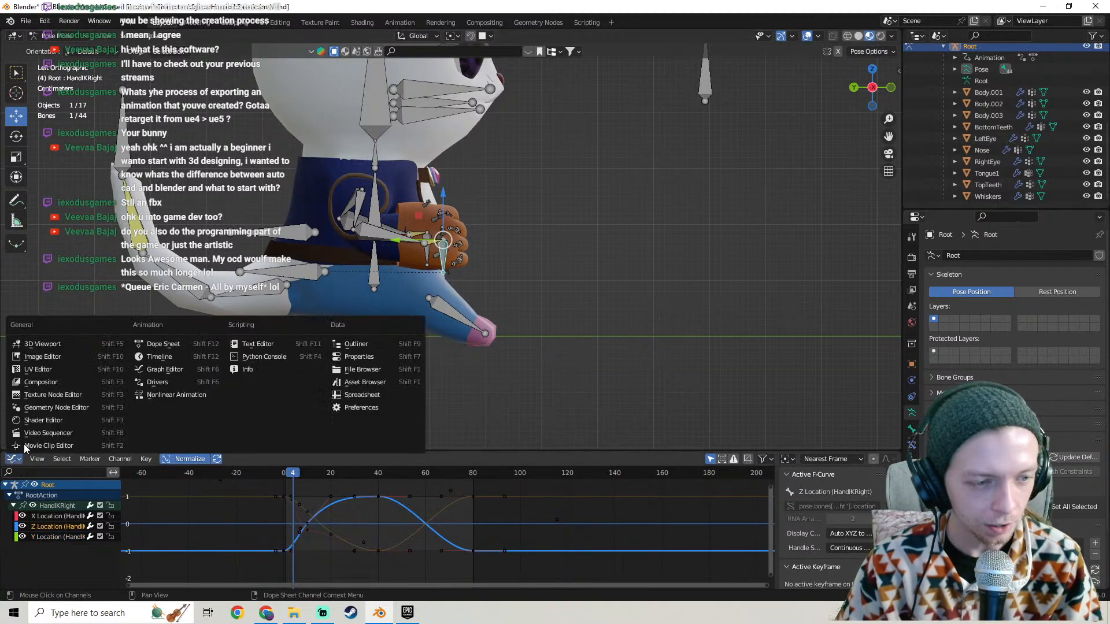
{"action": "left_click", "coordinate": [161, 357]}
{"action": "mouse_move", "coordinate": [259, 553]}
{"action": "middle_mouse_down"}
{"action": "mouse_move", "coordinate": [195, 538]}
{"action": "mouse_move", "coordinate": [248, 552]}
{"action": "middle_mouse_up"}
{"action": "right_click", "coordinate": [262, 496]}
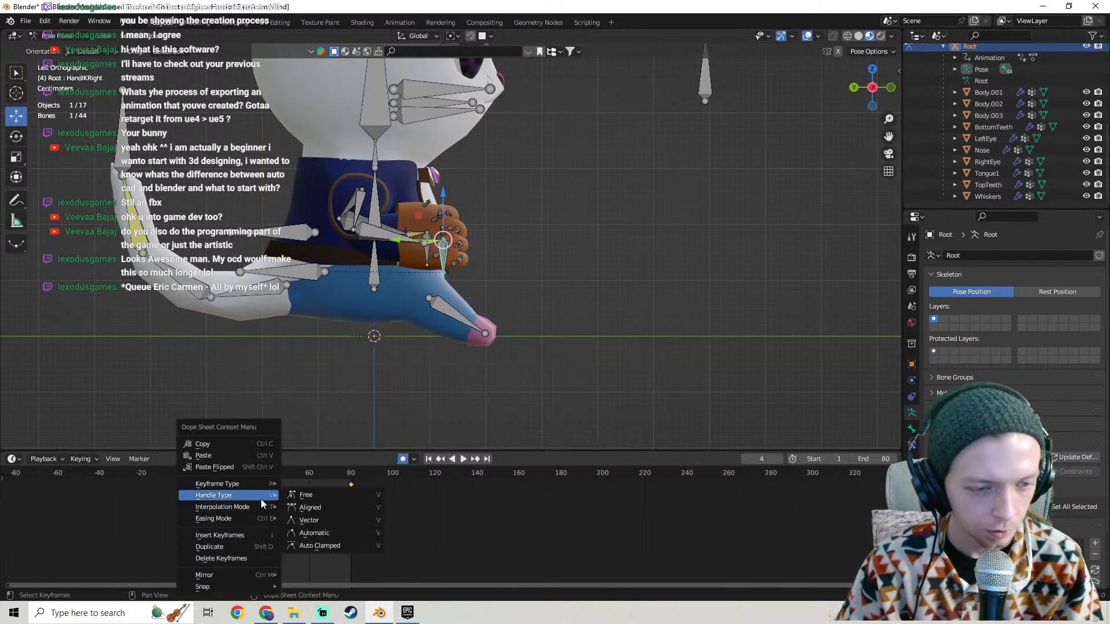
{"action": "mouse_move", "coordinate": [262, 507]}
{"action": "left_click", "coordinate": [320, 457]}
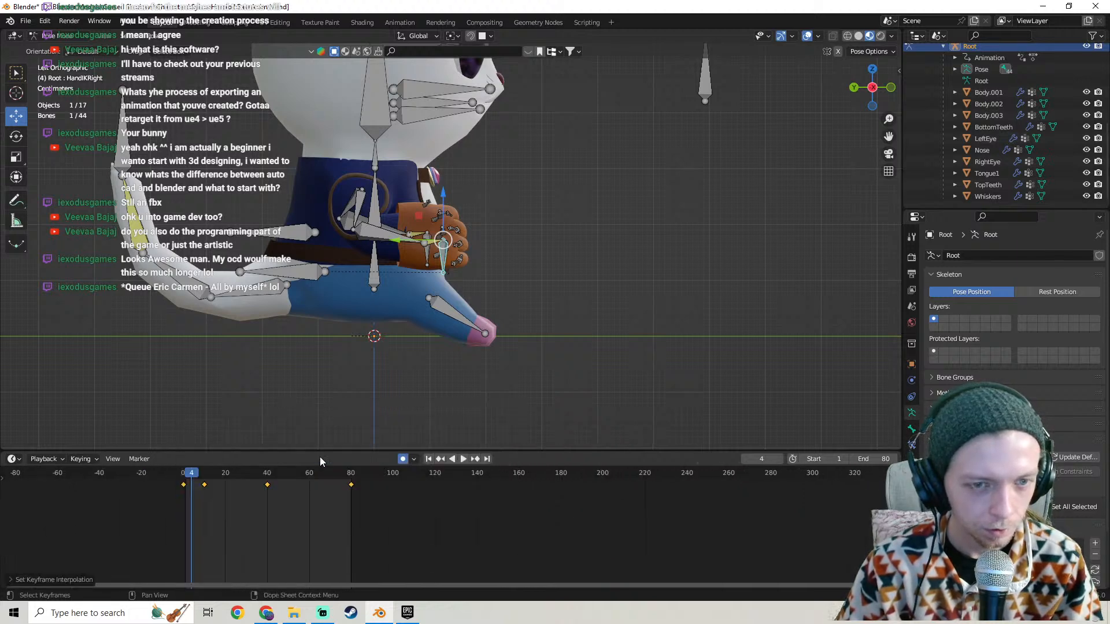
Set the handle type of the HandIKRight keyframes to Automatic and play the animation.
{"action": "right_click", "coordinate": [268, 482]}
{"action": "mouse_move", "coordinate": [268, 471]}
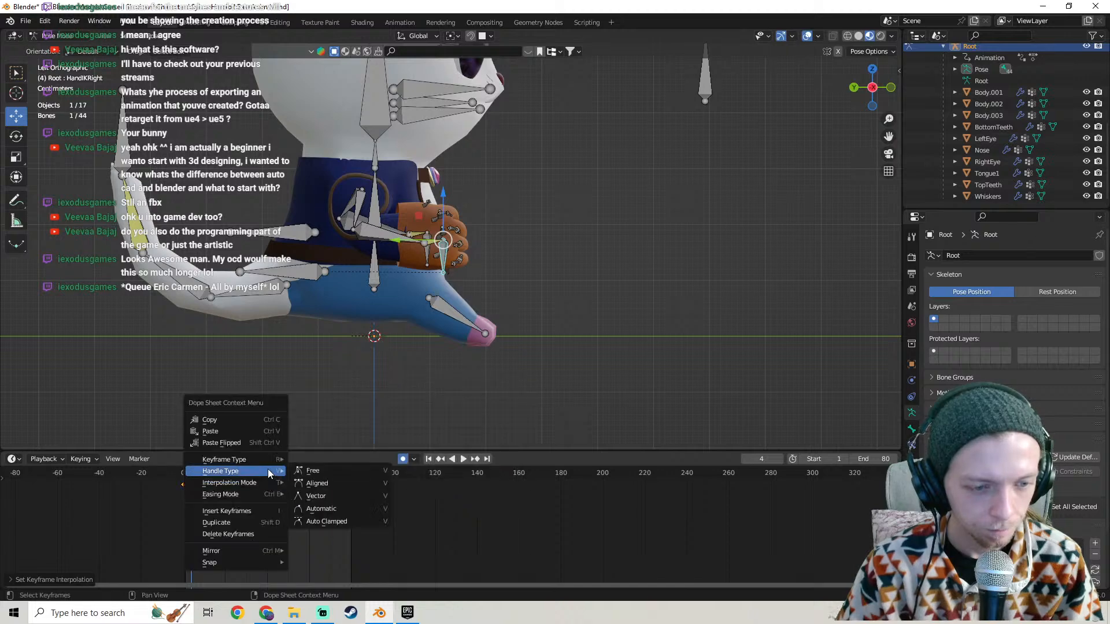
{"action": "left_click", "coordinate": [336, 508]}
{"action": "key", "text": "space"}
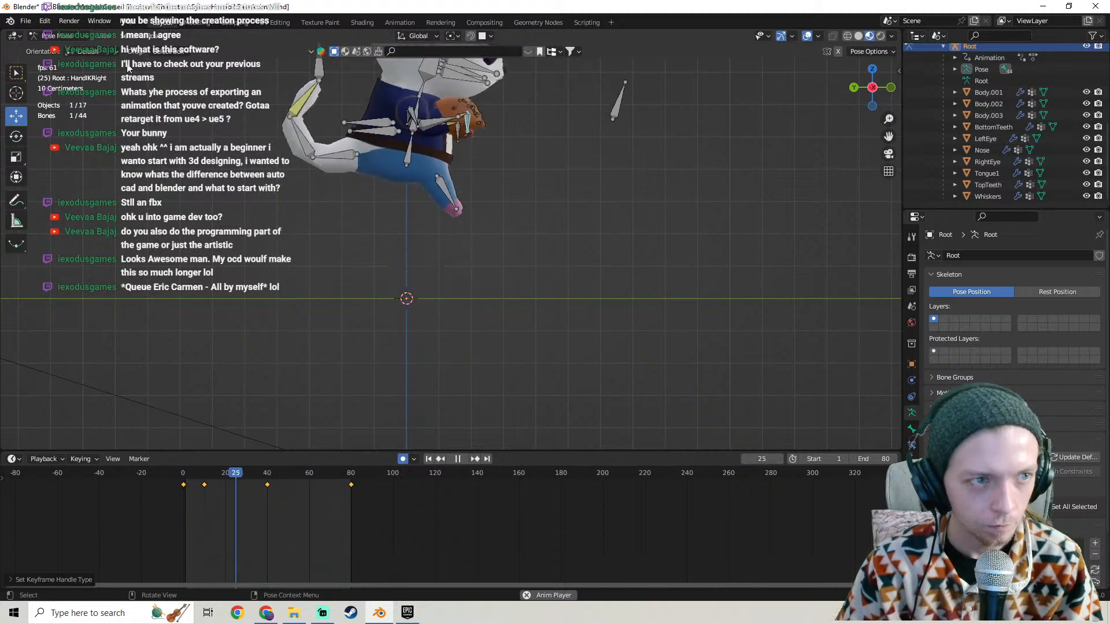
Switch to Object Mode, examine the playing jump from the front and side, and stop the playback.
{"action": "left_click", "coordinate": [66, 35]}
{"action": "left_click", "coordinate": [64, 49]}
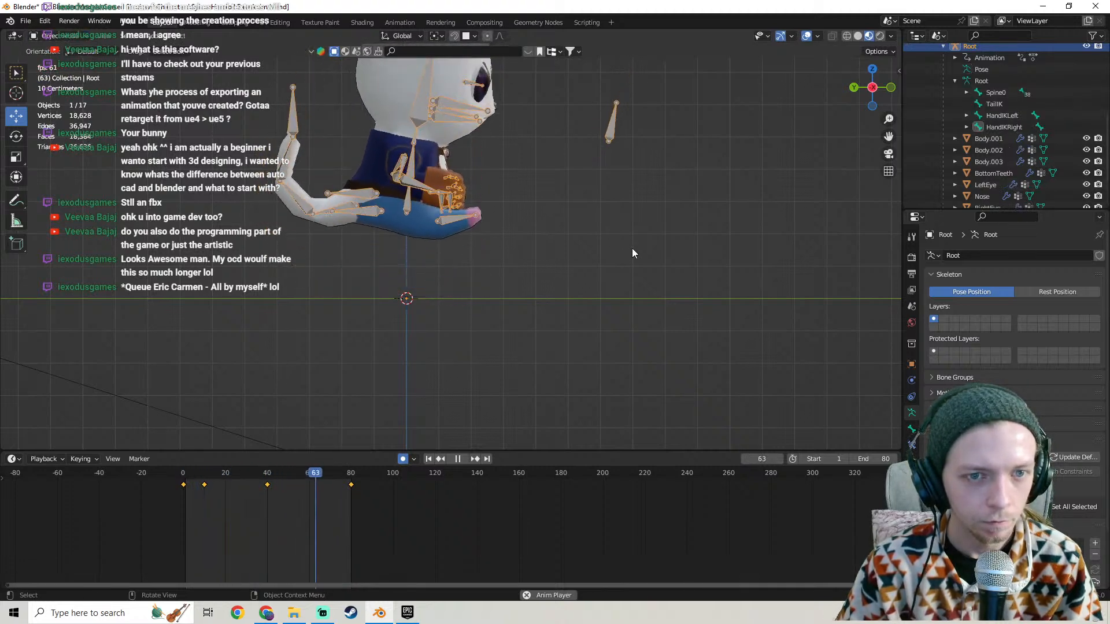
{"action": "middle_click_drag", "start_coordinate": [633, 247], "coordinate": [501, 257]}
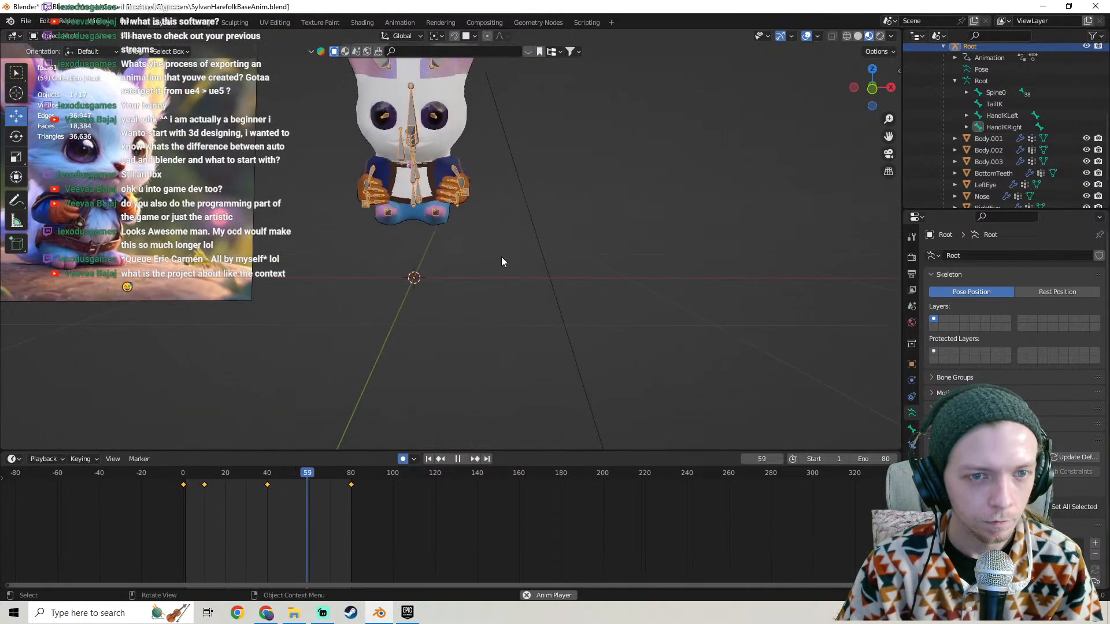
{"action": "middle_click_drag", "start_coordinate": [501, 257], "coordinate": [477, 291]}
{"action": "scroll", "coordinate": [494, 248], "scroll_direction": "down", "scroll_amount": 2}
{"action": "scroll", "coordinate": [529, 241], "scroll_direction": "up", "scroll_amount": 3}
{"action": "key", "text": "space"}
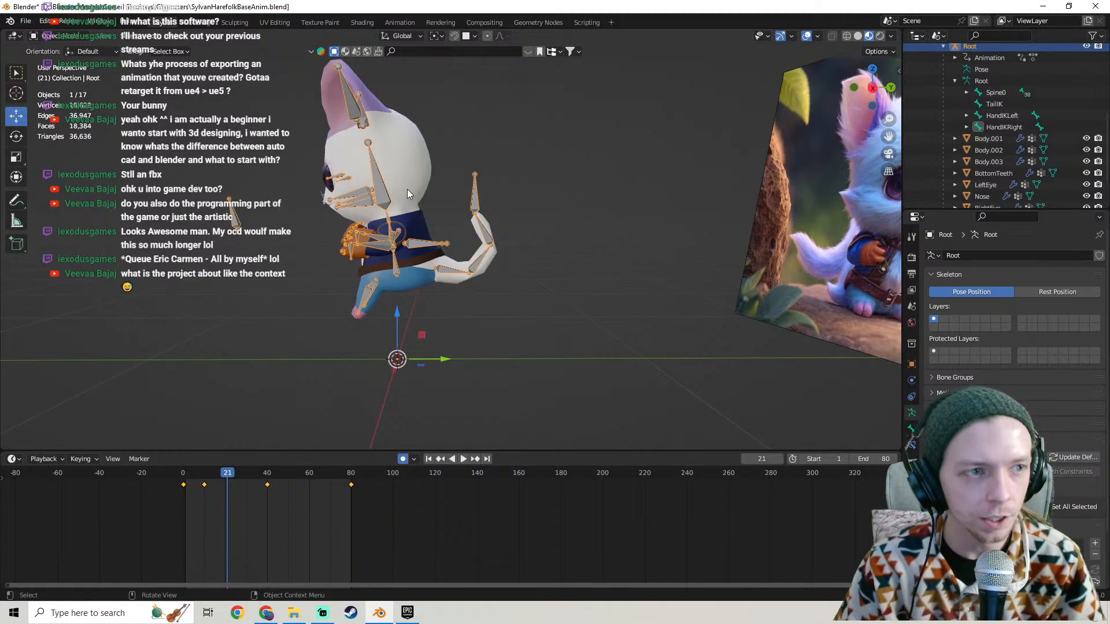
Return to Pose Mode, set the TailIK bone's keyframes to Bezier interpolation and briefly preview the animation.
{"action": "left_click", "coordinate": [64, 75]}
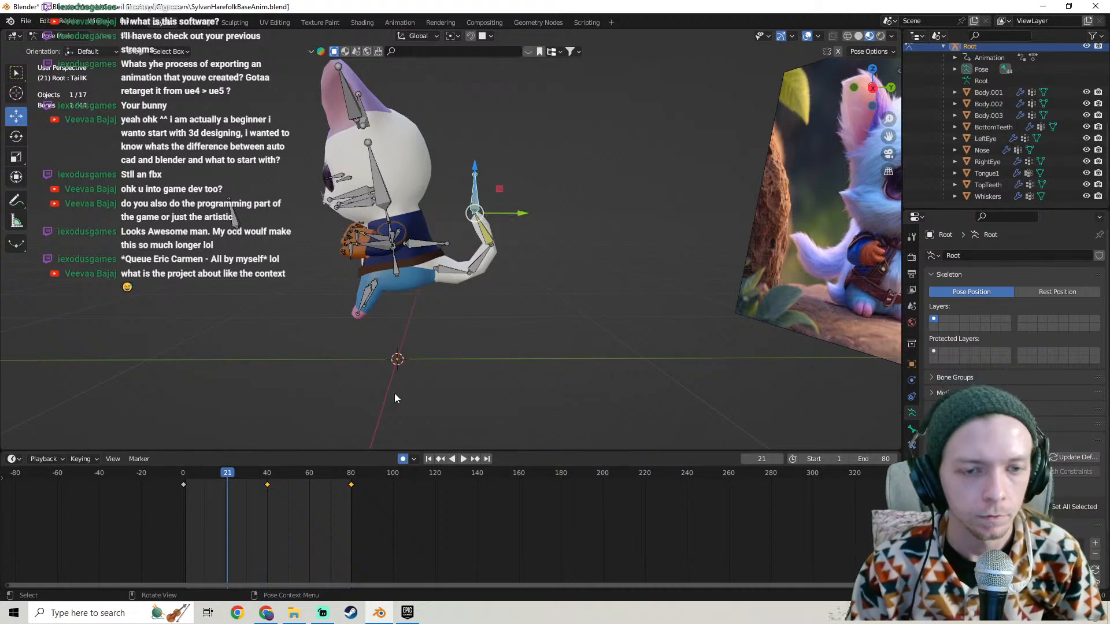
{"action": "right_click", "coordinate": [234, 495]}
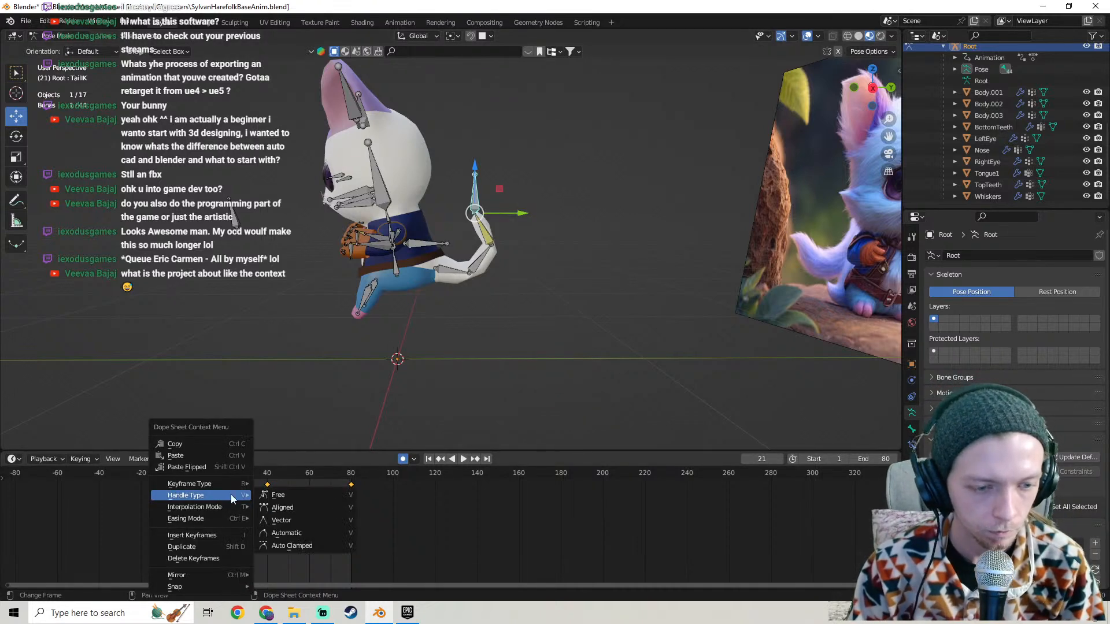
{"action": "mouse_move", "coordinate": [221, 508]}
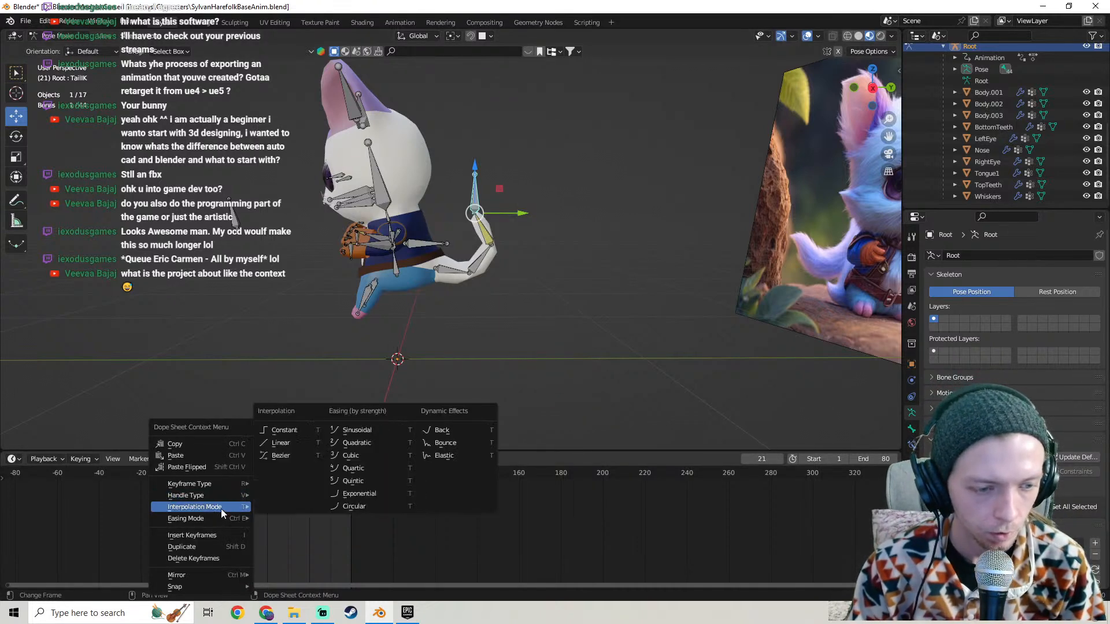
{"action": "left_click", "coordinate": [283, 456]}
{"action": "key", "text": "space"}
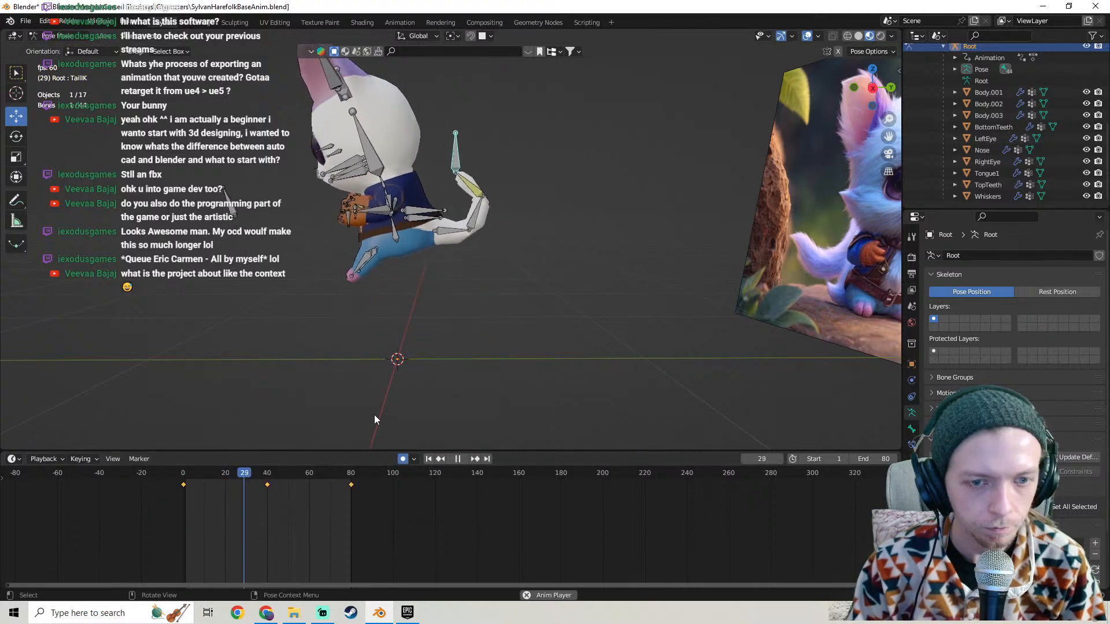
{"action": "key", "text": "space"}
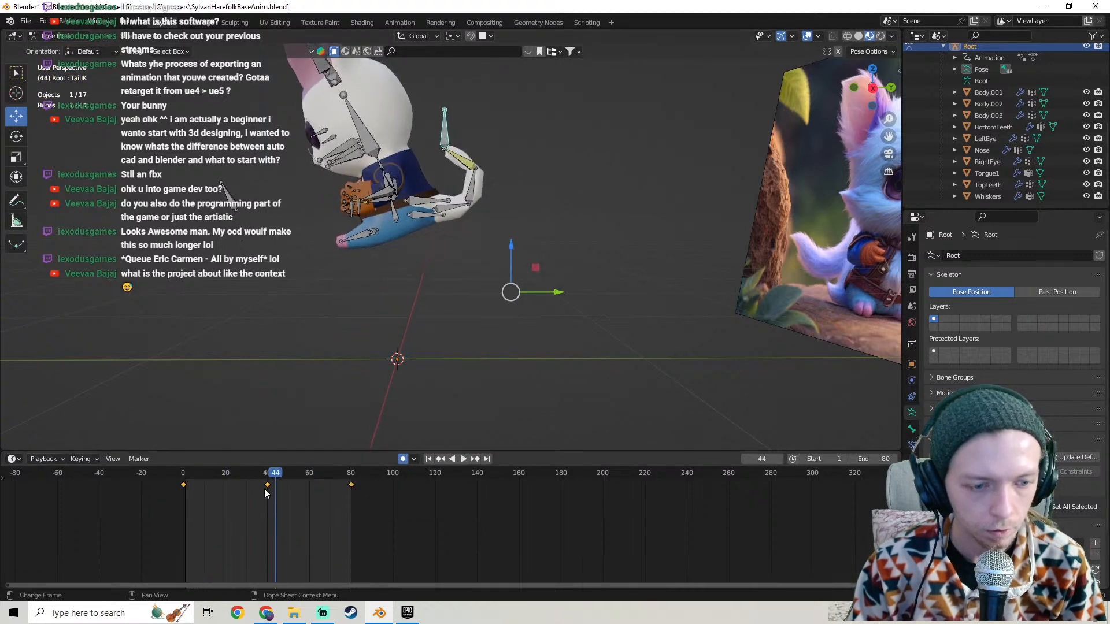
Set the handle type of the TailIK keyframes to Automatic and play the animation.
{"action": "right_click", "coordinate": [265, 487]}
{"action": "mouse_move", "coordinate": [252, 474]}
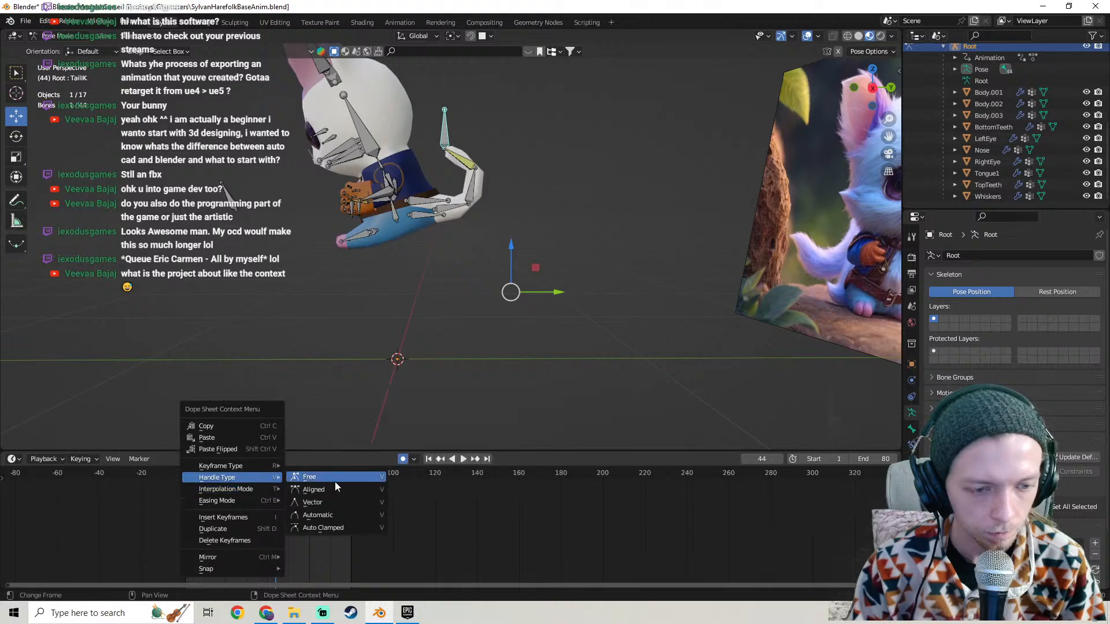
{"action": "left_click", "coordinate": [338, 514]}
{"action": "key", "text": "space"}
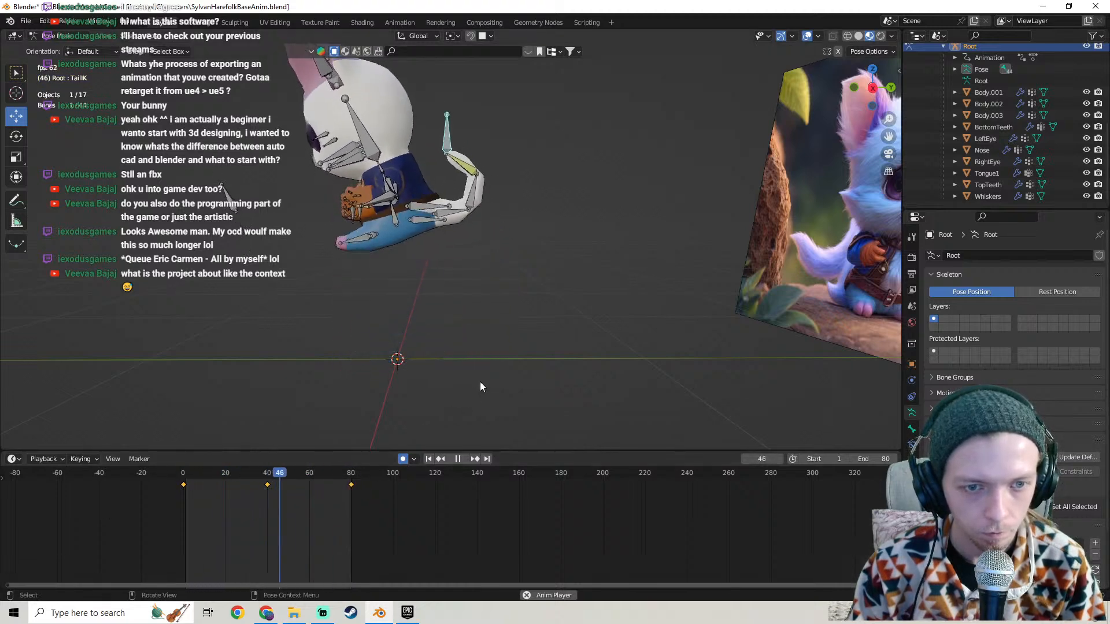
Examine the playing jump animation from an angle and in the right side view, and save the file.
{"action": "middle_click_drag", "start_coordinate": [587, 339], "coordinate": [569, 322]}
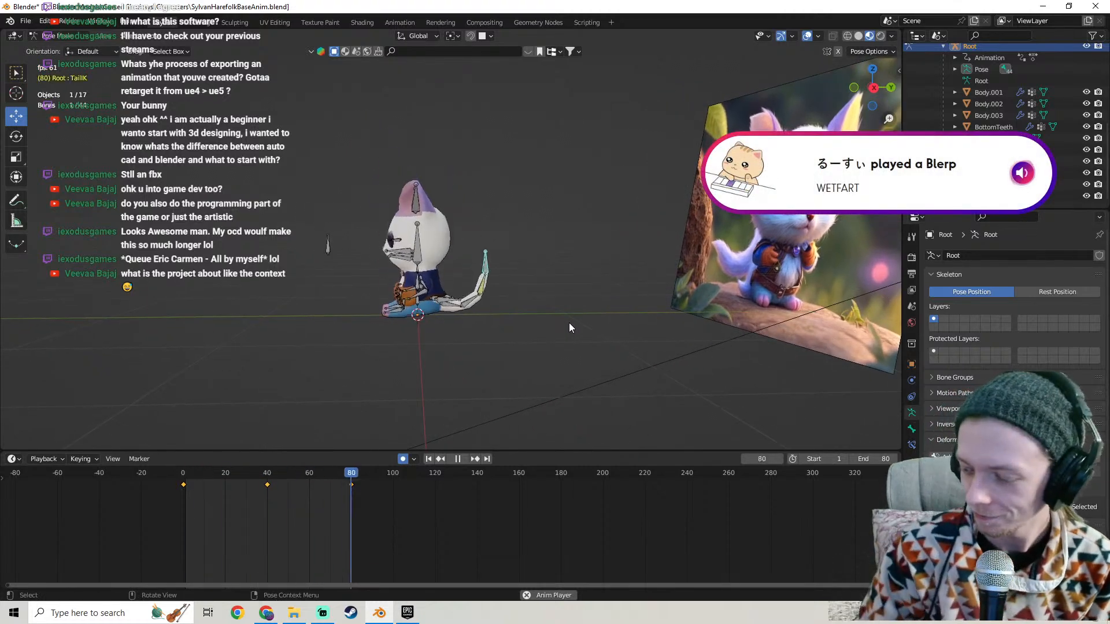
{"action": "middle_click_drag", "start_coordinate": [569, 323], "coordinate": [464, 164]}
{"action": "key", "text": "KP_3"}
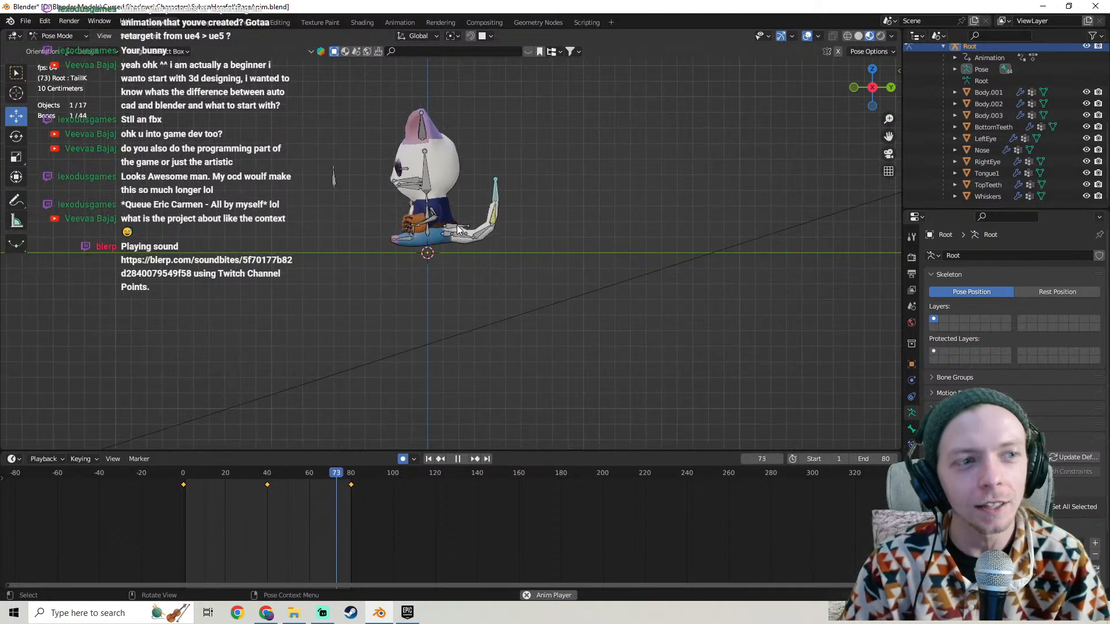
{"action": "middle_click_drag", "start_coordinate": [456, 226], "coordinate": [532, 331], "text": "shift"}
{"action": "scroll", "coordinate": [527, 303], "scroll_direction": "up", "scroll_amount": 2}
{"action": "left_click", "coordinate": [22, 25]}
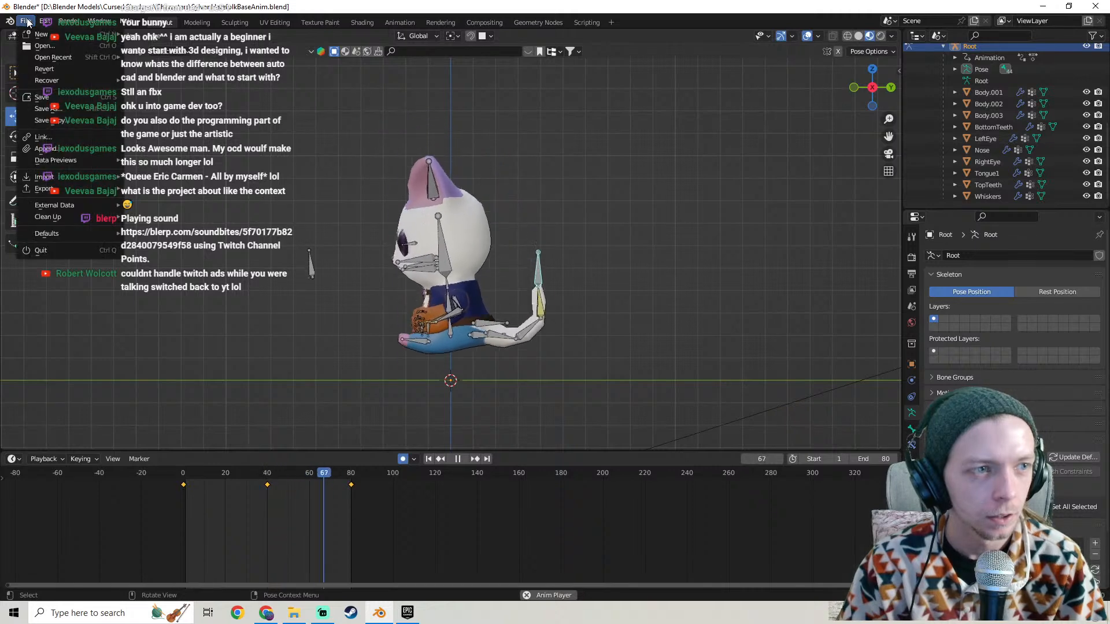
{"action": "left_click", "coordinate": [38, 97]}
Examine the looping jump from the side, stop it, scrub back towards the first frame and replay it.
{"action": "scroll", "coordinate": [526, 241], "scroll_direction": "down", "scroll_amount": 2}
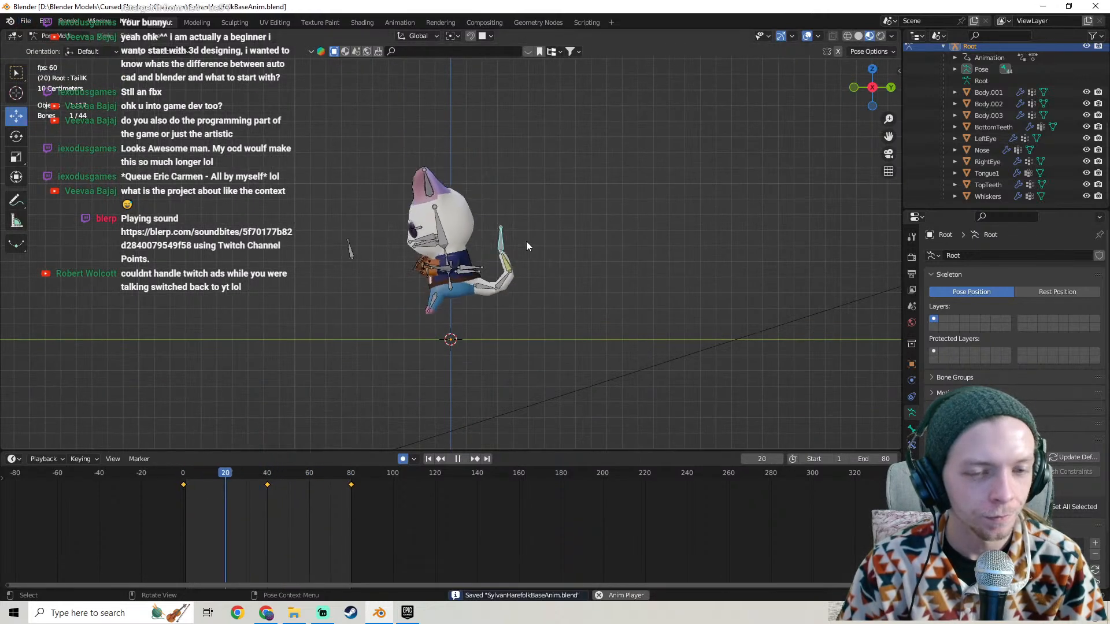
{"action": "middle_click_drag", "start_coordinate": [526, 241], "coordinate": [519, 273], "text": "shift"}
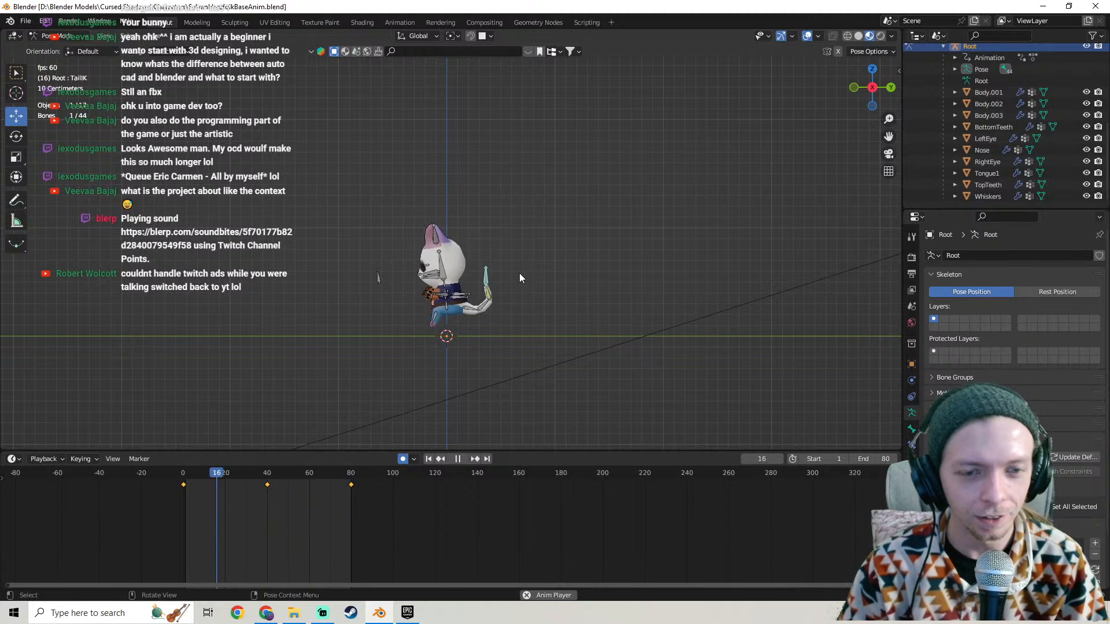
{"action": "scroll", "coordinate": [508, 262], "scroll_direction": "up", "scroll_amount": 3}
{"action": "scroll", "coordinate": [522, 230], "scroll_direction": "down", "scroll_amount": 1}
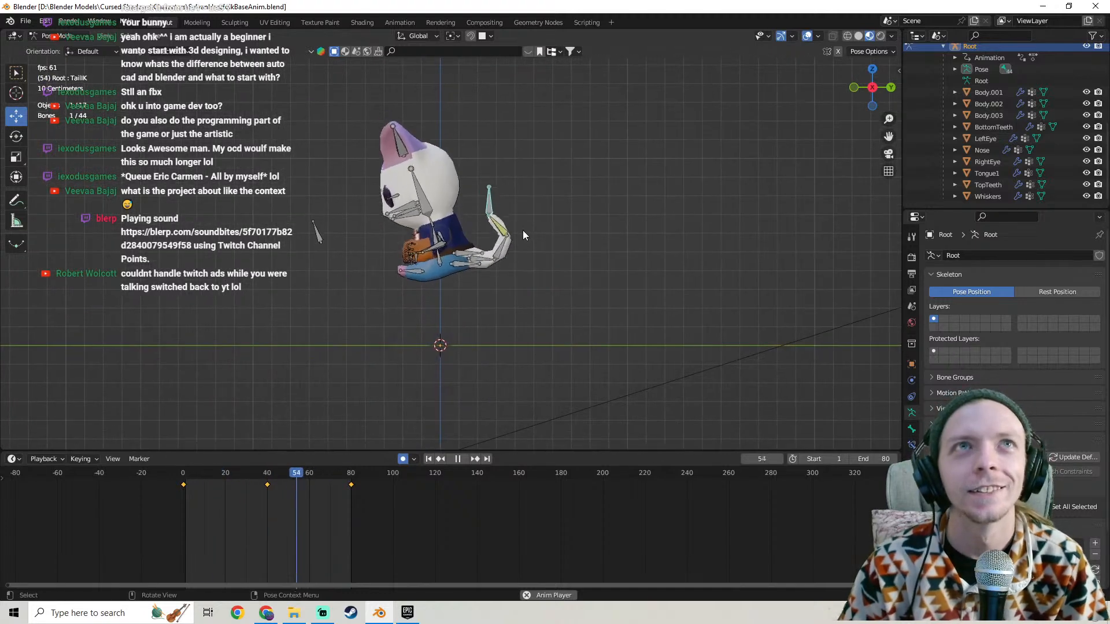
{"action": "key", "text": "space"}
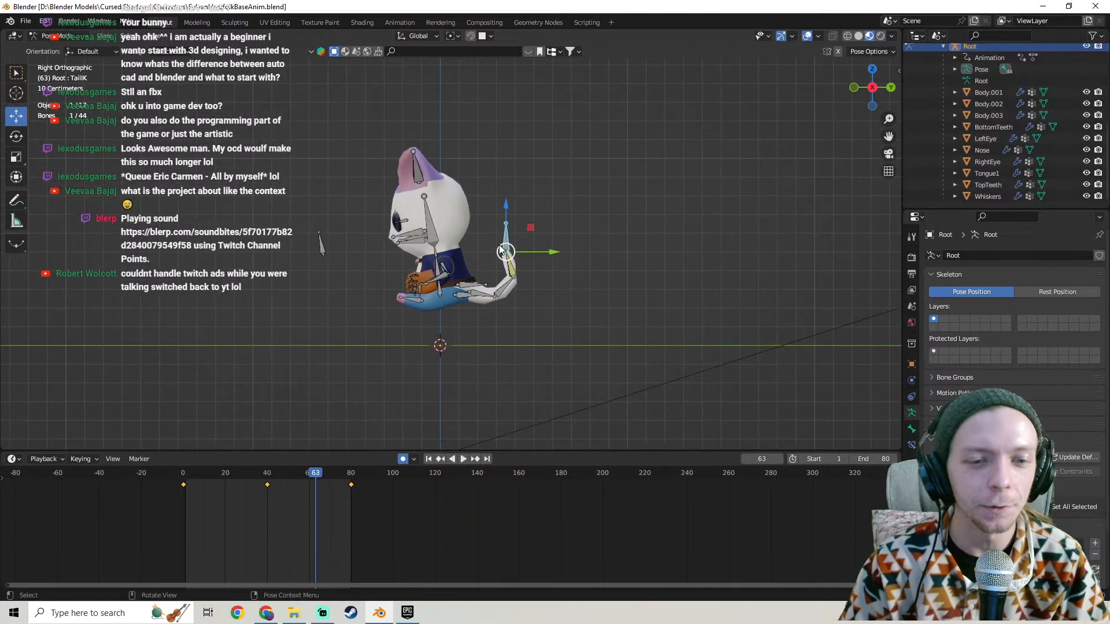
{"action": "left_click_drag", "start_coordinate": [212, 473], "coordinate": [176, 402]}
{"action": "key", "text": "space"}
{"action": "key", "text": "space"}
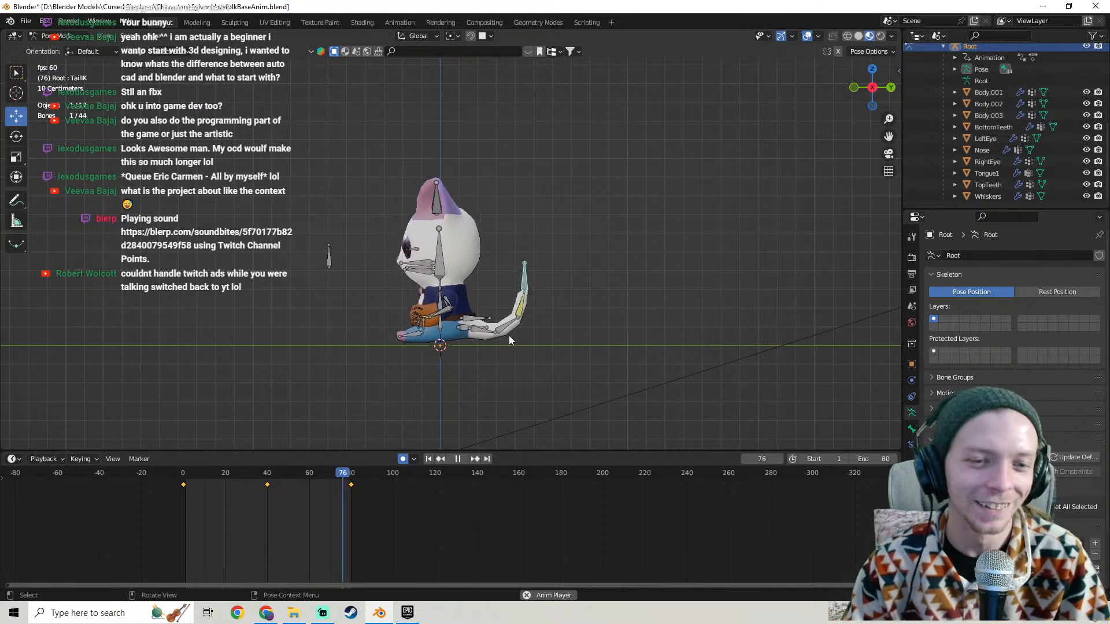
Inspect the legs and tail up close in side view during playback, and save the file again.
{"action": "middle_click_drag", "start_coordinate": [524, 276], "coordinate": [504, 203], "text": "shift"}
{"action": "scroll", "coordinate": [478, 248], "scroll_direction": "up", "scroll_amount": 2}
{"action": "middle_click_drag", "start_coordinate": [479, 248], "coordinate": [507, 249], "text": "shift"}
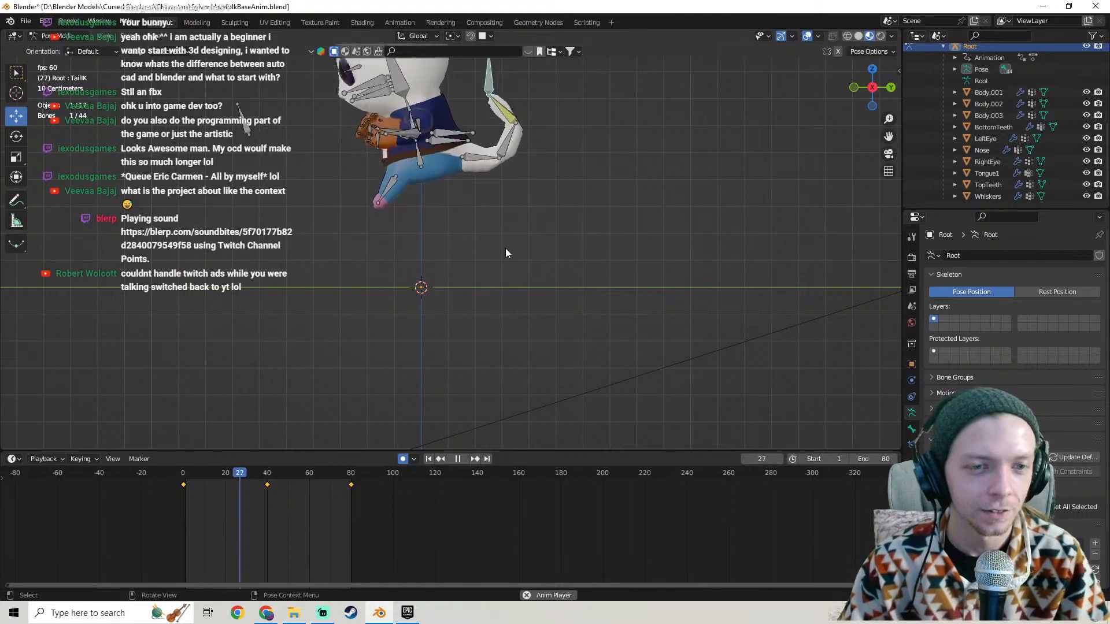
{"action": "scroll", "coordinate": [505, 248], "scroll_direction": "down", "scroll_amount": 2}
{"action": "middle_click_drag", "start_coordinate": [487, 235], "coordinate": [488, 277], "text": "shift"}
{"action": "scroll", "coordinate": [483, 316], "scroll_direction": "up", "scroll_amount": 2}
{"action": "scroll", "coordinate": [488, 282], "scroll_direction": "down", "scroll_amount": 2}
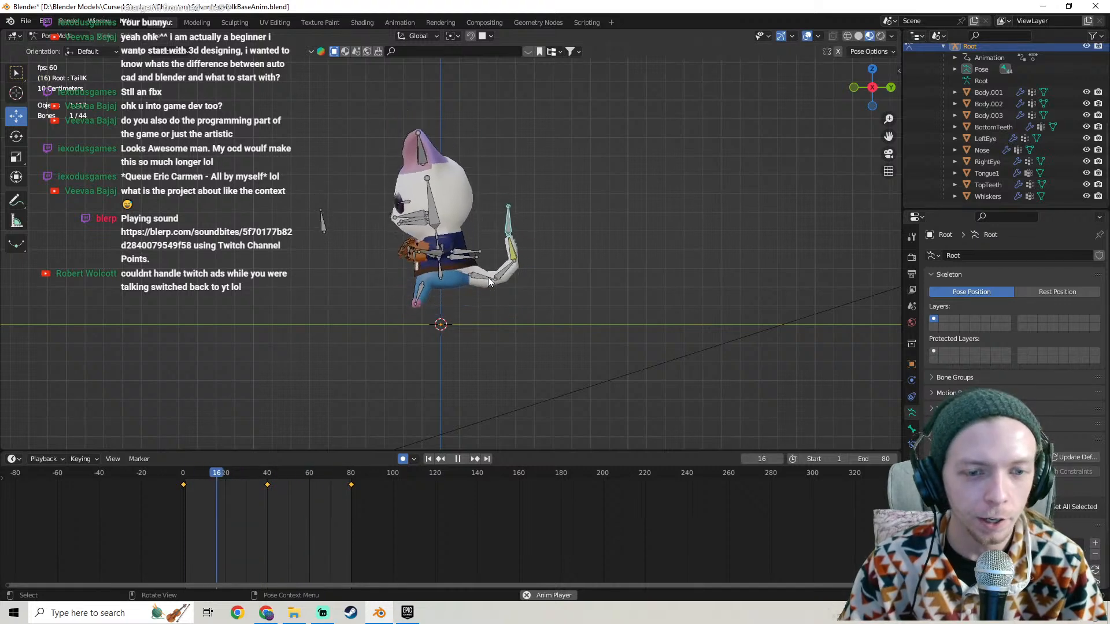
{"action": "mouse_move", "coordinate": [488, 276]}
{"action": "middle_mouse_down", "text": "shift"}
{"action": "mouse_move", "coordinate": [490, 304]}
{"action": "mouse_move", "coordinate": [488, 273]}
{"action": "middle_mouse_up", "text": "shift"}
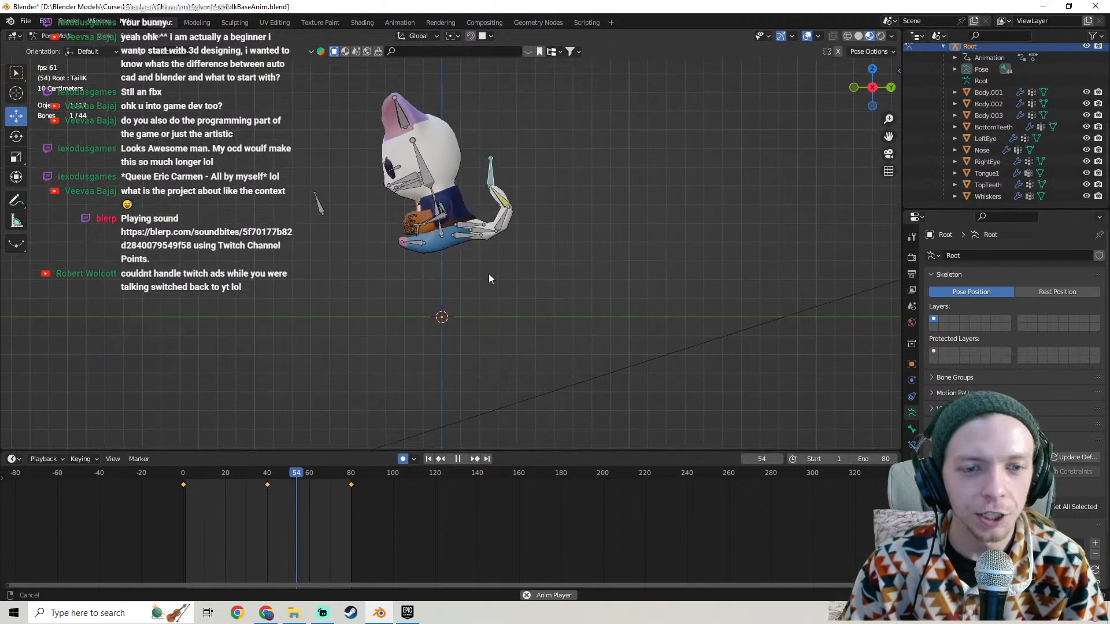
{"action": "scroll", "coordinate": [487, 269], "scroll_direction": "up", "scroll_amount": 2}
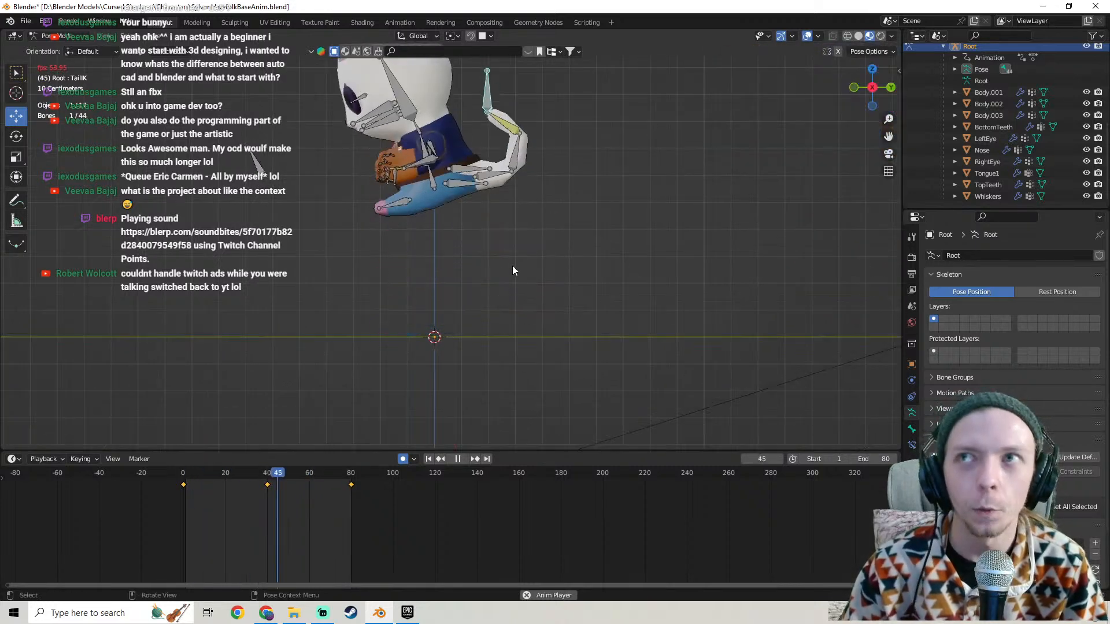
{"action": "mouse_move", "coordinate": [512, 257]}
{"action": "middle_mouse_down", "text": "shift"}
{"action": "mouse_move", "coordinate": [511, 123]}
{"action": "mouse_move", "coordinate": [514, 255]}
{"action": "middle_mouse_up", "text": "shift"}
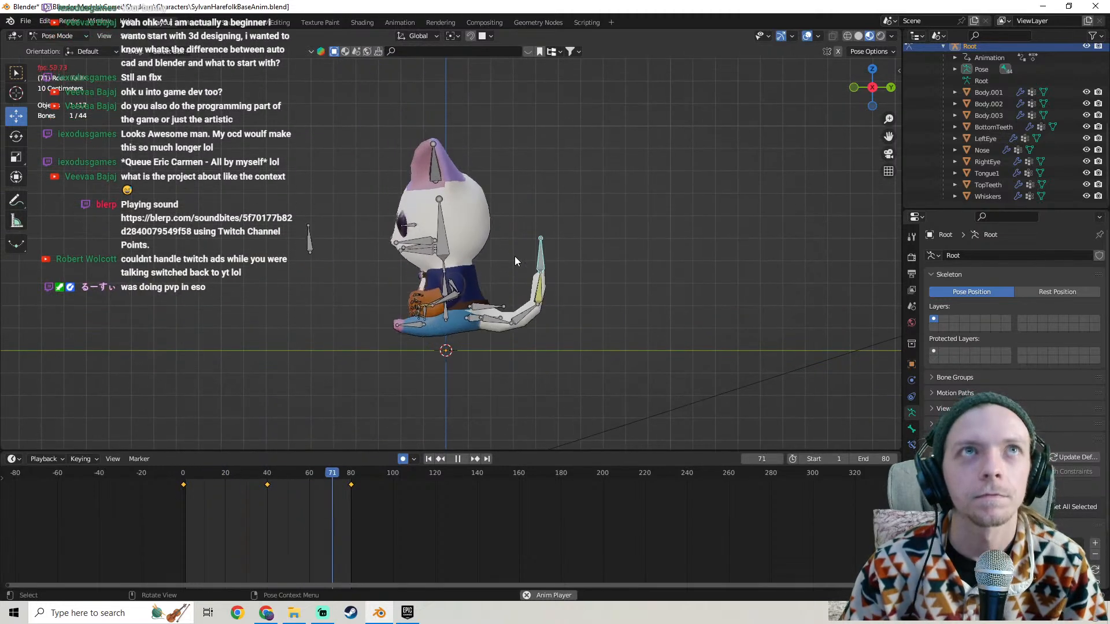
{"action": "left_click", "coordinate": [28, 22]}
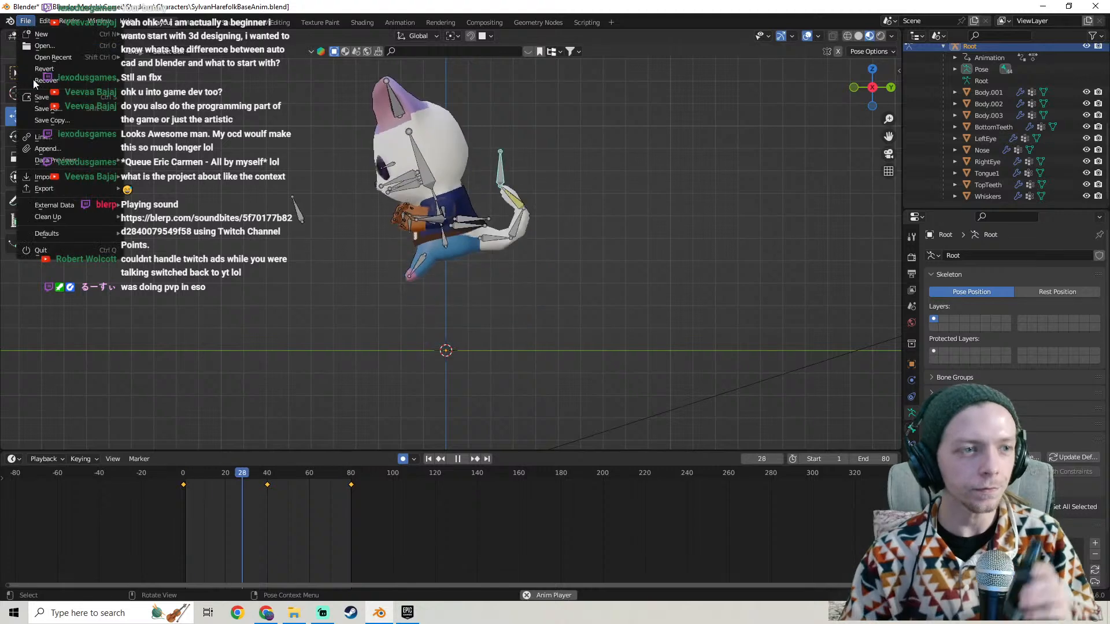
{"action": "left_click", "coordinate": [46, 103]}
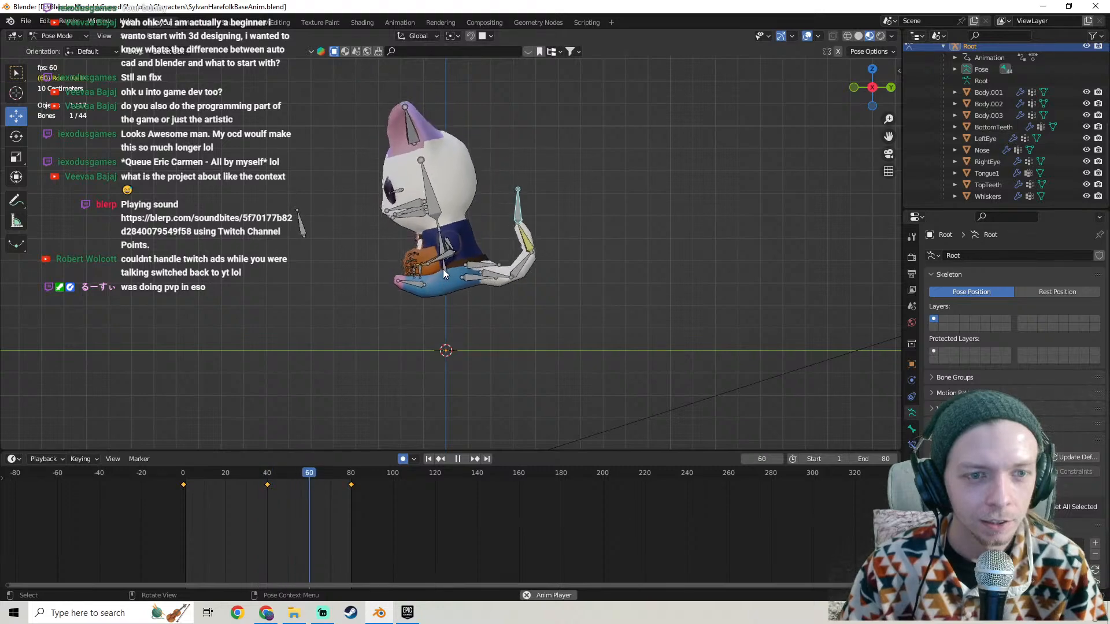
Switch to Object Mode and hide the reference images around the character.
{"action": "mouse_move", "coordinate": [378, 250]}
{"action": "middle_mouse_down"}
{"action": "mouse_move", "coordinate": [515, 258]}
{"action": "mouse_move", "coordinate": [393, 255]}
{"action": "middle_mouse_up"}
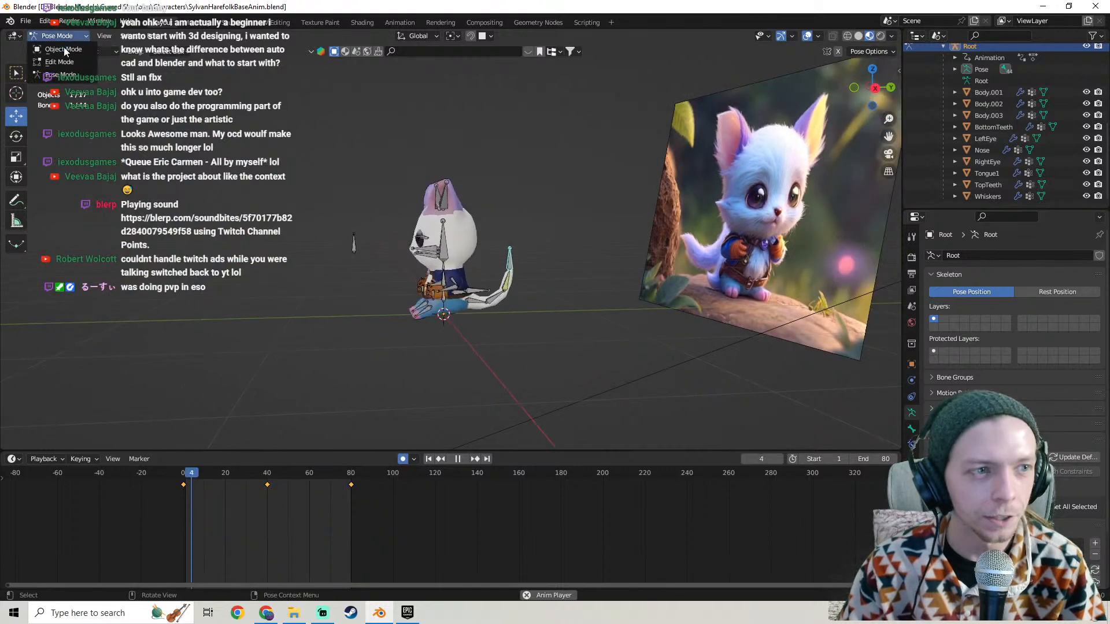
{"action": "key", "text": "ctrl+Tab"}
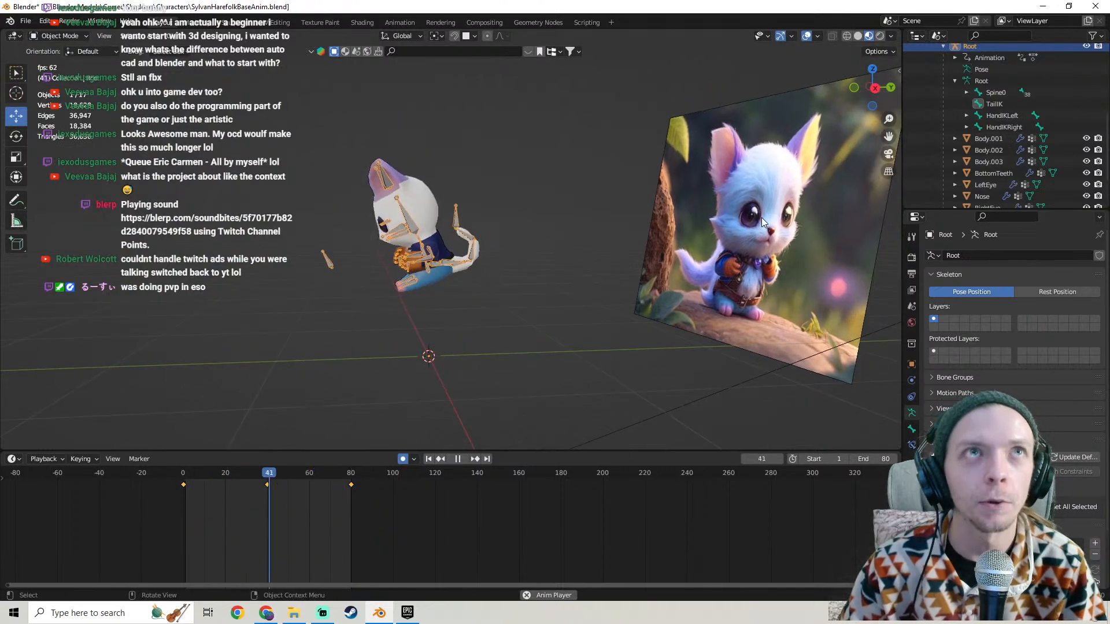
{"action": "left_click", "coordinate": [761, 217]}
{"action": "key", "text": "h"}
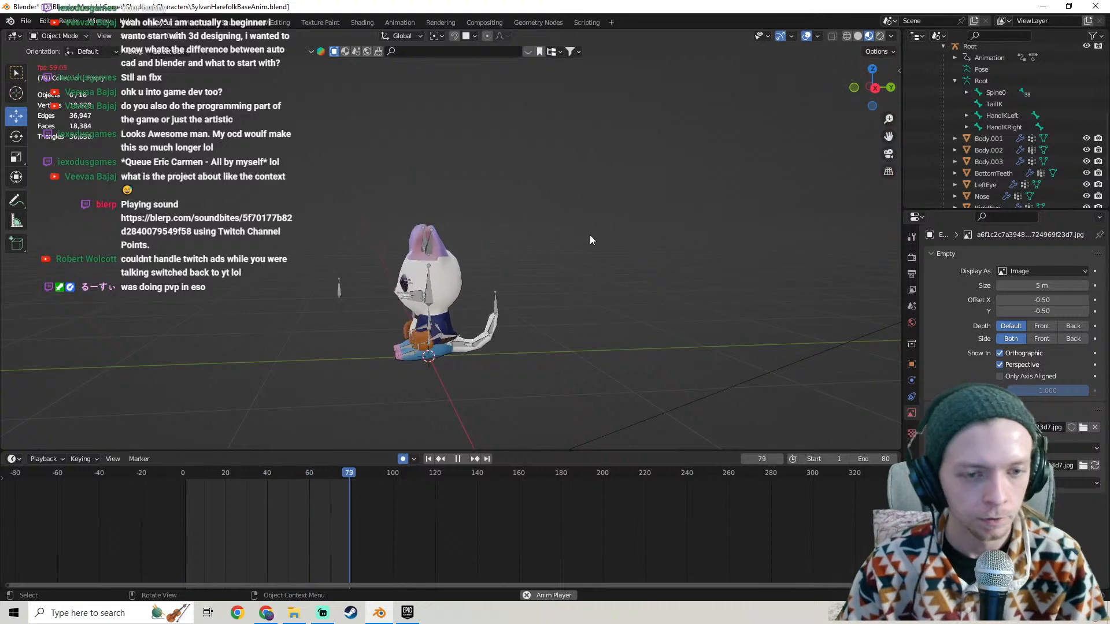
{"action": "middle_click_drag", "start_coordinate": [590, 235], "coordinate": [214, 179]}
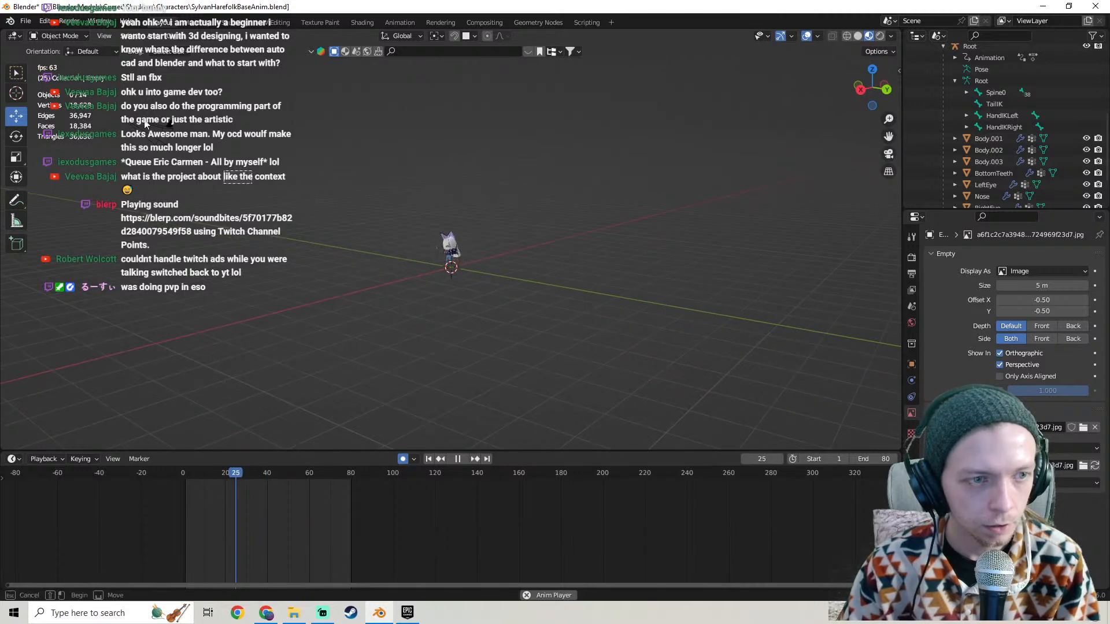
{"action": "middle_click_drag", "start_coordinate": [323, 185], "coordinate": [419, 223]}
{"action": "scroll", "coordinate": [460, 255], "scroll_direction": "up", "scroll_amount": 5}
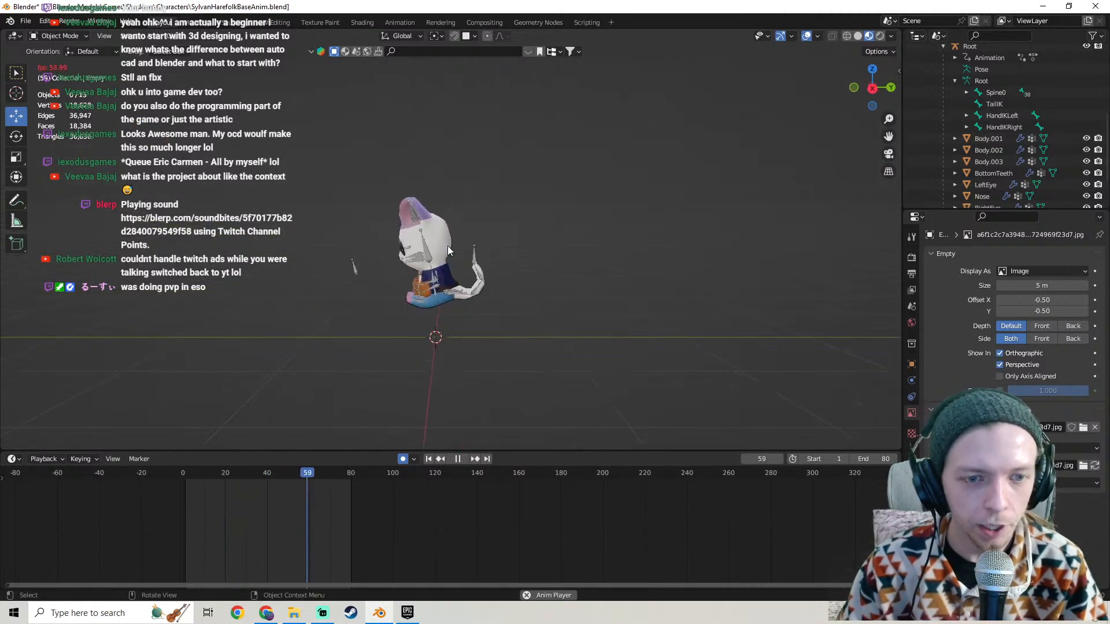
Review the jump in the right side view, select all visible objects and stop the playback.
{"action": "key", "text": "KP_3"}
{"action": "middle_click_drag", "start_coordinate": [453, 242], "coordinate": [468, 248], "text": "shift"}
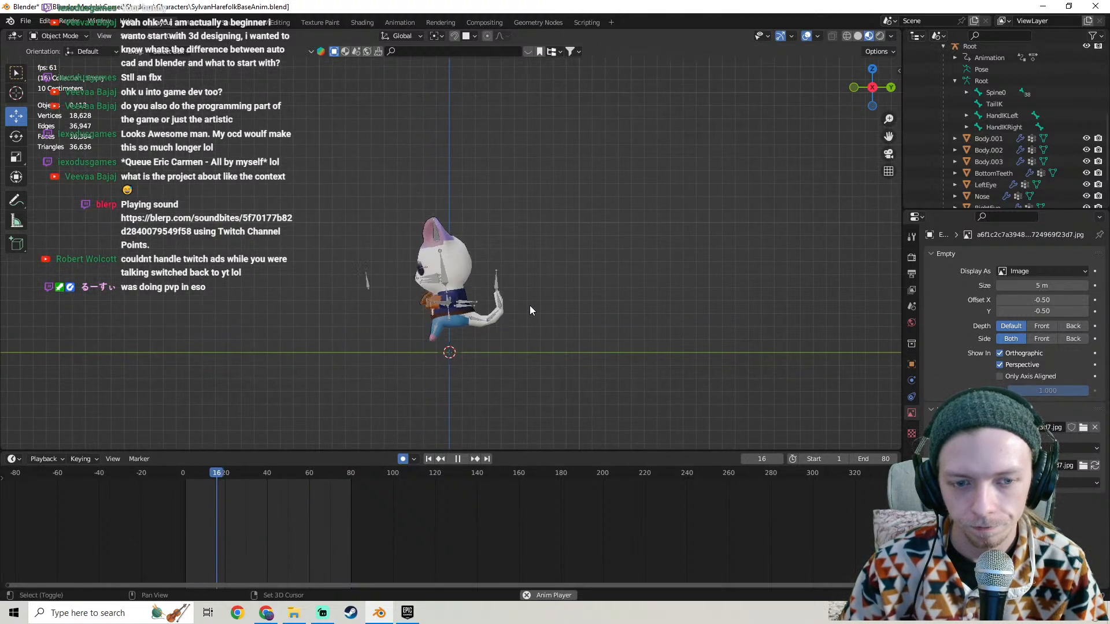
{"action": "middle_click_drag", "start_coordinate": [529, 305], "coordinate": [520, 269], "text": "shift"}
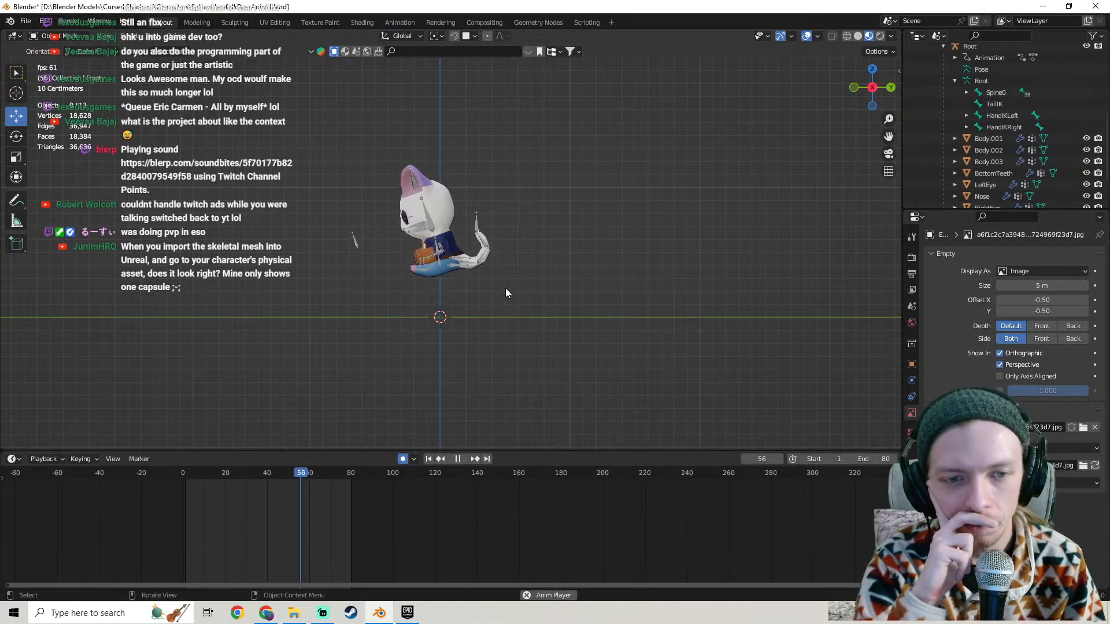
{"action": "key", "text": "a"}
{"action": "key", "text": "space"}
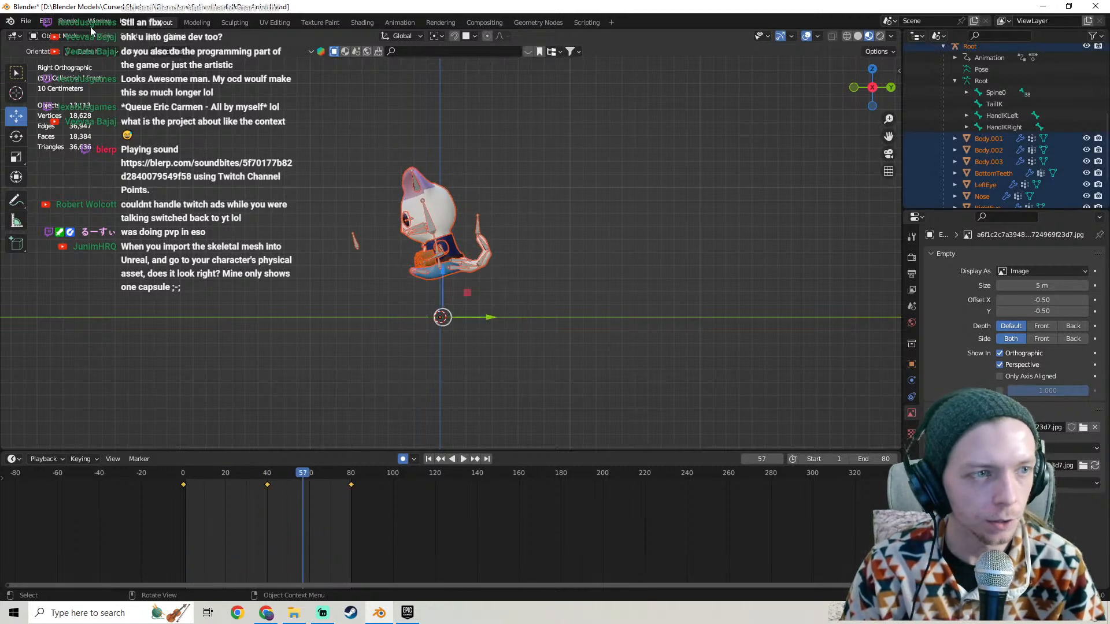
Start an FBX export into the Characters folder with the file name SylvanHarefolkIHopForward.fbx.
{"action": "left_click", "coordinate": [27, 22]}
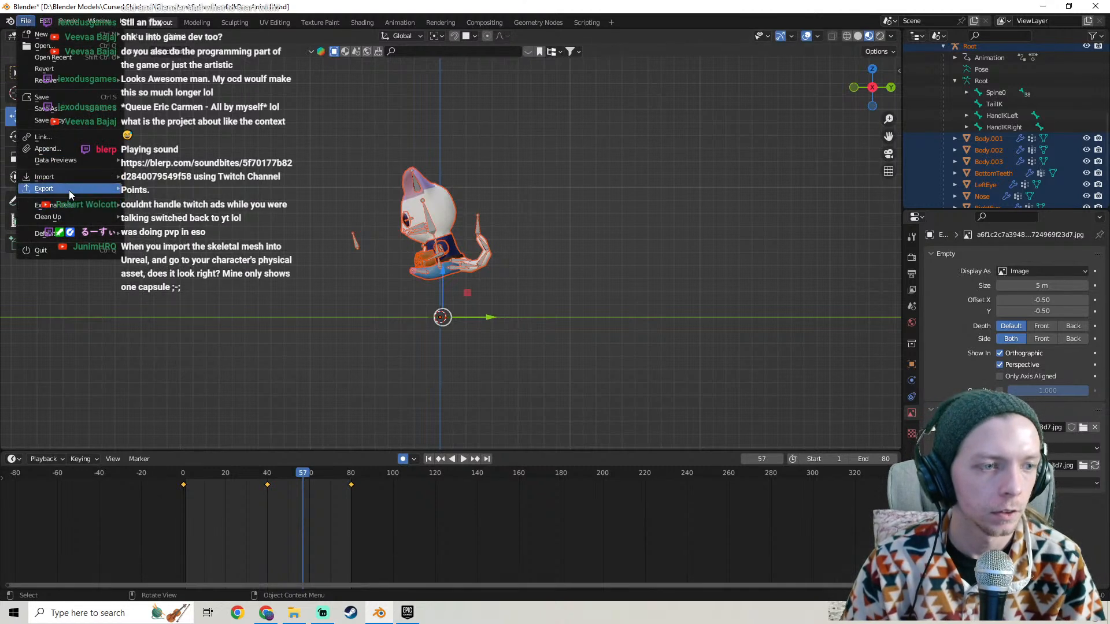
{"action": "mouse_move", "coordinate": [68, 190]}
{"action": "left_click", "coordinate": [214, 307]}
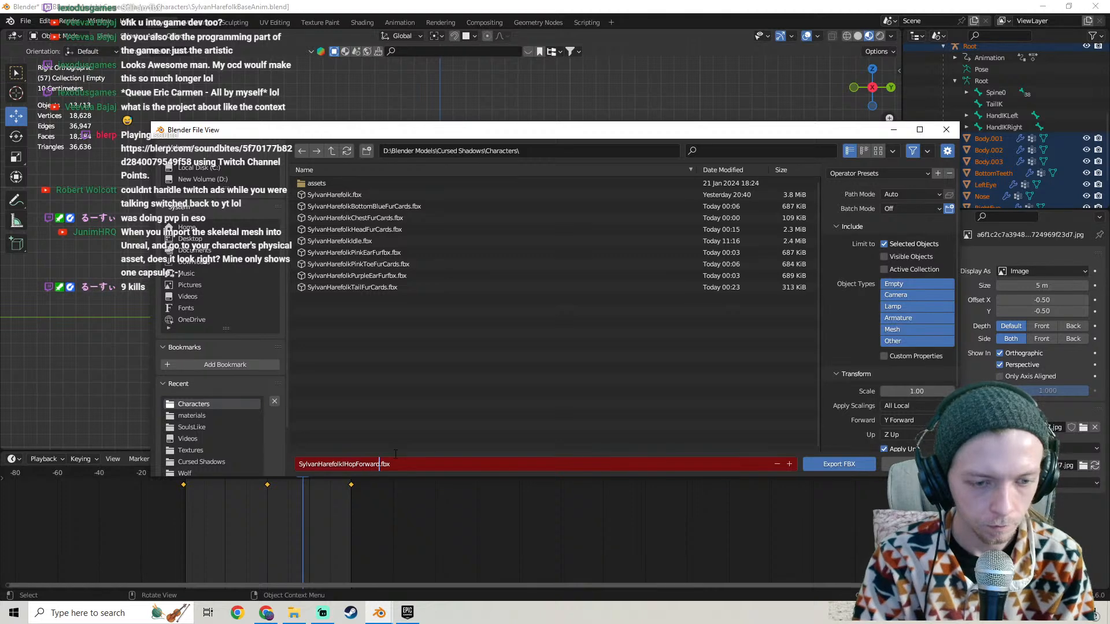
Check the transform, geometry and armature export options, export the FBX and save the blend file.
{"action": "scroll", "coordinate": [890, 360], "scroll_direction": "down", "scroll_amount": 4}
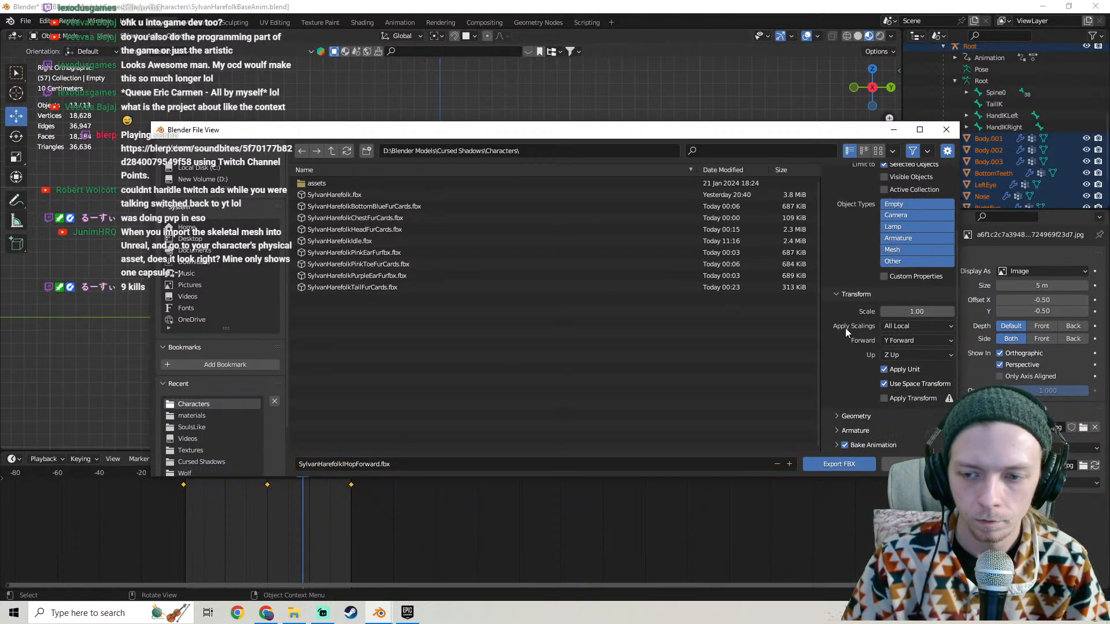
{"action": "left_click", "coordinate": [836, 412]}
{"action": "scroll", "coordinate": [845, 364], "scroll_direction": "down", "scroll_amount": 6}
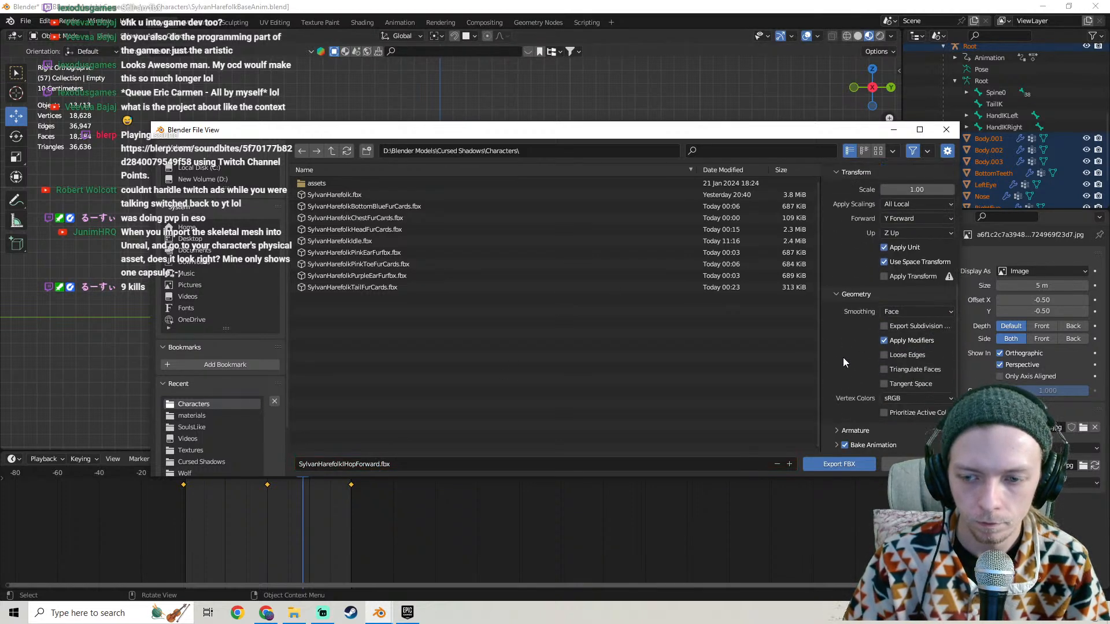
{"action": "left_click", "coordinate": [841, 430]}
{"action": "scroll", "coordinate": [832, 355], "scroll_direction": "down", "scroll_amount": 4}
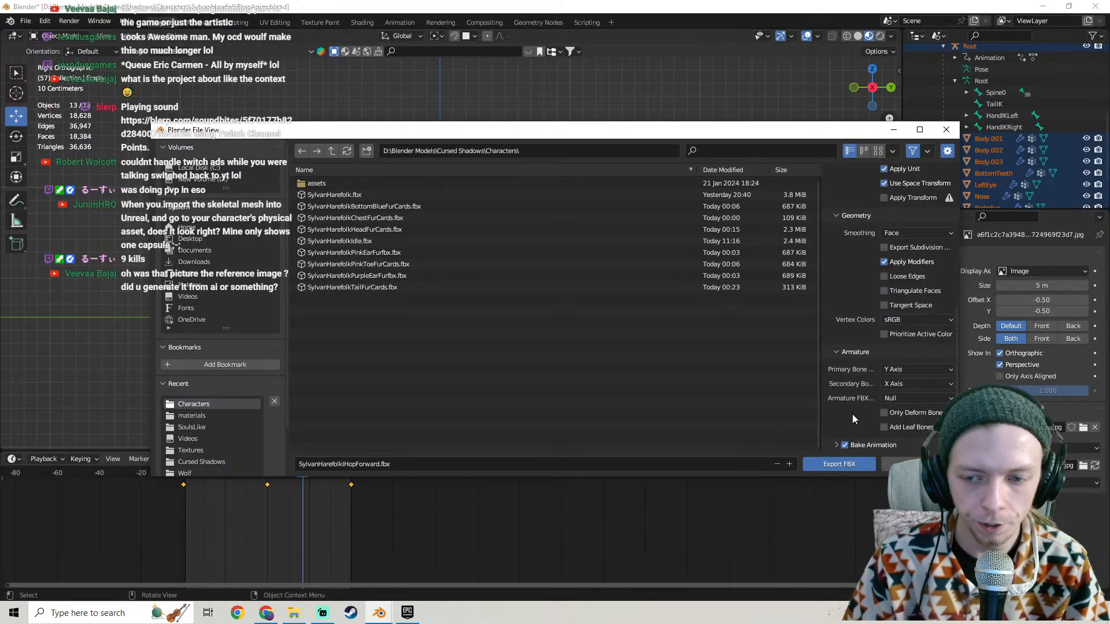
{"action": "scroll", "coordinate": [852, 413], "scroll_direction": "up", "scroll_amount": 10}
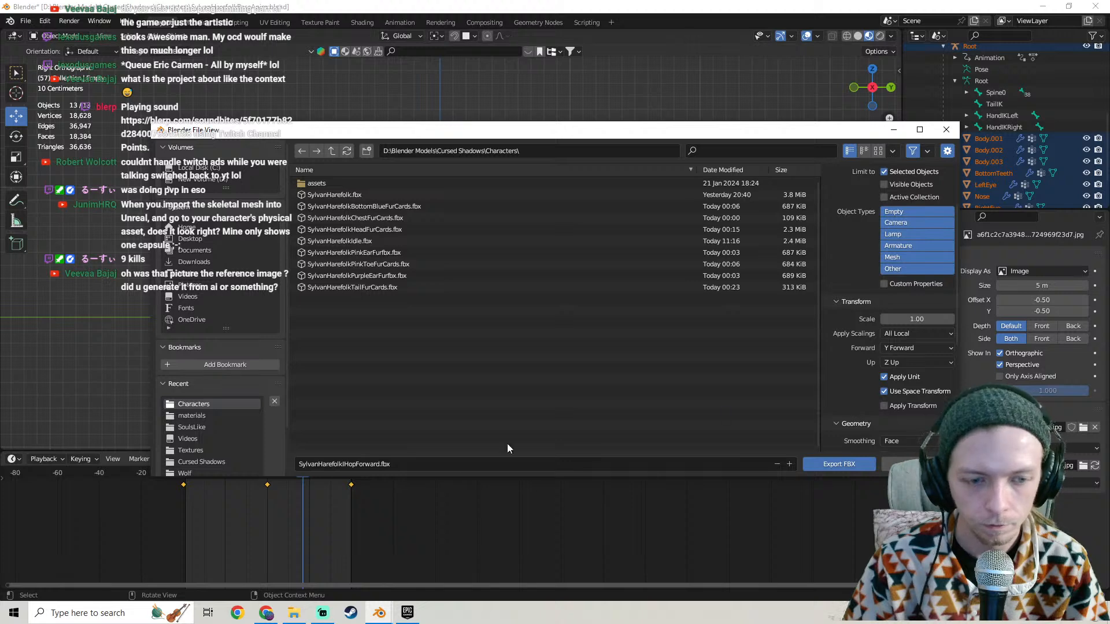
{"action": "left_click", "coordinate": [839, 462]}
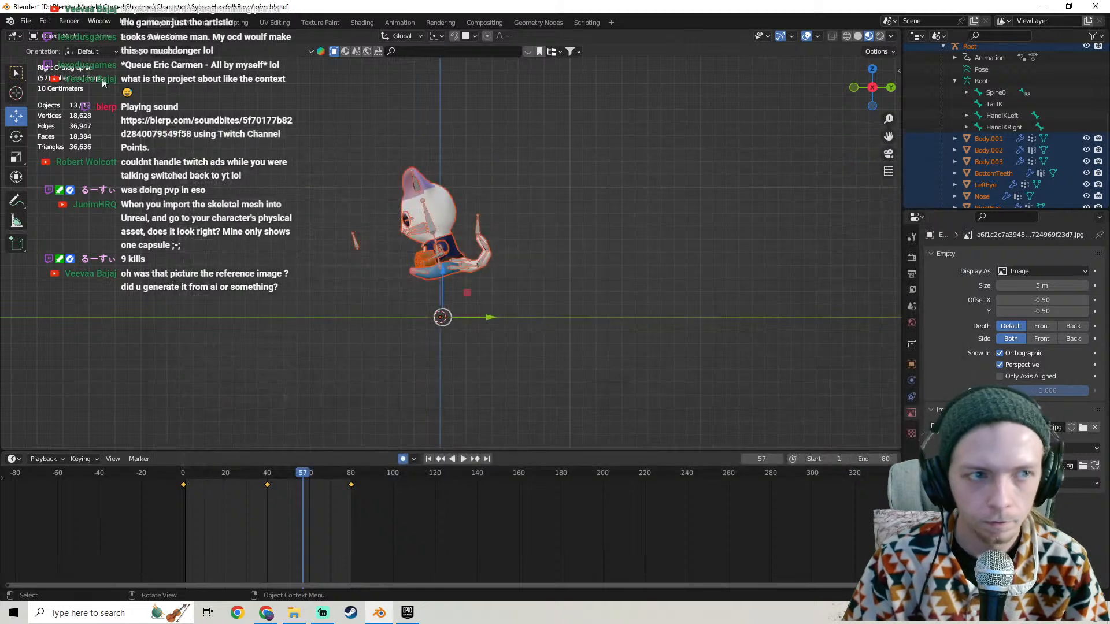
{"action": "left_click", "coordinate": [27, 21]}
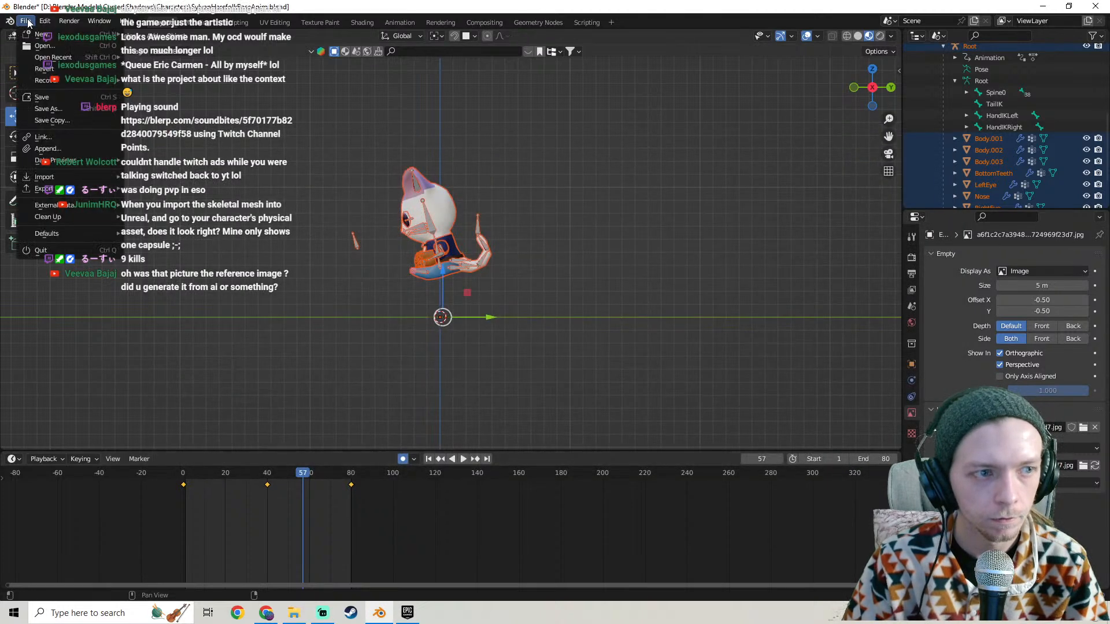
{"action": "left_click", "coordinate": [40, 97]}
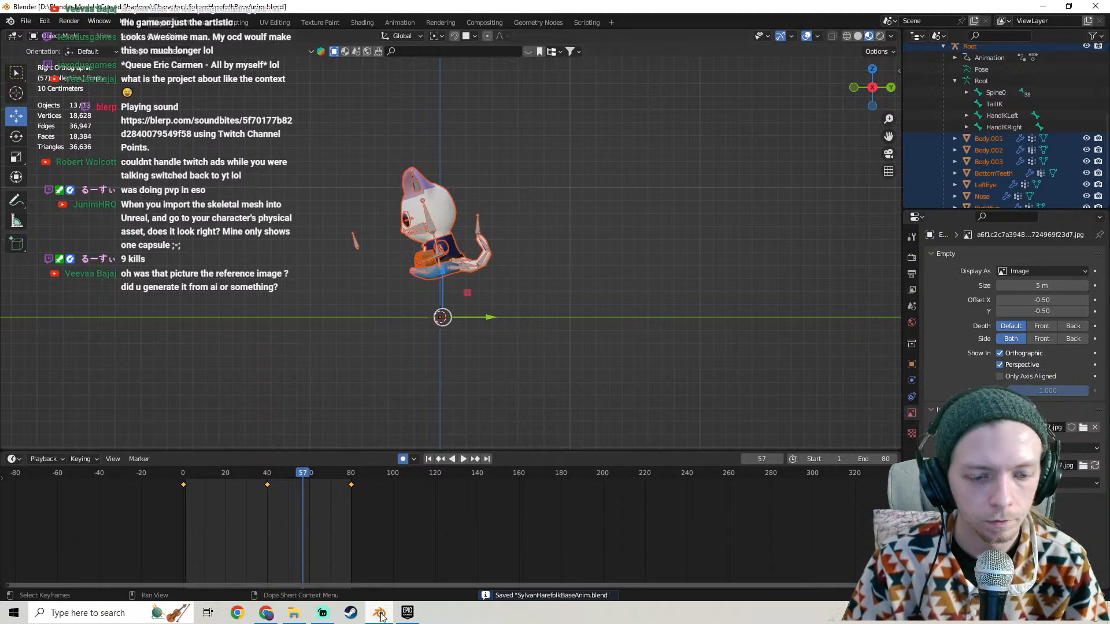
Switch to the Epic Games Launcher and launch the RPG project from the library.
{"action": "left_click", "coordinate": [407, 614]}
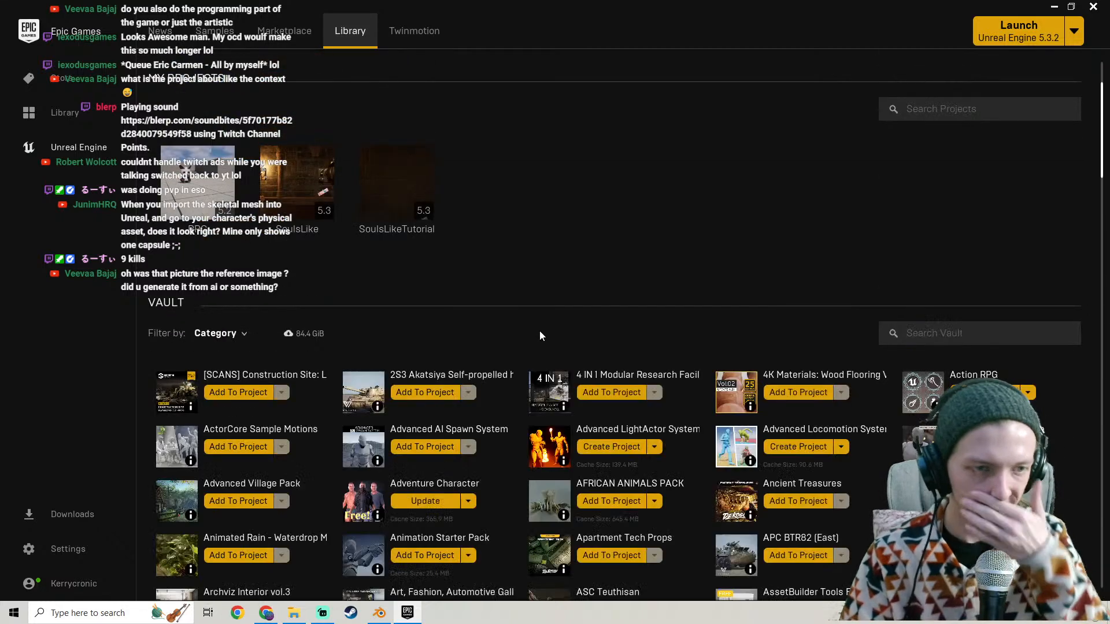
{"action": "double_click", "coordinate": [218, 165]}
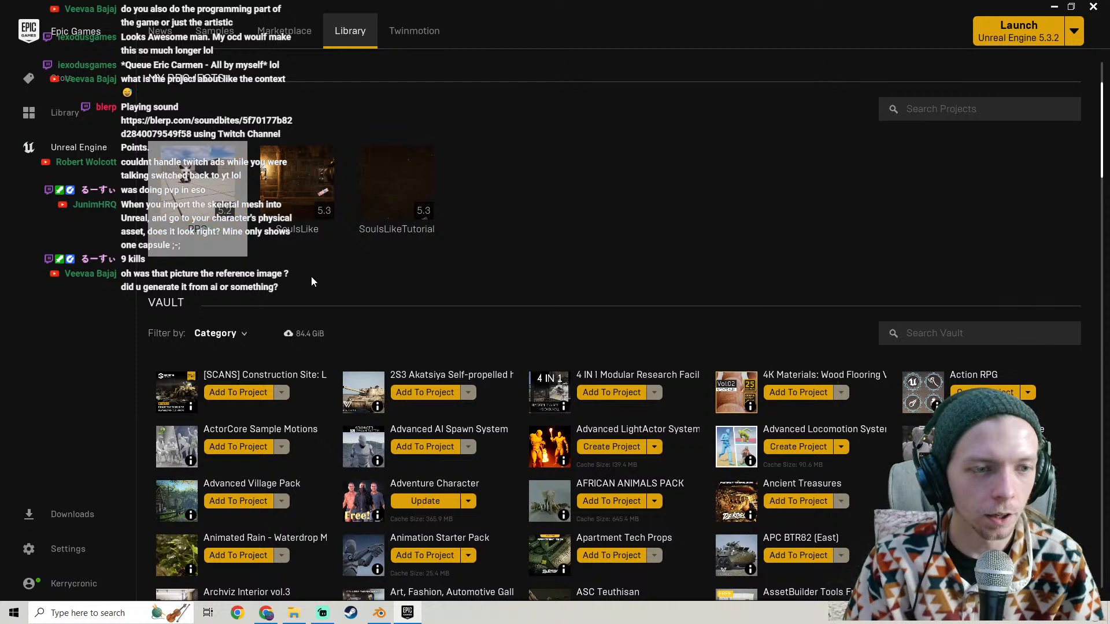
{"action": "double_click", "coordinate": [204, 193]}
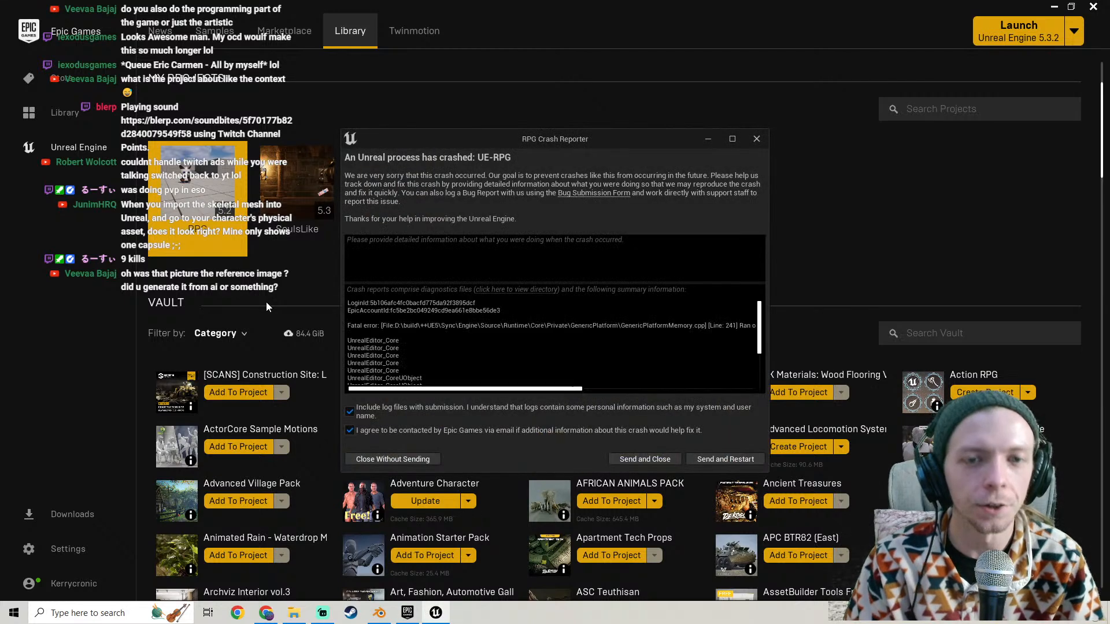
Dismiss the RPG crash report without sending it, and close the Epic Games Launcher and Blender.
{"action": "left_click", "coordinate": [389, 460]}
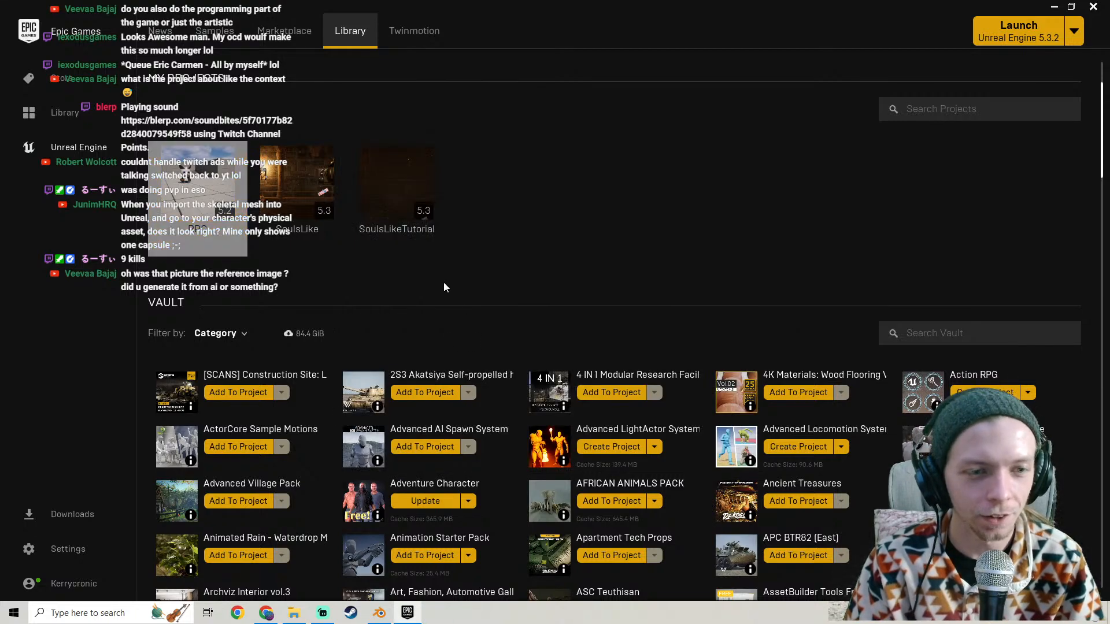
{"action": "scroll", "coordinate": [443, 282], "scroll_direction": "up", "scroll_amount": 3}
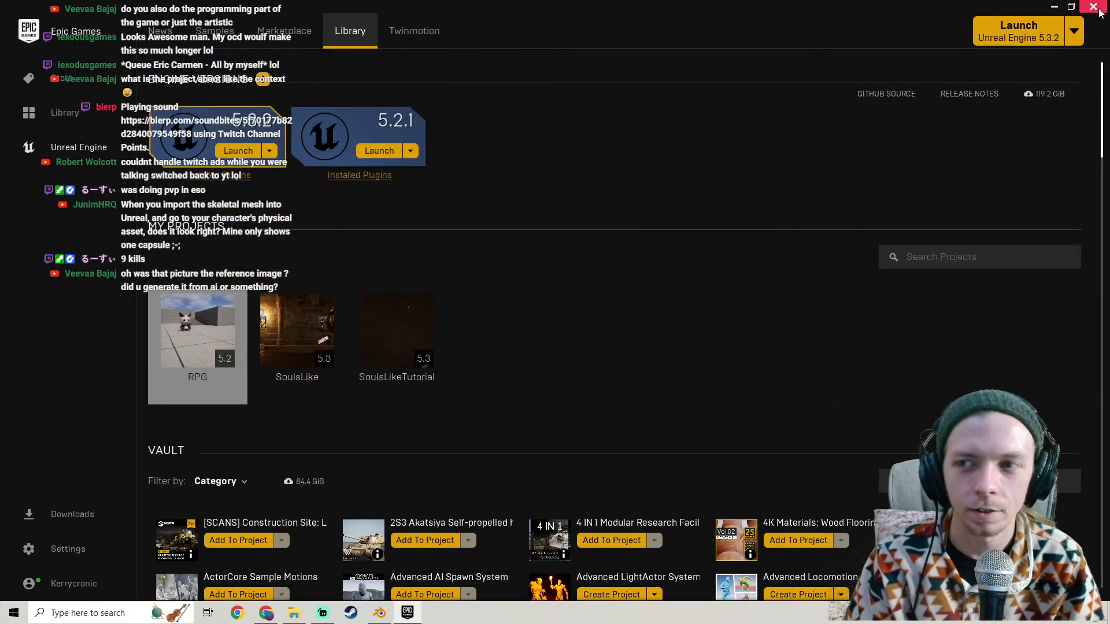
{"action": "left_click", "coordinate": [1093, 6]}
{"action": "left_click", "coordinate": [1099, 6]}
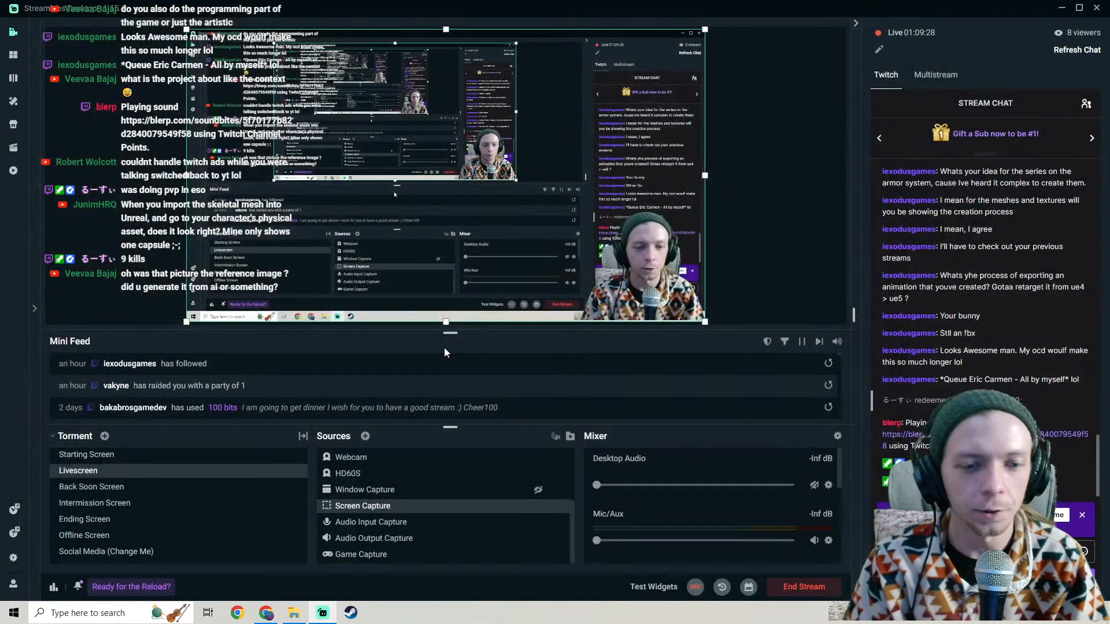
Minimize Streamlabs Desktop and Chrome, and permanently empty the Recycle Bin from the desktop.
{"action": "left_click", "coordinate": [1064, 9]}
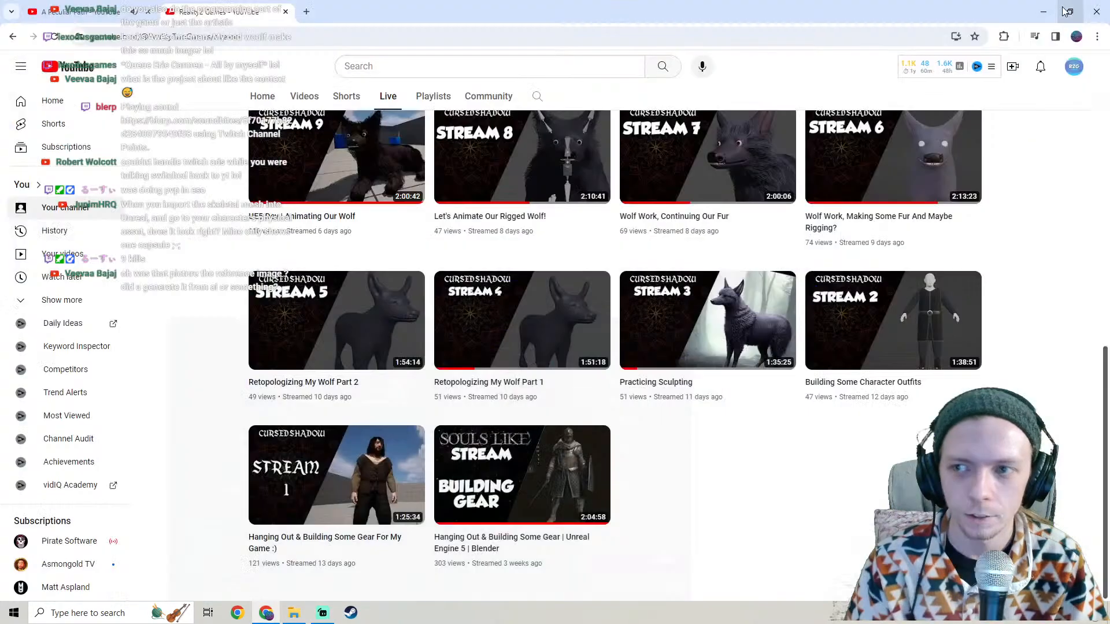
{"action": "left_click", "coordinate": [1043, 7]}
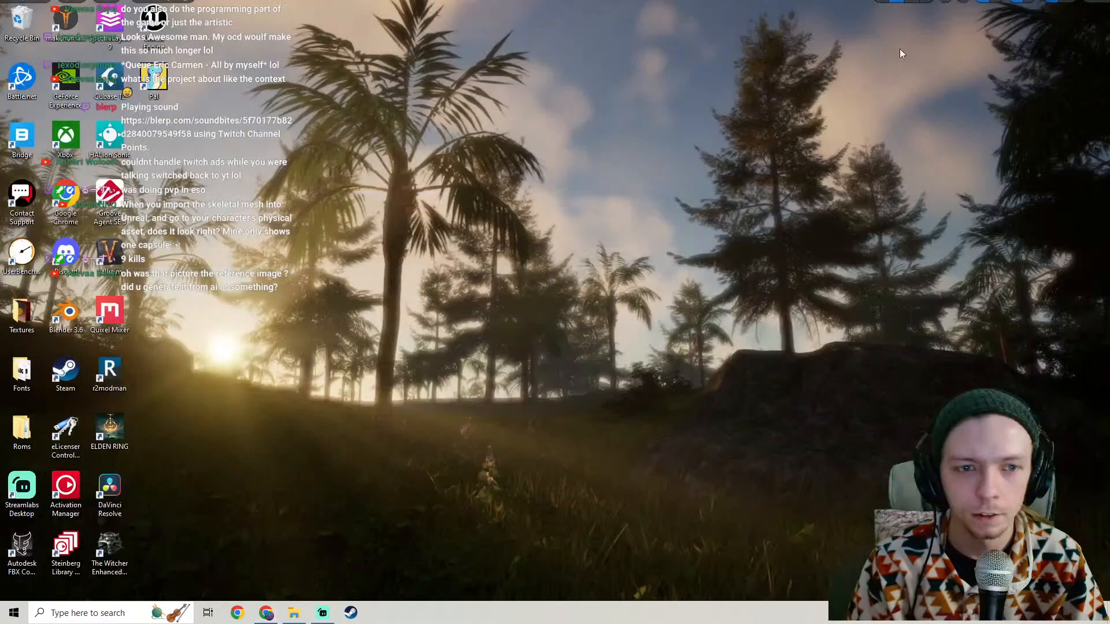
{"action": "double_click", "coordinate": [21, 24]}
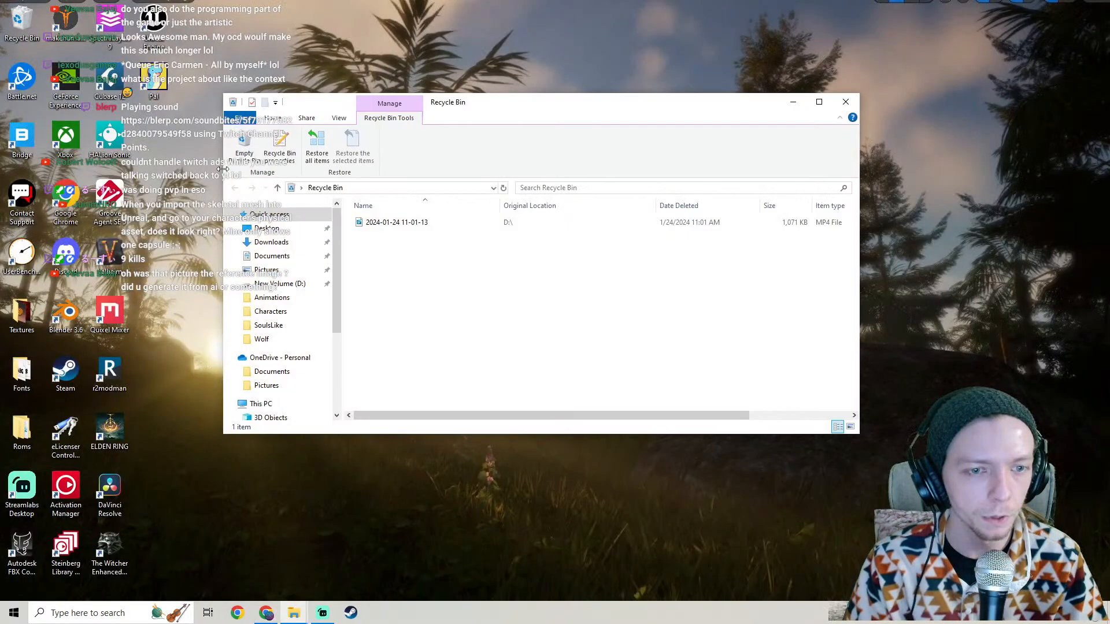
{"action": "left_click", "coordinate": [245, 146]}
{"action": "left_click", "coordinate": [601, 340]}
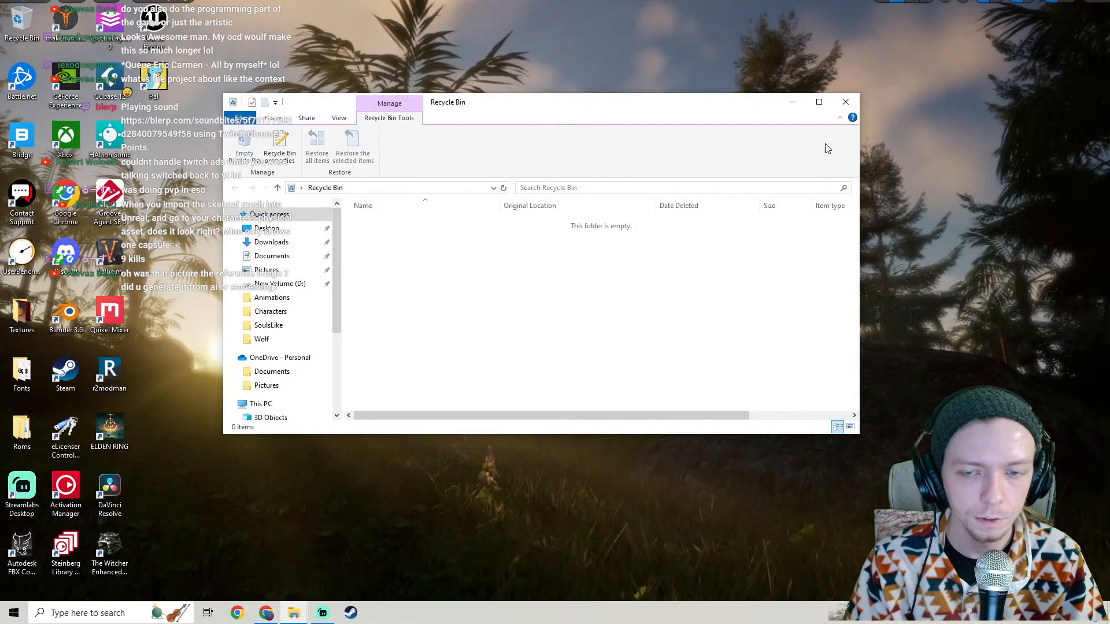
{"action": "left_click", "coordinate": [846, 102]}
Reopen the Epic Games Launcher, try launching the RPG project again and dismiss the crash report without sending it.
{"action": "key", "text": "super"}
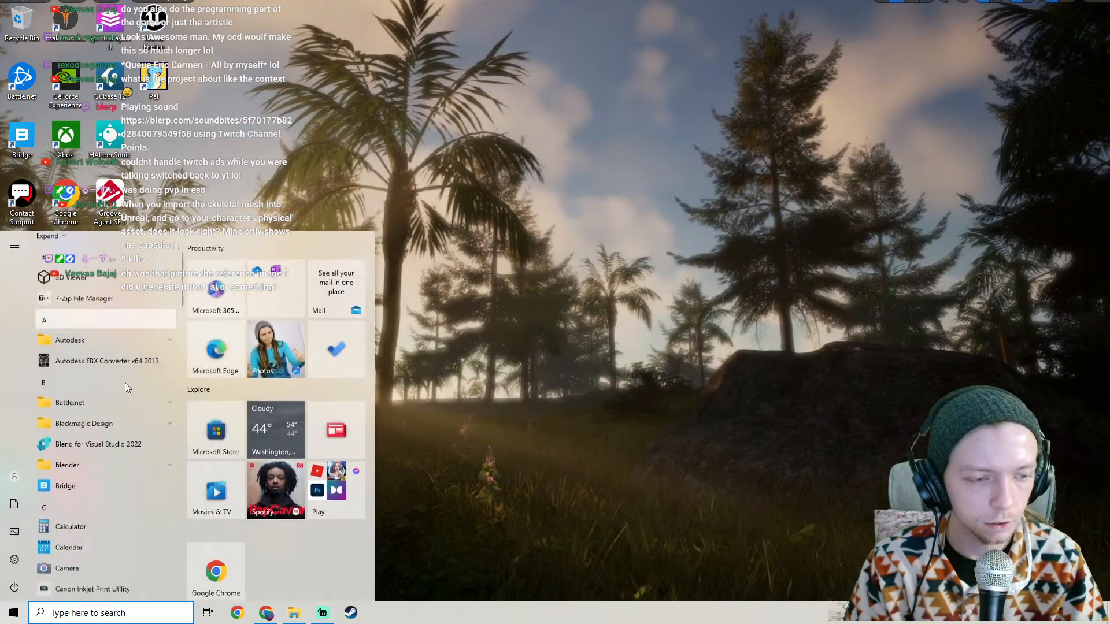
{"action": "scroll", "coordinate": [116, 365], "scroll_direction": "down", "scroll_amount": 5}
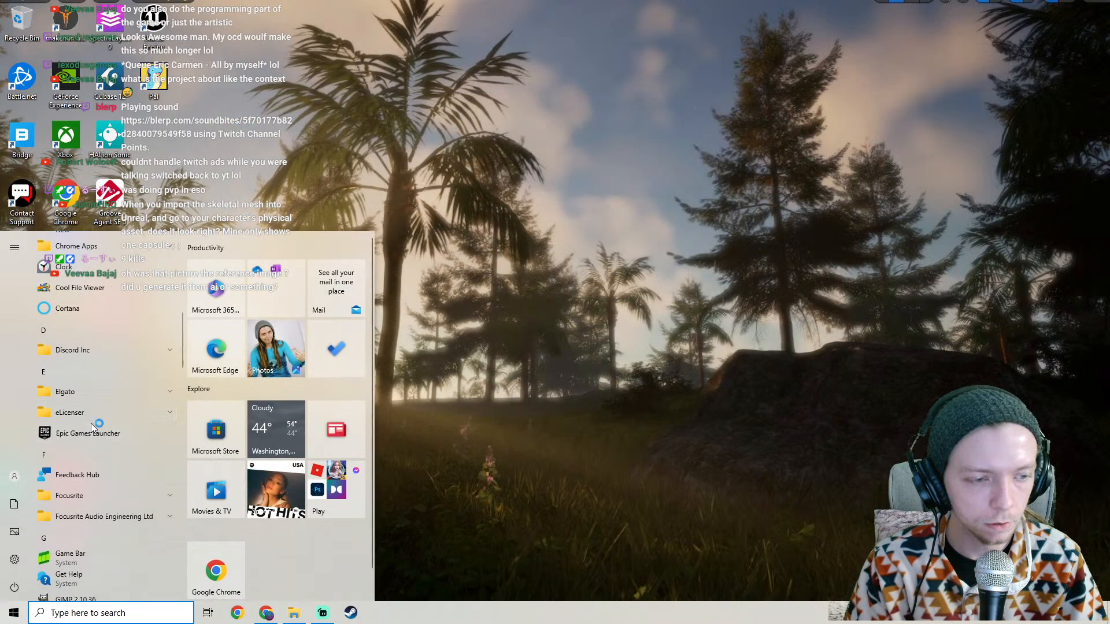
{"action": "left_click", "coordinate": [87, 431]}
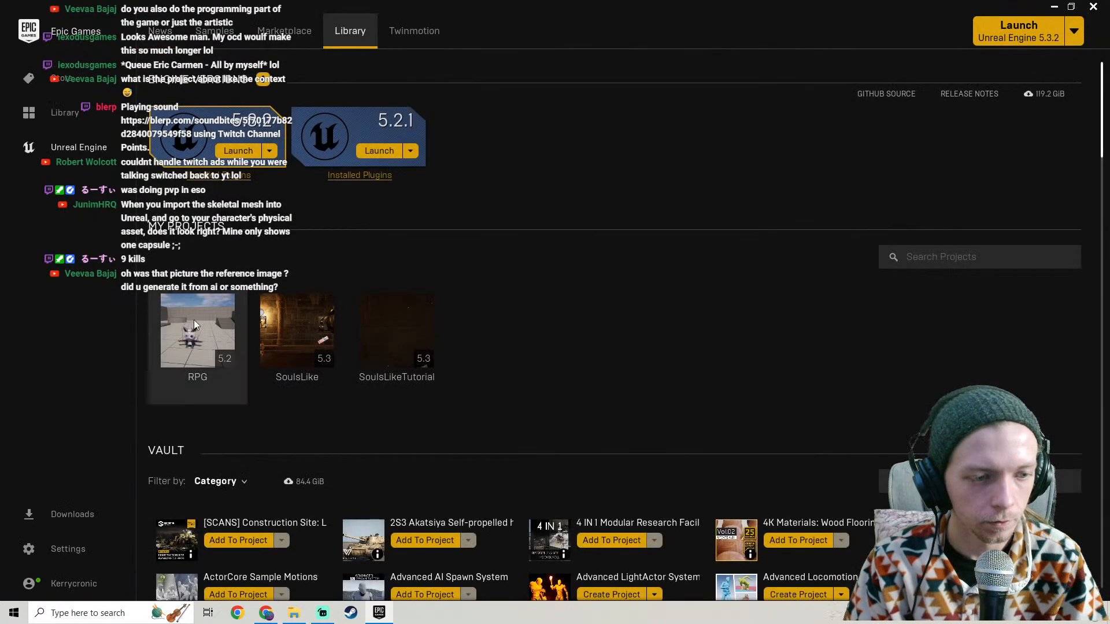
{"action": "double_click", "coordinate": [193, 301]}
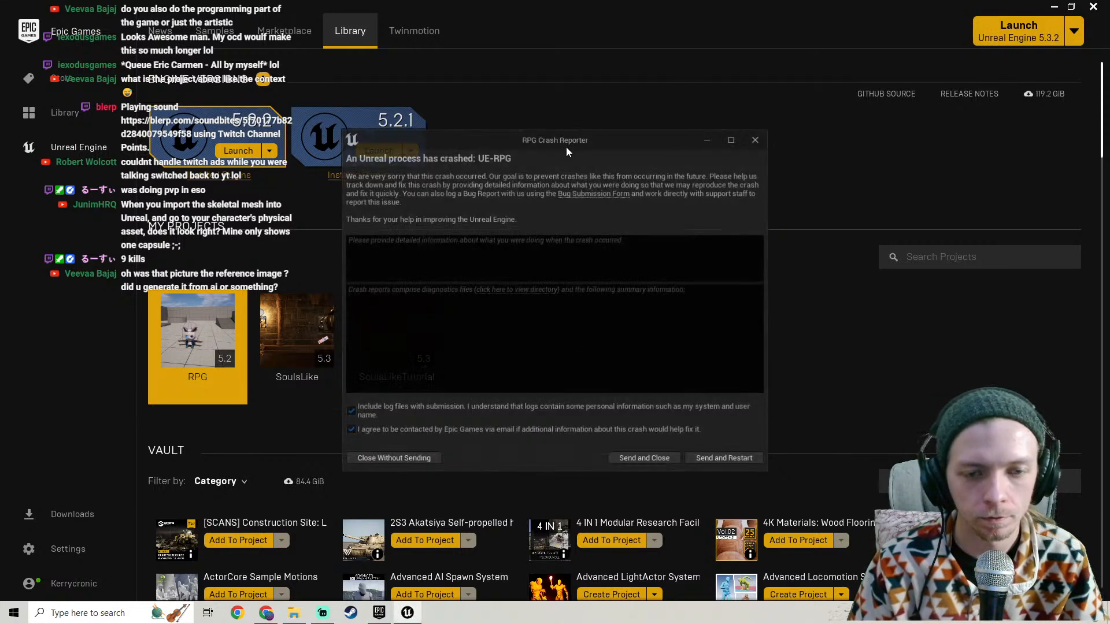
{"action": "left_click", "coordinate": [380, 459]}
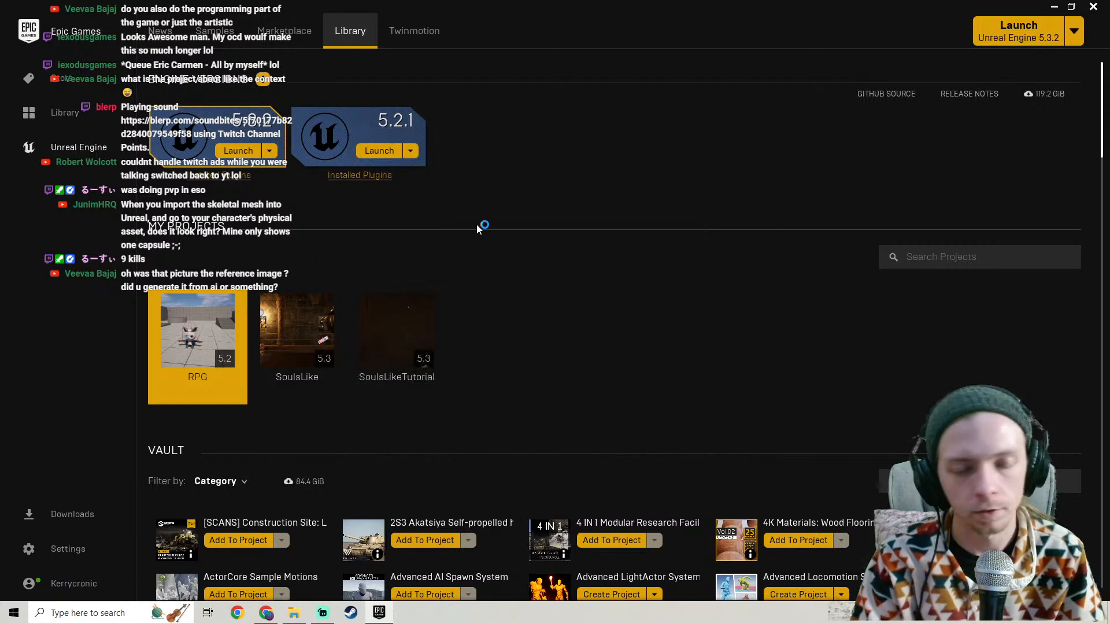
Open Task Manager and end the Phone Link background process.
{"action": "key", "text": "ctrl+alt+Delete"}
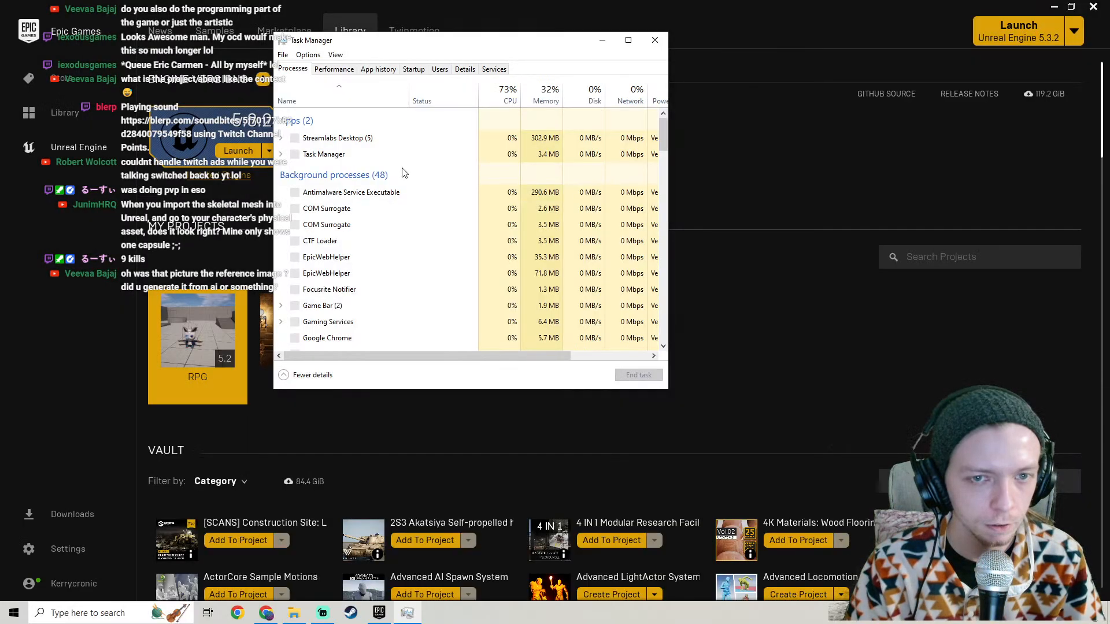
{"action": "scroll", "coordinate": [403, 172], "scroll_direction": "down", "scroll_amount": 4}
{"action": "scroll", "coordinate": [376, 214], "scroll_direction": "down", "scroll_amount": 2}
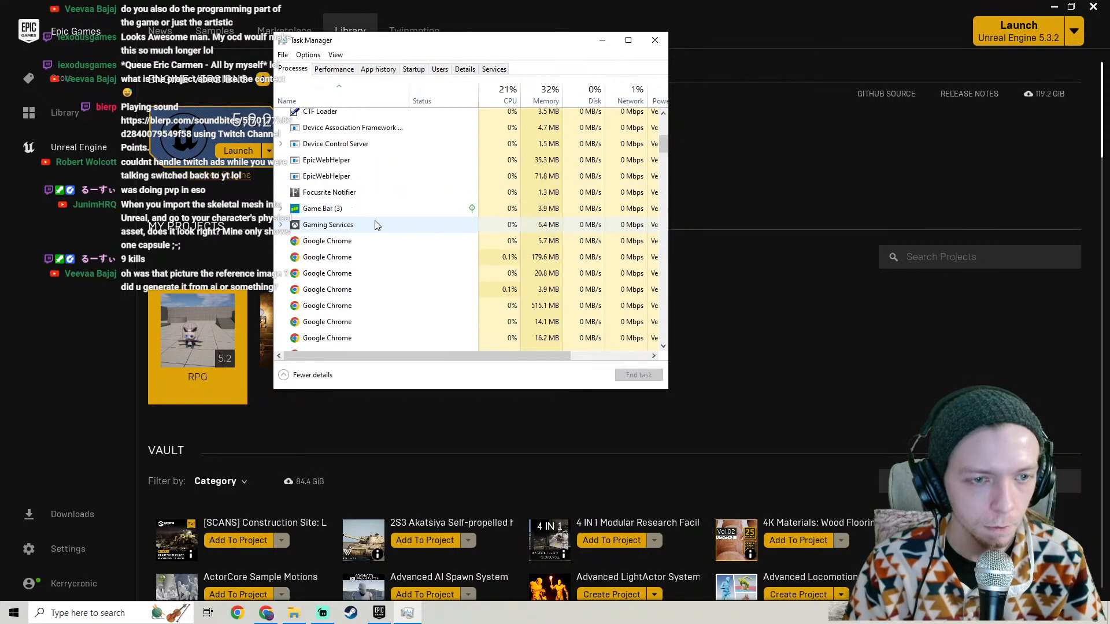
{"action": "left_click", "coordinate": [344, 195]}
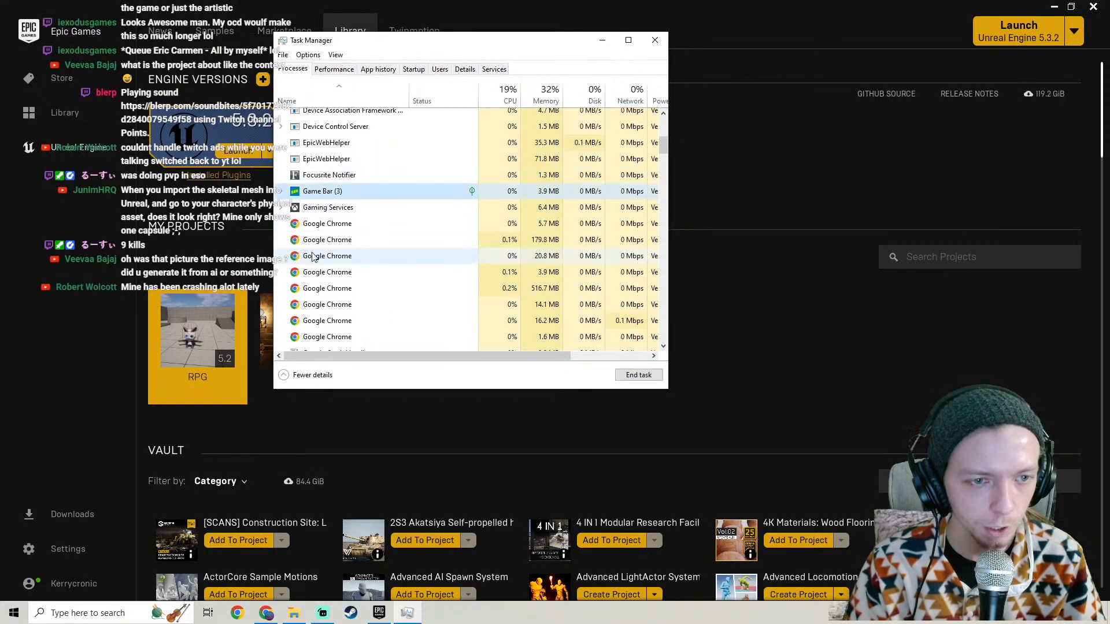
{"action": "scroll", "coordinate": [341, 211], "scroll_direction": "down", "scroll_amount": 3}
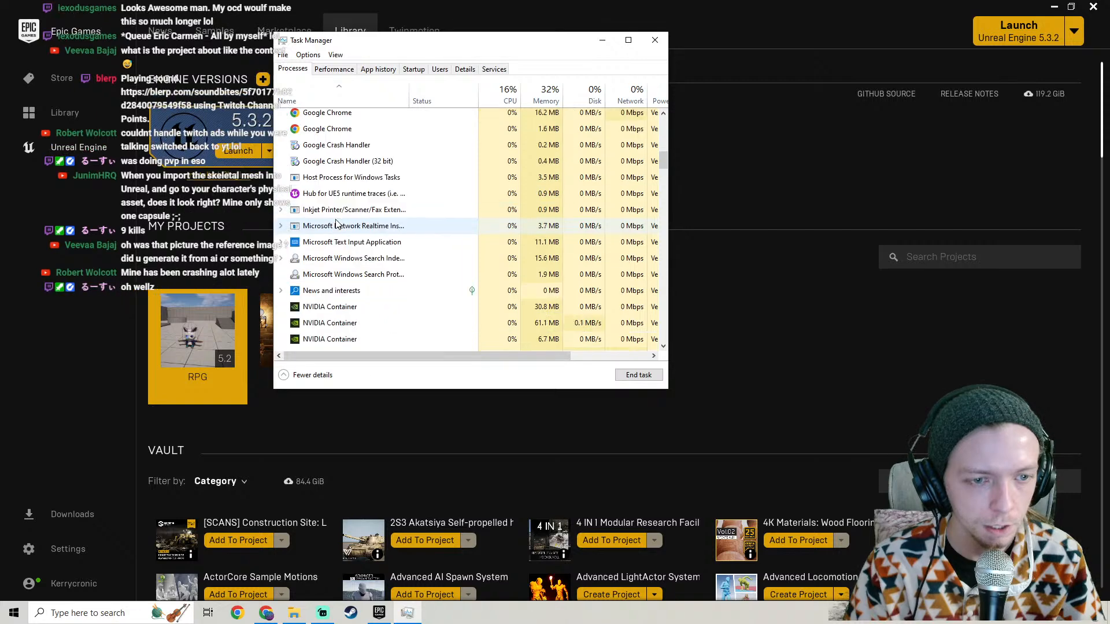
{"action": "scroll", "coordinate": [338, 224], "scroll_direction": "down", "scroll_amount": 10}
{"action": "scroll", "coordinate": [337, 224], "scroll_direction": "down", "scroll_amount": 2}
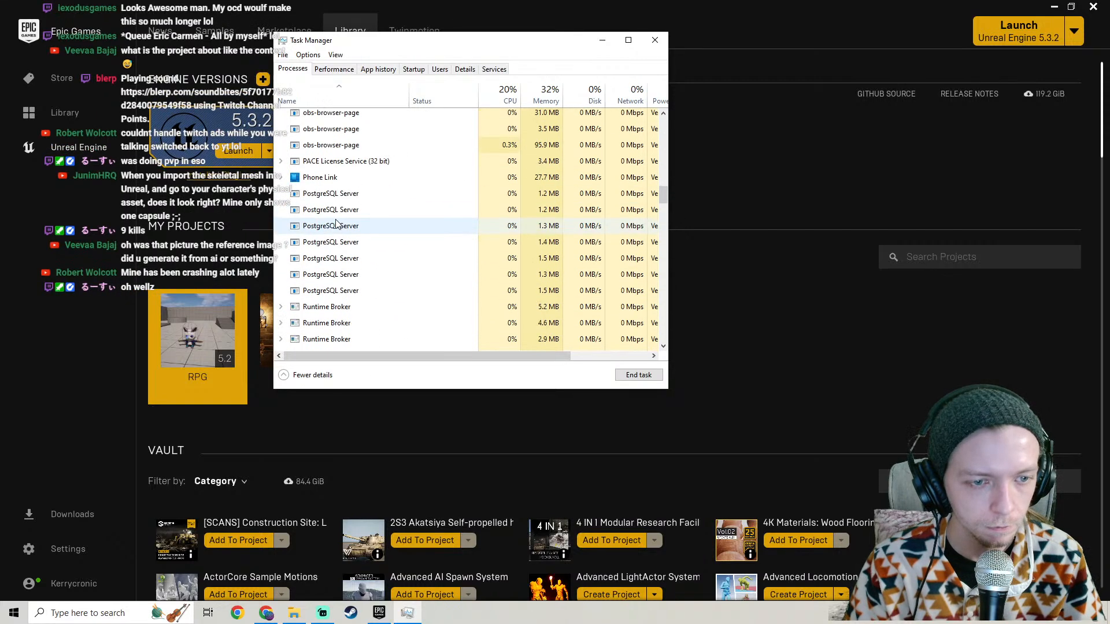
{"action": "left_click", "coordinate": [338, 177]}
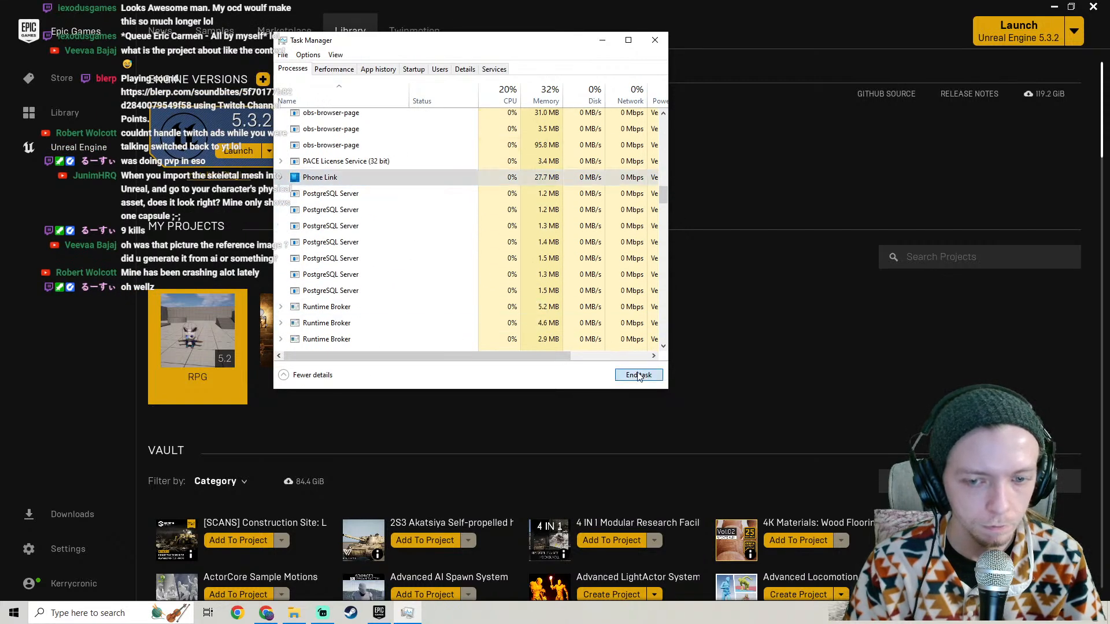
Examine the running apps, background processes and Windows processes for anything worth ending, and close Task Manager.
{"action": "scroll", "coordinate": [363, 208], "scroll_direction": "down", "scroll_amount": 4}
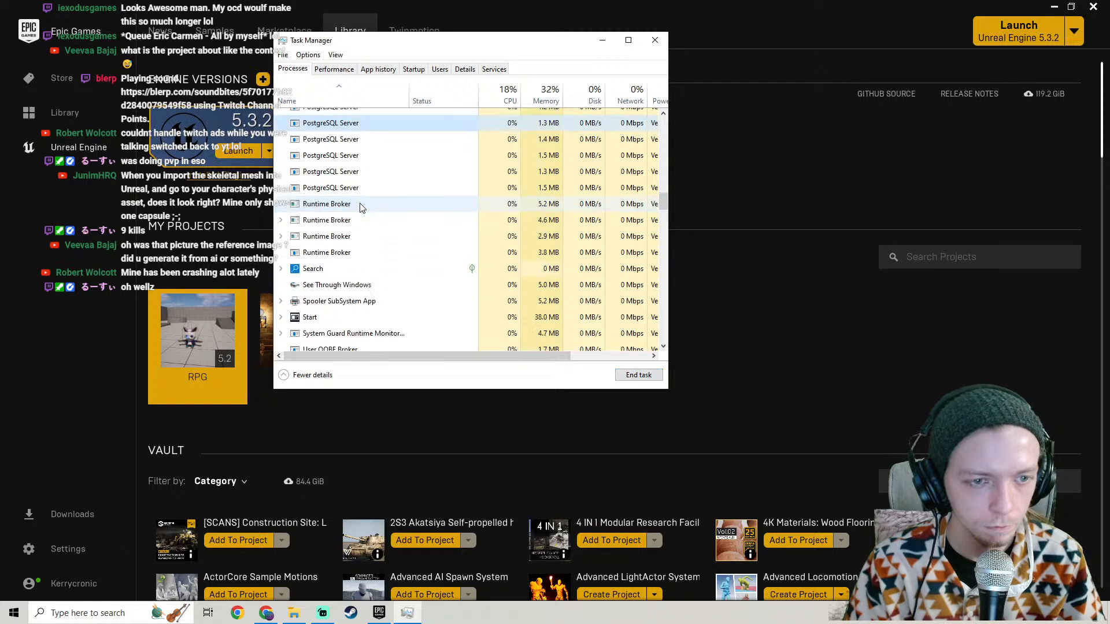
{"action": "scroll", "coordinate": [362, 208], "scroll_direction": "up", "scroll_amount": 10}
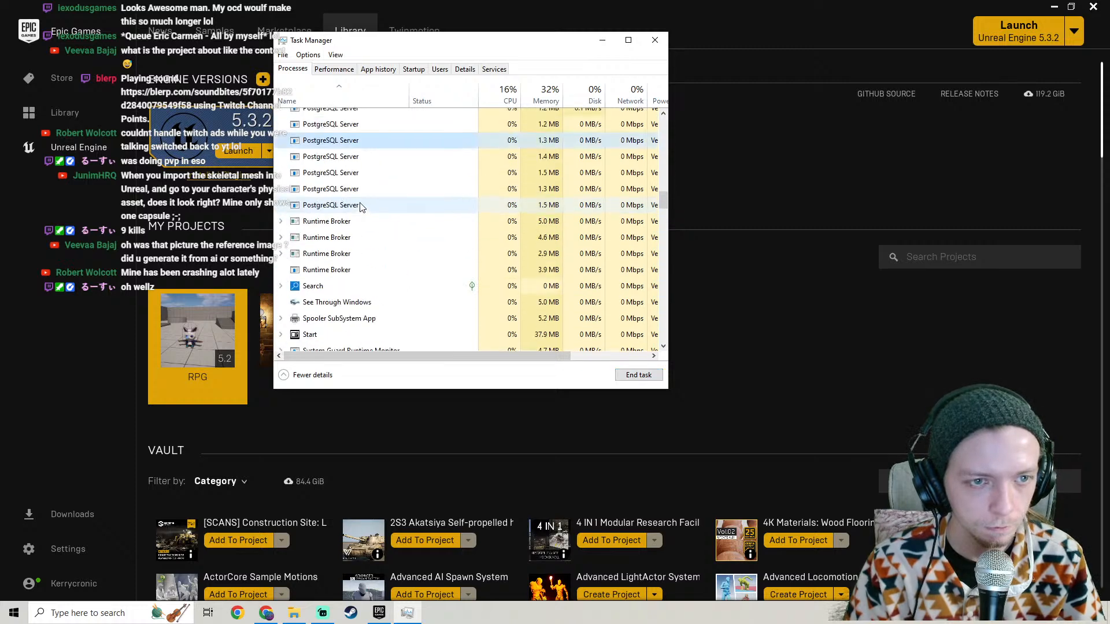
{"action": "scroll", "coordinate": [364, 209], "scroll_direction": "up", "scroll_amount": 8}
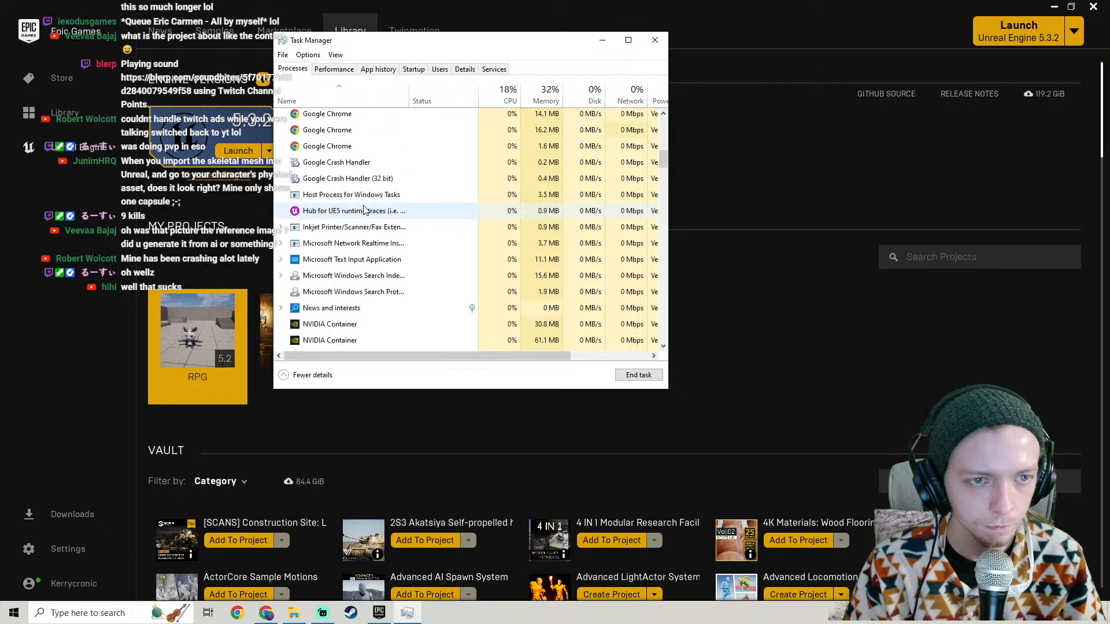
{"action": "scroll", "coordinate": [364, 209], "scroll_direction": "up", "scroll_amount": 5}
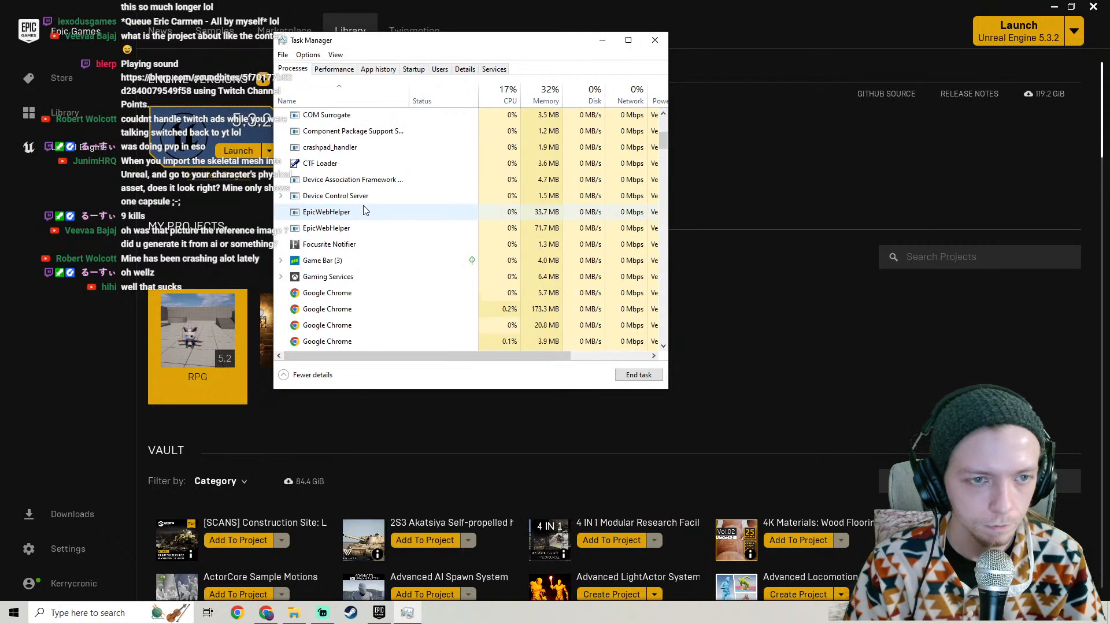
{"action": "scroll", "coordinate": [364, 209], "scroll_direction": "up", "scroll_amount": 2}
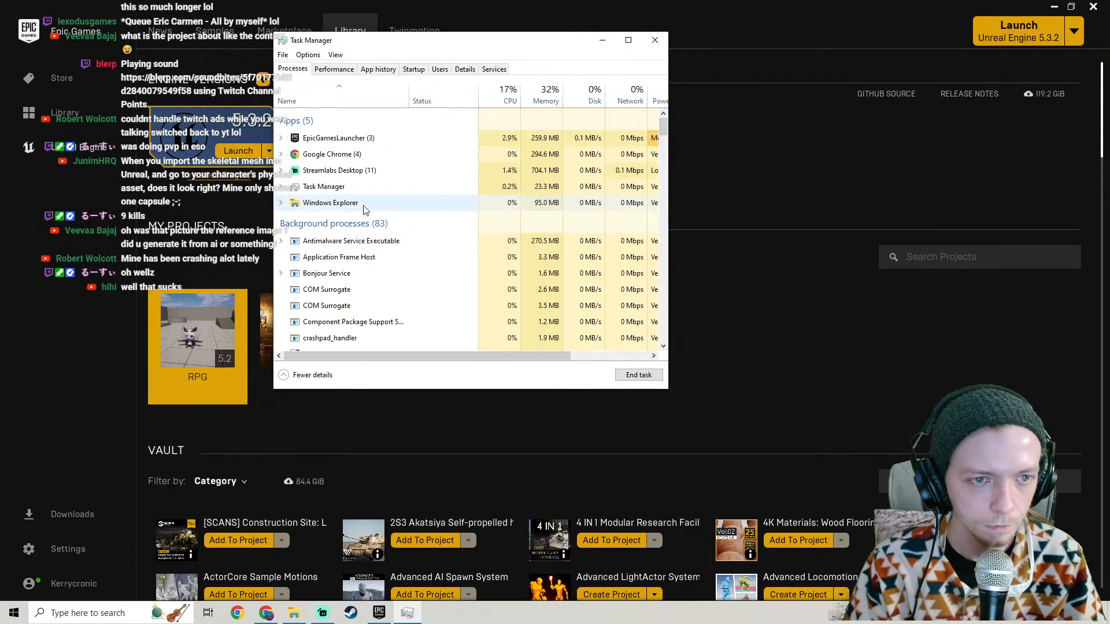
{"action": "scroll", "coordinate": [364, 210], "scroll_direction": "down", "scroll_amount": 6}
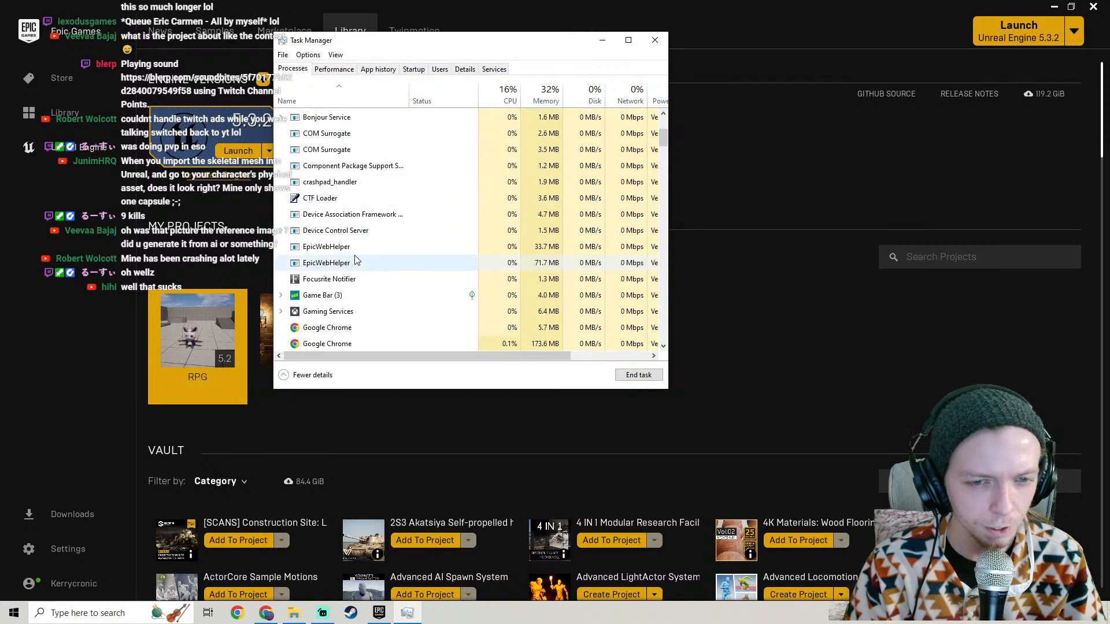
{"action": "scroll", "coordinate": [356, 256], "scroll_direction": "down", "scroll_amount": 3}
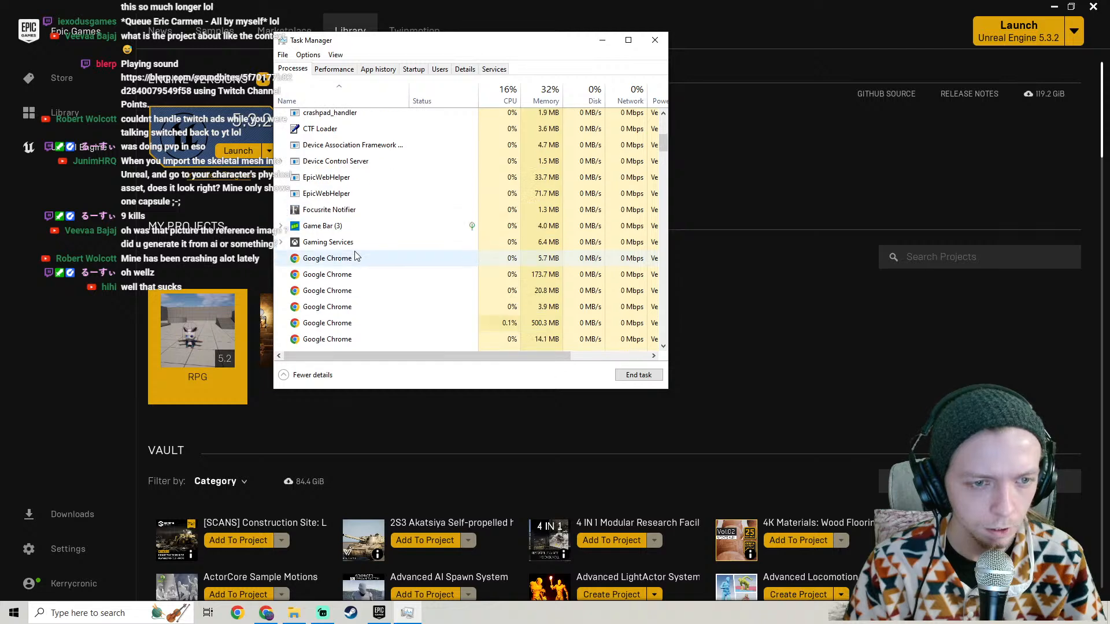
{"action": "scroll", "coordinate": [356, 256], "scroll_direction": "down", "scroll_amount": 6}
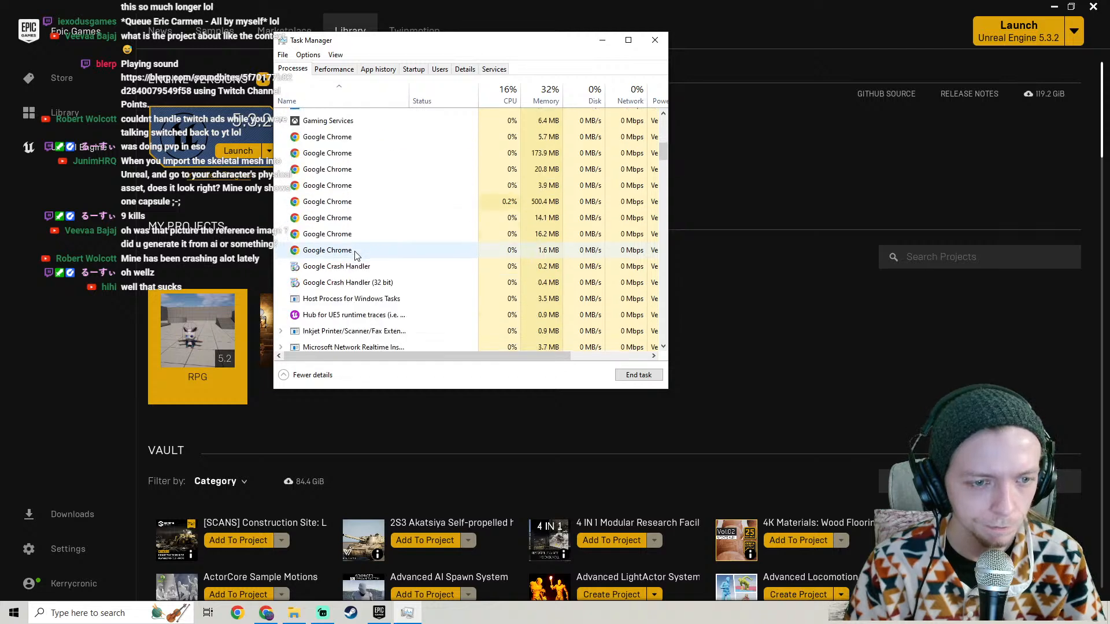
{"action": "scroll", "coordinate": [356, 256], "scroll_direction": "down", "scroll_amount": 6}
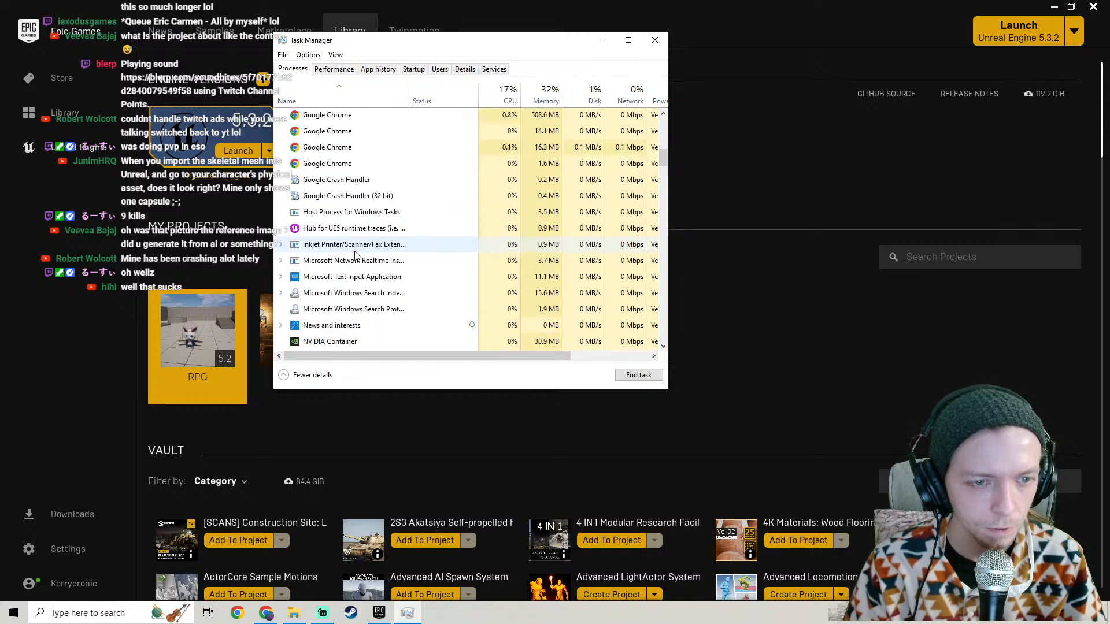
{"action": "scroll", "coordinate": [356, 256], "scroll_direction": "down", "scroll_amount": 8}
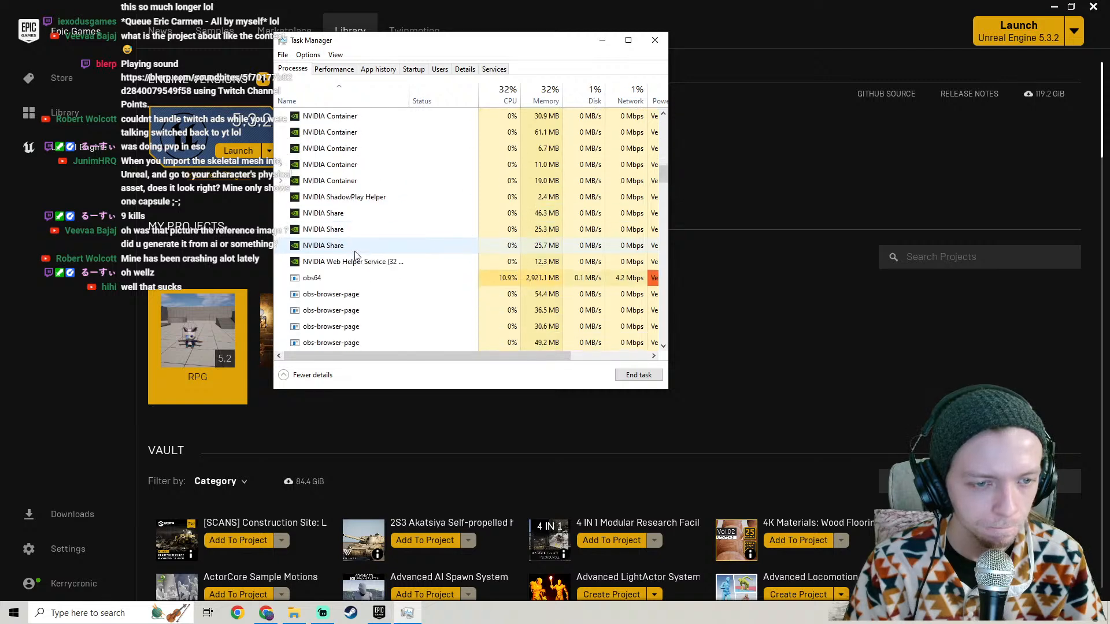
{"action": "scroll", "coordinate": [356, 256], "scroll_direction": "down", "scroll_amount": 8}
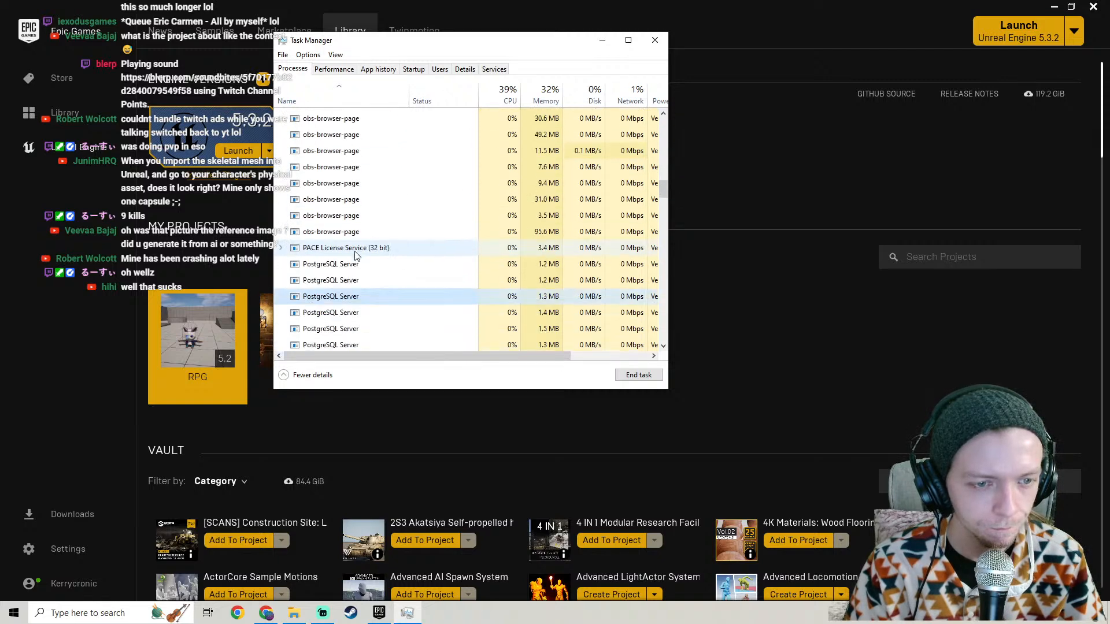
{"action": "scroll", "coordinate": [356, 256], "scroll_direction": "down", "scroll_amount": 8}
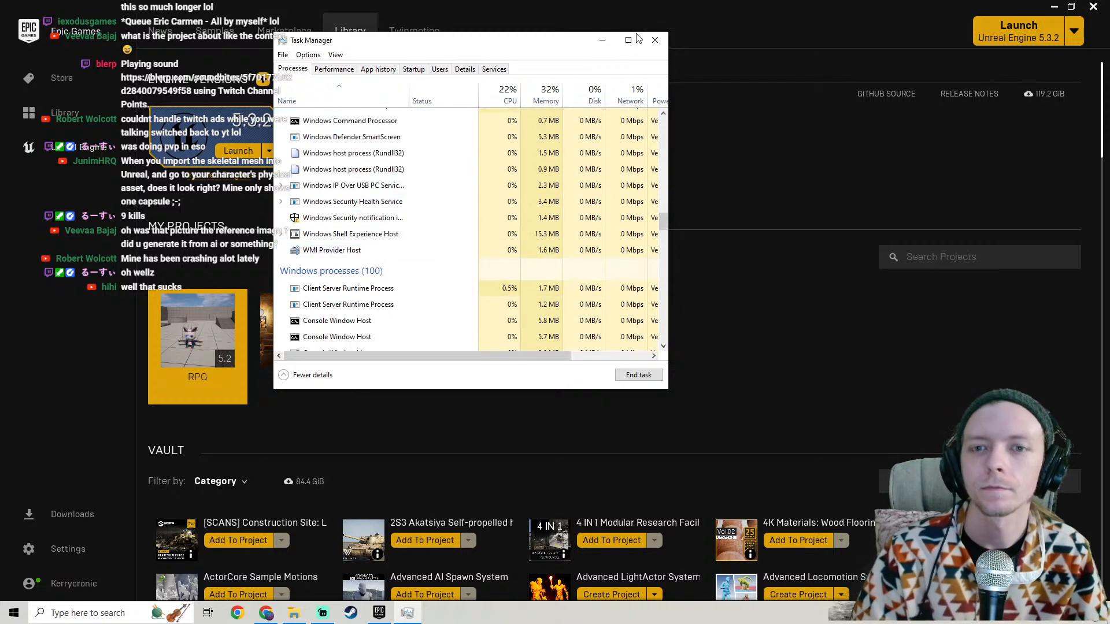
{"action": "scroll", "coordinate": [380, 263], "scroll_direction": "down", "scroll_amount": 3}
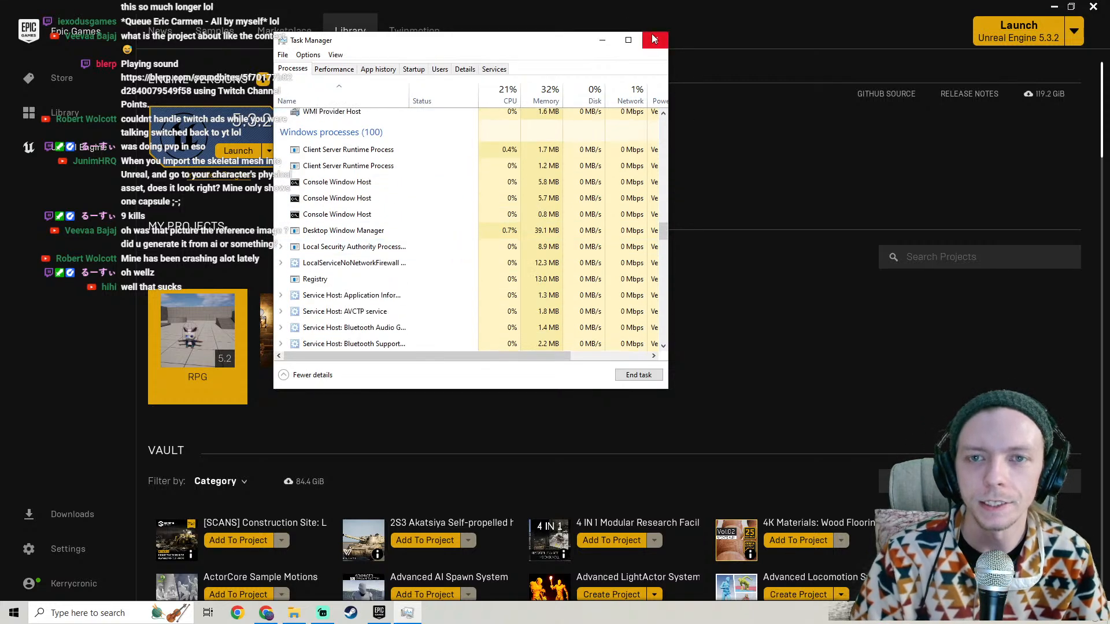
{"action": "left_click", "coordinate": [655, 40]}
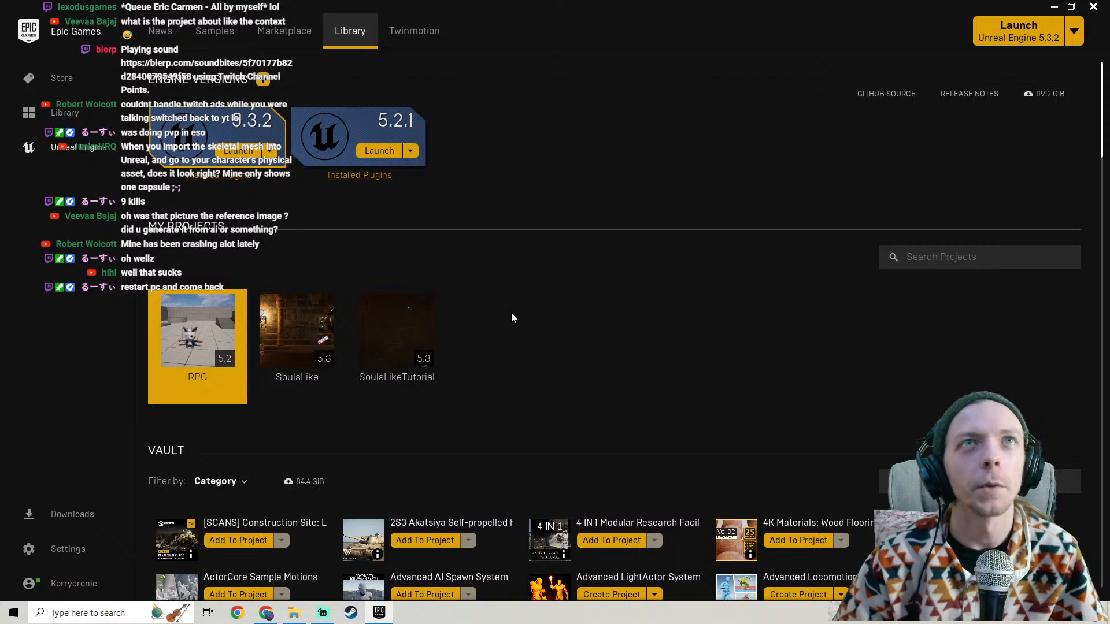
Check the files in the Characters folder and minimize the folder window.
{"action": "left_click", "coordinate": [294, 613]}
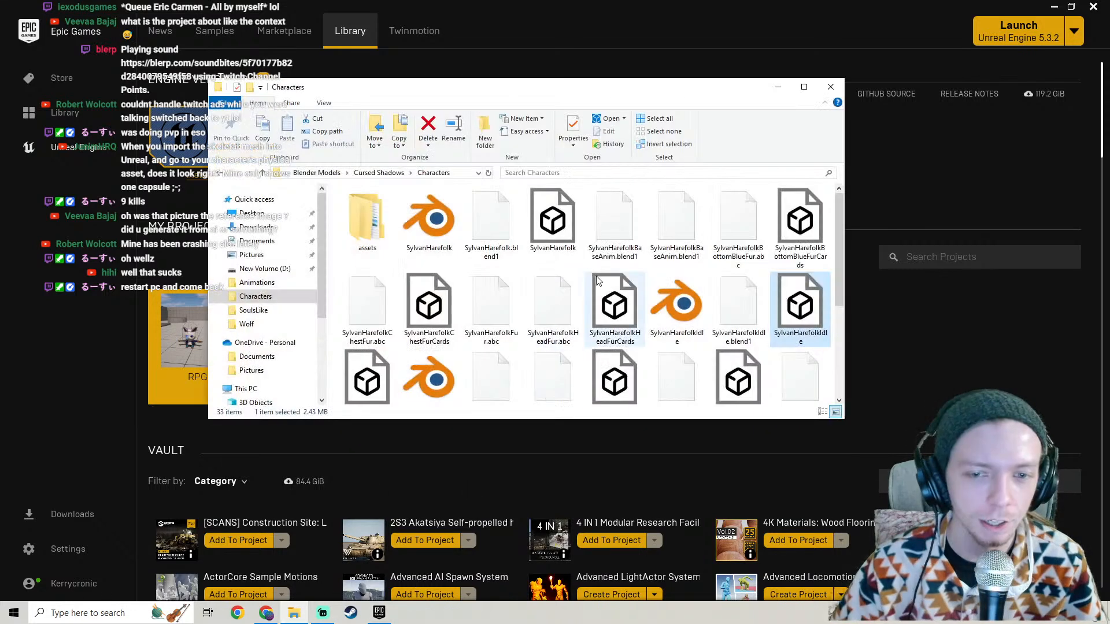
{"action": "left_click", "coordinate": [778, 87]}
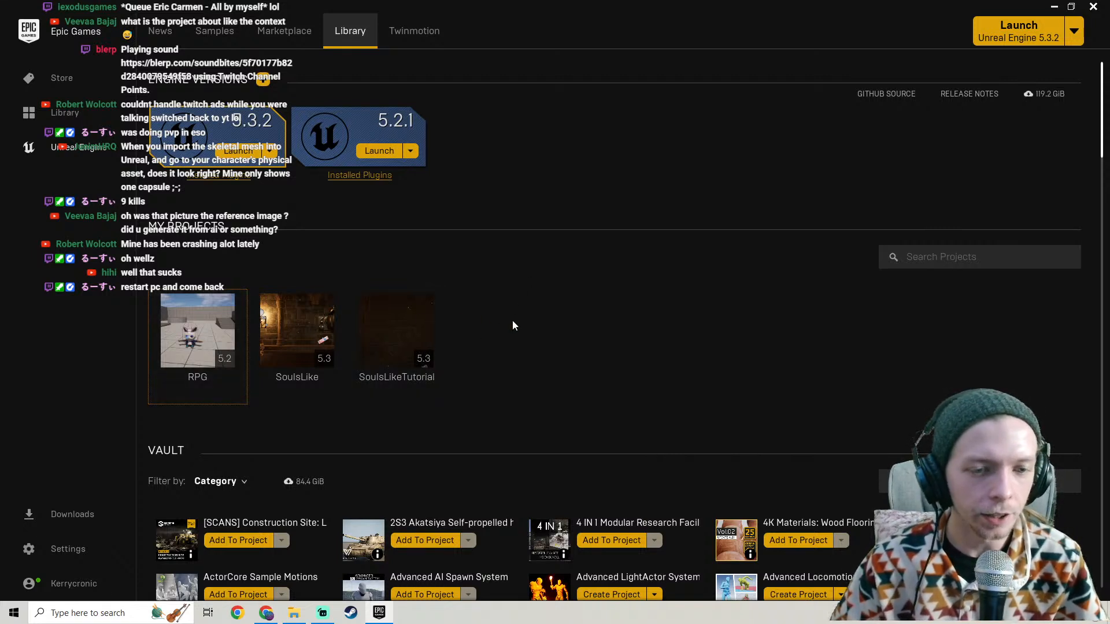
Try launching the RPG project once more, examine the fatal error in the crash report, and close the report and the launcher.
{"action": "double_click", "coordinate": [197, 331]}
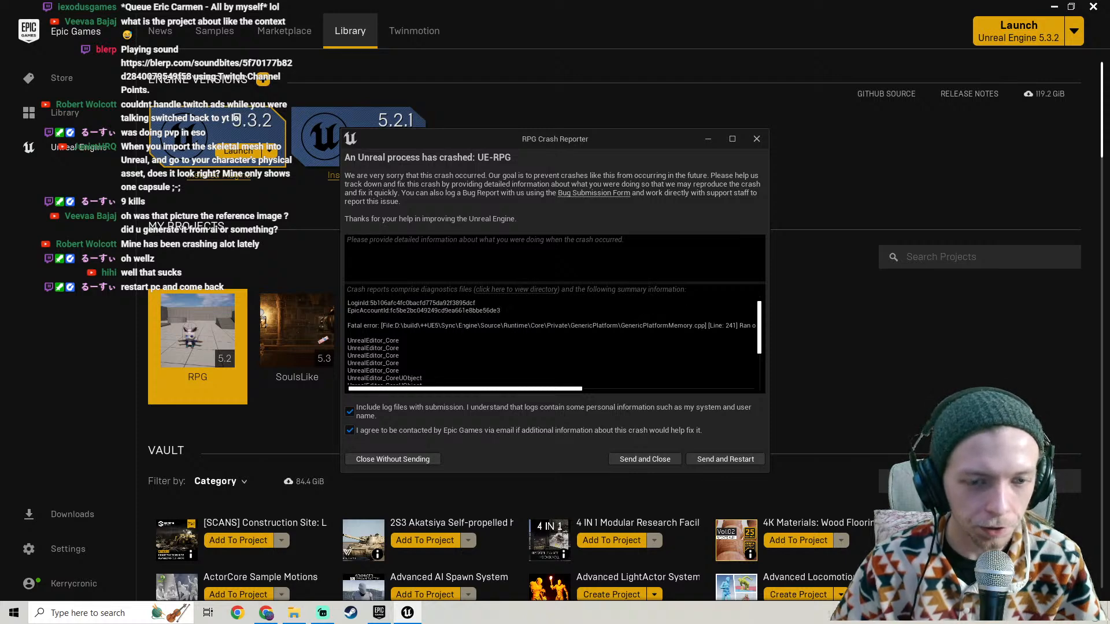
{"action": "left_click_drag", "start_coordinate": [507, 326], "coordinate": [348, 334]}
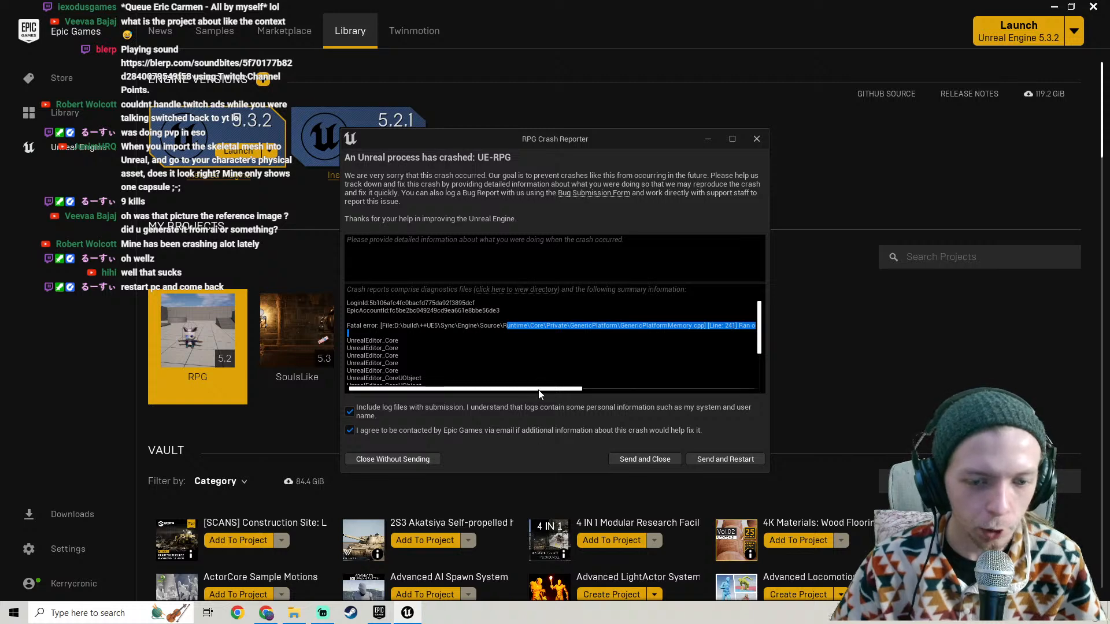
{"action": "left_click_drag", "start_coordinate": [542, 390], "coordinate": [515, 361]}
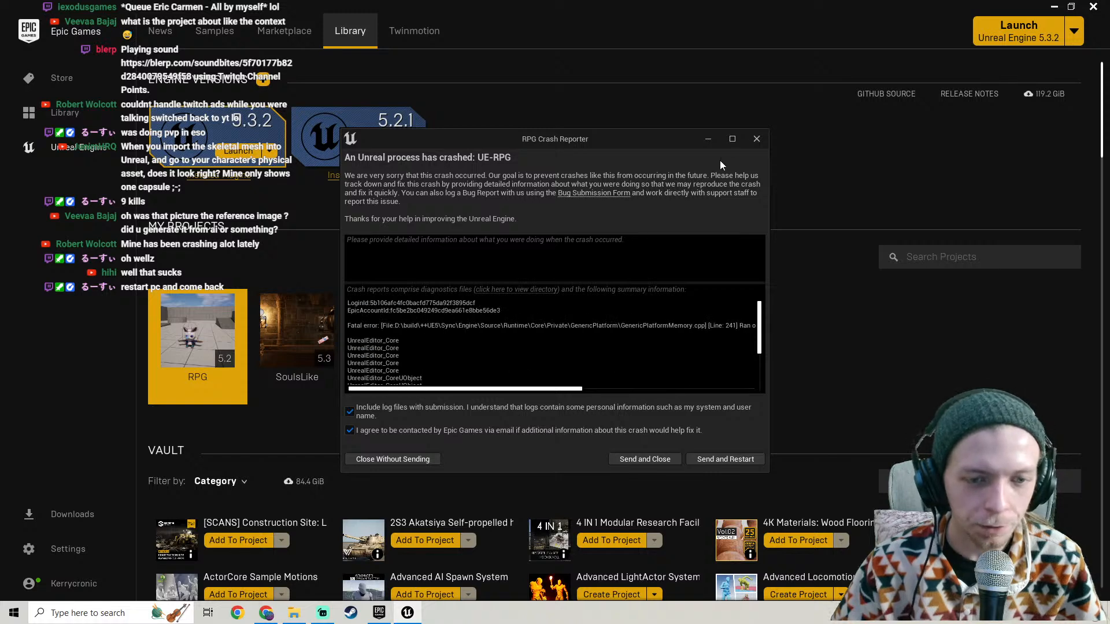
{"action": "left_click", "coordinate": [758, 139]}
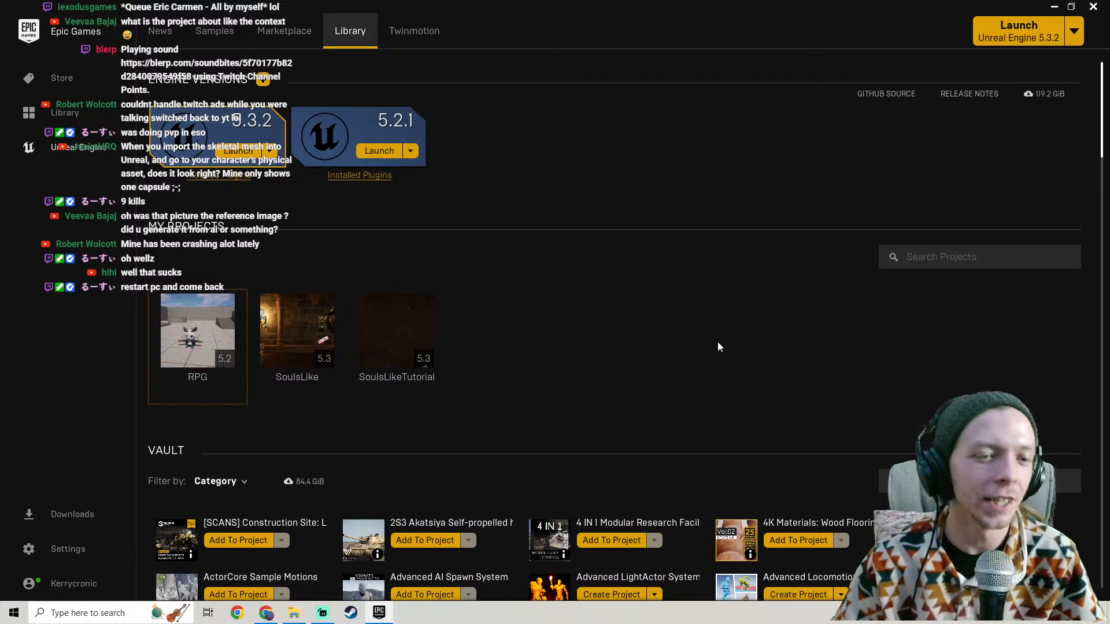
{"action": "left_click", "coordinate": [1096, 6]}
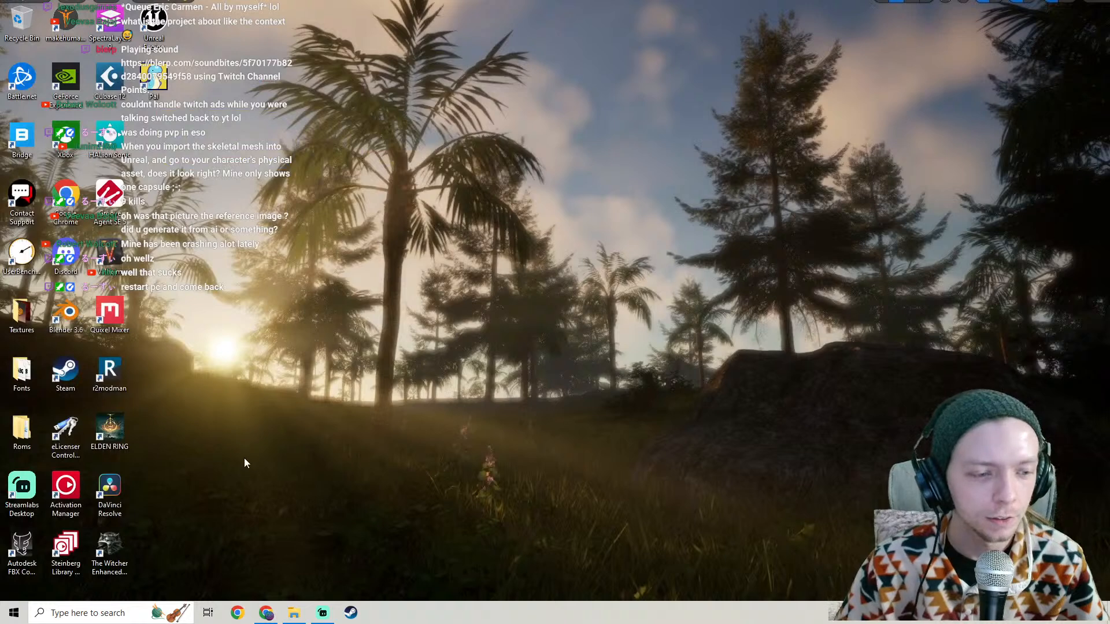